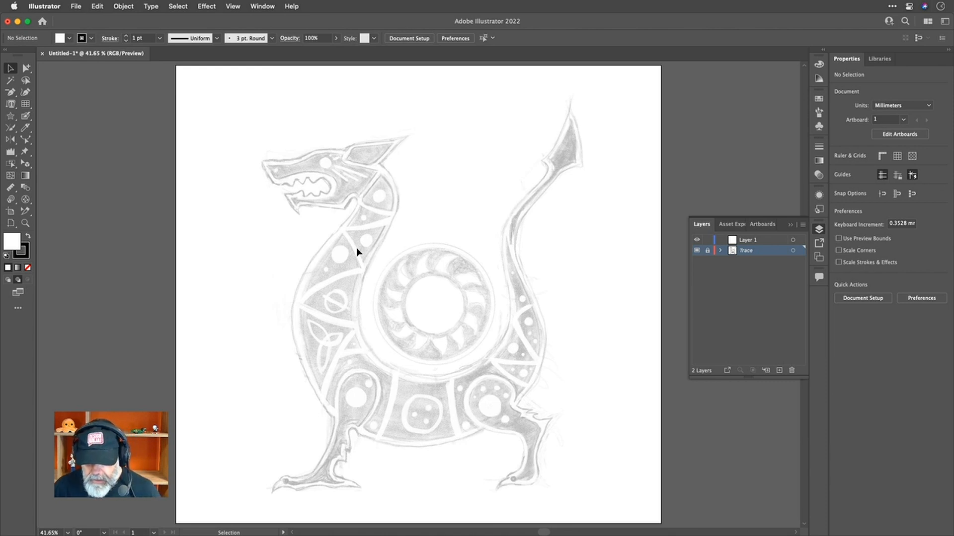
Rename the empty layer above the Trace layer as Draw
left_click(727, 243)
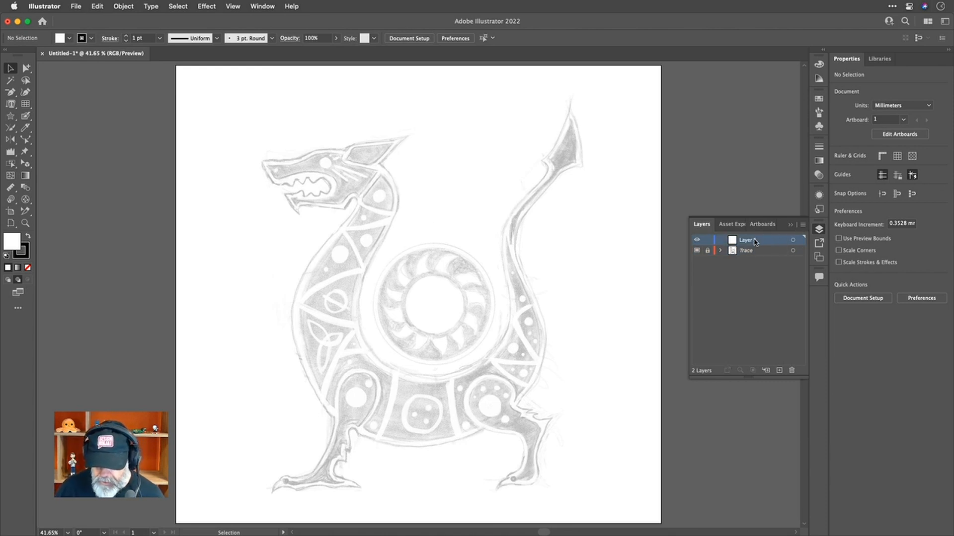
double_click(749, 240)
type("Draw")
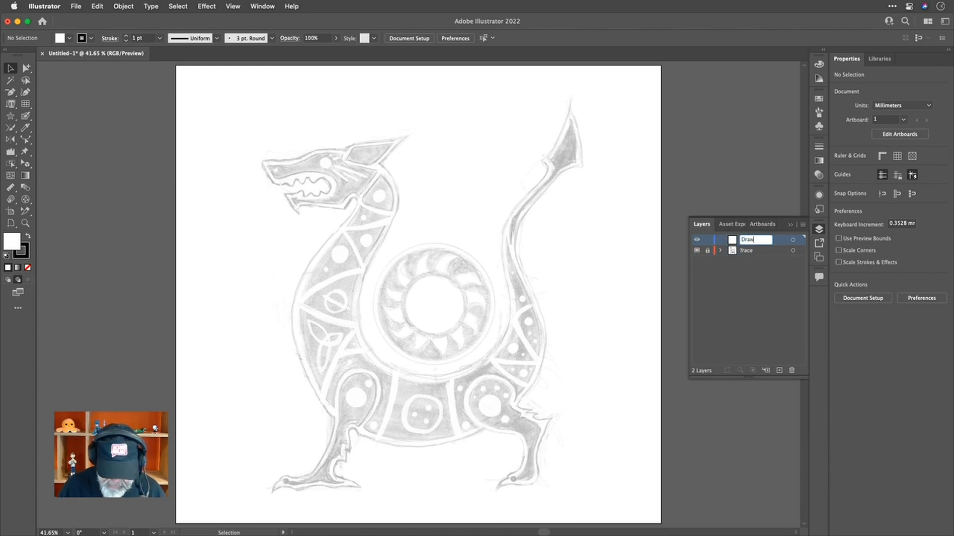
key("Return")
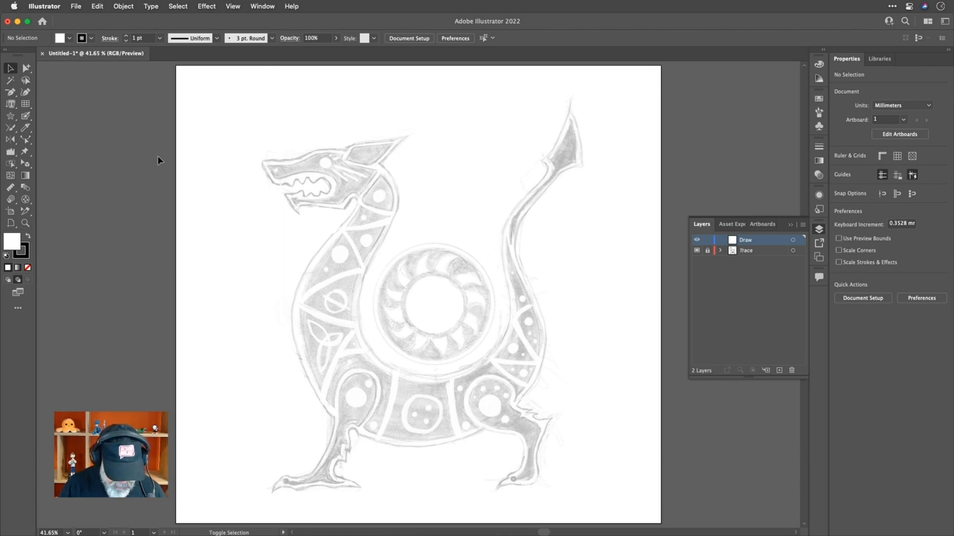
Draw an open path of three straight segments across the sketch with the Pen tool and set its stroke weight to 25 pt
key("shift+grave")
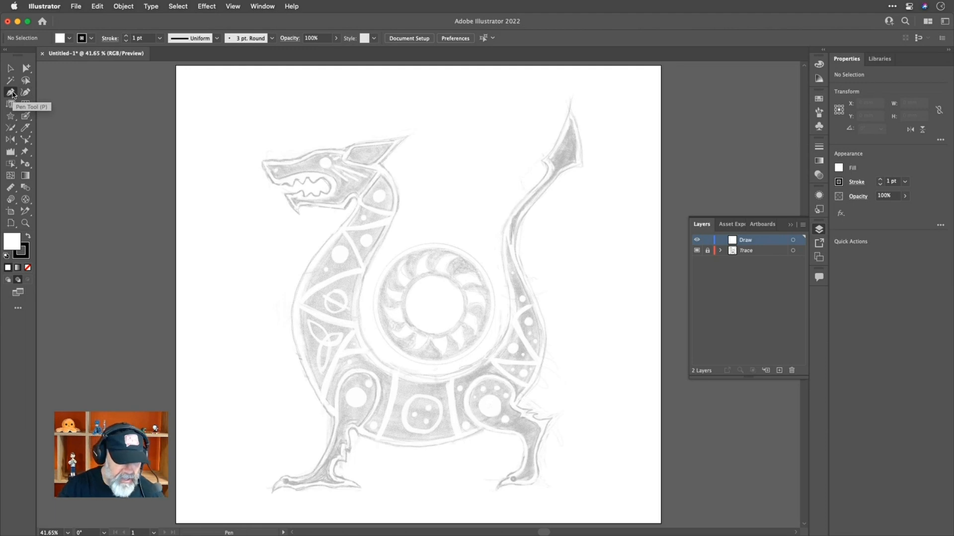
left_click(230, 260)
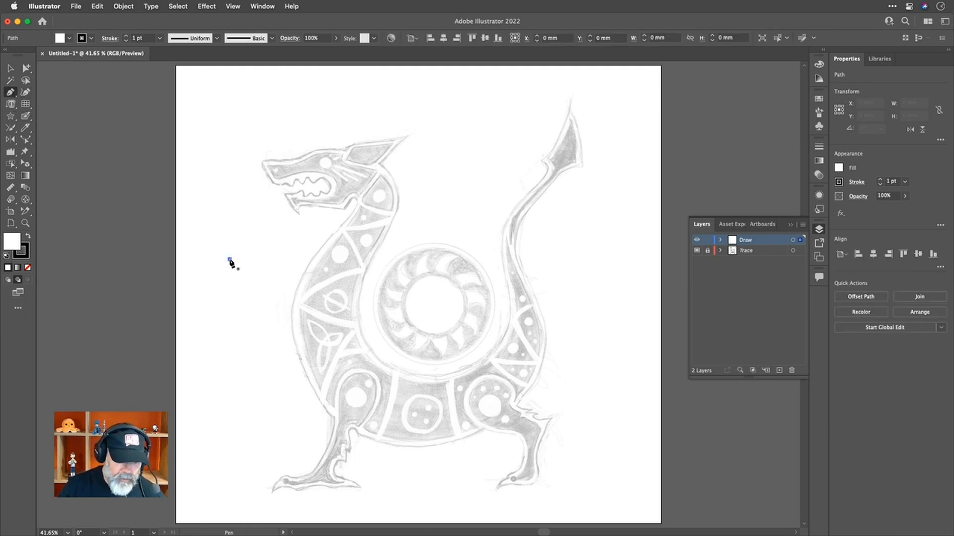
left_click(450, 204)
left_click(499, 317)
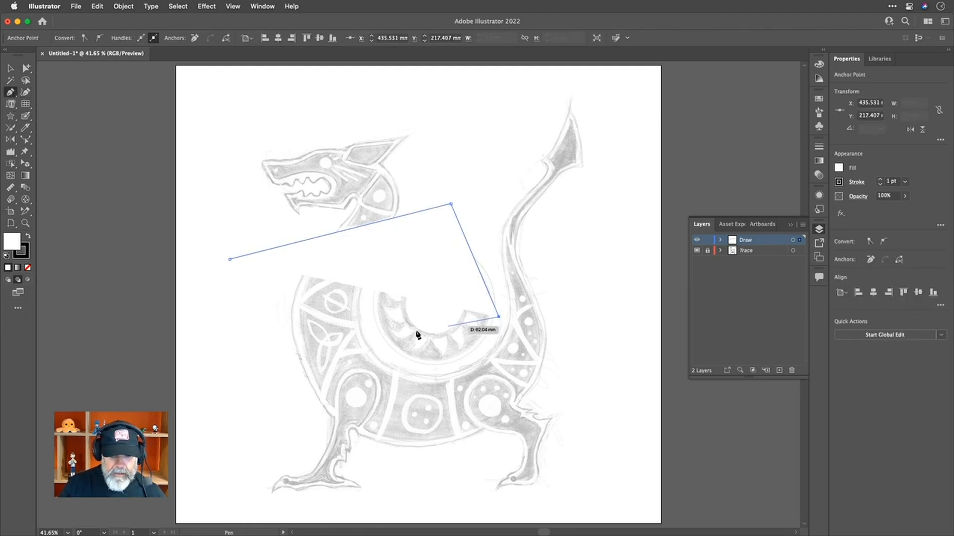
left_click(241, 359)
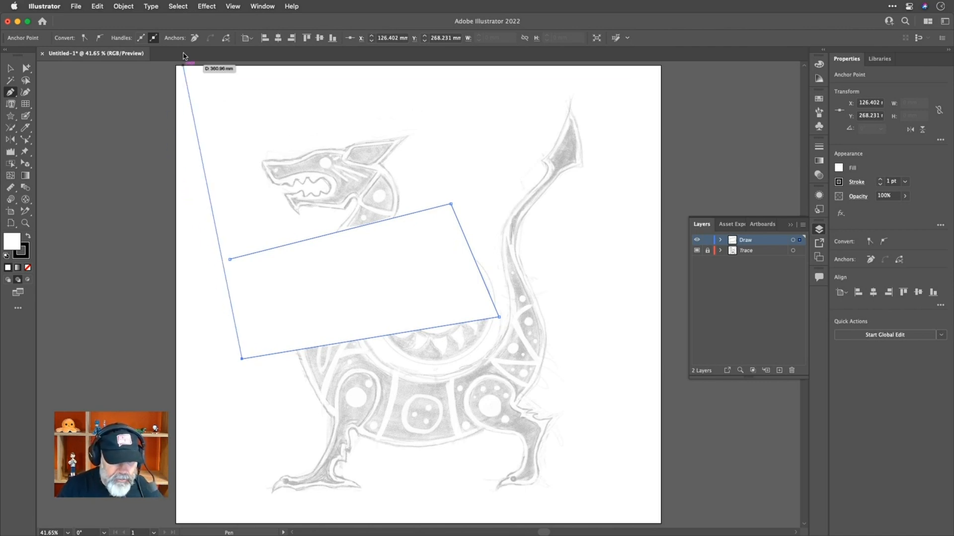
scroll(894, 186, "up", 20)
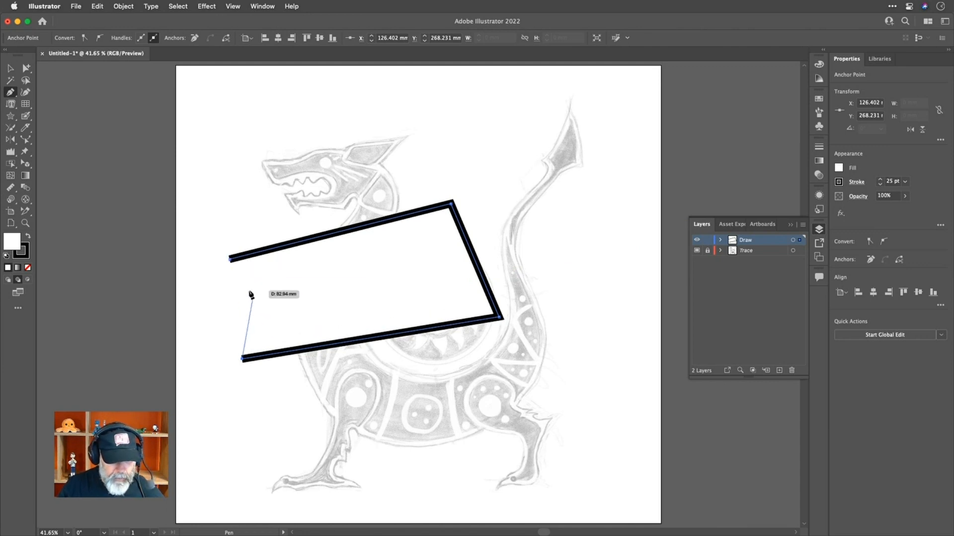
Extend the open path with smooth Pen curves up past the dragon's snout, through a corner above the head, and across toward the tail
left_click(210, 227, "super")
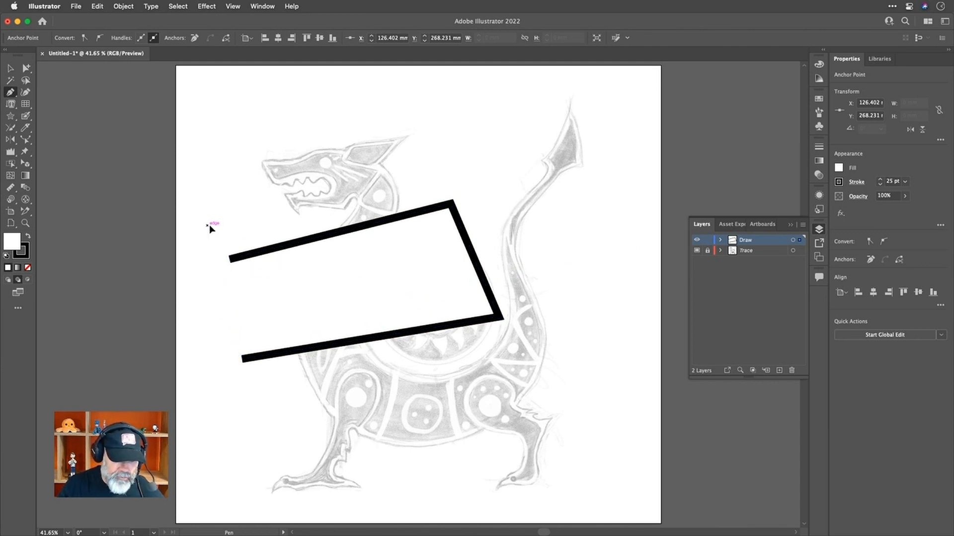
left_click_drag(234, 174, 274, 201)
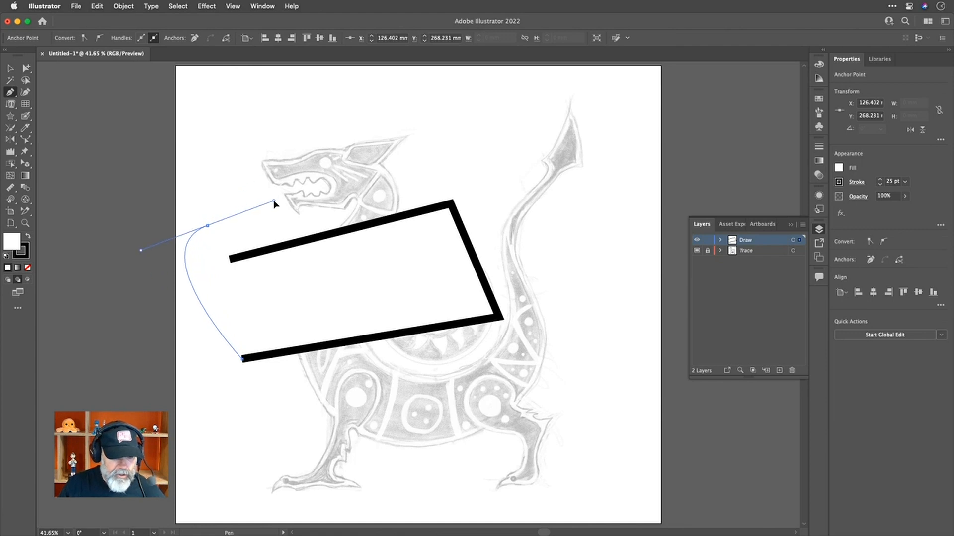
left_click_drag(268, 150, 273, 181)
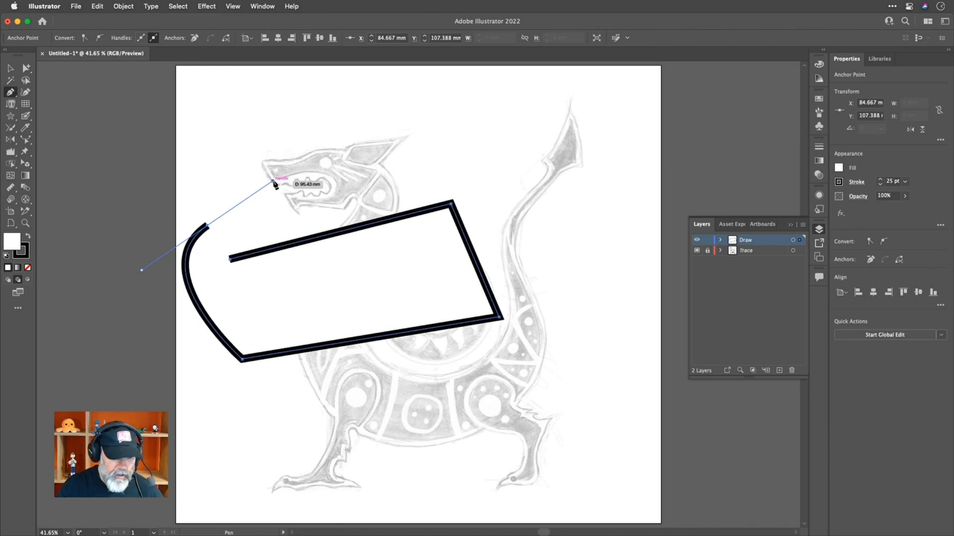
left_click_drag(262, 123, 321, 123)
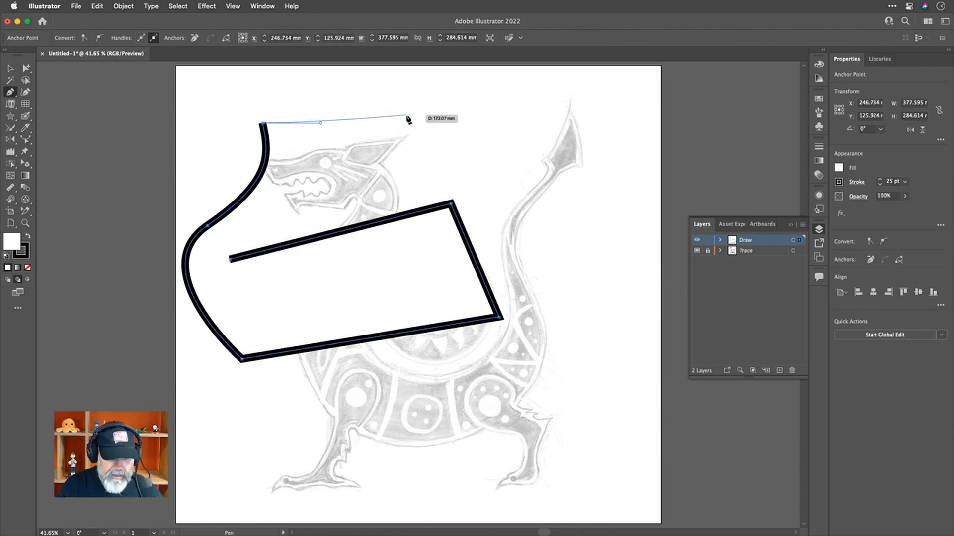
left_click_drag(445, 151, 549, 169)
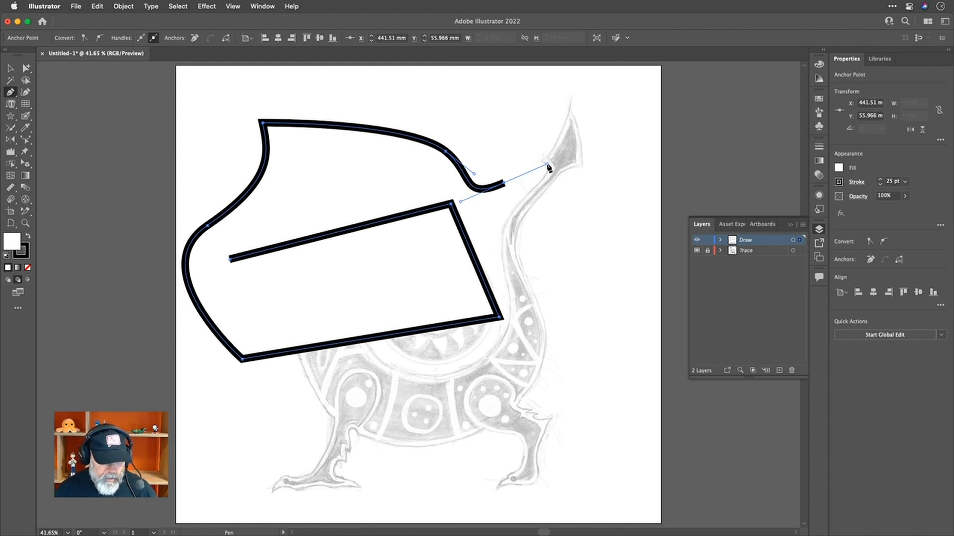
Move the path's last anchor upward, extend it to the tail tip, and add a straight segment angling down from a corner there
key("a")
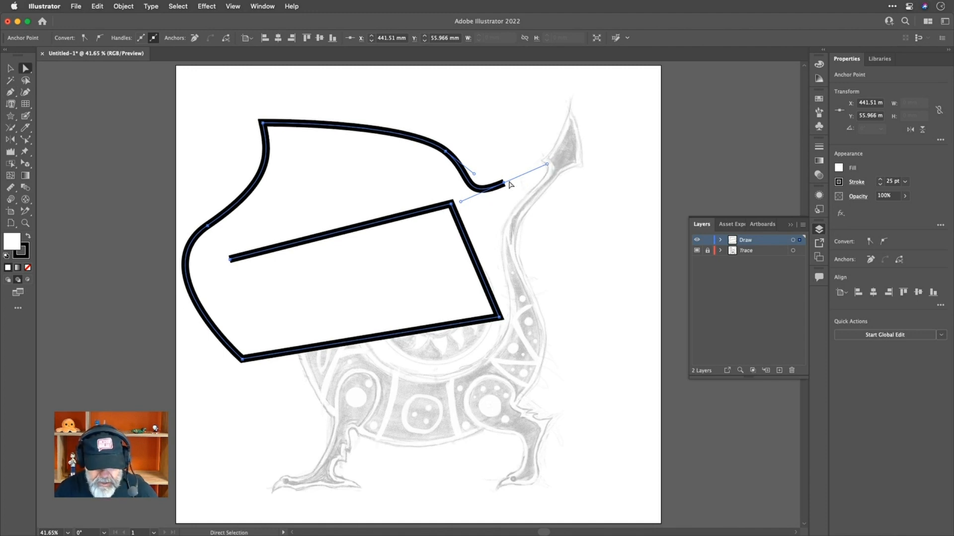
left_click_drag(503, 183, 544, 135)
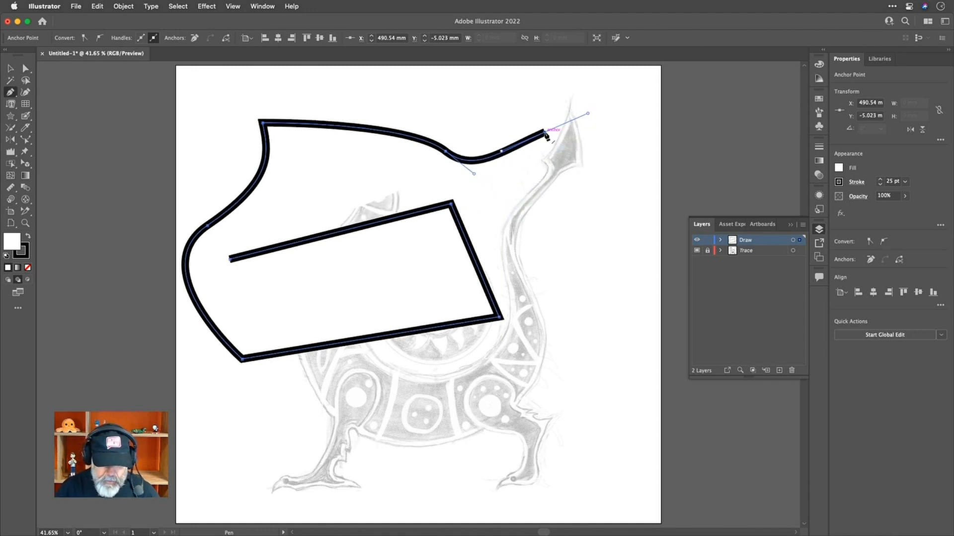
key("p")
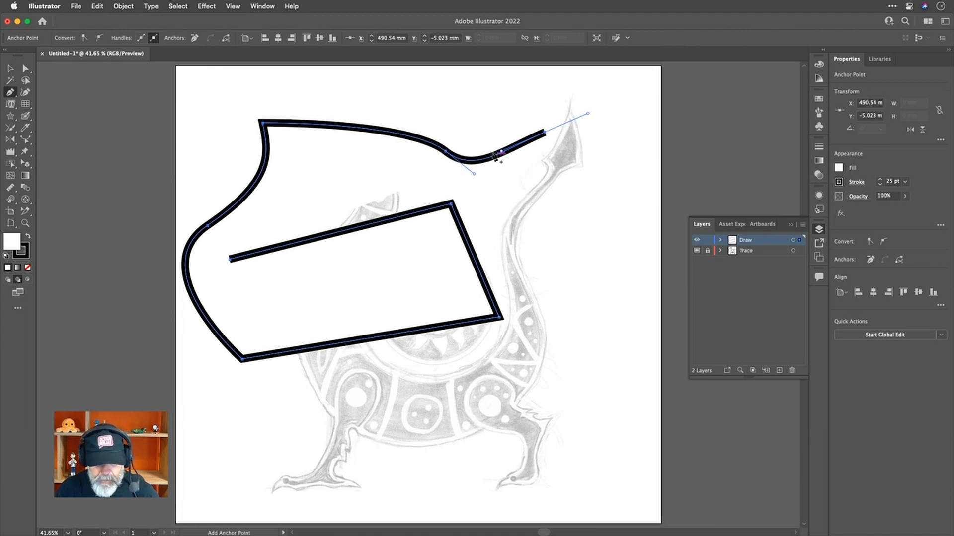
left_click(545, 133)
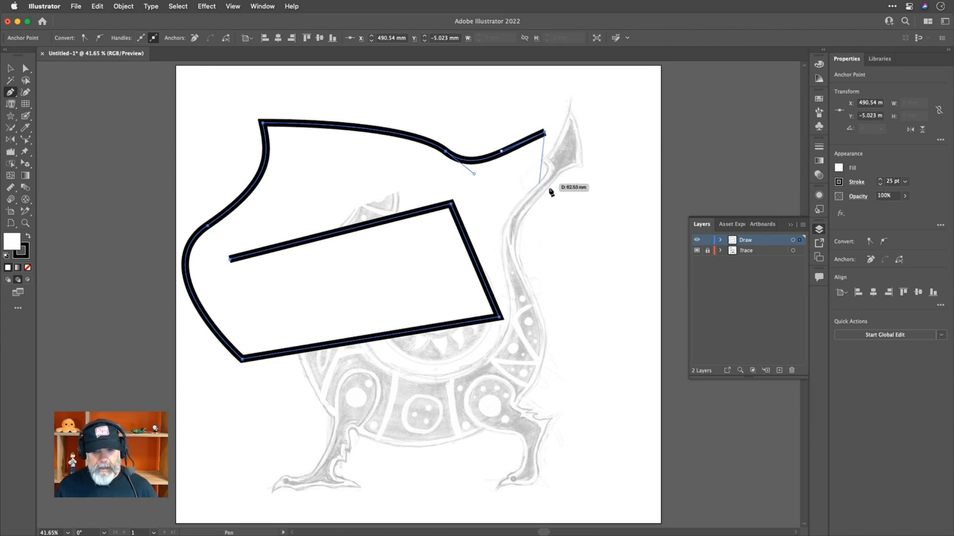
left_click(564, 211)
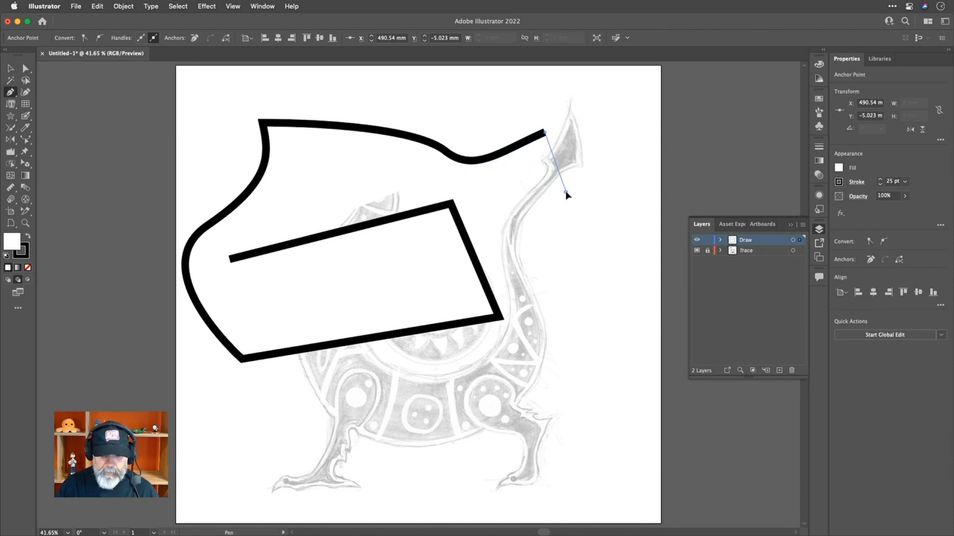
left_click(581, 193)
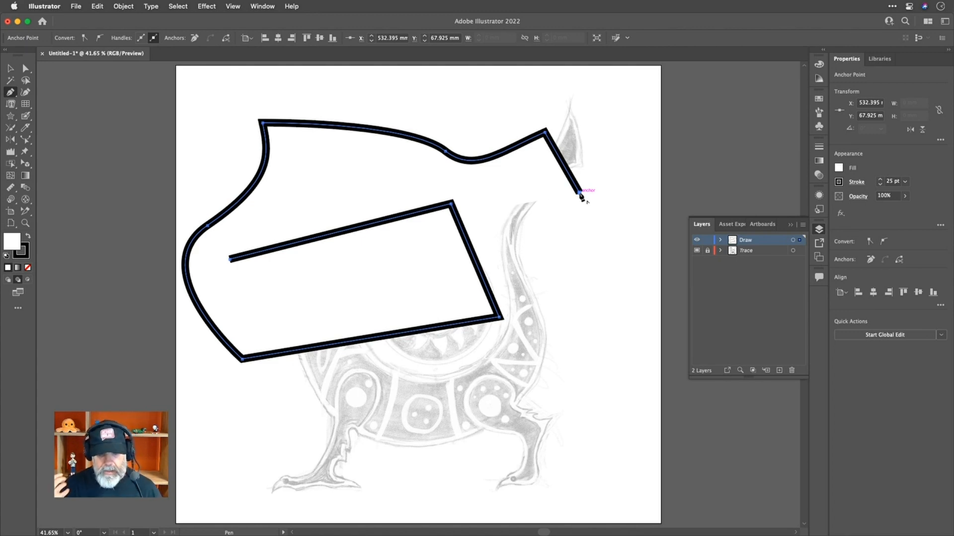
Delete the whole practice path from the Draw layer
key("Delete")
key("Delete")
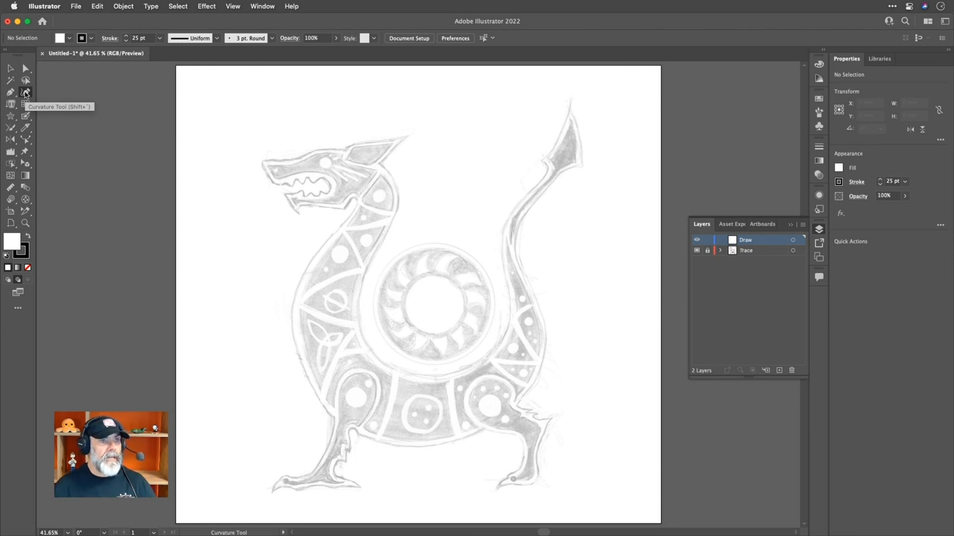
Start a curved spine line with no fill behind the dragon's jaw using the Curvature tool, bending it through the upper neck
left_click(365, 181)
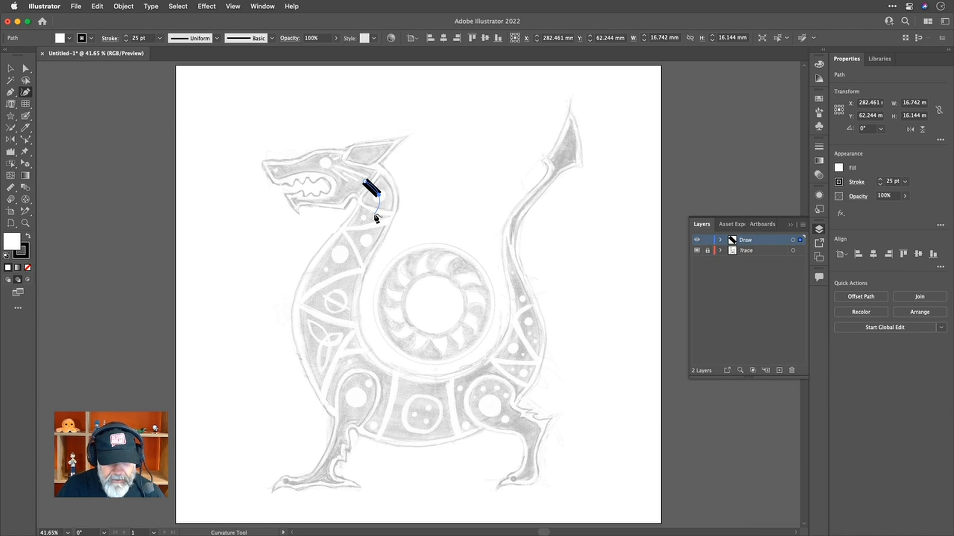
left_click(377, 219)
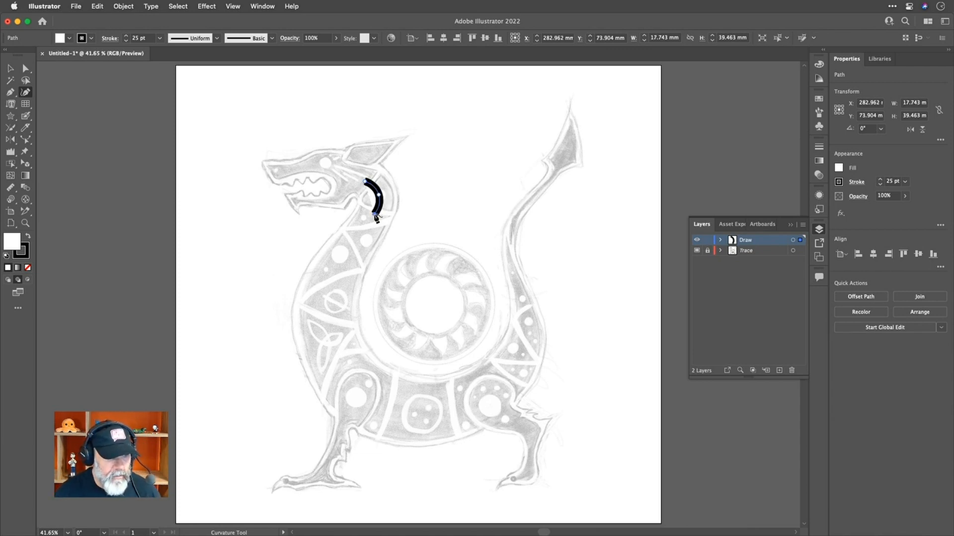
left_click_drag(382, 198, 397, 199)
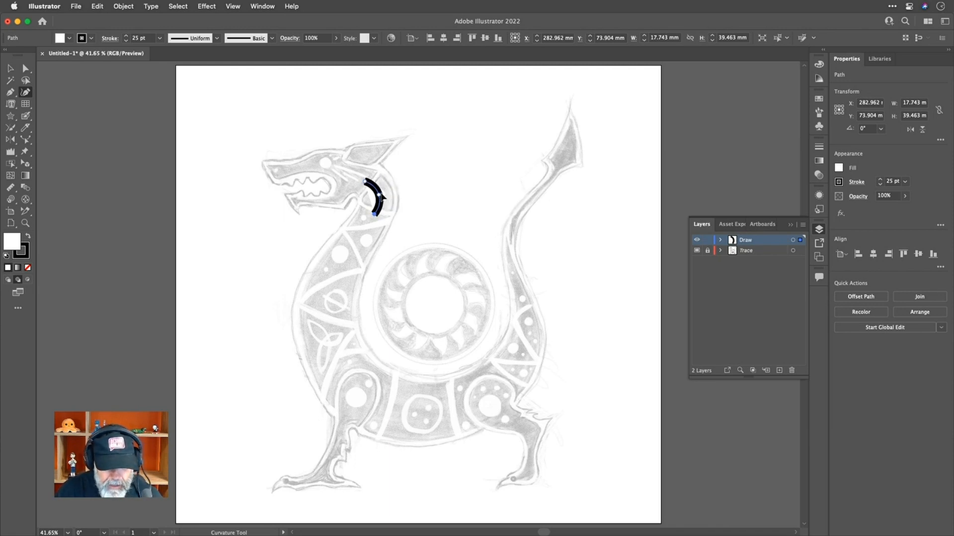
left_click_drag(396, 199, 382, 197)
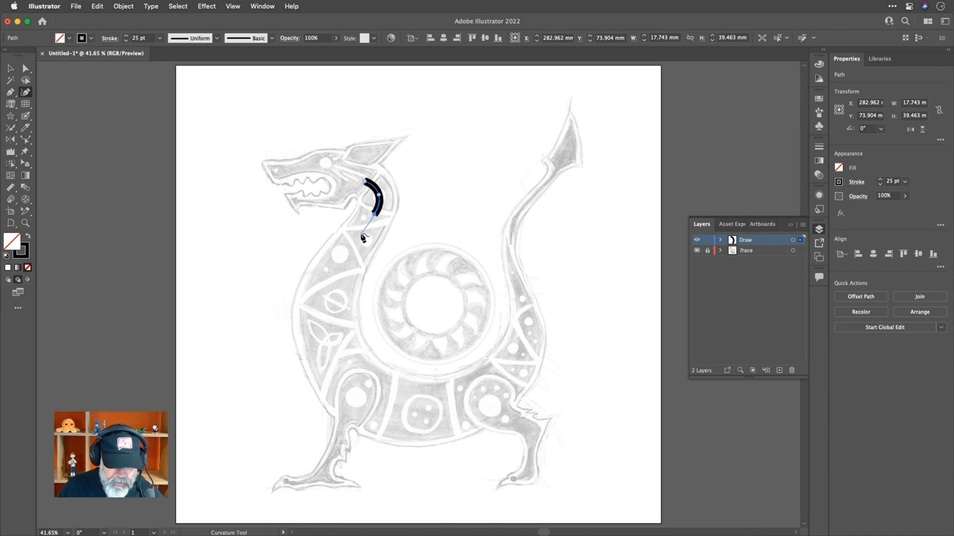
Continue the curve down the middle of the dragon's neck and chest to the front shoulder
left_click(361, 236)
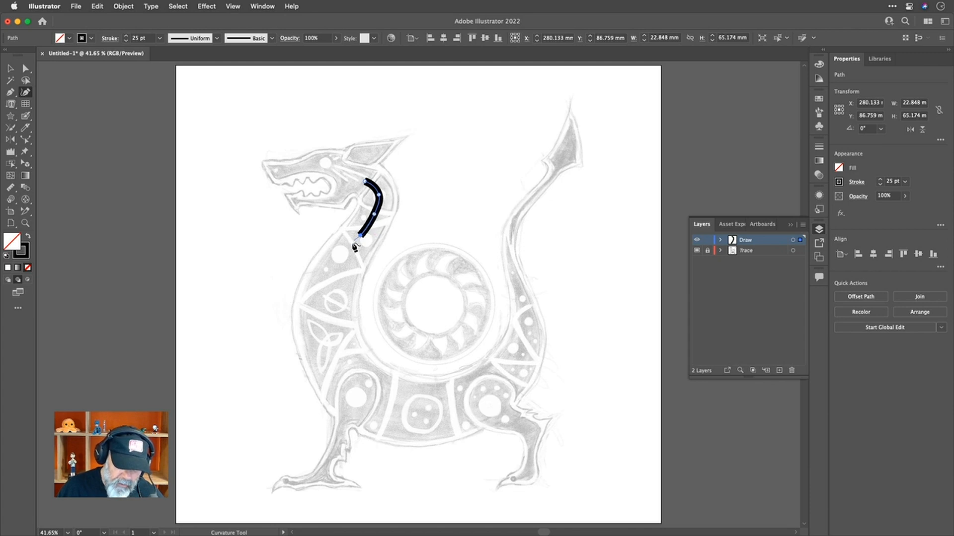
left_click(333, 276)
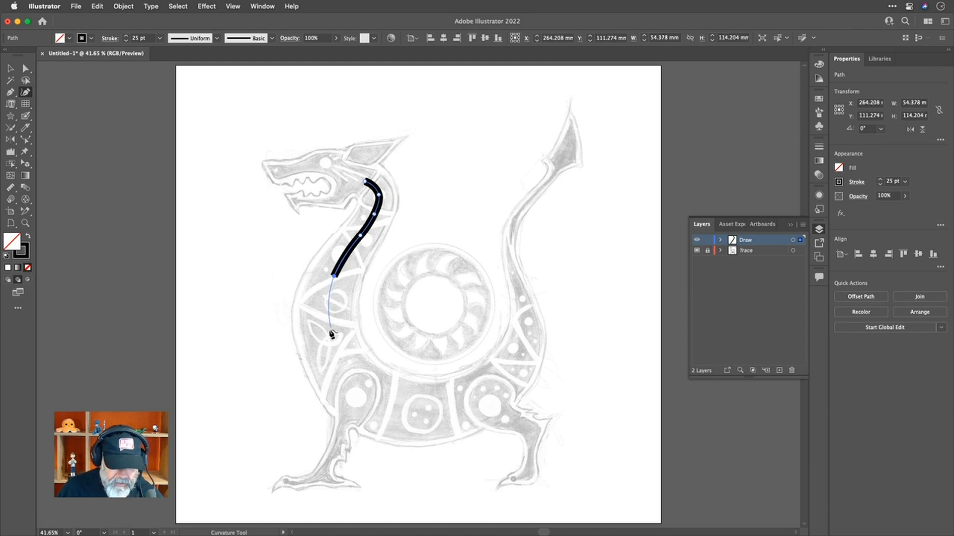
left_click(331, 336)
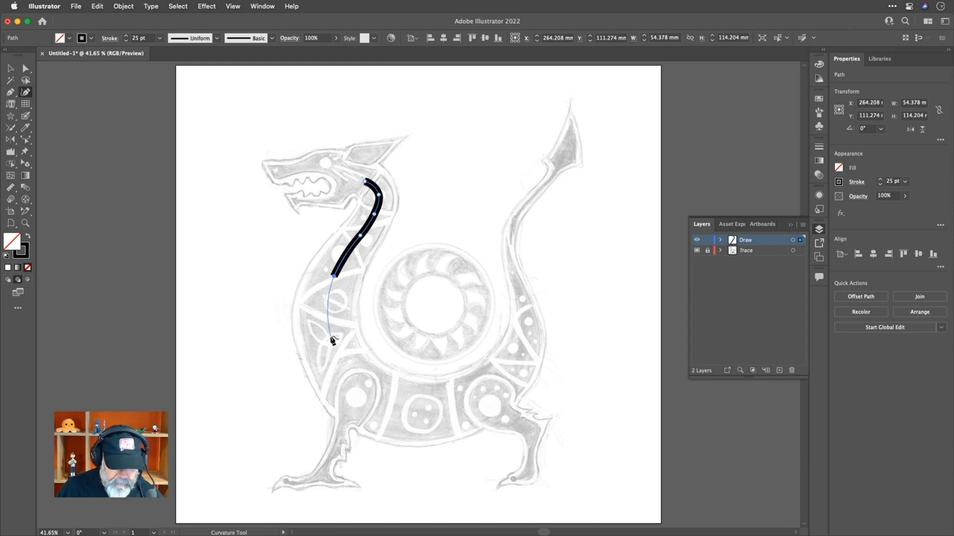
left_click(368, 393)
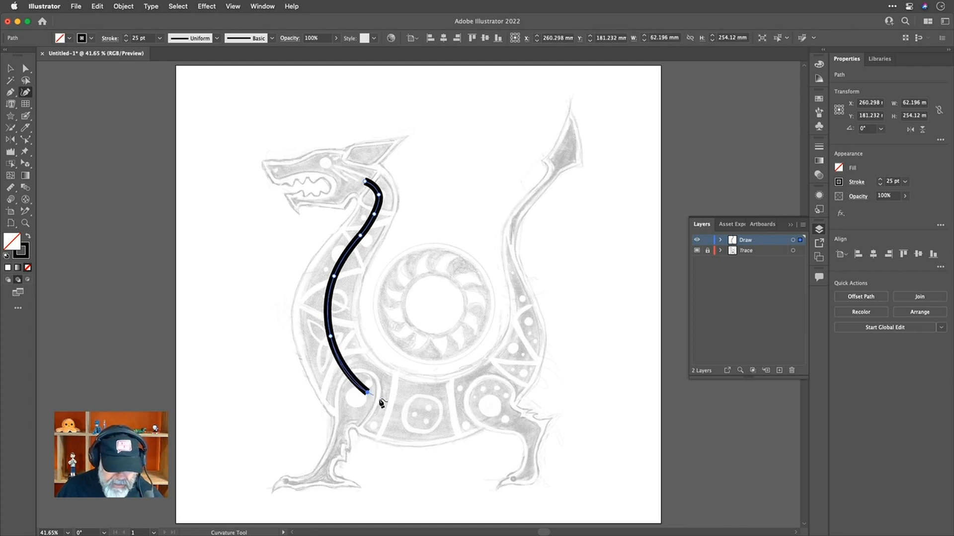
Extend the curve along the belly to the base of the tail, and fine-tune the belly and front shoulder anchors
left_click(440, 411)
left_click(514, 372)
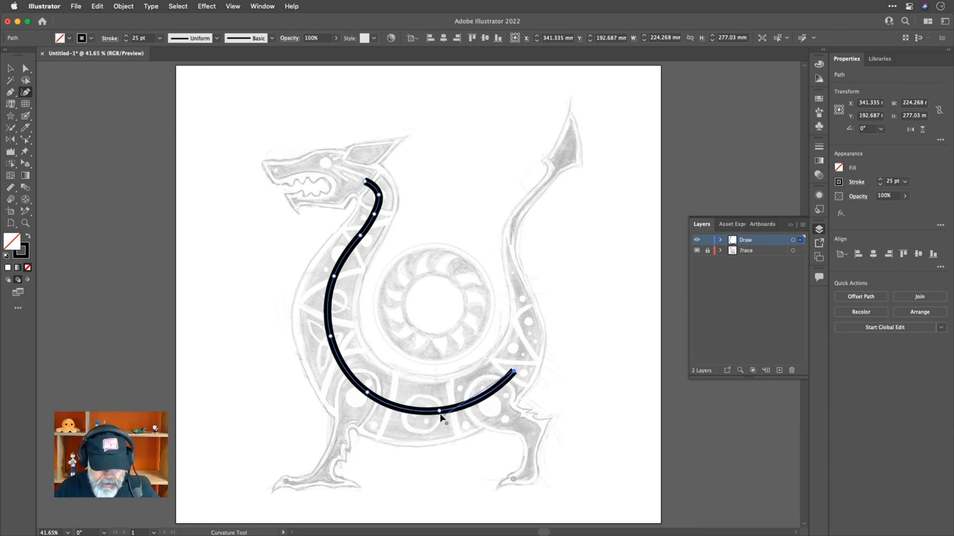
left_click_drag(440, 415, 422, 414)
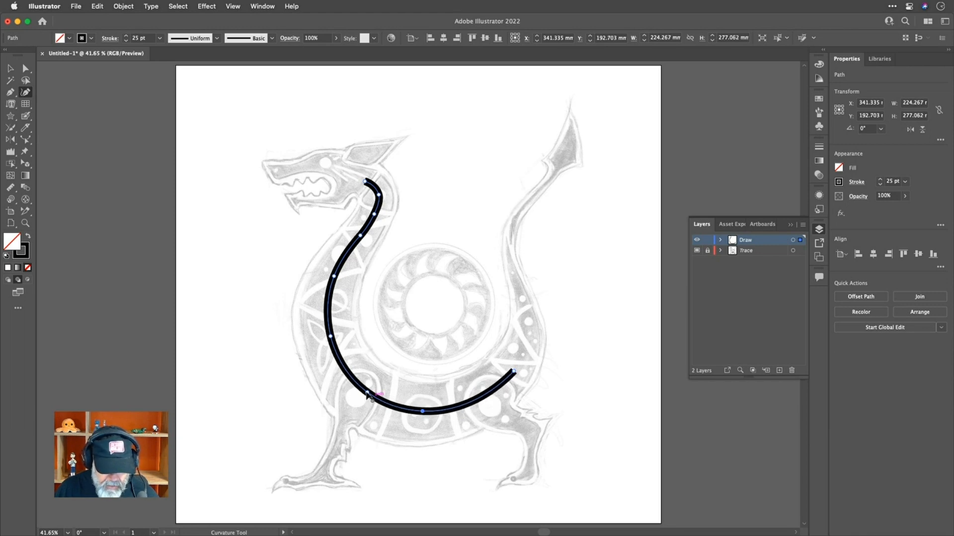
left_click_drag(367, 395, 371, 396)
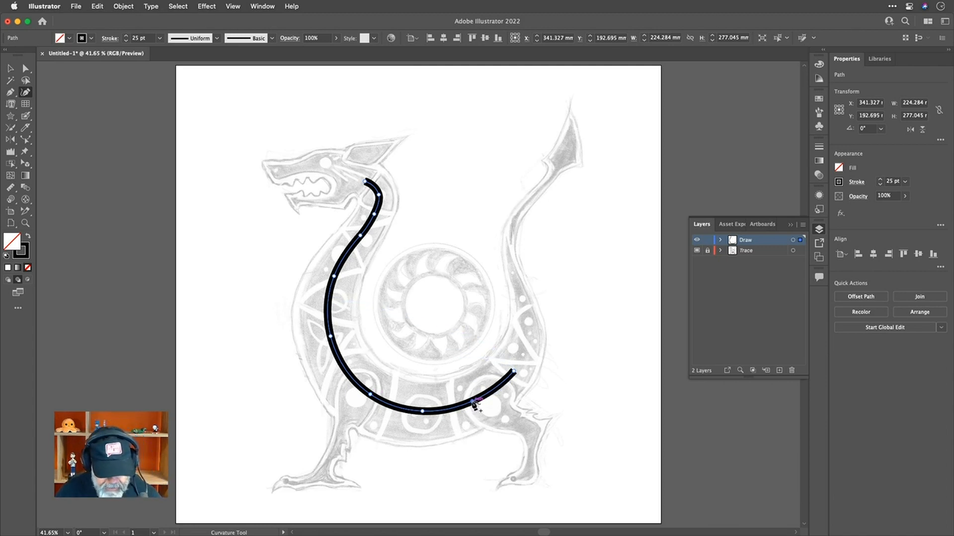
Try pulling the curve upward with an extra anchor between the belly and tail base, and remove that anchor
left_click_drag(475, 406, 458, 372)
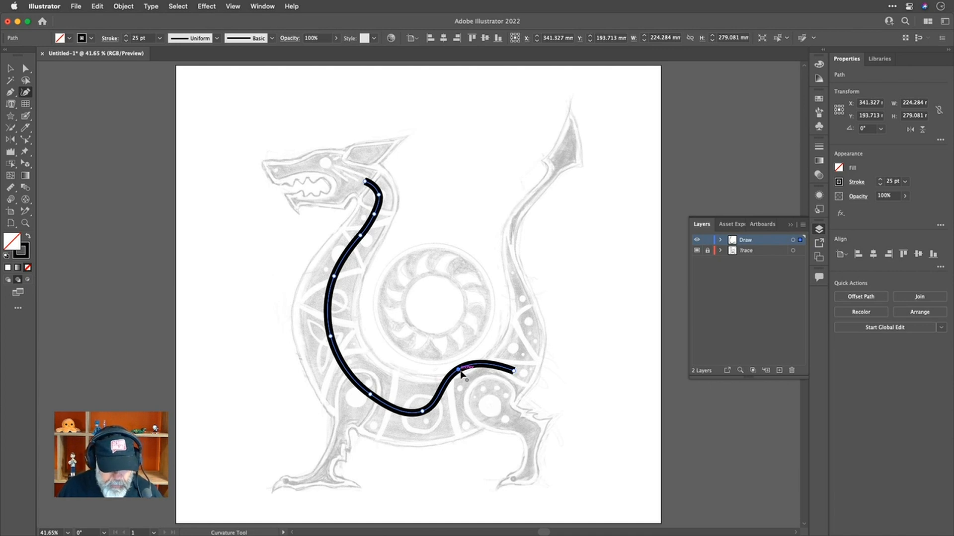
scroll(460, 375, "up", 5)
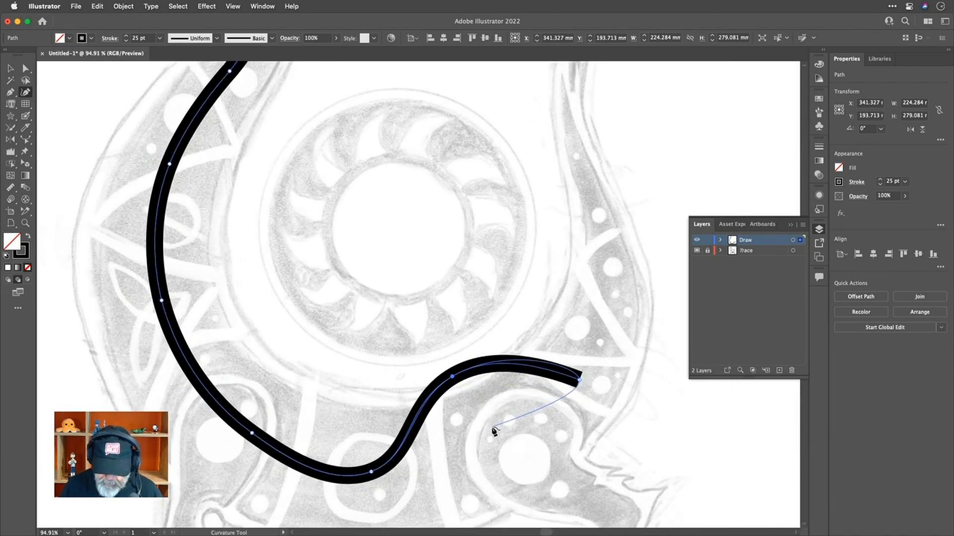
key("BackSpace")
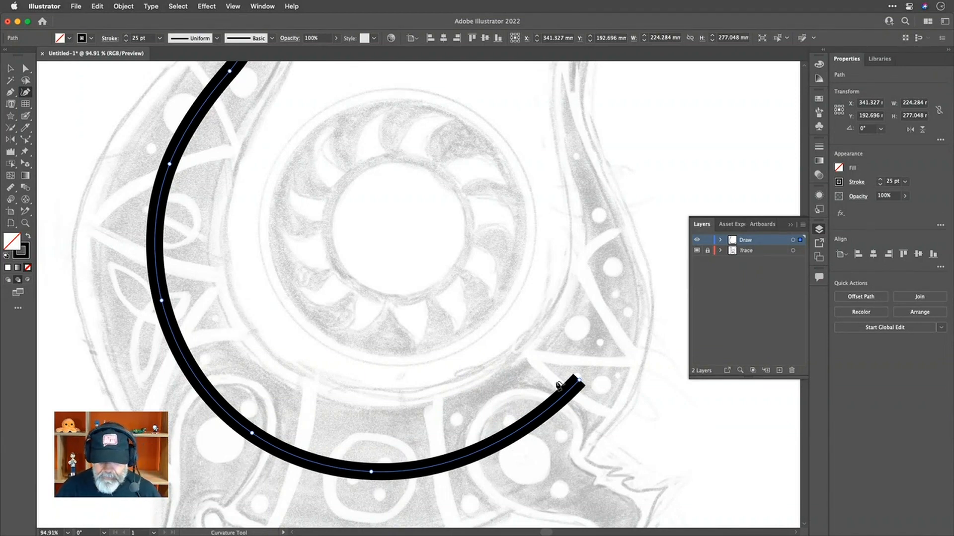
scroll(583, 377, "down", 5)
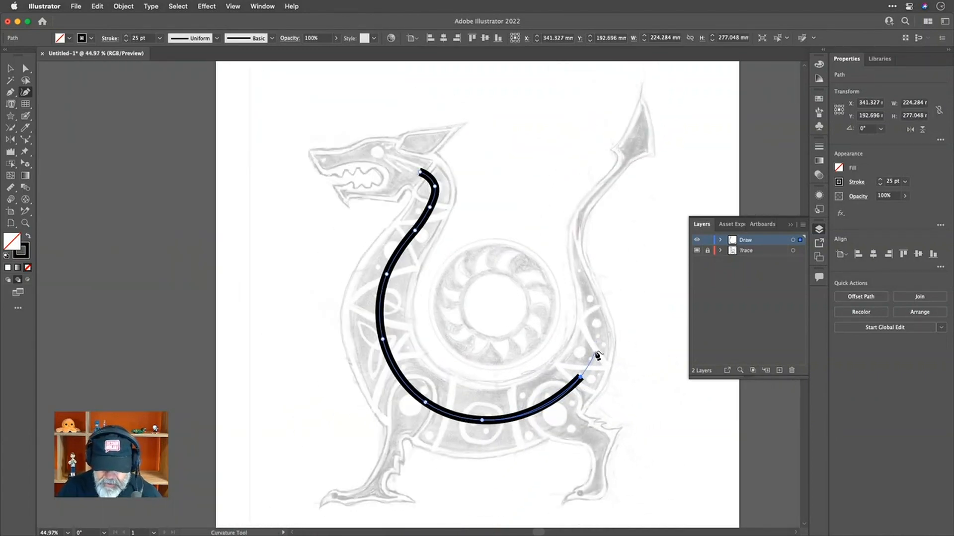
Continue the curve from the tail base up through the lower tail to its narrow bend
left_click(594, 351)
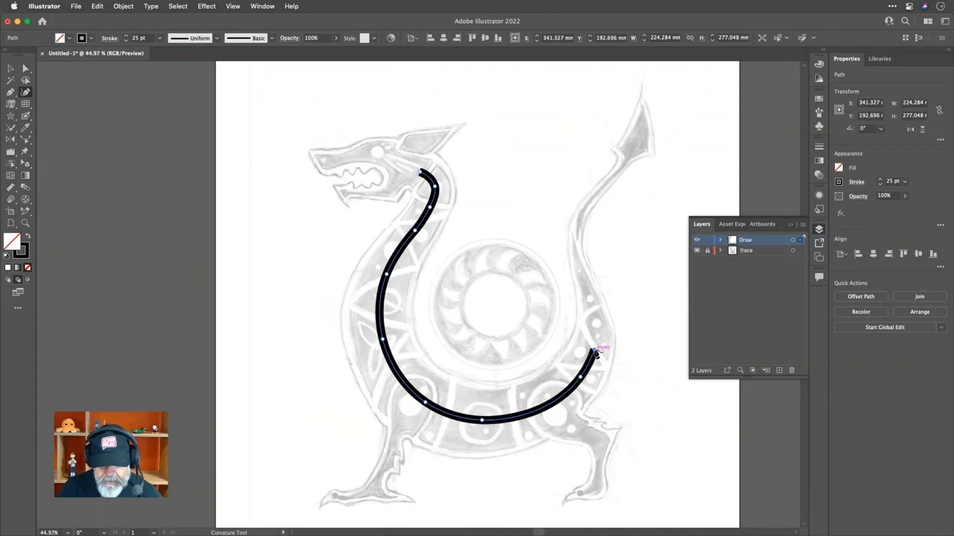
left_click(593, 322)
left_click(587, 292)
left_click(577, 259)
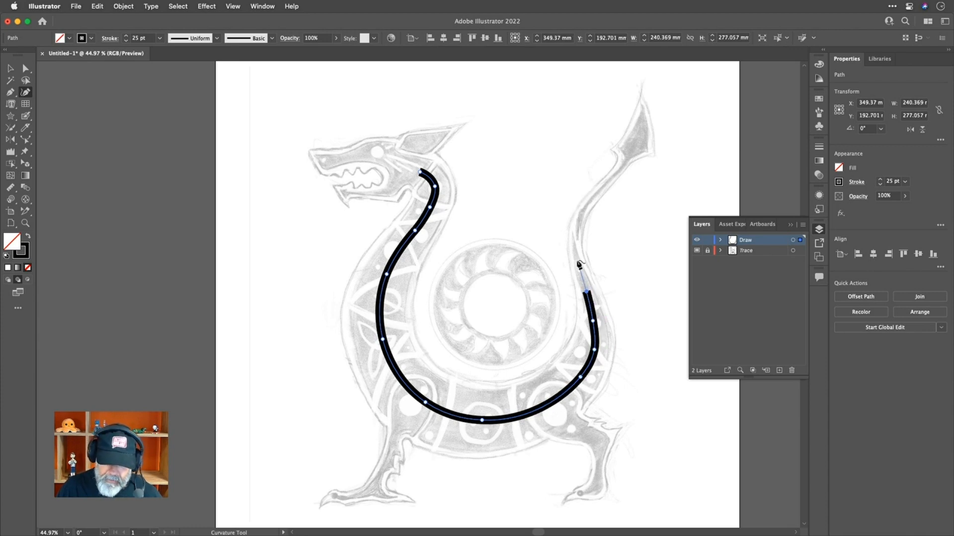
left_click(572, 237)
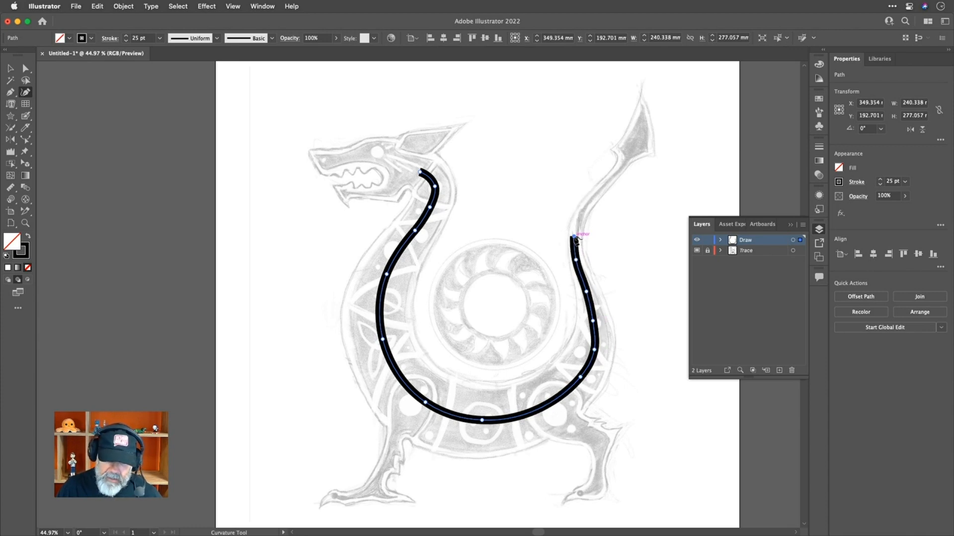
Extend the curve along the upper tail and through the arrowhead to the pointed tip
left_click(582, 215)
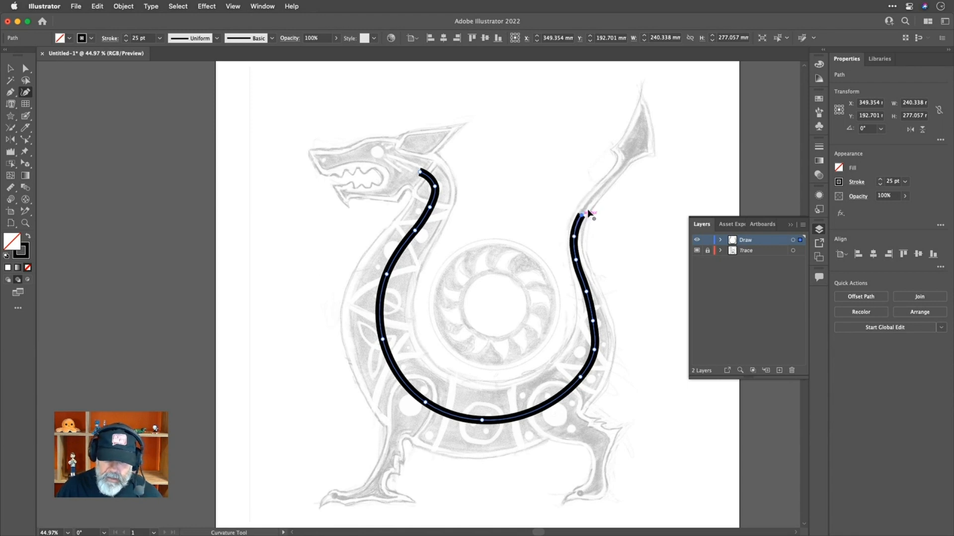
left_click(598, 191)
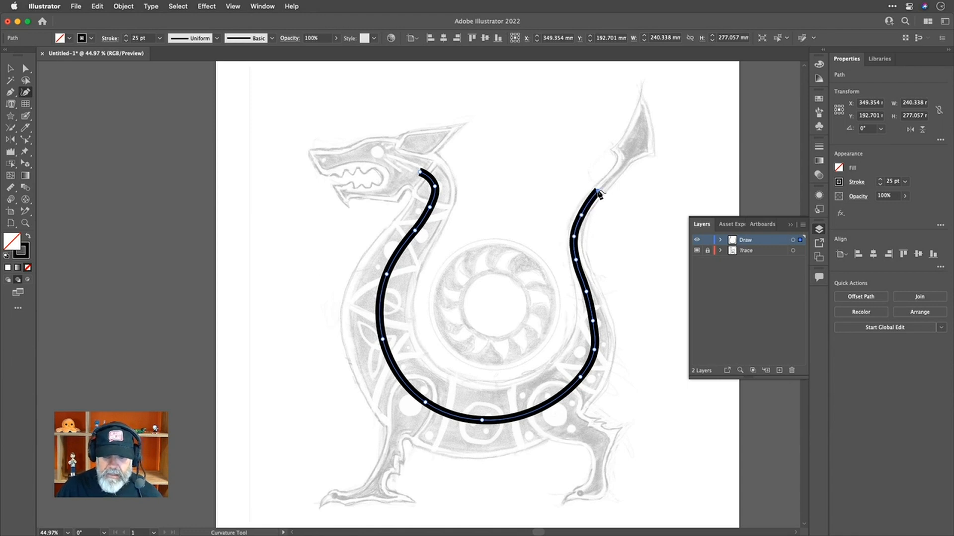
left_click(616, 173)
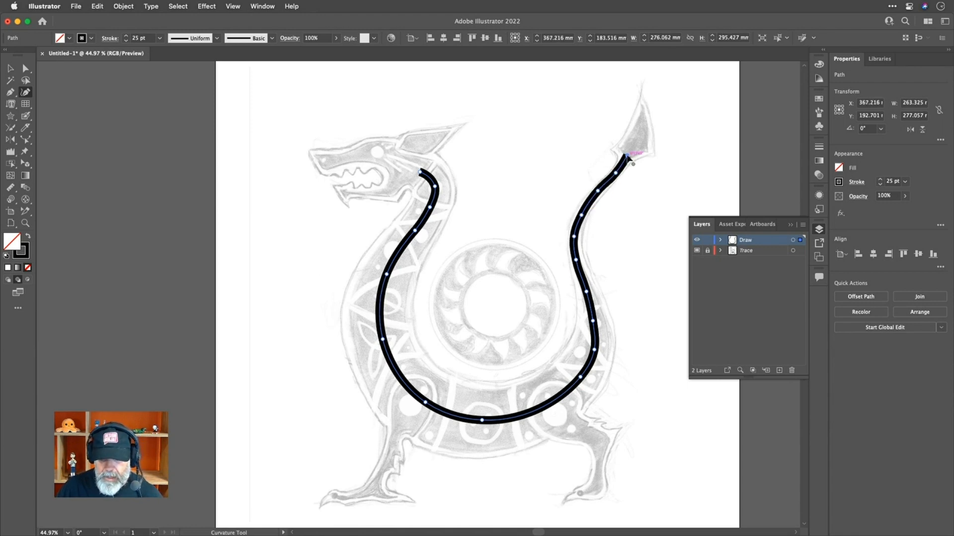
left_click(643, 88)
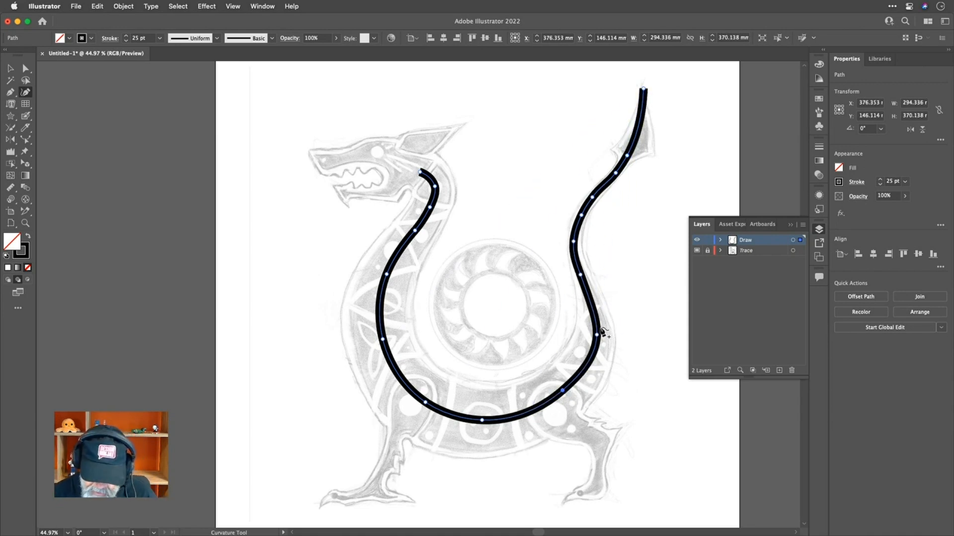
Finish the path and smooth its bend between the belly and tail base by nudging the anchors there
key("Escape")
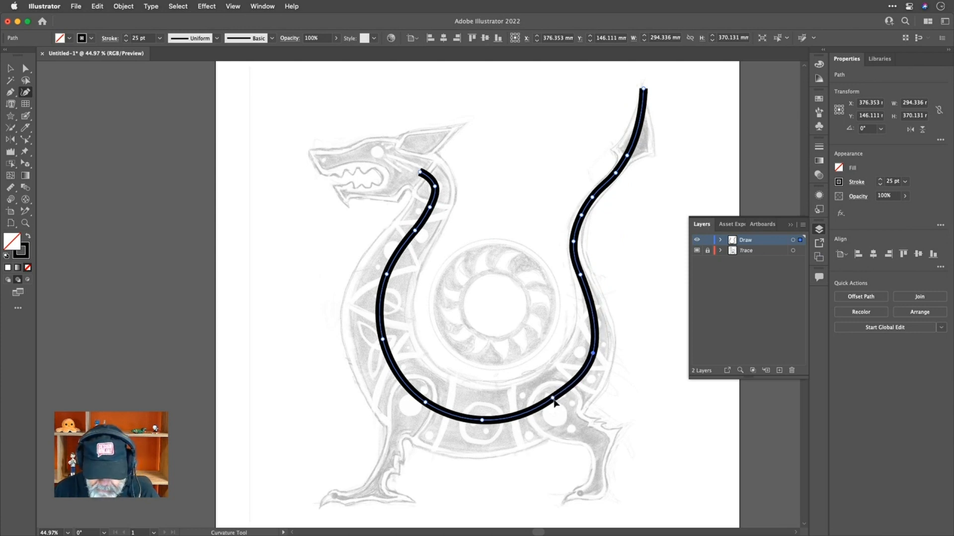
left_click_drag(554, 402, 551, 404)
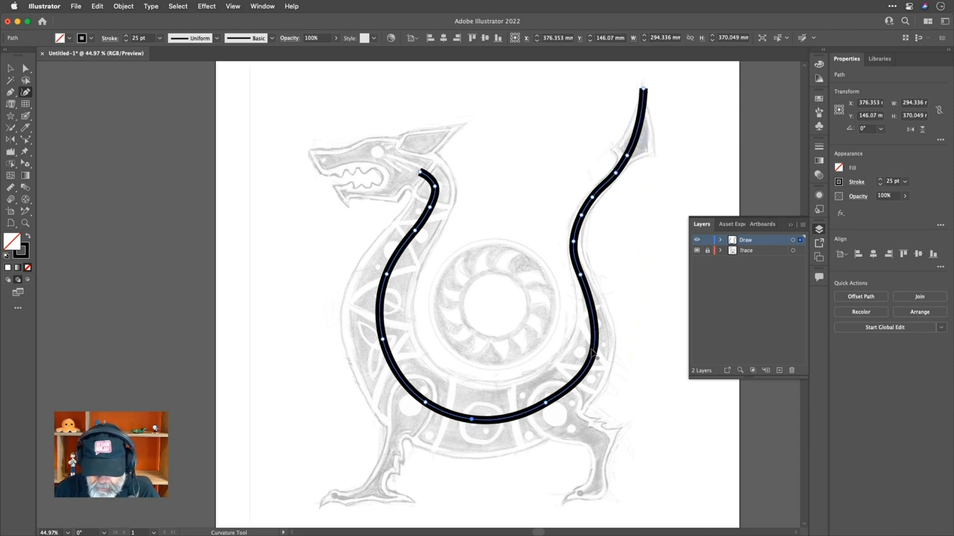
left_click_drag(594, 352, 591, 355)
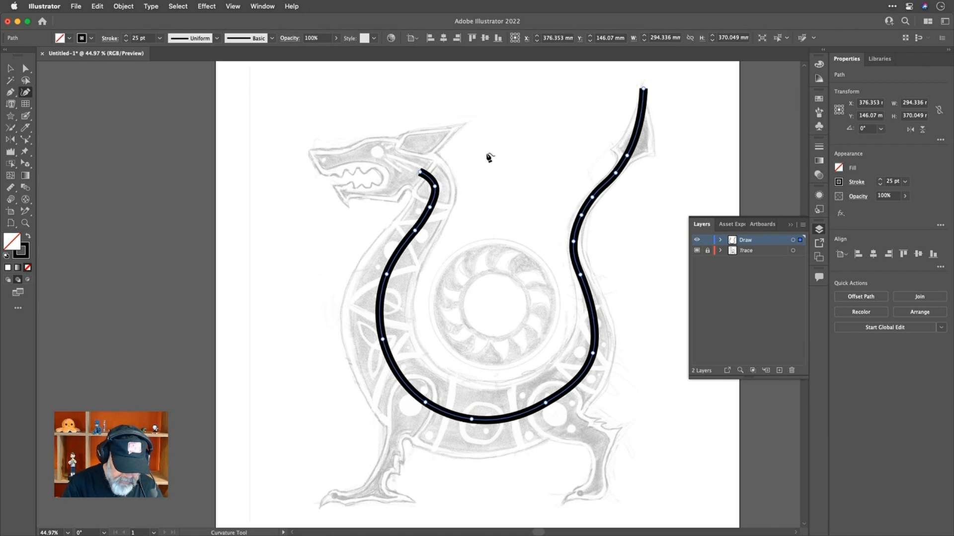
Widen the path's stroke at its neck end to about 41 mm with the Width tool
key("shift+w")
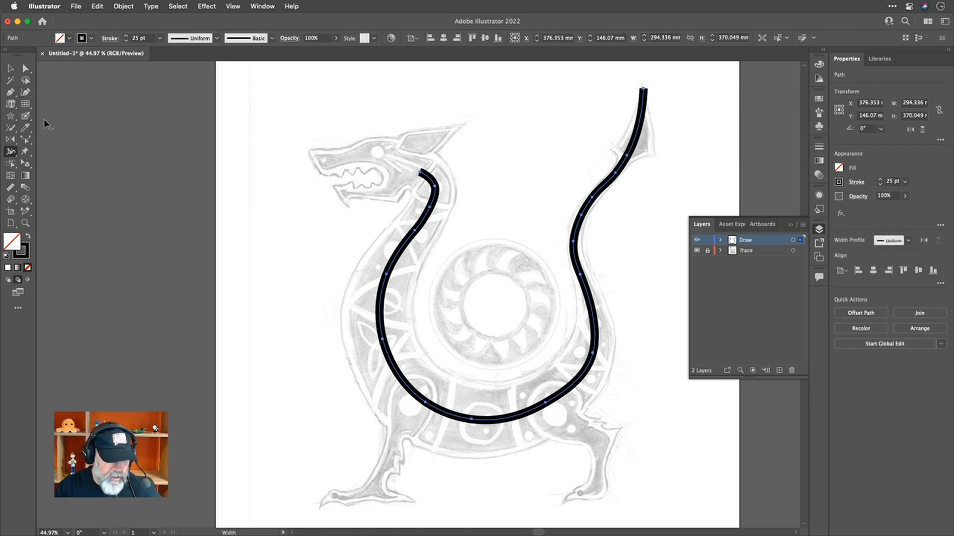
left_click(13, 151)
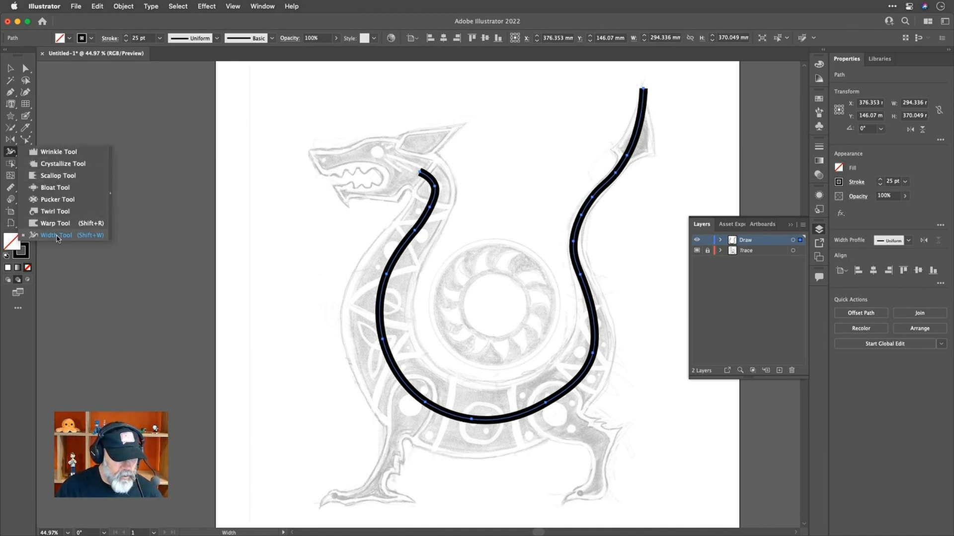
left_click(11, 152)
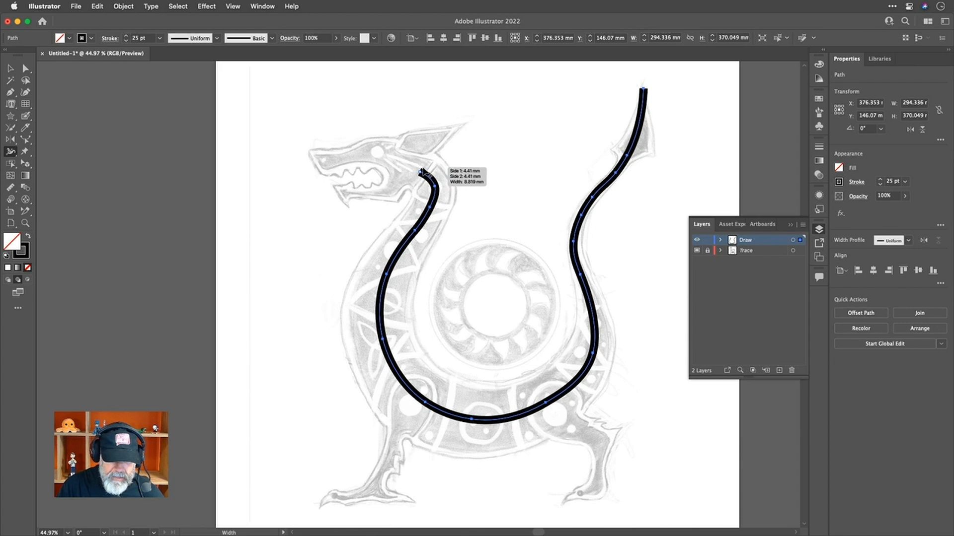
left_click_drag(421, 172, 433, 159)
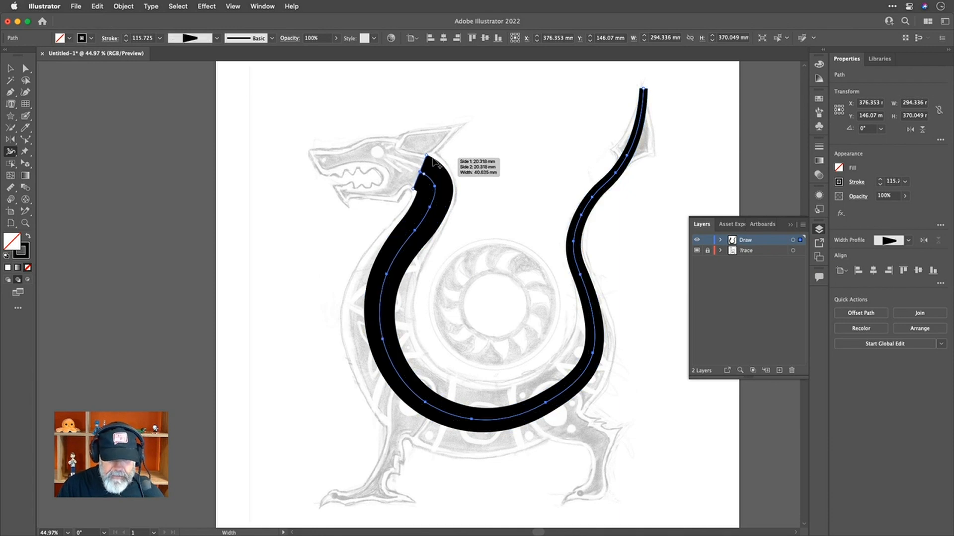
Remove the path's second anchor, just below its end at the top of the neck
scroll(433, 159, "up", 3)
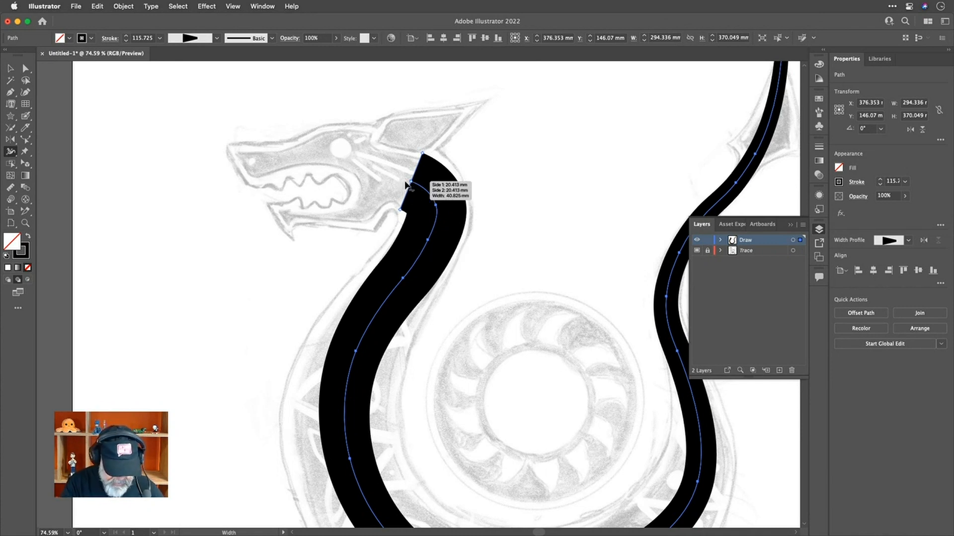
key("a")
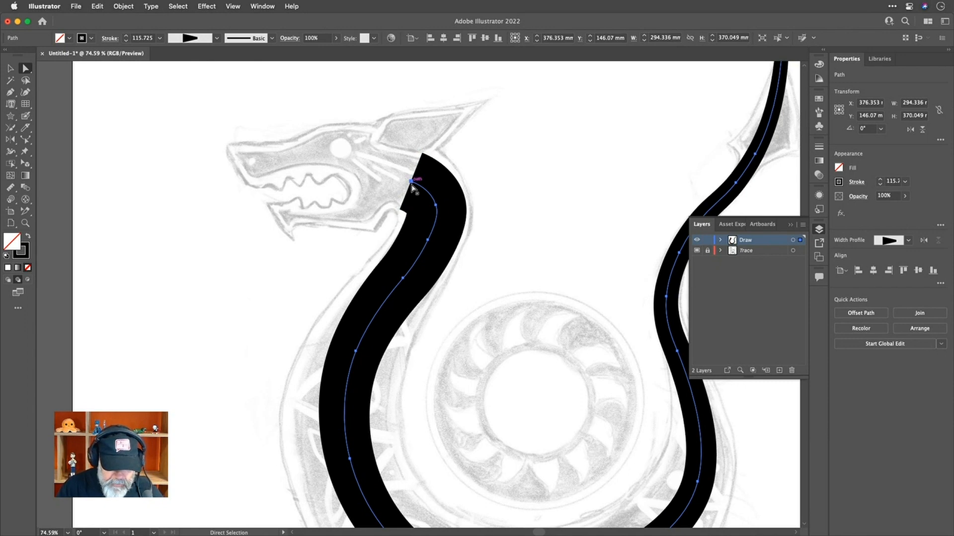
left_click(411, 182)
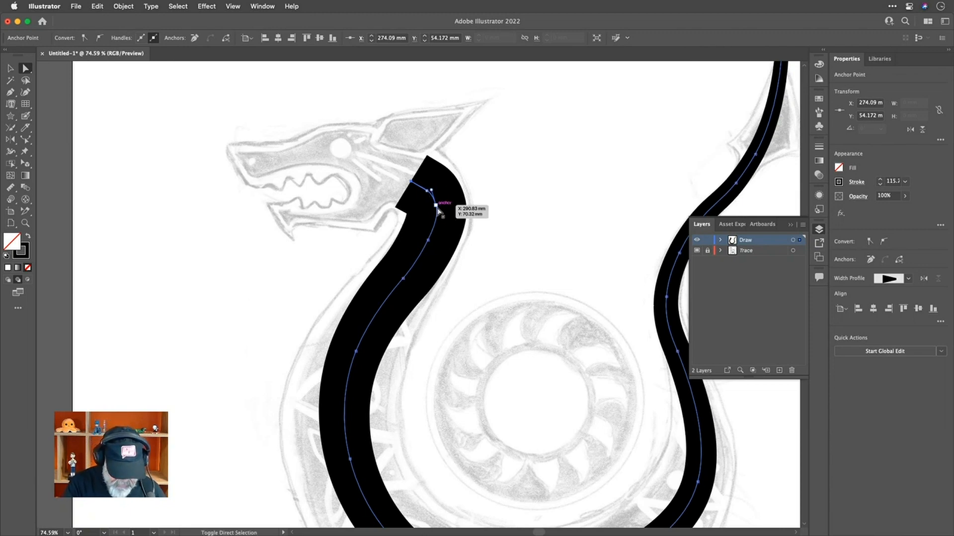
key("shift+grave")
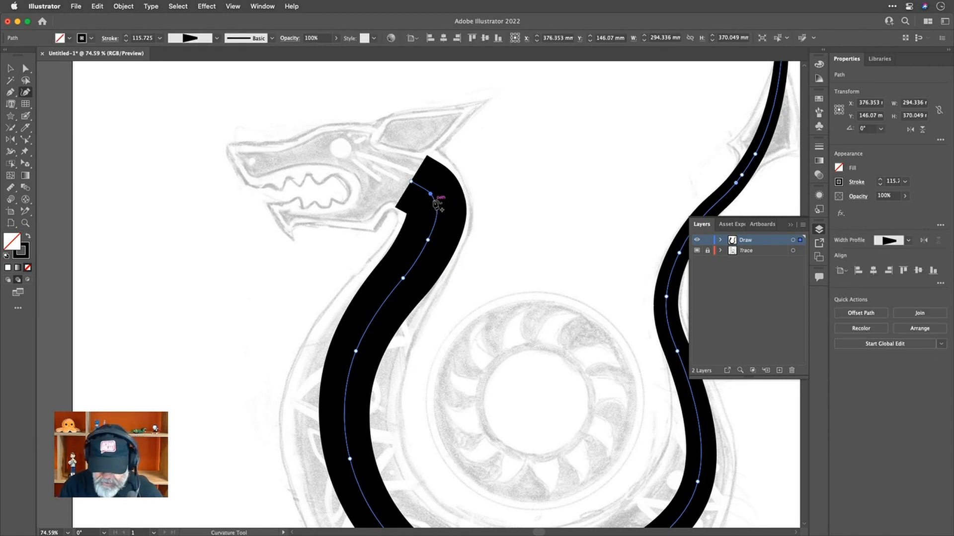
left_click_drag(430, 194, 436, 205)
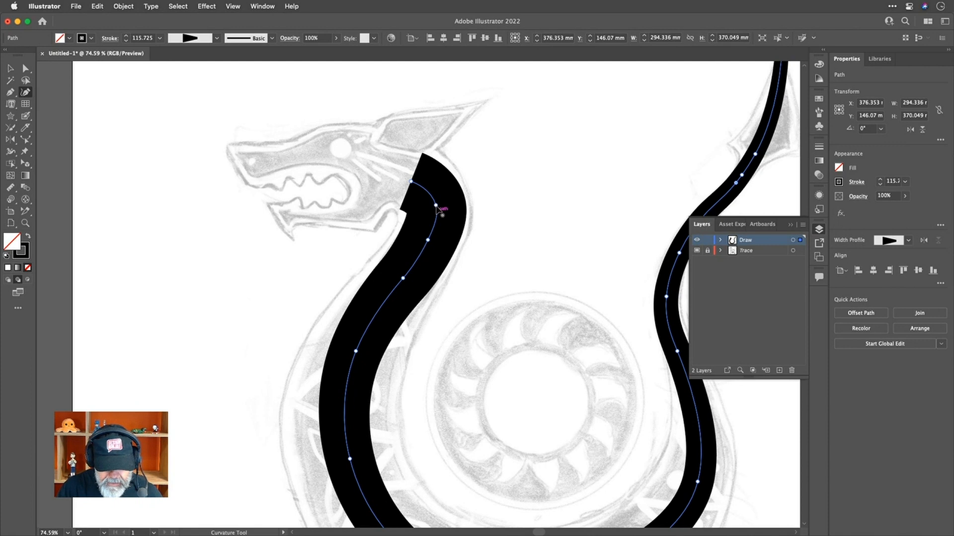
key("Delete")
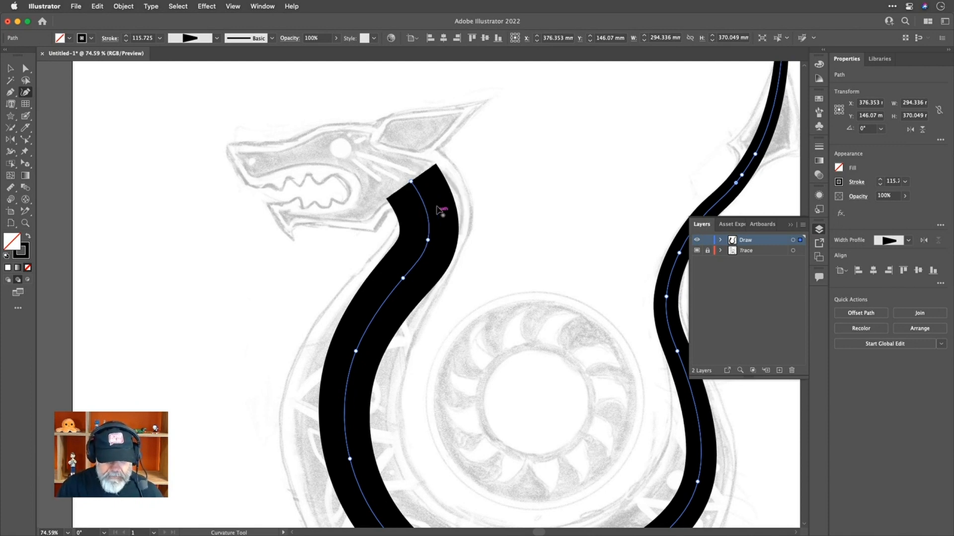
Select the whole path and shift it up about 3 mm
key("super")
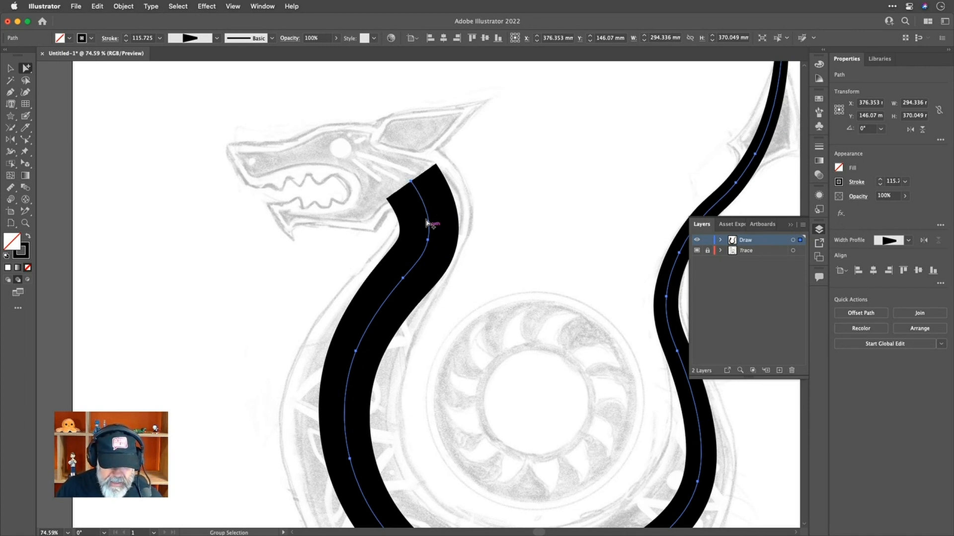
left_click(491, 176)
left_click(411, 185)
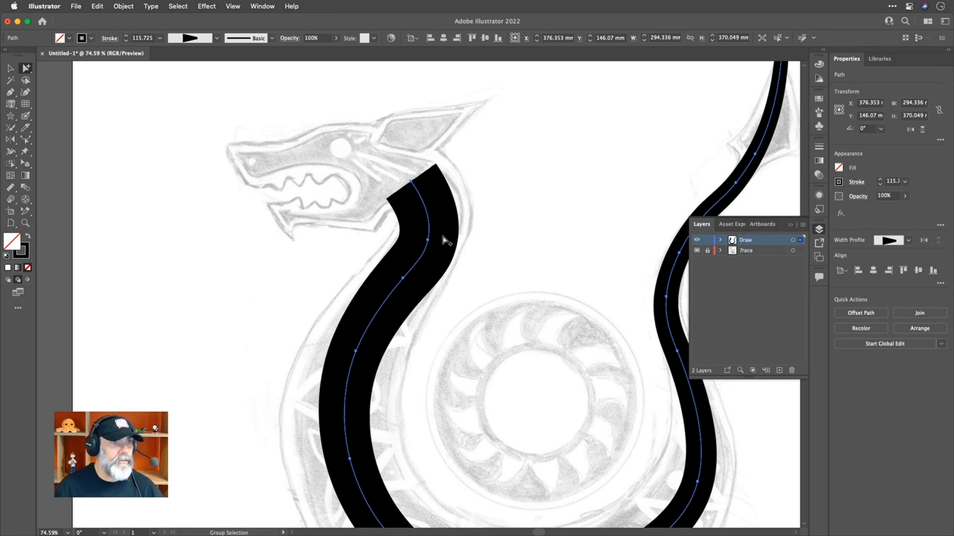
mouse_move(429, 242)
left_mouse_down()
mouse_move(439, 238)
mouse_move(430, 237)
left_mouse_up()
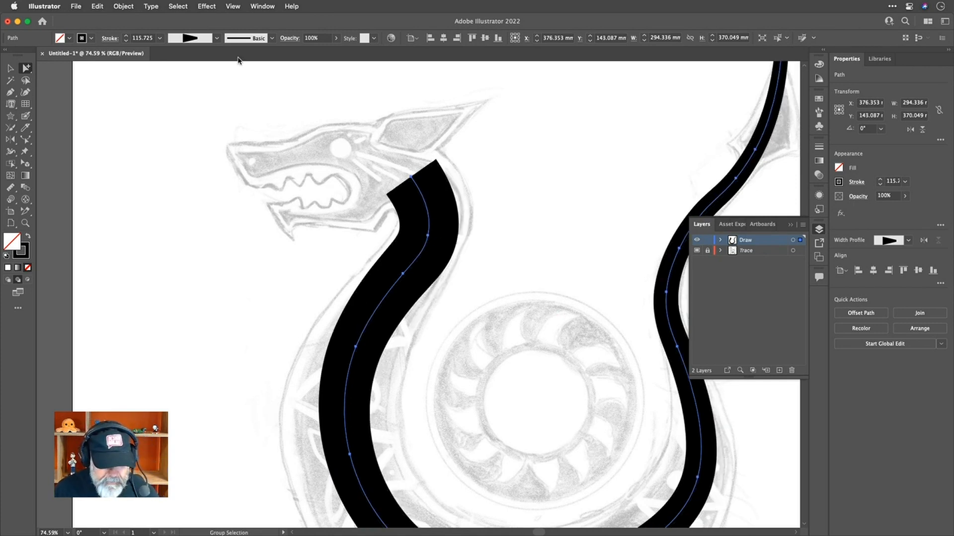
left_click(232, 6)
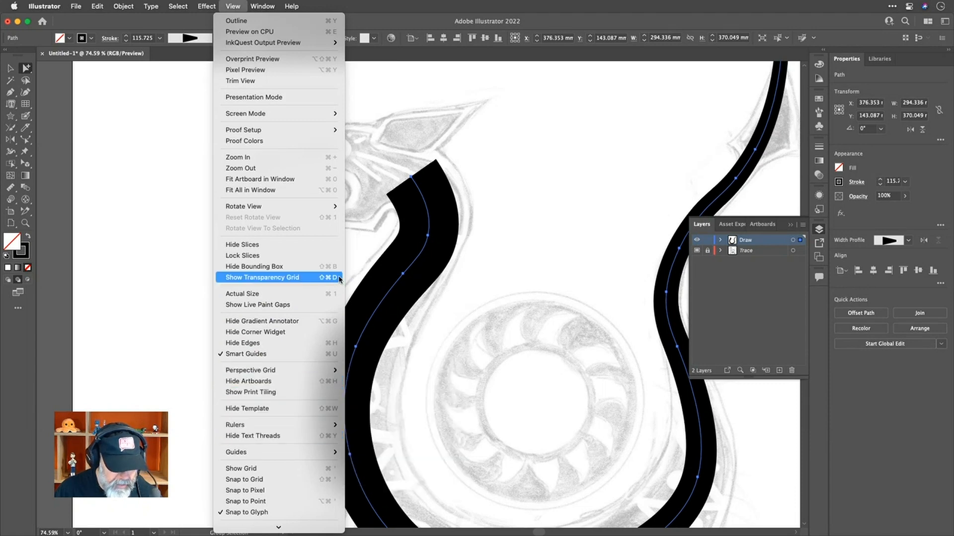
left_click(452, 119)
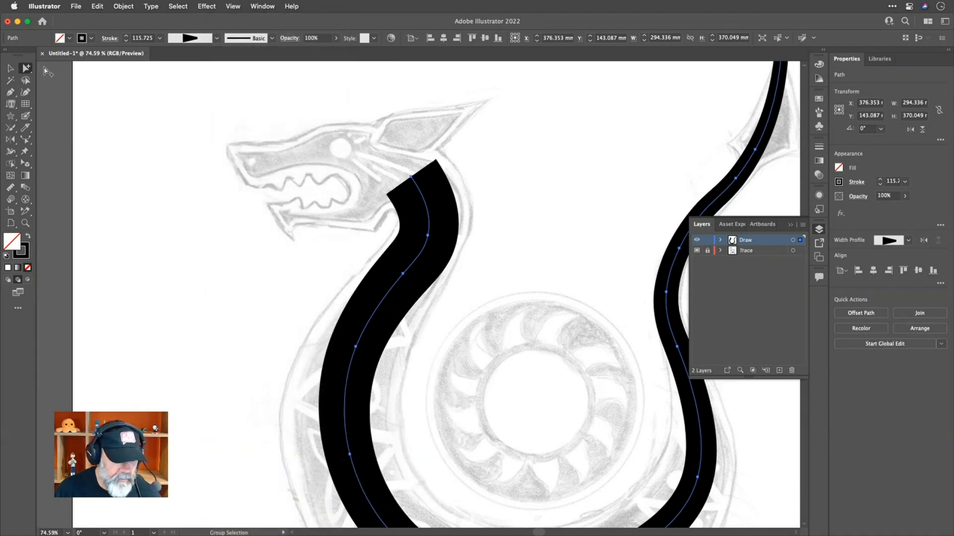
Reshape the top of the neck with Direct Selection, pulling the first curve segment's two handles outward toward the back of the neck
left_click(23, 69)
left_click(69, 80)
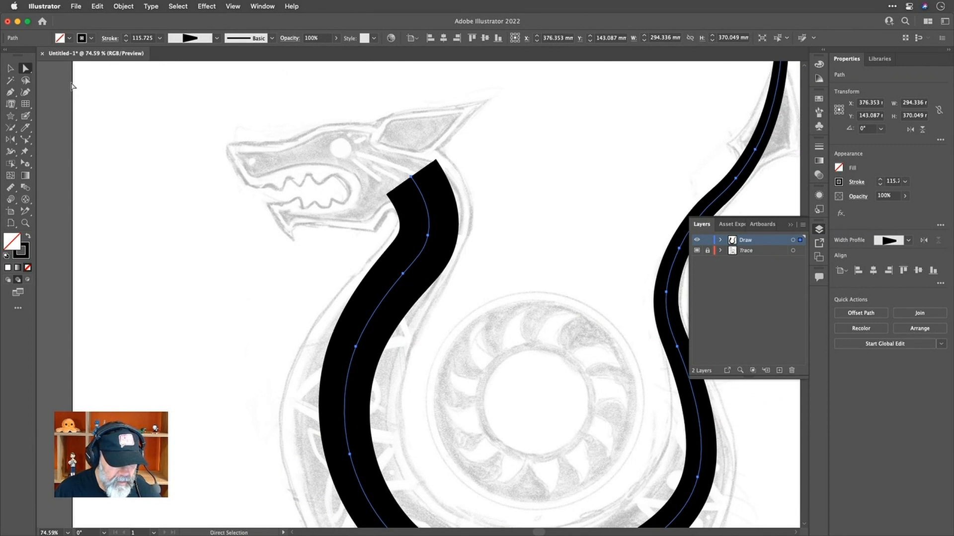
left_click(412, 176)
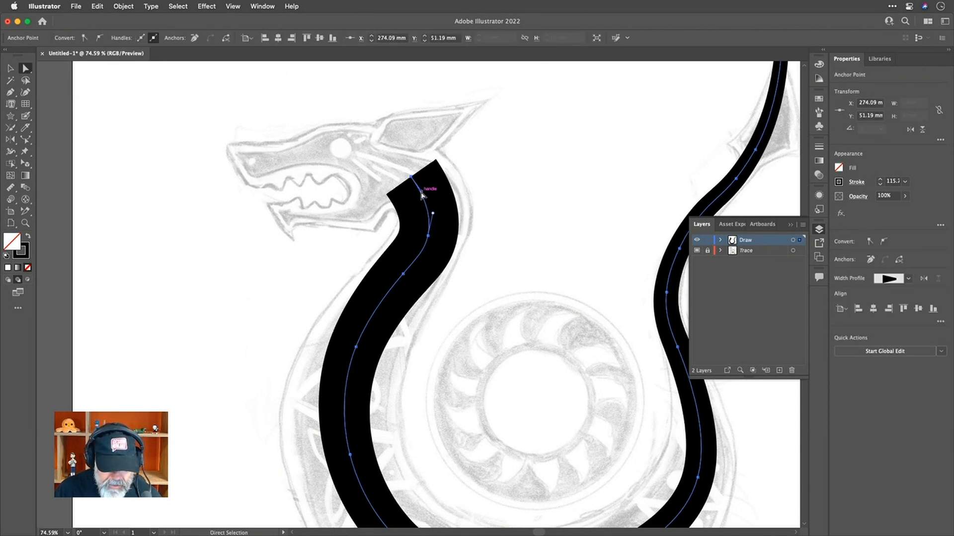
left_click_drag(423, 192, 430, 189)
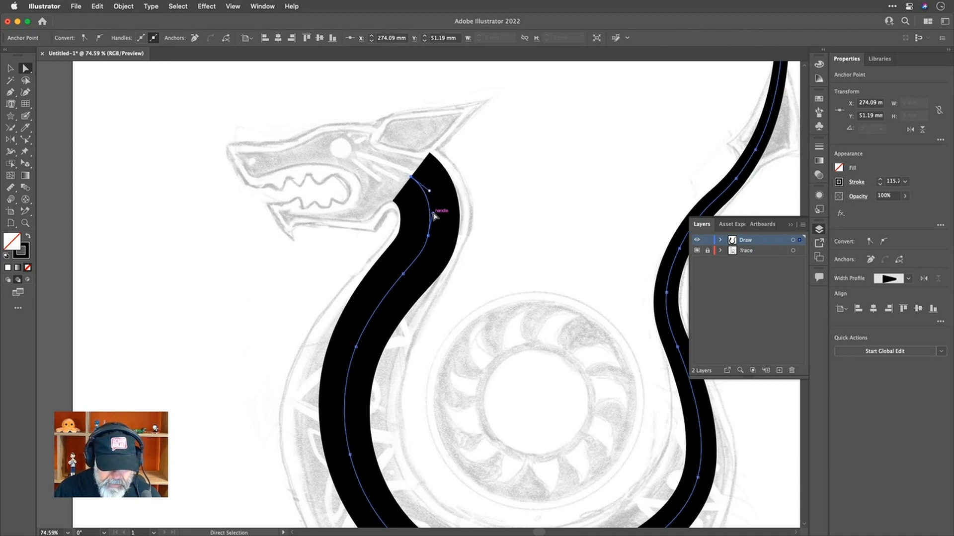
left_click_drag(434, 215, 440, 216)
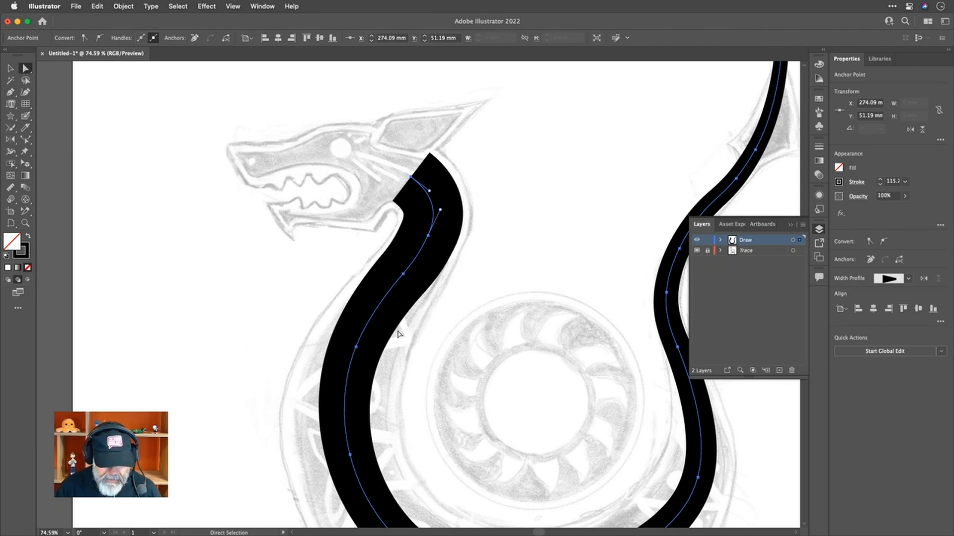
Use the Width tool to widen the stroke at the chest to about 48.5 mm and widen it further at the rear belly
key("shift+w")
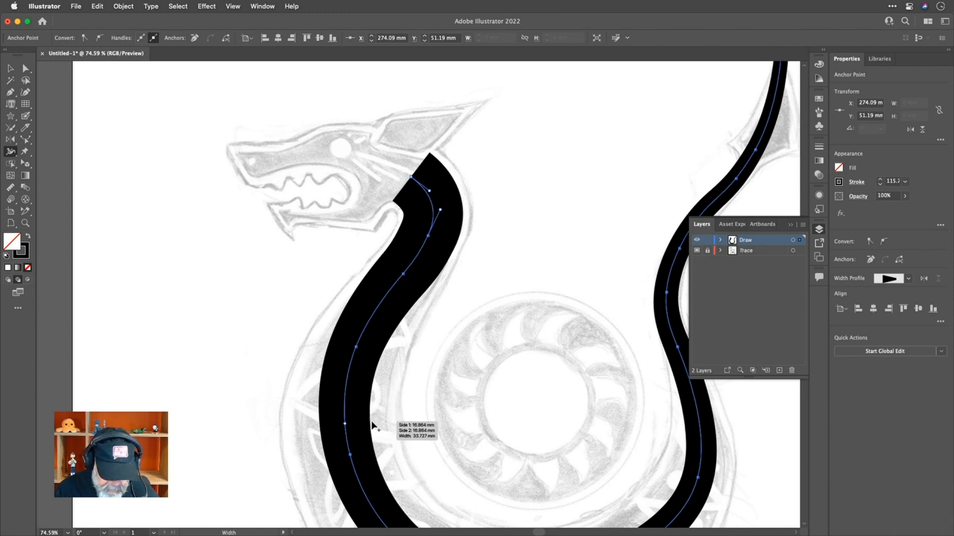
left_click_drag(371, 423, 382, 423)
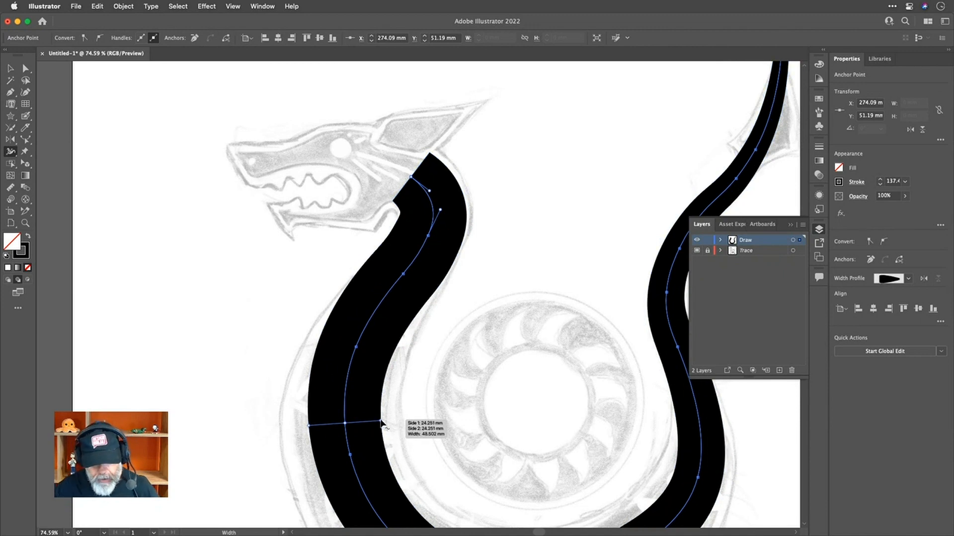
scroll(457, 307, "down", 4)
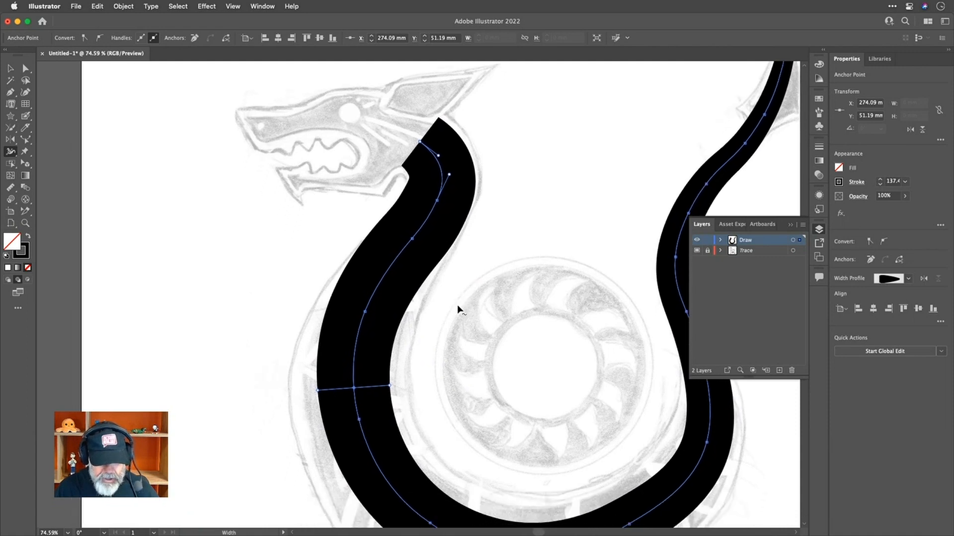
scroll(457, 305, "down", 1)
scroll(457, 305, "up", 1)
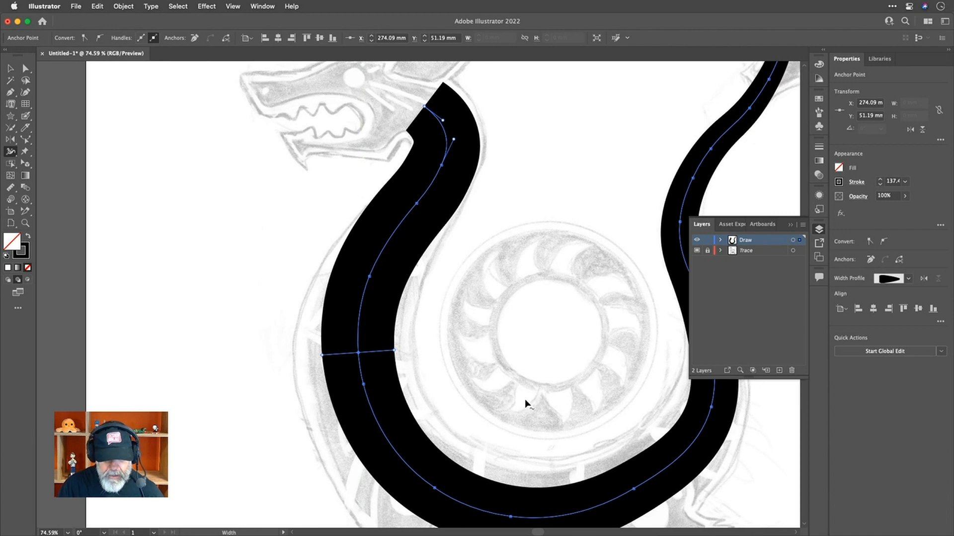
scroll(524, 400, "down", 3)
scroll(525, 400, "down", 3)
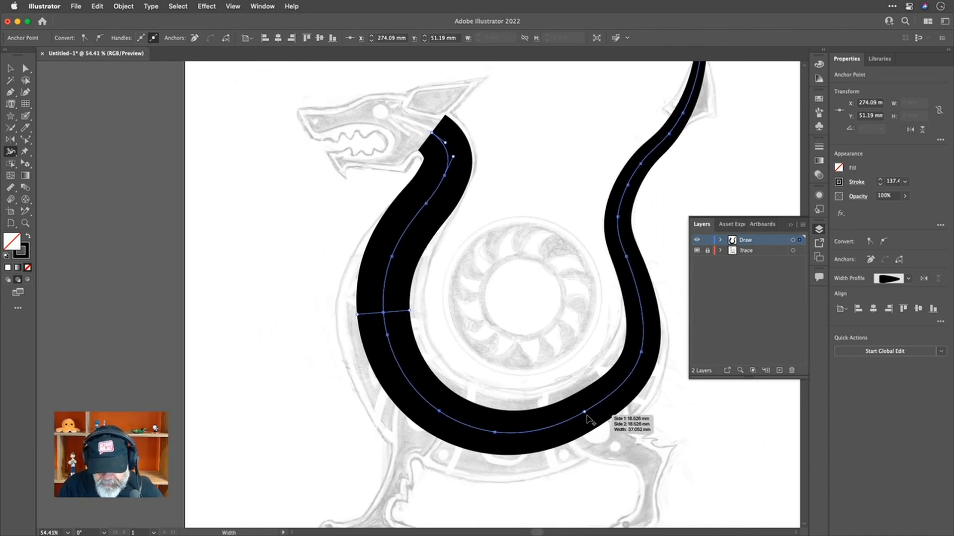
left_click_drag(588, 417, 601, 444)
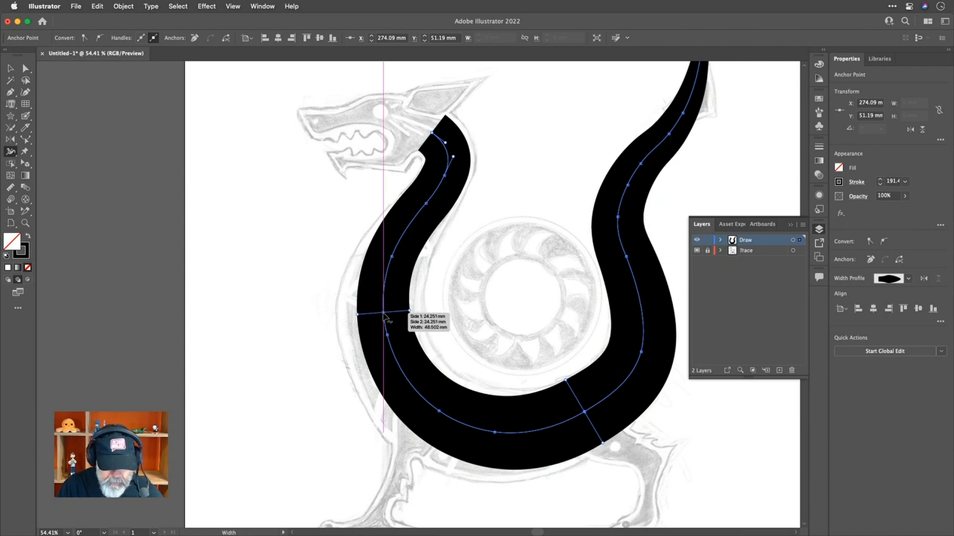
Widen the stroke at the chest to about 62.9 mm and extend its outer edge just below for a width of about 75 mm
left_click_drag(383, 314, 352, 319)
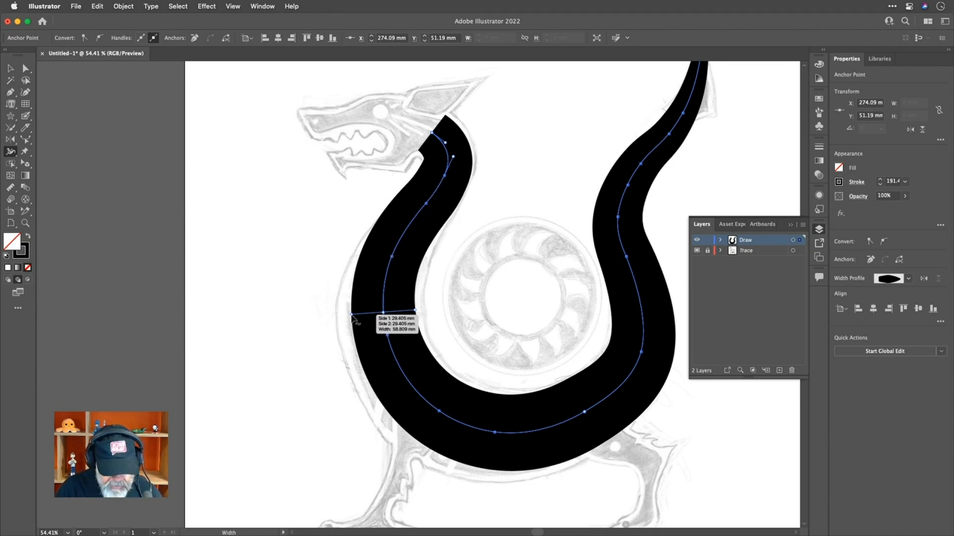
left_click_drag(351, 314, 348, 323)
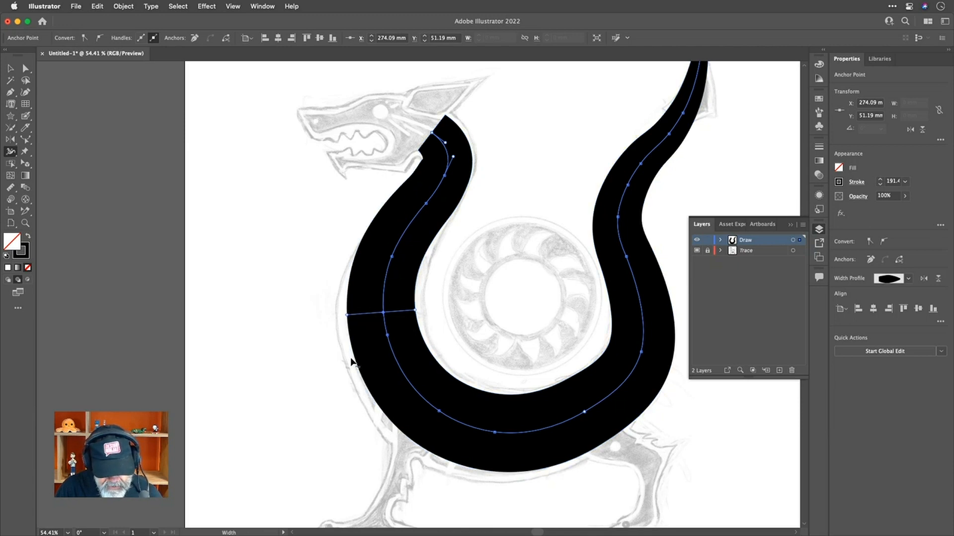
left_click_drag(358, 366, 350, 376)
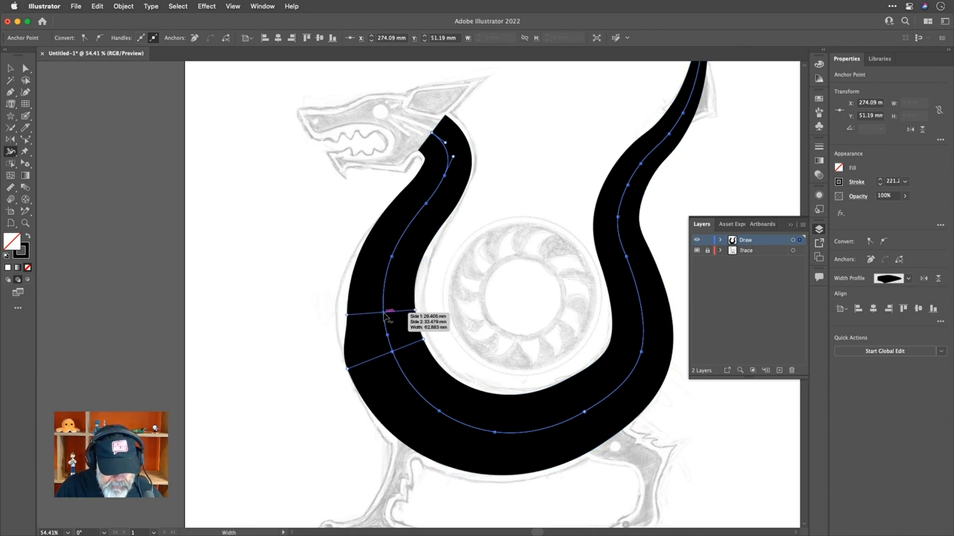
Slide the chest's width point up to the lower neck, widening its inner side to about 66.4 mm, and widen the stroke at the front belly
left_click_drag(386, 314, 396, 265)
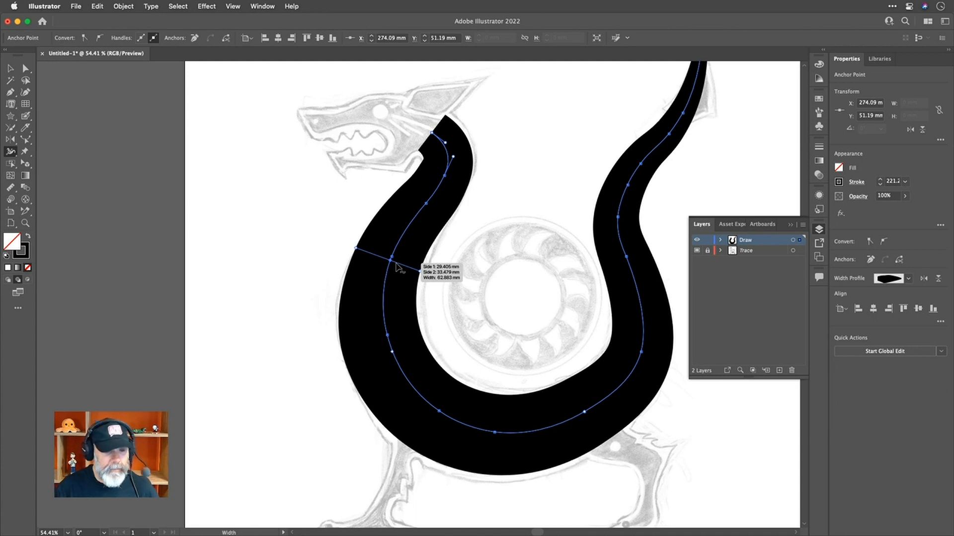
left_click_drag(439, 411, 410, 453)
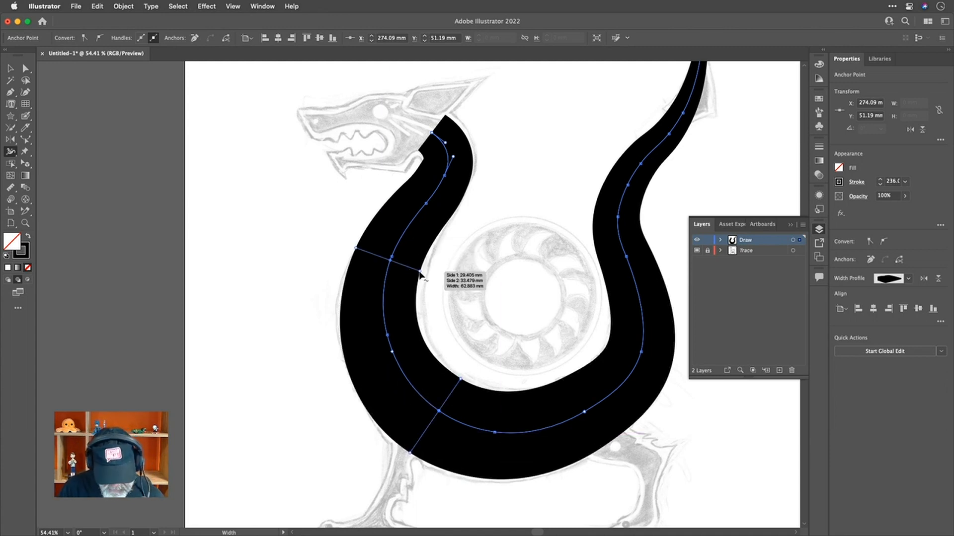
left_click_drag(420, 272, 422, 272)
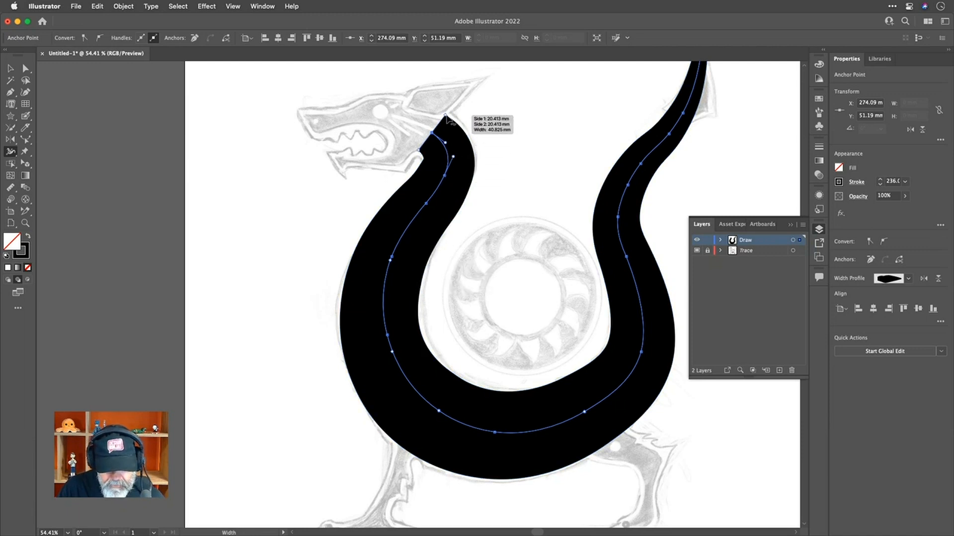
Widen the stroke slightly at the top end of the neck and push out its inner edge at the lower neck and lower chest
left_click_drag(446, 116, 449, 117)
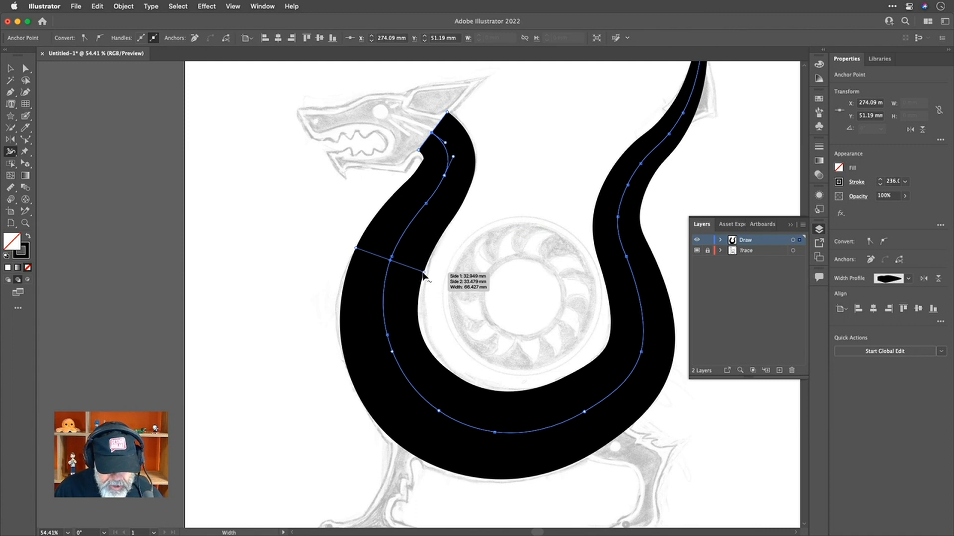
left_click_drag(423, 272, 425, 275)
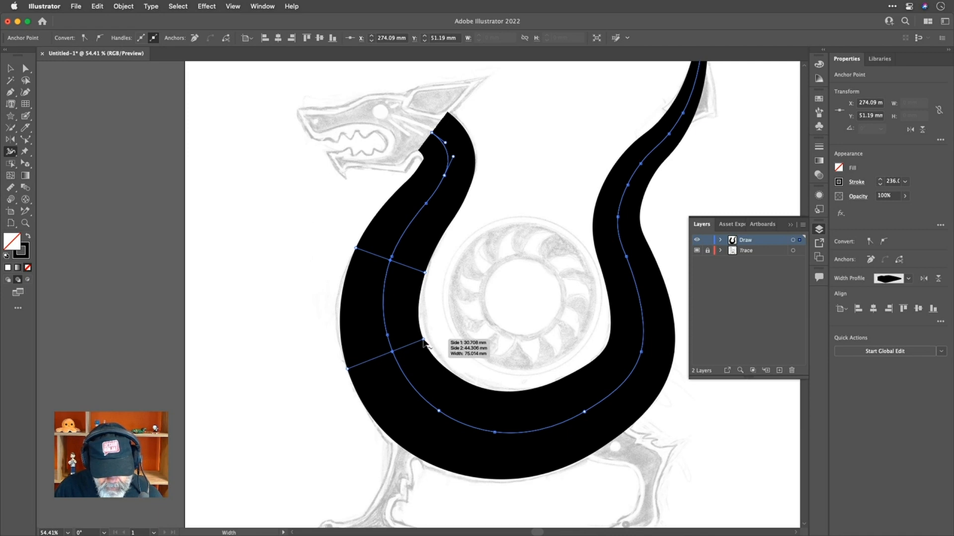
left_click_drag(424, 342, 428, 339)
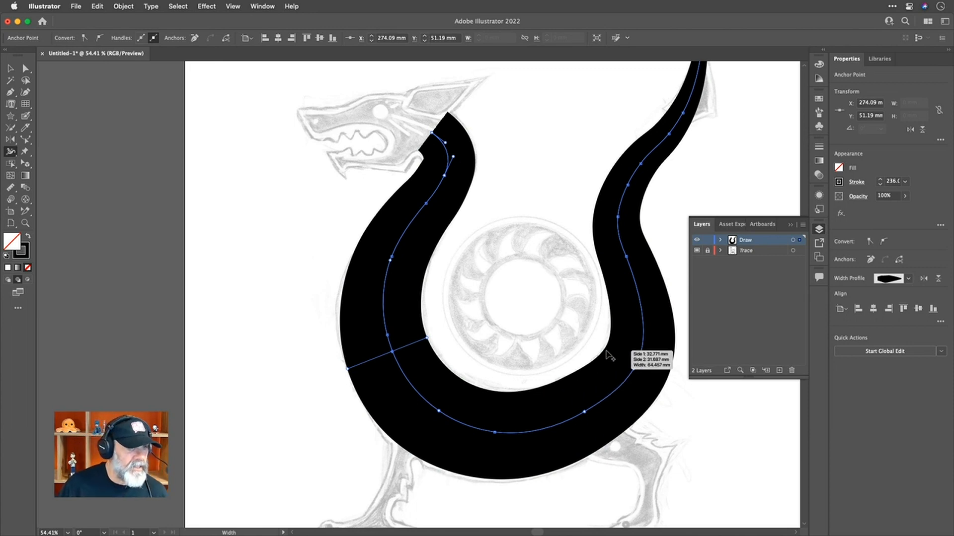
Taper the tail's tip to a sharp point and narrow the stroke just below the tail fin to about 18.6 mm
scroll(666, 168, "up", 5)
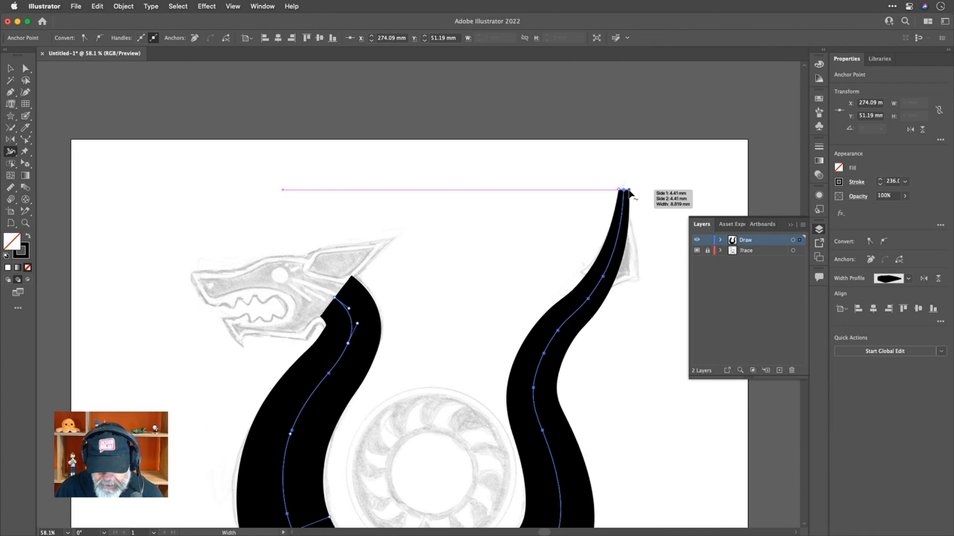
left_click_drag(627, 193, 627, 195)
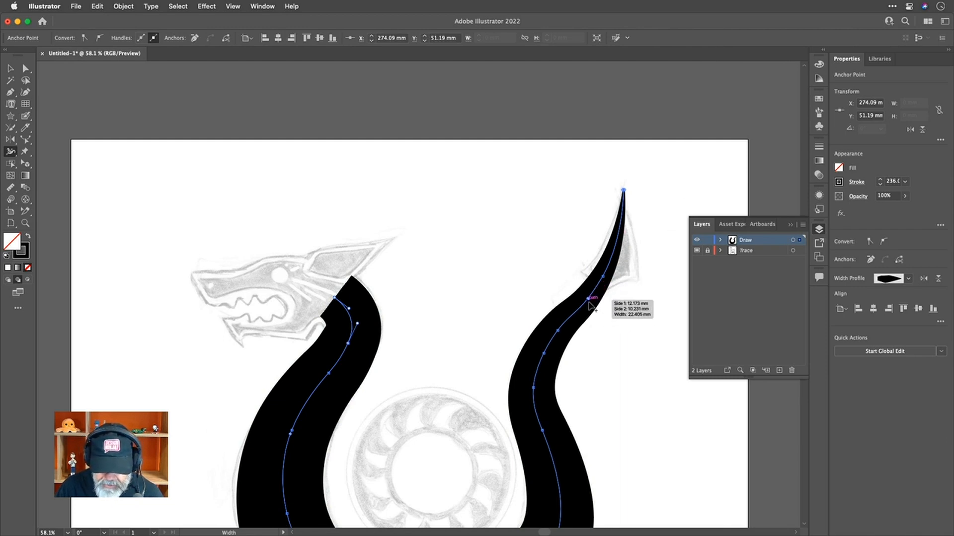
left_click_drag(594, 310, 592, 311)
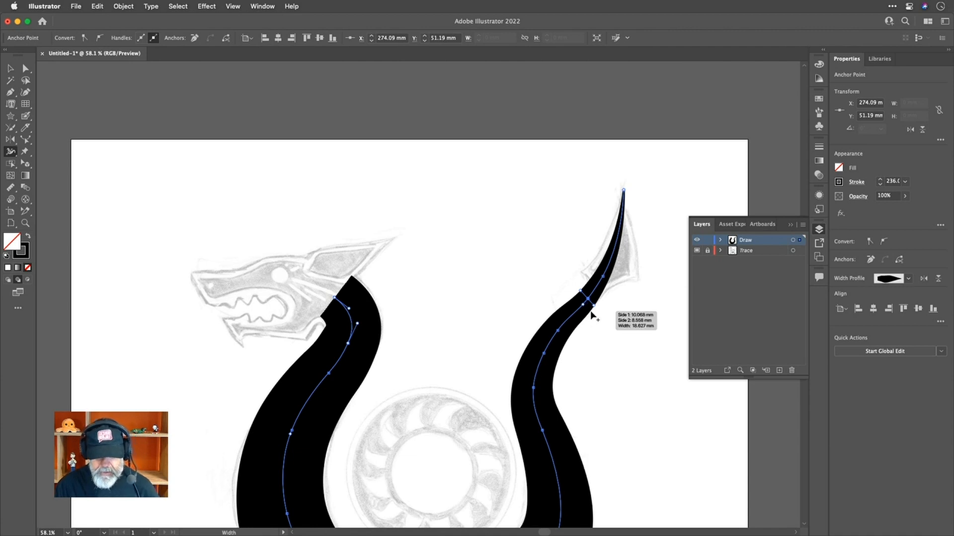
key("super+0")
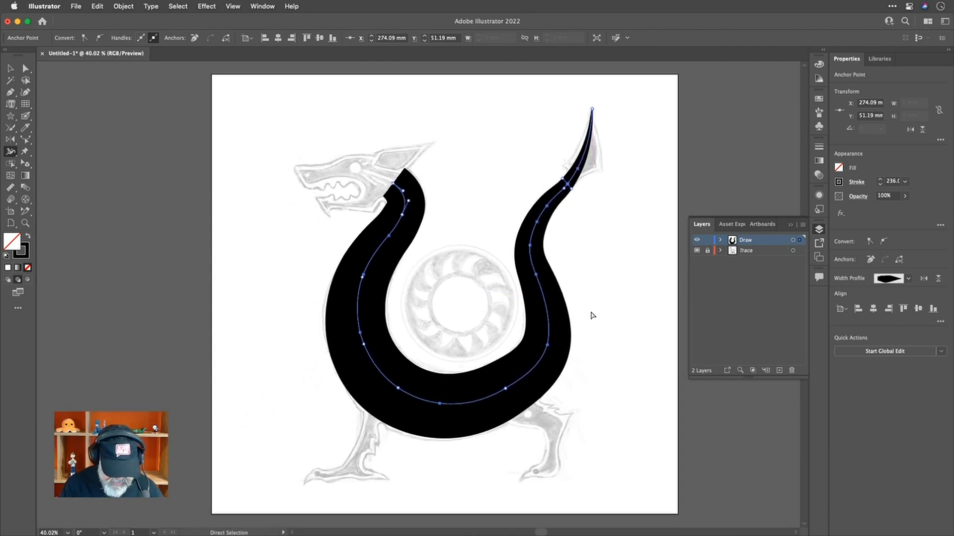
Save the document to the Desktop as cosmoDragon in Adobe Illustrator format with the default Illustrator options
key("super+s")
key("super+shift+d")
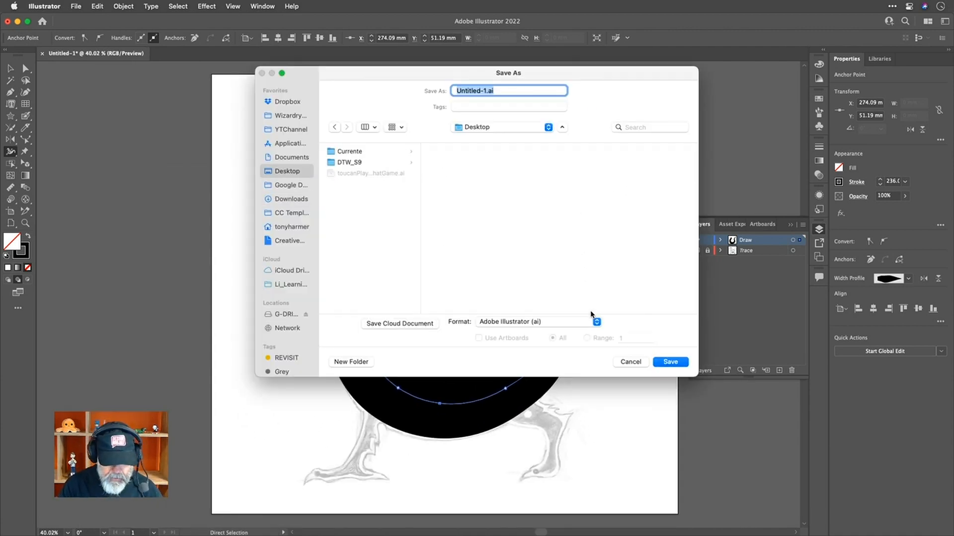
type("cosm")
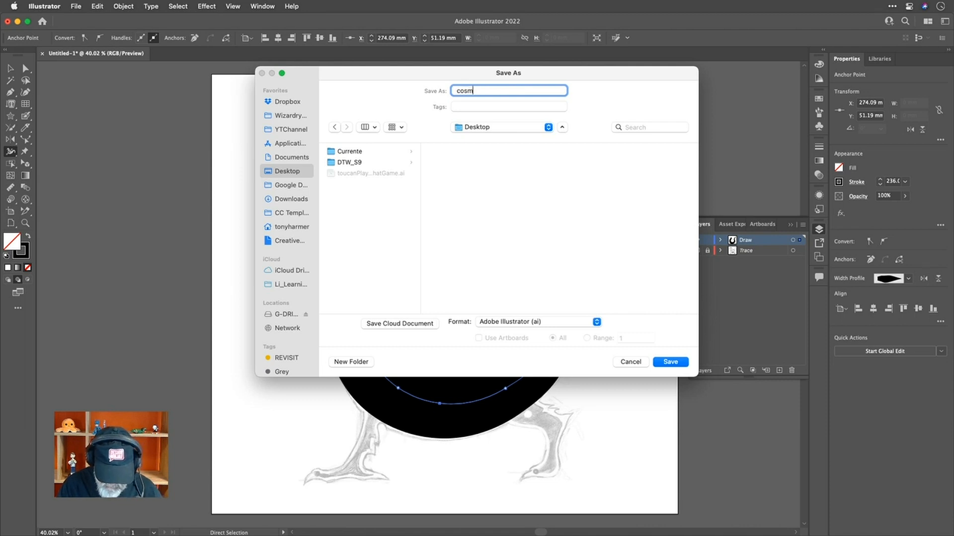
type("oDragomn")
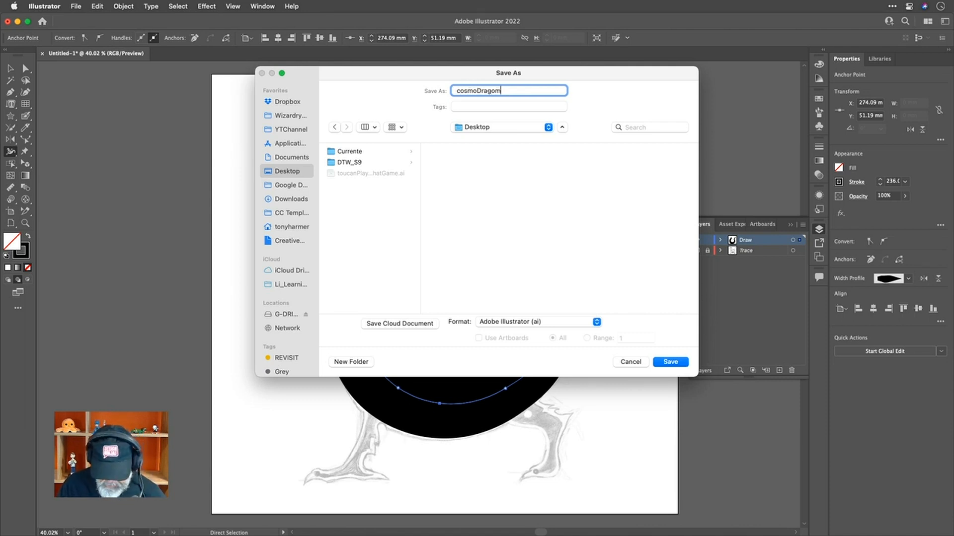
key("Return")
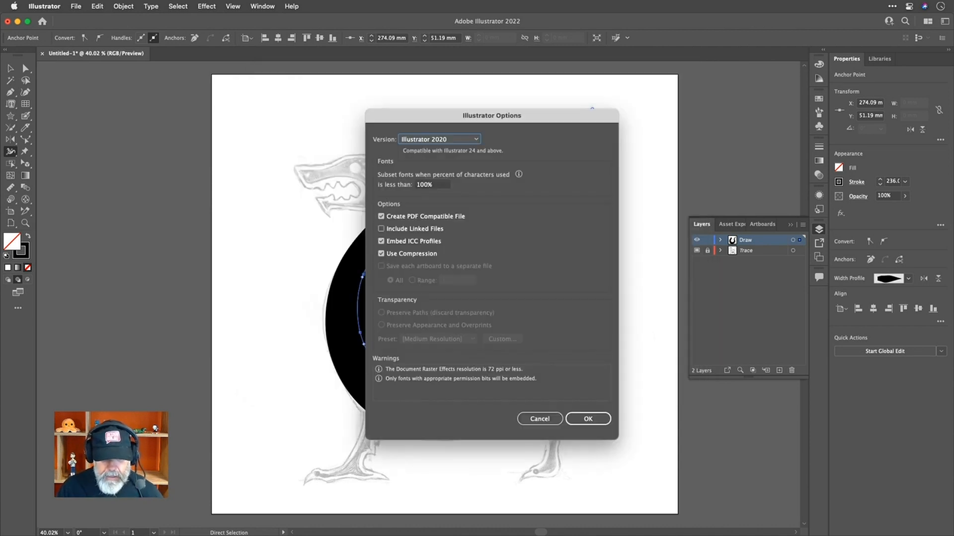
key("Return")
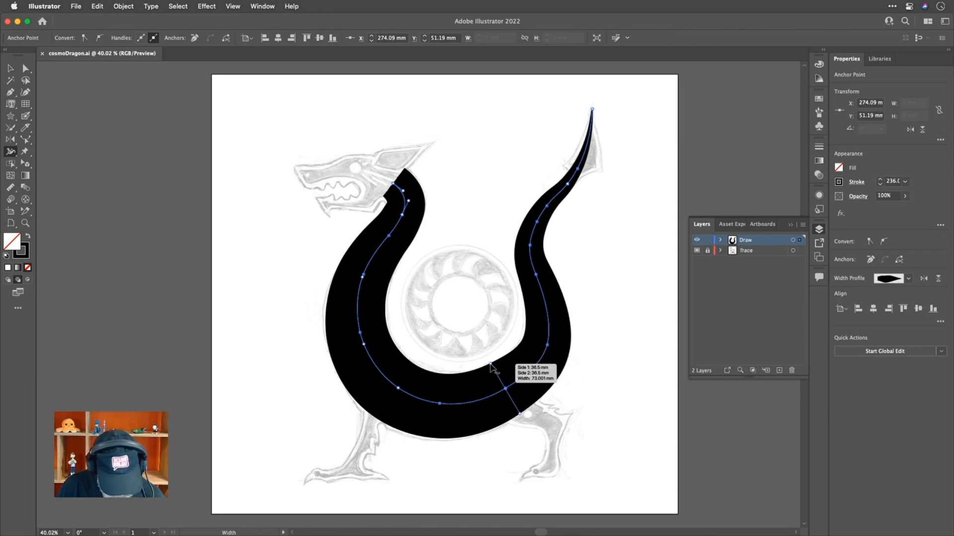
Pull the stroke's inner edge in slightly at the rear belly and push it out at the base of the tail
left_click_drag(490, 364, 492, 367)
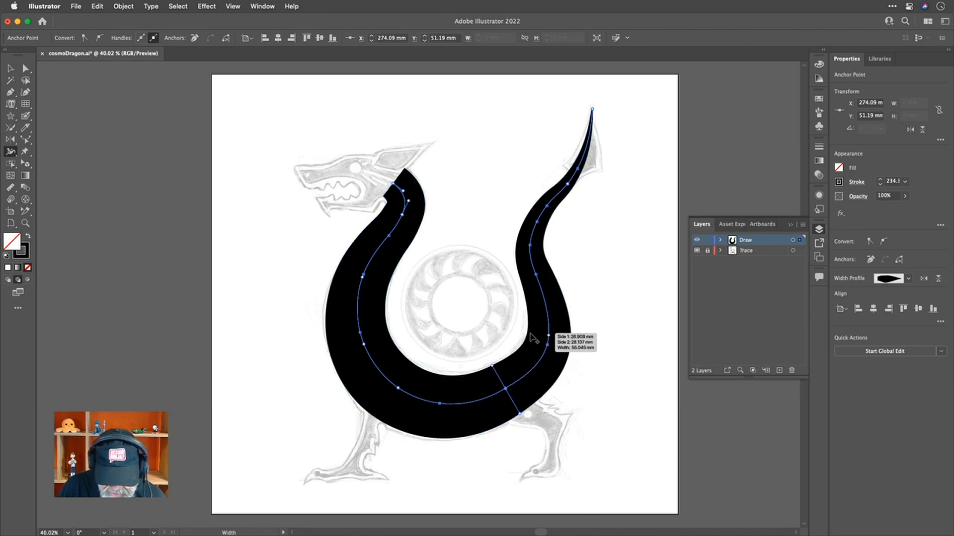
left_click_drag(529, 333, 525, 338)
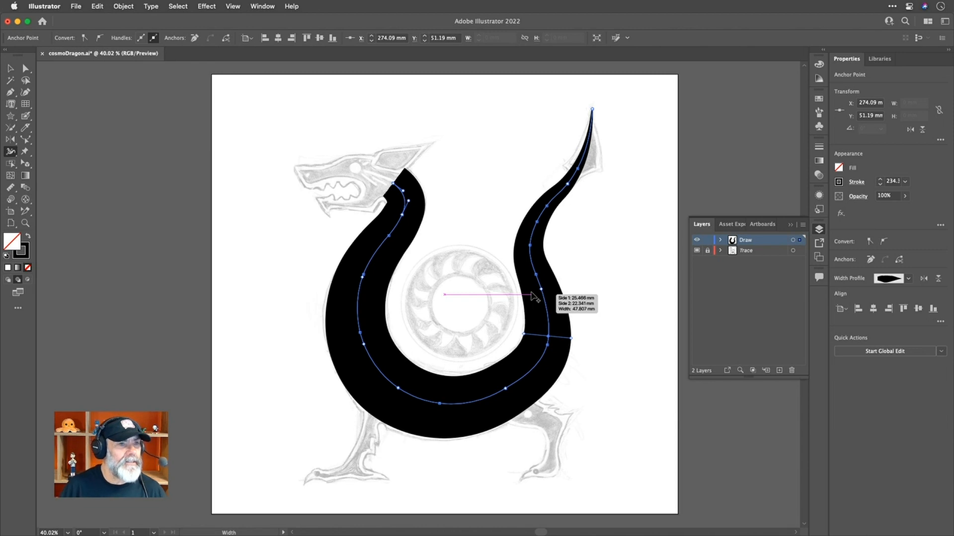
key("v")
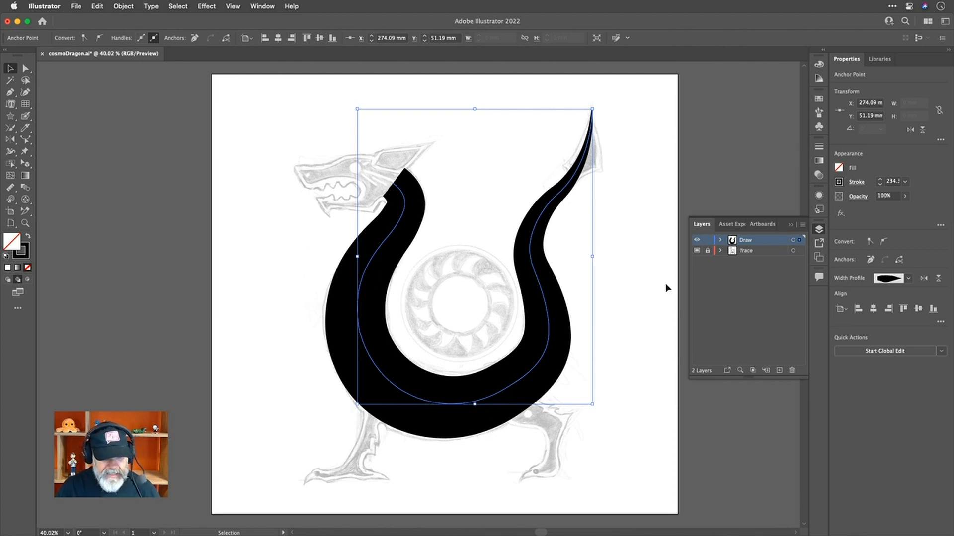
Outline the body's variable-width stroke into a shape and swap its fill and stroke so the sketch shows through
left_click(123, 7)
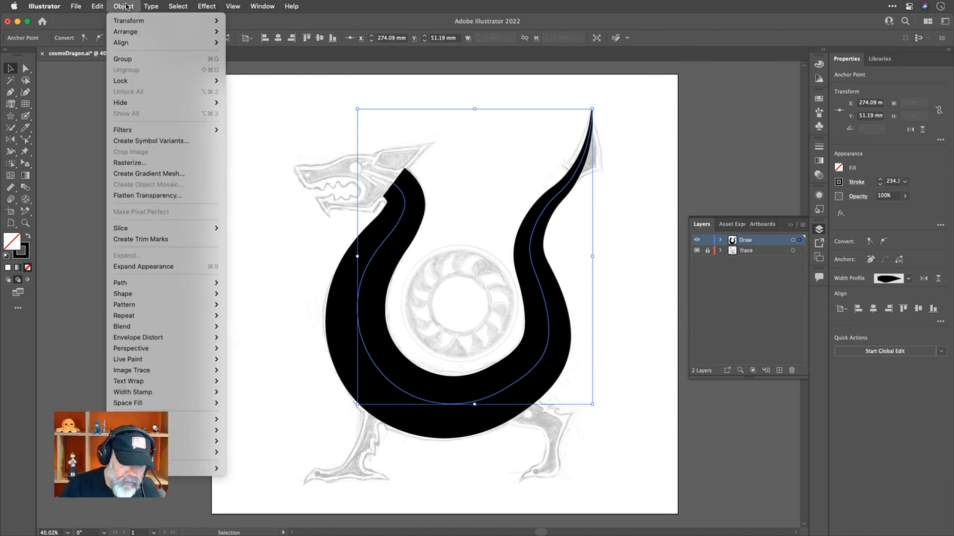
left_click(126, 6)
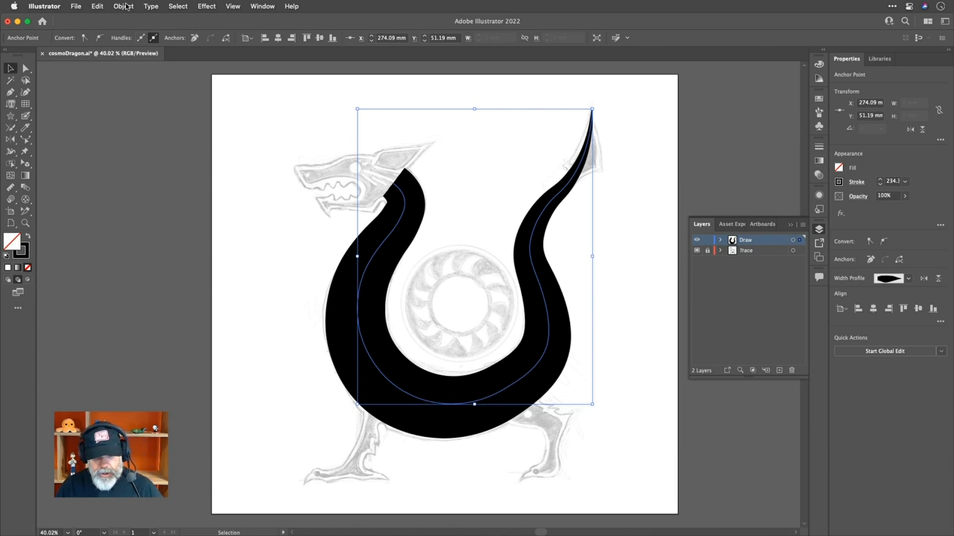
left_click(125, 5)
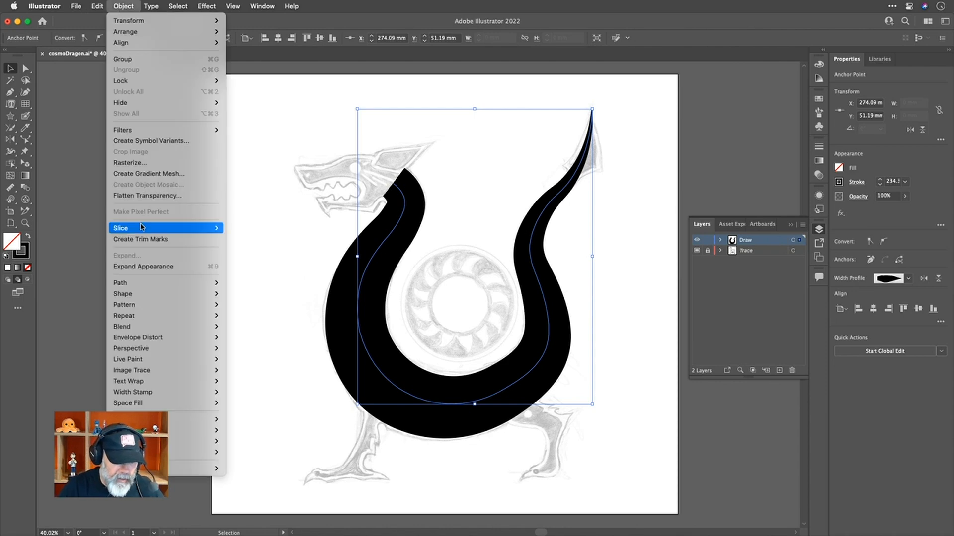
mouse_move(142, 287)
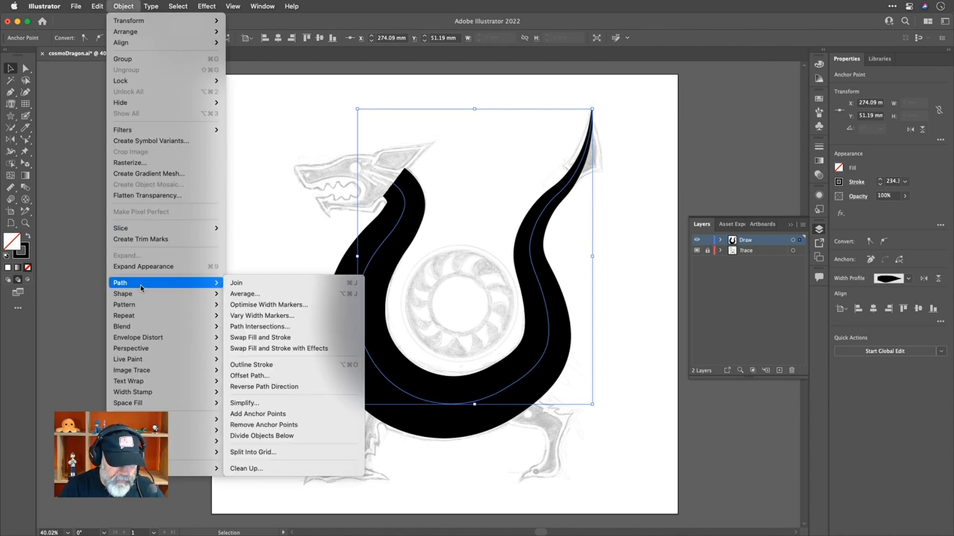
left_click(263, 365)
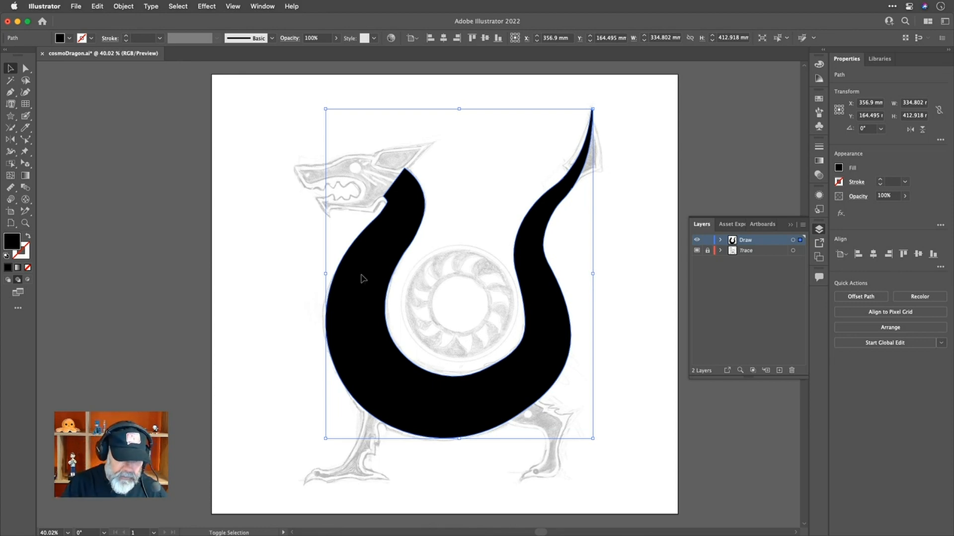
key("shift+x")
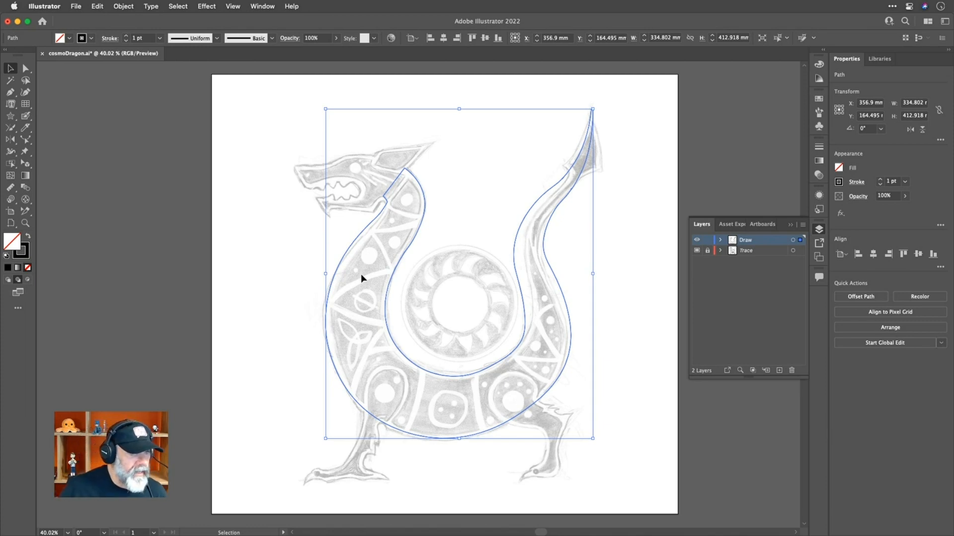
Set the stroke weight of the dragon's body outline to 14 pt
scroll(362, 265, "left", 3)
scroll(363, 265, "up", 1)
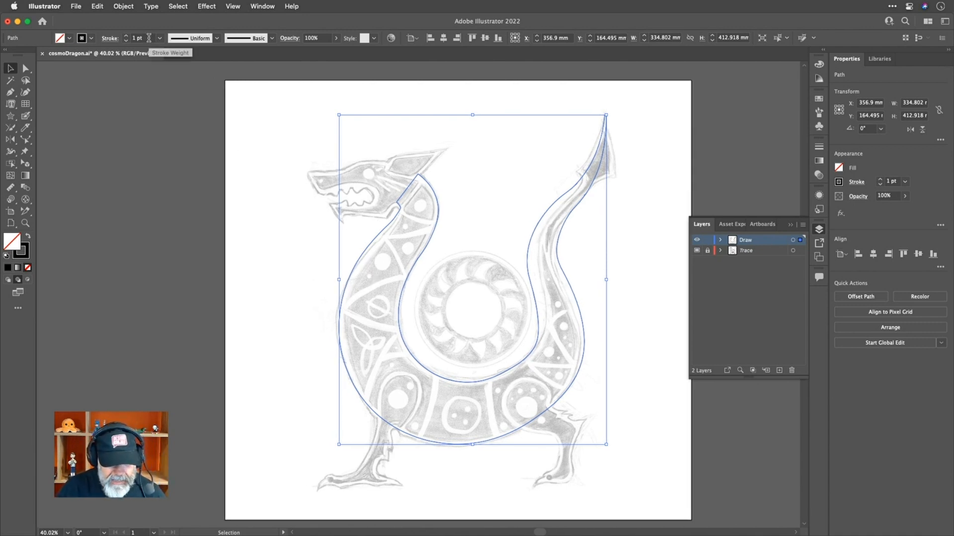
scroll(149, 37, "up", 4)
scroll(149, 39, "up", 6)
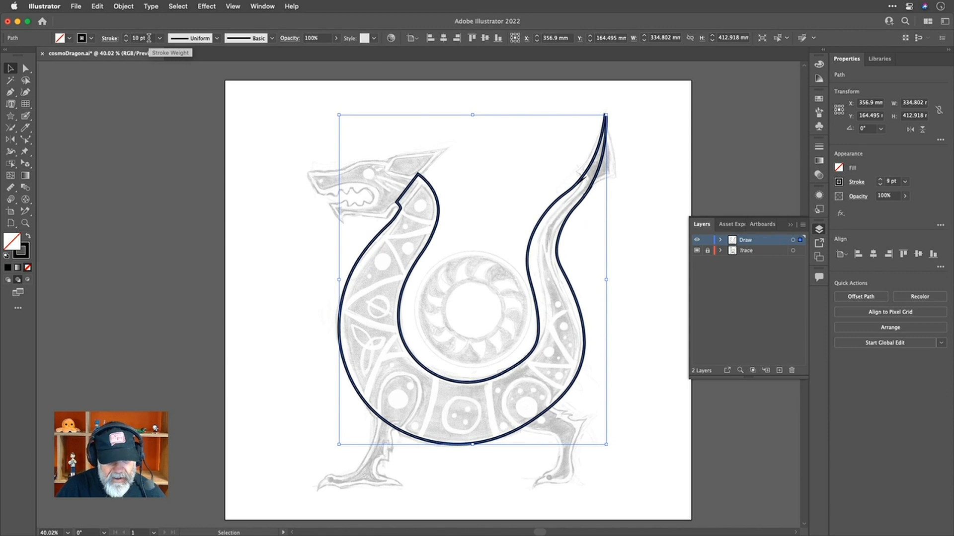
right_click(149, 40)
left_click(142, 38)
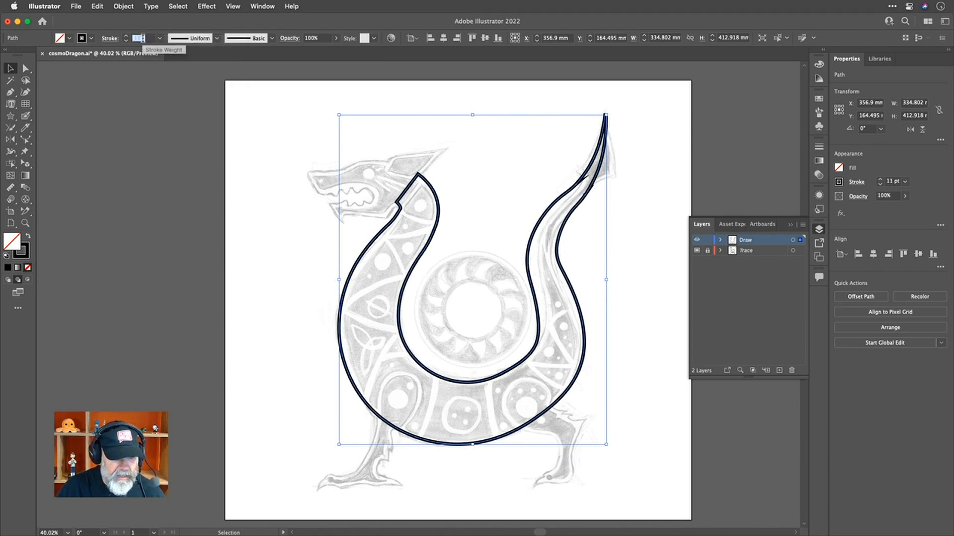
scroll(143, 39, "up", 8)
scroll(143, 38, "down", 6)
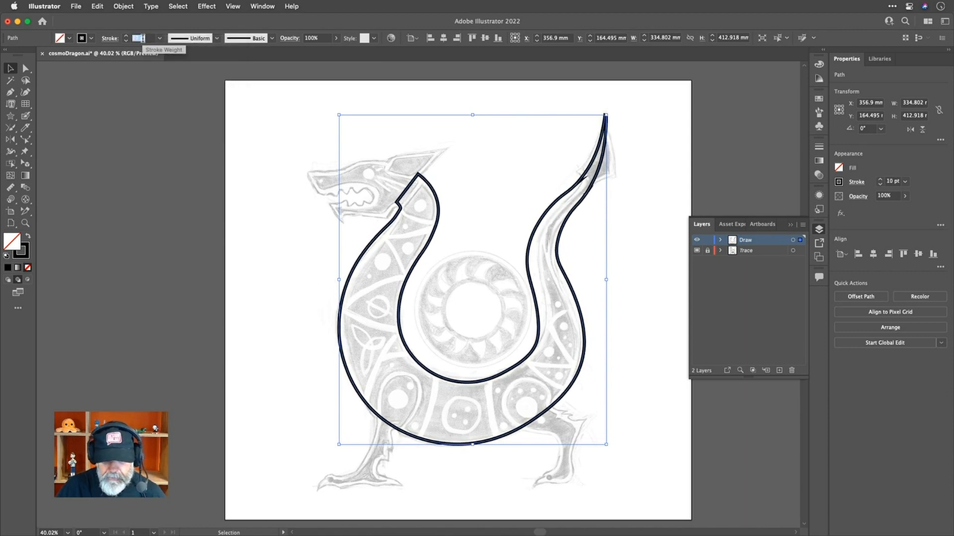
scroll(142, 39, "down", 5)
scroll(143, 38, "up", 5)
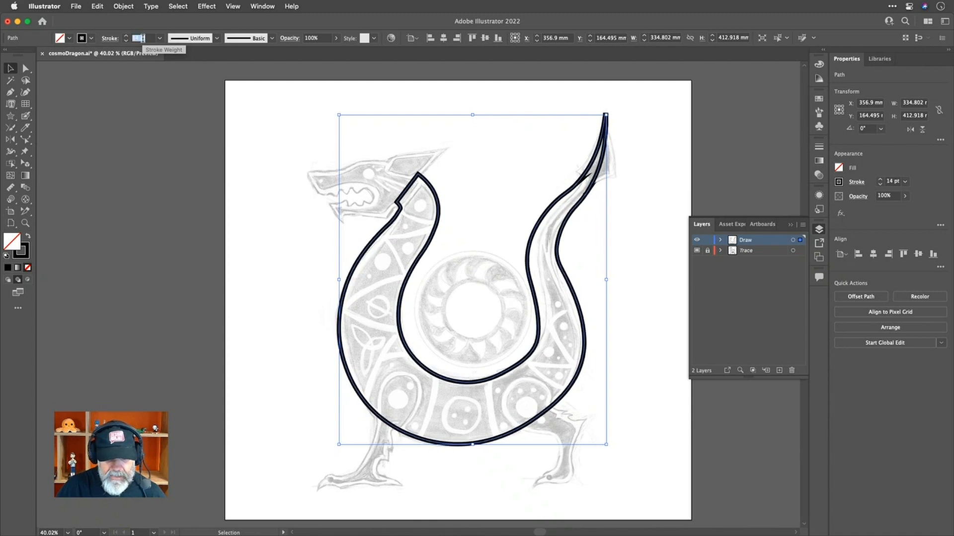
scroll(142, 38, "down", 5)
scroll(142, 38, "up", 5)
scroll(142, 38, "down", 3)
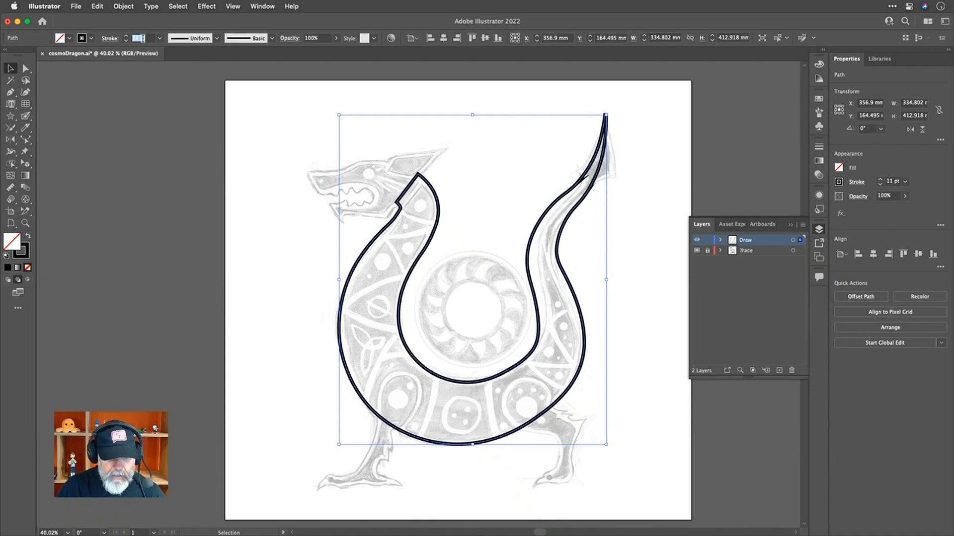
scroll(142, 39, "up", 3)
Examine the spikes and stray anchor points in the 14 pt outline where the dragon's tail narrows toward its tip
key("super+Tab")
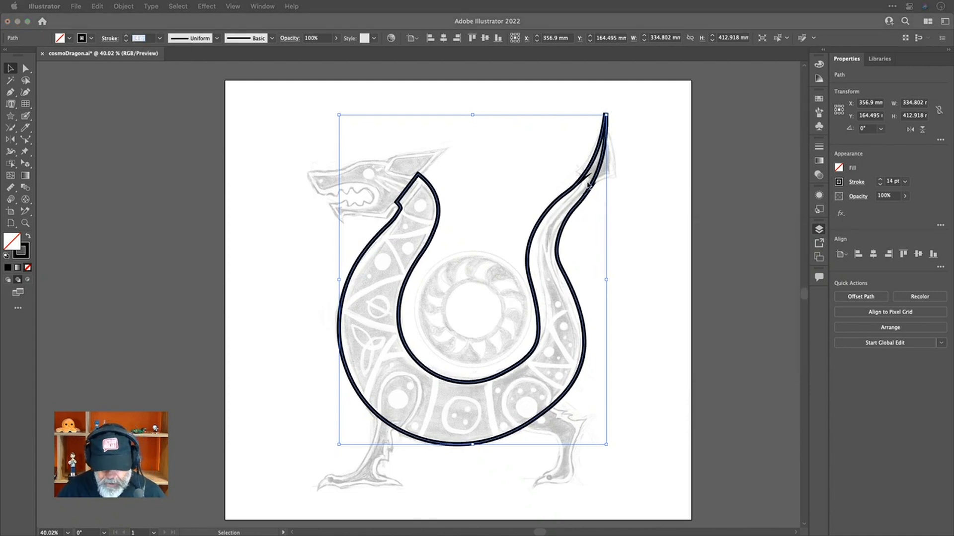
key("super+space")
left_click(572, 168)
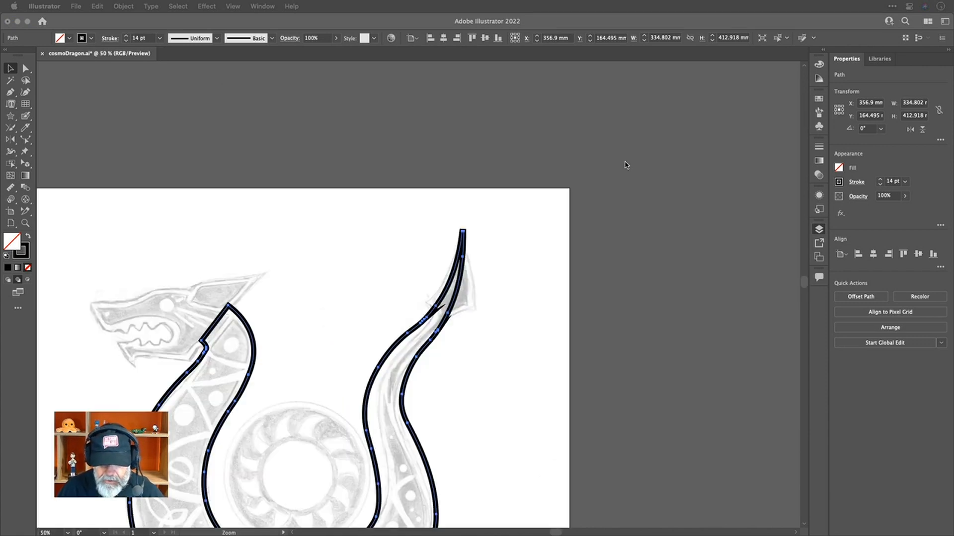
scroll(386, 314, "up", 2)
left_click(404, 301)
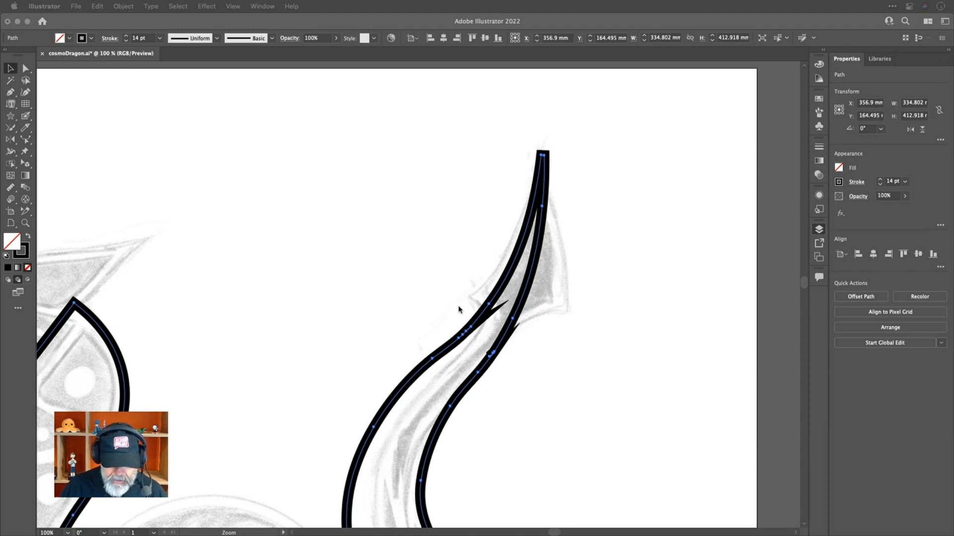
key("super+equal")
key("F7")
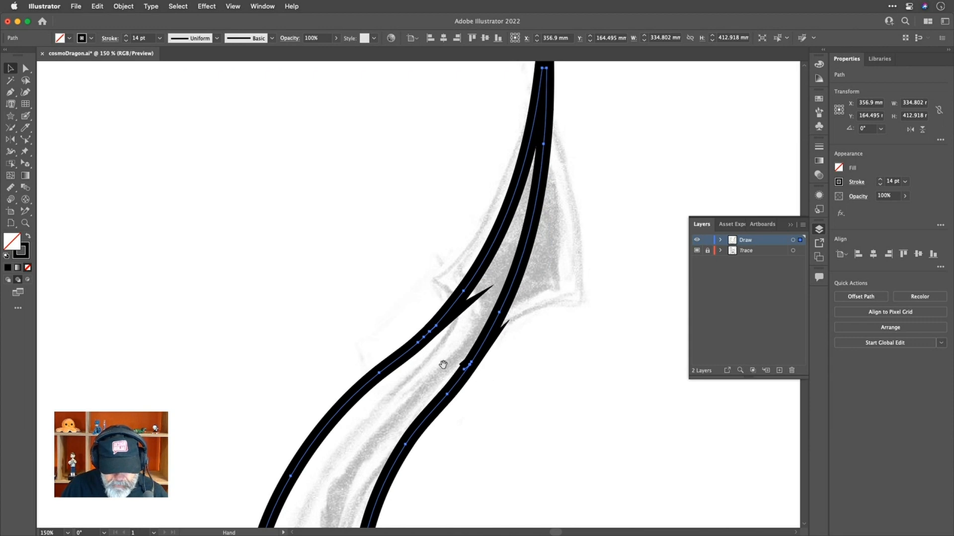
scroll(443, 364, "up", 2)
scroll(445, 358, "up", 3)
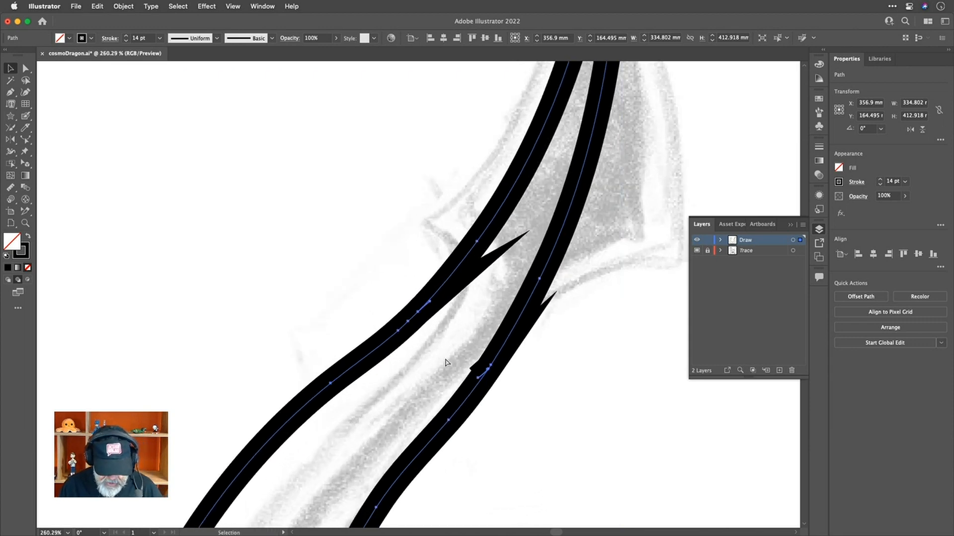
Switch to Outline view and inspect the small overlapping loop in the path on the tail's inner edge
key("super+y")
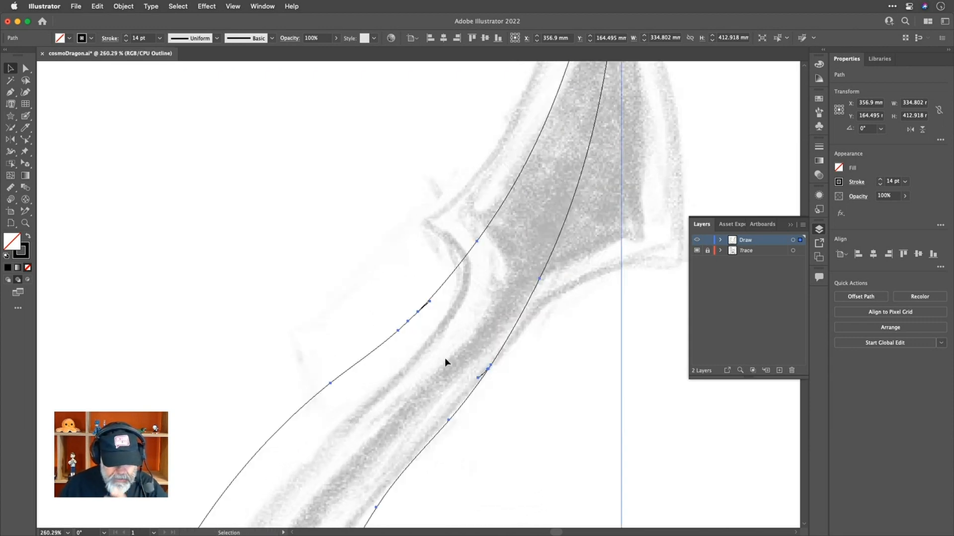
scroll(445, 358, "up", 2)
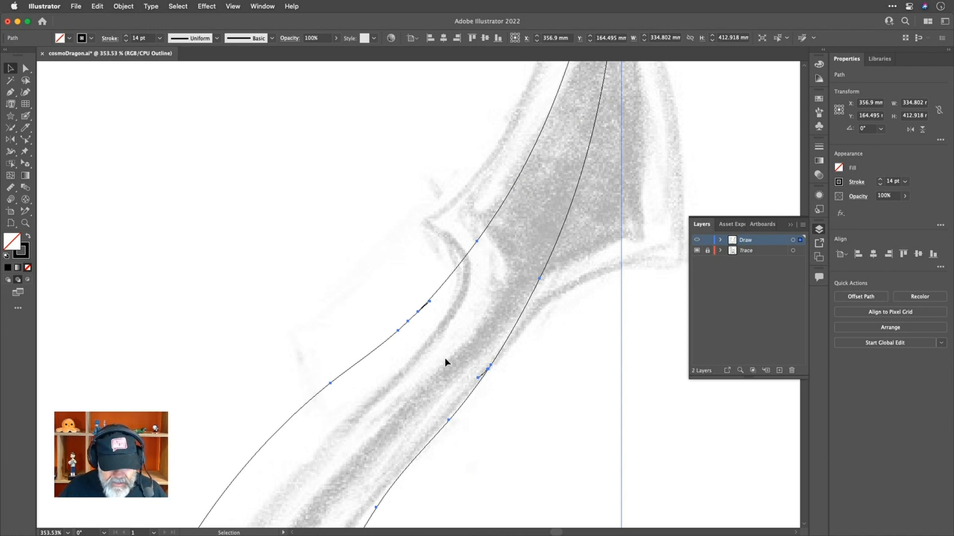
scroll(445, 358, "up", 4)
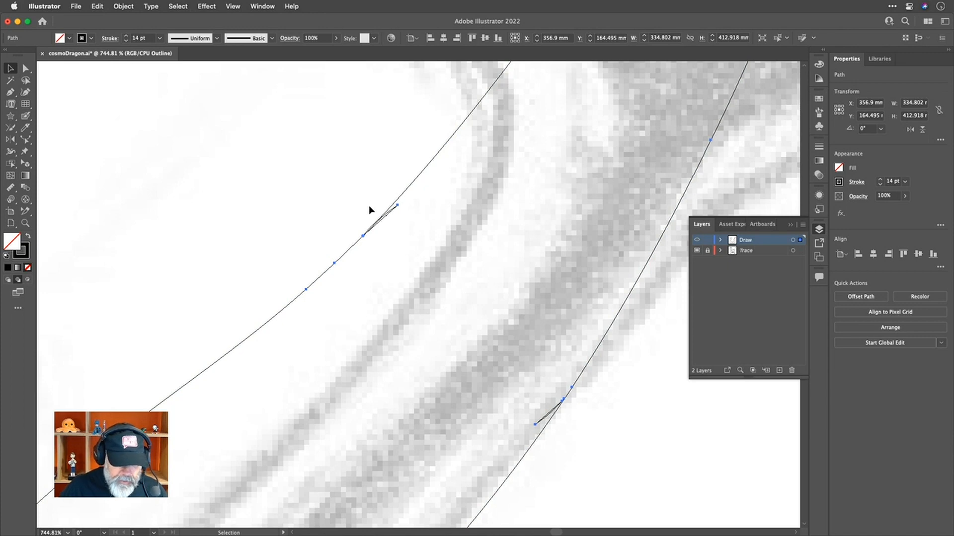
scroll(369, 207, "up", 10)
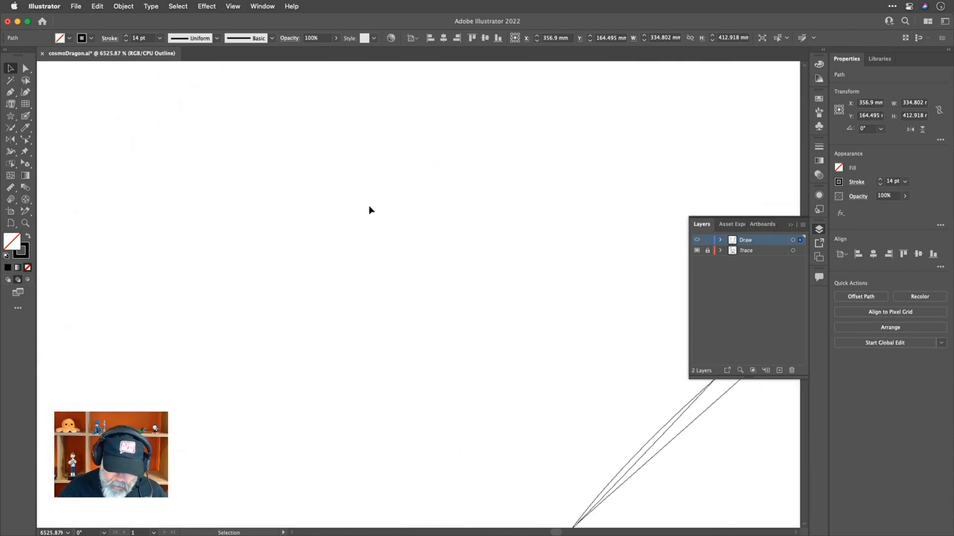
left_click_drag(538, 283, 248, 198)
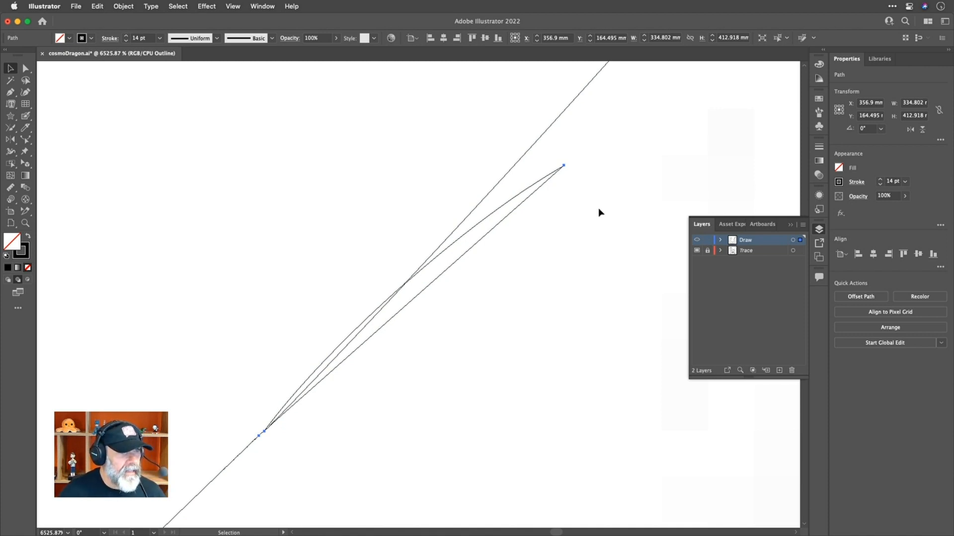
scroll(597, 207, "down", 1)
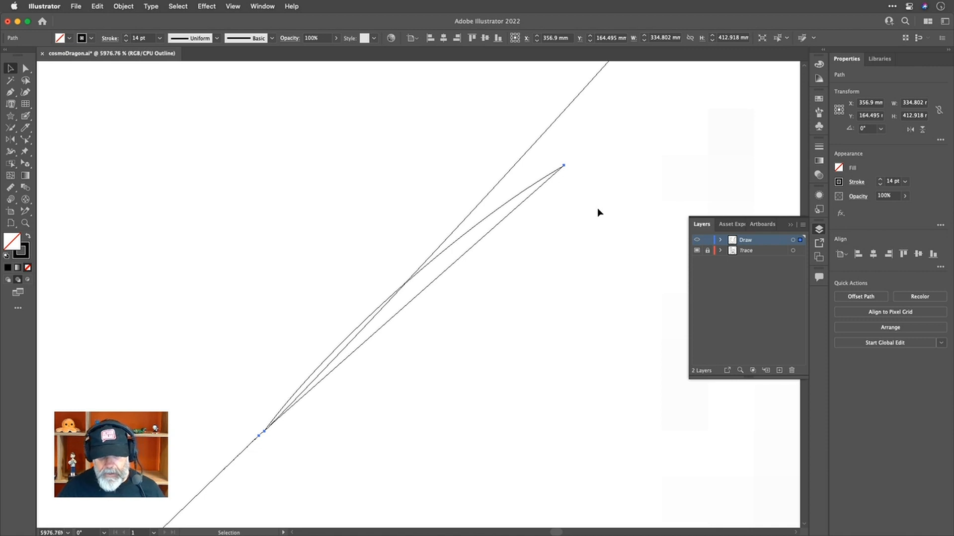
scroll(597, 208, "down", 3)
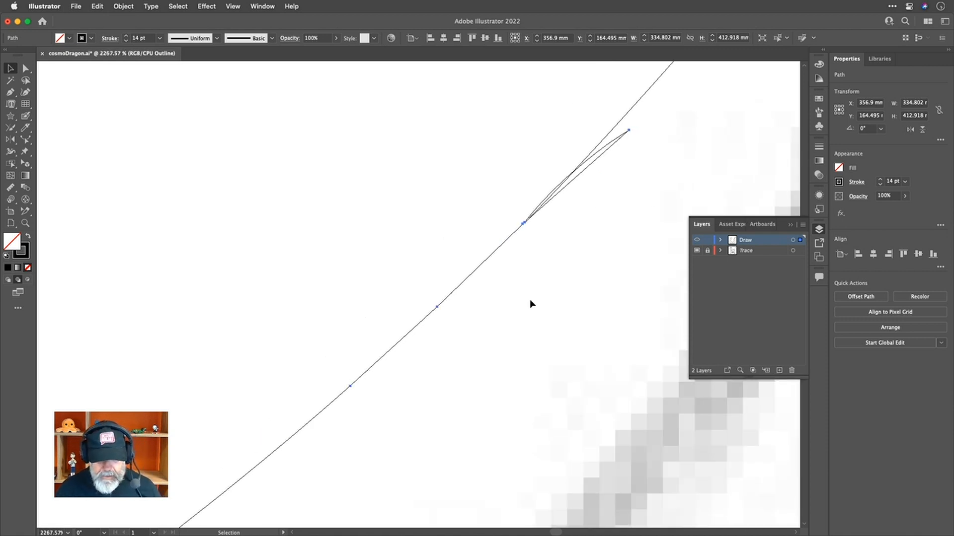
Cut the path with Scissors just before and after the loop on the tail's inner edge, and delete the loop
key("c")
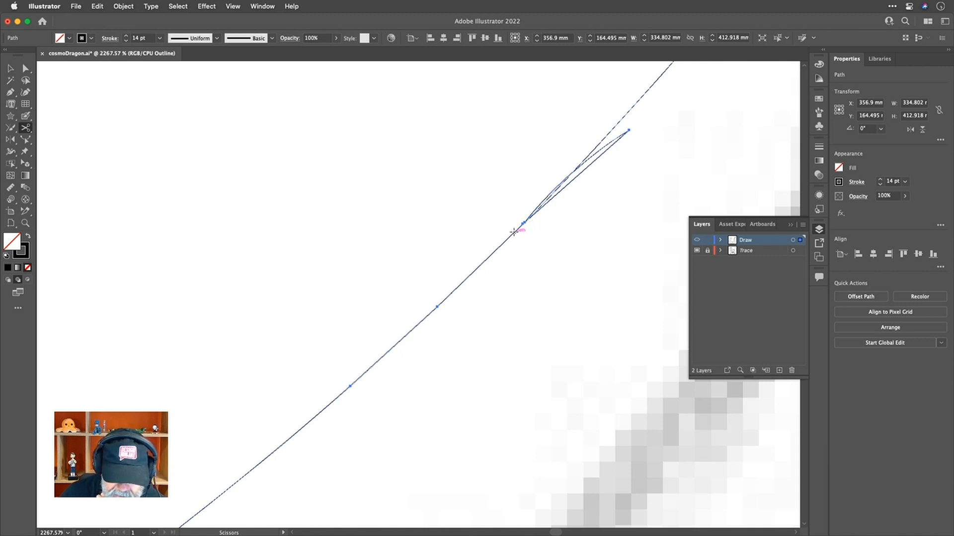
left_click(514, 232)
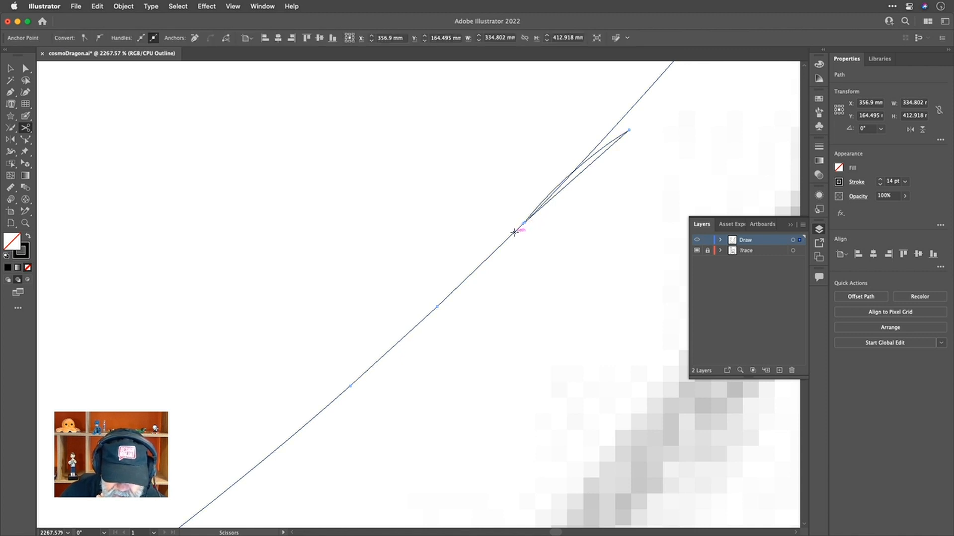
left_click(632, 108)
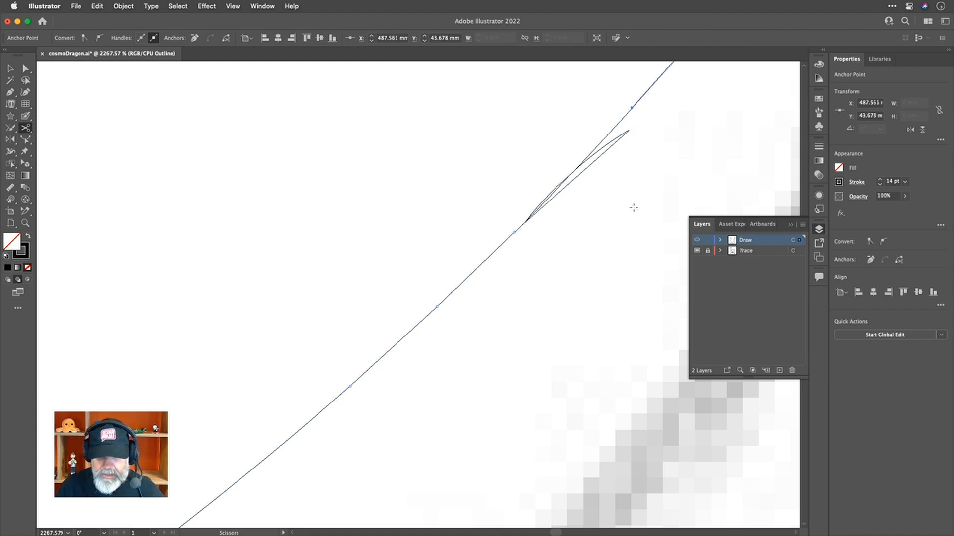
key("v")
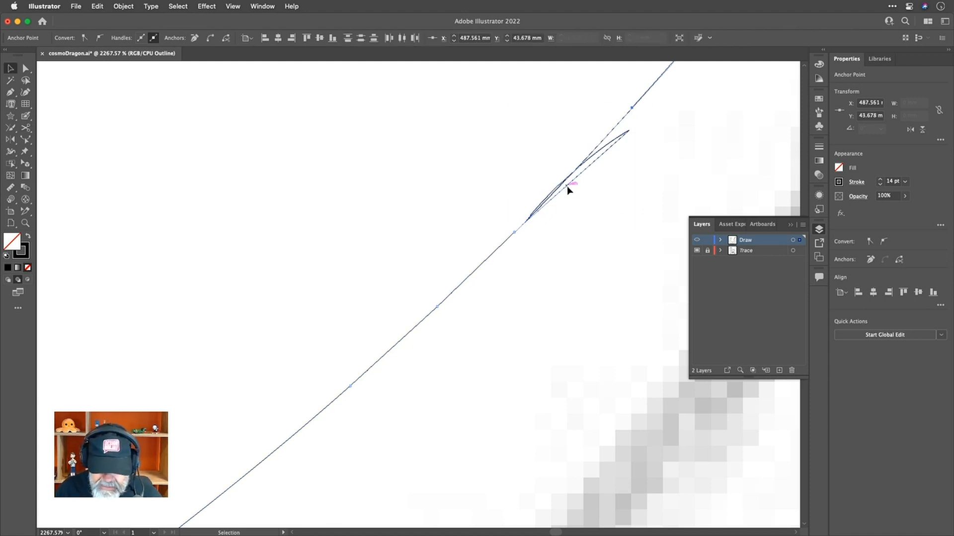
left_click(568, 187)
key("Delete")
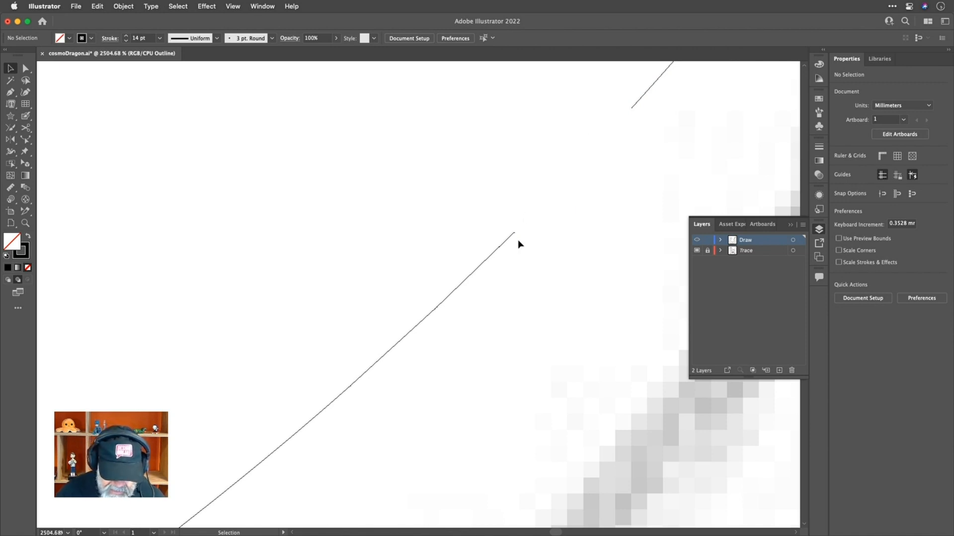
Trim a tiny piece off the lower open end of the inner tail path with Scissors and delete it
scroll(518, 240, "up", 3)
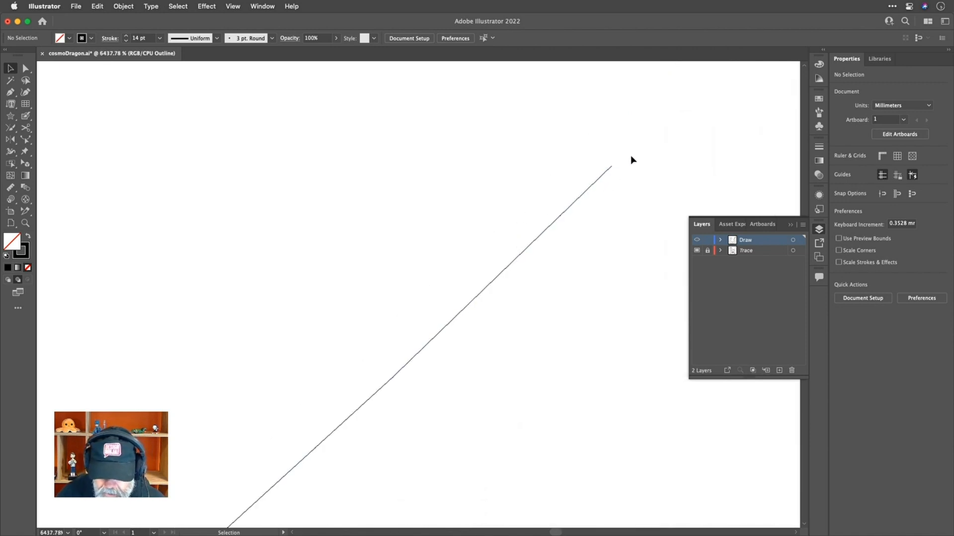
key("space")
left_click_drag(656, 179, 432, 356)
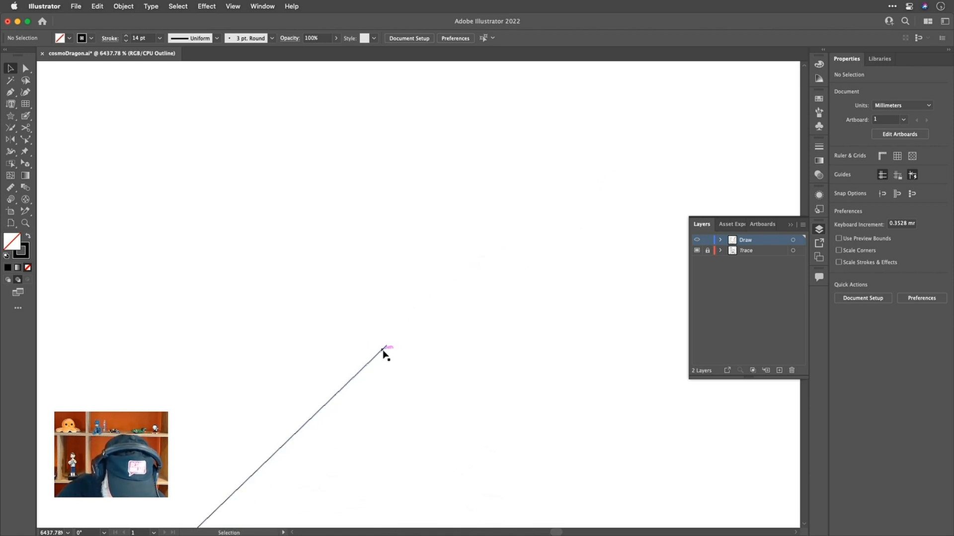
key("c")
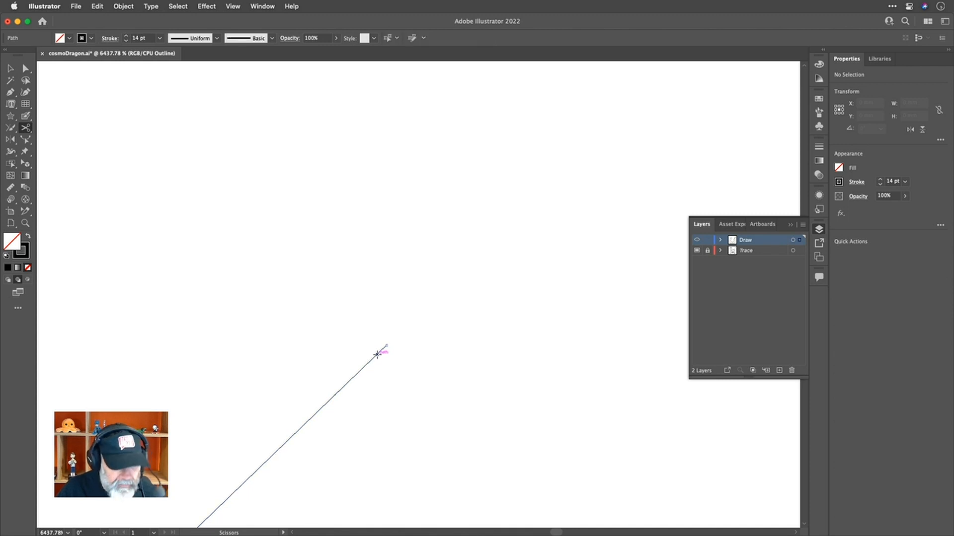
left_click(377, 354)
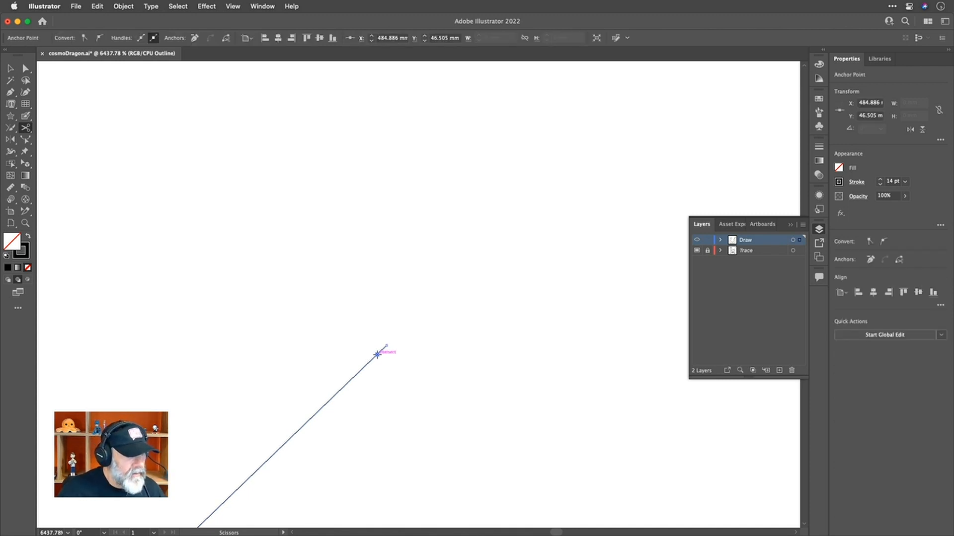
key("Delete")
key("Delete")
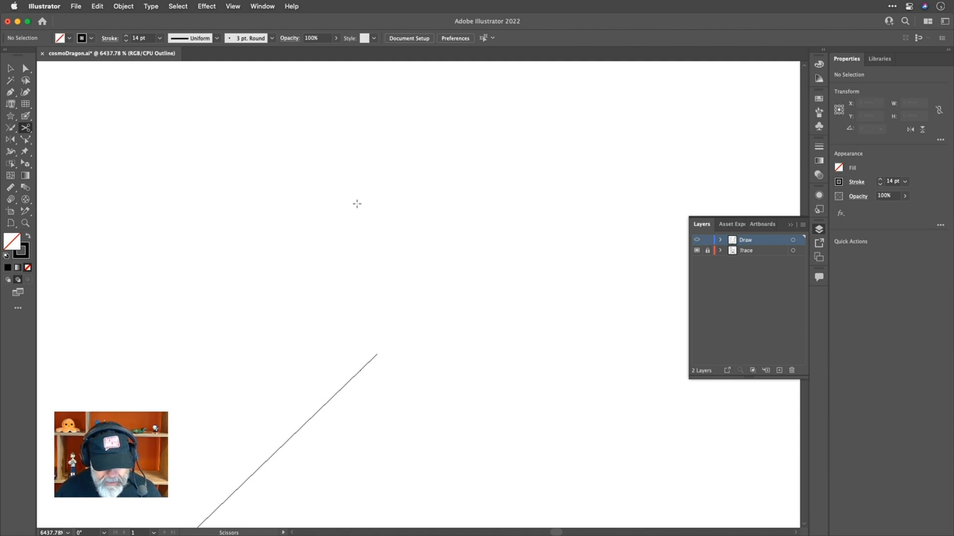
Cut the path on both sides of the small loop on the tail's outer edge and delete the loop
scroll(389, 296, "down", 3)
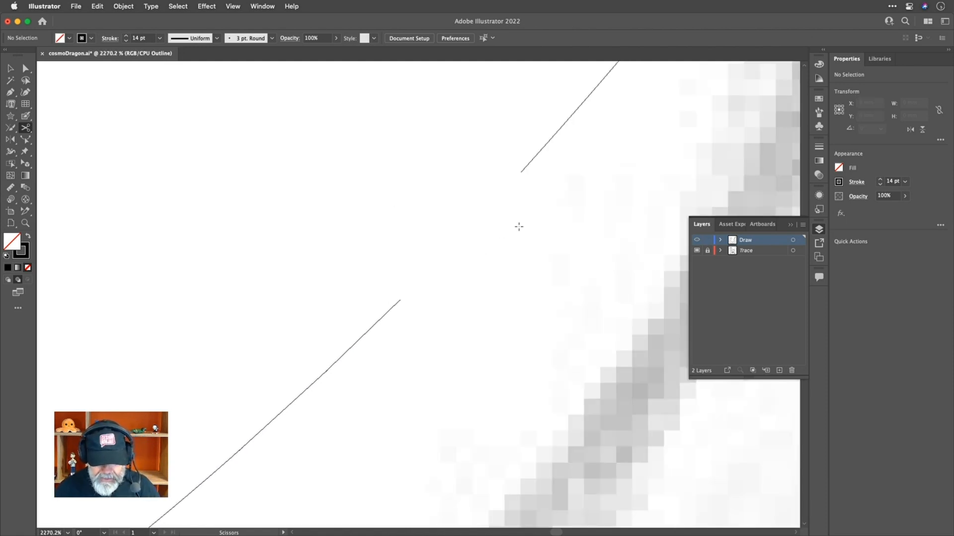
scroll(519, 226, "down", 2)
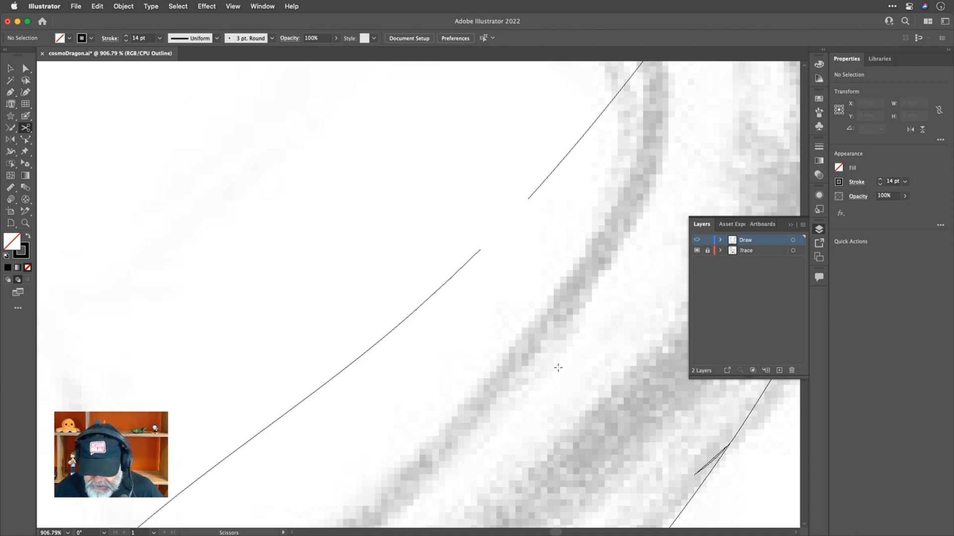
scroll(596, 370, "down", 3)
scroll(596, 370, "right", 5)
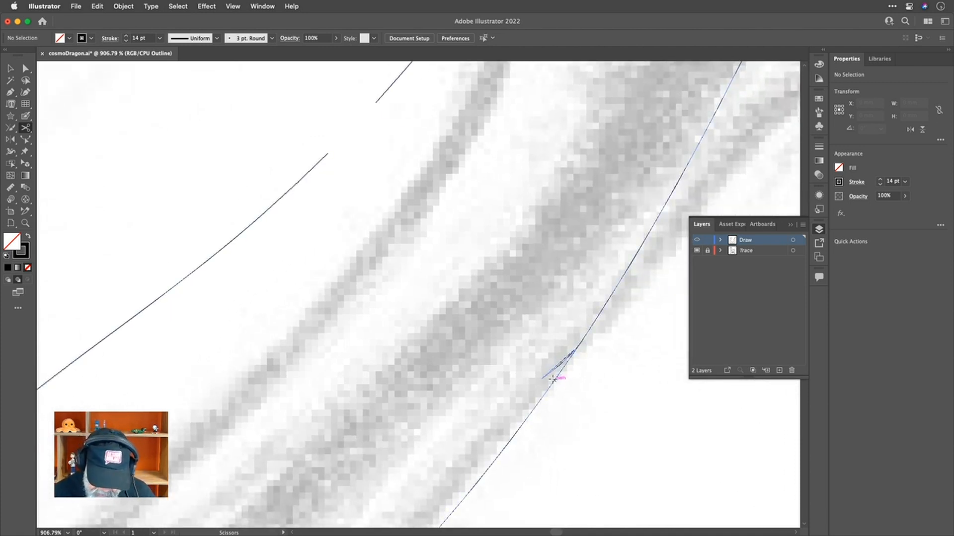
left_click(555, 379)
left_click(590, 328)
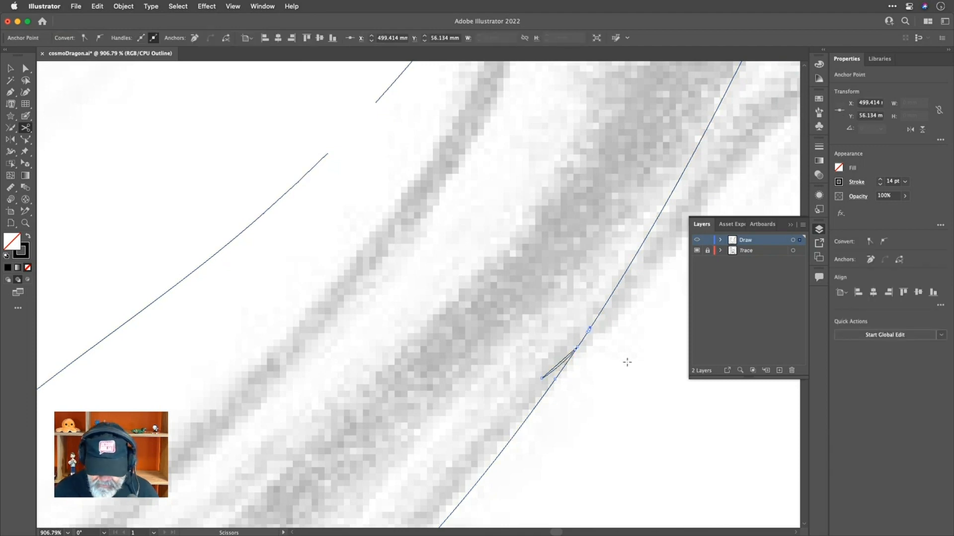
key("super+shift+a")
key("Delete")
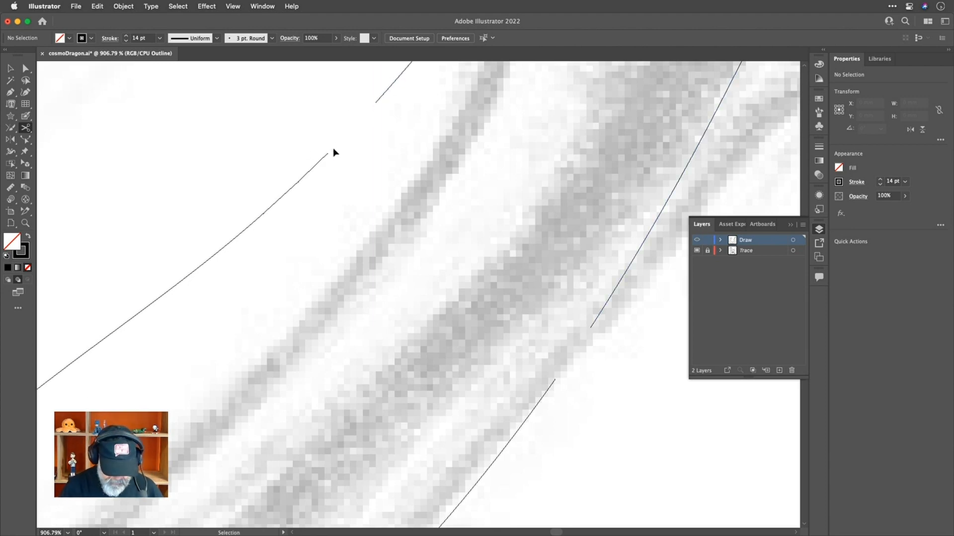
Return to Preview and bridge the gap in the tail's inner edge by connecting its two open ends with the Curvature tool
key("super+y")
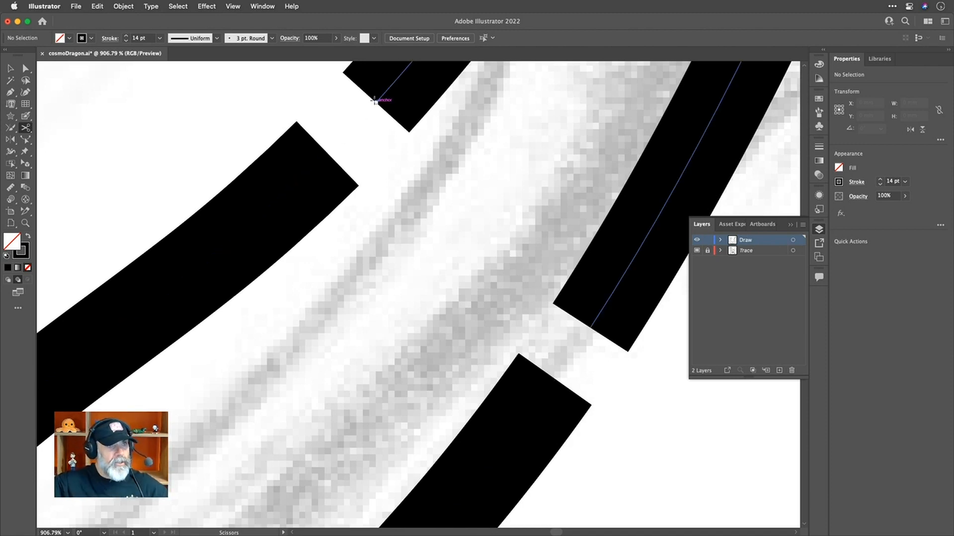
scroll(374, 101, "up", 2)
scroll(375, 100, "right", 1)
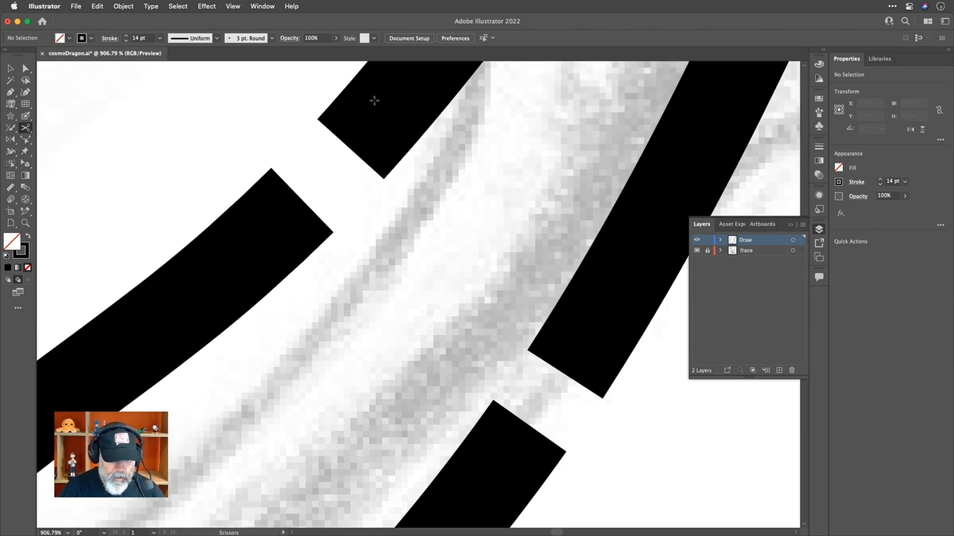
scroll(375, 100, "up", 1)
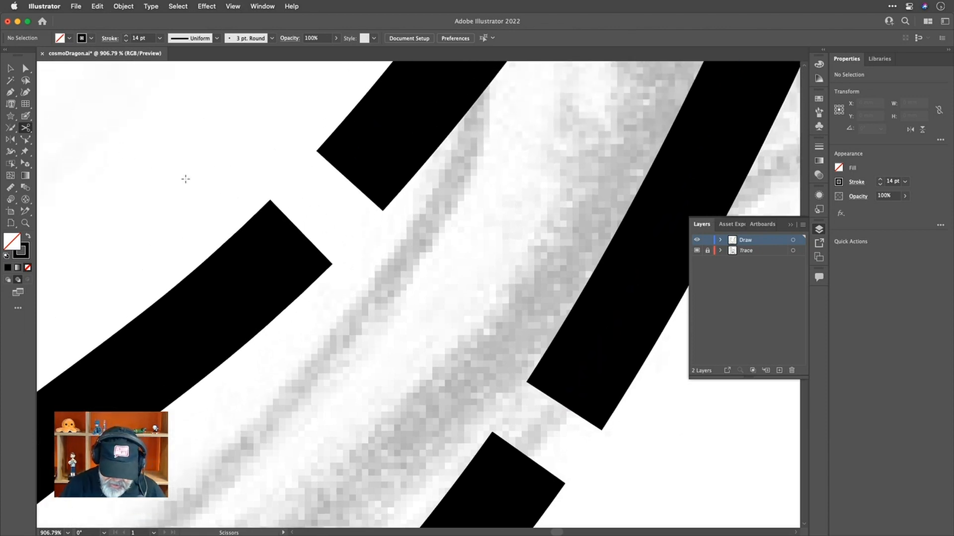
key("shift+grave")
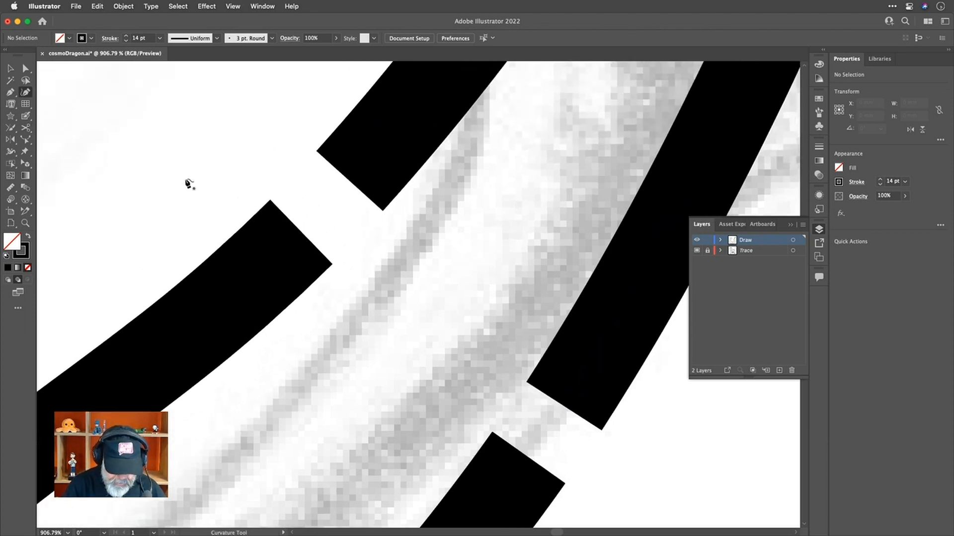
left_click(302, 232)
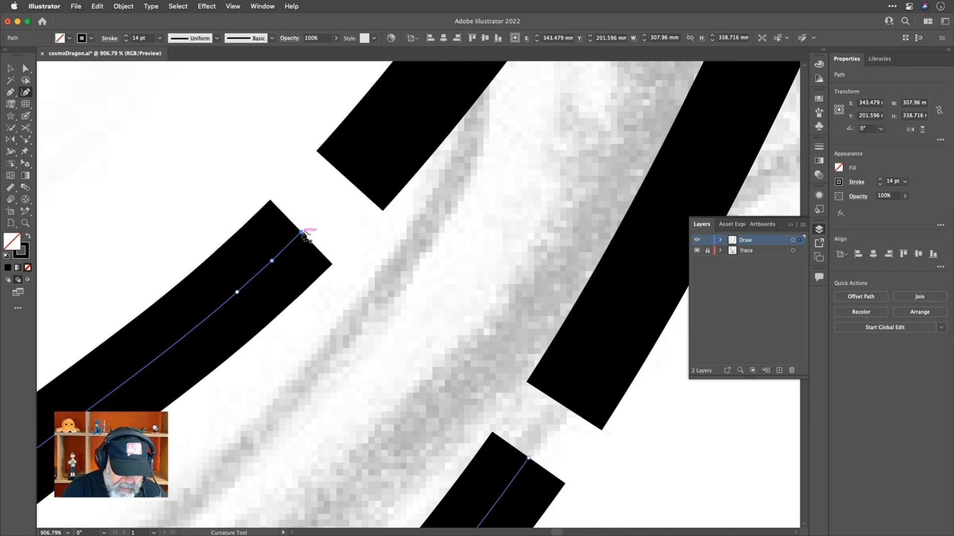
left_click(351, 182)
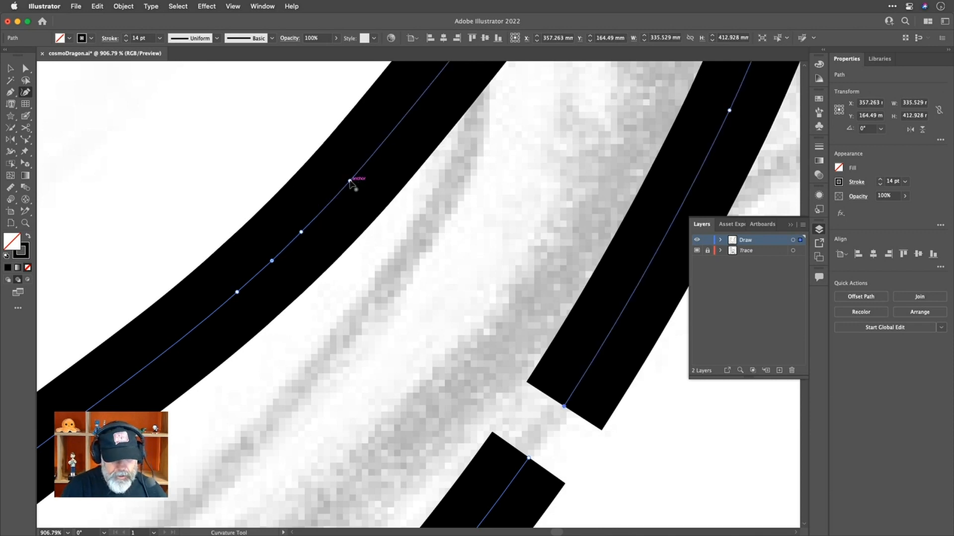
Bridge the gap in the tail's outer edge by connecting its two open ends with the Curvature tool
left_click(564, 406)
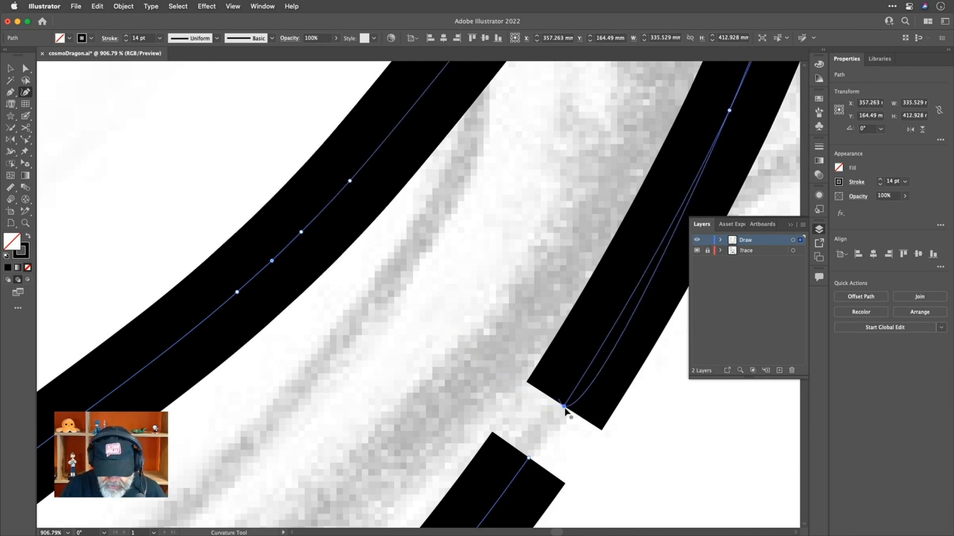
left_click(529, 459)
scroll(529, 460, "down", 3)
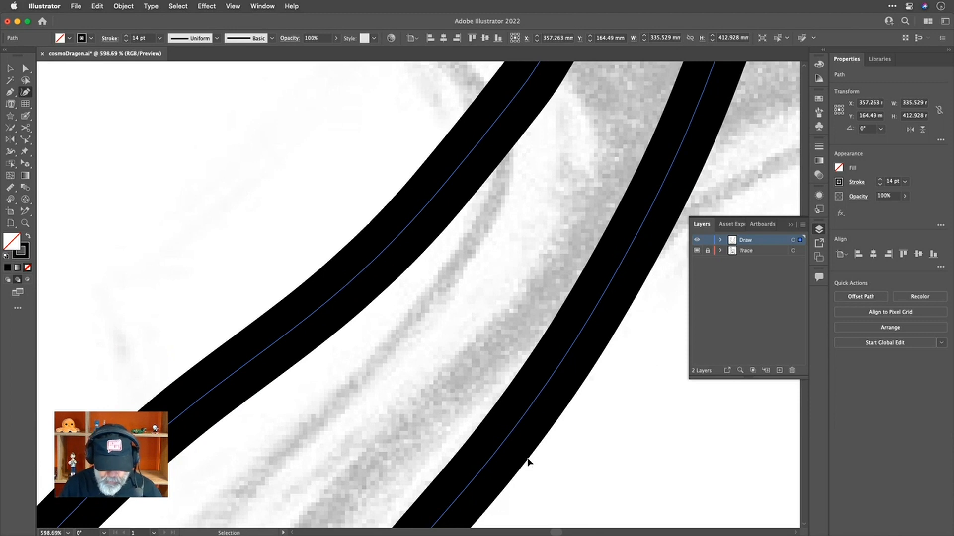
Cut the outline with Scissors at both ends of the straight segment closing the top of the neck and delete that segment
key("super+0")
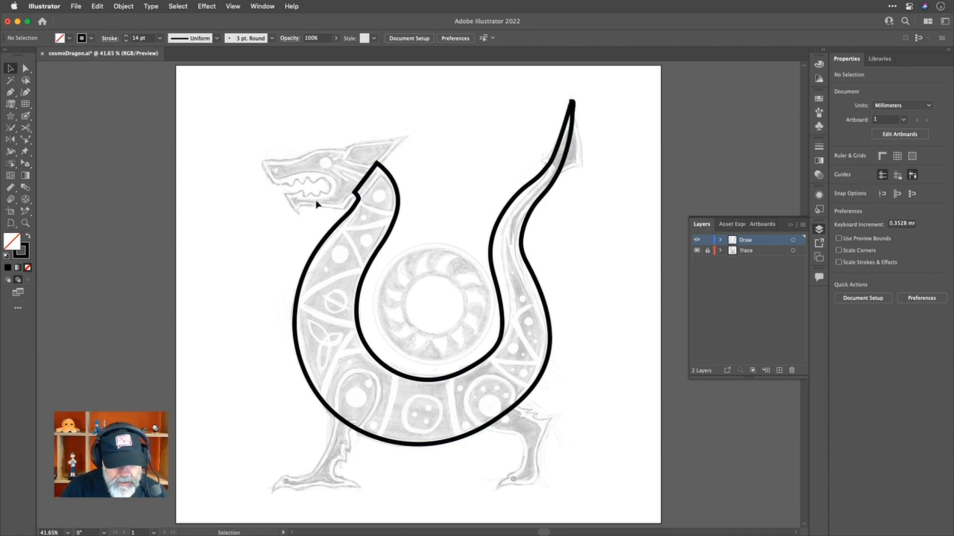
scroll(315, 200, "up", 3)
scroll(314, 200, "up", 2)
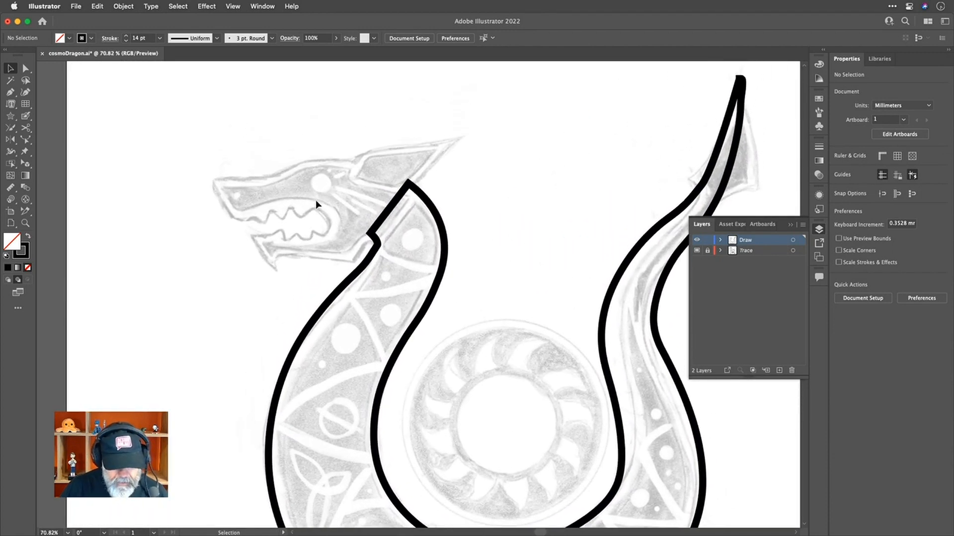
key("c")
left_click(370, 232)
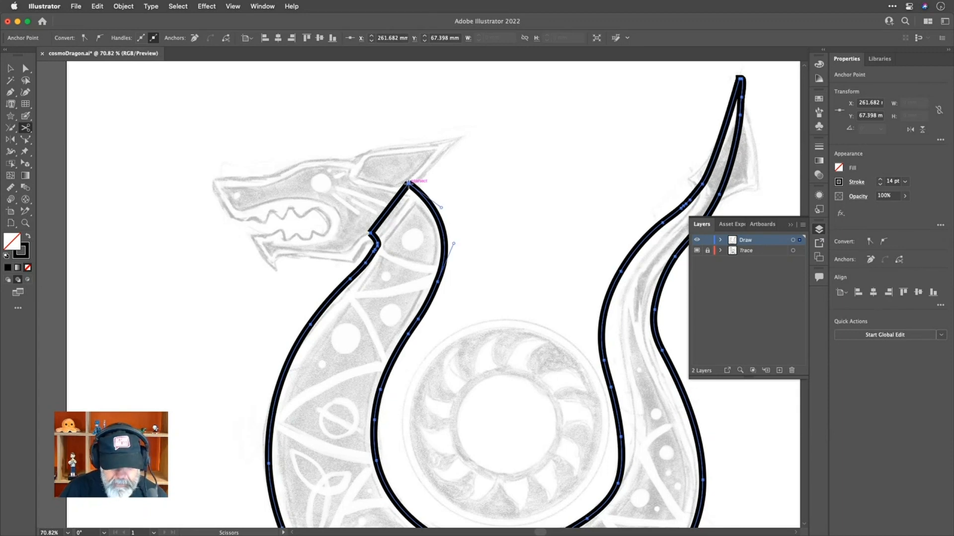
left_click(408, 182)
key("v")
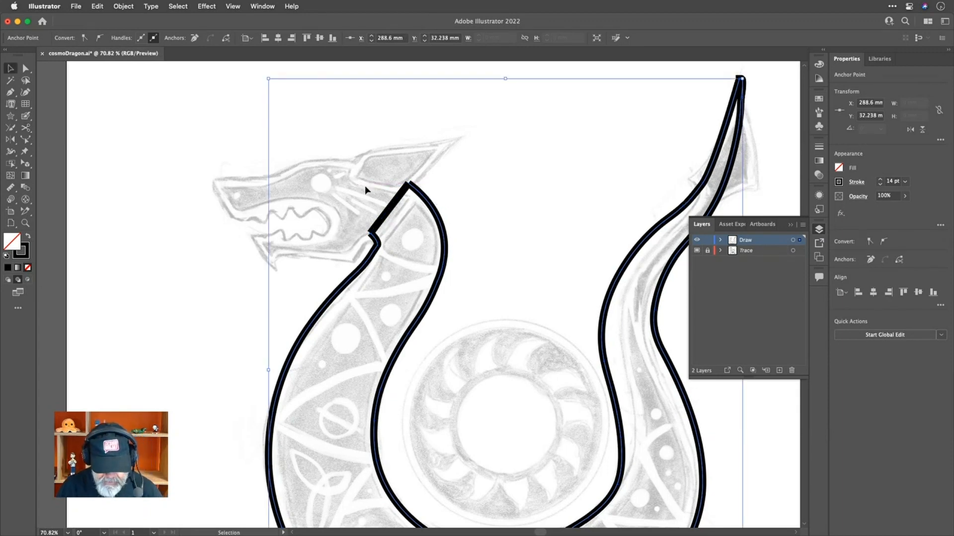
key("super+shift+a")
left_click(389, 217)
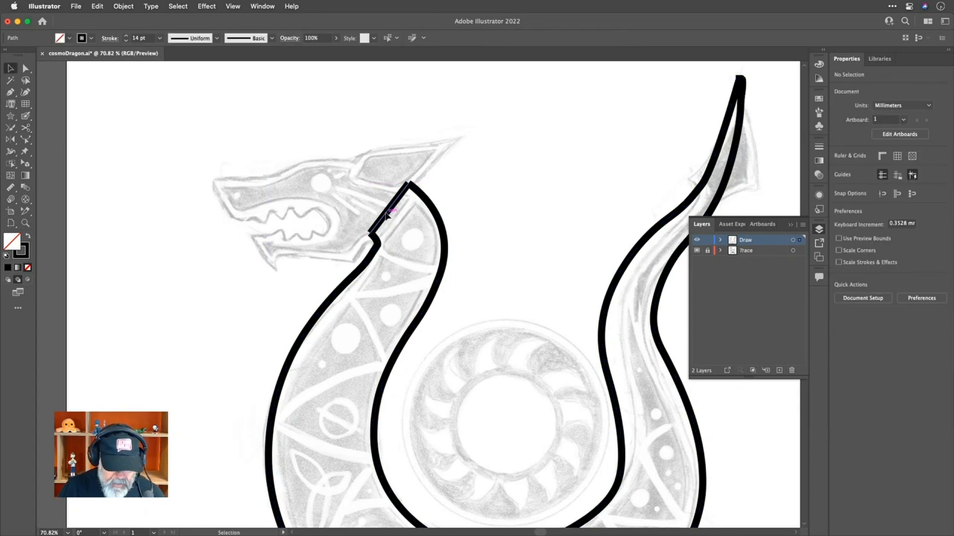
key("Delete")
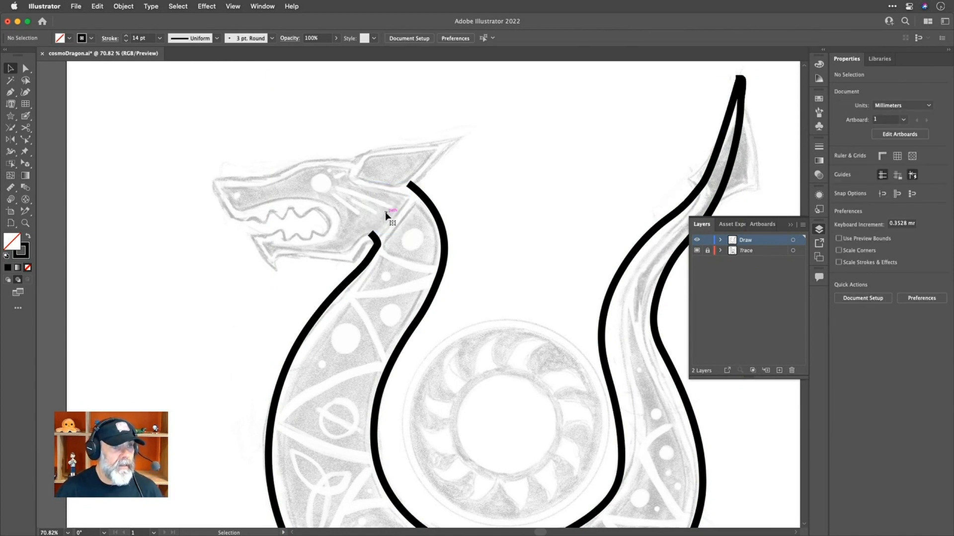
Cut the hooked end off the neck's front edge just below its bend and delete the cut piece
scroll(374, 197, "up", 5)
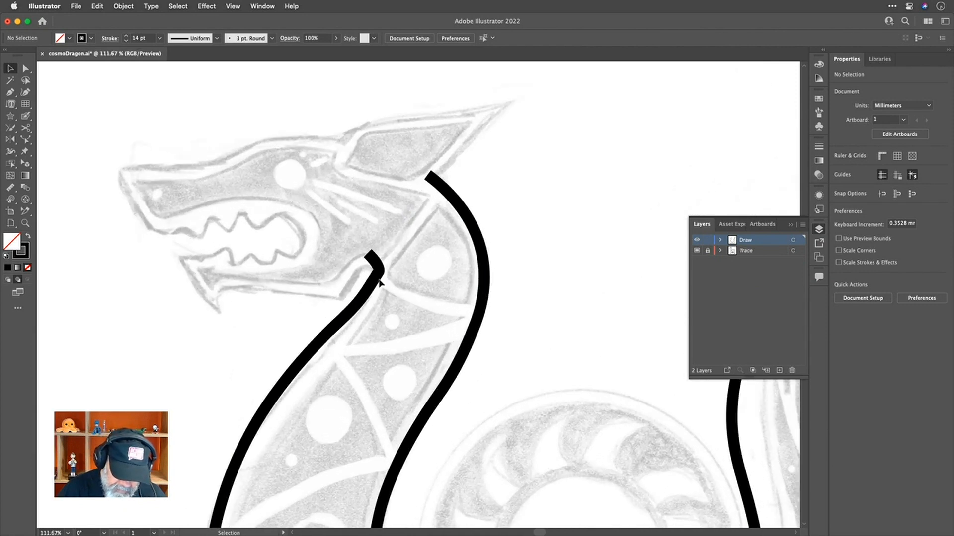
key("c")
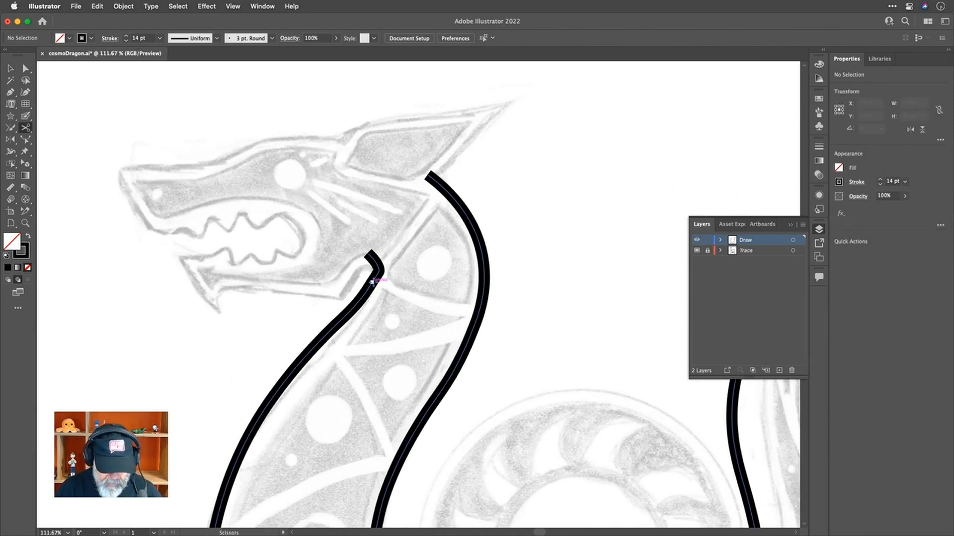
left_click(373, 281)
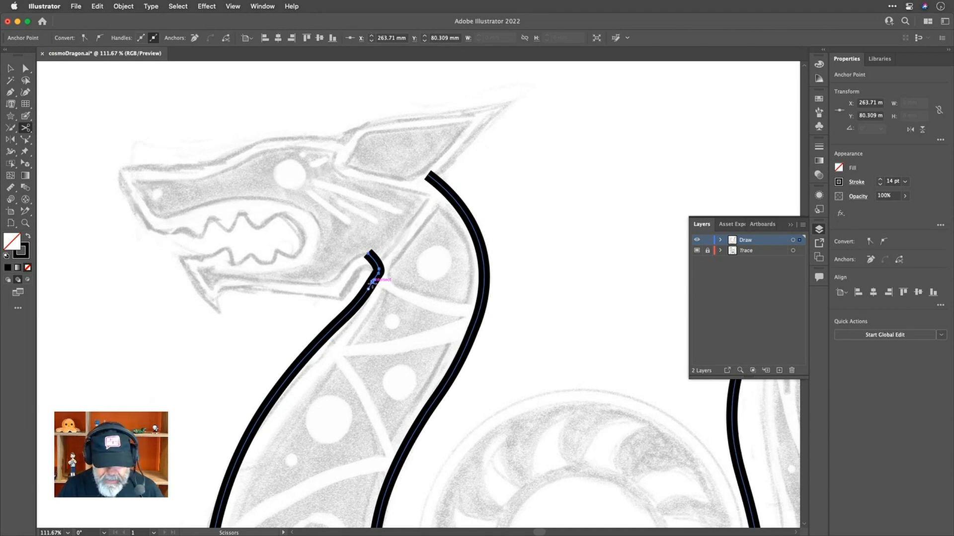
left_click(372, 271, "super")
key("Delete")
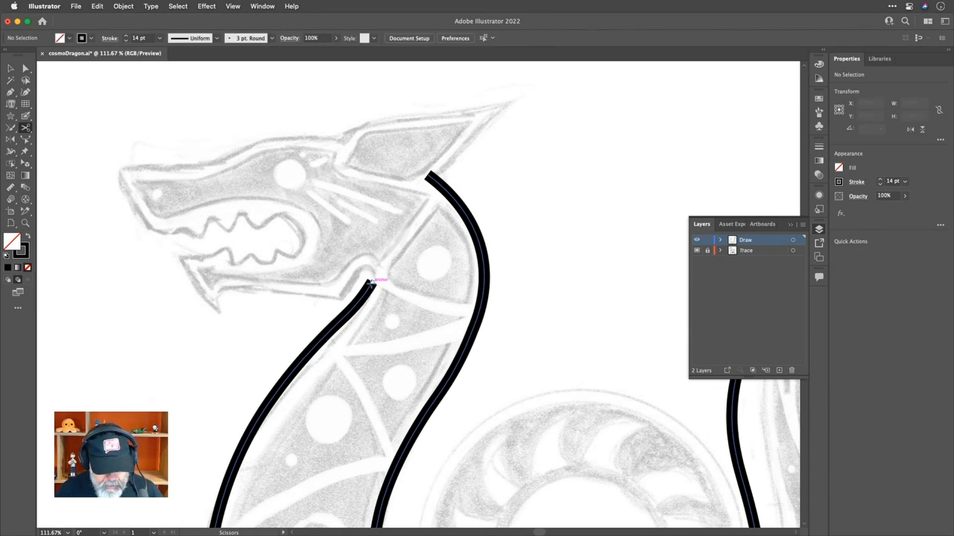
Continue the neck's front edge with the Curvature tool around the sketched notch and down to the rear corner of the jaw
scroll(371, 281, "up", 5)
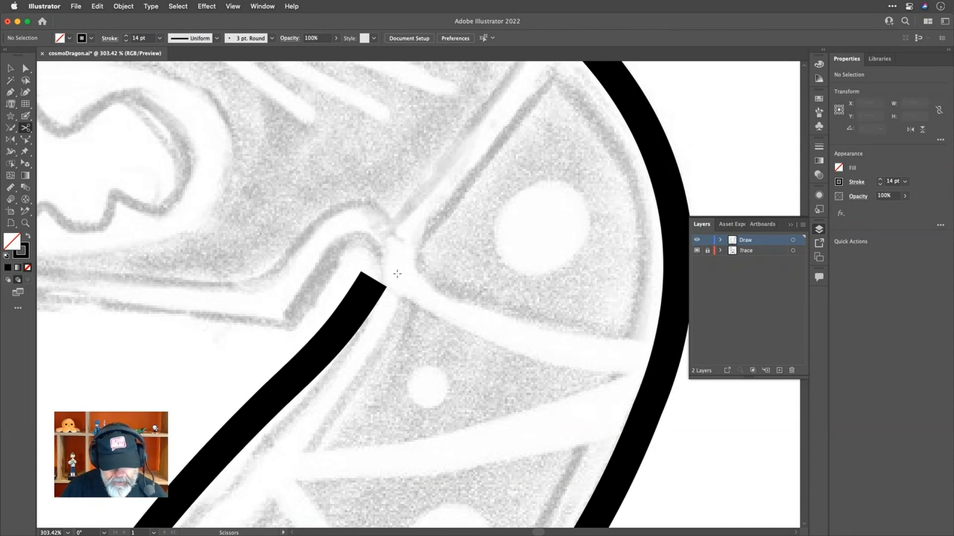
key("shift+grave")
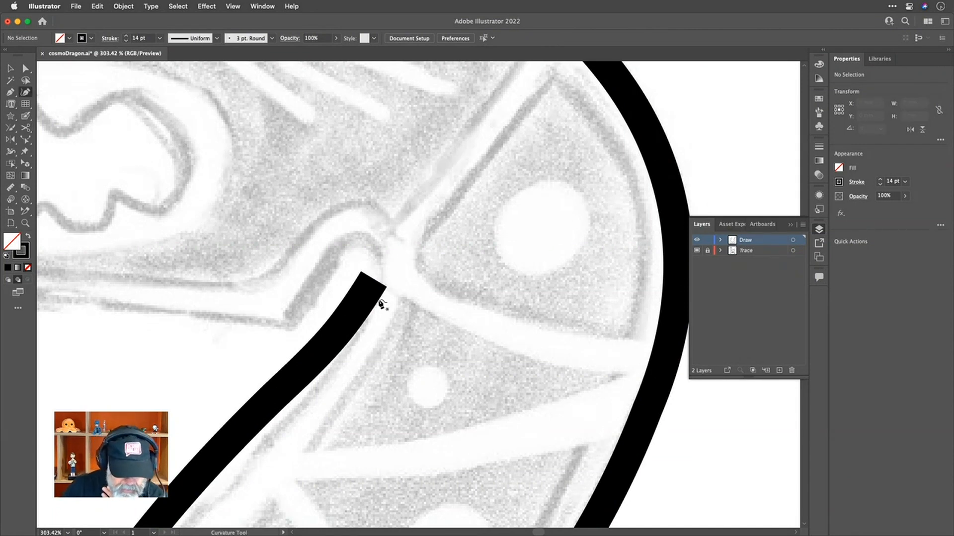
left_click(377, 281)
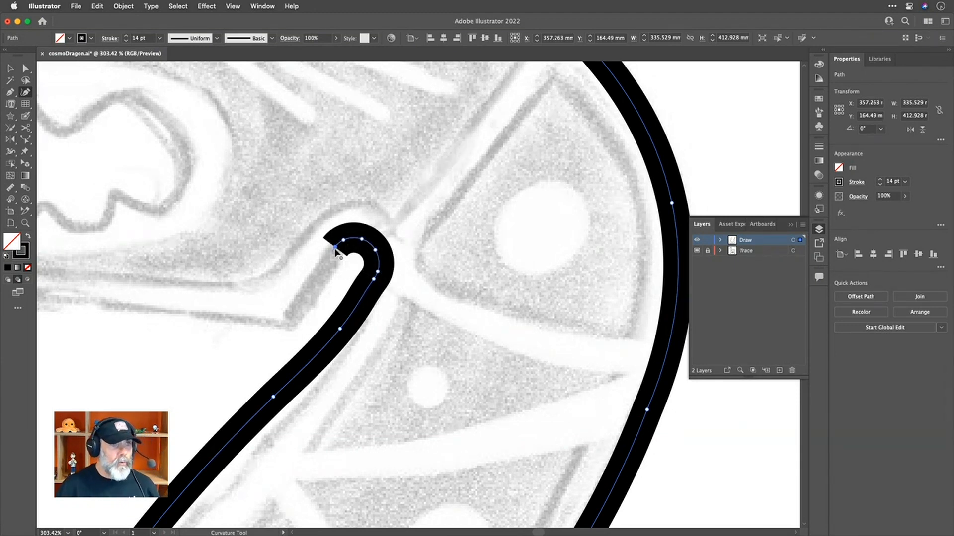
left_click(290, 322)
Extend the path from the jaw's rear corner toward the chin with two points and shift them onto the sketched jaw underside
scroll(291, 324, "left", 5)
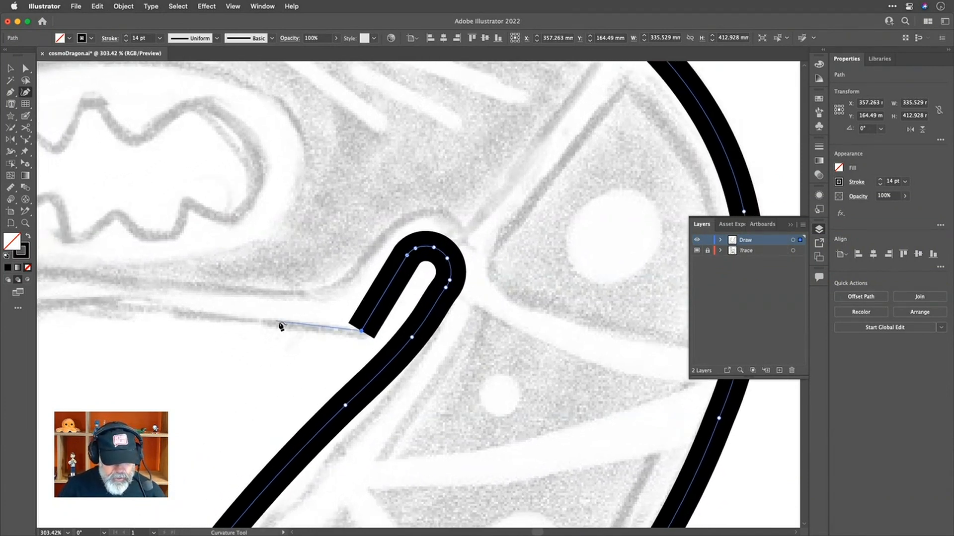
left_click(151, 393)
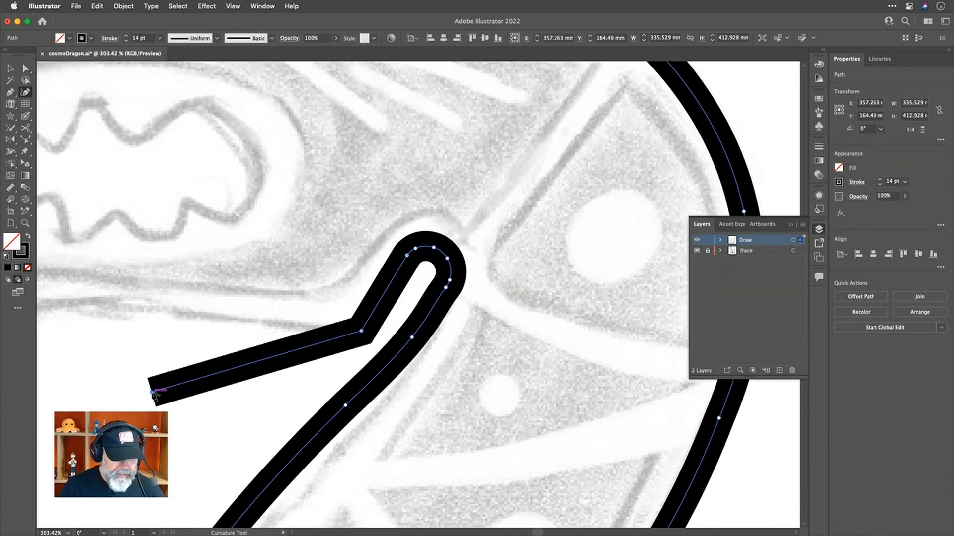
left_click(112, 324)
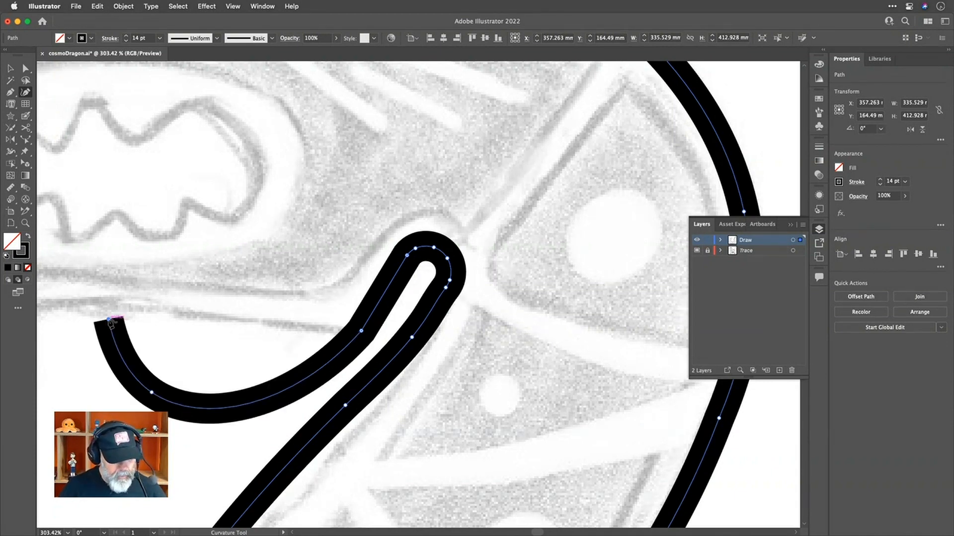
scroll(110, 322, "down", 3)
scroll(111, 323, "left", 6)
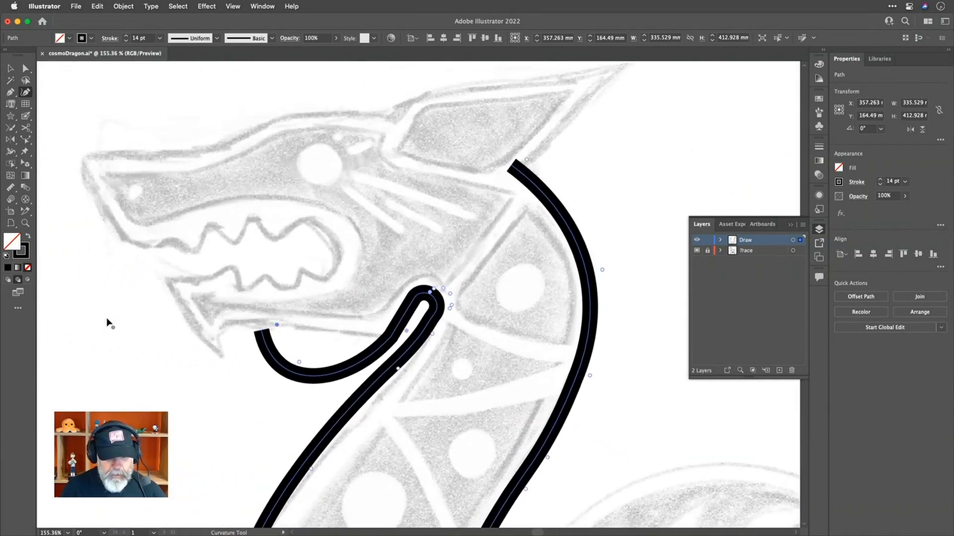
key("Escape")
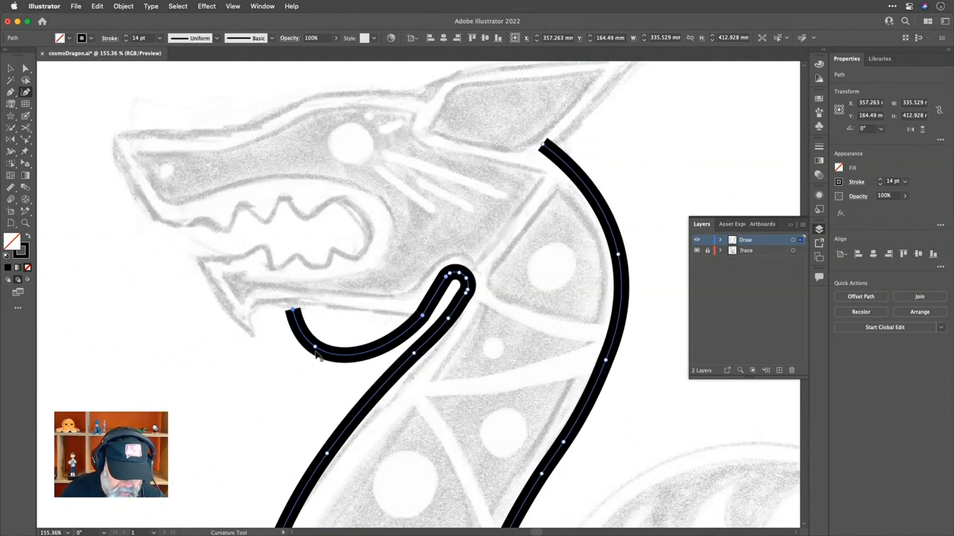
left_click_drag(316, 346, 356, 313)
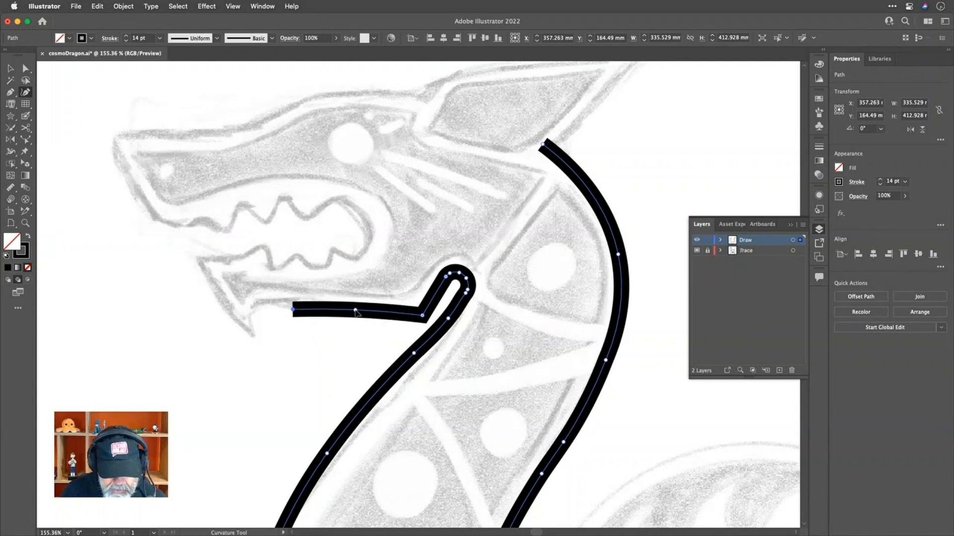
left_click_drag(293, 309, 269, 302)
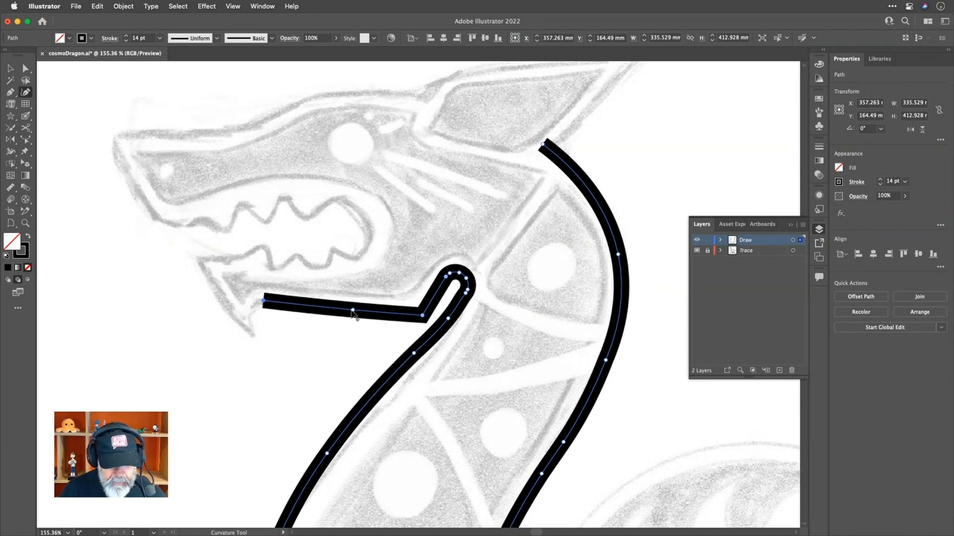
left_click_drag(342, 310, 343, 304)
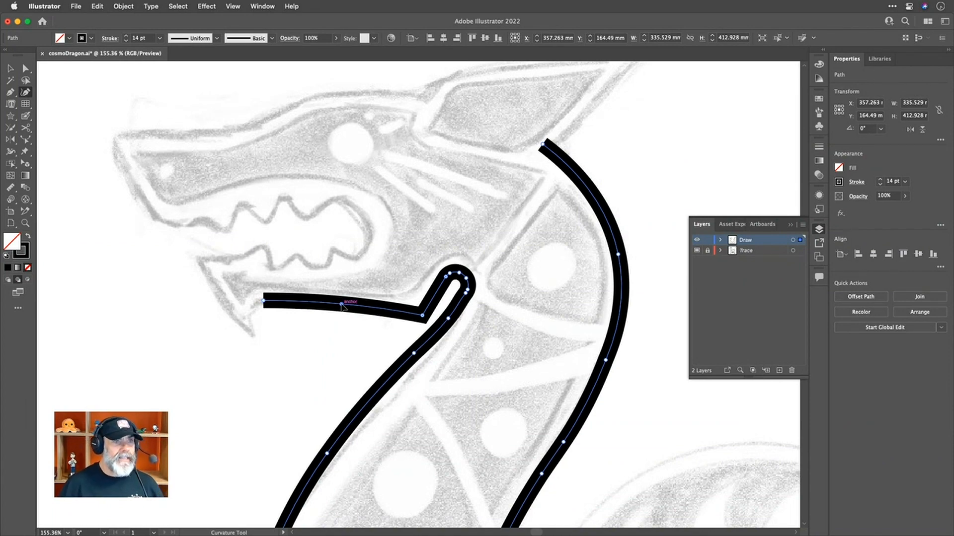
Trace the chin spike by curving the path down to its tip and back up the front edge to the lower lip's point
scroll(270, 280, "up", 5)
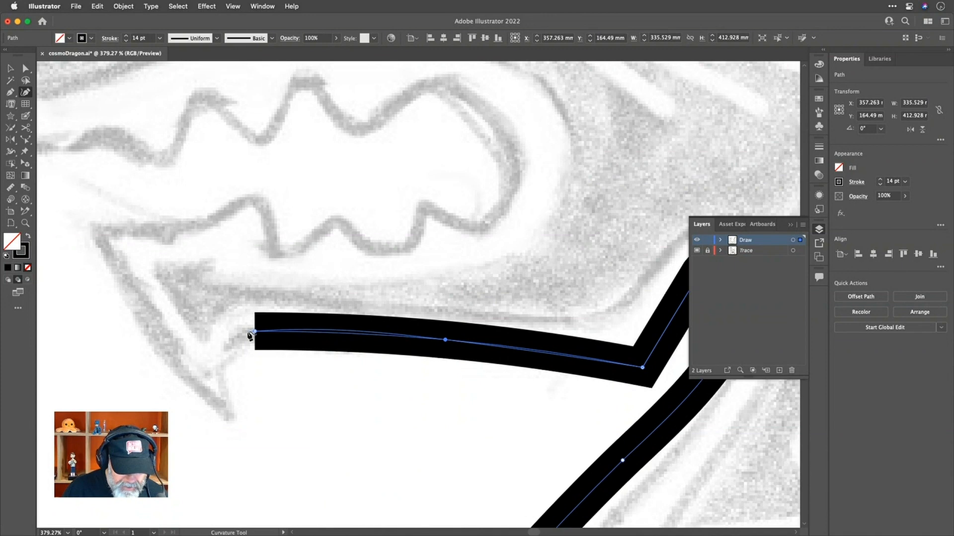
left_click(248, 331)
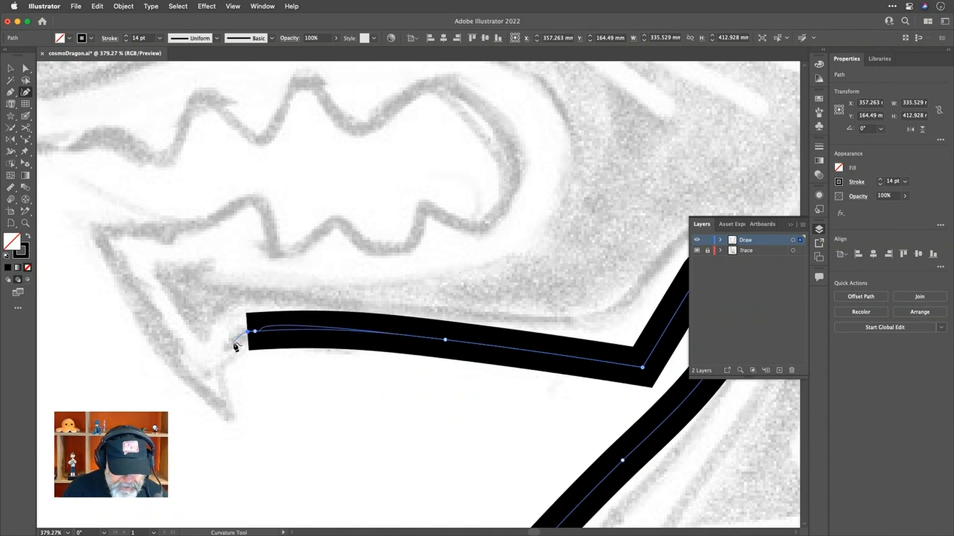
left_click(235, 343)
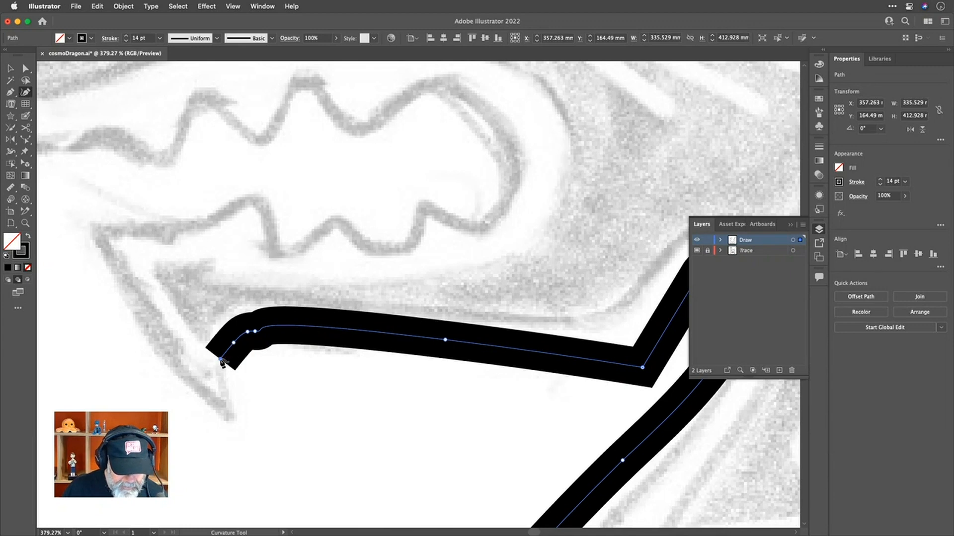
left_click(220, 388)
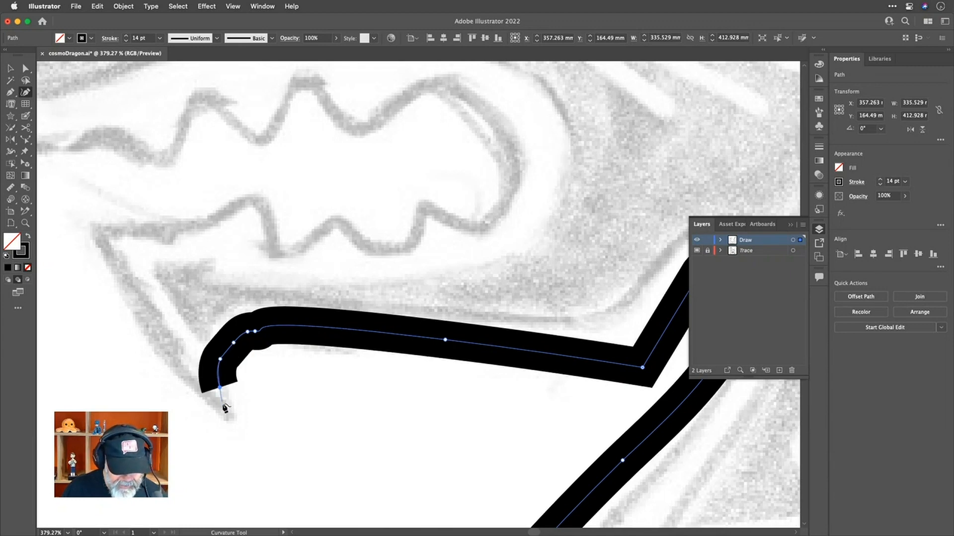
left_click(229, 418)
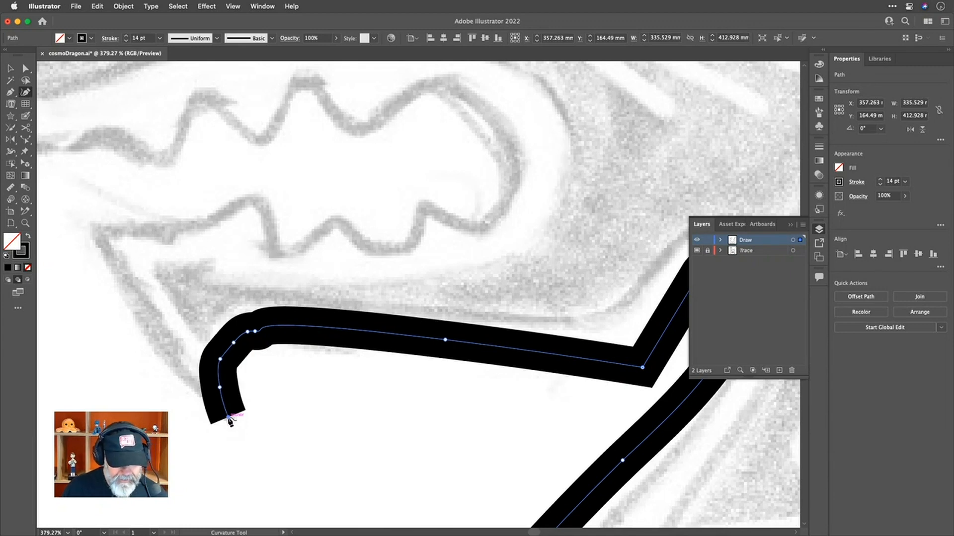
left_click(156, 341)
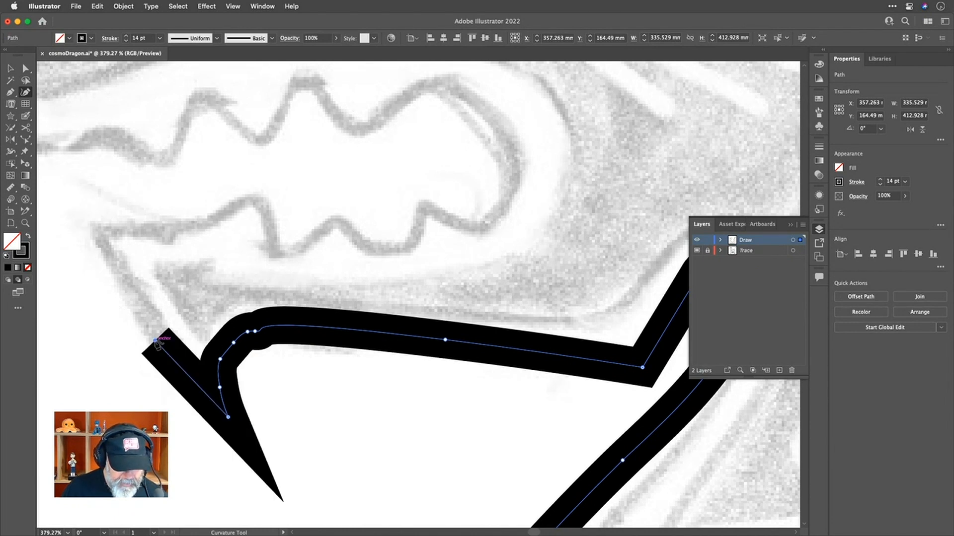
left_click(98, 230)
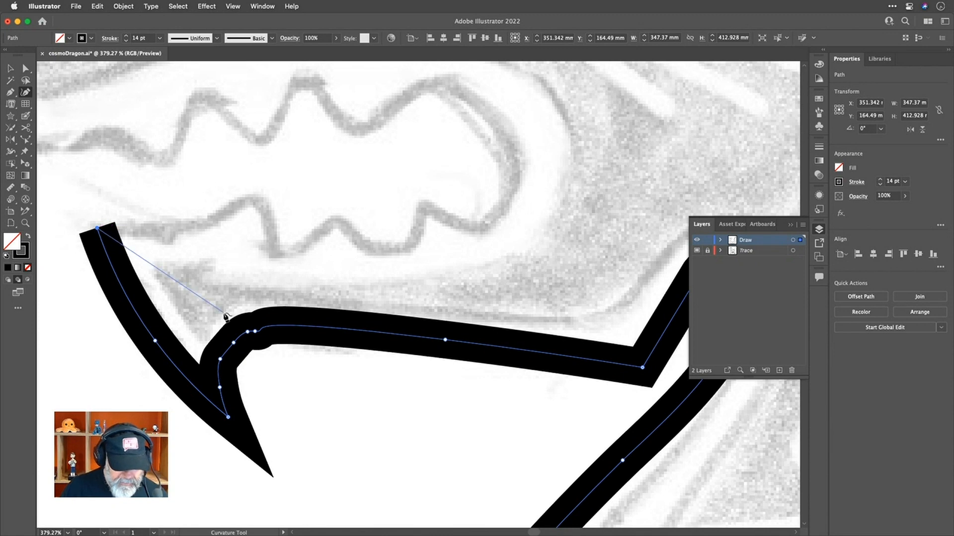
Smooth the start of the chin curve by sliding its first anchor back along the jaw and removing the crowding beside it
left_click_drag(255, 331, 292, 325)
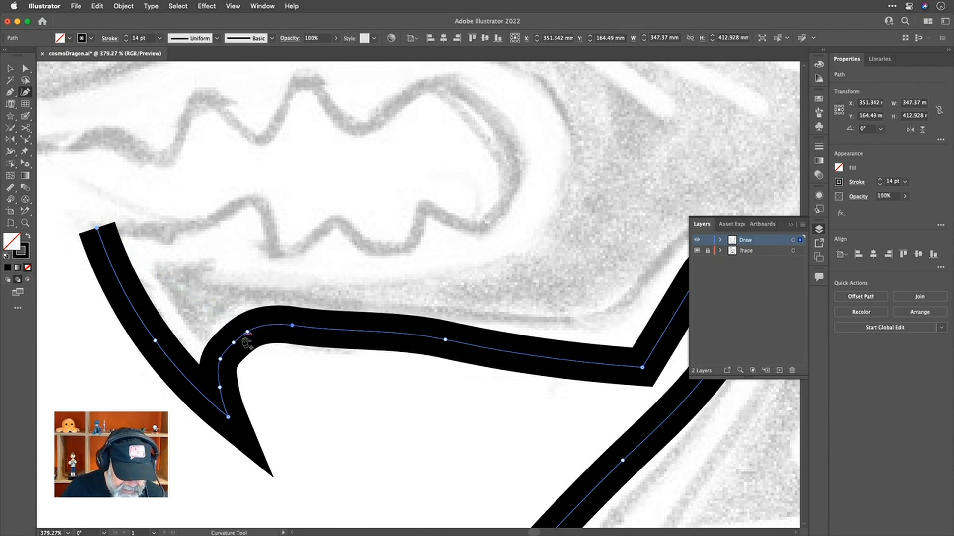
key("Delete")
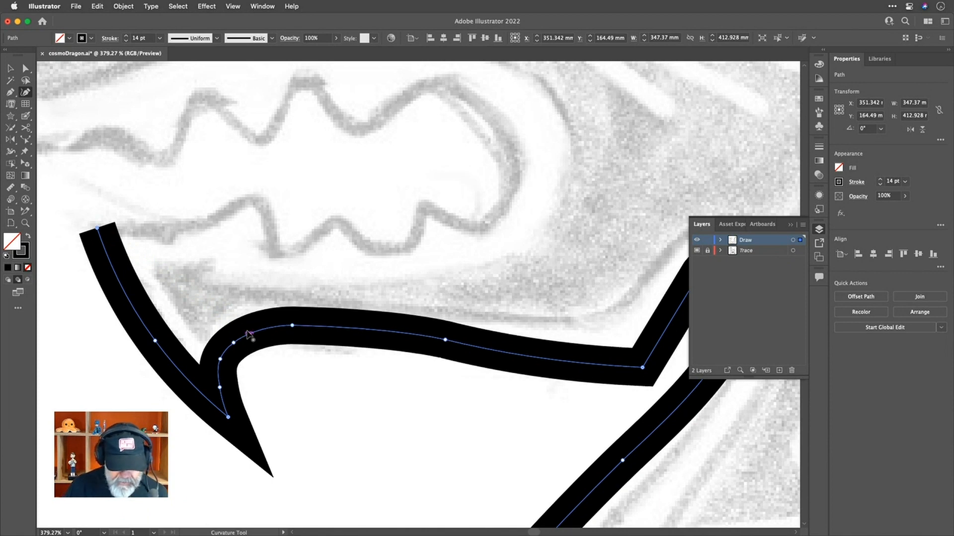
key("Delete")
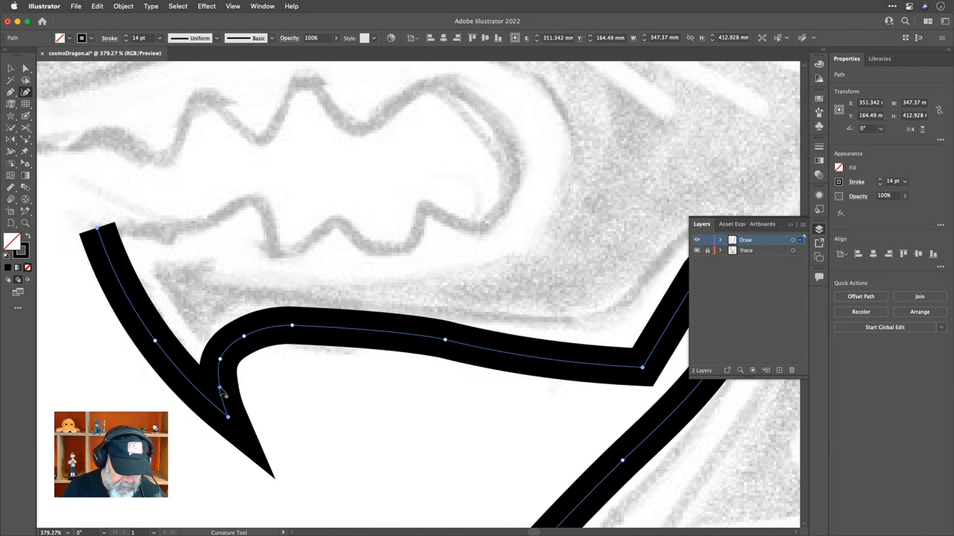
Try removing each of the two anchors just above the chin's tip in turn, undoing each deletion
key("Delete")
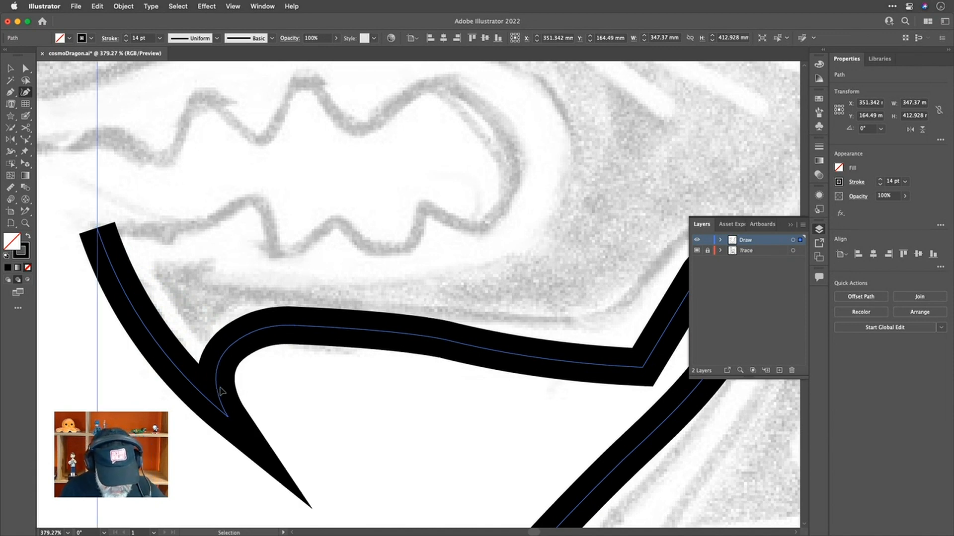
key("cmd+z")
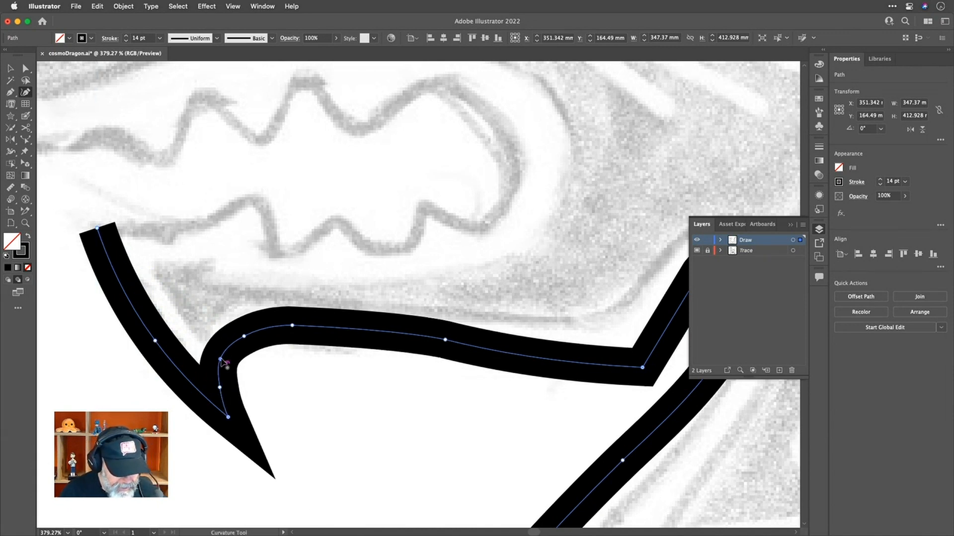
key("Delete")
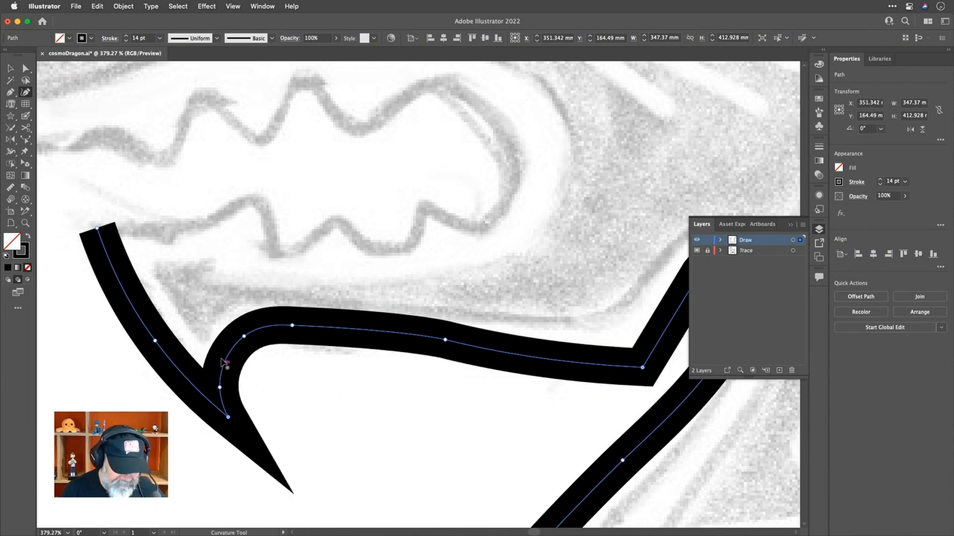
key("cmd+z")
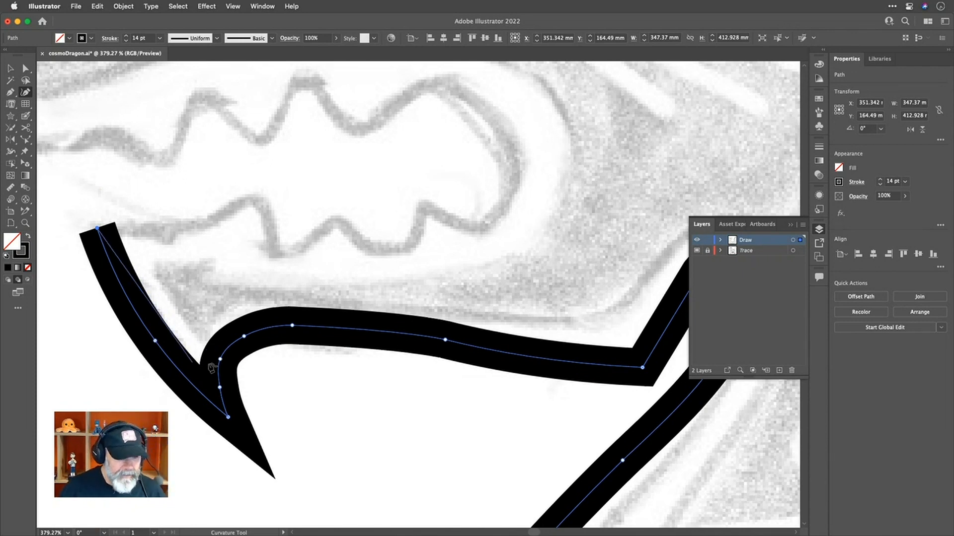
Trace the lower lip and lower teeth with curvature points from the lip's front tip over the three sketched tooth peaks
left_click(160, 230)
left_click(217, 217)
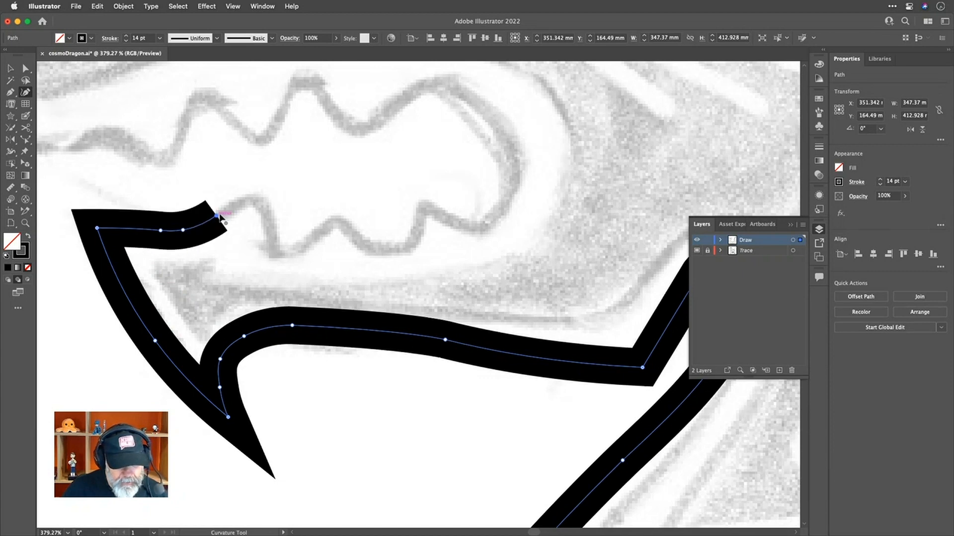
left_click(244, 200)
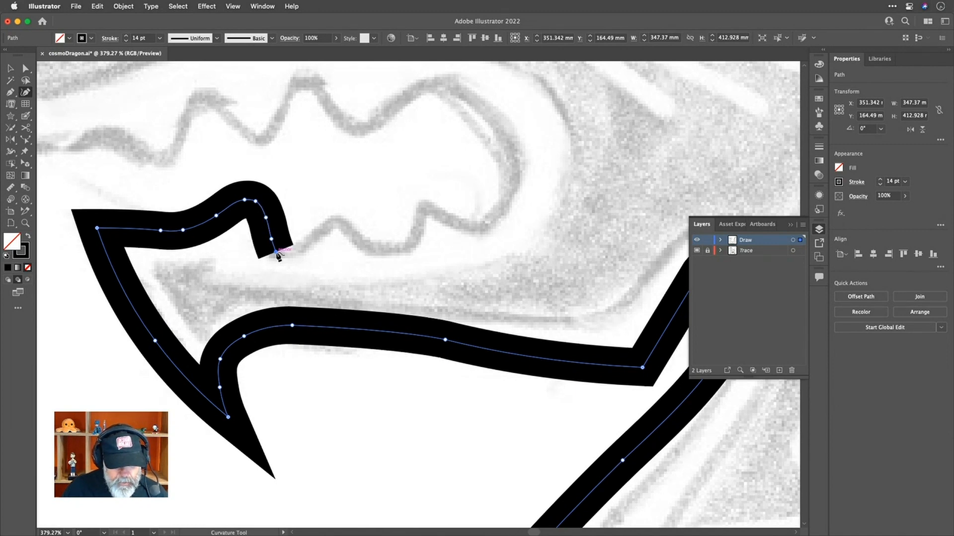
left_click(323, 233)
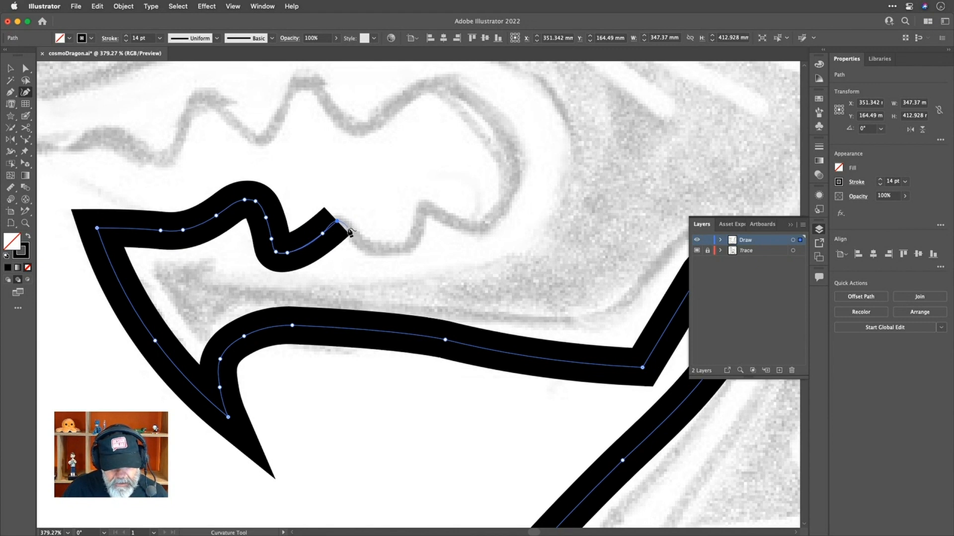
left_click(351, 231)
left_click(368, 246)
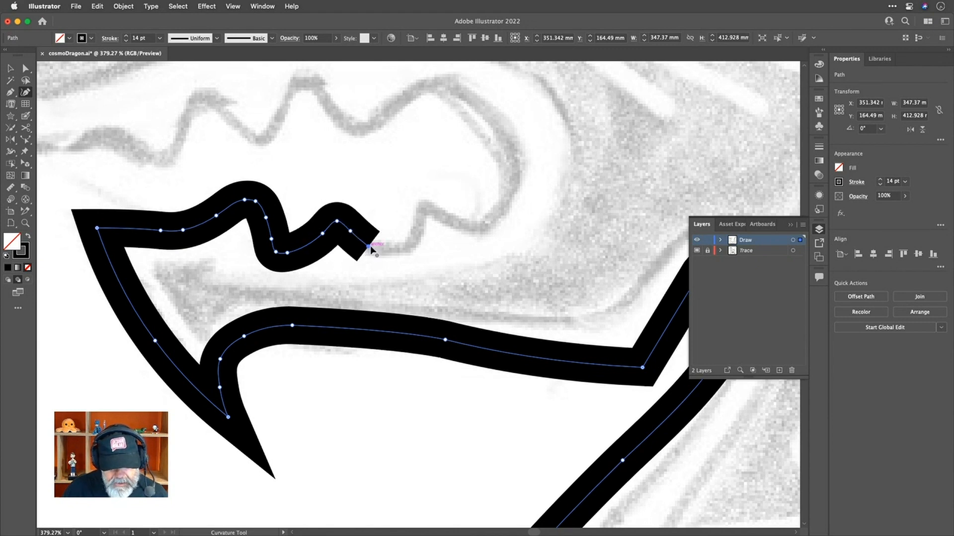
left_click(392, 249)
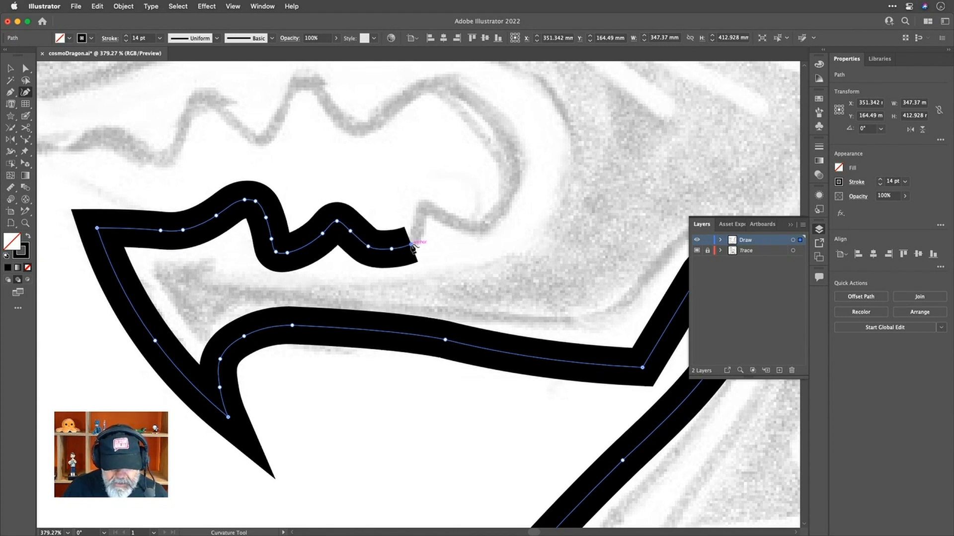
left_click(422, 221)
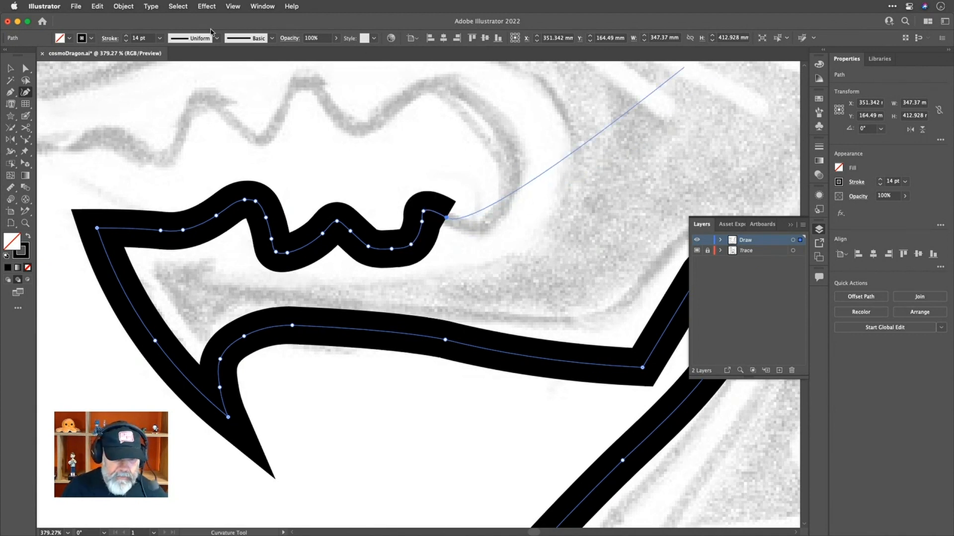
Compare thinner stroke weights on the dragon outline and set it to 9 pt
scroll(146, 38, "down", 6)
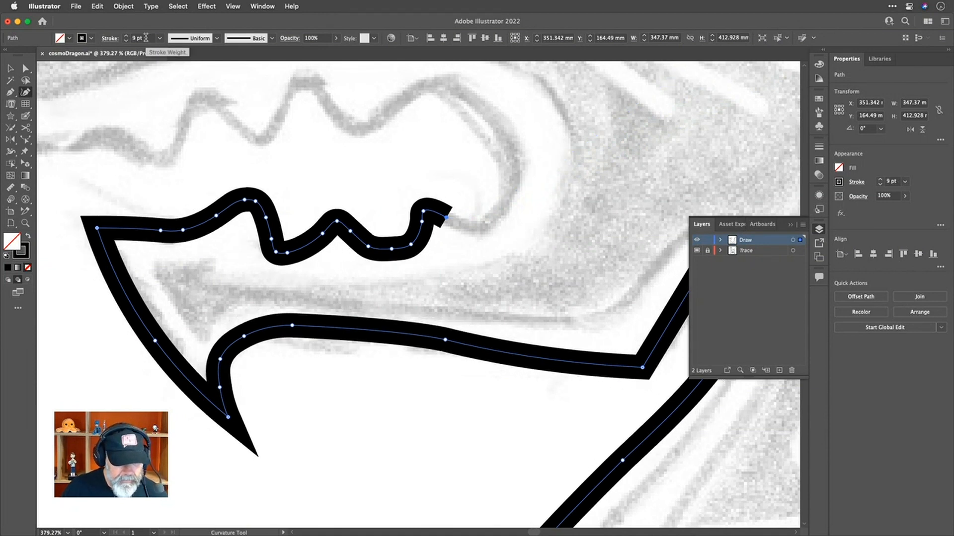
scroll(146, 38, "up", 4)
scroll(146, 38, "up", 2)
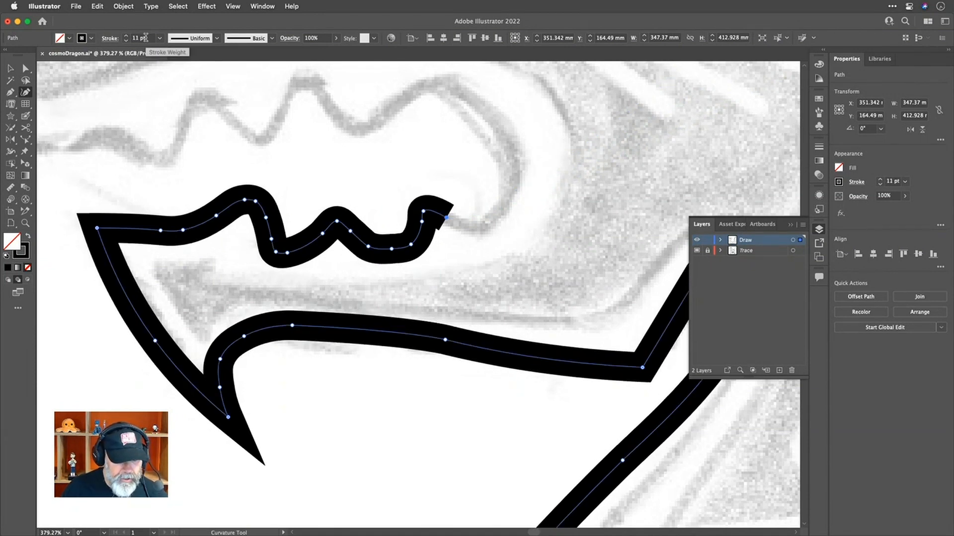
scroll(146, 38, "down", 5)
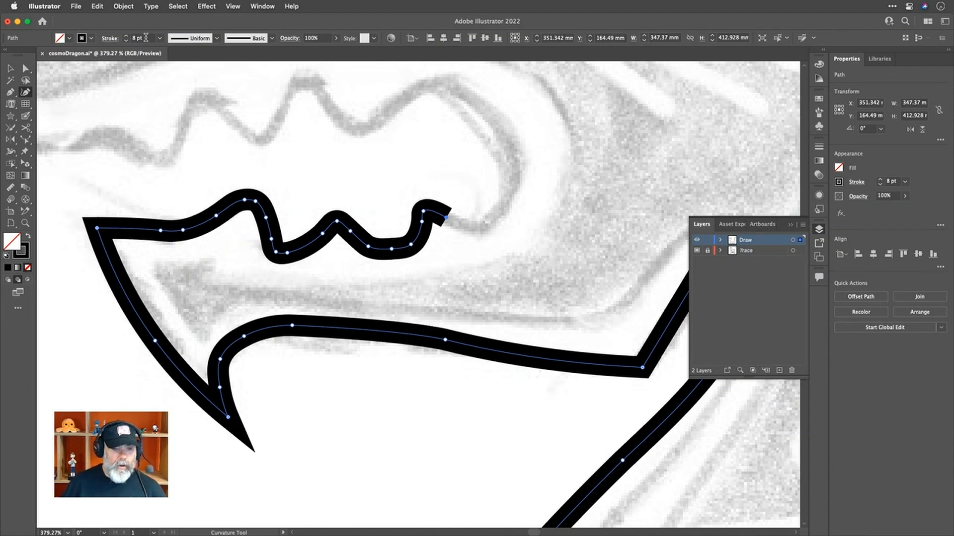
scroll(145, 38, "up", 4)
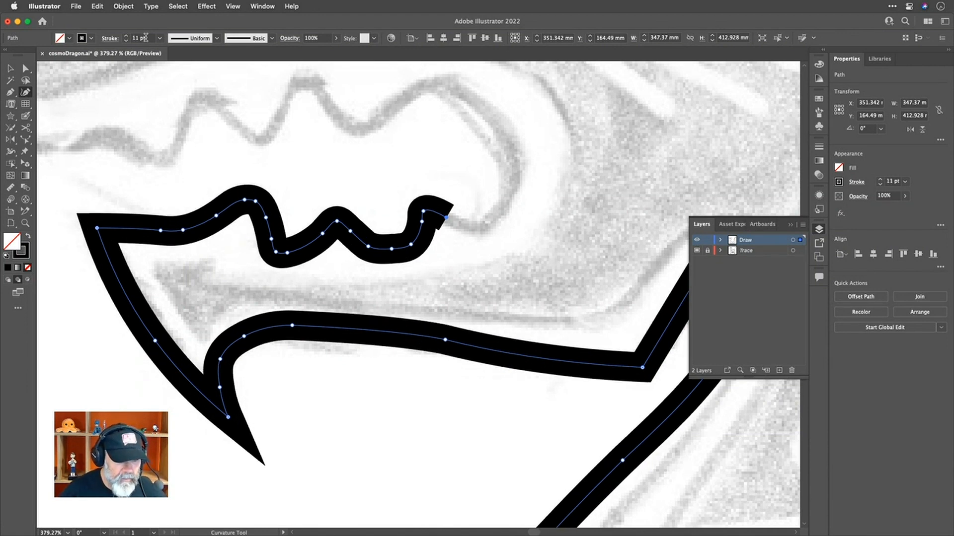
scroll(145, 38, "down", 6)
scroll(146, 38, "up", 3)
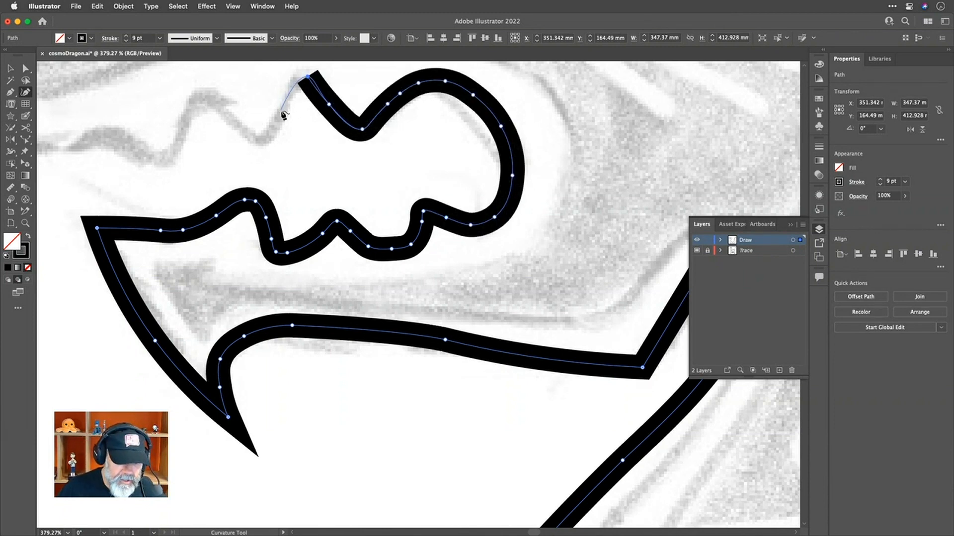
Trace the upper teeth forward from the middle peak through the front tooth to the start of the upper lip, and end the path there
left_click(283, 111)
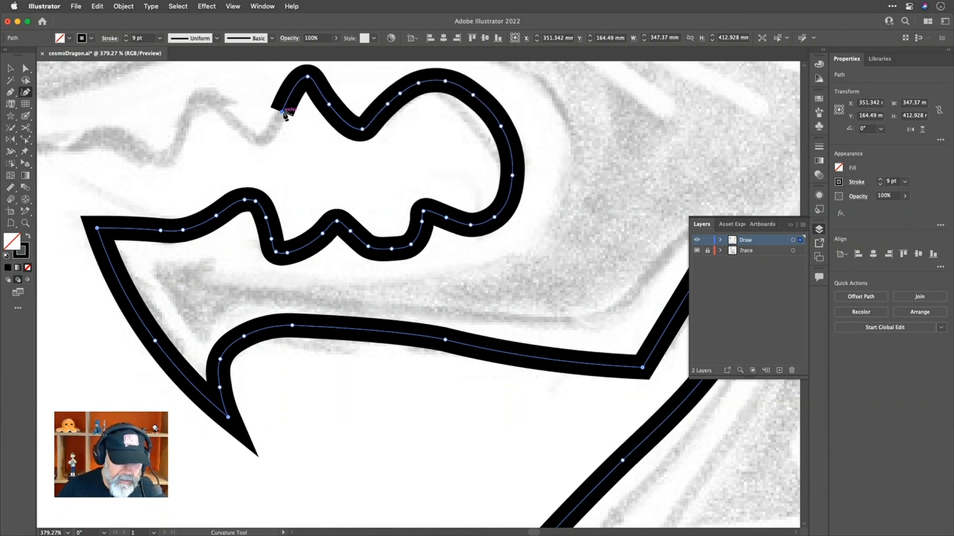
left_click(263, 141)
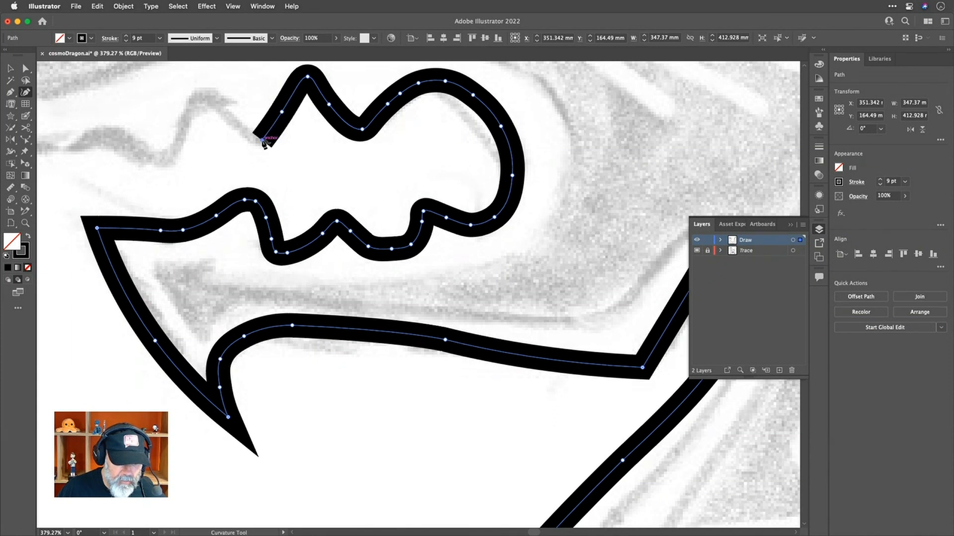
left_click(211, 97)
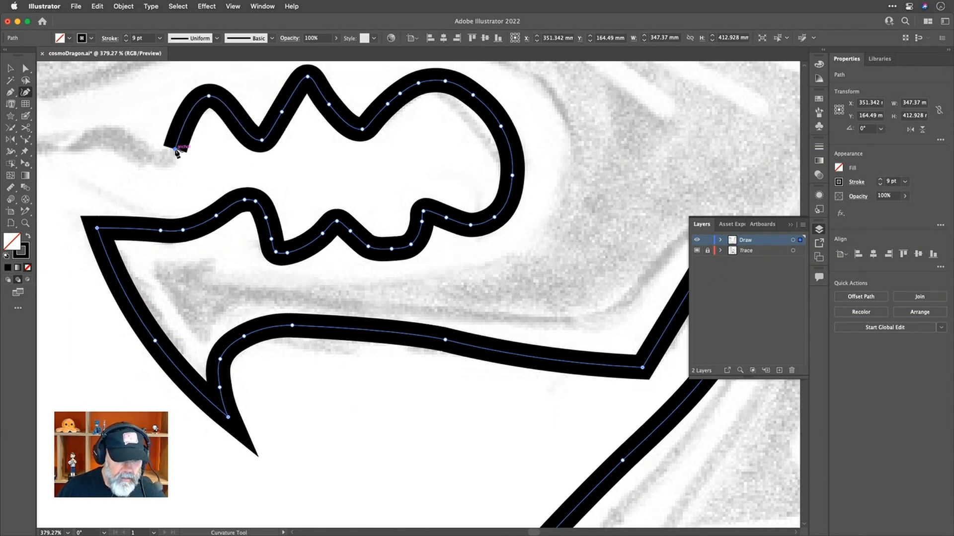
left_click(172, 156)
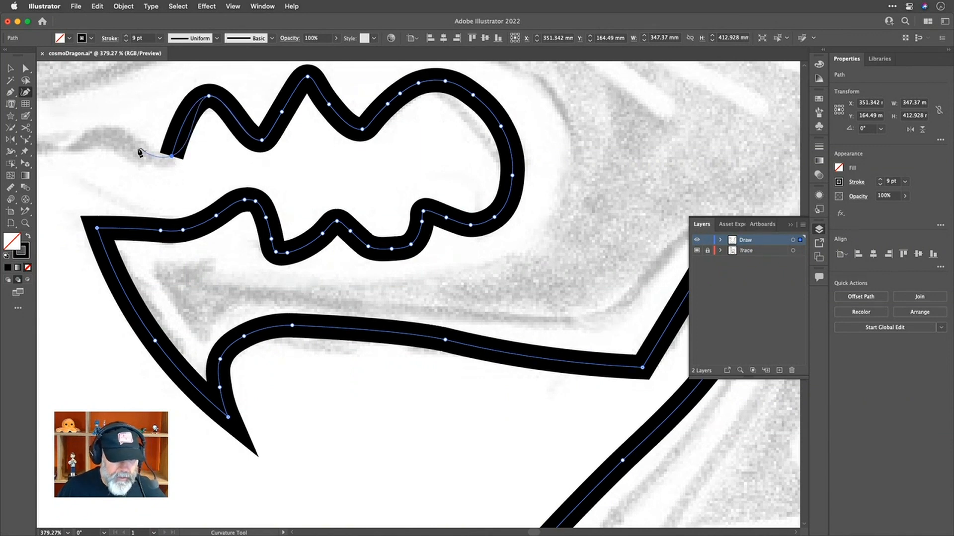
left_click(124, 144)
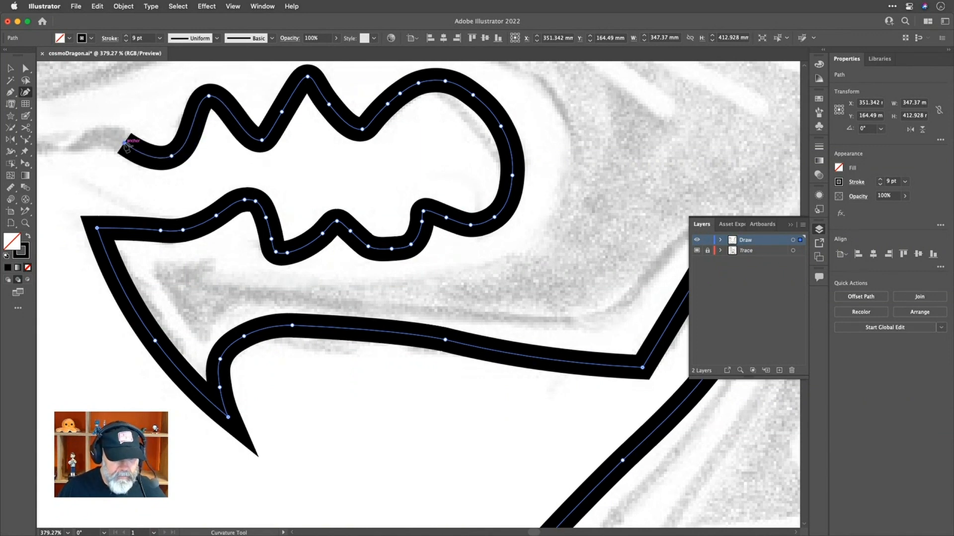
key("Escape")
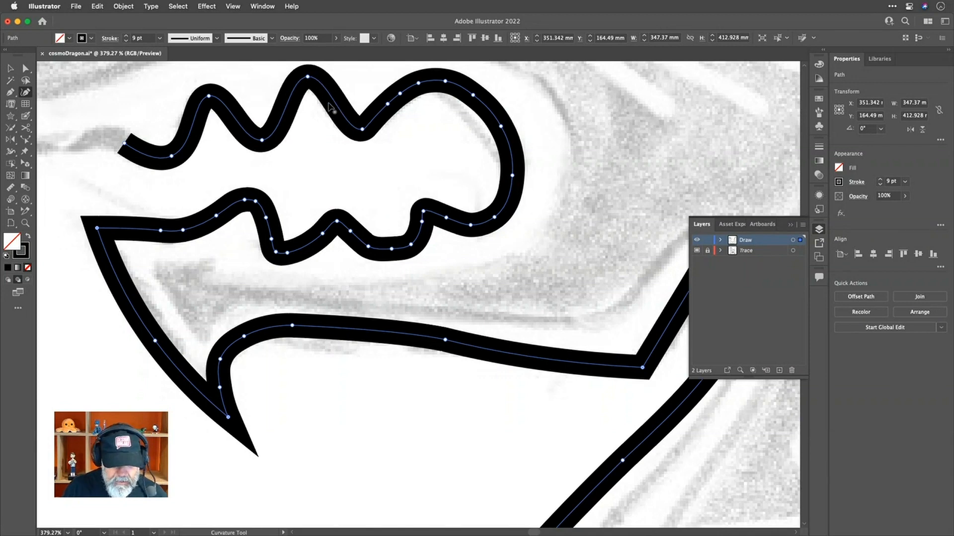
Smooth the upper rear curve of the mouth by deleting the surplus anchors along it
key("super")
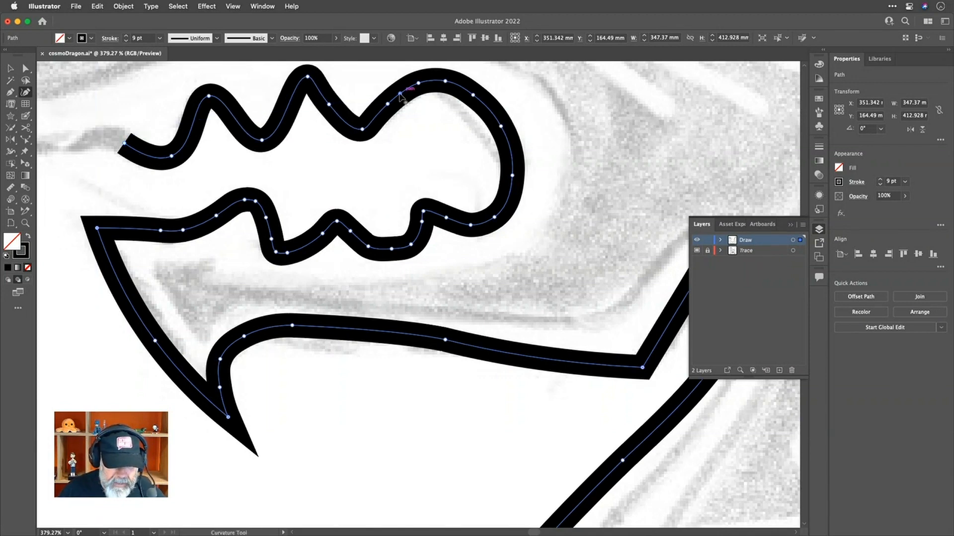
left_click(445, 82)
key("Delete")
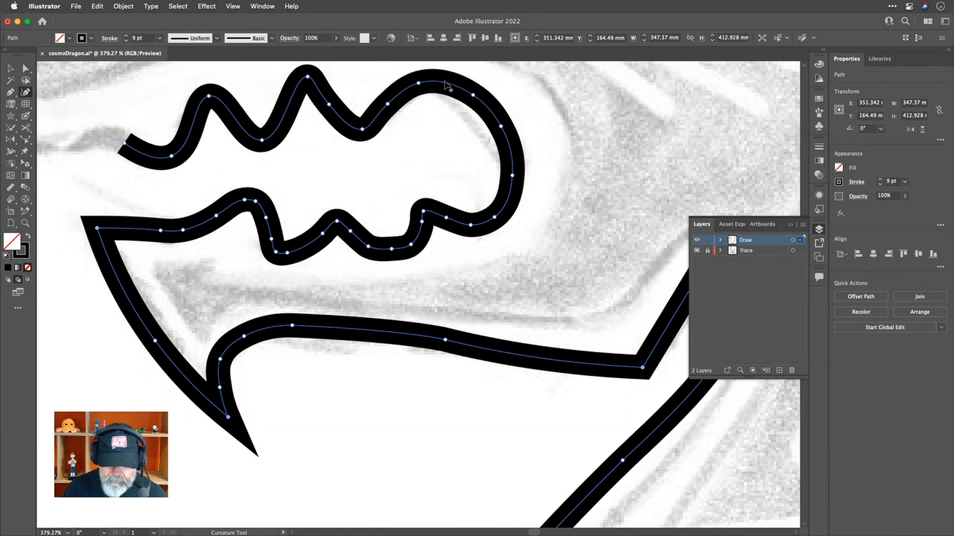
left_click(500, 127)
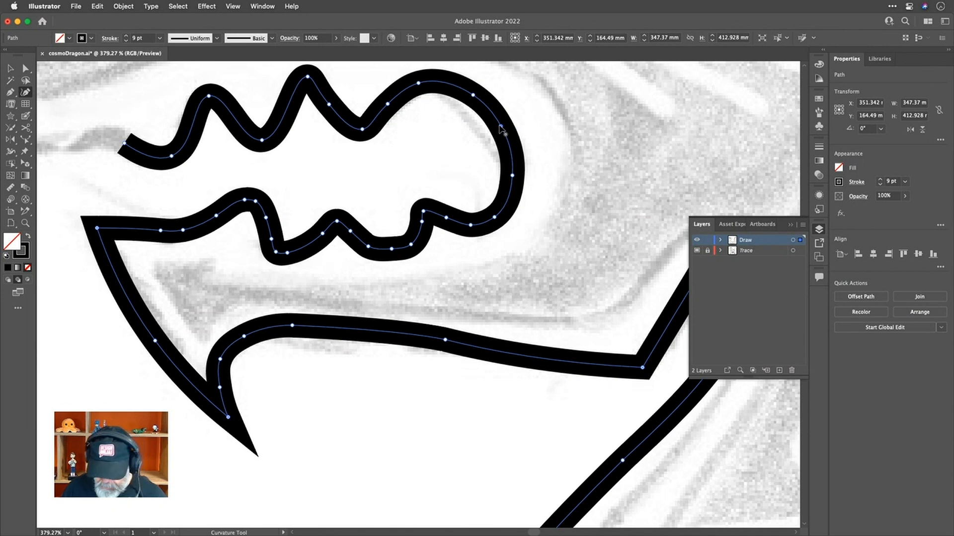
key("Delete")
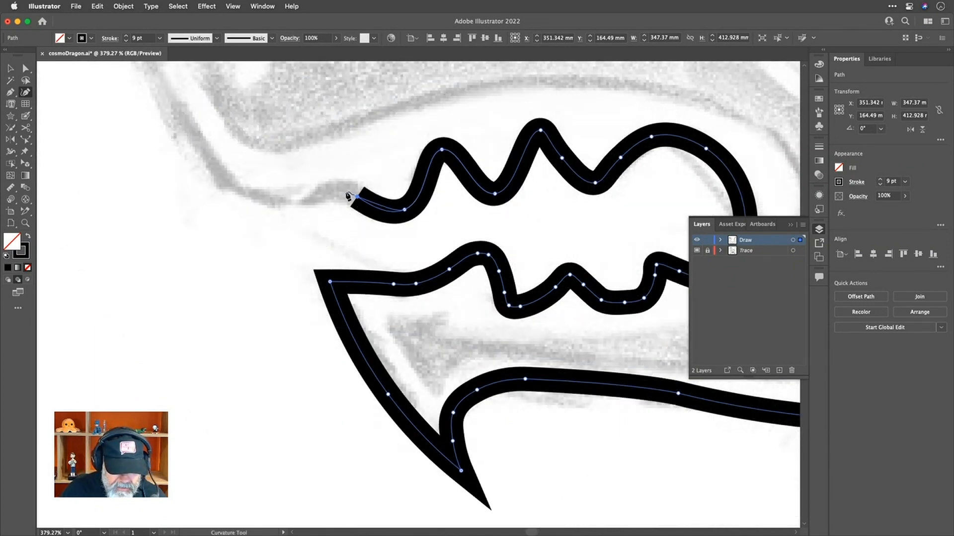
Continue the path from its open end along the upper lip's small bump and around the lip's front corner toward the snout
left_click(346, 191)
left_click(326, 195)
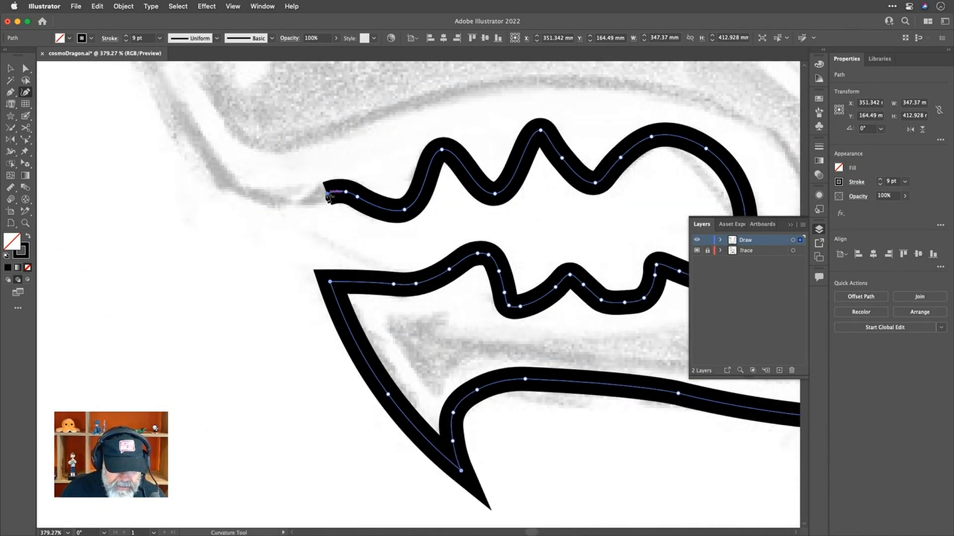
left_click(280, 202)
left_click(230, 191)
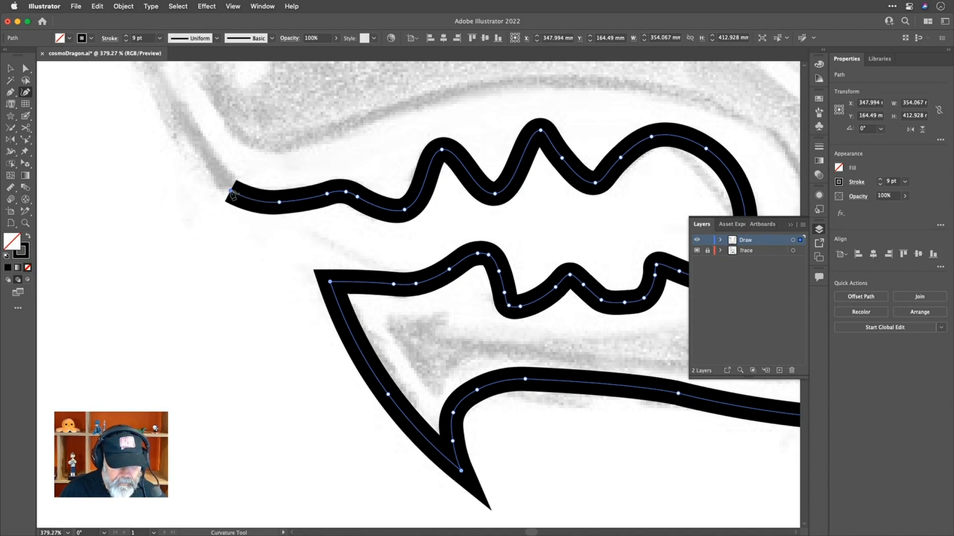
left_click(207, 164)
Trace up the front of the snout and around the nose tip, and slide the anchor below the nose down the snout's edge
scroll(204, 166, "down", 5)
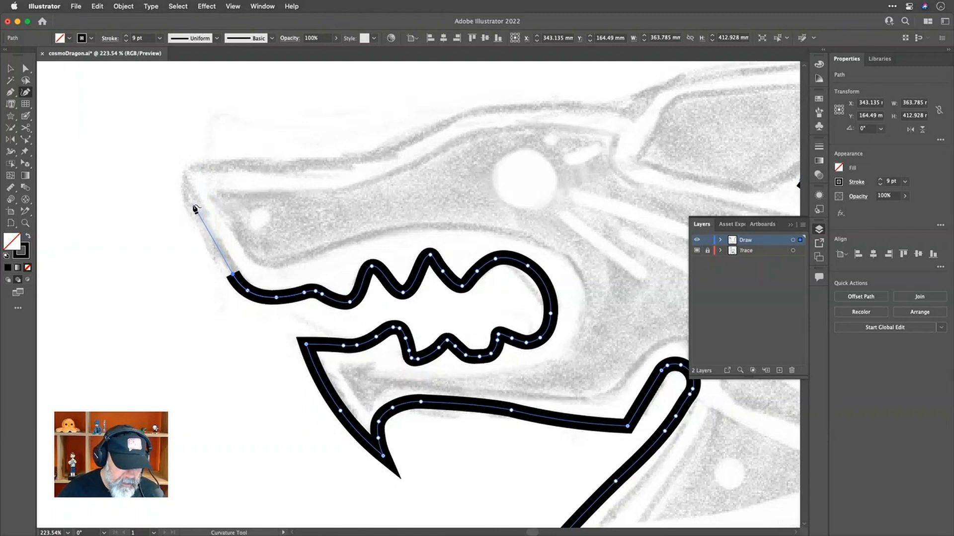
left_click(193, 205)
left_click(186, 190)
left_click(188, 171)
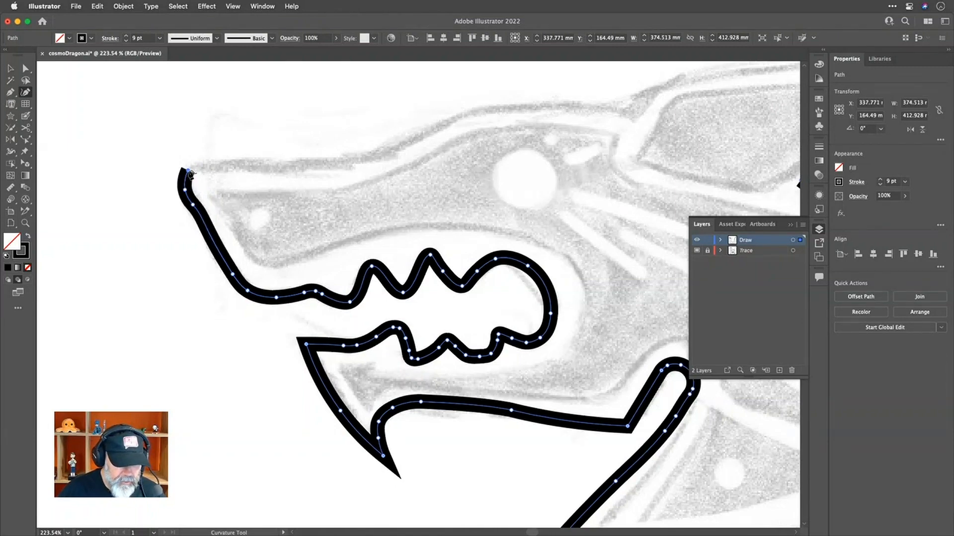
left_click(221, 165)
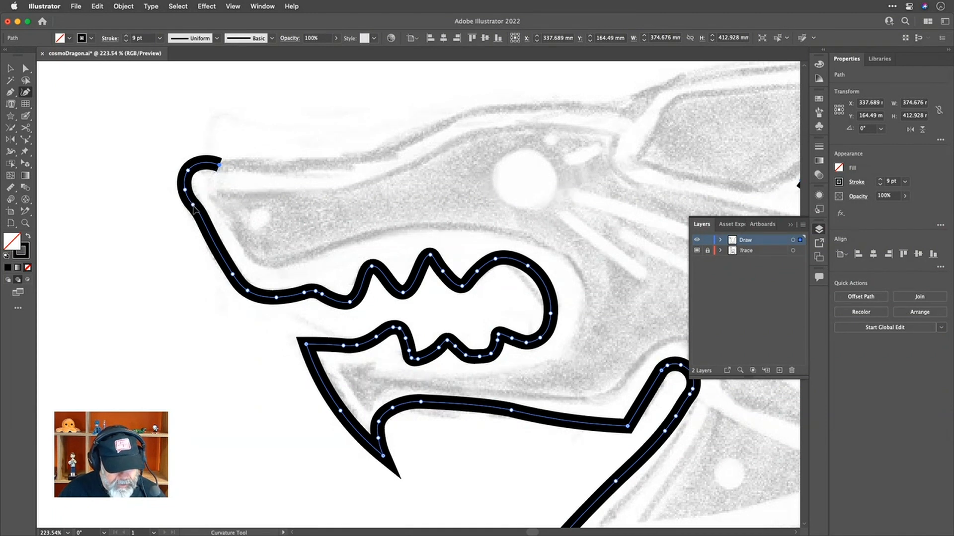
left_click_drag(193, 206, 197, 222)
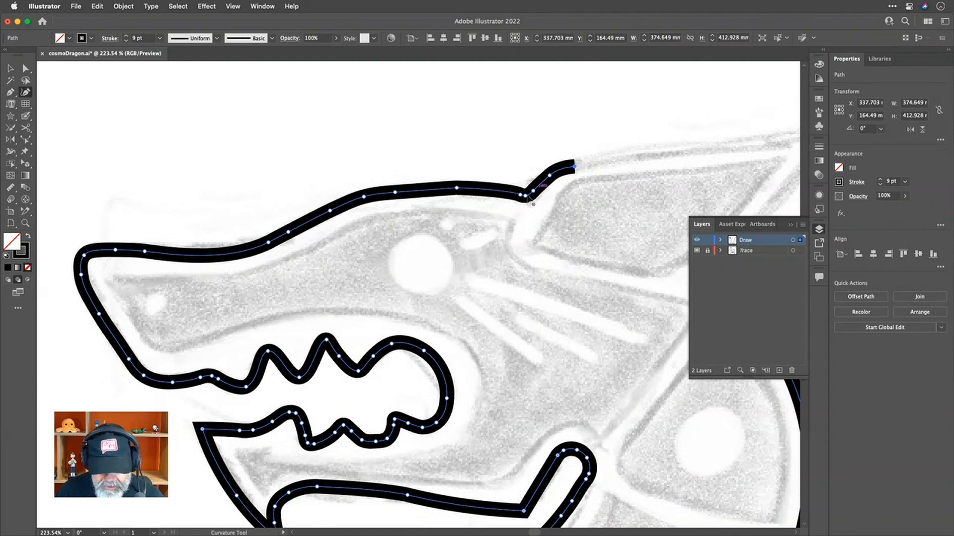
Slide the crowded anchor in front of the ear back along the head, and close the outline from the ear's base onto the neck's open end
left_click_drag(522, 198, 496, 197)
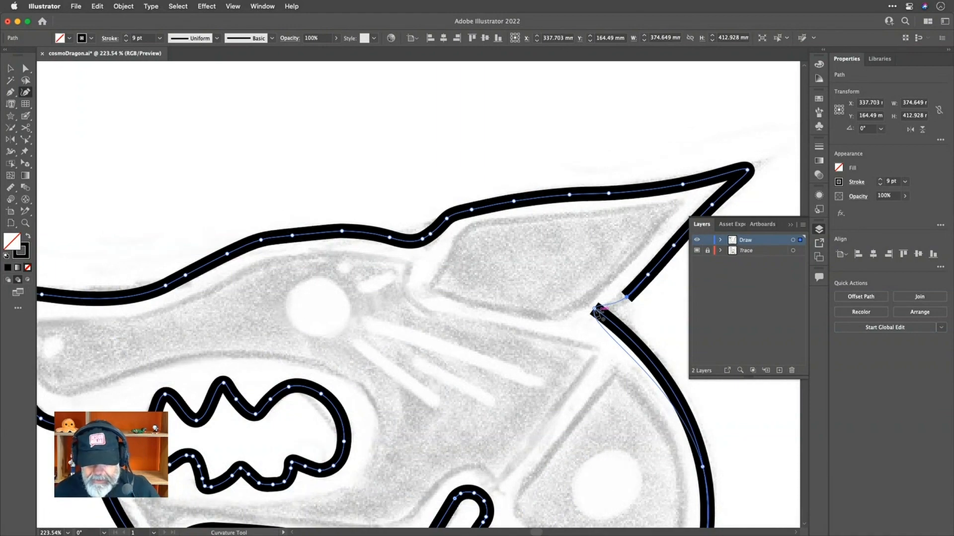
scroll(595, 311, "up", 5)
scroll(594, 309, "right", 3)
scroll(593, 309, "down", 2)
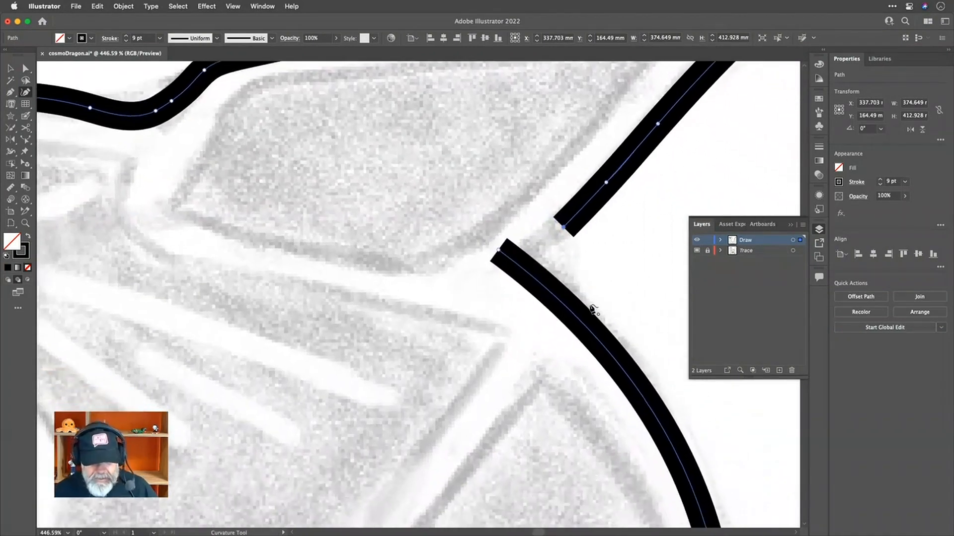
left_click(563, 227)
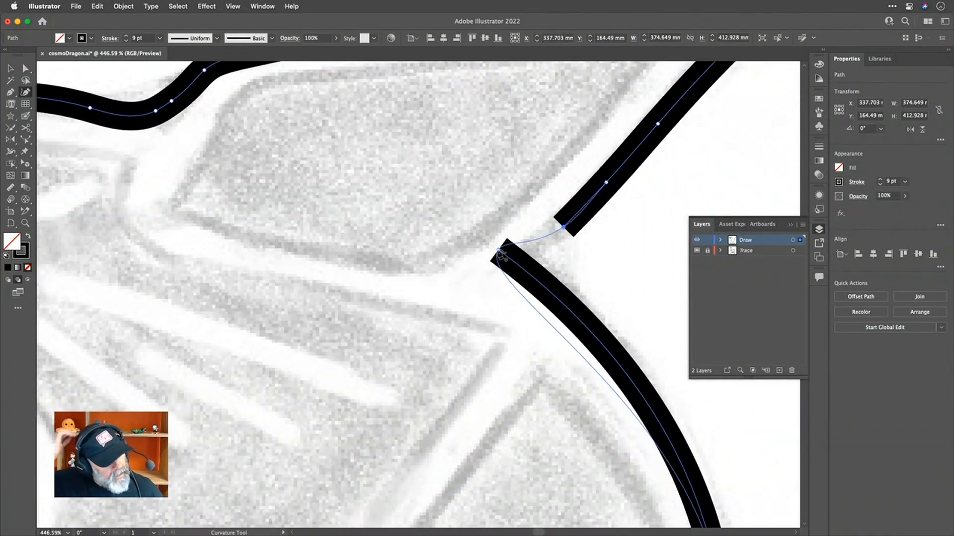
left_click(498, 250)
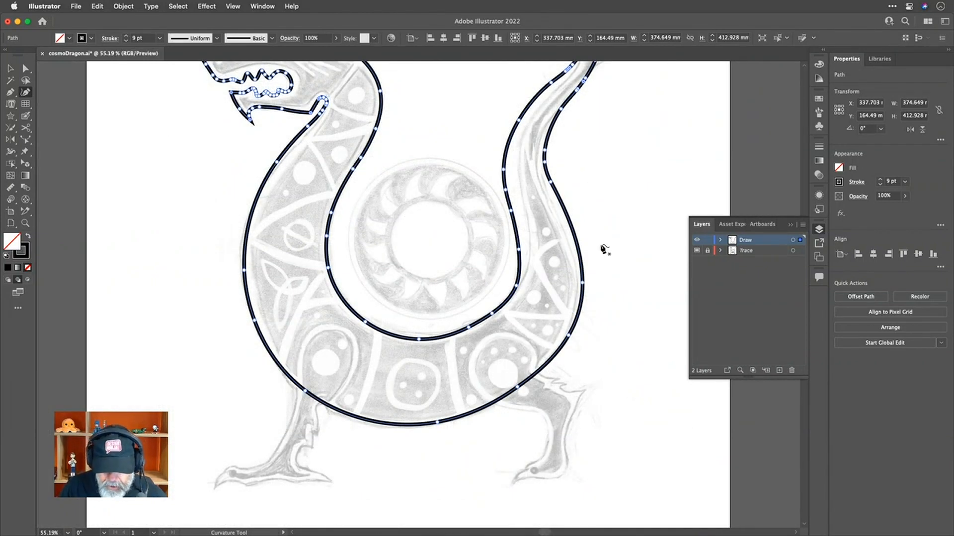
Start the tail fin with a short curved barb from the sketched fin's inner point to the tail's edge, and adjust its middle anchor
scroll(590, 179, "up", 6)
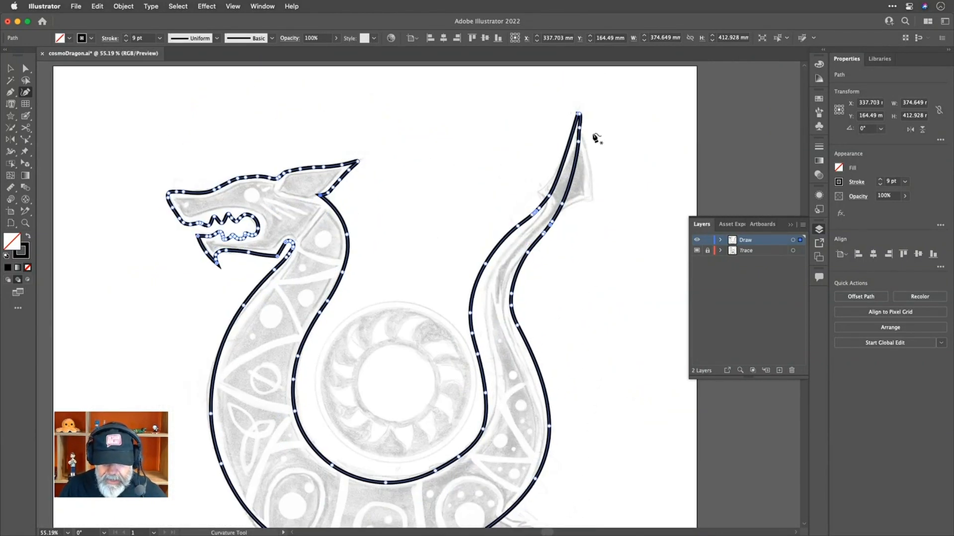
scroll(596, 138, "up", 5)
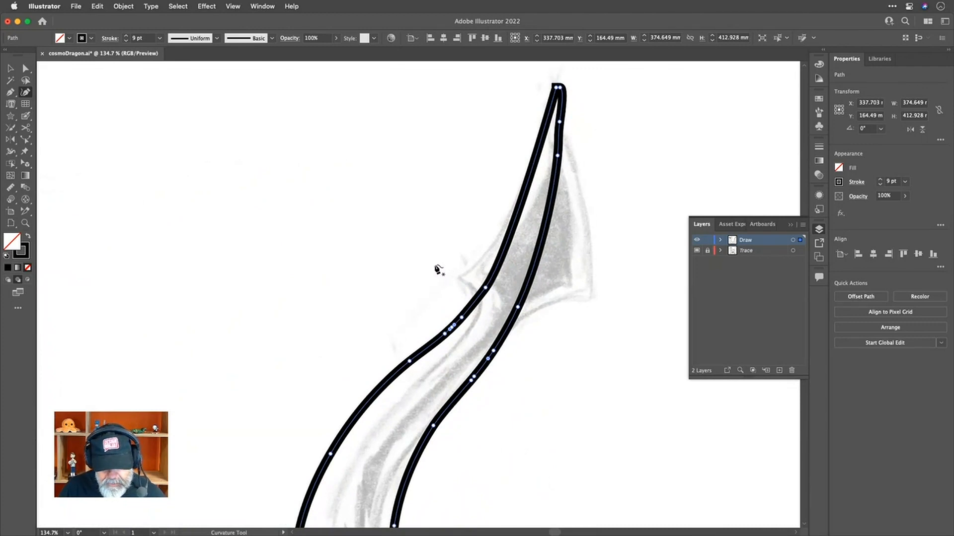
left_click(433, 262)
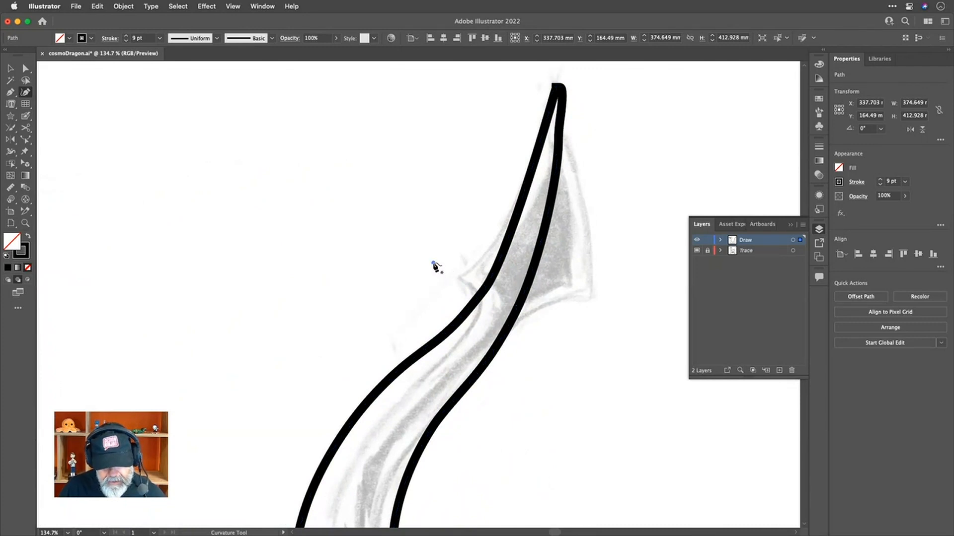
left_click(462, 273)
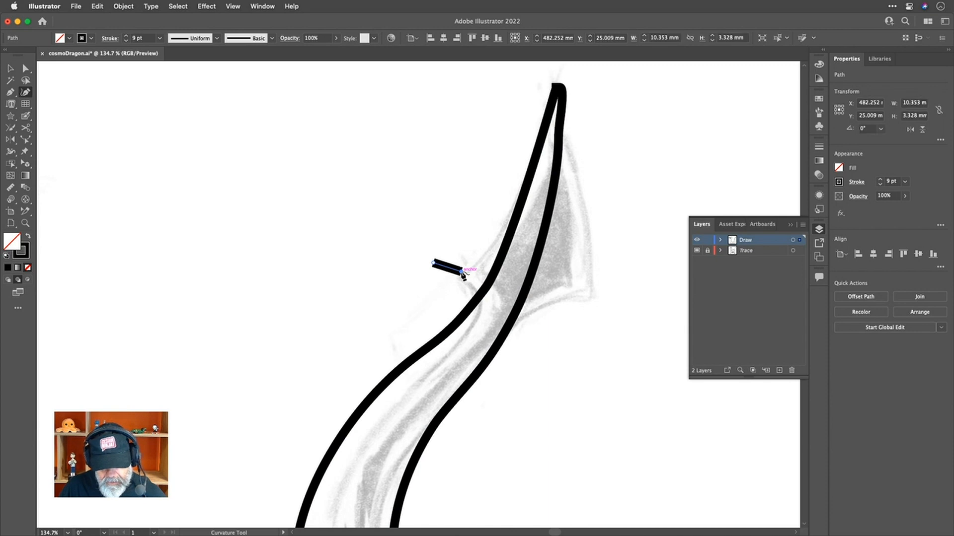
left_click(433, 303)
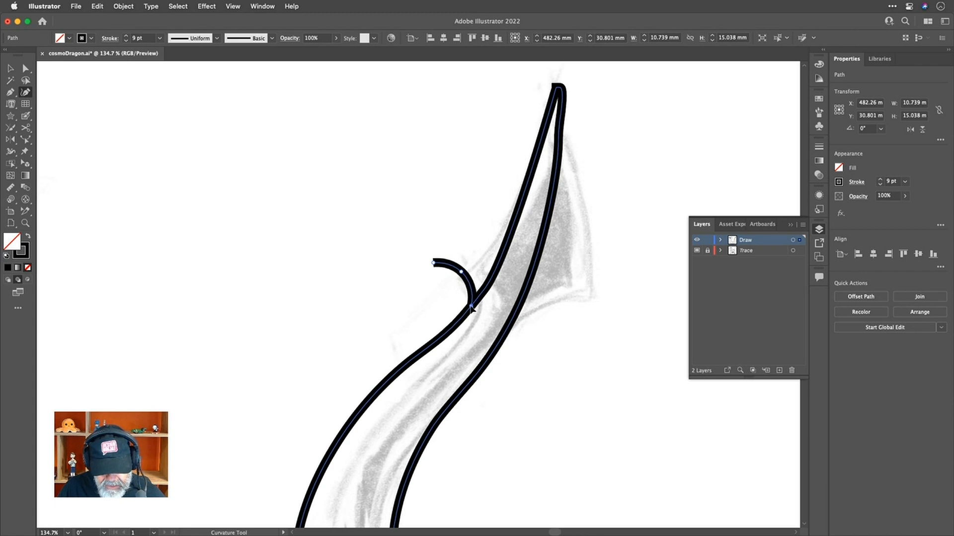
left_click(466, 310)
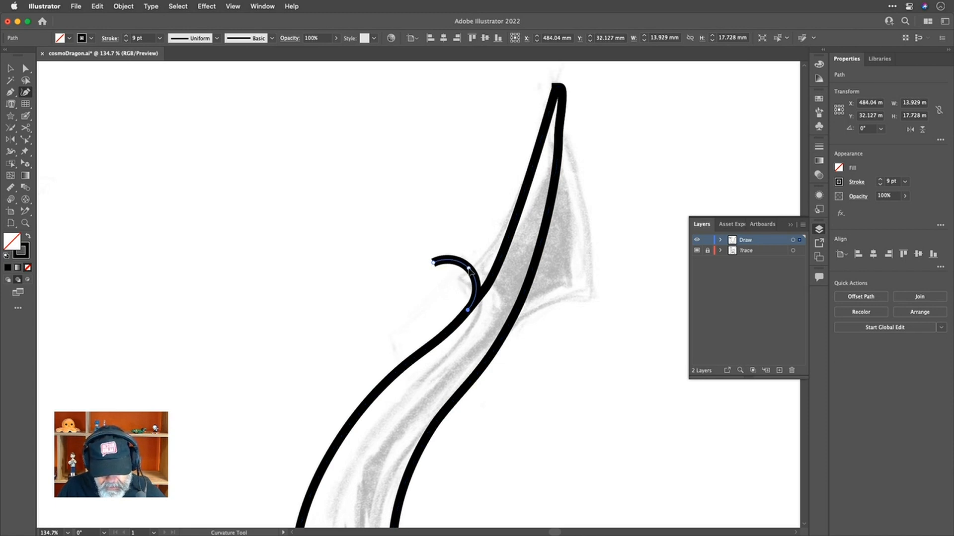
left_click_drag(462, 271, 467, 271)
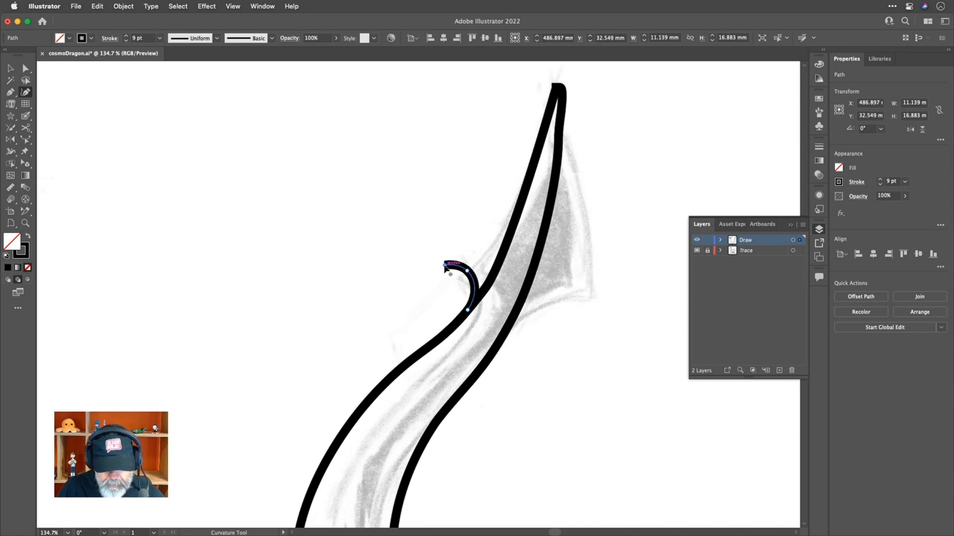
Continue the fin path from the barb's outer point as a sharp corner, curving up along the fin's inner edge
left_click(445, 265)
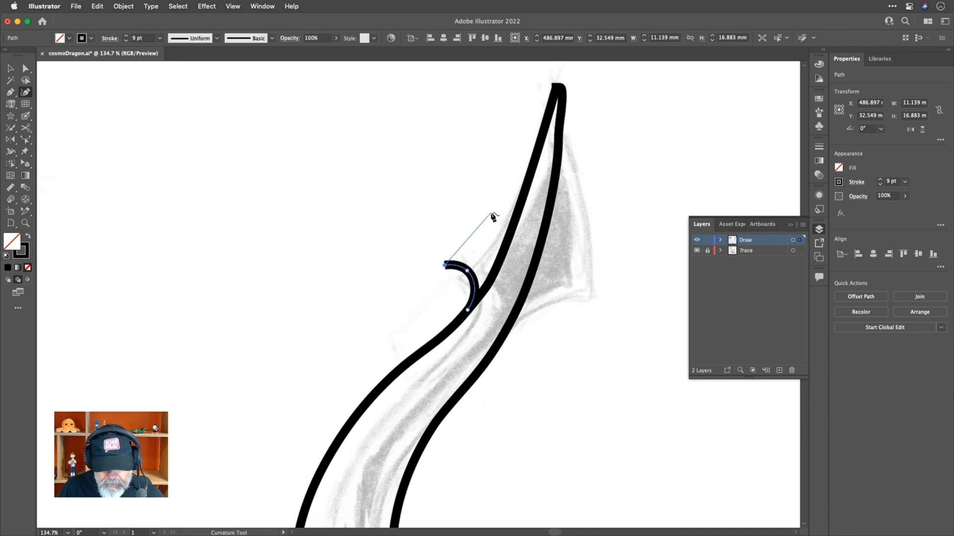
left_click(491, 213)
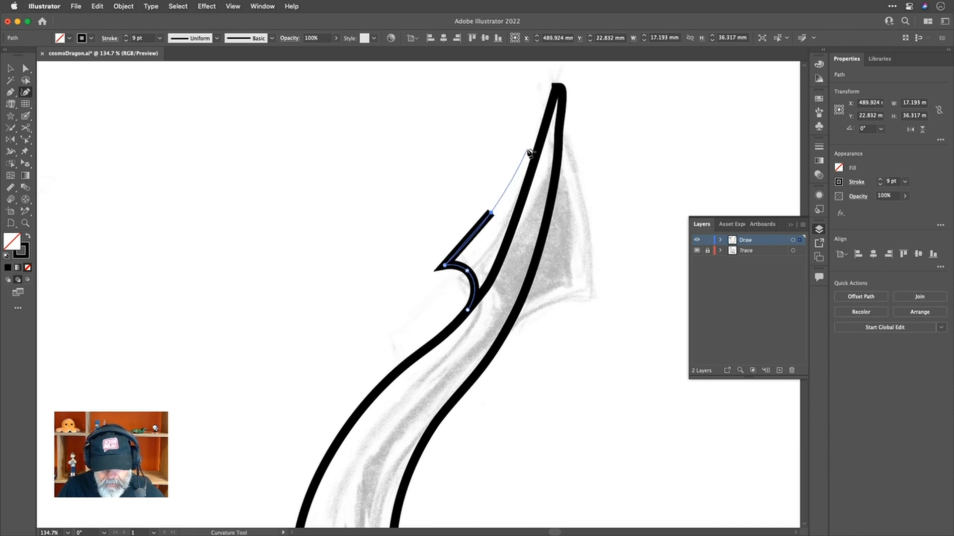
left_click(528, 155)
scroll(530, 153, "up", 2)
scroll(530, 152, "up", 3)
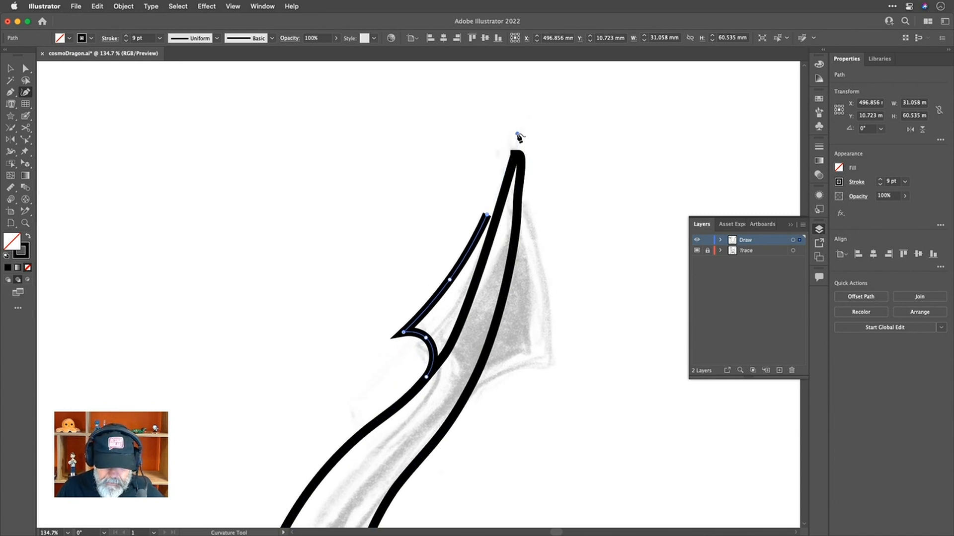
Nudge the upper anchor on the inner edge down slightly, extend the path to the fin's tip and round it over
left_click(516, 134)
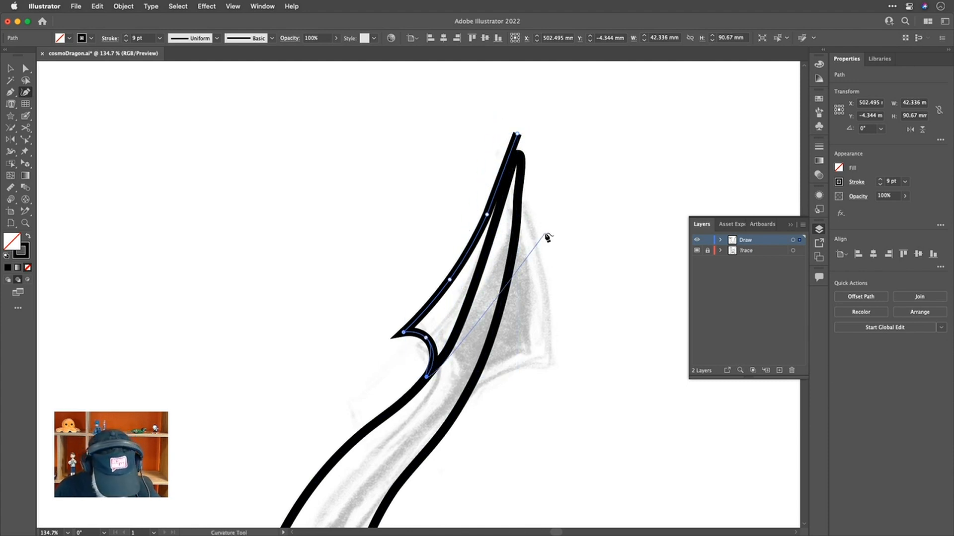
key("super+z")
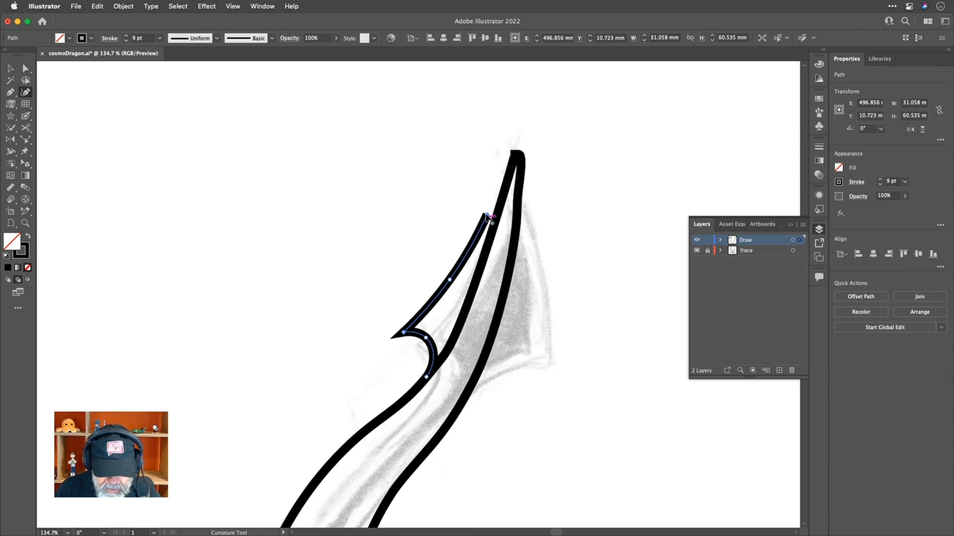
mouse_move(487, 215)
left_mouse_down()
mouse_move(468, 211)
mouse_move(485, 220)
left_mouse_up()
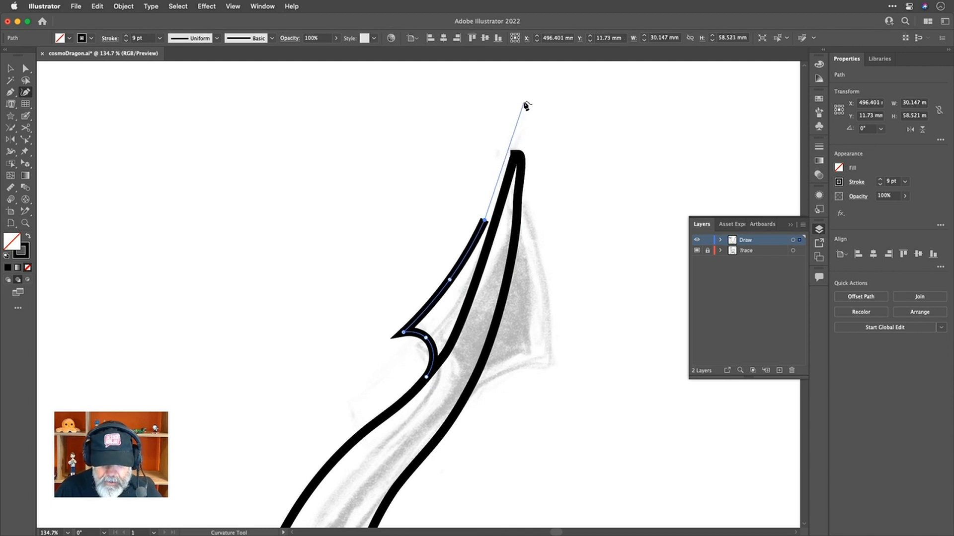
left_click(515, 133)
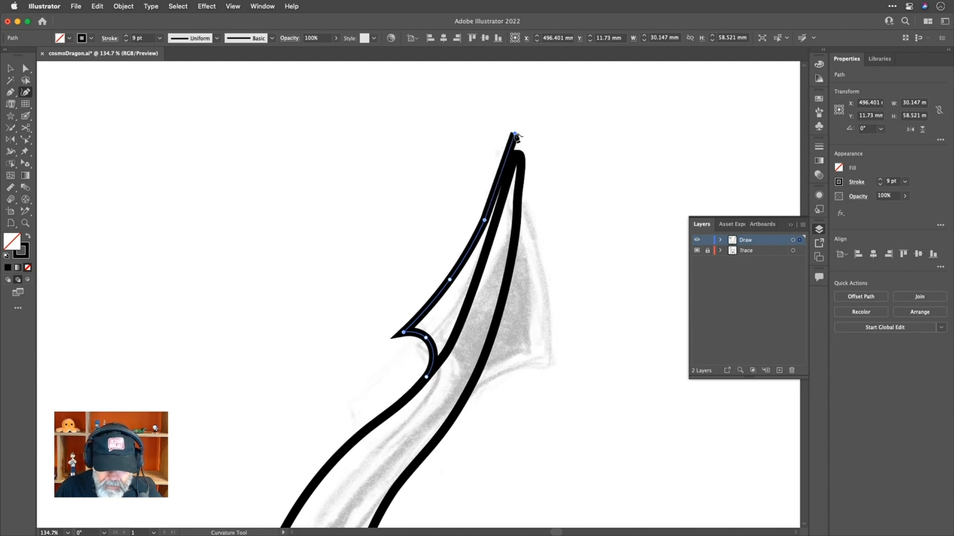
left_click_drag(515, 134, 518, 144)
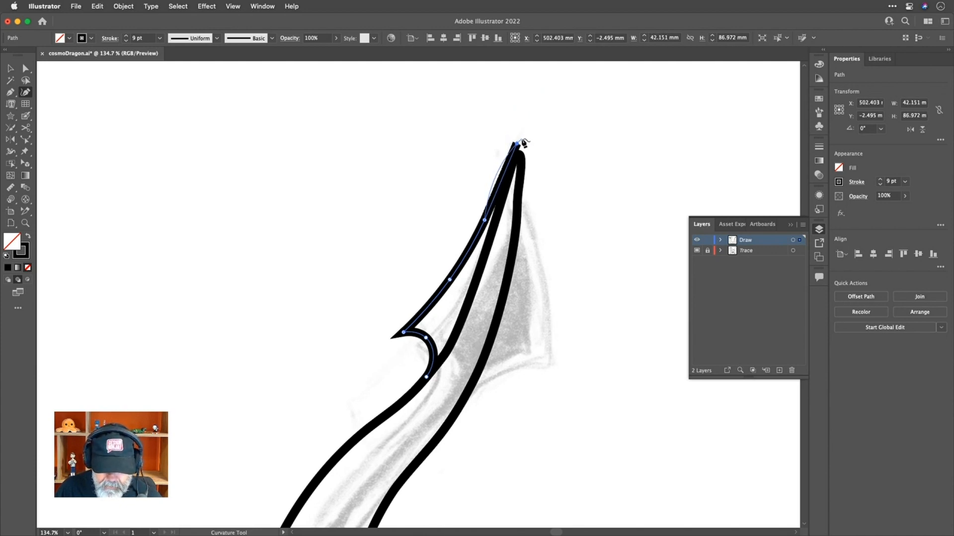
mouse_move(517, 144)
left_mouse_down()
mouse_move(520, 136)
mouse_move(546, 151)
mouse_move(527, 151)
left_mouse_up()
left_click(557, 156)
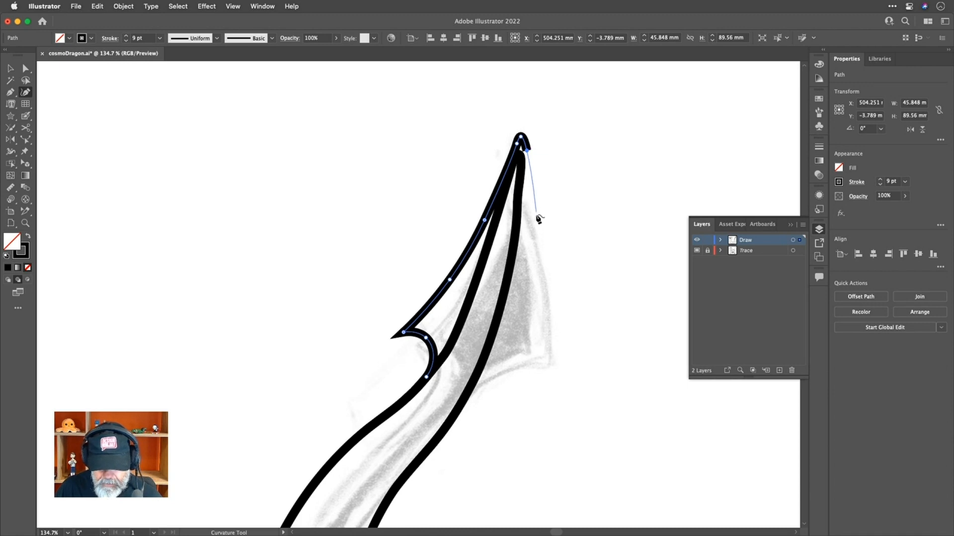
Trace the fin's outer edge from the tip down to its lower outer corner
right_click(541, 242)
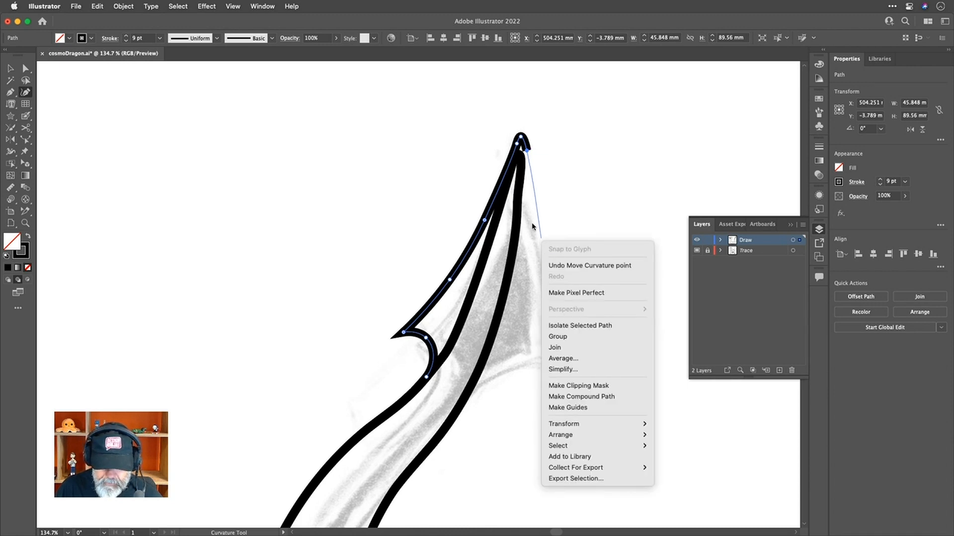
left_click(539, 234)
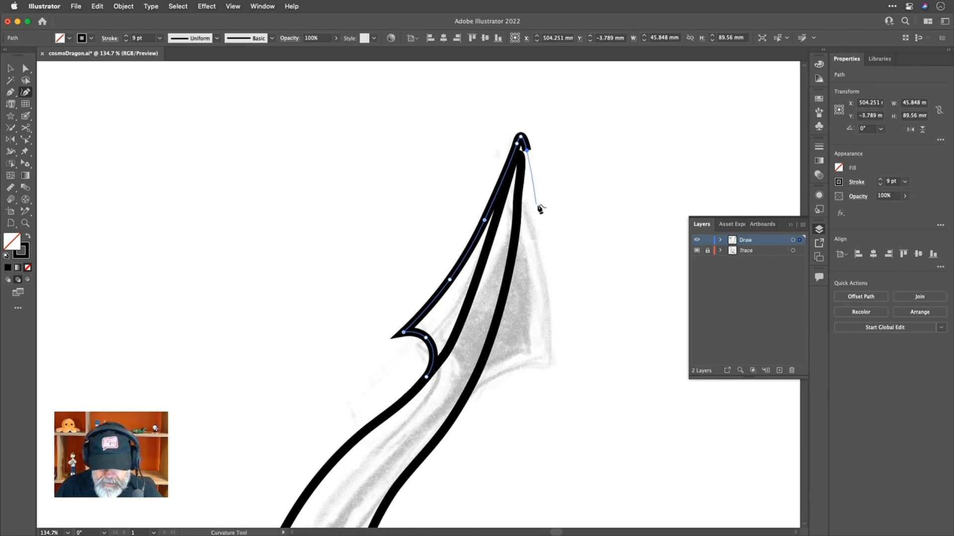
left_click(540, 216)
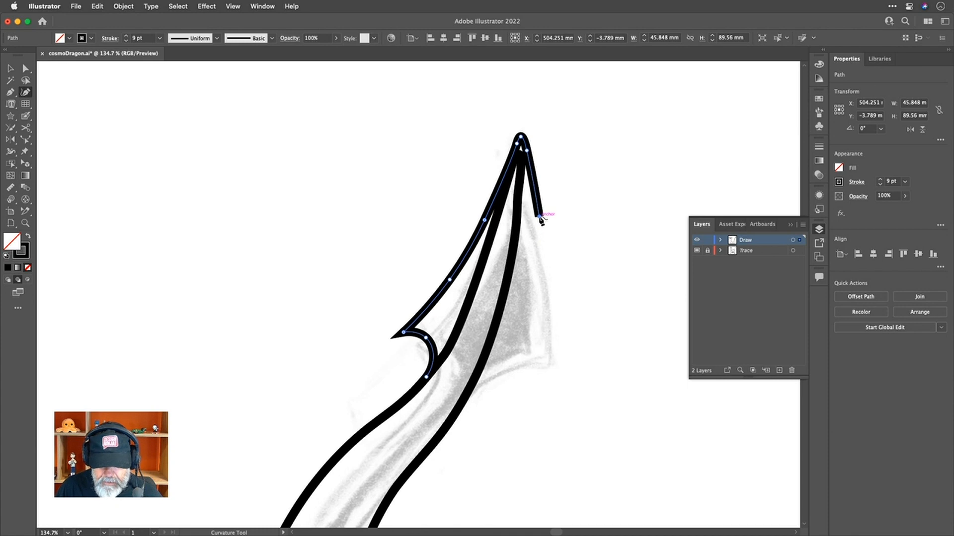
left_click(550, 289)
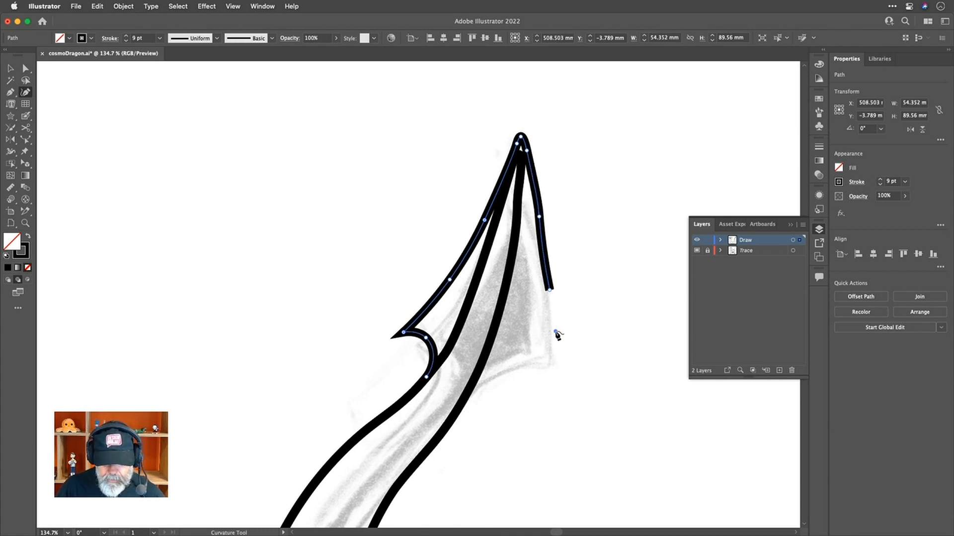
left_click(556, 332)
left_click(551, 360)
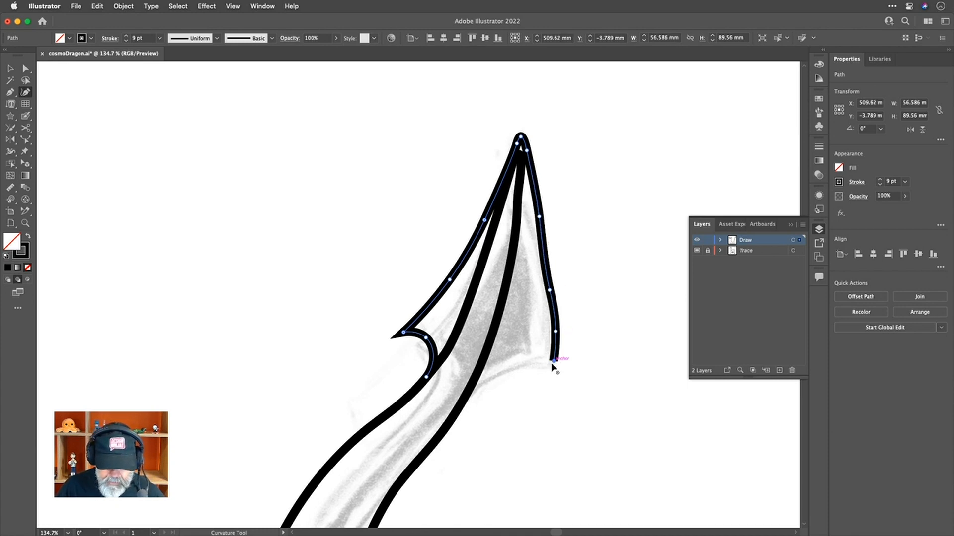
Round the fin's lower outer corner and carry the path along the underside back to the tail's edge
left_click(542, 367)
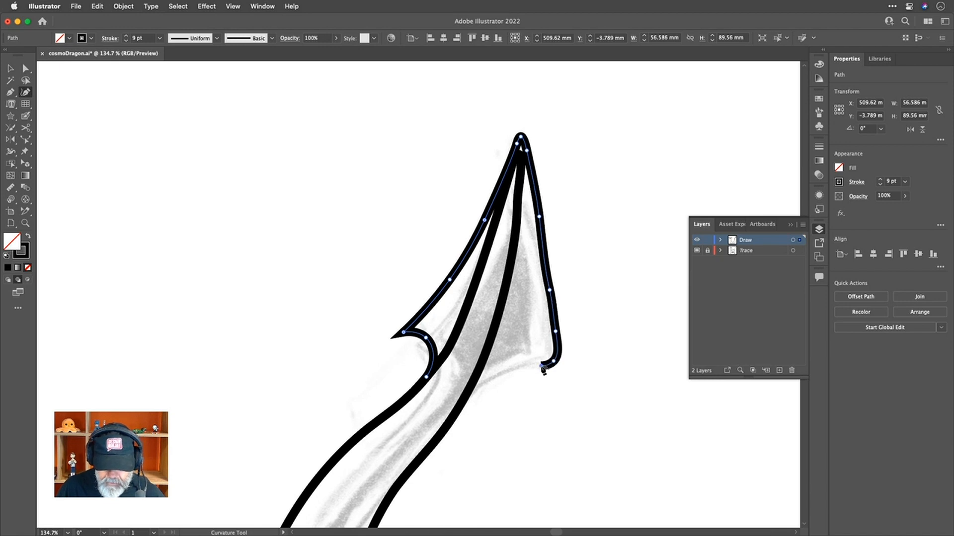
left_click(526, 364)
left_click(512, 369)
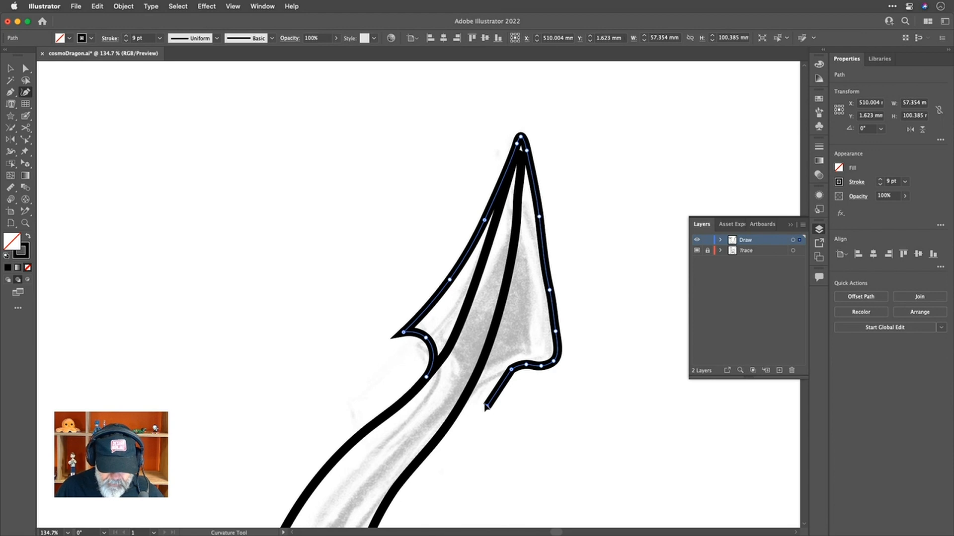
left_click(466, 395)
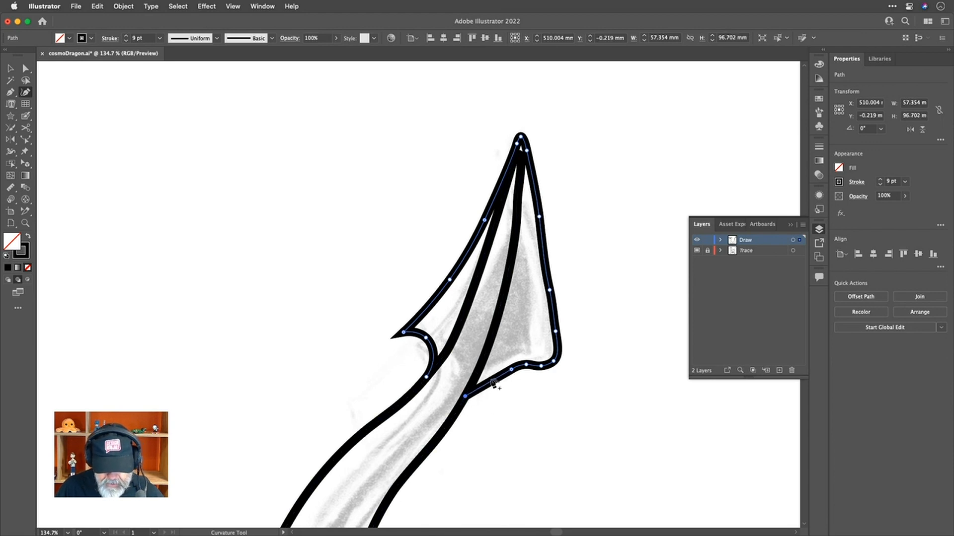
Smooth the fin's underside by reshaping it and deleting surplus anchors, round the opposite barb's point, and deselect the path
left_click(493, 378)
left_click_drag(494, 378, 513, 366)
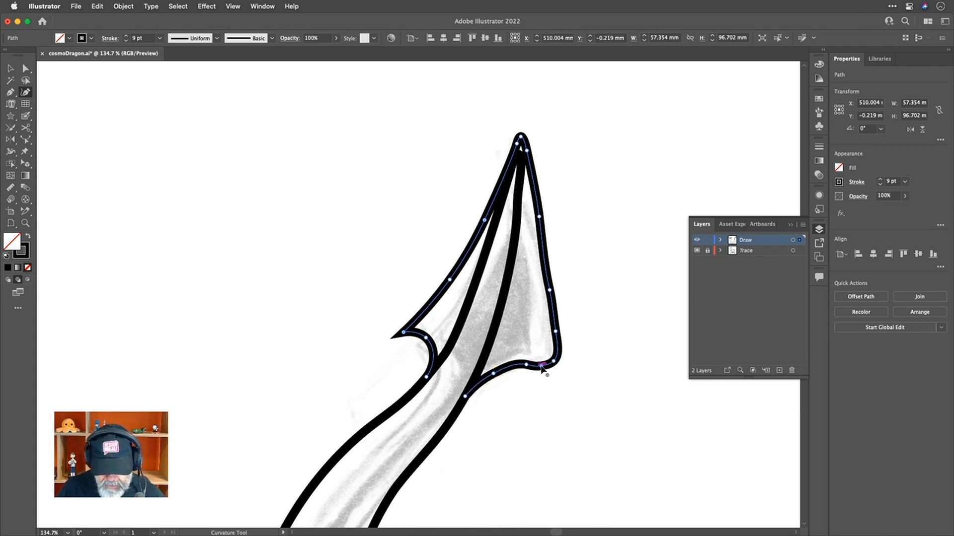
key("Delete")
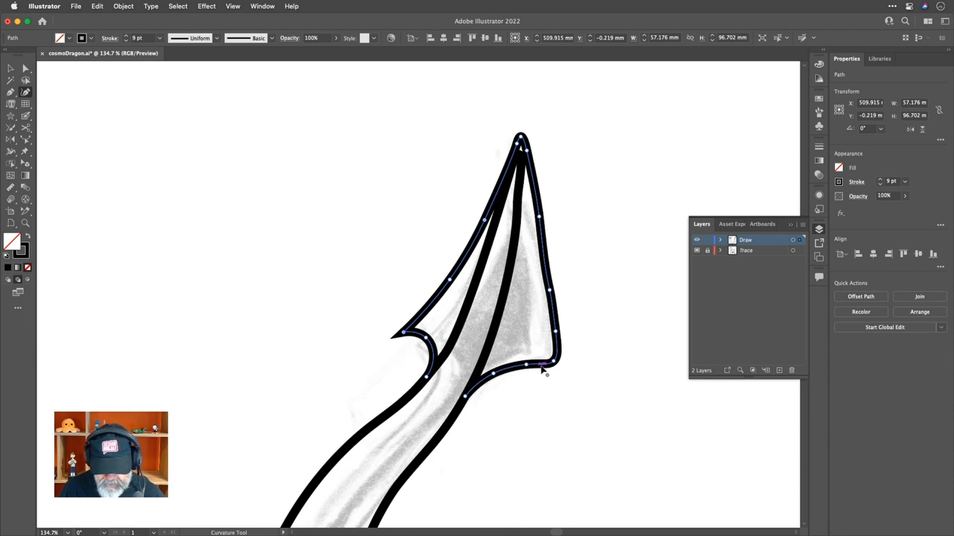
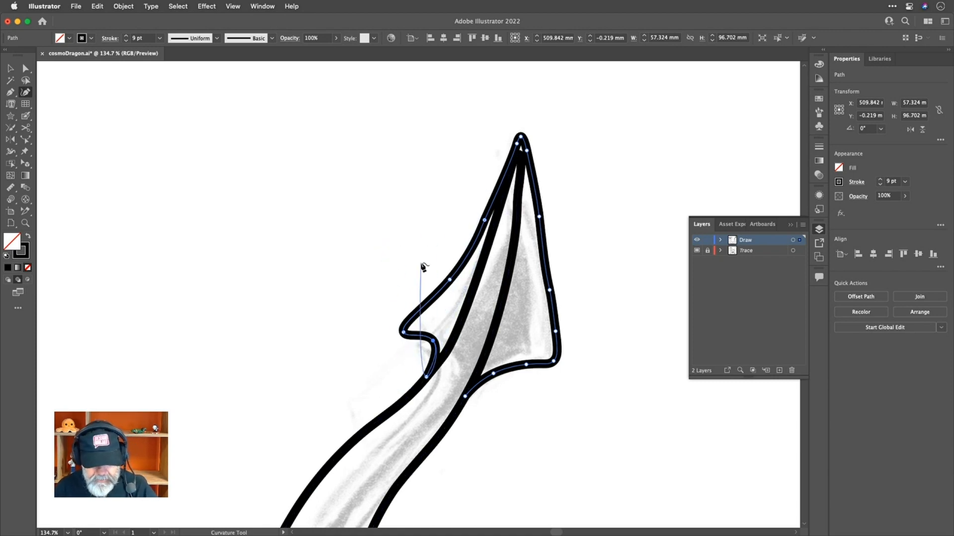
key("v")
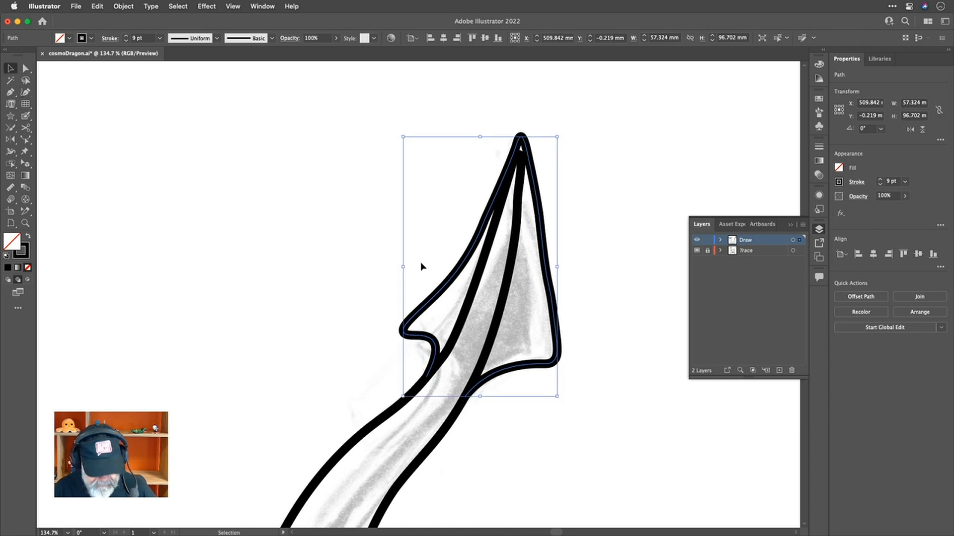
left_click(321, 246)
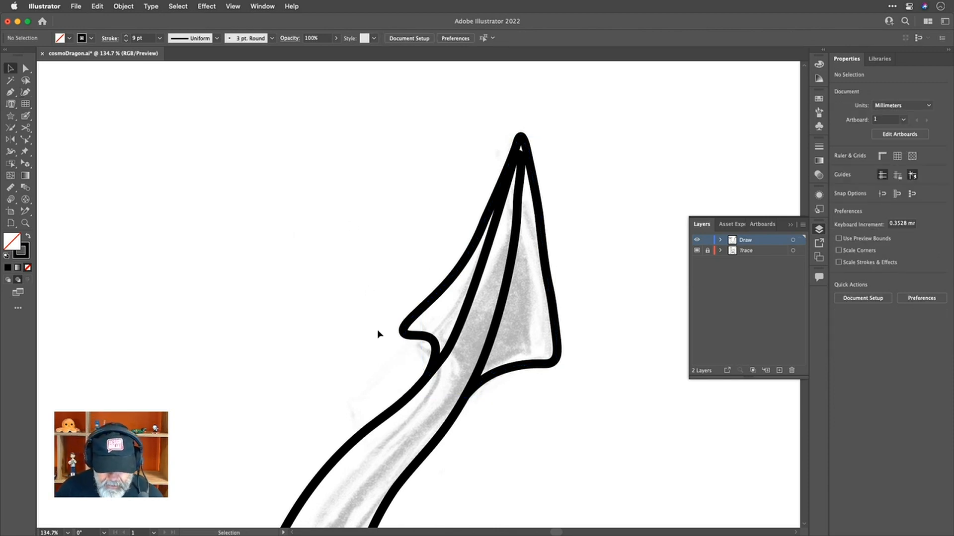
Cut the tail outline on both sides just below the fin with the Scissors tool, and delete the tail piece inside the fin
left_click(449, 354)
key("c")
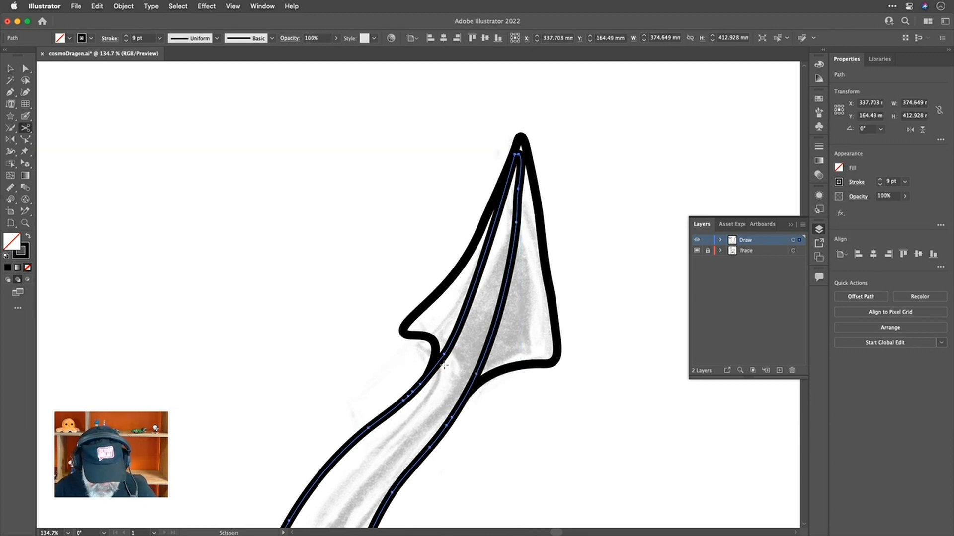
left_click(421, 383)
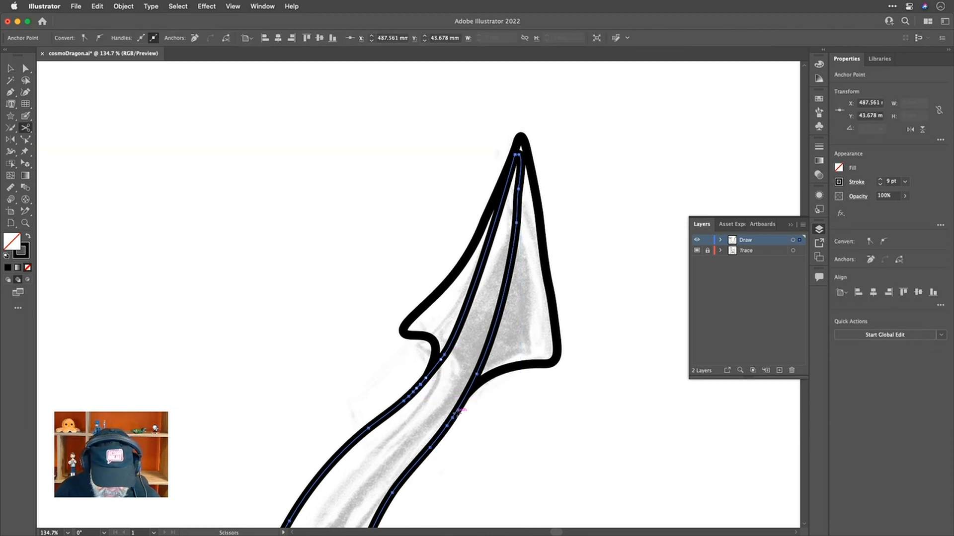
left_click(452, 418)
key("v")
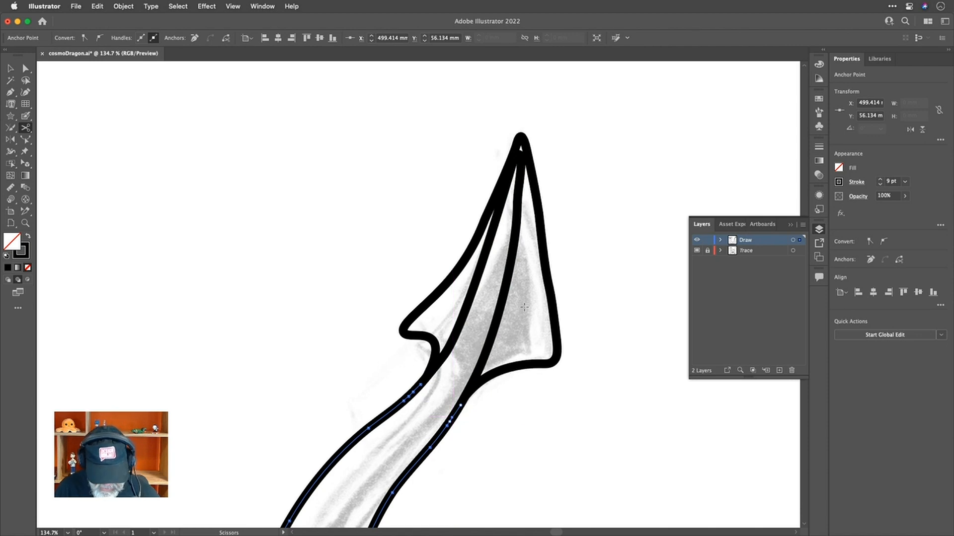
left_click(507, 288)
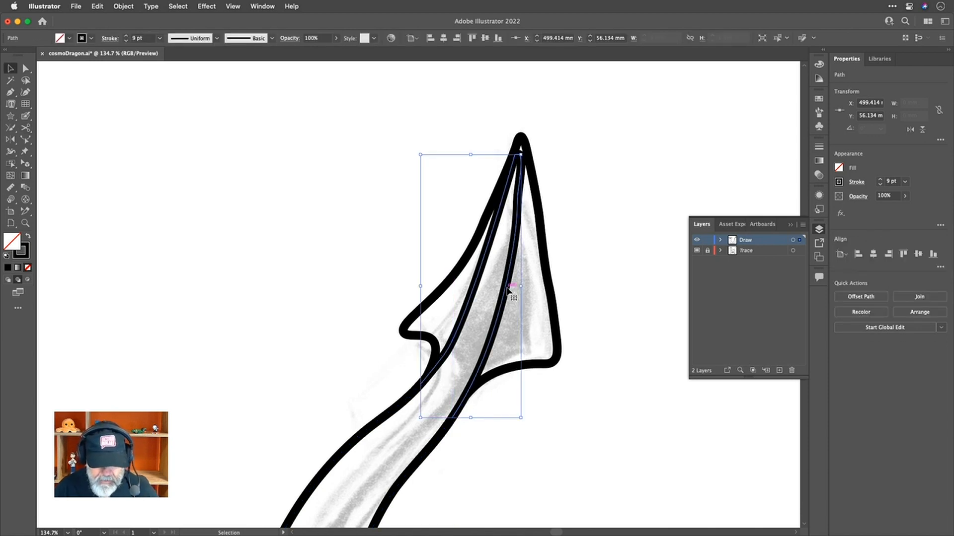
key("Delete")
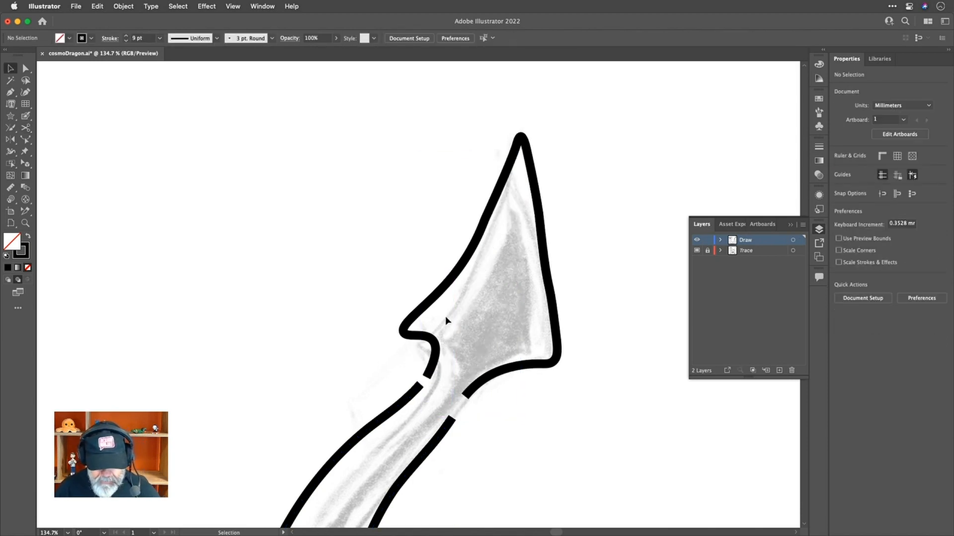
scroll(464, 415, "up", 4)
scroll(465, 413, "up", 4)
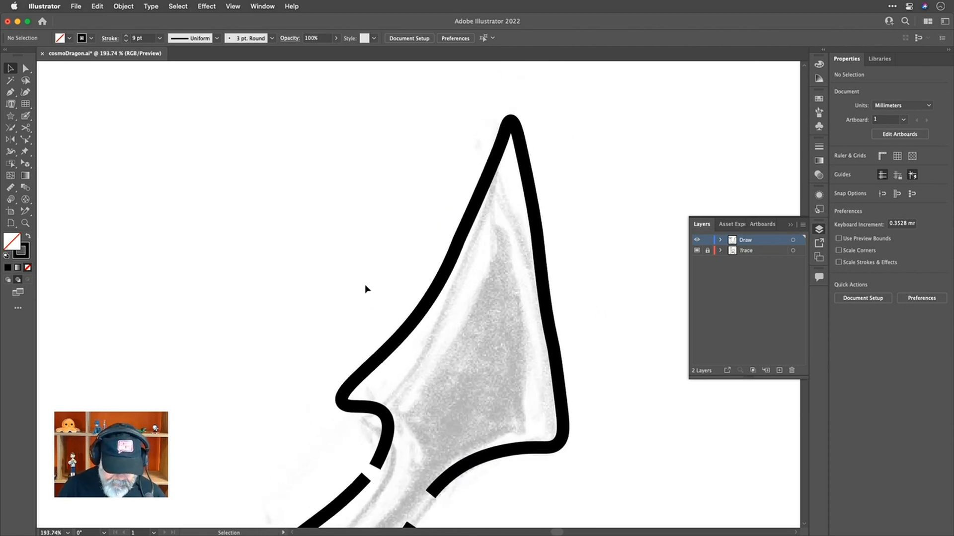
Smooth the fin's long edge above the barb by moving its two middle anchors with the Curvature tool, one towards the tip, one towards the barb
left_click(408, 331)
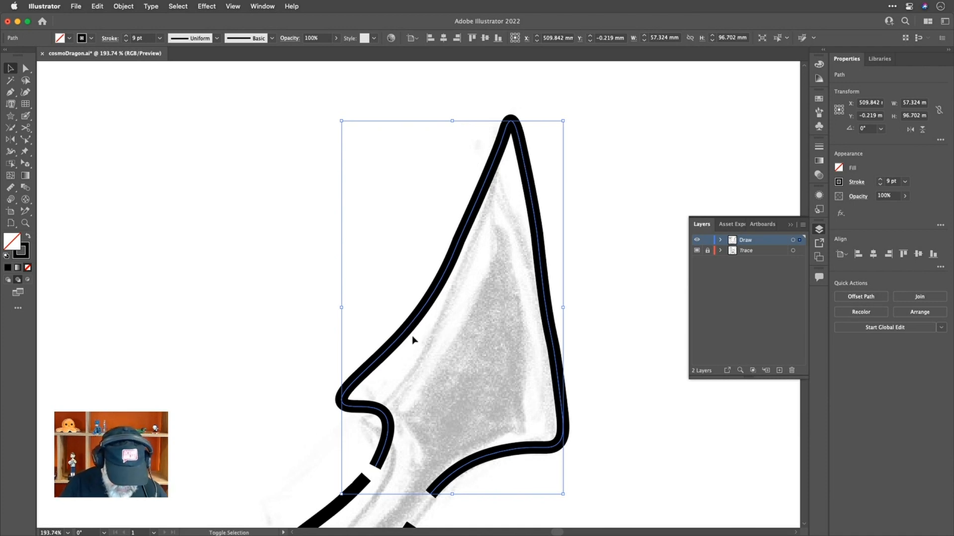
key("shift+grave")
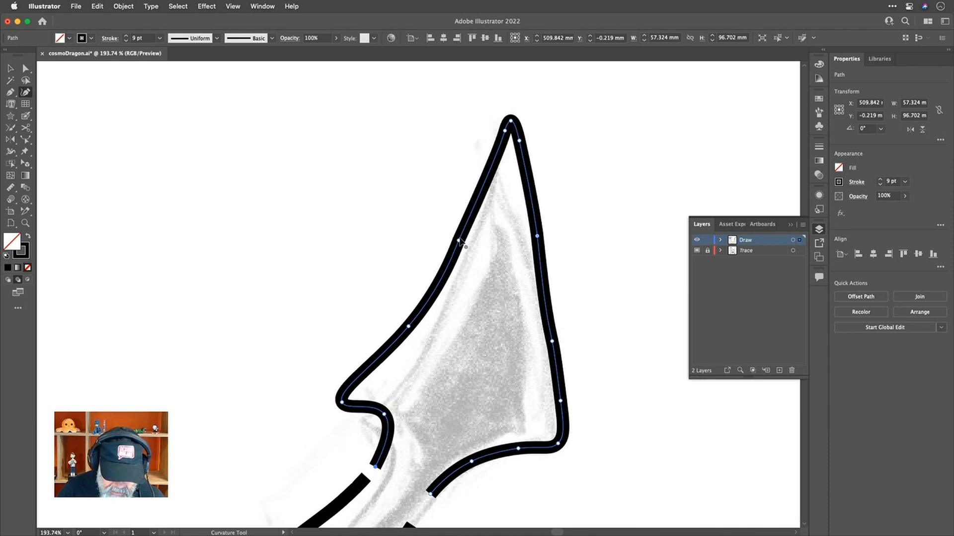
left_click_drag(461, 242, 496, 155)
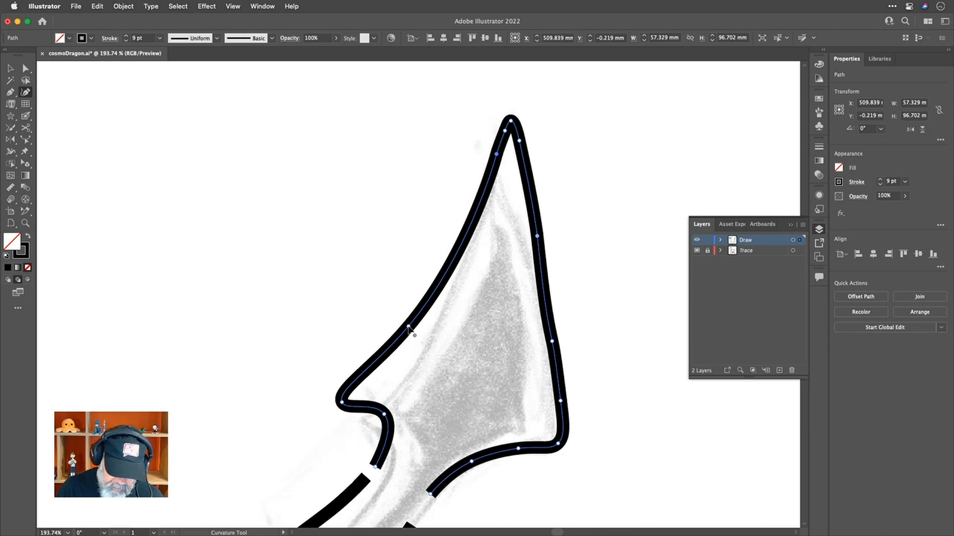
left_click_drag(407, 329, 390, 347)
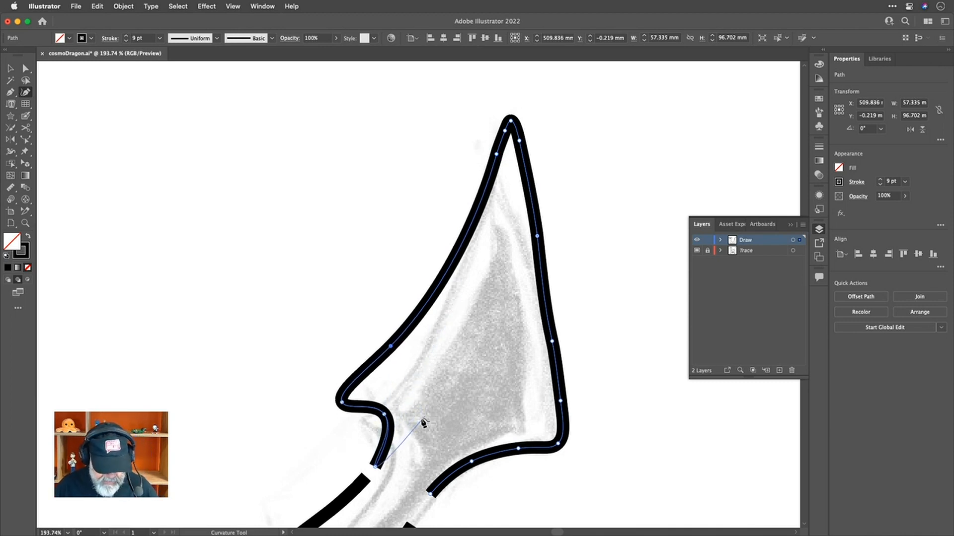
Extend the fin's open end below the barb with one anchor and connect it to the cut end of the tail outline
left_click(368, 478)
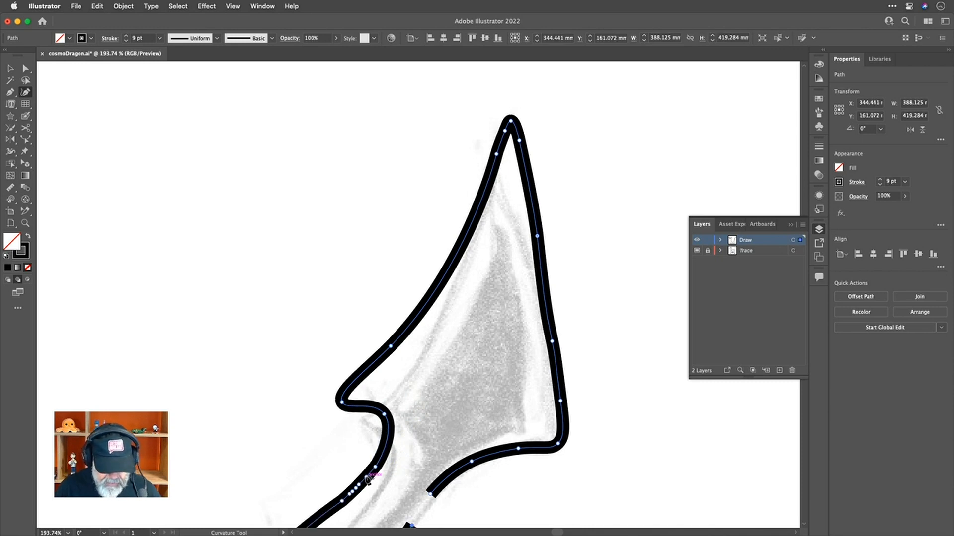
key("super+z")
scroll(367, 479, "down", 5)
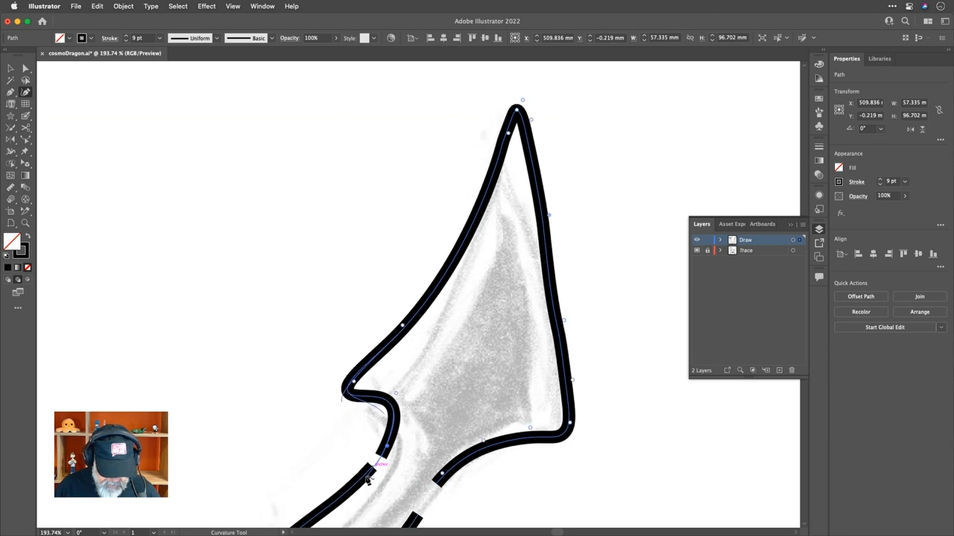
scroll(368, 480, "down", 3)
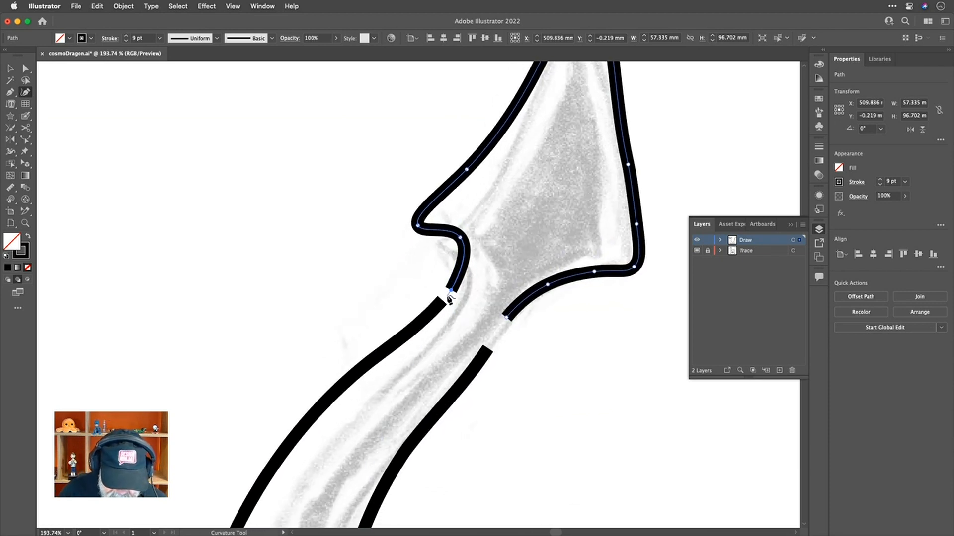
scroll(450, 299, "up", 5)
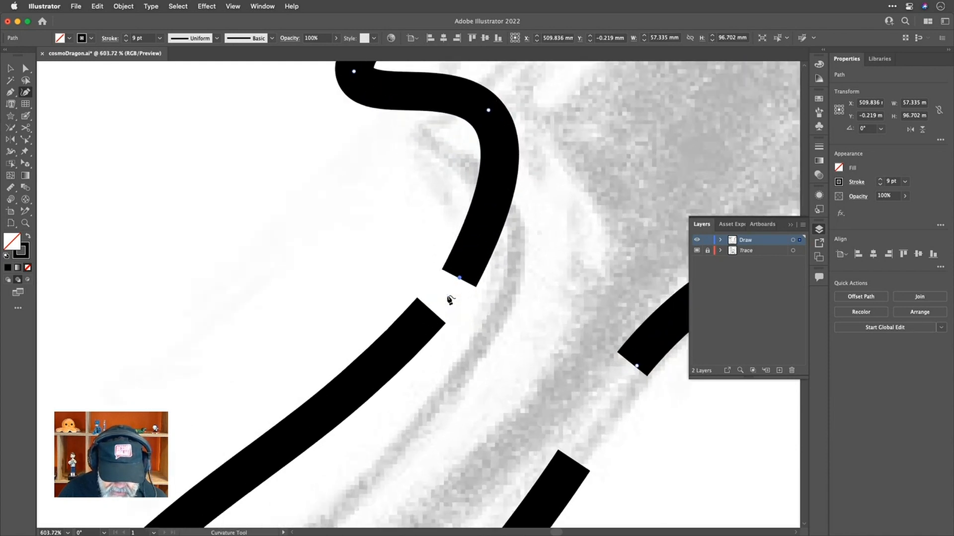
left_click(447, 299)
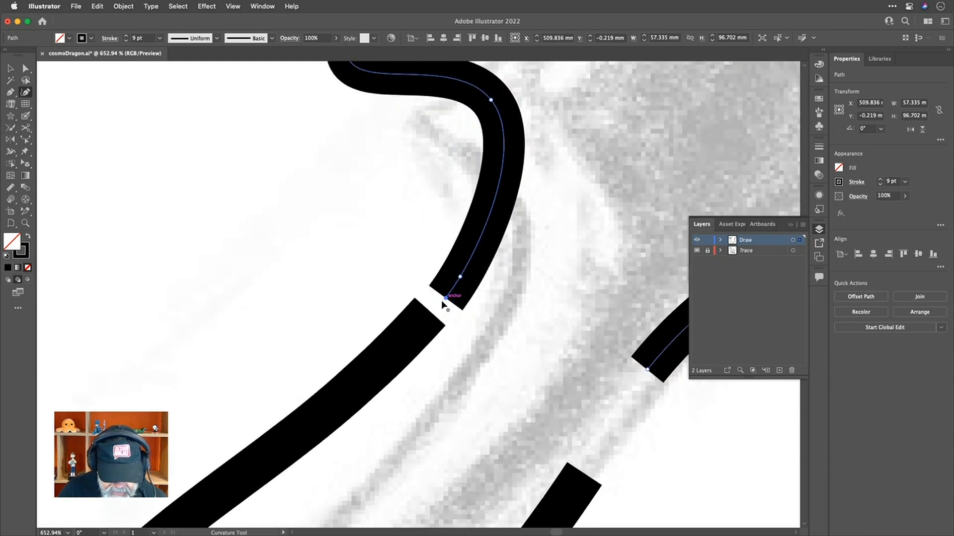
right_click(430, 315)
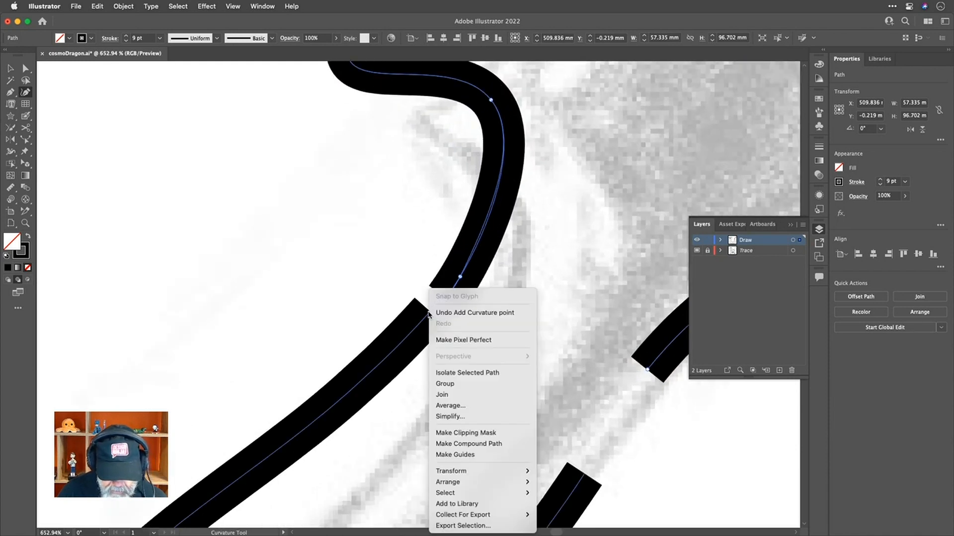
left_click(406, 315)
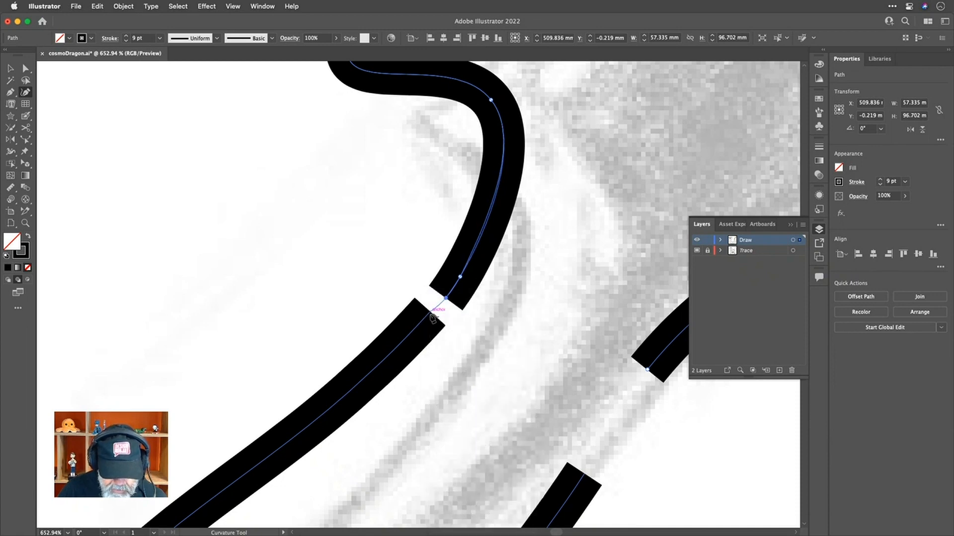
left_click(430, 312)
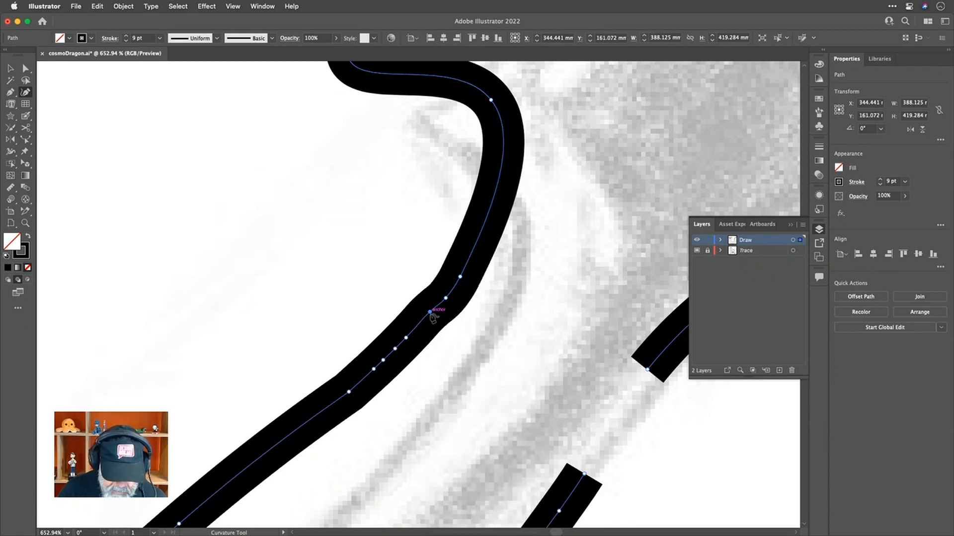
Smooth the new join below the barb by deleting surplus anchors, converting the corner anchor to a curve and respacing the remaining ones
key("Delete")
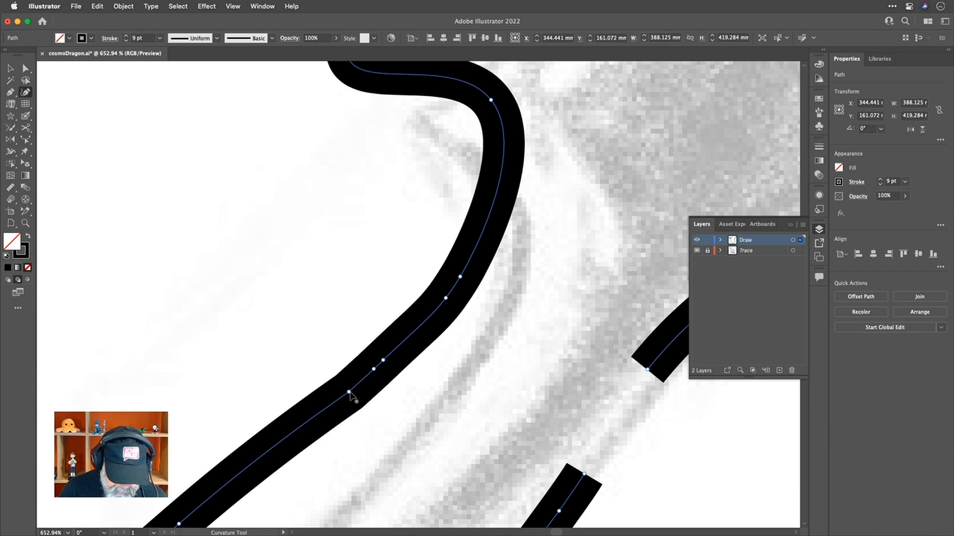
double_click(349, 391)
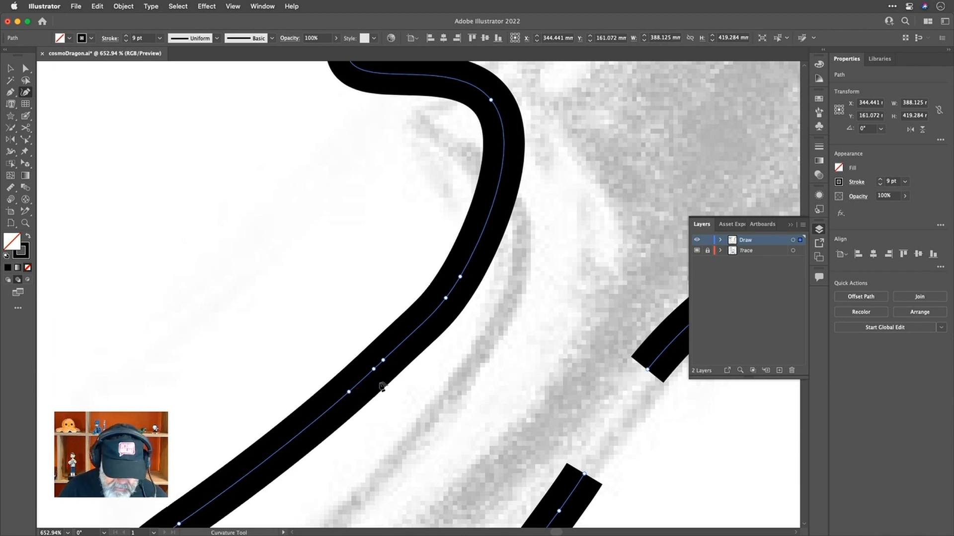
left_click_drag(384, 361, 408, 338)
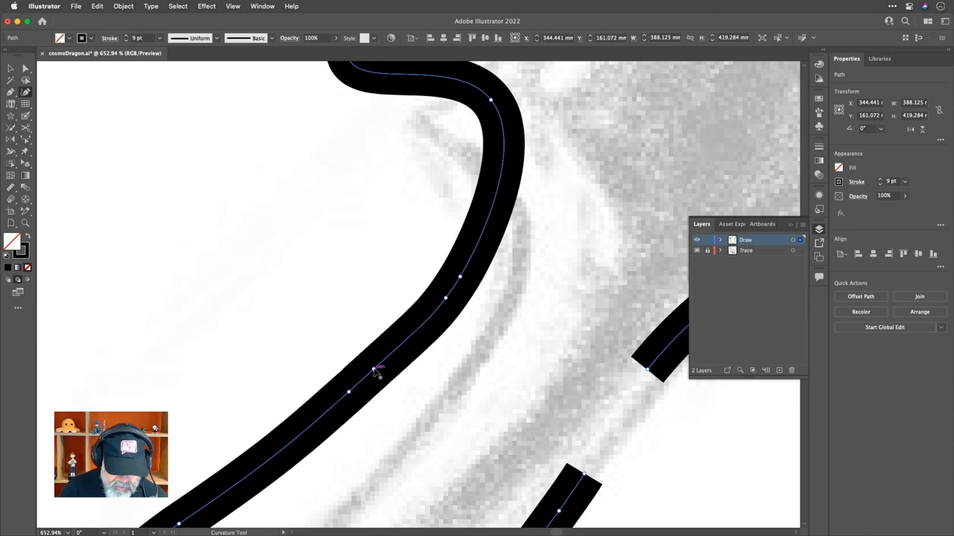
left_click_drag(374, 369, 392, 355)
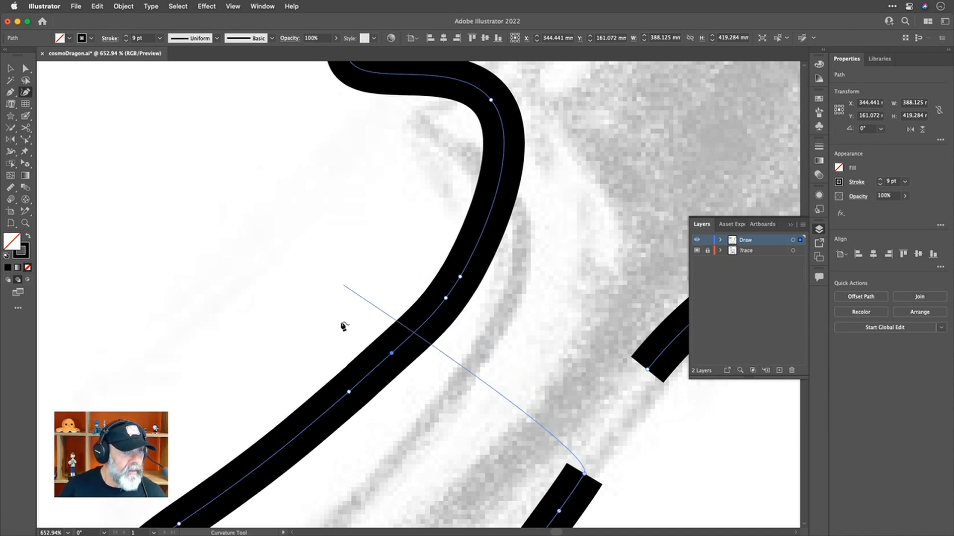
Connect the tail's other cut end to the end of the fin's underside, closing the dragon outline, and nudge the joining anchor
scroll(464, 351, "down", 3)
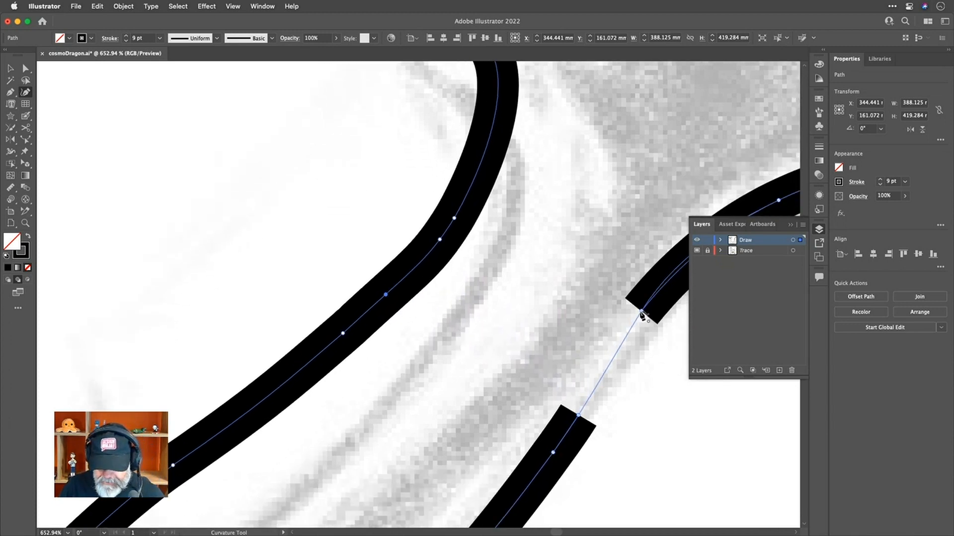
left_click(643, 313)
left_click_drag(642, 312, 647, 312)
Reshape the fin's underside into a deeper curve by moving its anchors inward, and nudge the anchor in the notch below the barb
scroll(519, 361, "down", 6)
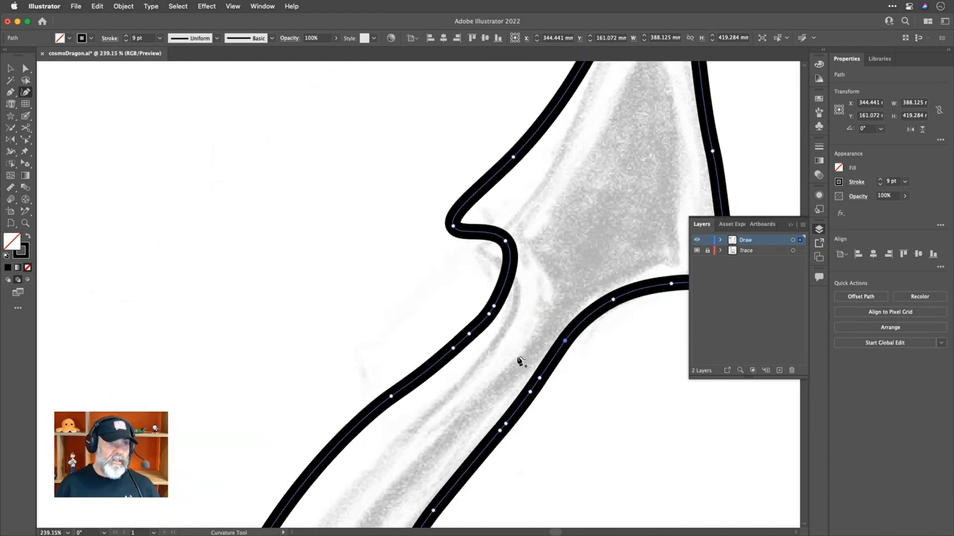
scroll(520, 362, "right", 5)
scroll(520, 362, "up", 3)
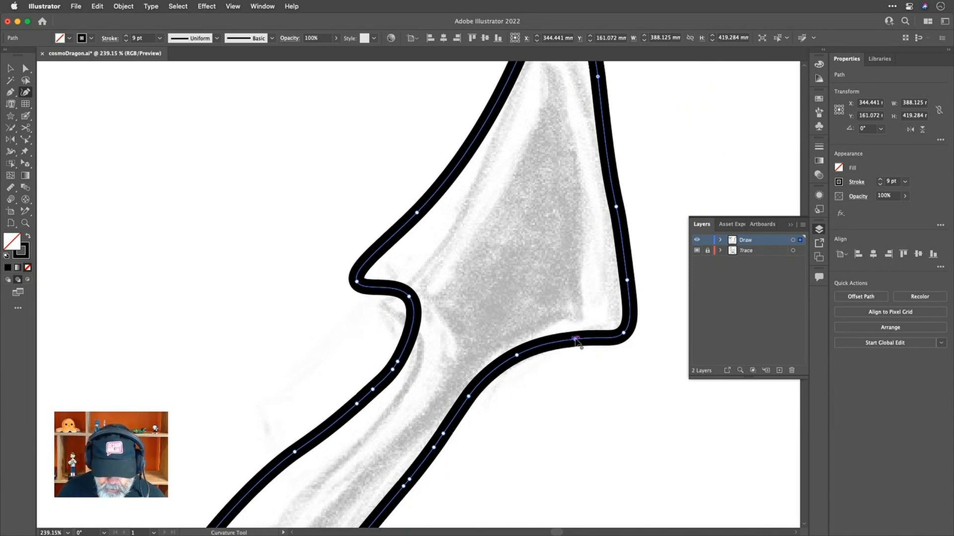
left_click_drag(574, 339, 540, 334)
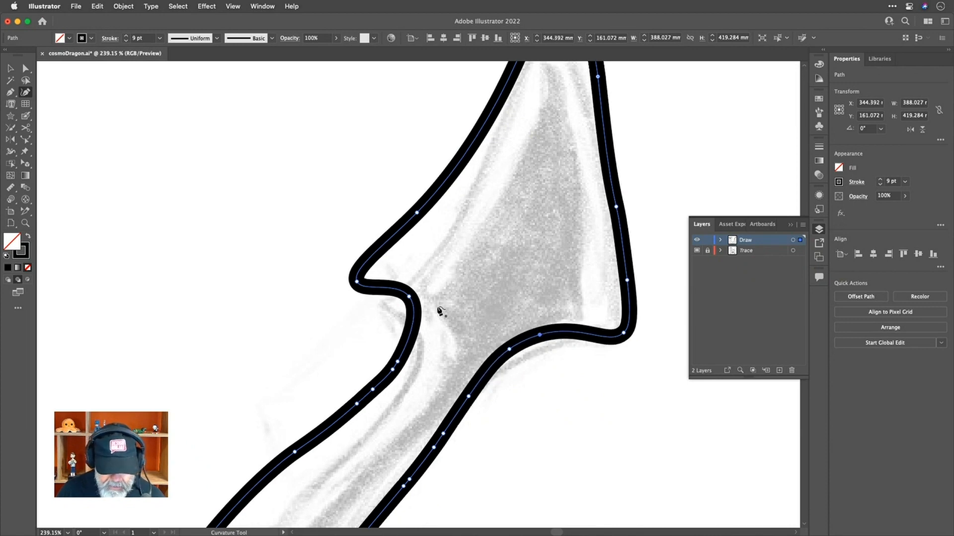
left_click_drag(411, 297, 415, 299)
Deselect the finished outline, fit the artboard in view, save the document and delete the stray anchor beside the tail
scroll(416, 300, "down", 5)
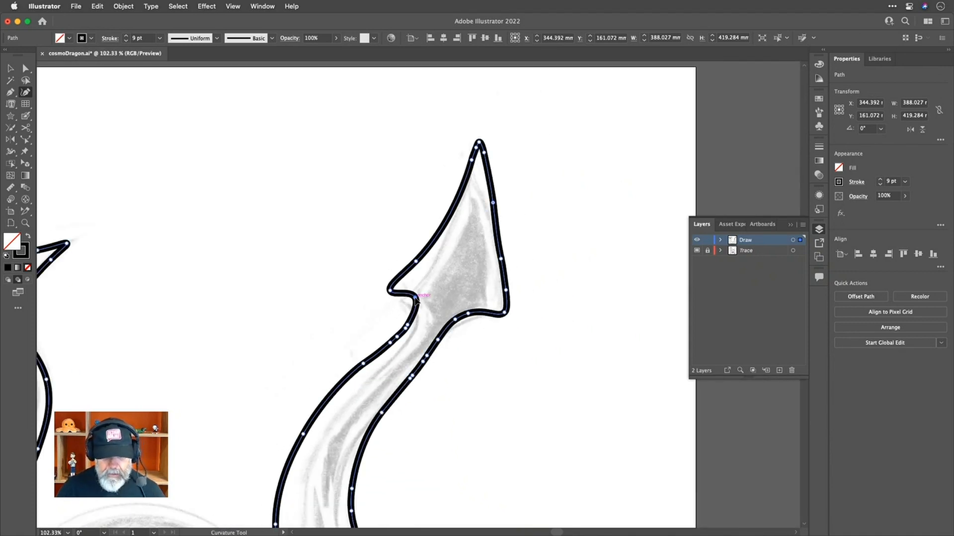
left_click(359, 338)
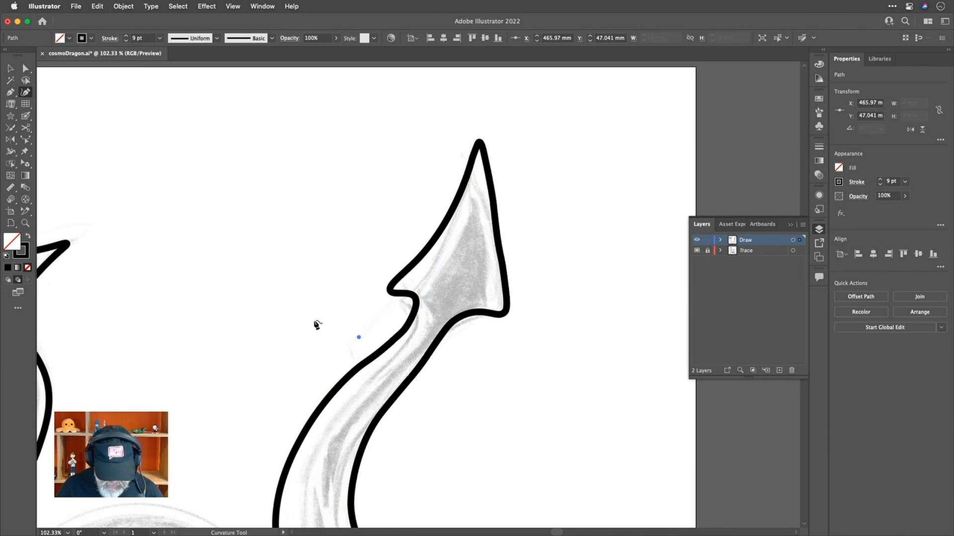
key("super+0")
key("super+s")
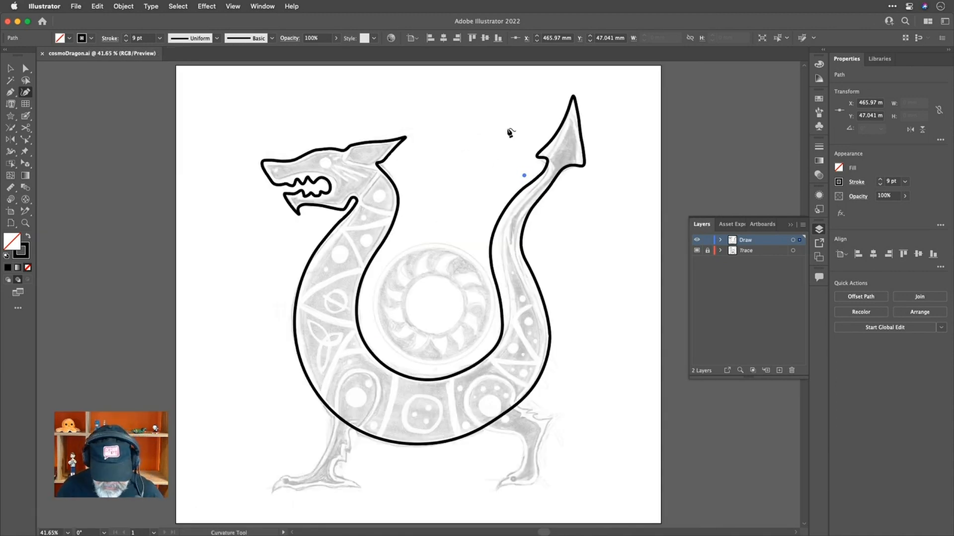
key("BackSpace")
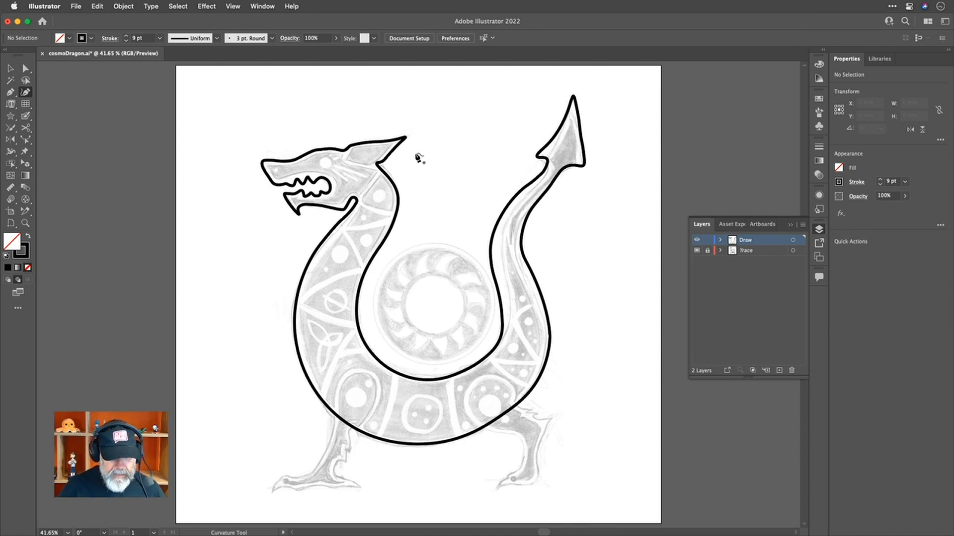
Offset the closed dragon outline inward by -6 mm with Miter joins to create an inner contour
scroll(392, 174, "up", 5)
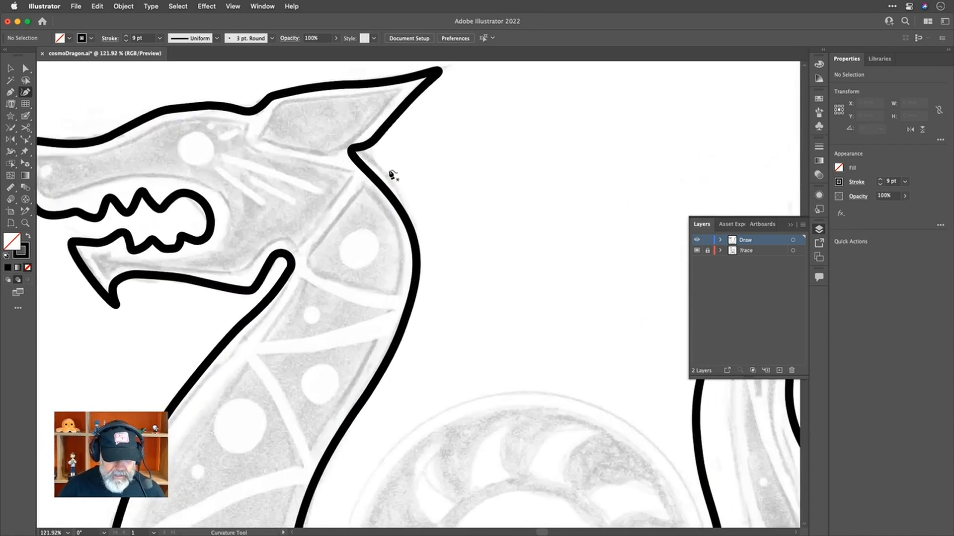
scroll(464, 139, "down", 4)
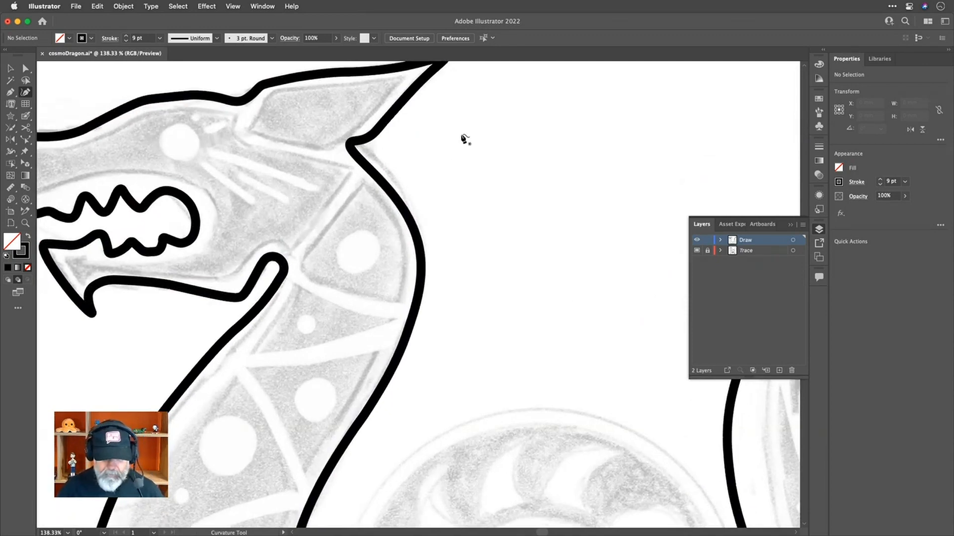
scroll(464, 139, "up", 2)
scroll(465, 139, "right", 2)
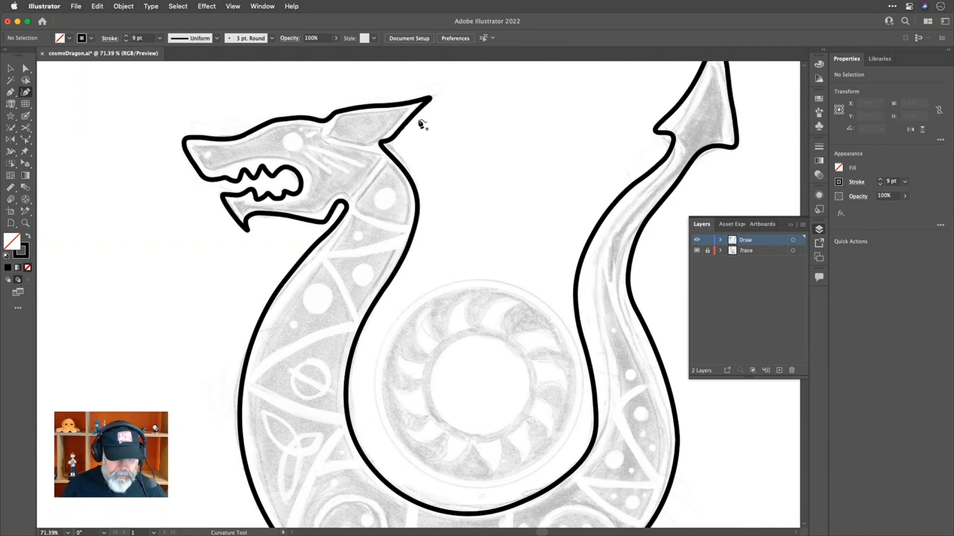
left_click(9, 68)
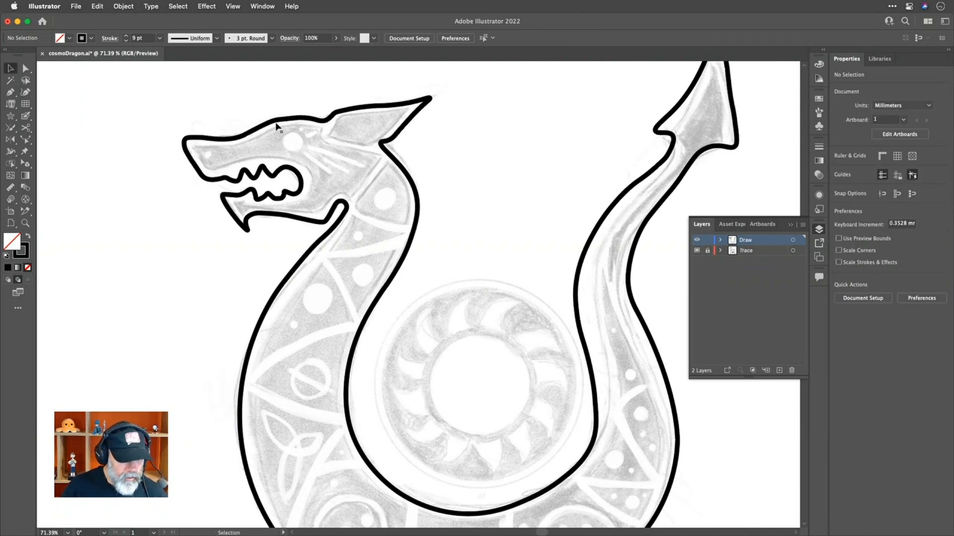
left_click(280, 123)
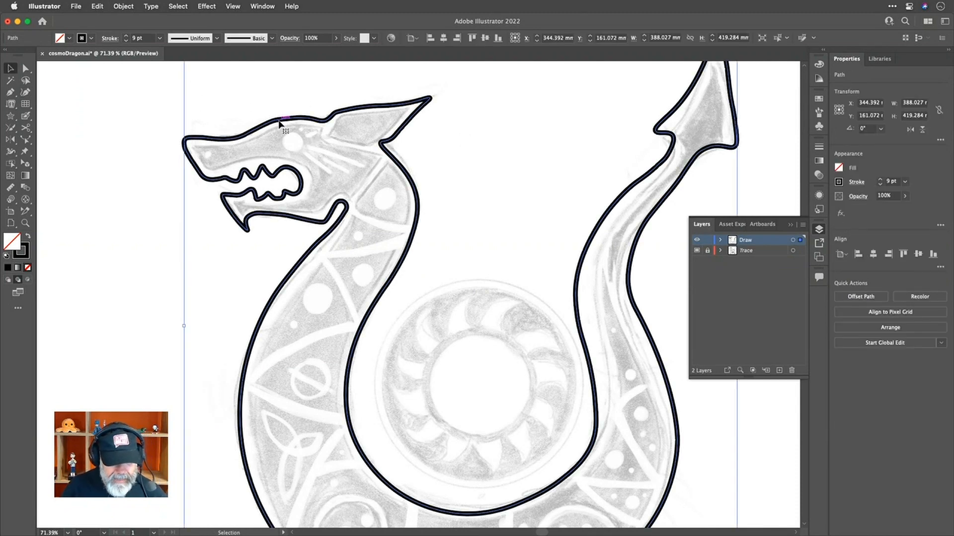
left_click(114, 7)
mouse_move(137, 283)
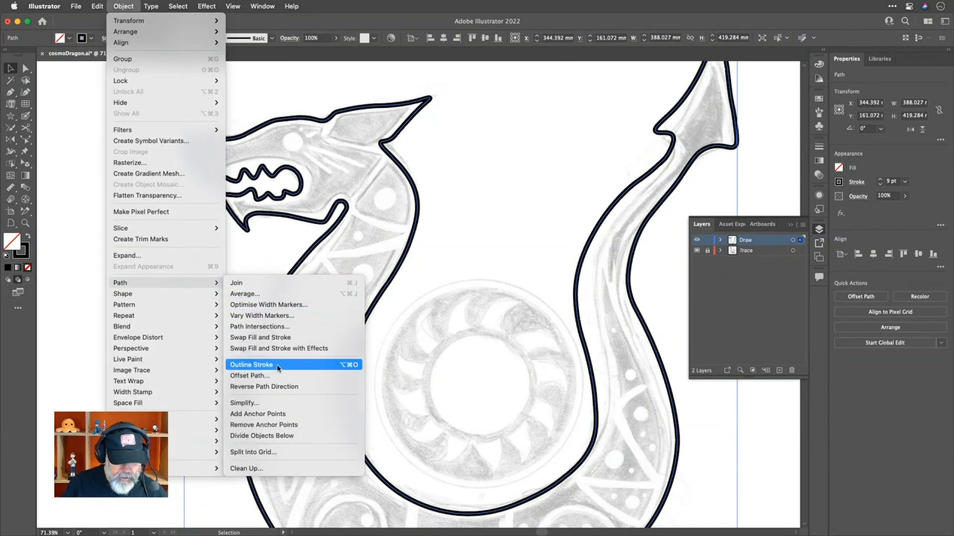
left_click(271, 376)
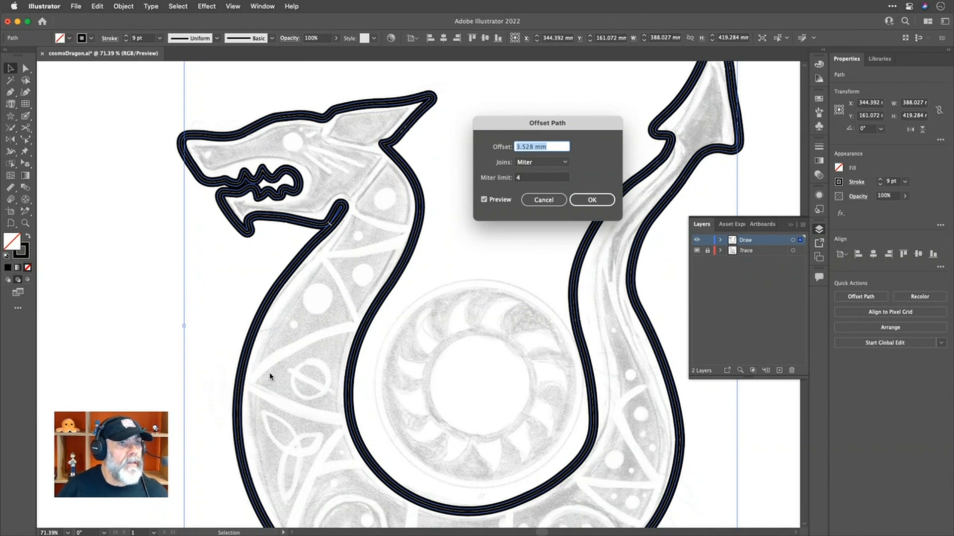
type("-6")
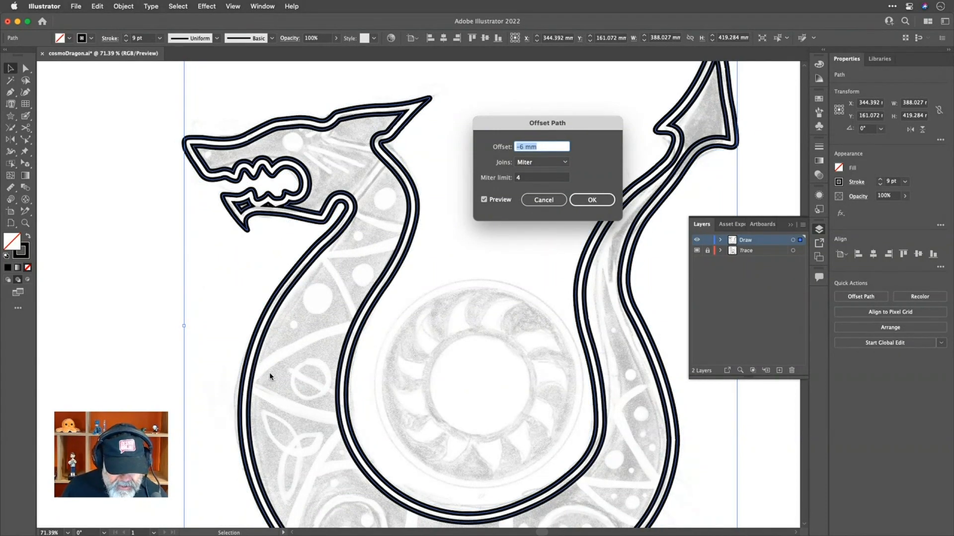
key("Down")
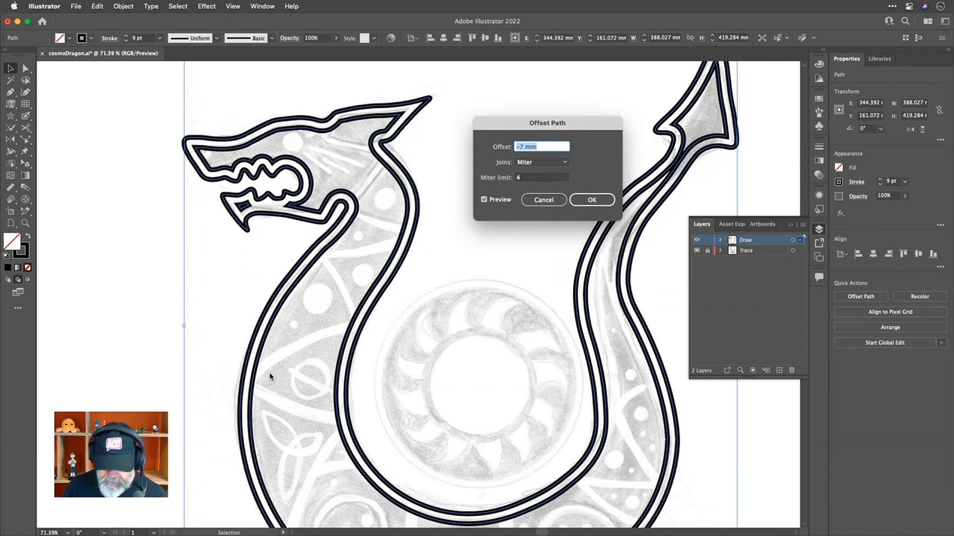
key("Up")
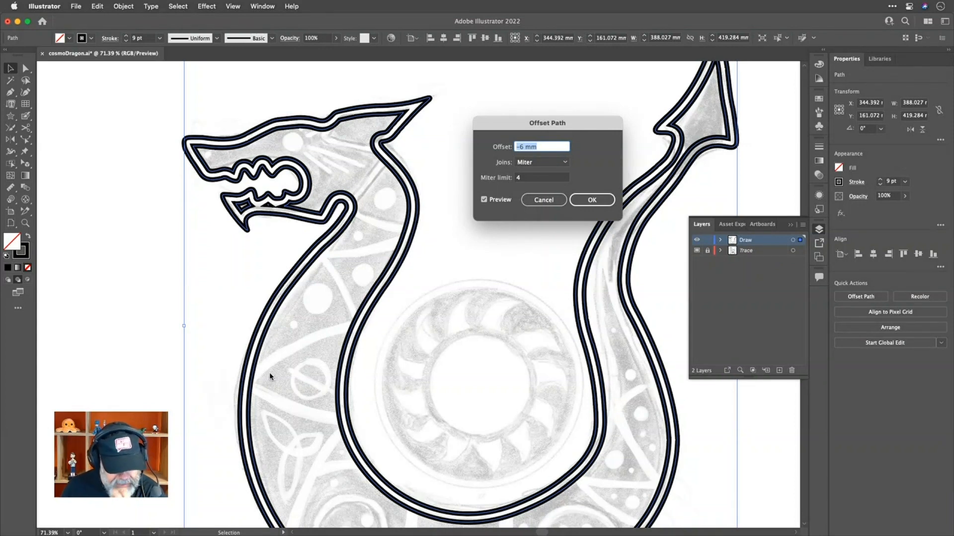
key("Return")
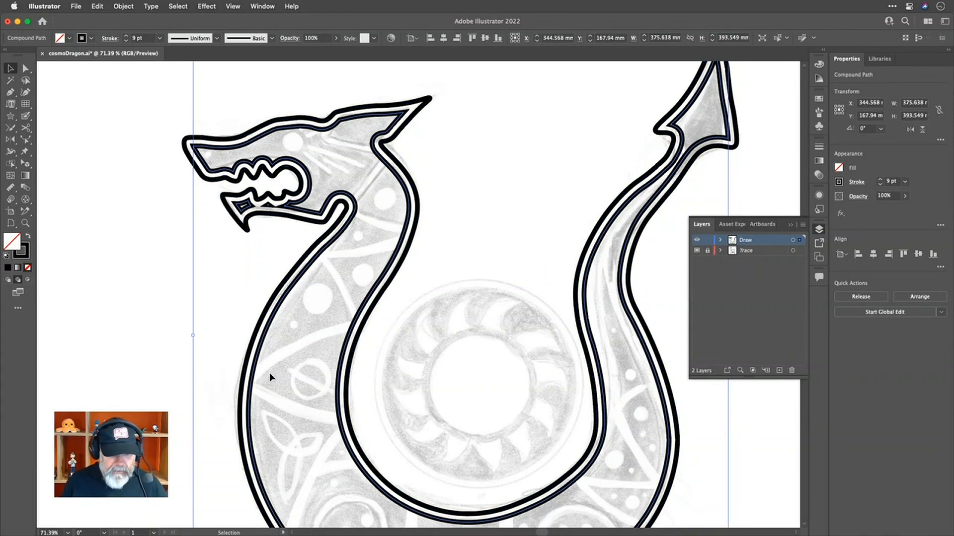
Delete the two leftover inner offset fragments from the dragon's lower jaw with the Group Selection tool
left_click(160, 232)
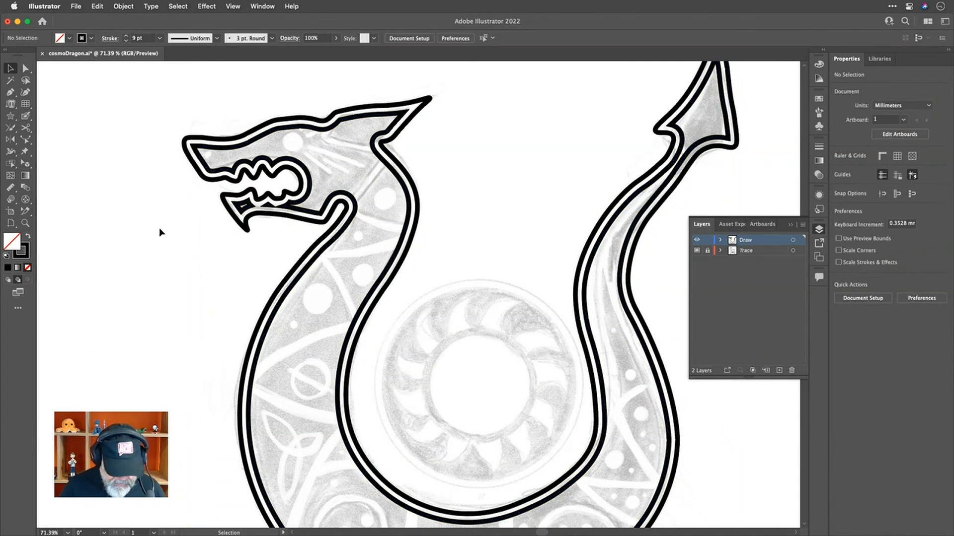
key("a")
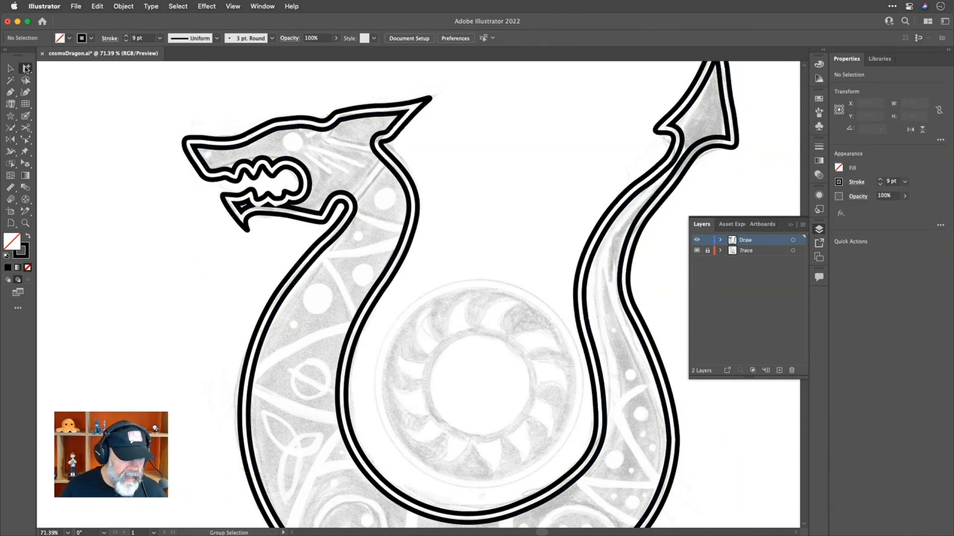
left_click_drag(26, 70, 70, 70)
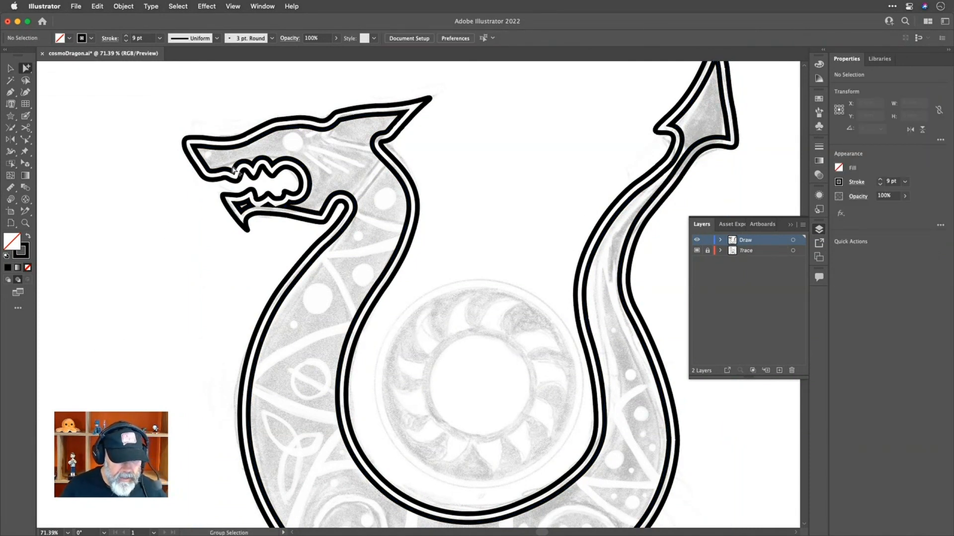
left_click(249, 203)
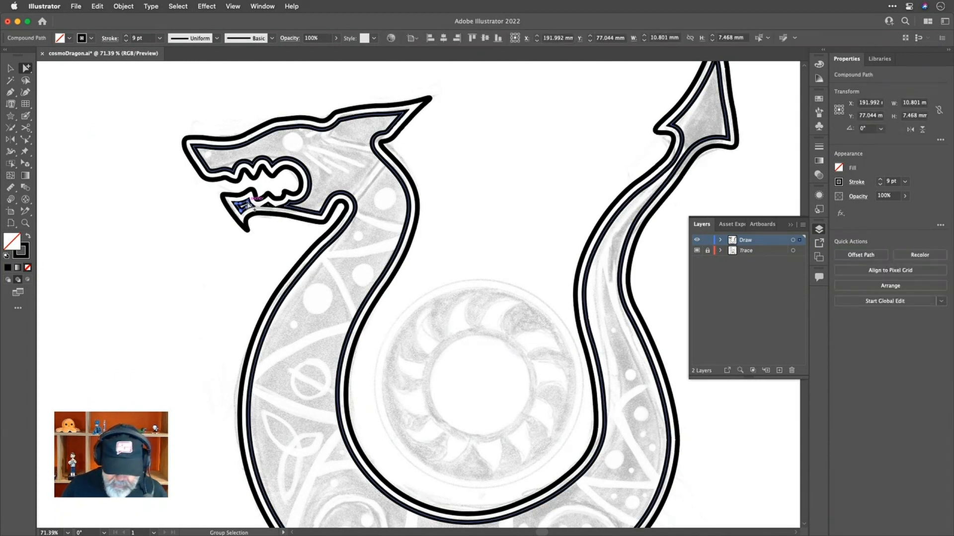
left_click(249, 205)
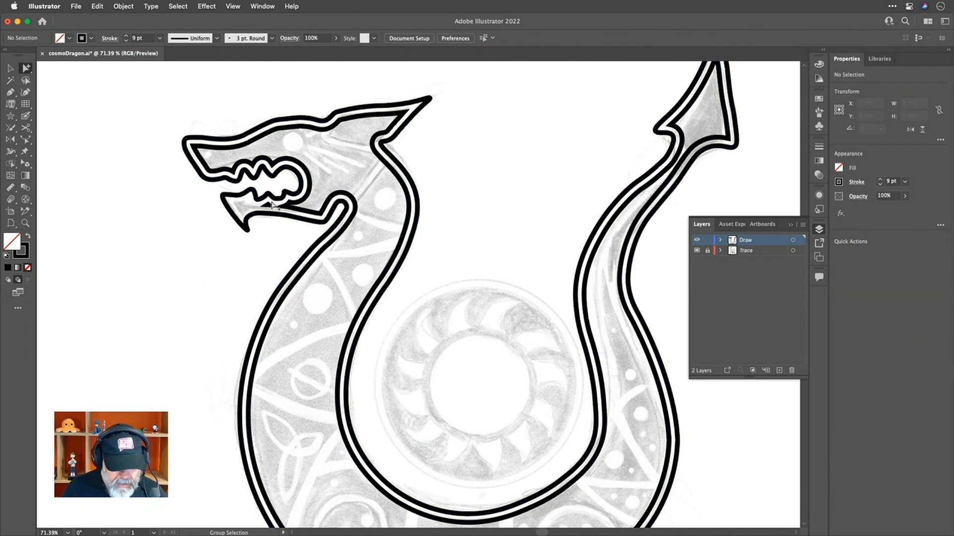
left_click(267, 205)
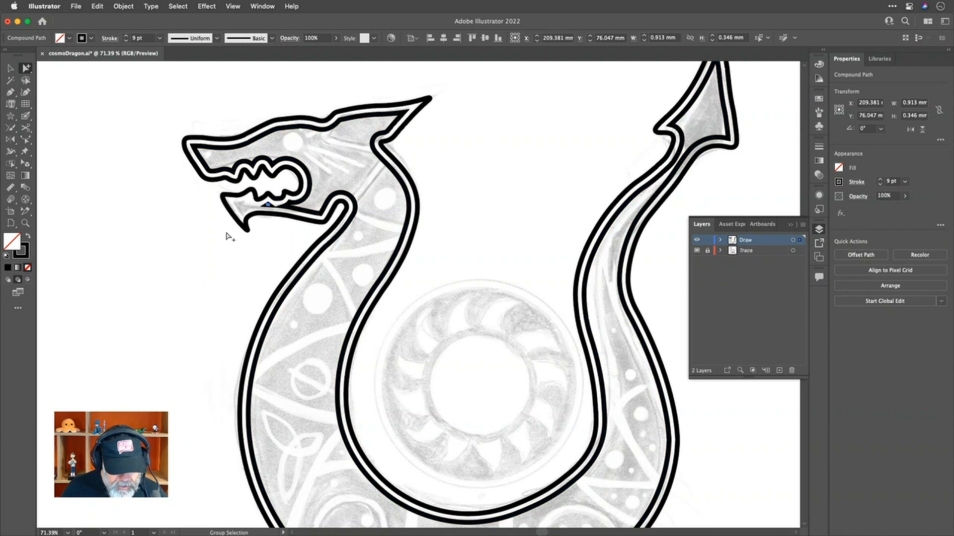
left_click(242, 283)
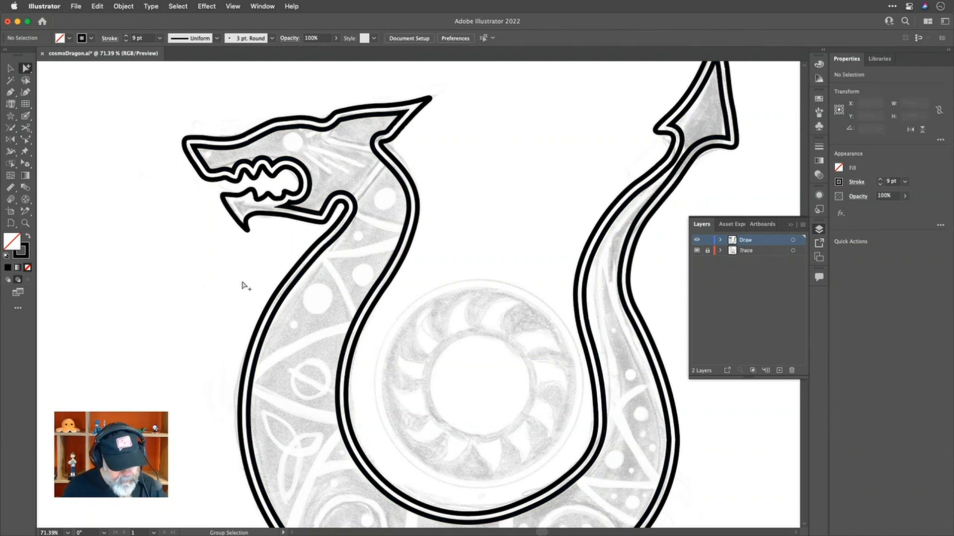
left_click(13, 69)
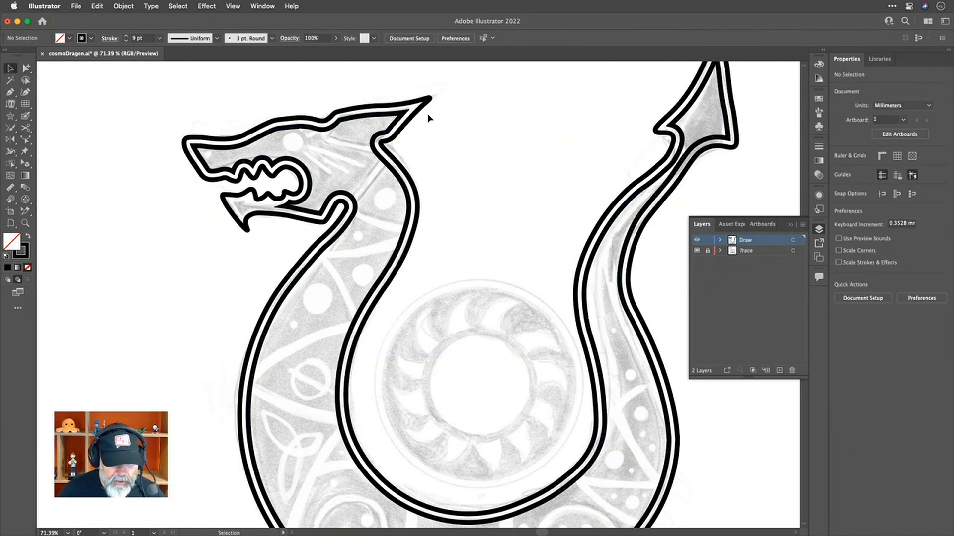
Isolate the inner contour's compound path for editing and activate the Line Segment tool at the neck
double_click(332, 129)
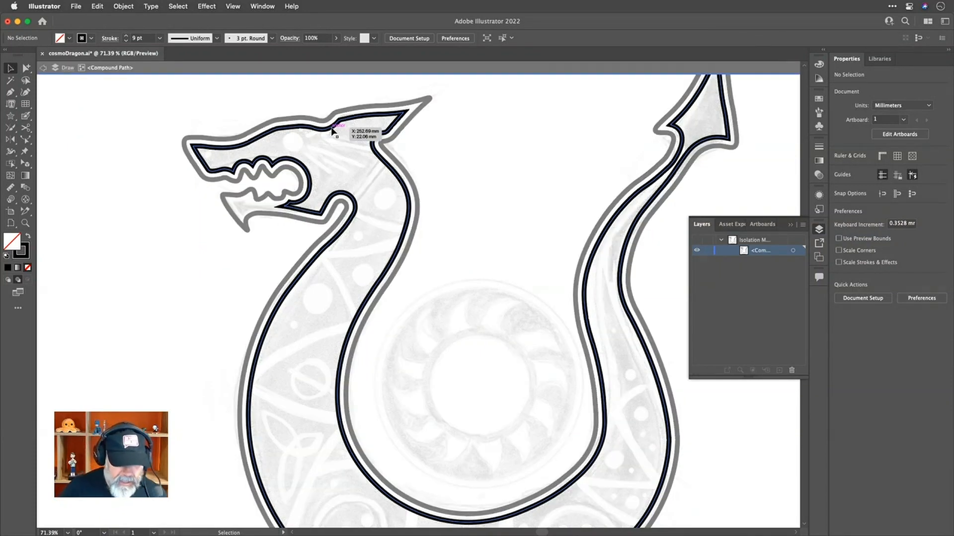
scroll(332, 130, "down", 2)
scroll(353, 152, "up", 4)
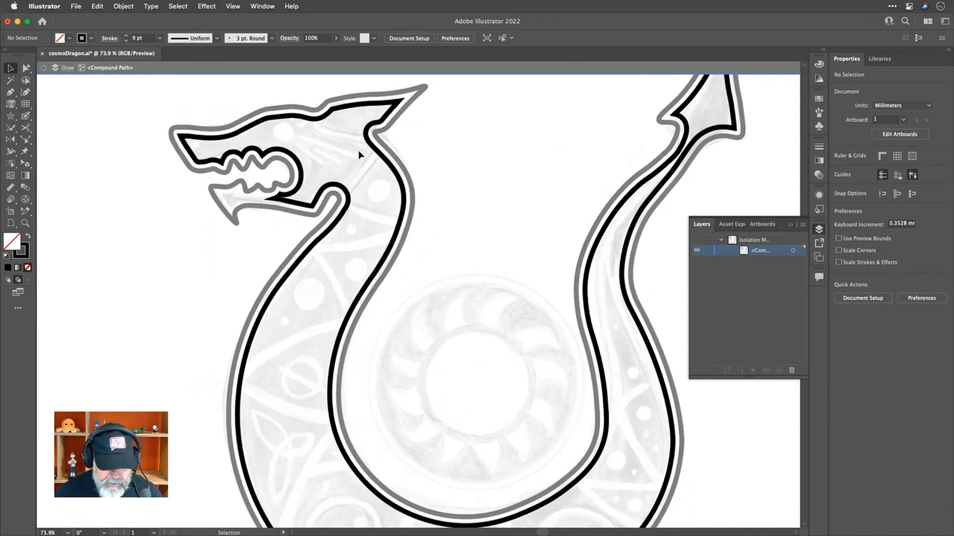
scroll(359, 149, "up", 2)
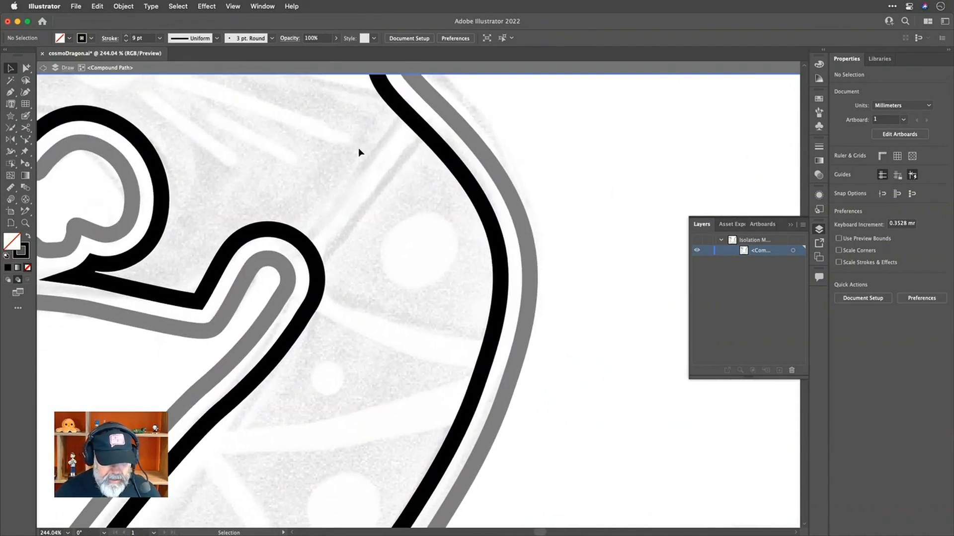
scroll(358, 149, "up", 2)
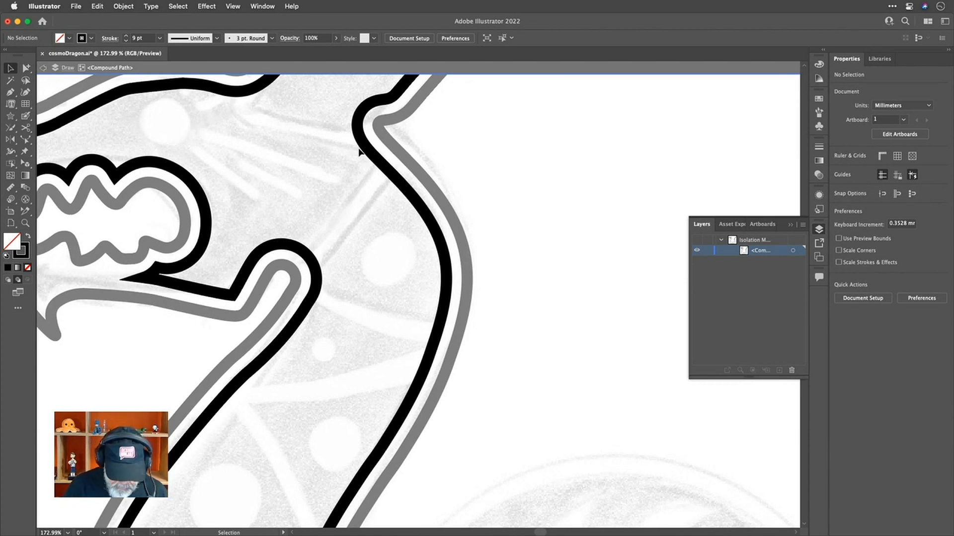
key("backslash")
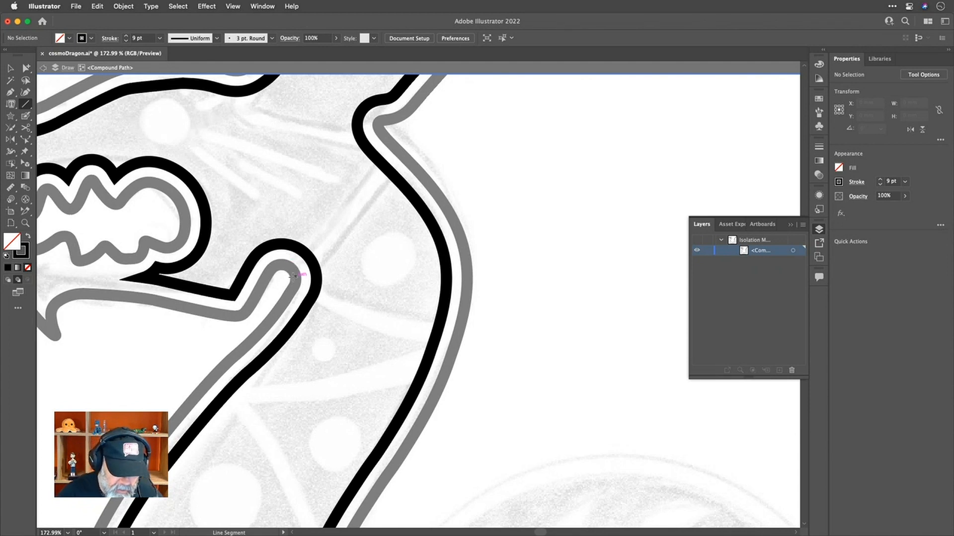
Try a 12 pt straight line across the neck from the rounded jaw notch to the nape, and undo it
left_click_drag(293, 277, 359, 198)
left_click_drag(402, 157, 400, 153)
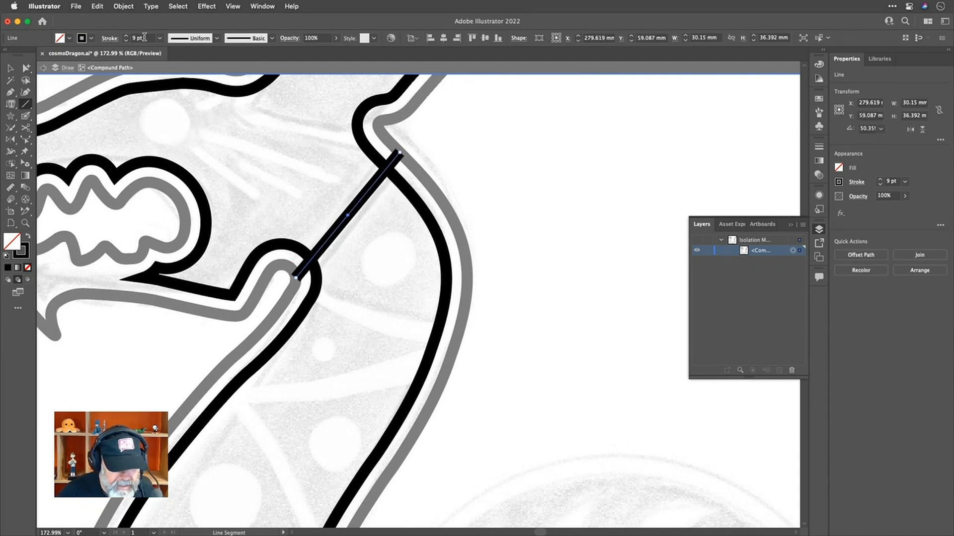
scroll(144, 38, "up", 4)
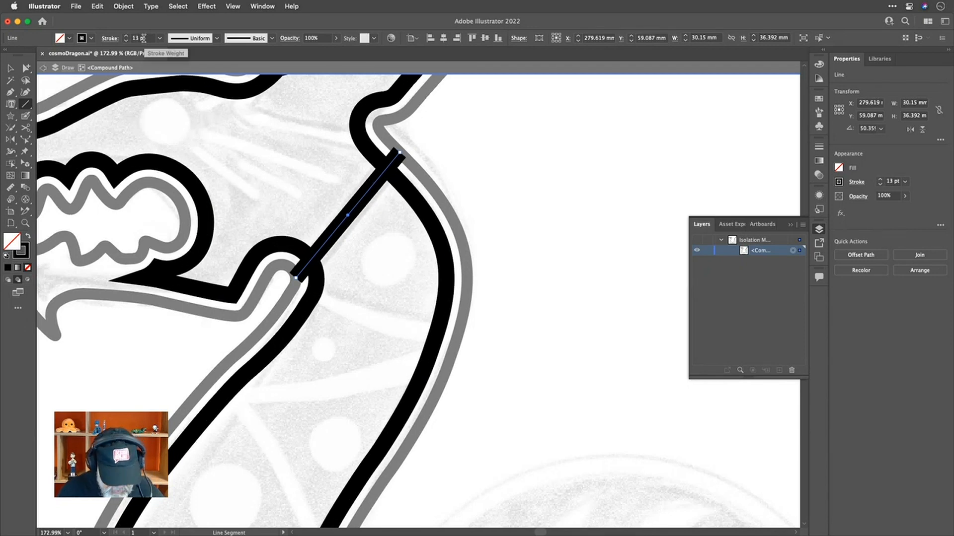
scroll(143, 38, "down", 1)
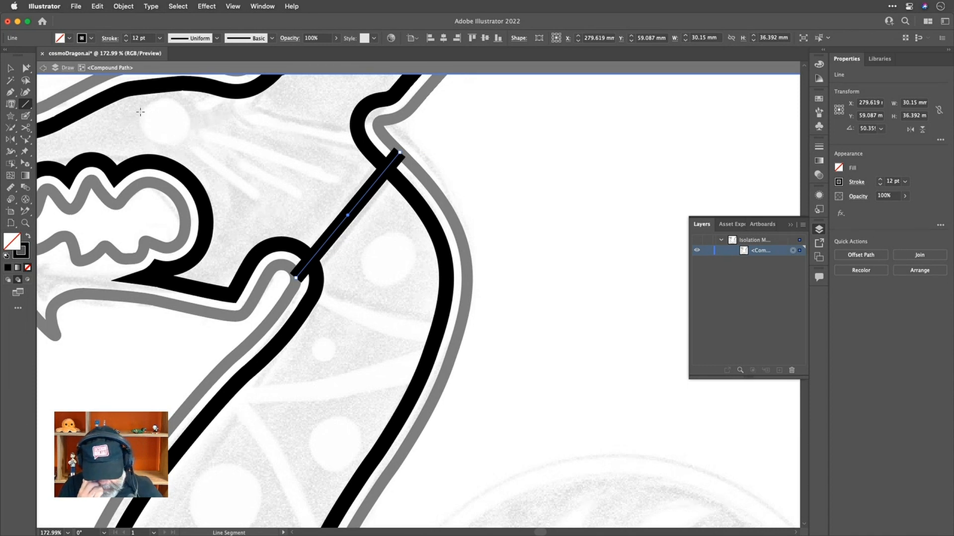
key("super+z")
key("super+z")
key("super+z")
key("super+z")
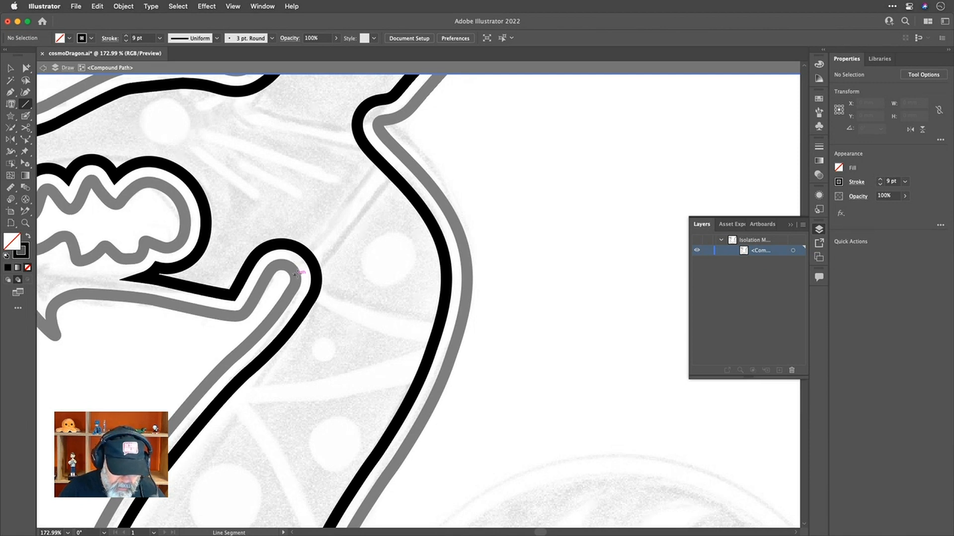
Draw a straight 9 pt line across the neck from the rounded jaw notch to the nape, spanning about 31 by 36 mm, and select it
left_click_drag(296, 273, 404, 151)
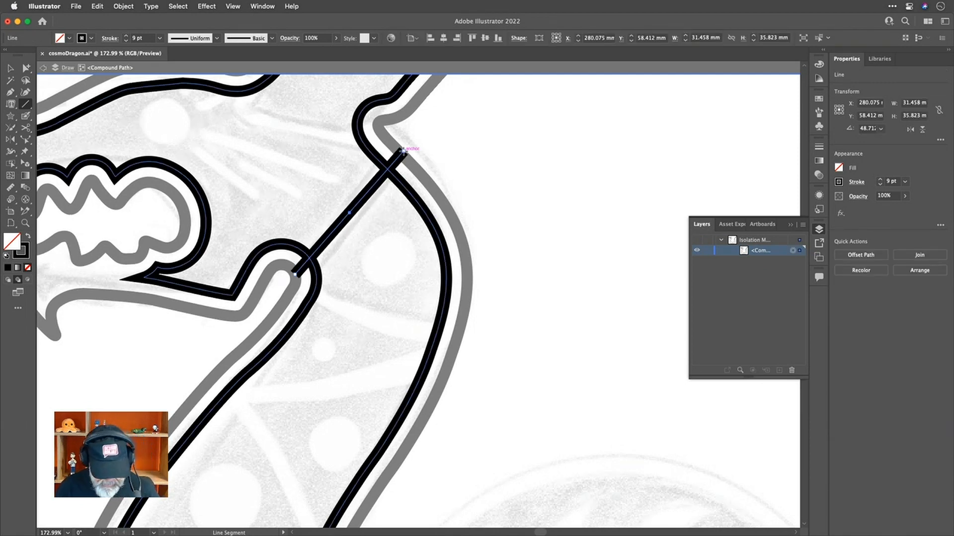
key("v")
left_click(445, 176)
left_click(363, 202)
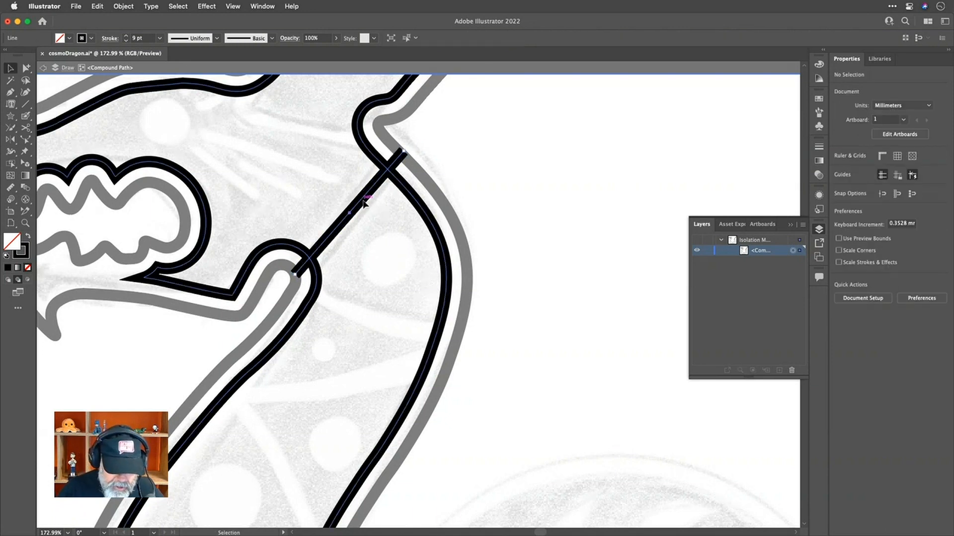
left_click(364, 200)
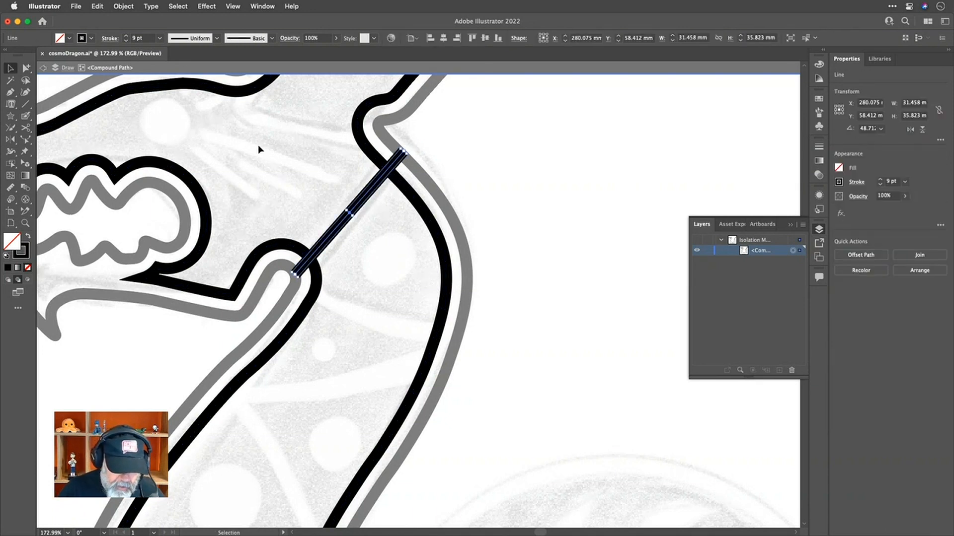
Cut the diagonal line across the dragon's neck out of the compound path and exit isolation mode
left_click(126, 37)
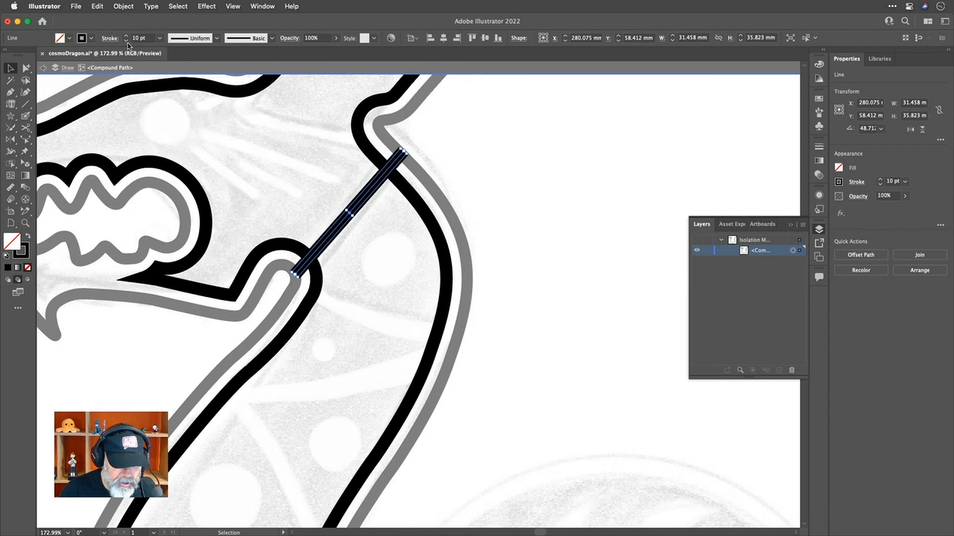
left_click(126, 40)
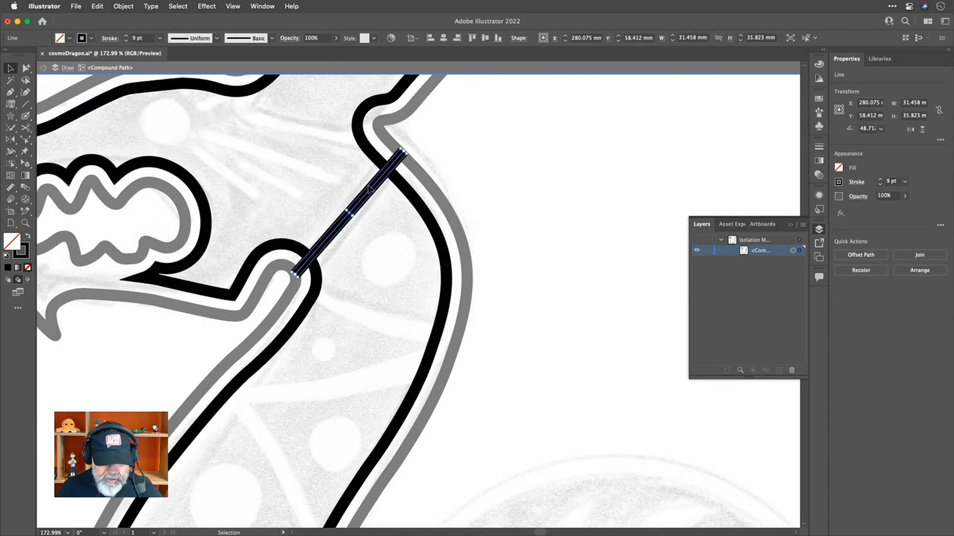
left_click(445, 183)
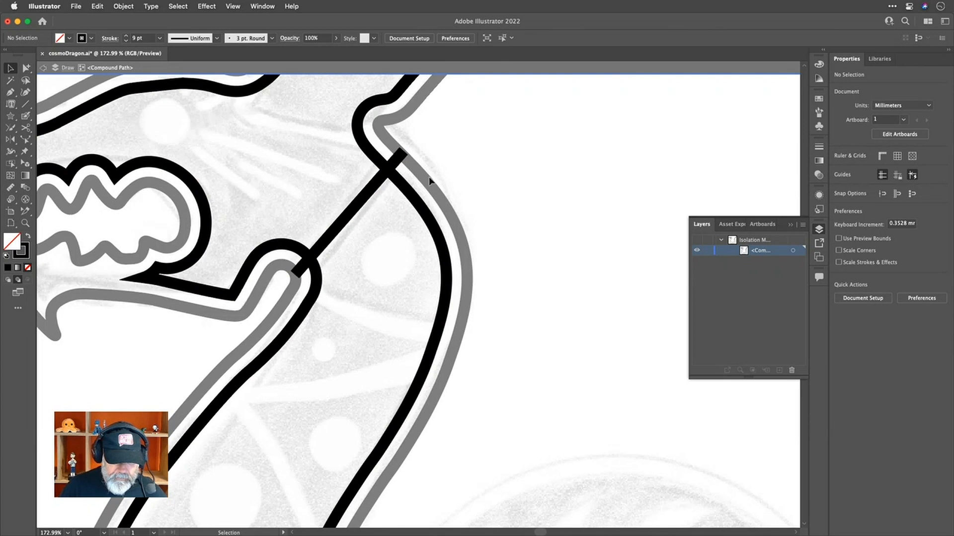
left_click(362, 198)
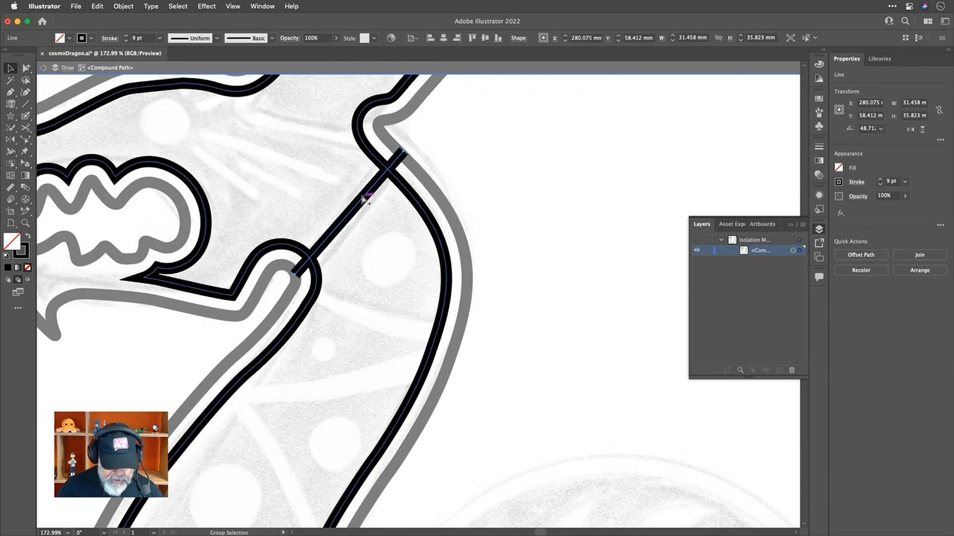
key("Delete")
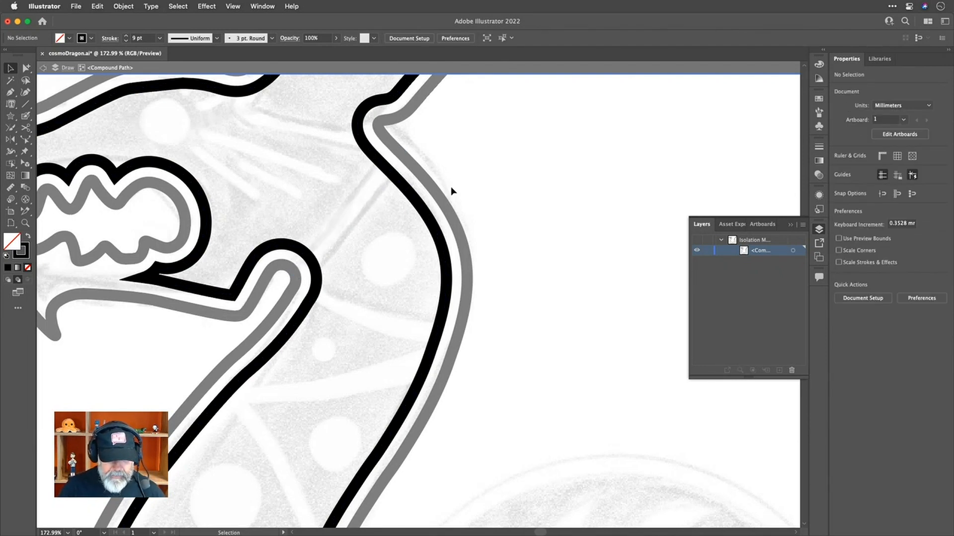
double_click(475, 189)
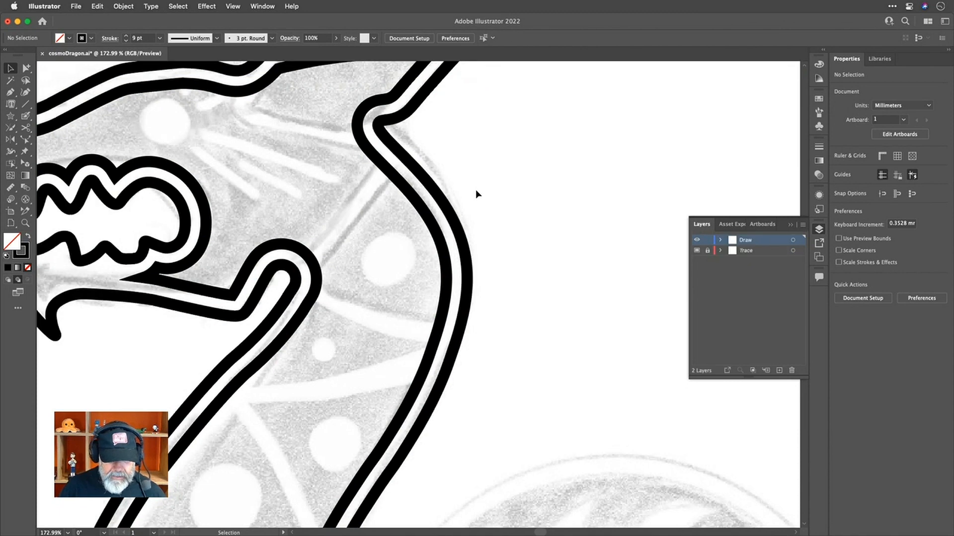
Release the compound path that forms the dragon's inner outline
left_click(435, 228)
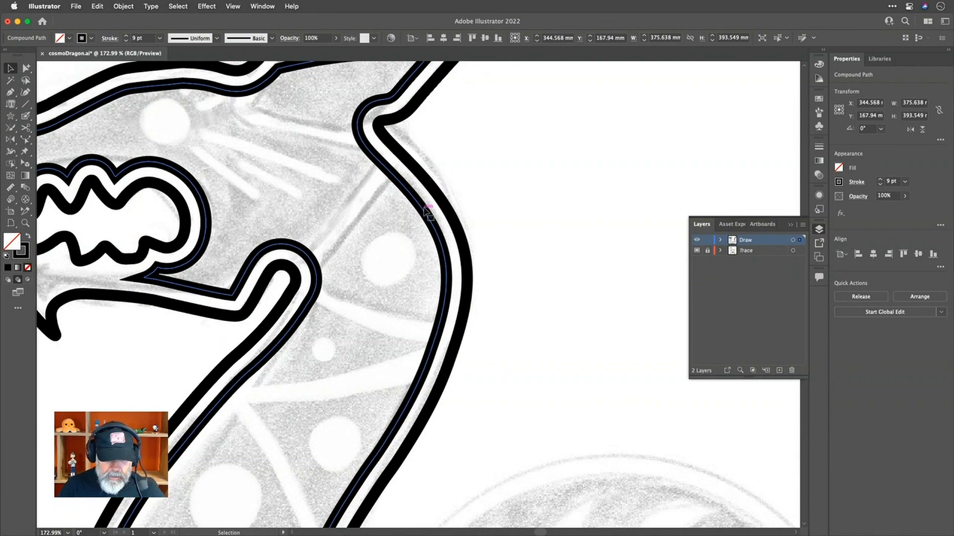
right_click(426, 210)
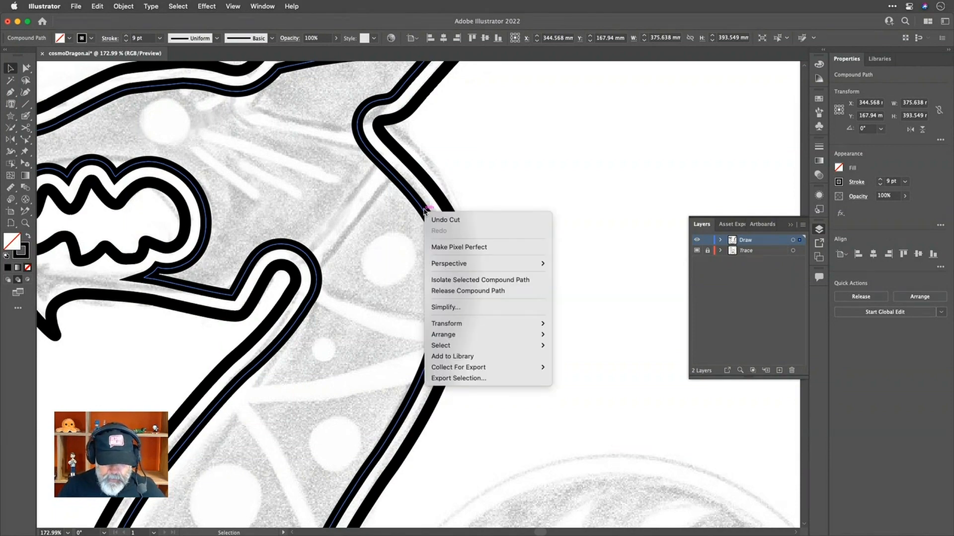
left_click(455, 291)
key("super+0")
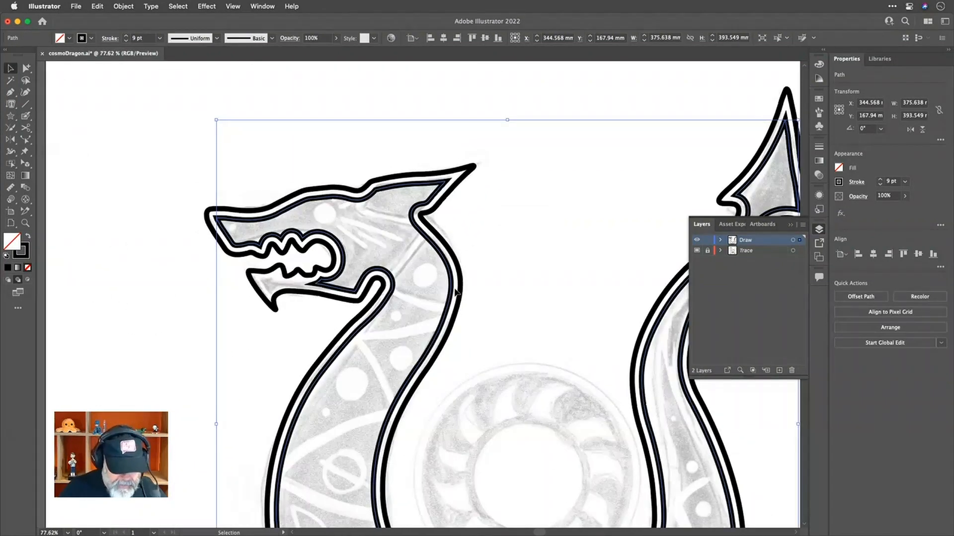
scroll(455, 291, "down", 8)
scroll(455, 292, "right", 5)
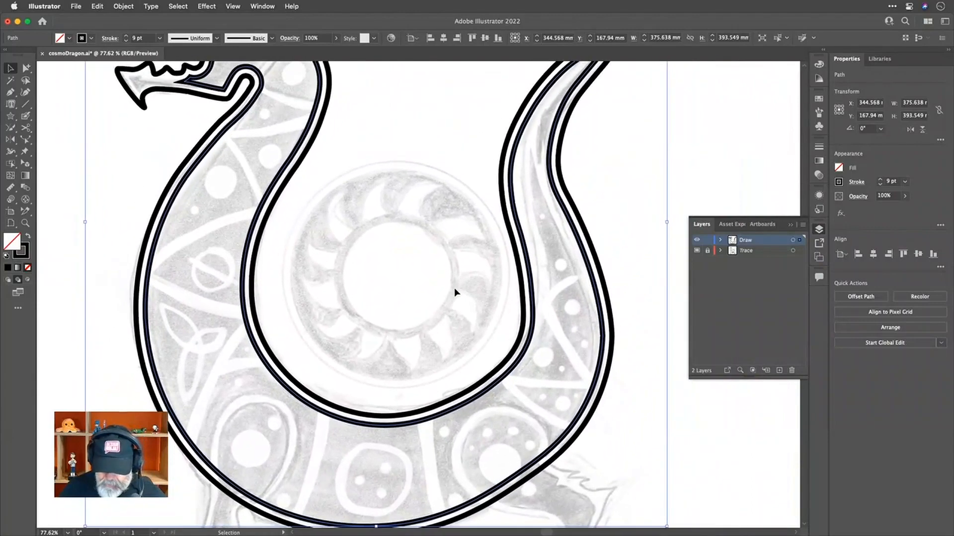
scroll(454, 288, "up", 5)
scroll(454, 288, "left", 4)
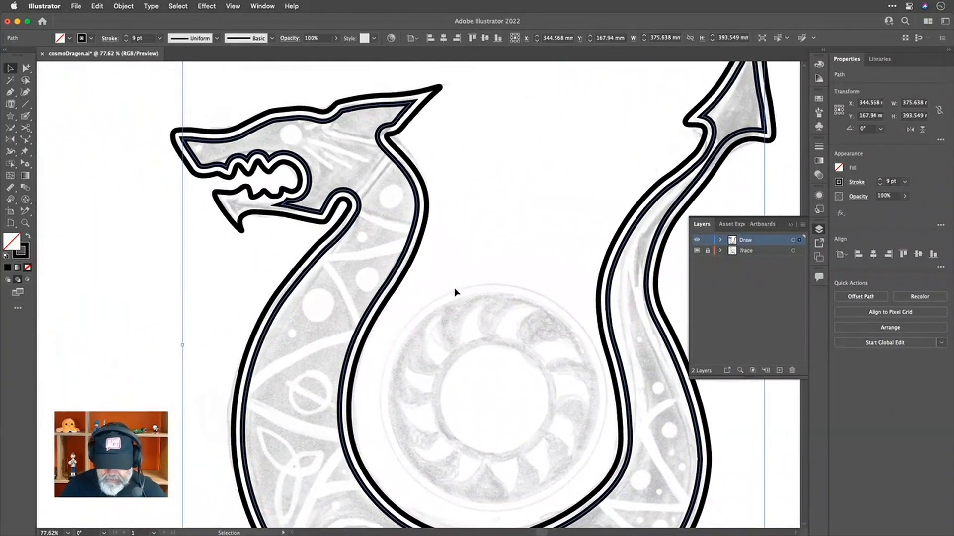
left_click(464, 211)
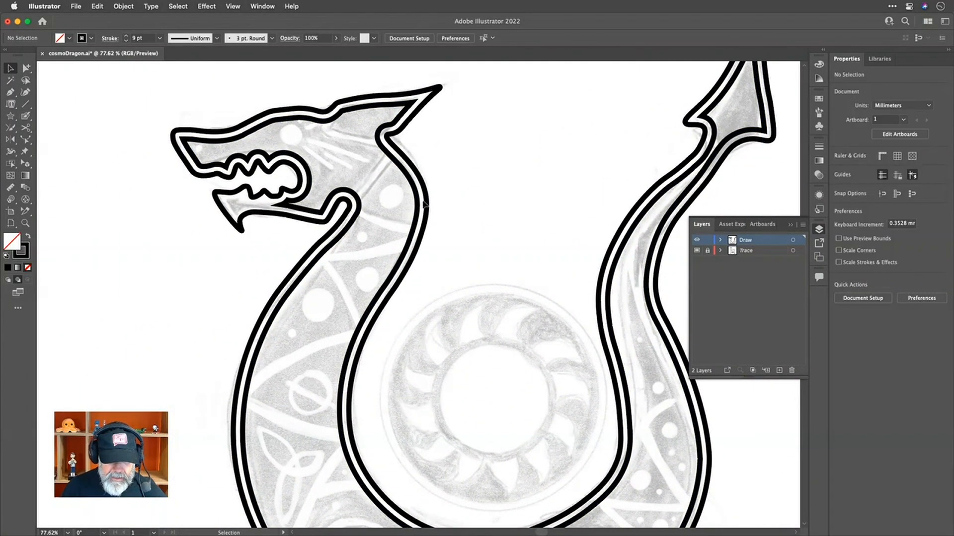
Try a red stroke colour on the dragon's inner outline
left_click(419, 211)
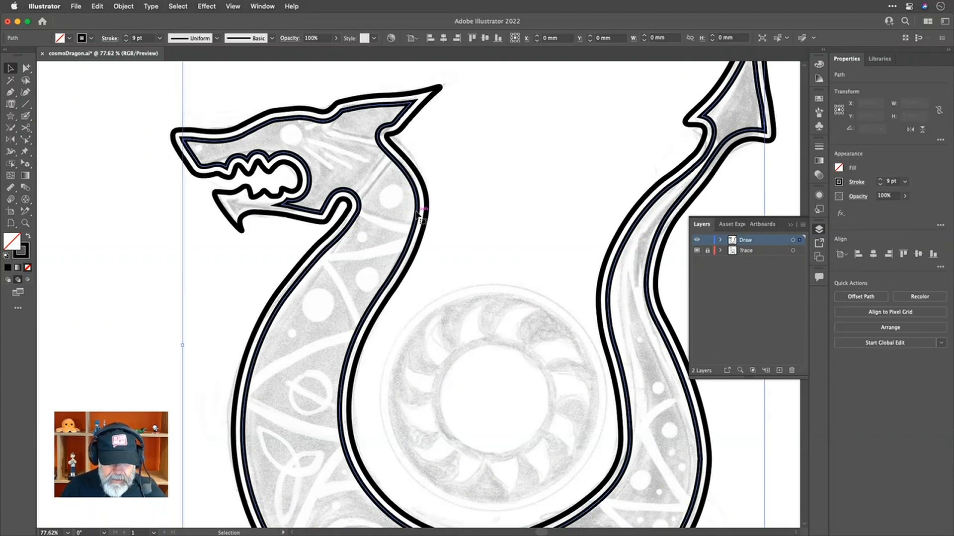
left_click(92, 38)
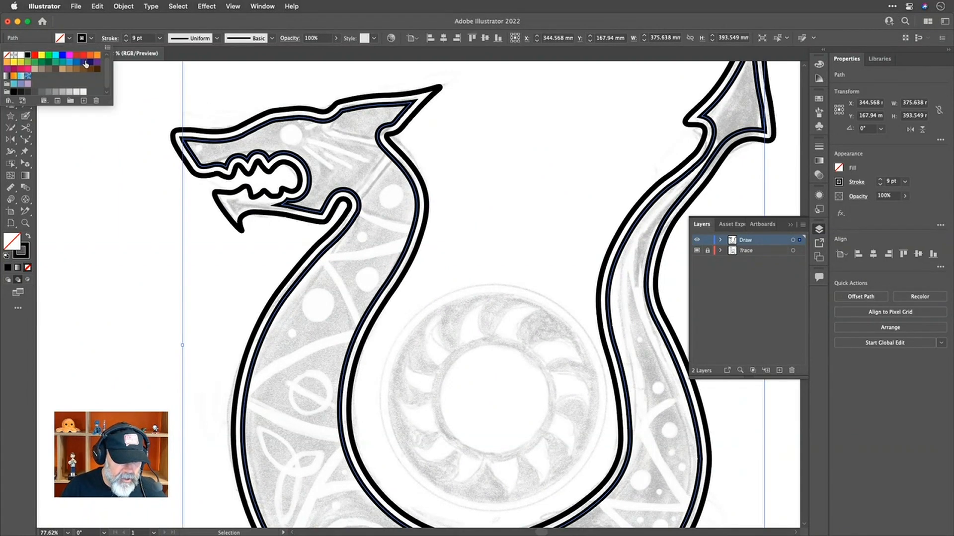
left_click(81, 61)
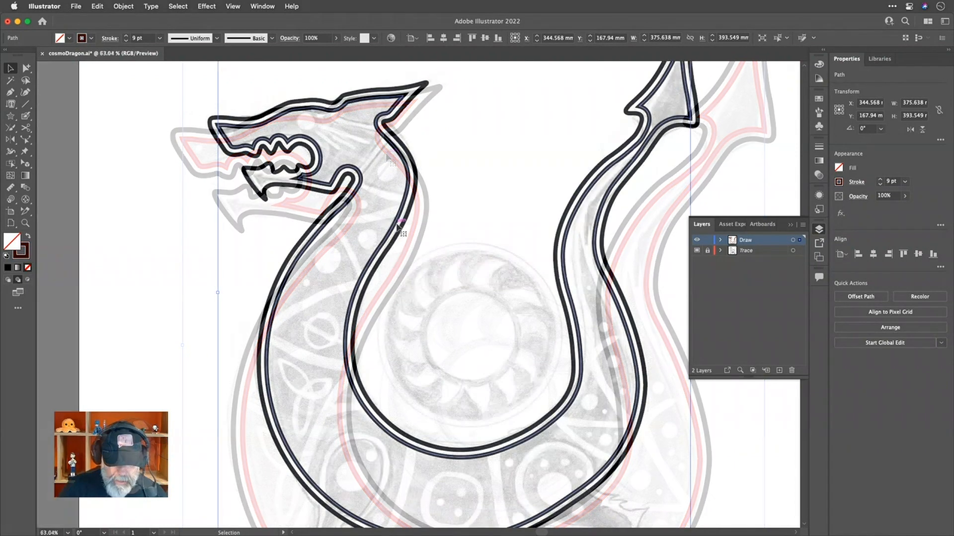
Isolate the group with the inner outline and neck line, and set the neck line's stroke weight to 16 pt
double_click(395, 229)
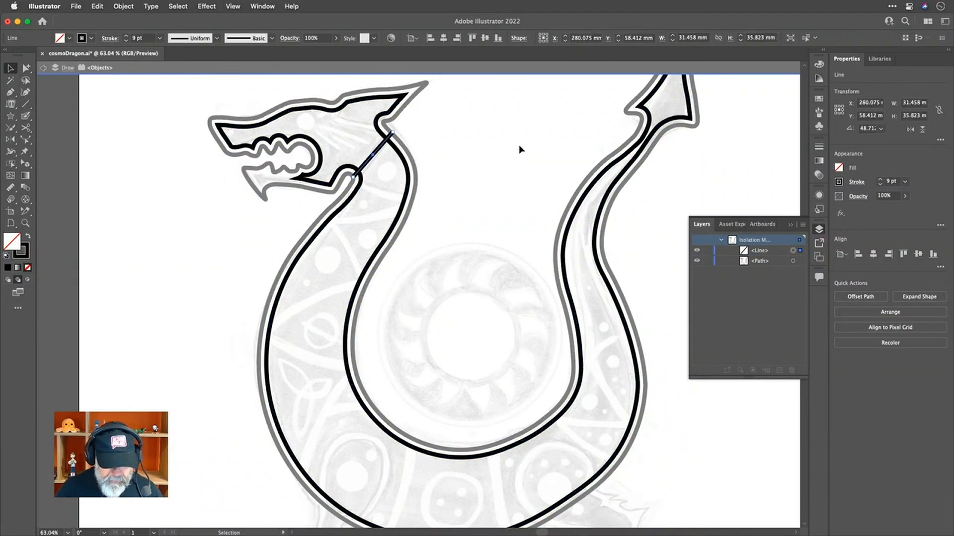
left_click(127, 37)
left_click(127, 37)
left_click(127, 37)
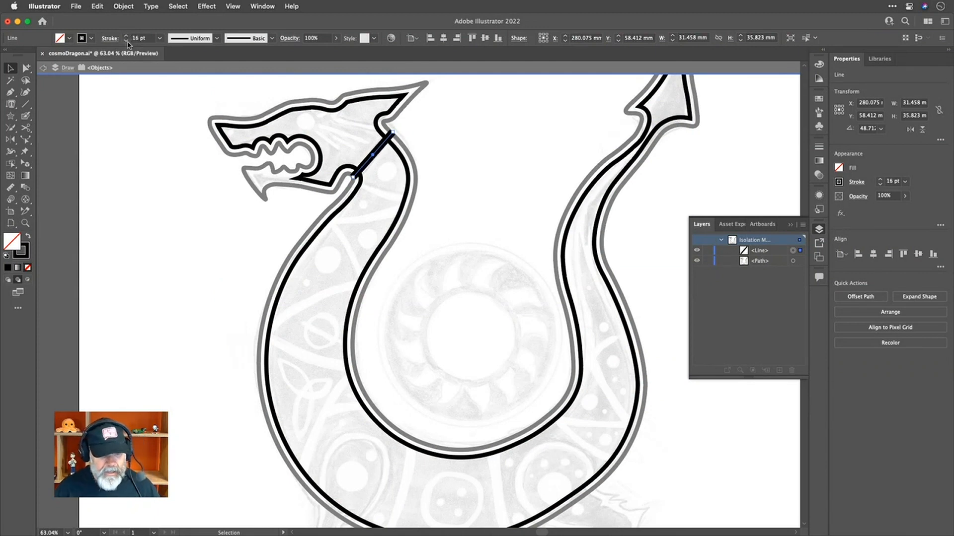
Draw two straight lines across the upper neck below the jaw, about 45 mm and 82 mm wide, following the sketched bands
scroll(346, 133, "up", 5)
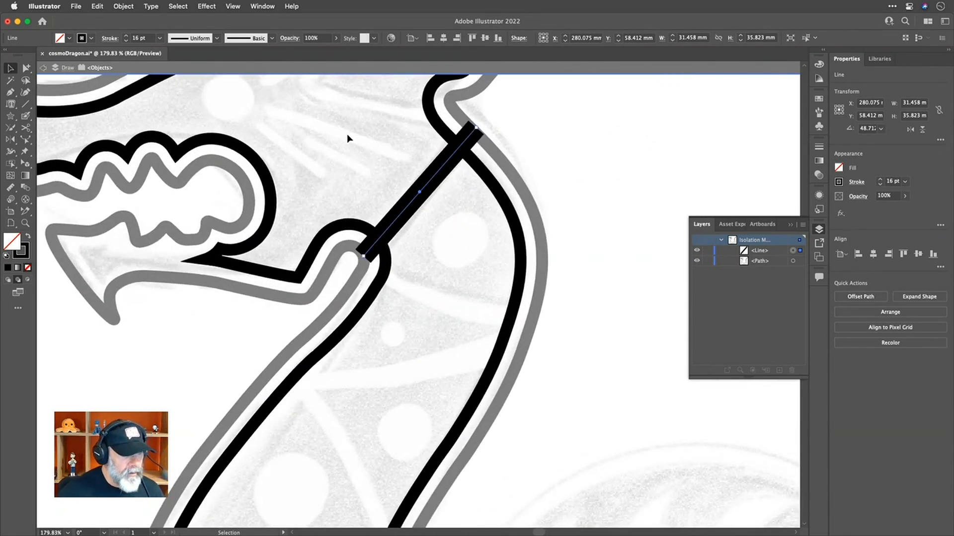
key("backslash")
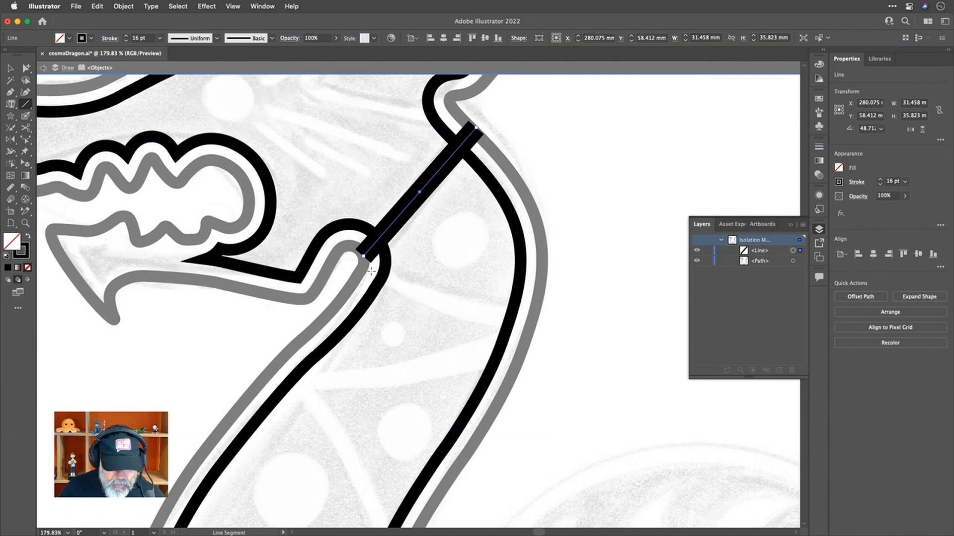
mouse_move(371, 270)
left_mouse_down()
mouse_move(532, 316)
mouse_move(534, 327)
left_mouse_up()
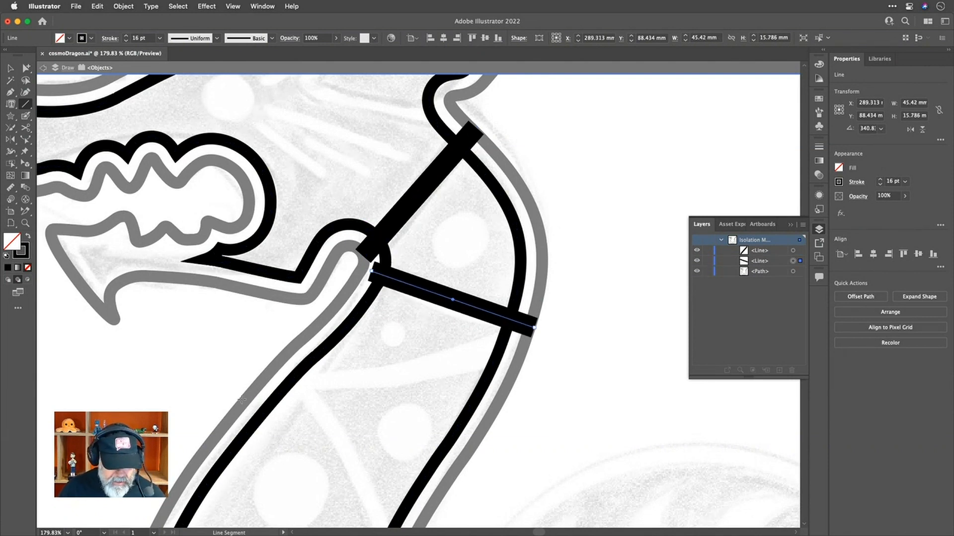
mouse_move(240, 395)
left_mouse_down()
mouse_move(494, 368)
mouse_move(530, 346)
left_mouse_up()
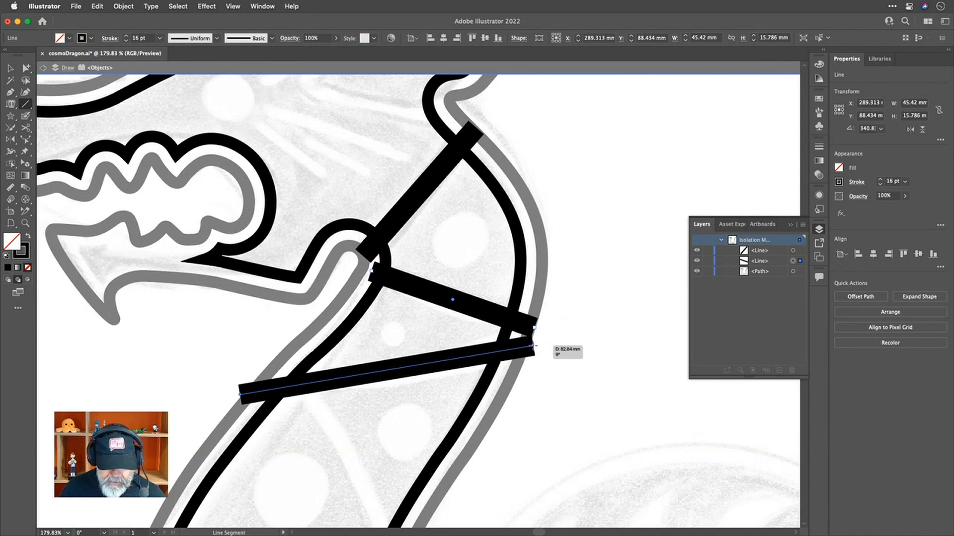
Draw three zigzag lines down the neck along the sketched bands, about 36 mm, 95 mm and 85 mm wide
scroll(279, 355, "down", 10)
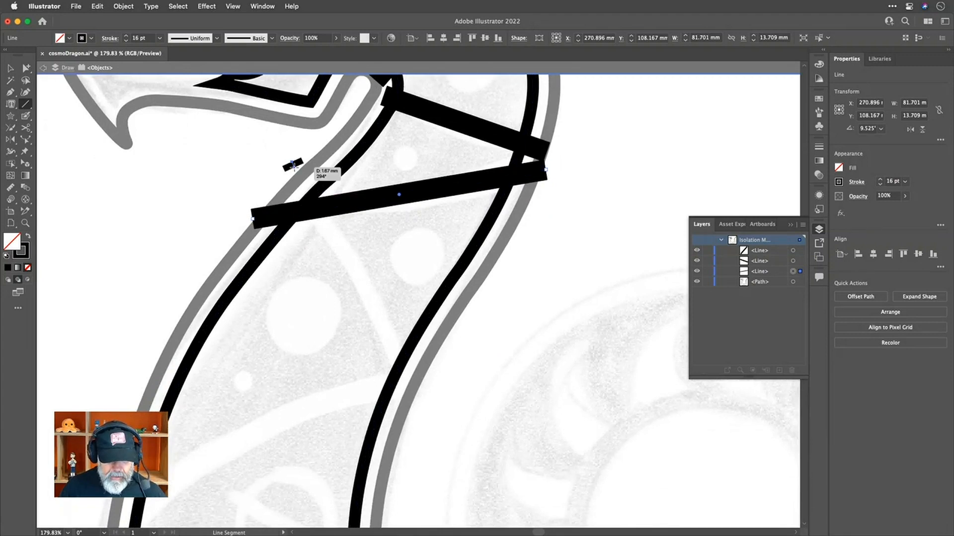
mouse_move(294, 165)
left_mouse_down()
mouse_move(405, 361)
mouse_move(420, 412)
left_mouse_up()
scroll(265, 446, "down", 6)
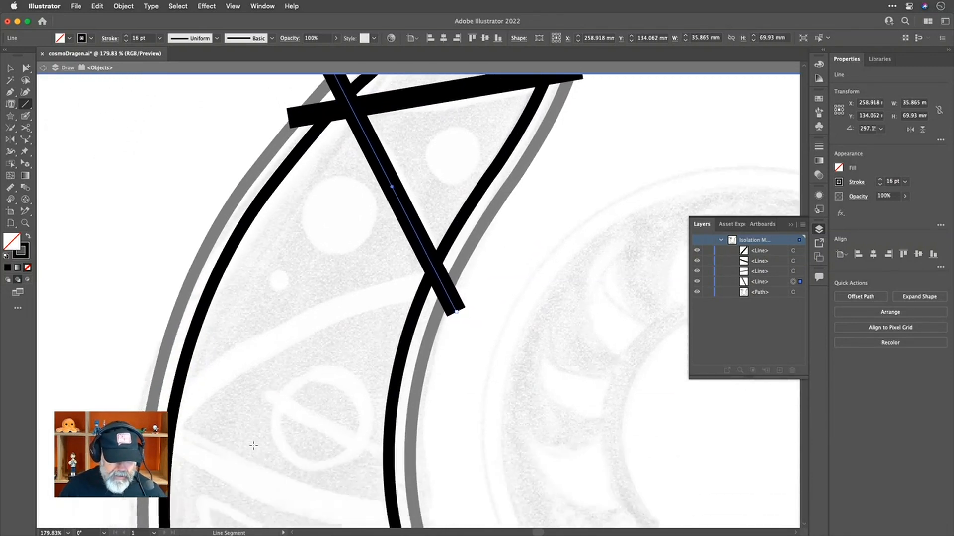
left_click_drag(159, 408, 471, 254)
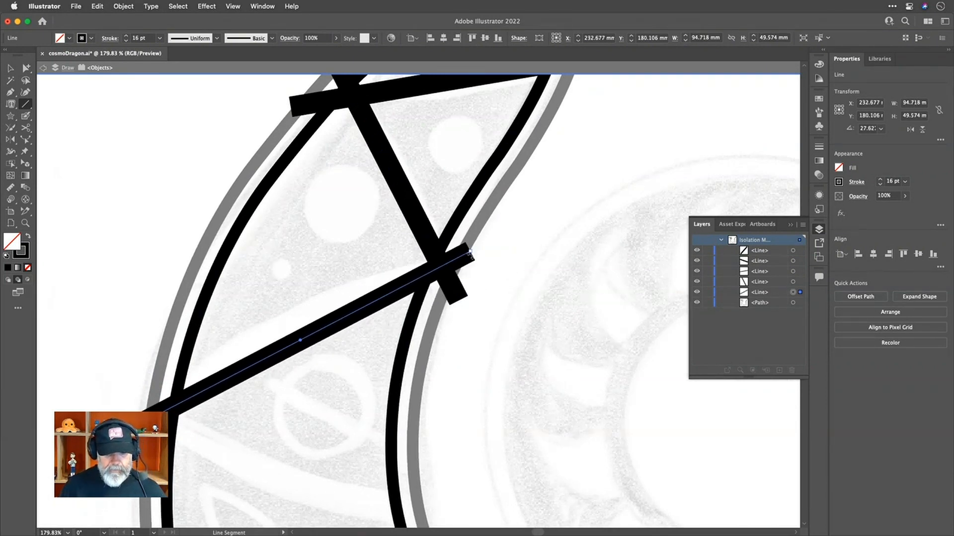
scroll(470, 255, "down", 5)
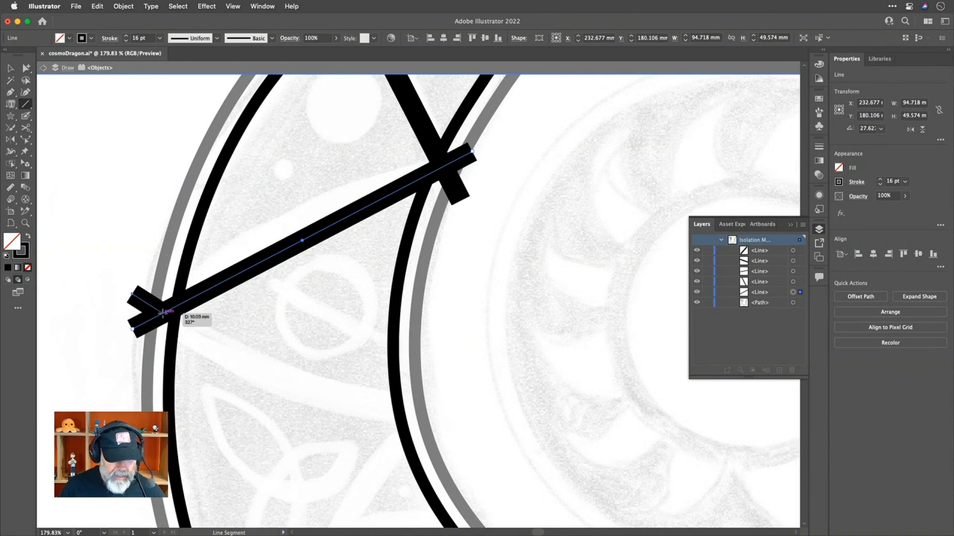
left_click_drag(163, 312, 437, 420)
Draw four lines over the front shoulder and belly: a long diagonal, a short branch off it, and one on each side of the belly panel
scroll(437, 420, "down", 10)
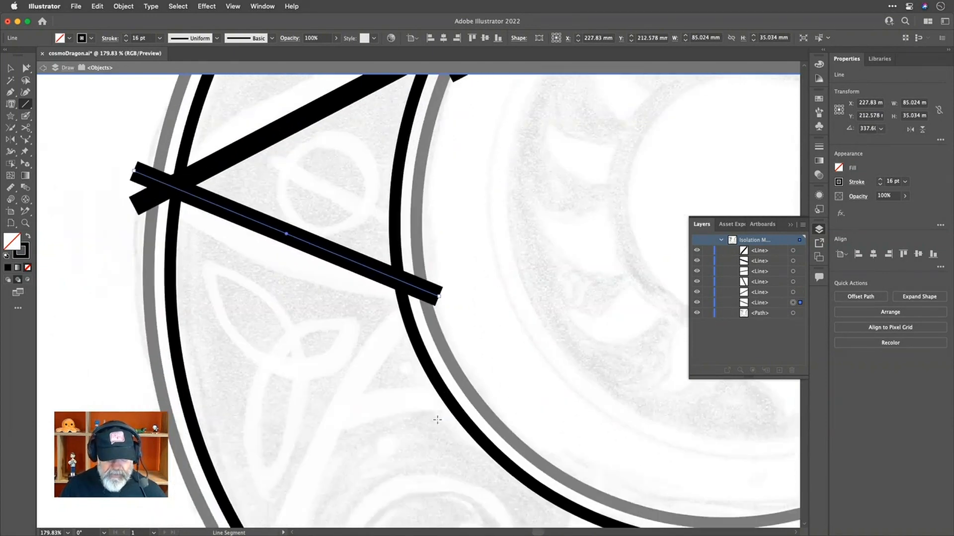
scroll(438, 419, "down", 6)
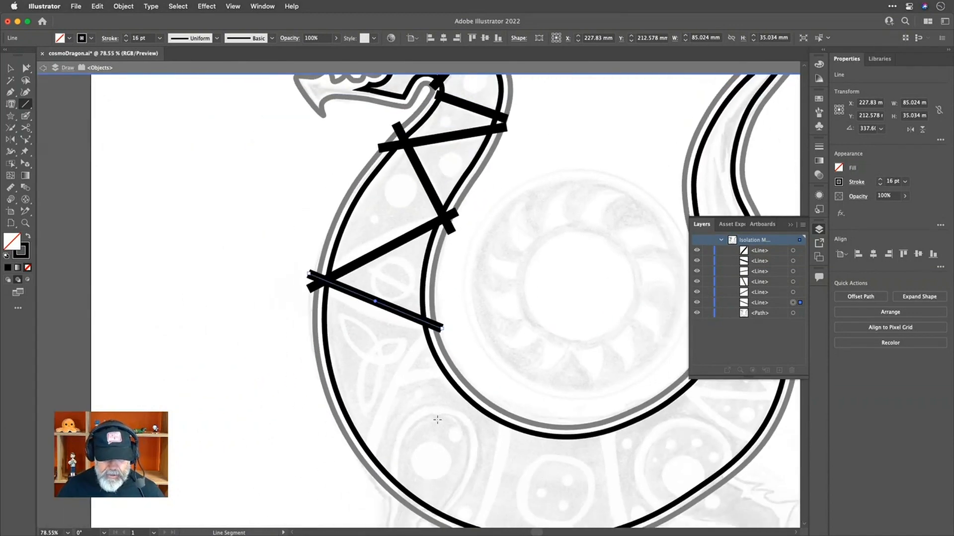
scroll(437, 420, "down", 6)
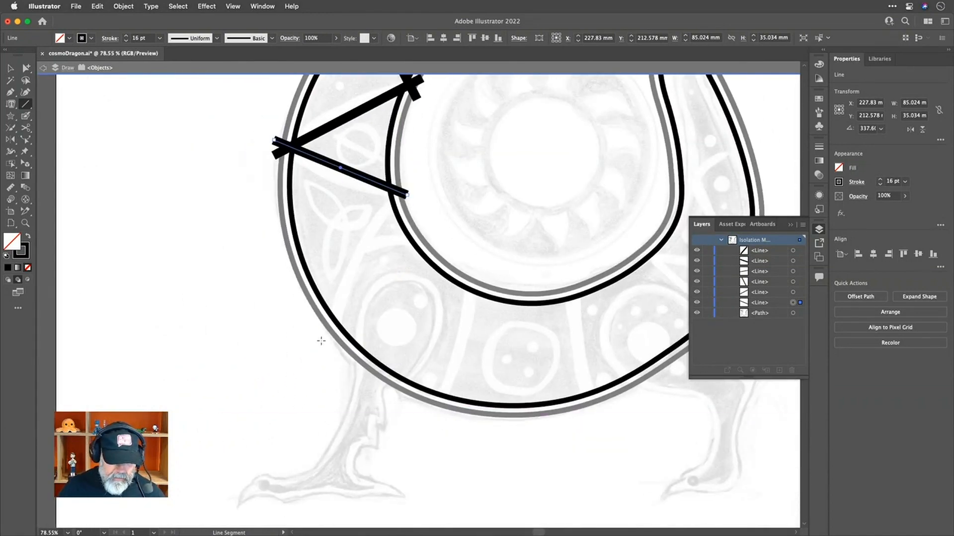
left_click_drag(326, 343, 401, 176)
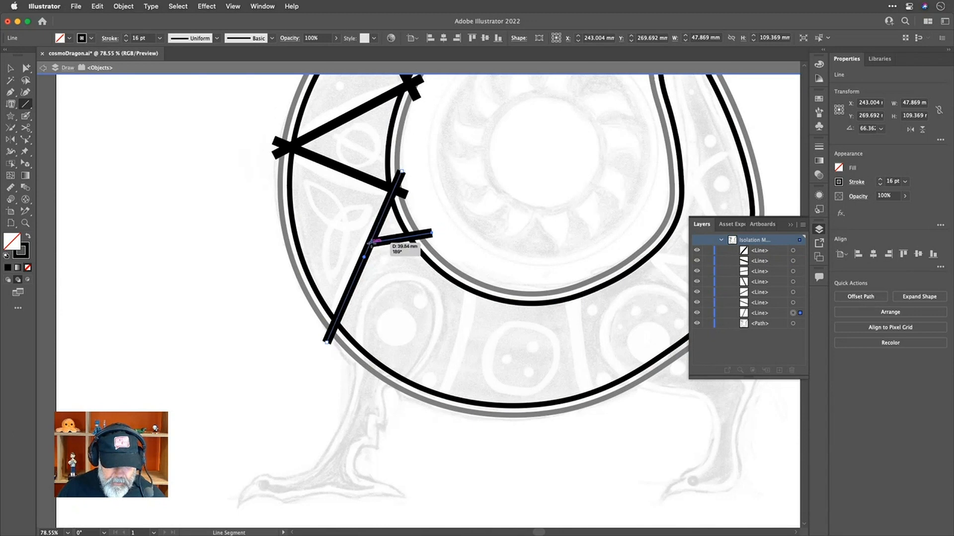
left_click_drag(370, 243, 370, 243)
left_click_drag(469, 280, 440, 408)
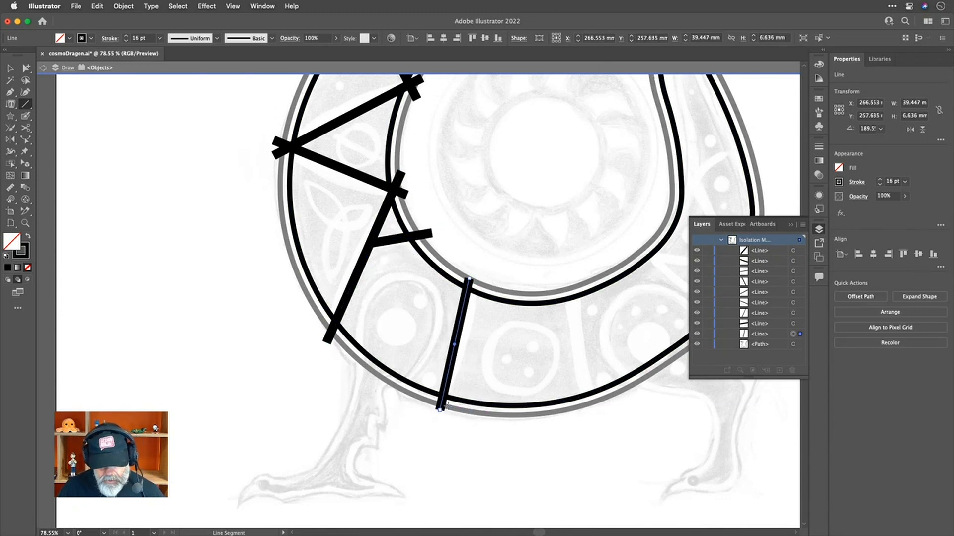
left_click_drag(566, 278, 604, 448)
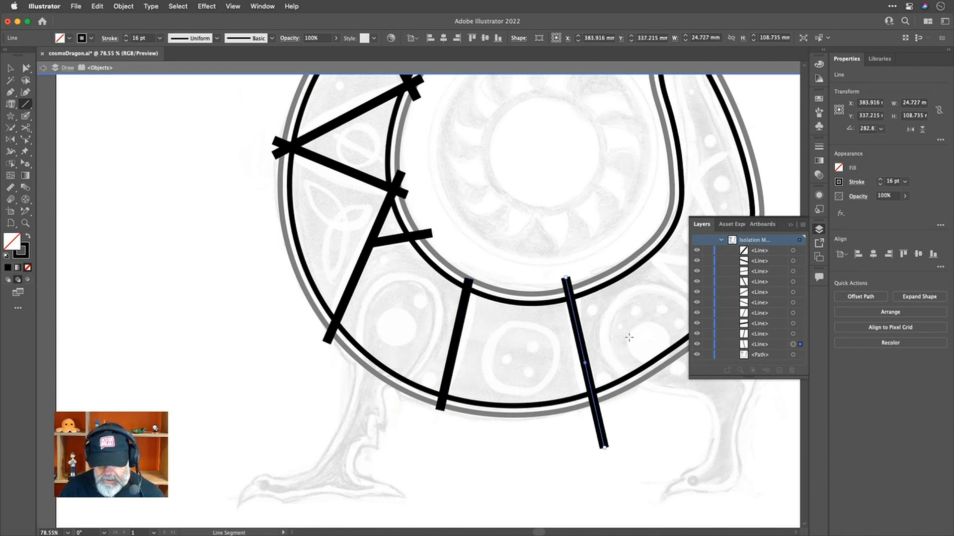
Draw three connected zigzag lines across the body behind the rear leg circle, about 69 mm, 67 mm and 48 mm wide
scroll(629, 338, "right", 10)
scroll(629, 337, "up", 5)
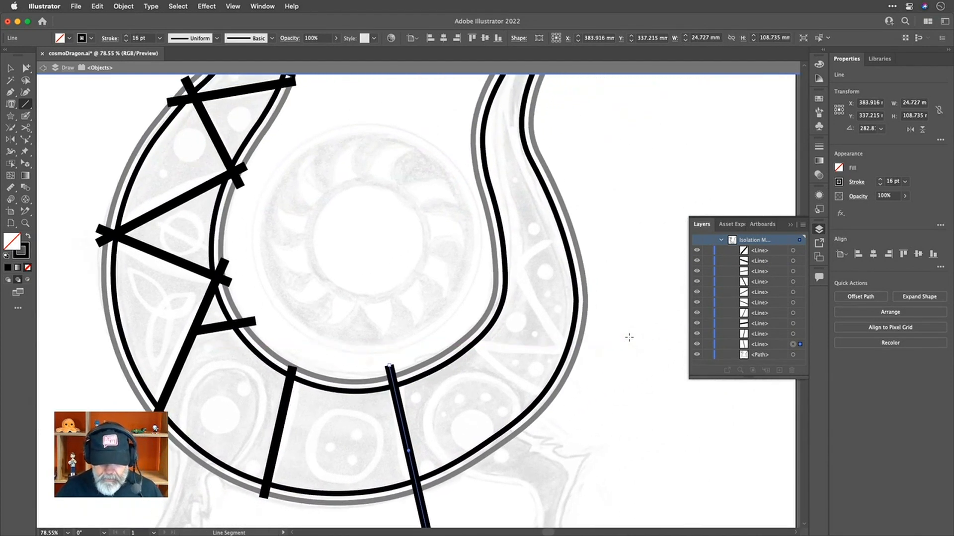
mouse_move(225, 326)
left_mouse_down()
mouse_move(468, 328)
mouse_move(570, 417)
left_mouse_up()
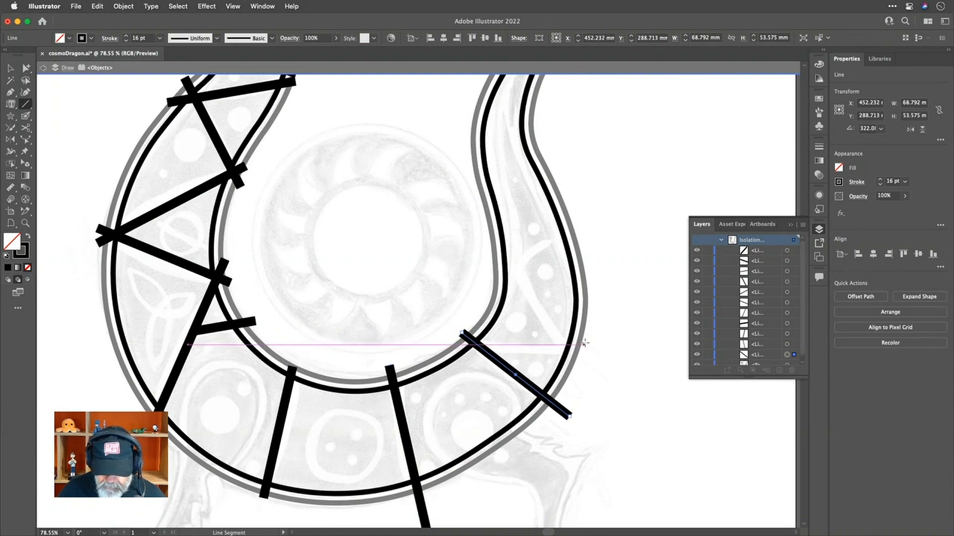
left_click_drag(586, 349, 479, 346)
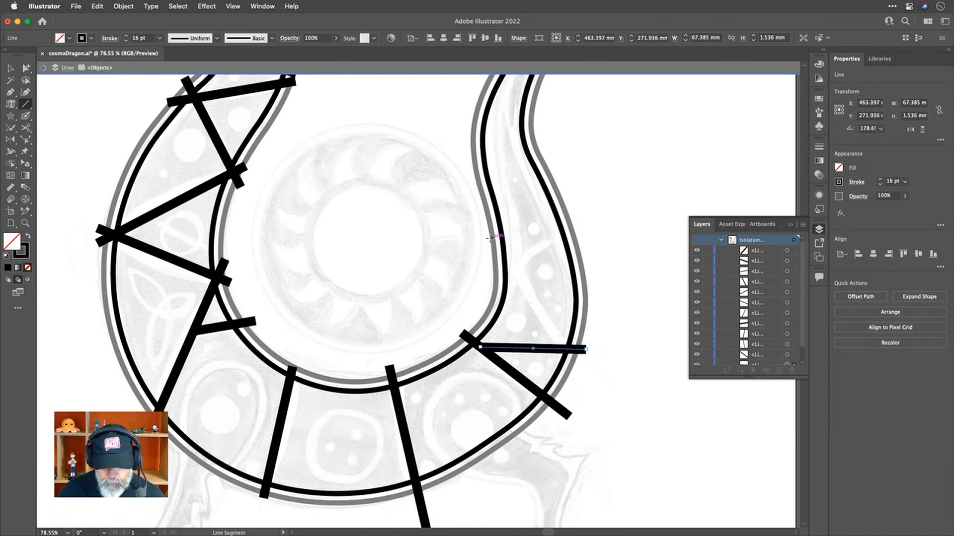
mouse_move(492, 239)
left_mouse_down()
mouse_move(558, 320)
mouse_move(568, 348)
left_mouse_up()
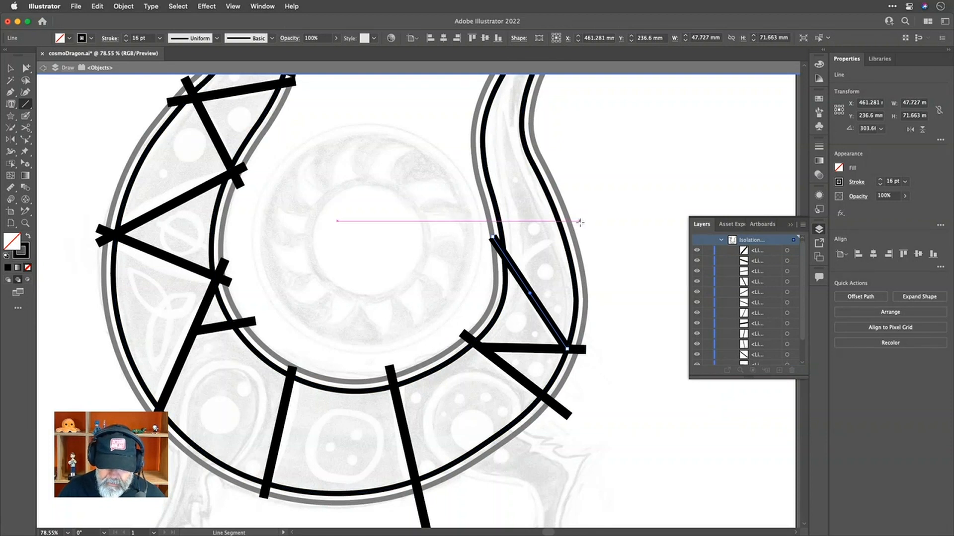
Draw two straight lines across the lower tail along the sketched bands, about 44 mm and 54 mm wide
left_click_drag(580, 221, 511, 266)
scroll(576, 162, "up", 5)
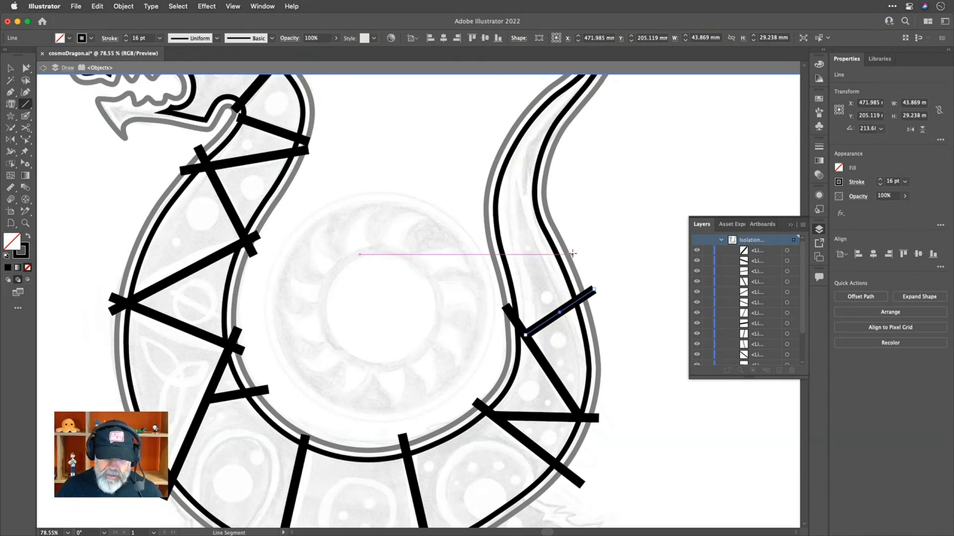
left_click_drag(573, 253, 489, 139)
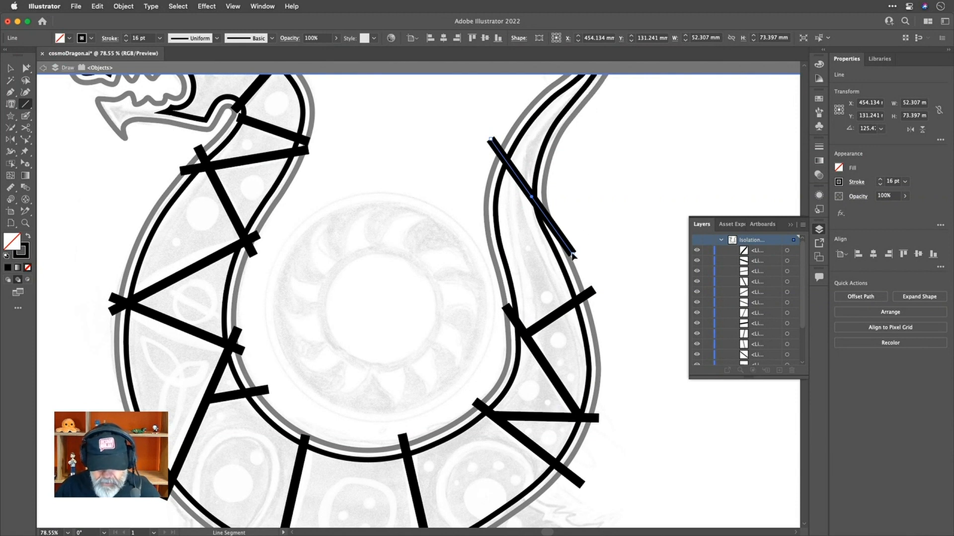
mouse_move(574, 256)
left_mouse_down()
mouse_move(567, 273)
mouse_move(576, 273)
left_mouse_up()
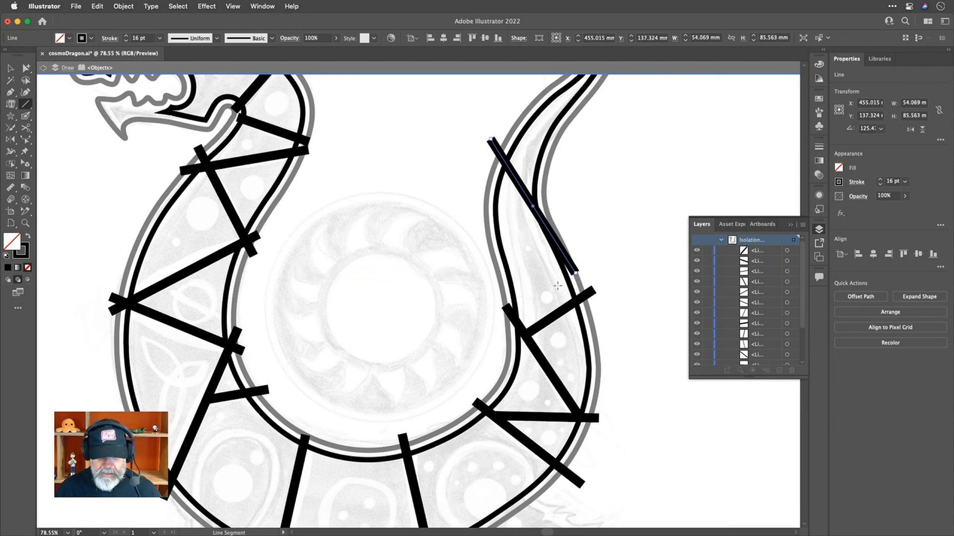
Draw a nearly horizontal line about 68 mm wide across the narrow tail just below the arrowhead
scroll(553, 290, "down", 2)
scroll(553, 290, "down", 2)
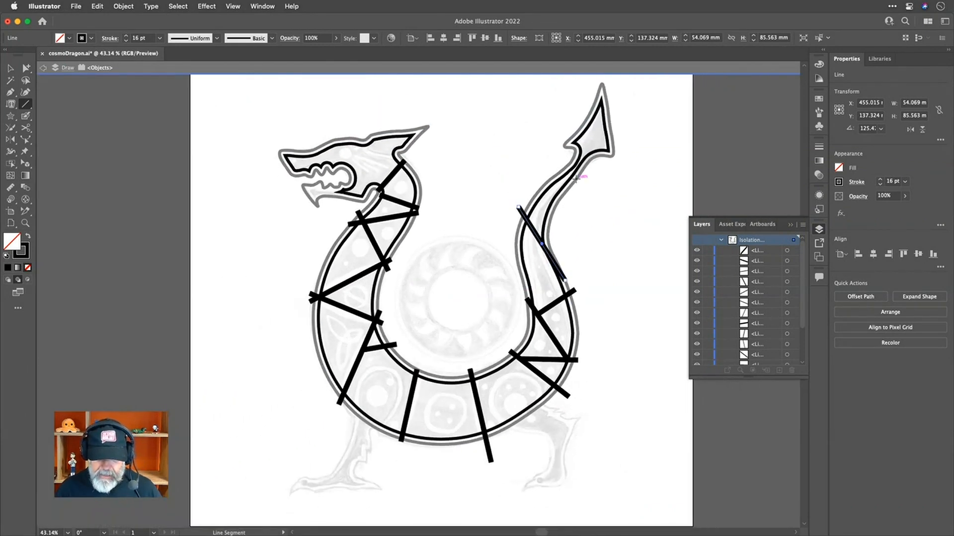
right_click(547, 189)
left_click(584, 187)
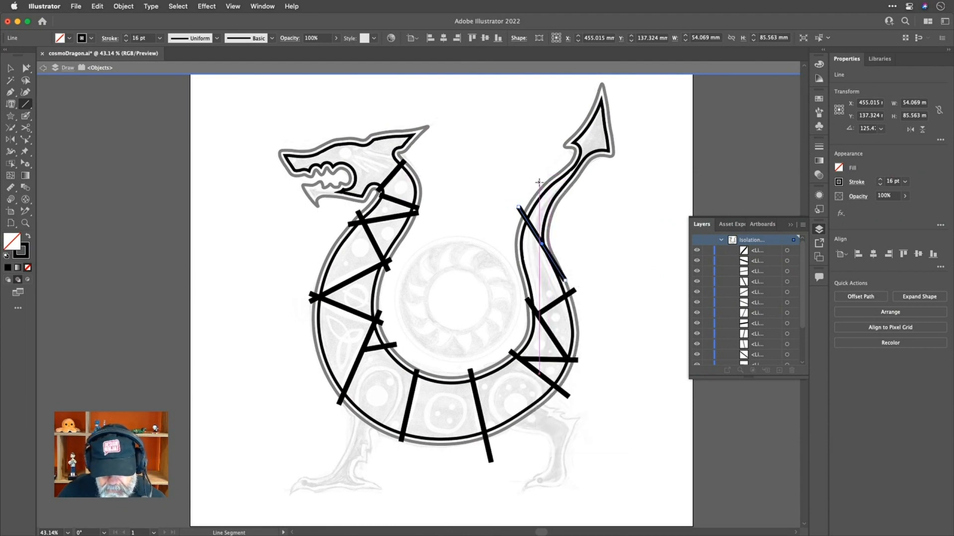
left_click_drag(539, 182, 597, 180)
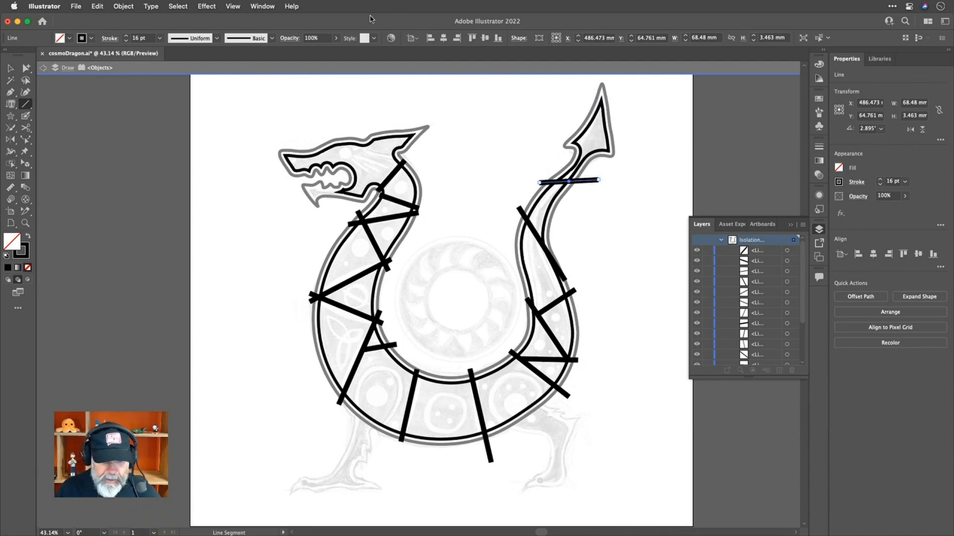
Select all lines sharing the same stroke weight and convert them to filled shapes with Outline Stroke
left_click(177, 6)
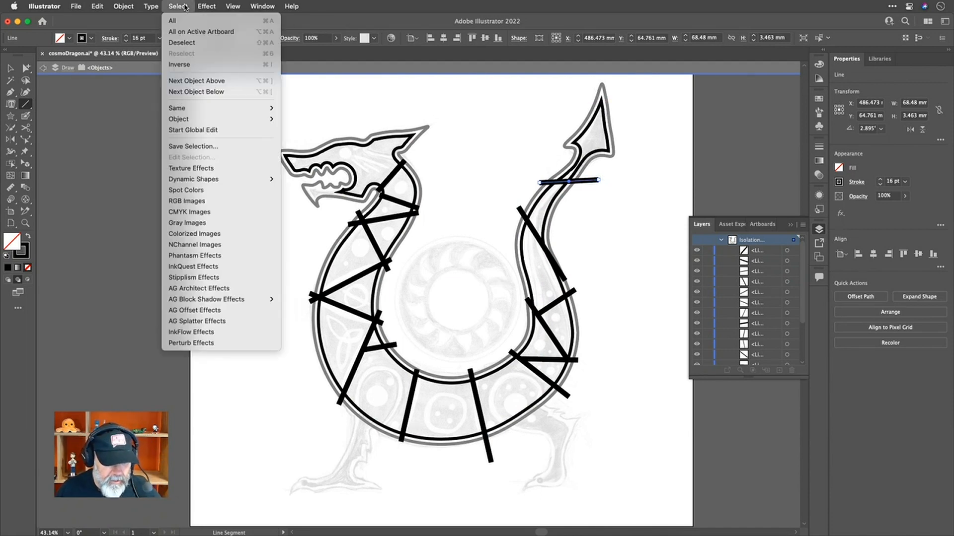
mouse_move(236, 107)
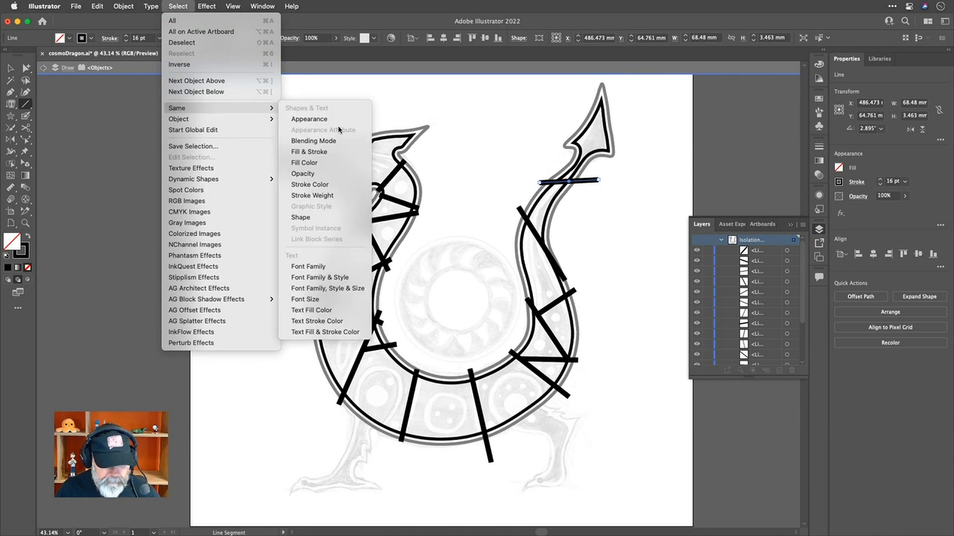
left_click(346, 196)
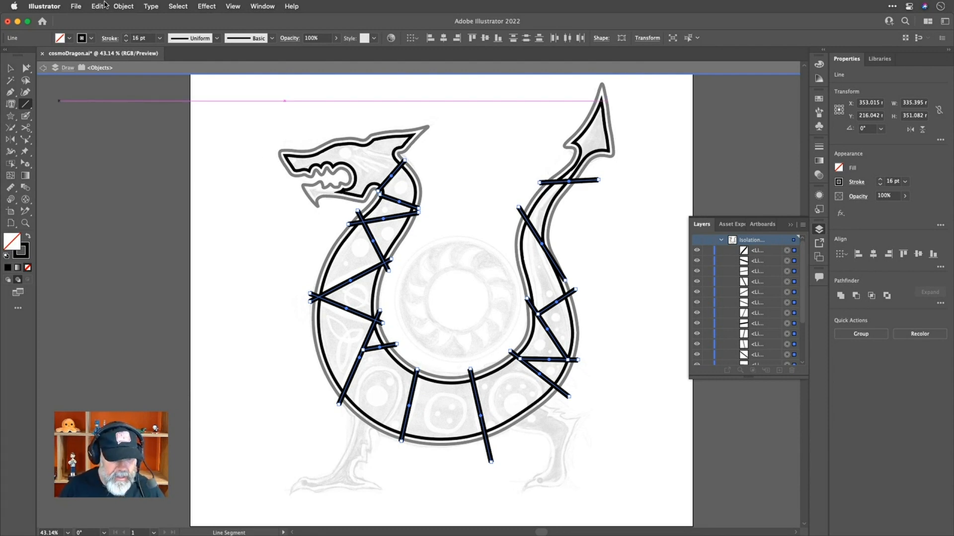
left_click(124, 7)
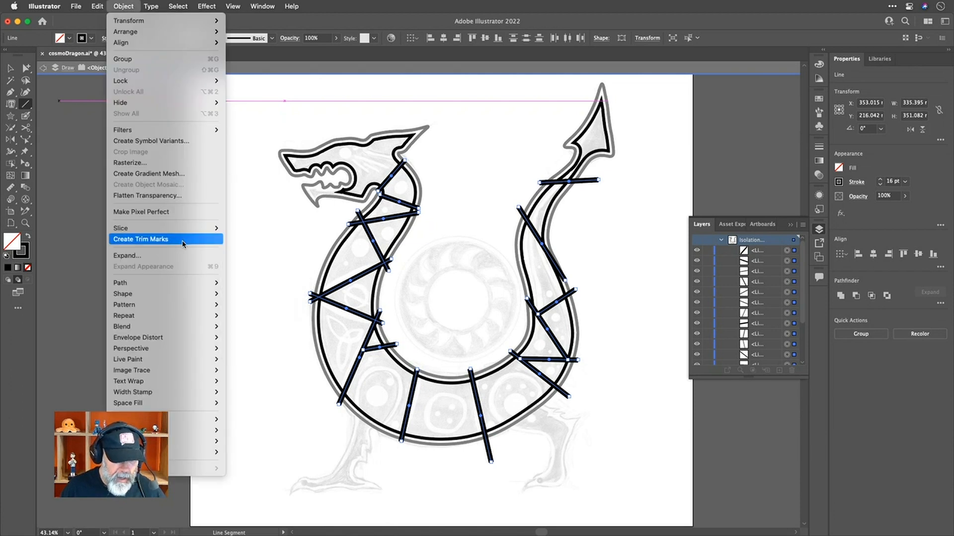
mouse_move(186, 284)
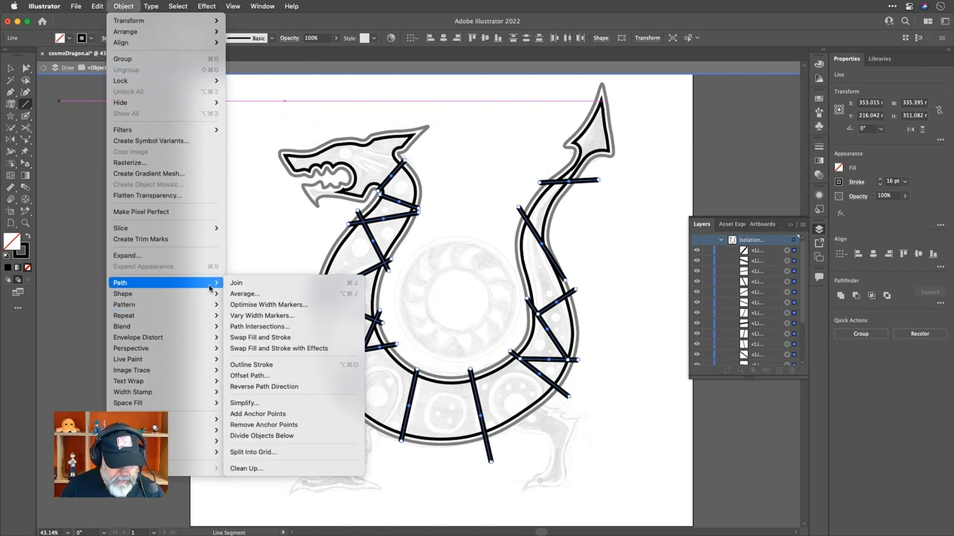
left_click(268, 365)
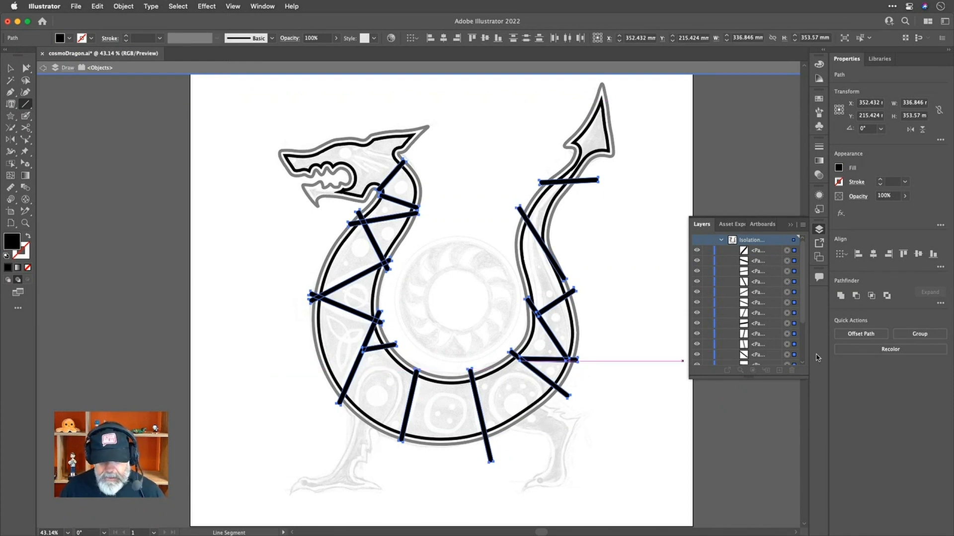
Unite the outlined lines into one group and subtract it from the dragon's inner outline with Minus Front
left_click(840, 297)
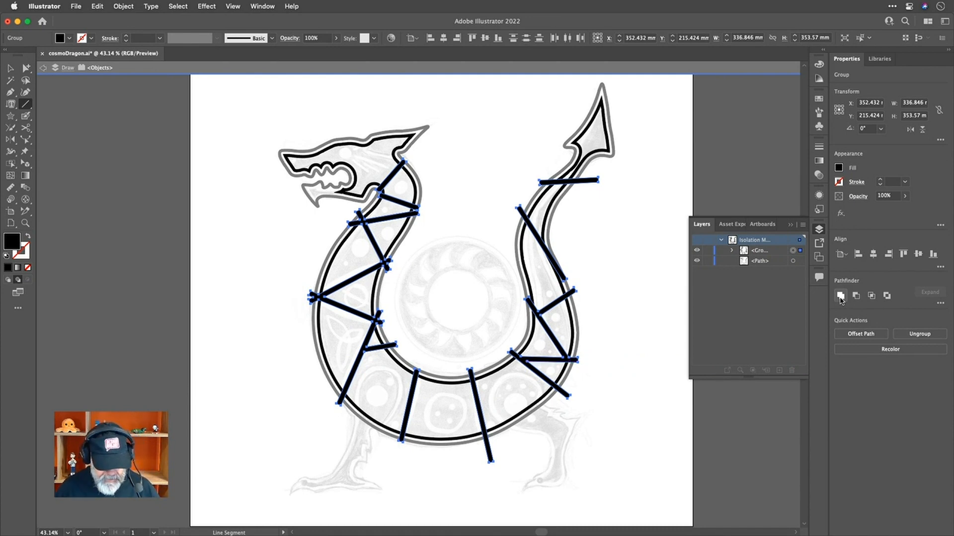
key("ctrl+a")
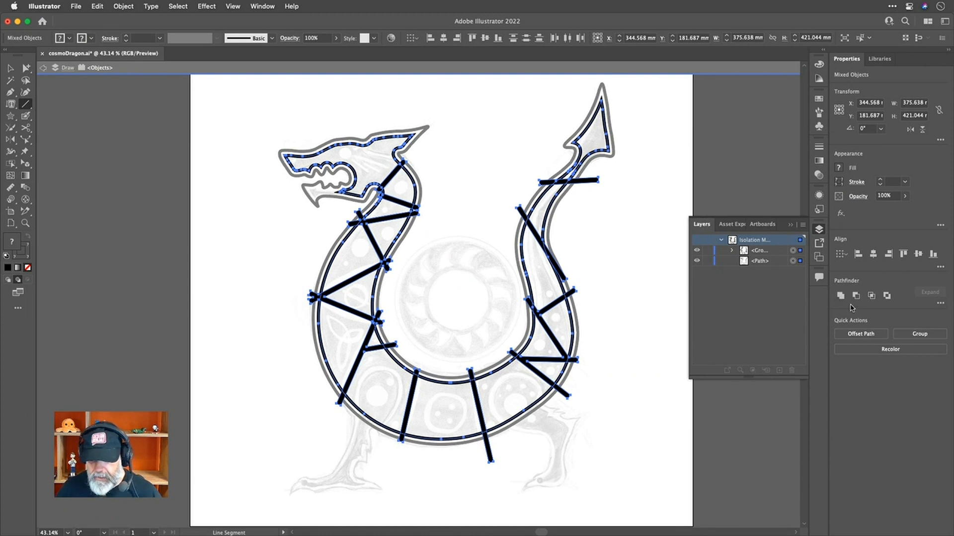
left_click(855, 296)
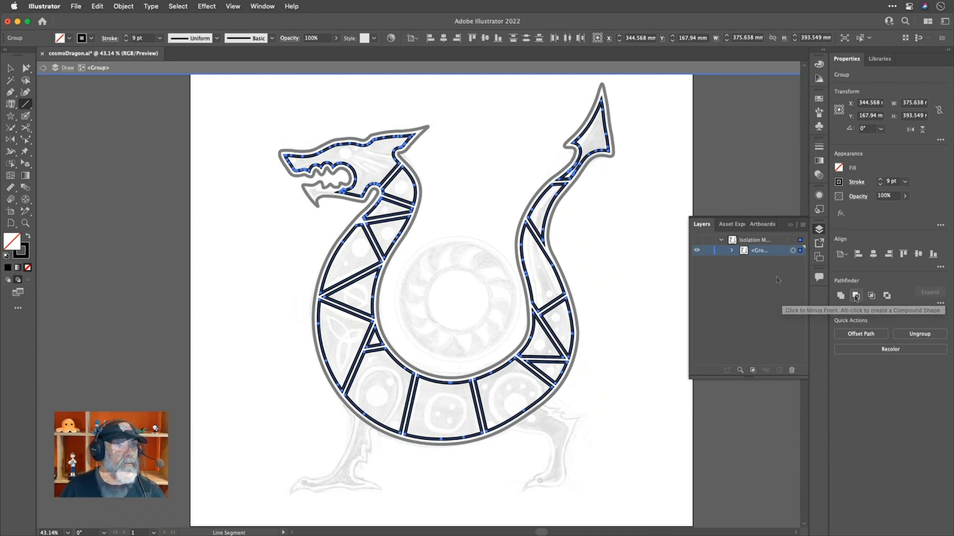
Swap the panels' fill and stroke to preview them as solid black, and swap them back
key("shift+x")
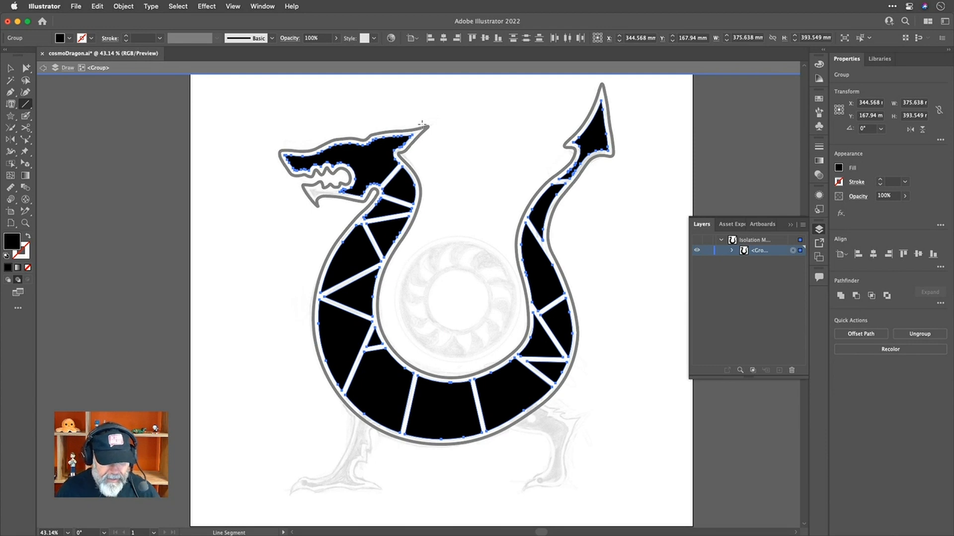
key("shift+x")
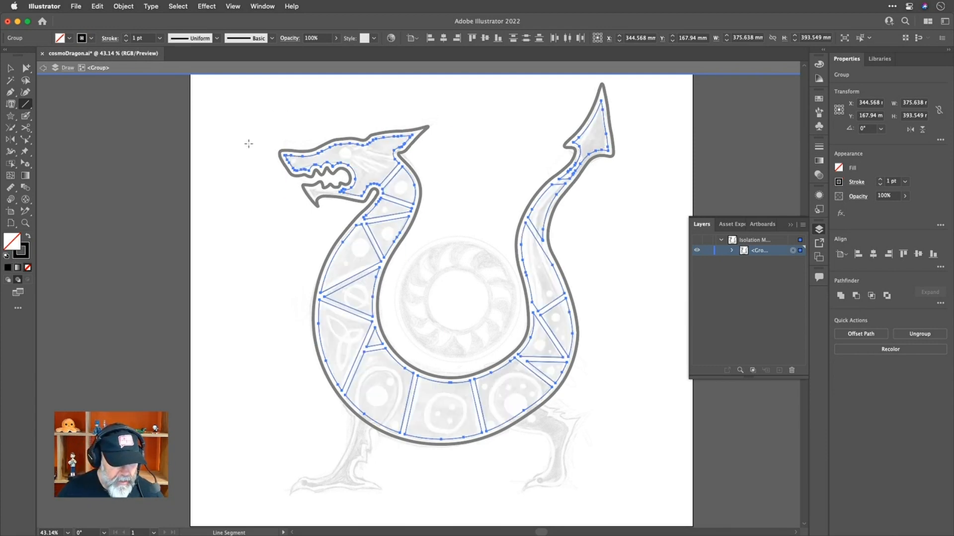
Deselect the panels, exit isolation mode and save the document
key("v")
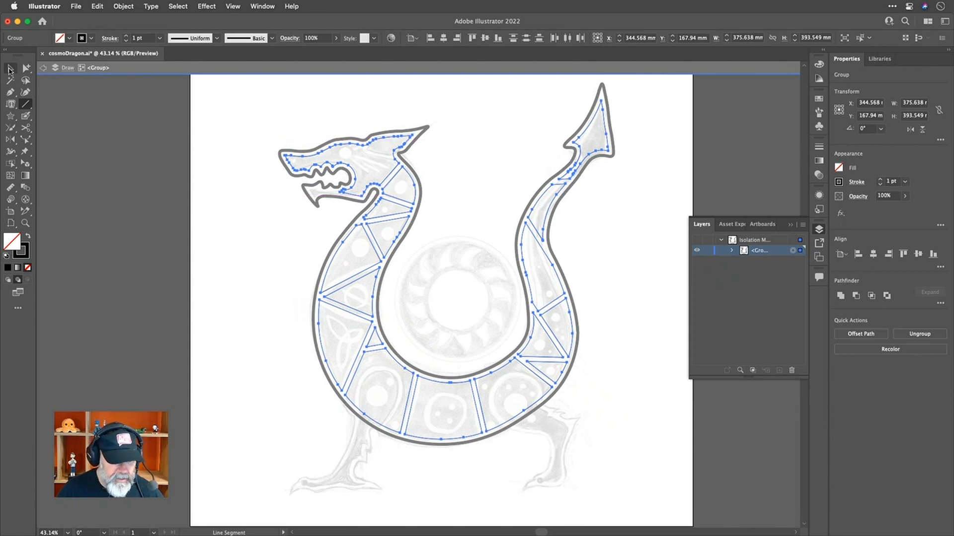
left_click(201, 200)
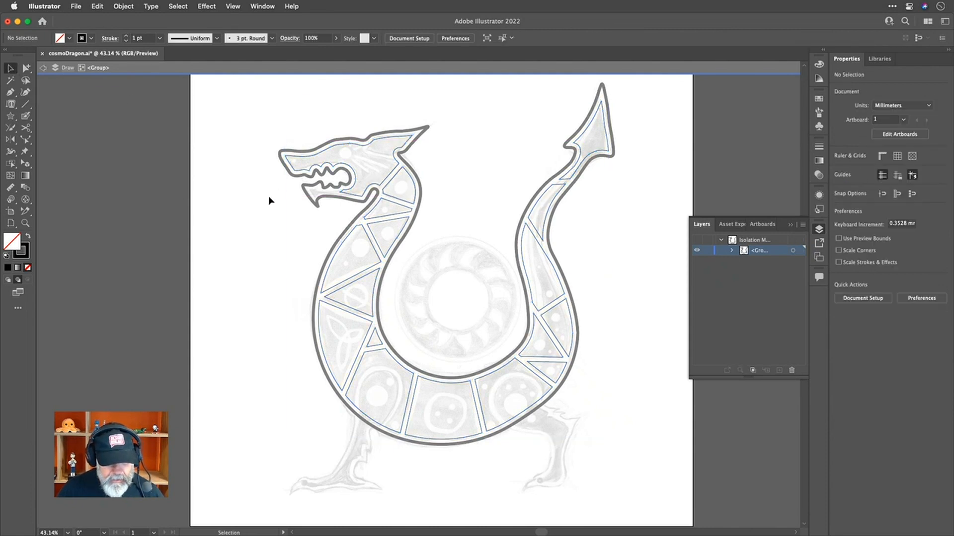
double_click(234, 190)
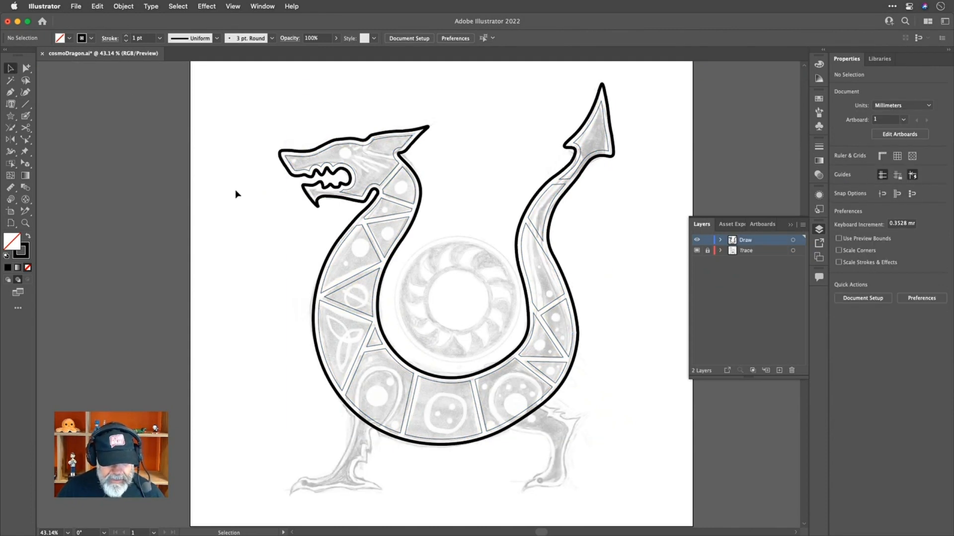
key("super+s")
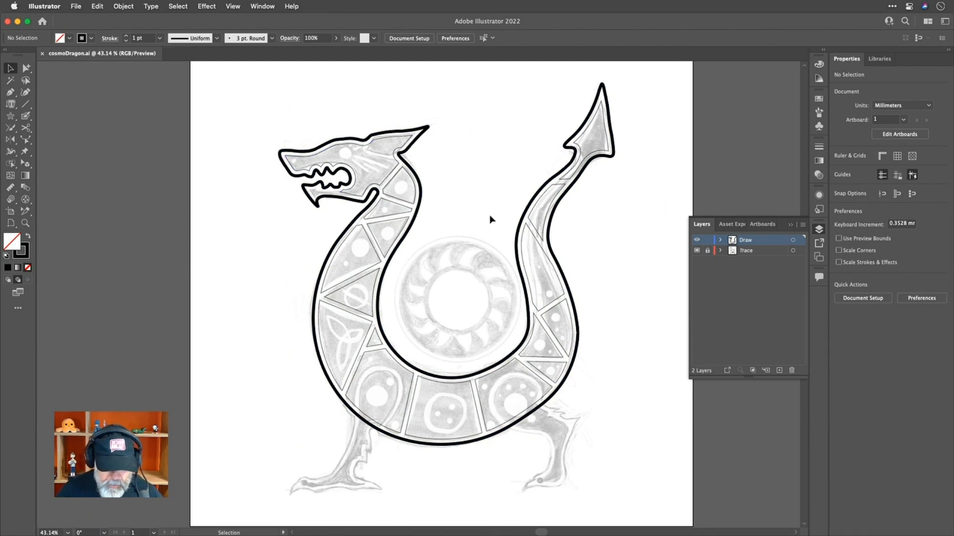
Set the stroke weight of the dragon's panel group to 10 pt and deselect it
left_click(410, 206)
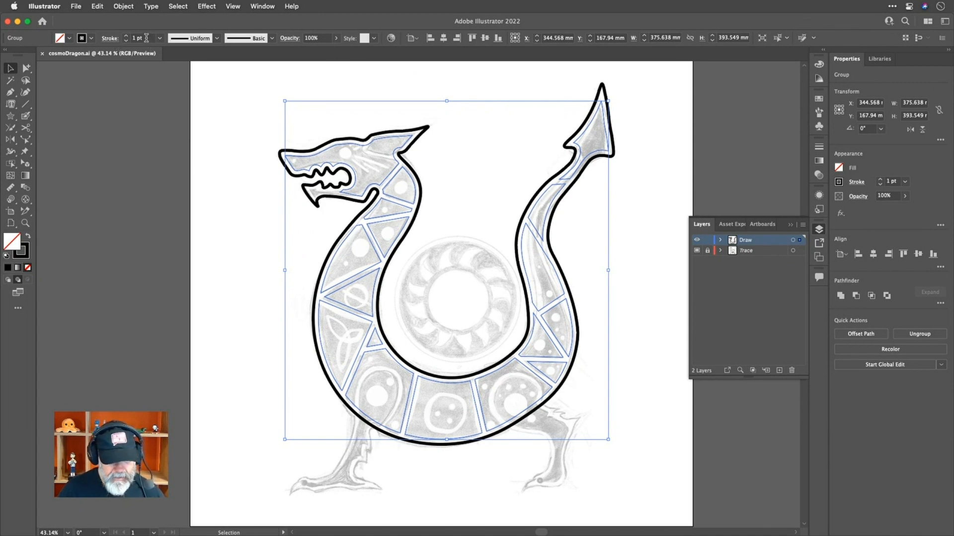
scroll(146, 38, "up", 8)
scroll(146, 38, "up", 2)
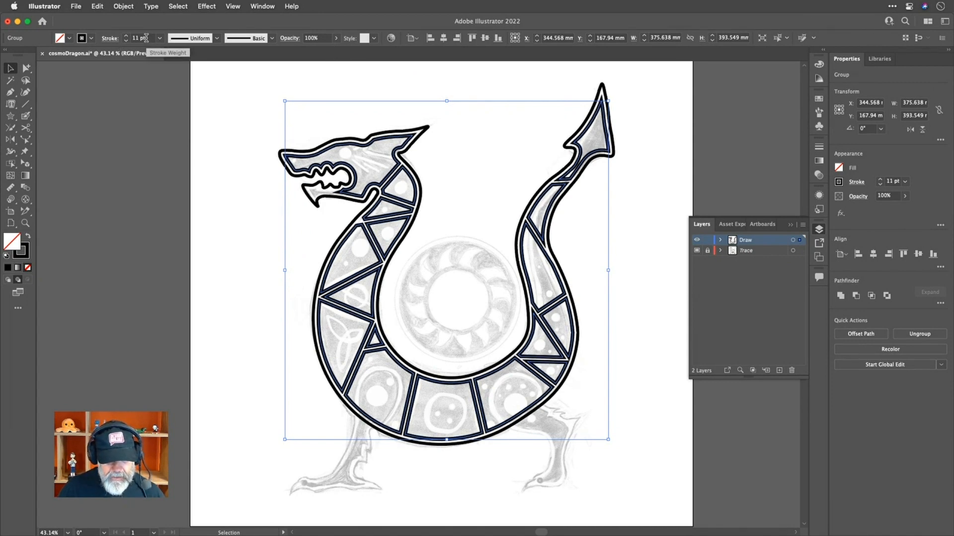
scroll(145, 38, "down", 1)
left_click(254, 177)
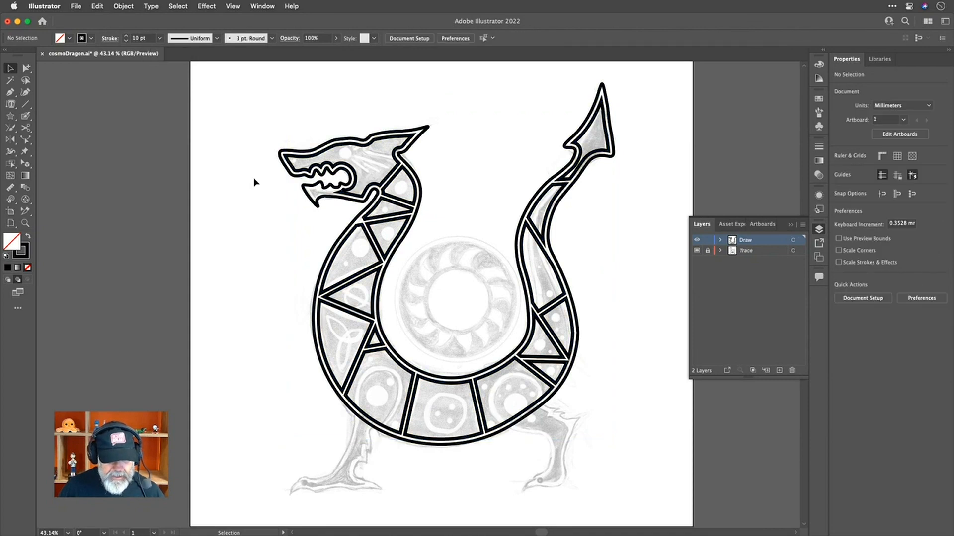
Examine the outlines around the jaw and neck and the sketched ornaments inside the body panels
scroll(305, 191, "up", 8)
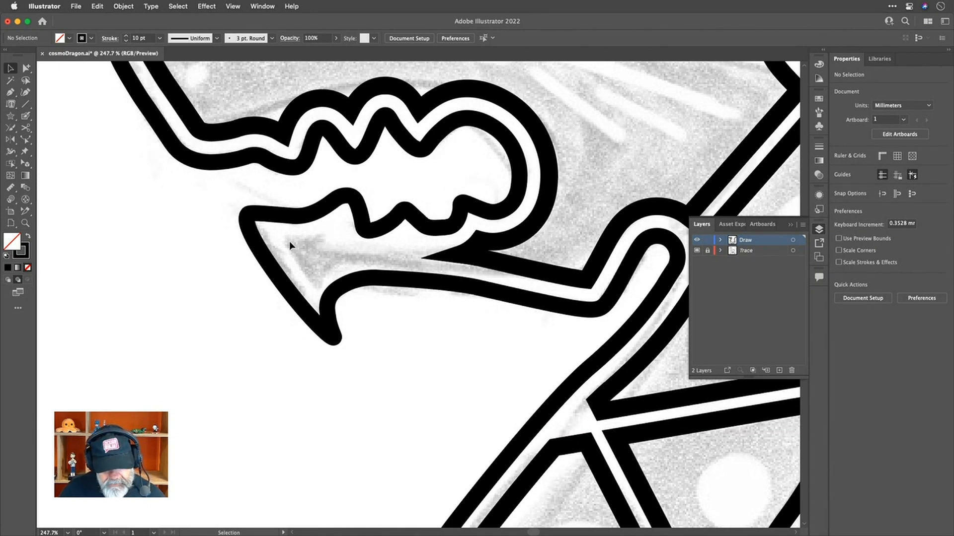
scroll(300, 264, "down", 10)
scroll(300, 264, "down", 3)
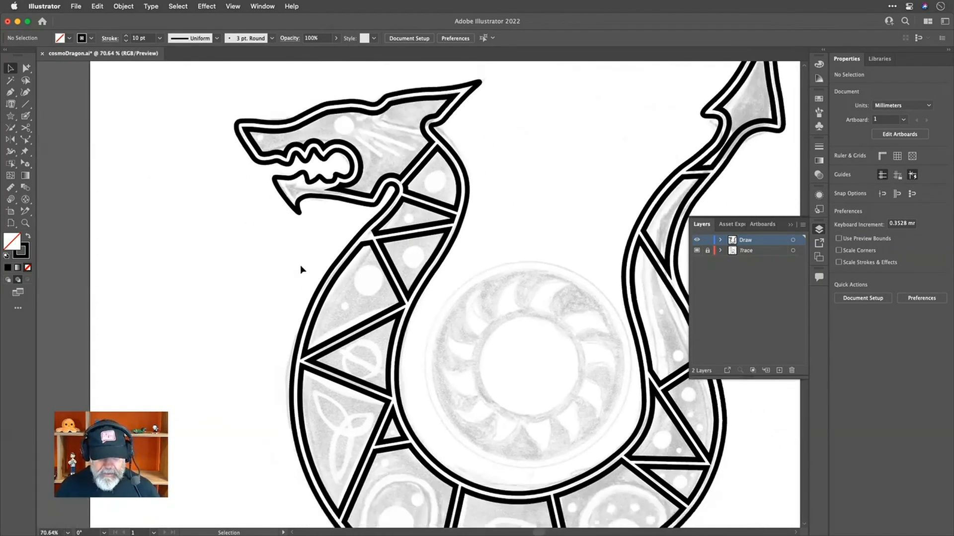
scroll(300, 269, "up", 2)
scroll(300, 269, "right", 1)
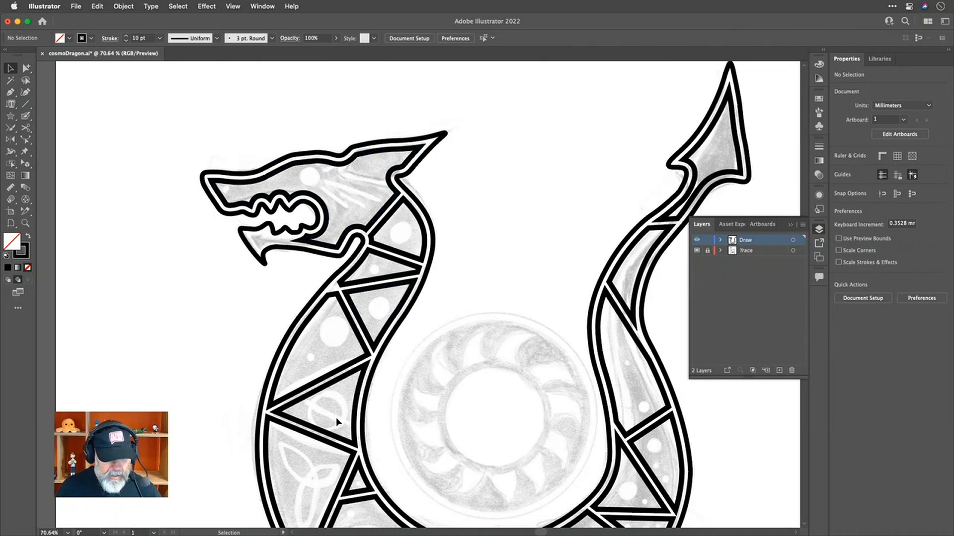
scroll(325, 410, "down", 7)
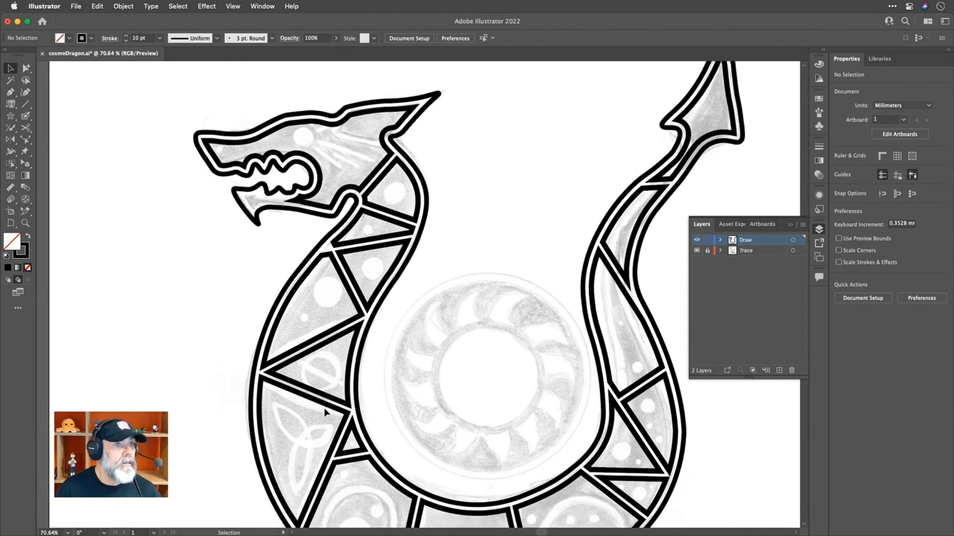
scroll(325, 412, "up", 5)
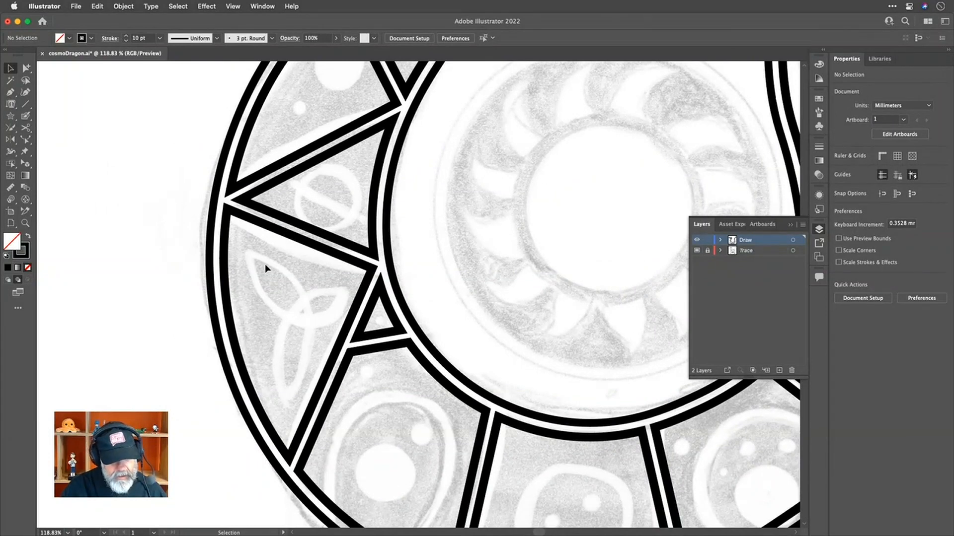
scroll(288, 284, "right", 3)
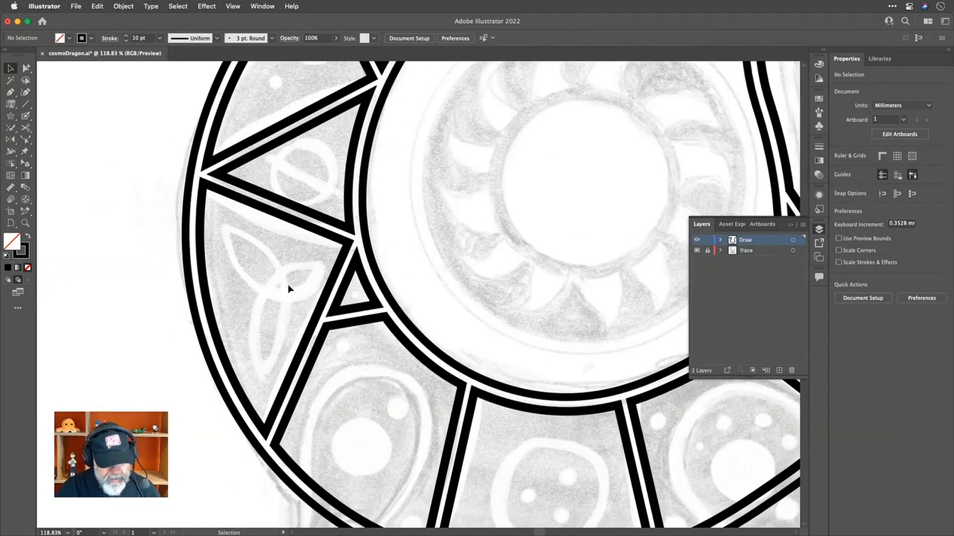
scroll(287, 284, "up", 3)
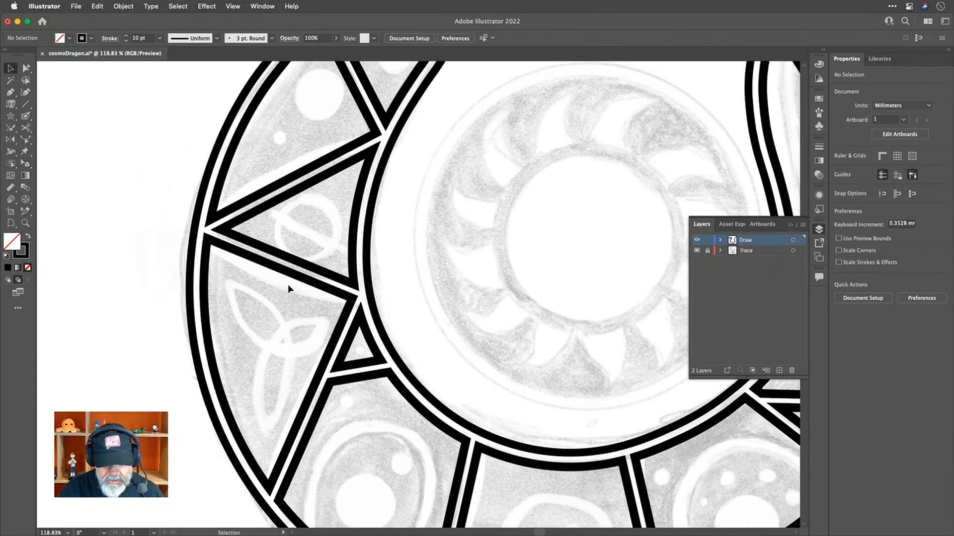
scroll(536, 213, "down", 10)
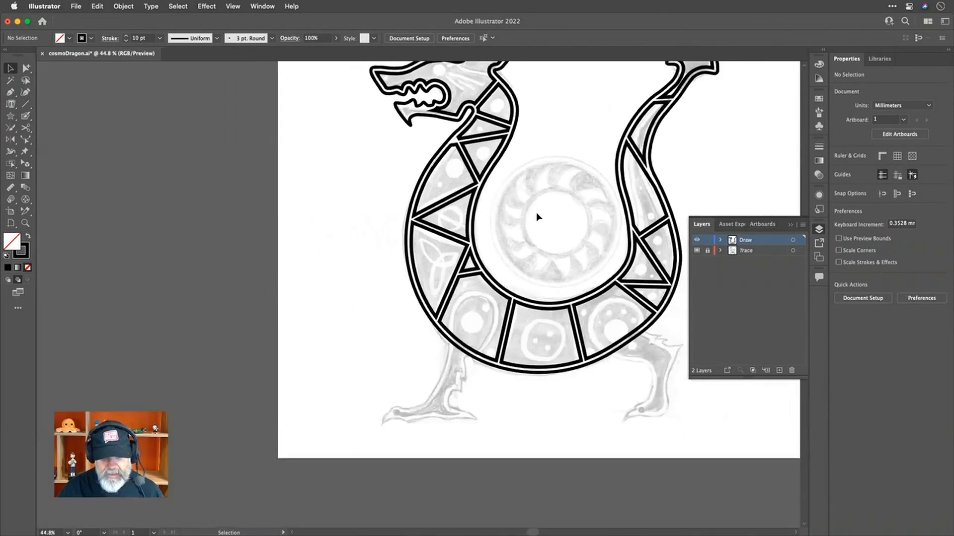
Draw a circle about 143 mm in diameter around the sketched sun disc inside the dragon's curve
scroll(536, 213, "up", 5)
scroll(535, 213, "down", 2)
scroll(535, 212, "left", 1)
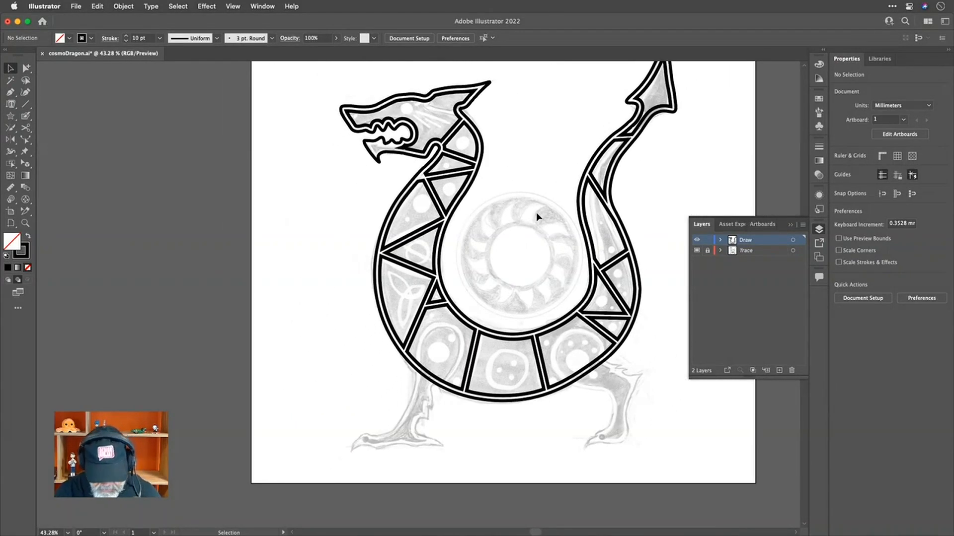
key("l")
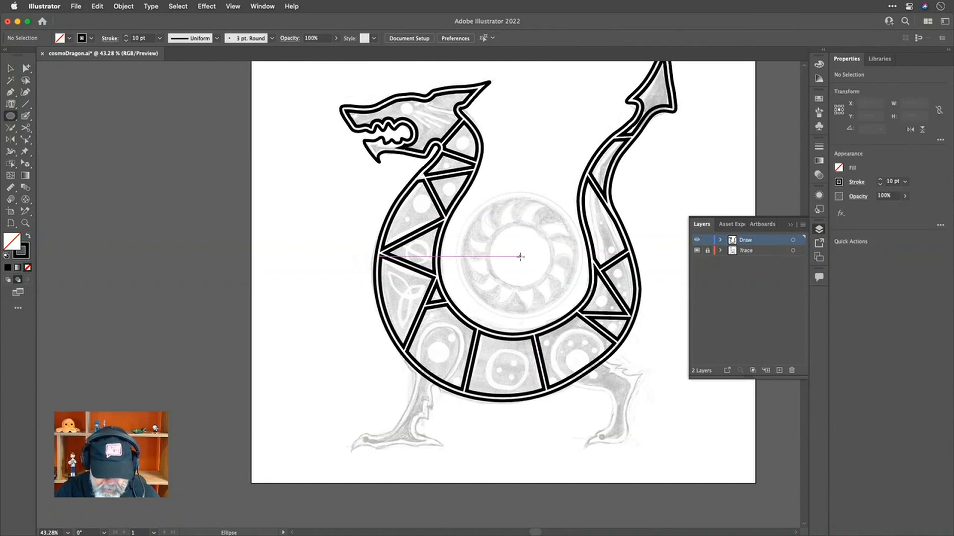
left_click_drag(520, 257, 581, 317)
scroll(531, 266, "up", 5)
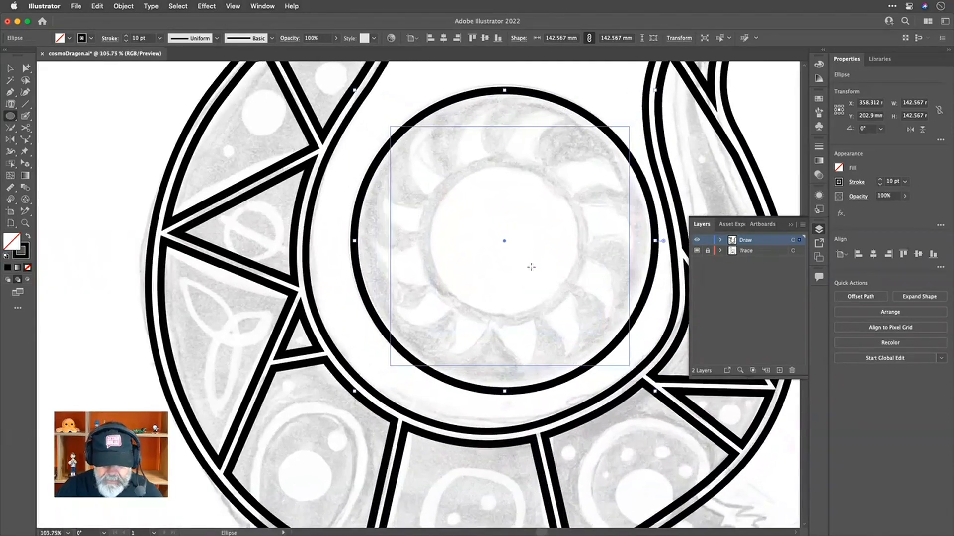
Nudge the sun disc circle two increments left and one up to align it with the sketch
key("Left")
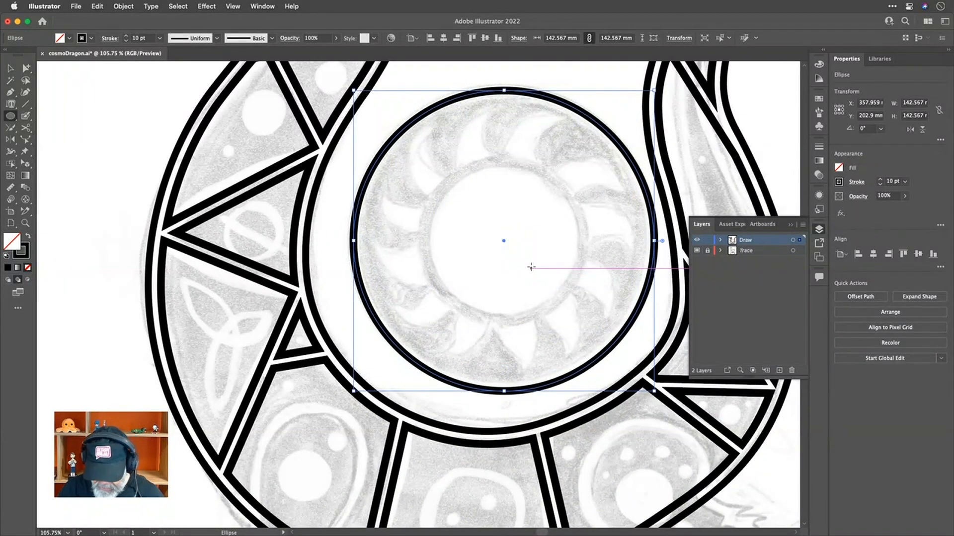
key("Up")
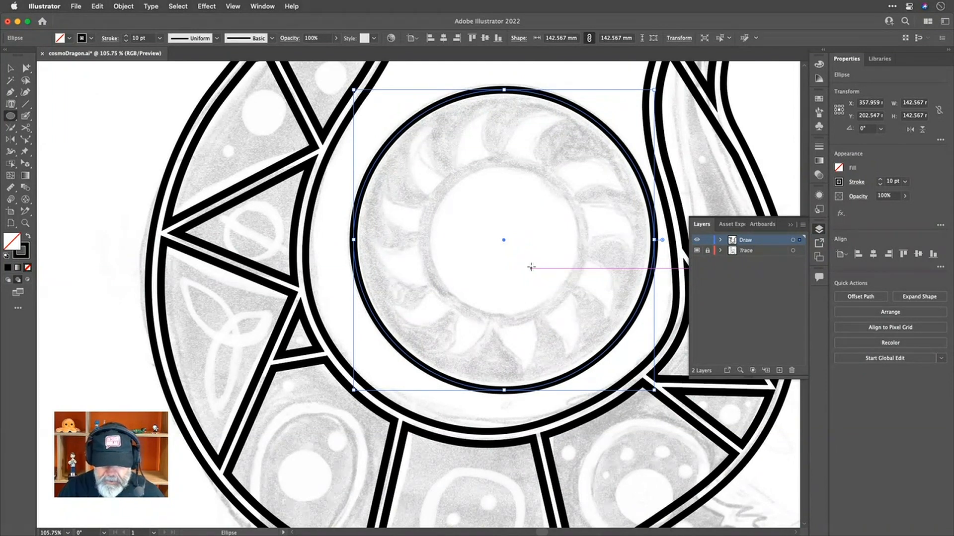
key("Left")
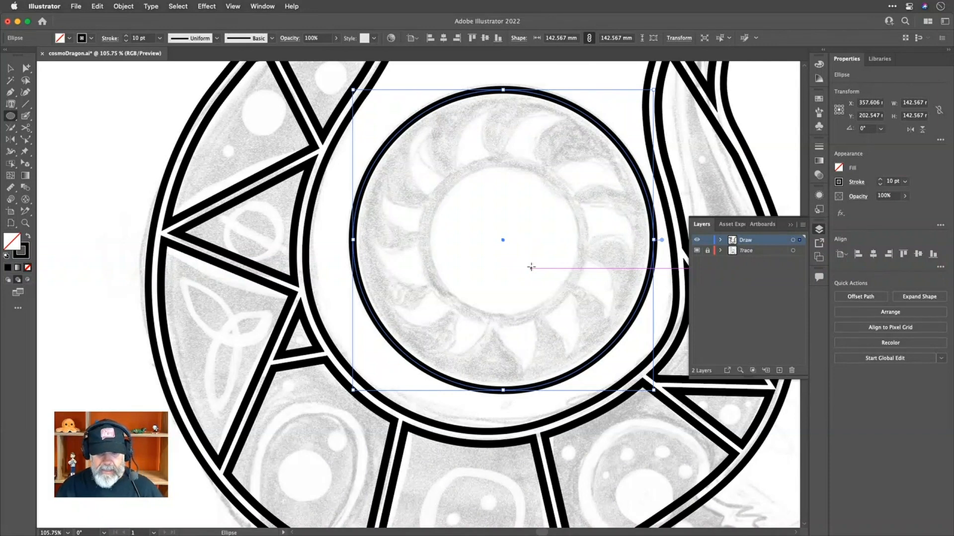
Create a smaller concentric circle inside the sun disc outline using Offset Path at -8 mm with mitered joins
left_click(132, 6)
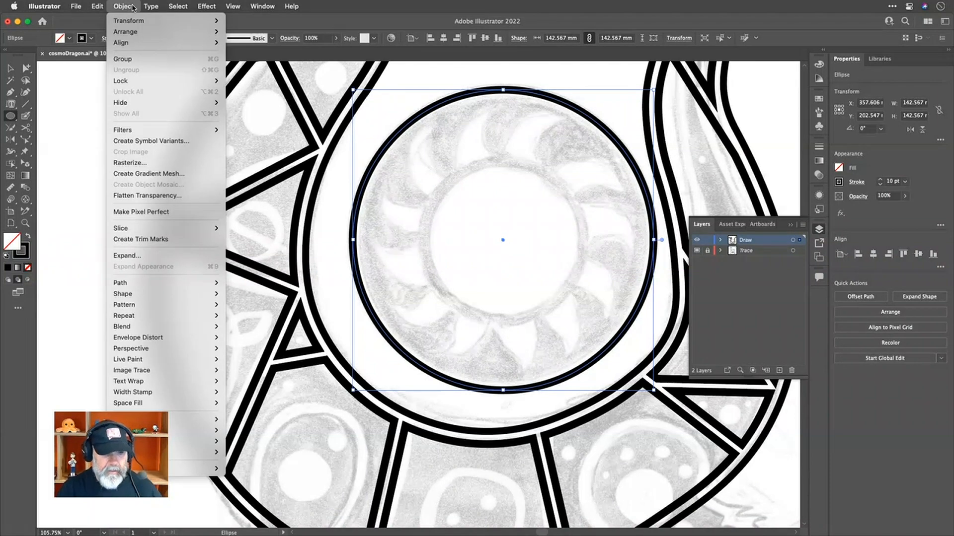
mouse_move(156, 283)
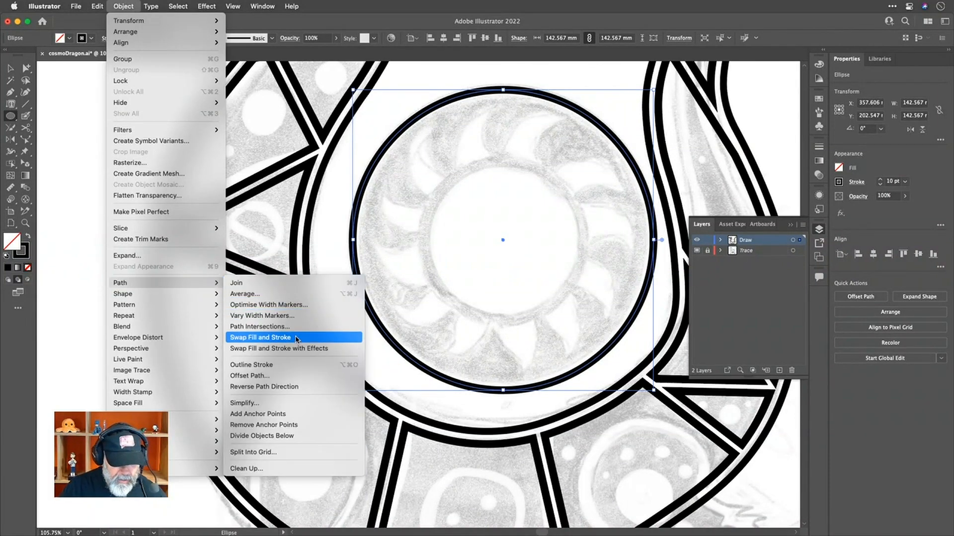
left_click(298, 376)
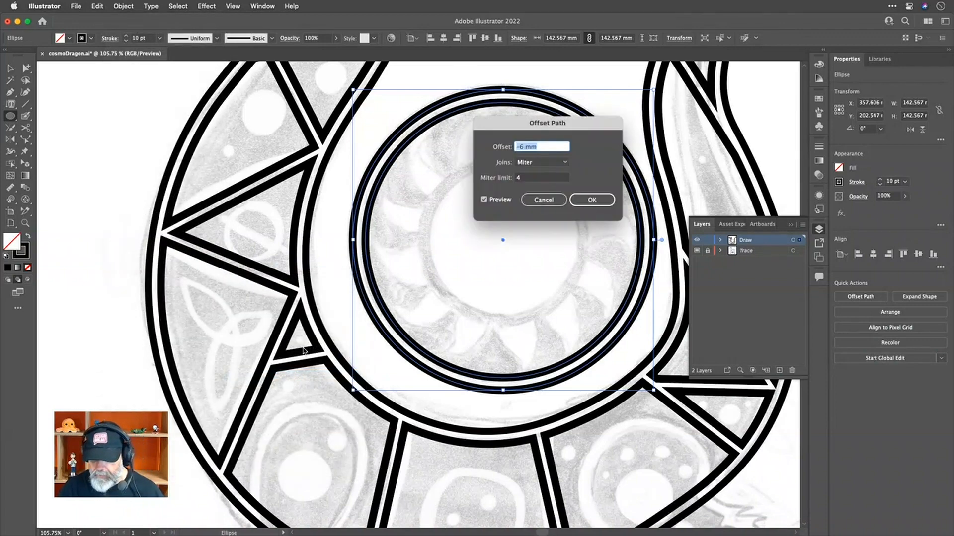
key("Down")
key("Down")
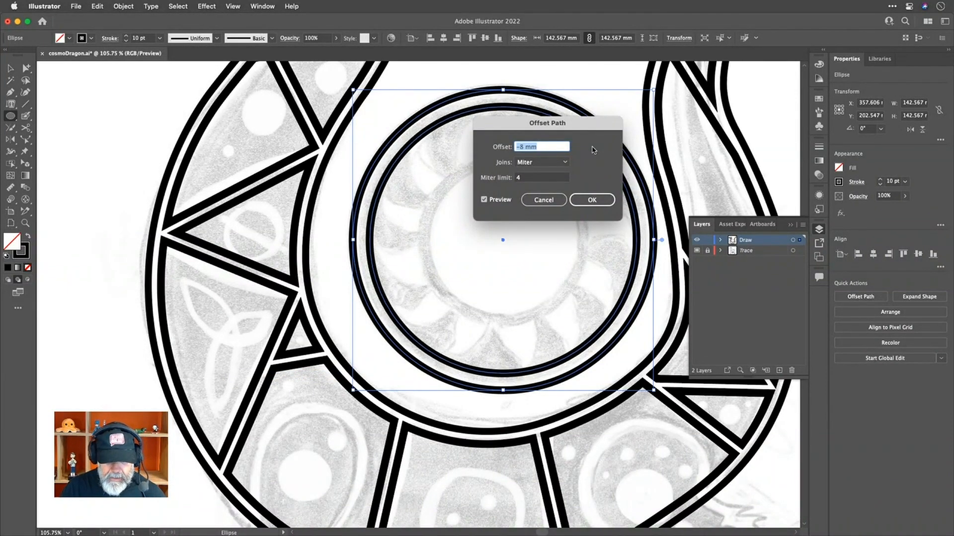
key("Up")
key("Down")
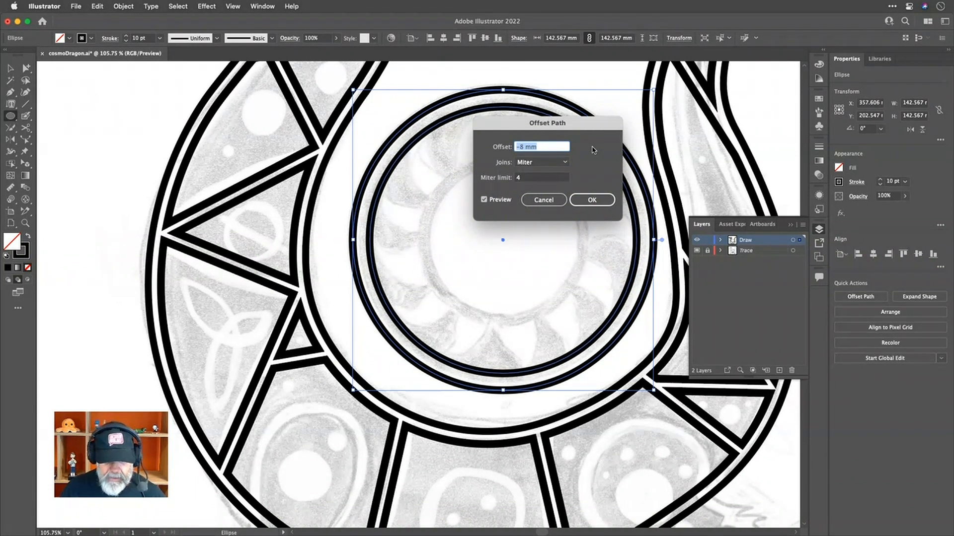
left_click(600, 200)
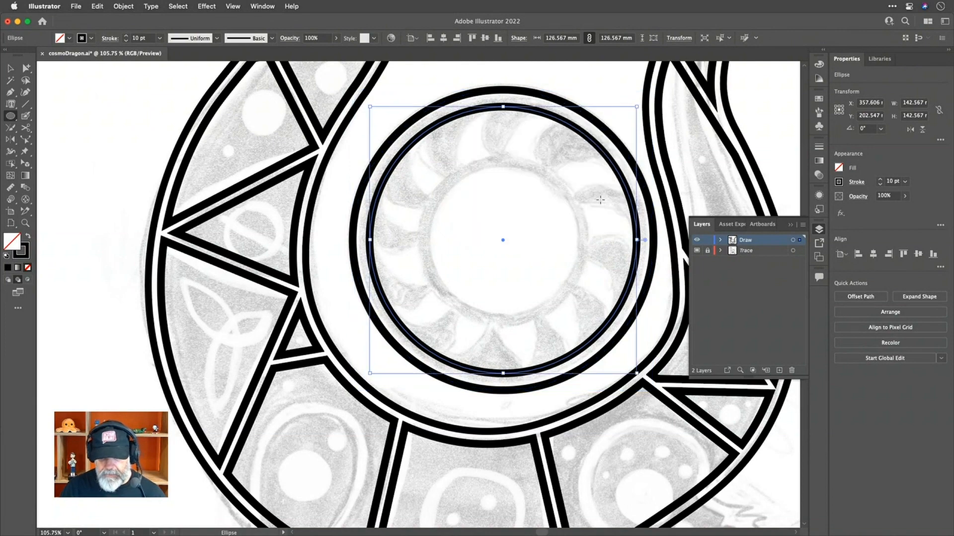
Offset the inner ring circle by -28 mm to outline the sun's centre
left_click(124, 7)
mouse_move(160, 283)
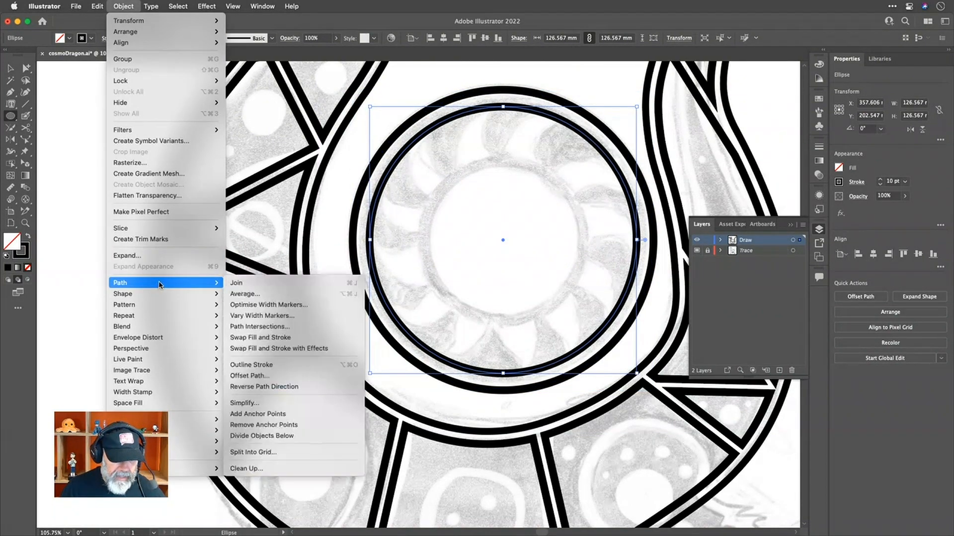
left_click(291, 376)
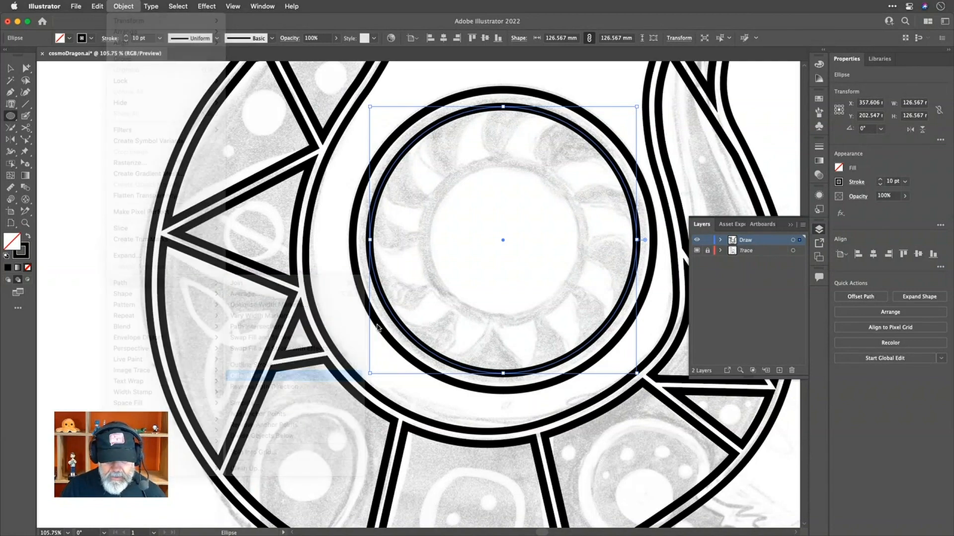
key("Down")
key("Down")
key("Down")
key("Down")
key("Down")
key("Down")
key("Down")
key("Down")
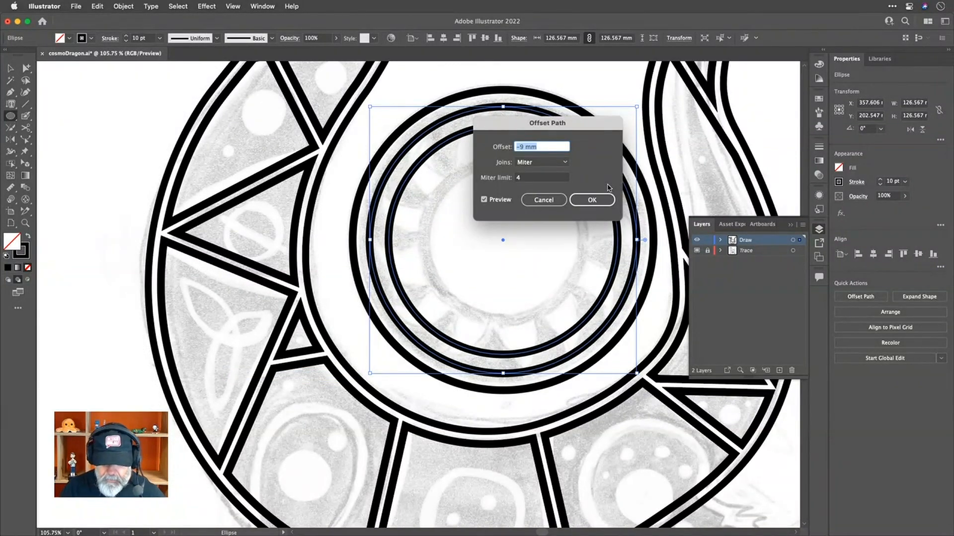
key("Down")
key("Down")
key("Down")
key("Down")
key("Down")
key("Down")
key("Down")
key("Down")
key("Down")
key("Down")
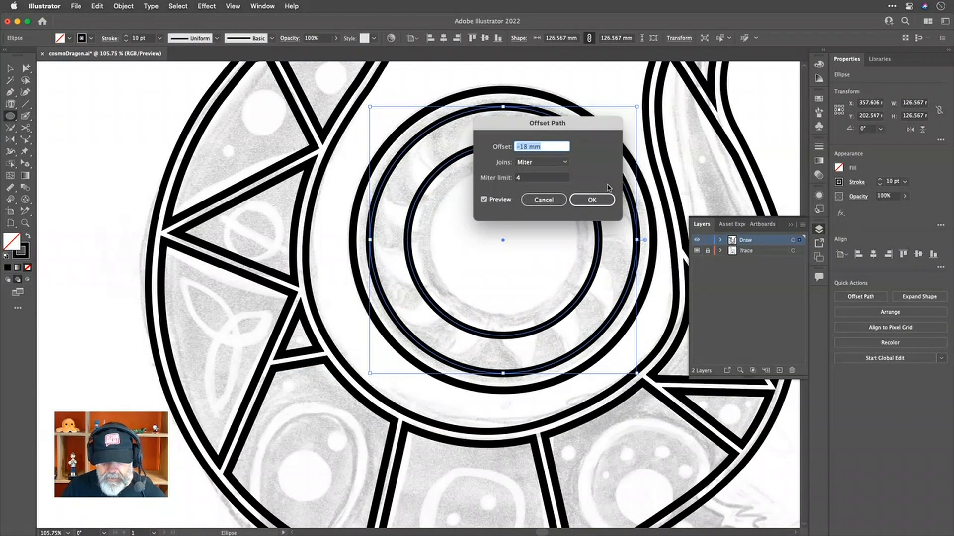
key("Down")
key("Down")
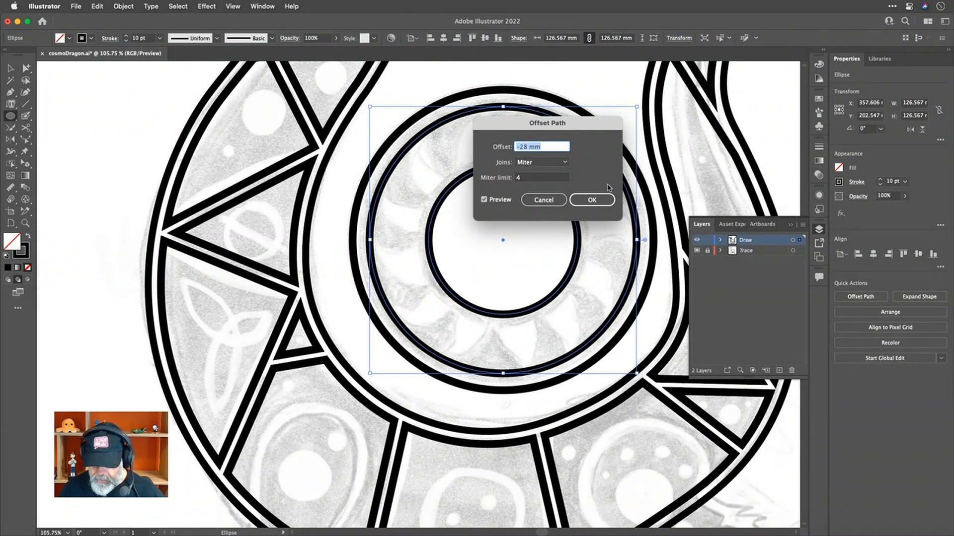
key("Return")
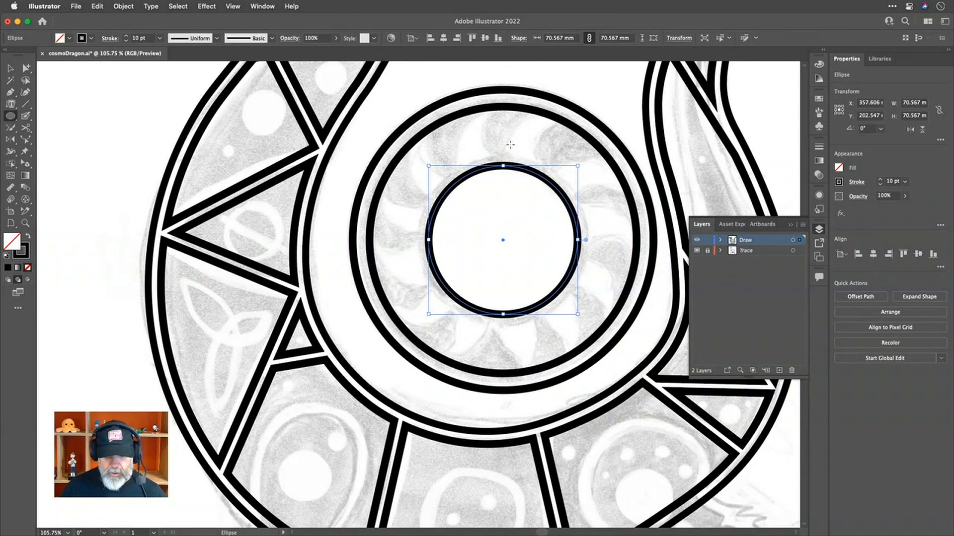
Duplicate the innermost circle and scale the copy from its centre to about 76 mm in diameter
left_click(10, 68)
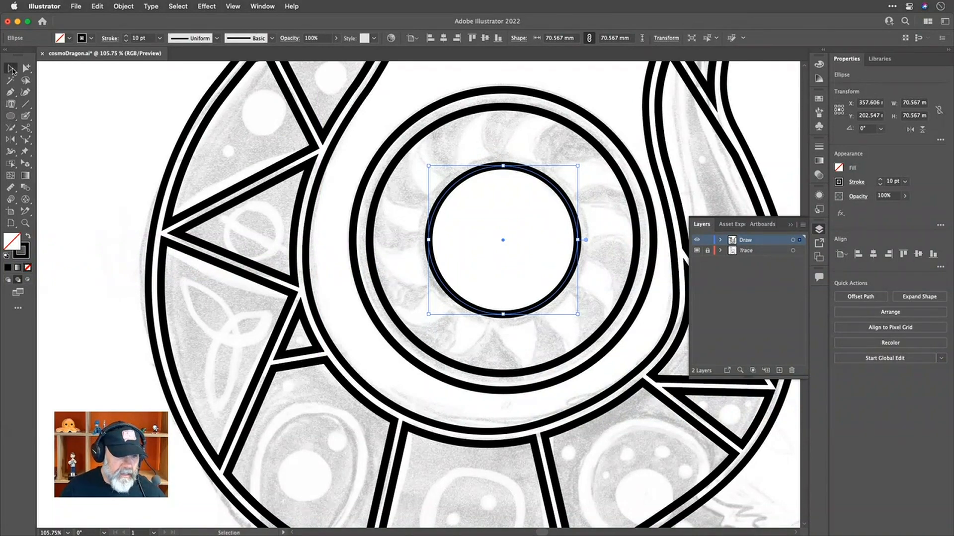
left_click(482, 135)
scroll(523, 148, "up", 2)
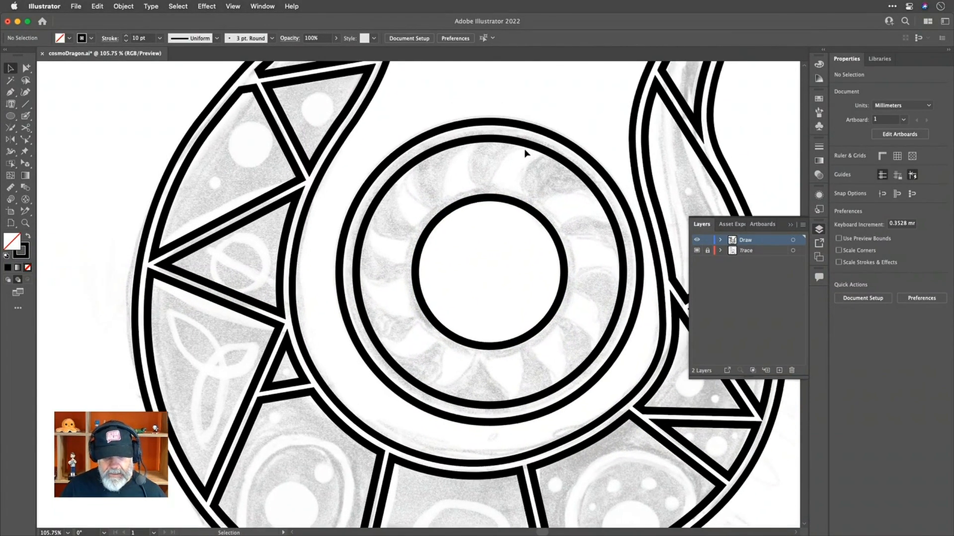
scroll(525, 153, "up", 1)
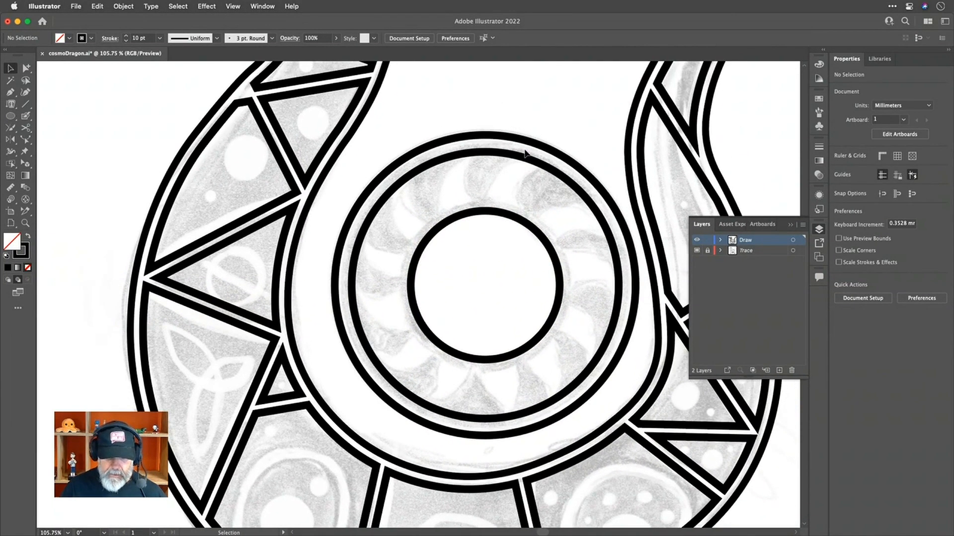
left_click(503, 212)
key("a")
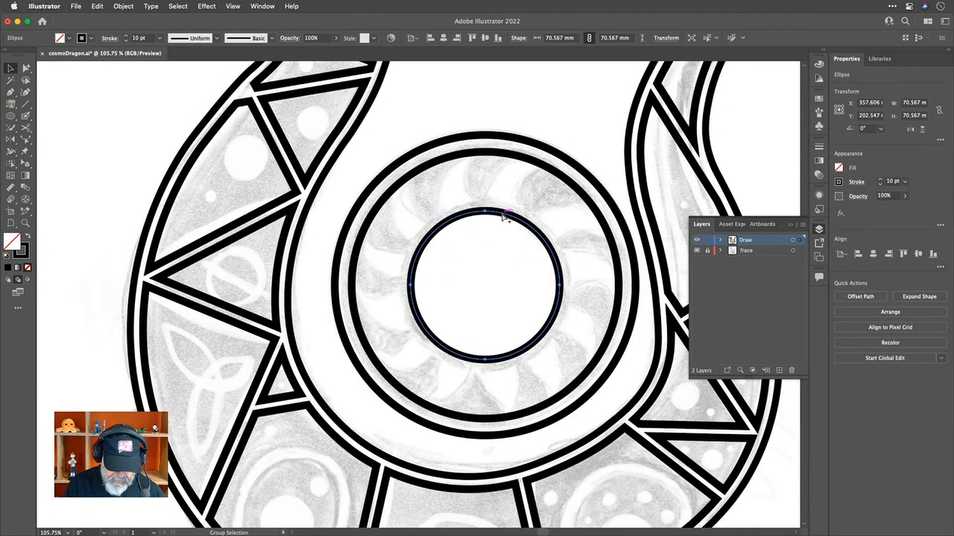
key("v")
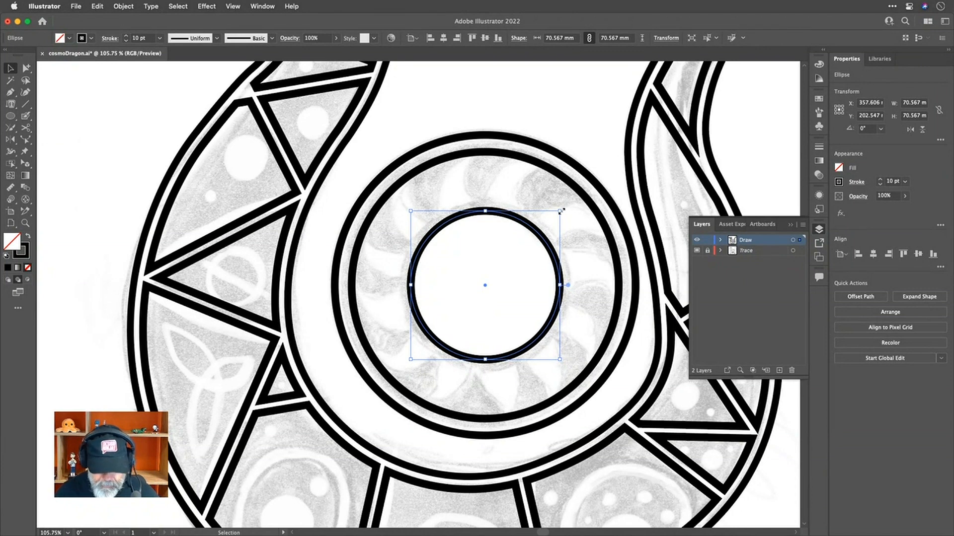
mouse_move(560, 211)
left_mouse_down()
mouse_move(596, 203)
mouse_move(582, 203)
left_mouse_up()
Set the enlarged circle copy's stroke colour to magenta
left_click(91, 39)
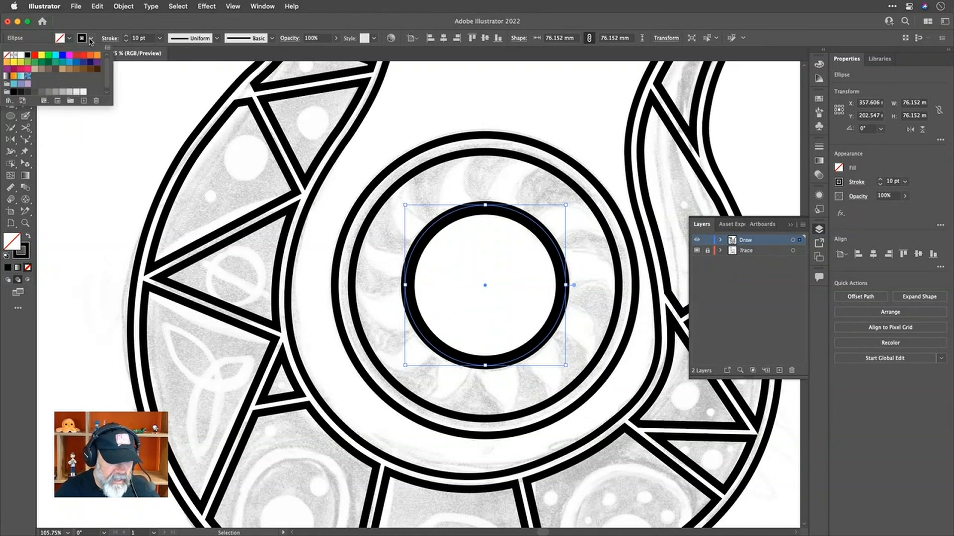
left_click(70, 56)
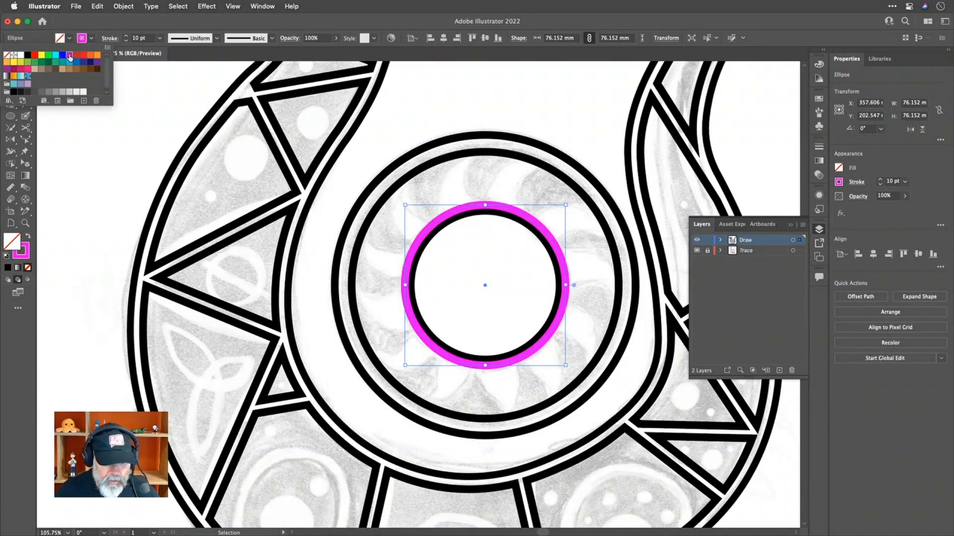
left_click(533, 90)
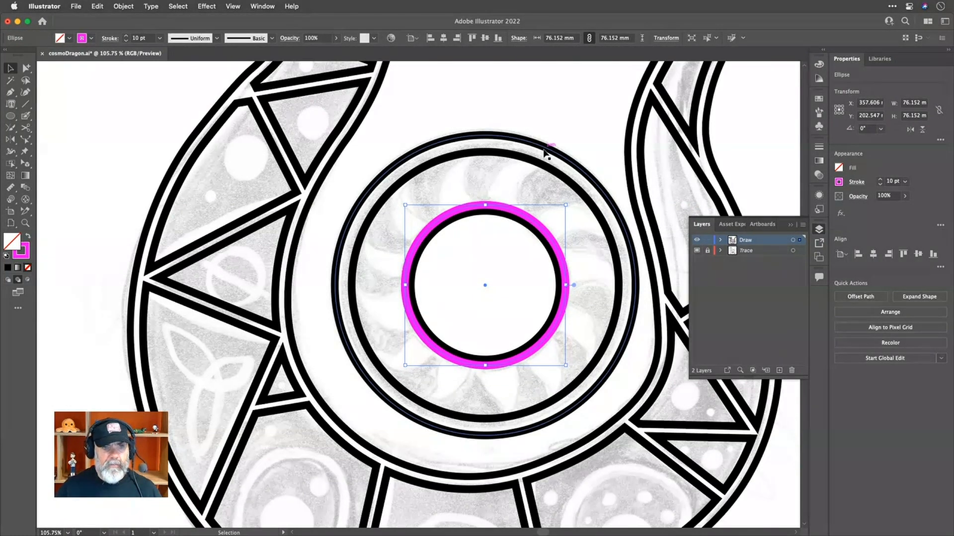
Draw two straight lines from the magenta circle meeting at a point near the inner ring, forming a sun ray about 27 mm tall
scroll(545, 151, "up", 3)
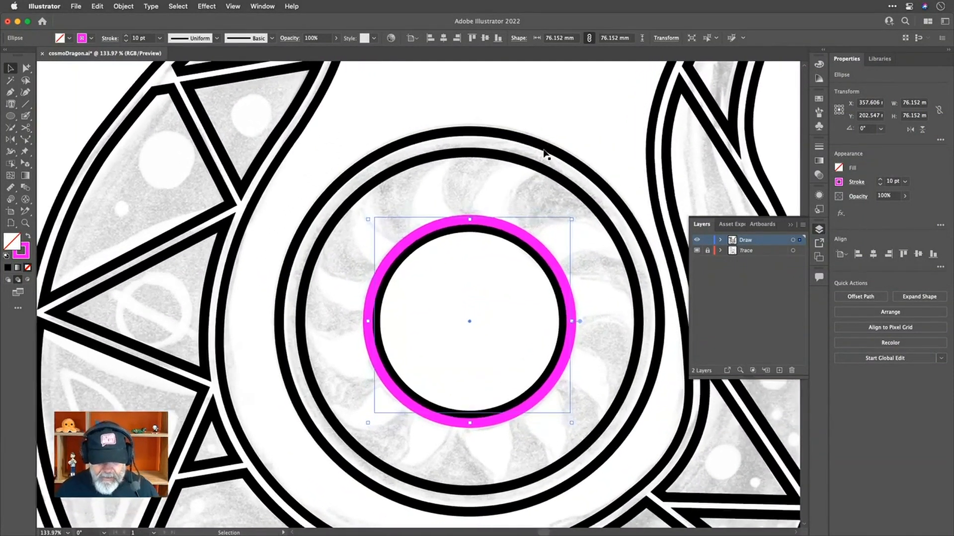
scroll(545, 151, "right", 3)
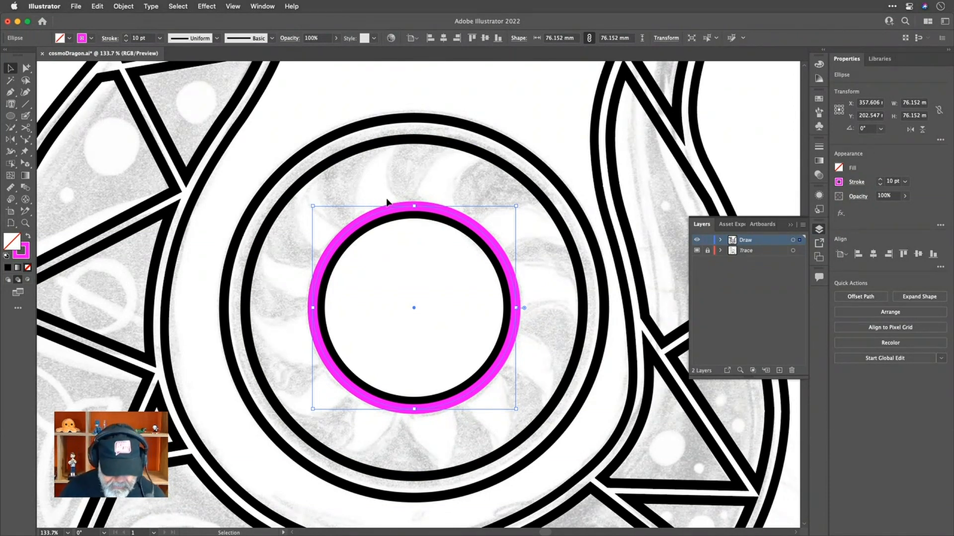
key("backslash")
left_click_drag(364, 217, 363, 276)
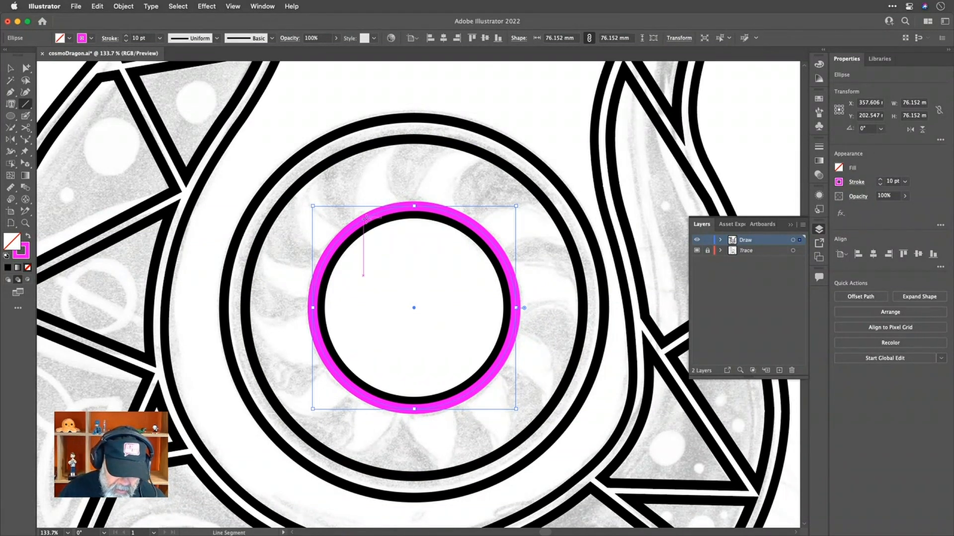
left_click_drag(359, 222, 386, 149)
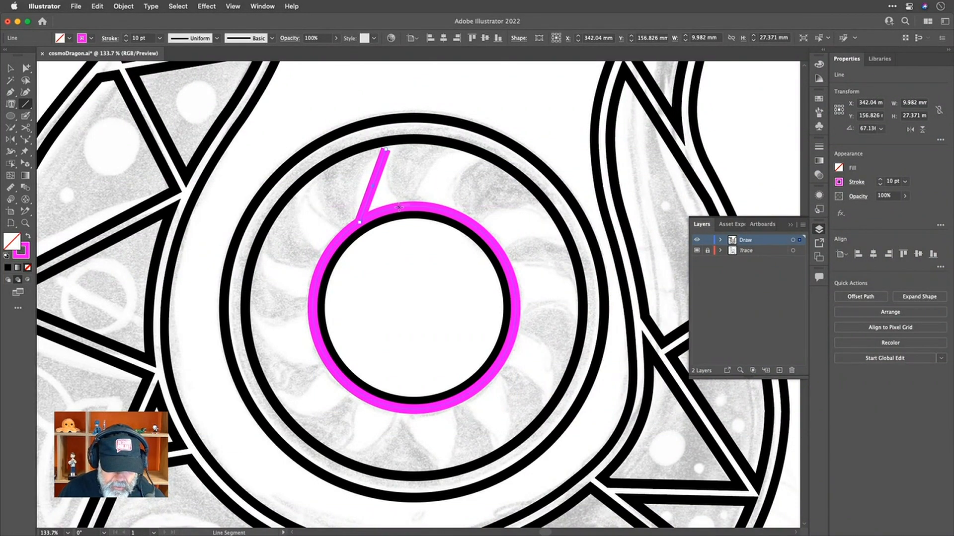
left_click_drag(400, 206, 387, 149)
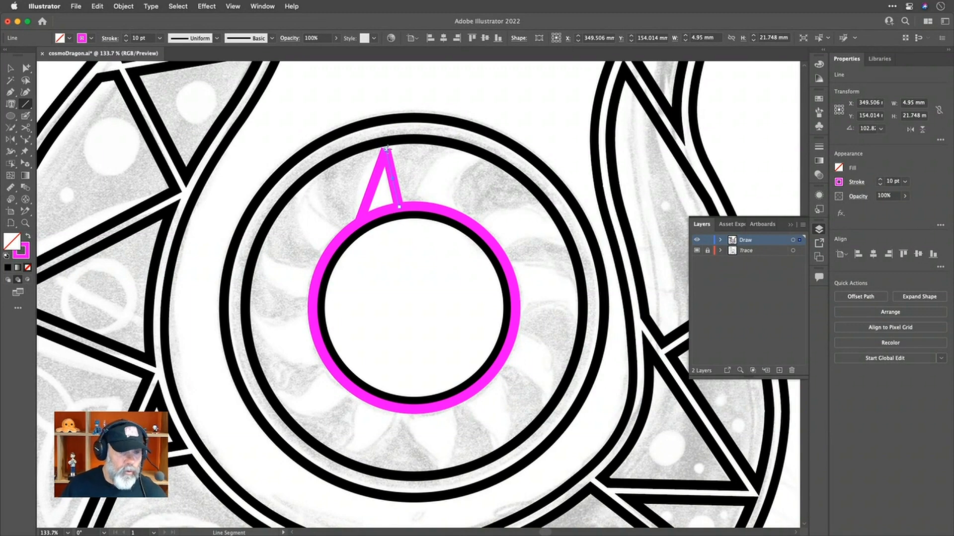
Lasso the overlapping anchor points at the ray's tip and average them on both axes
scroll(388, 148, "up", 6)
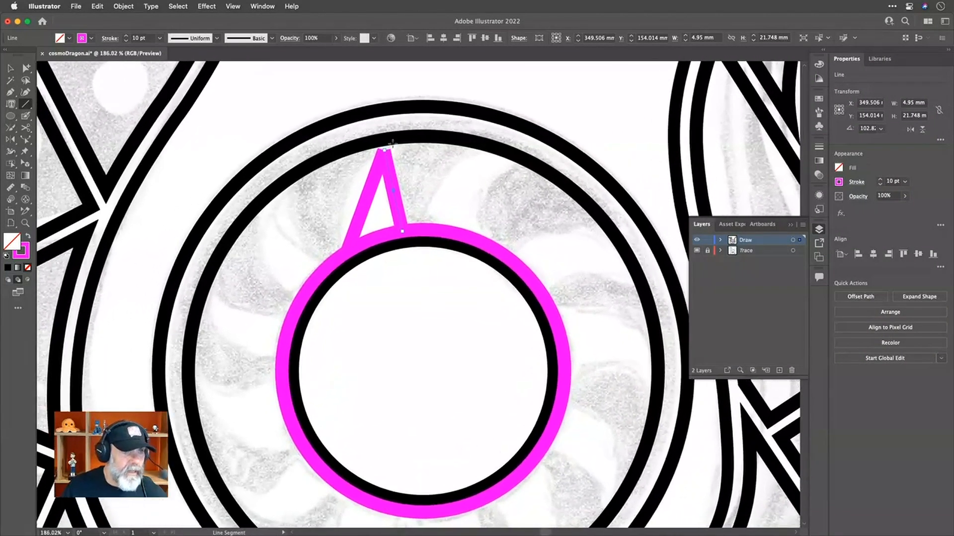
scroll(392, 144, "up", 2)
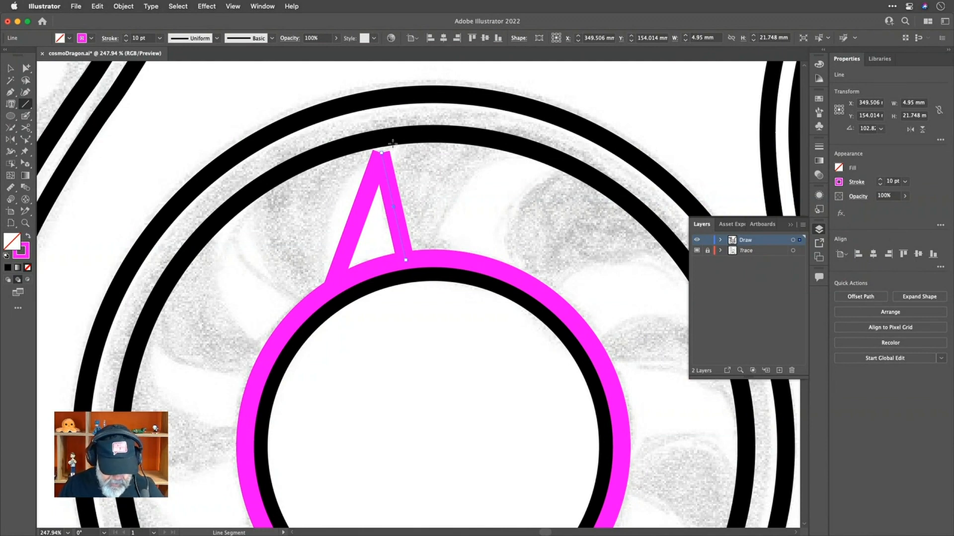
key("q")
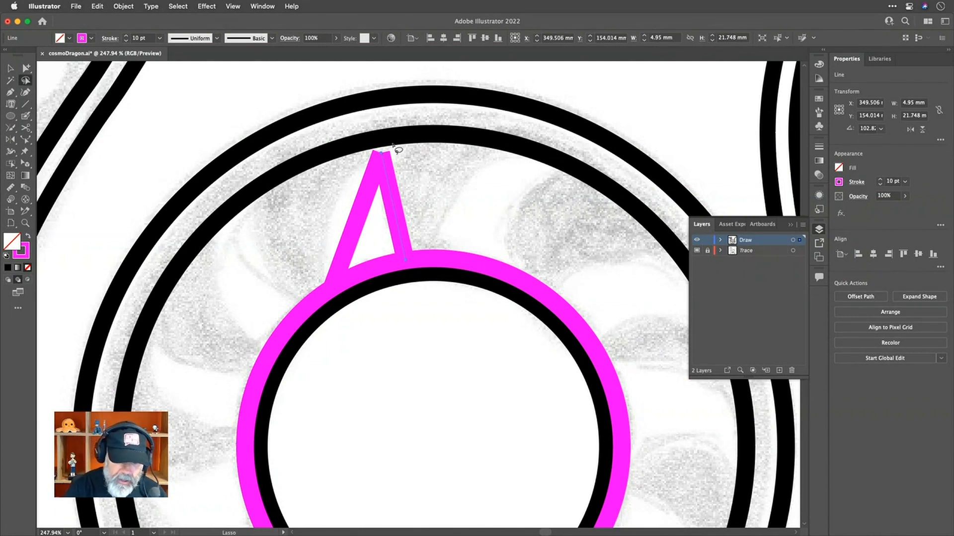
mouse_move(397, 149)
left_mouse_down()
mouse_move(380, 155)
mouse_move(411, 188)
left_mouse_up()
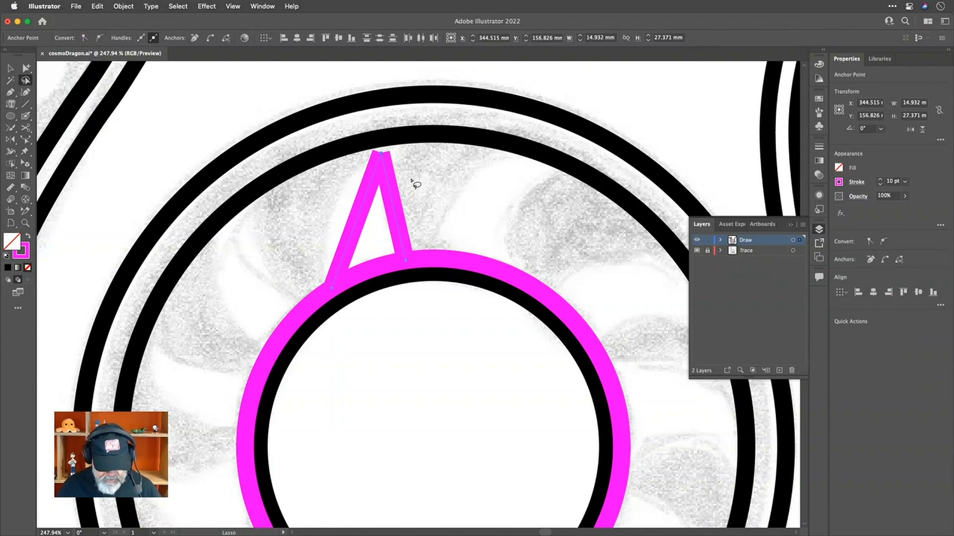
key("v")
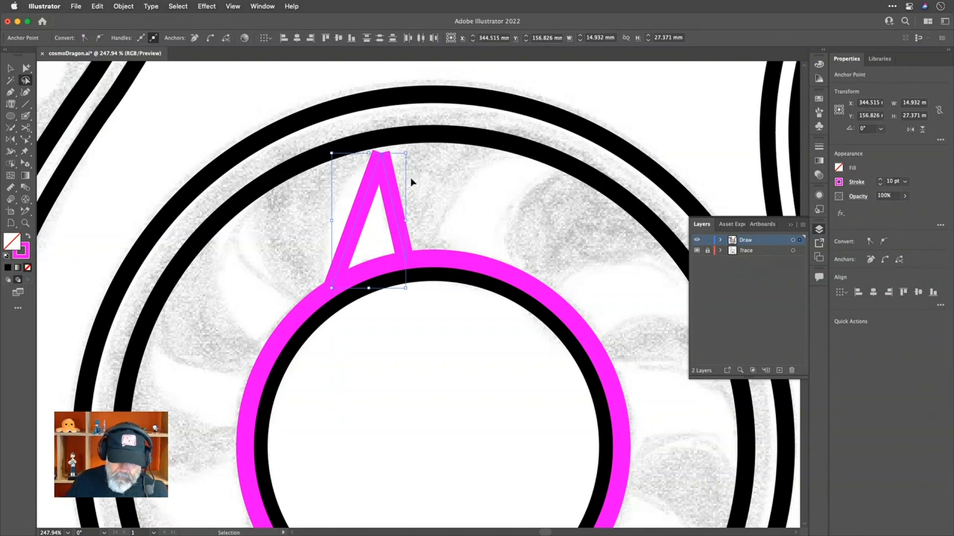
key("super+alt+j")
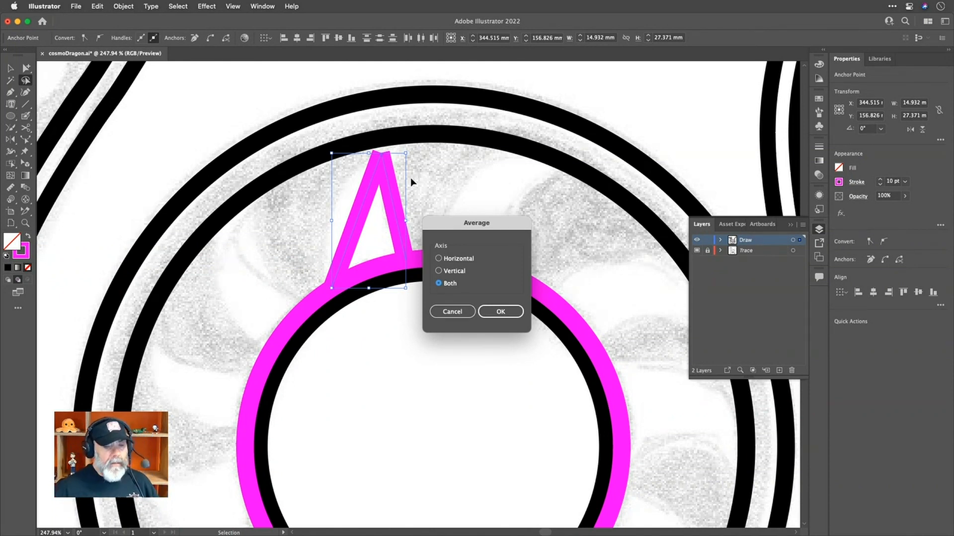
left_click(510, 314)
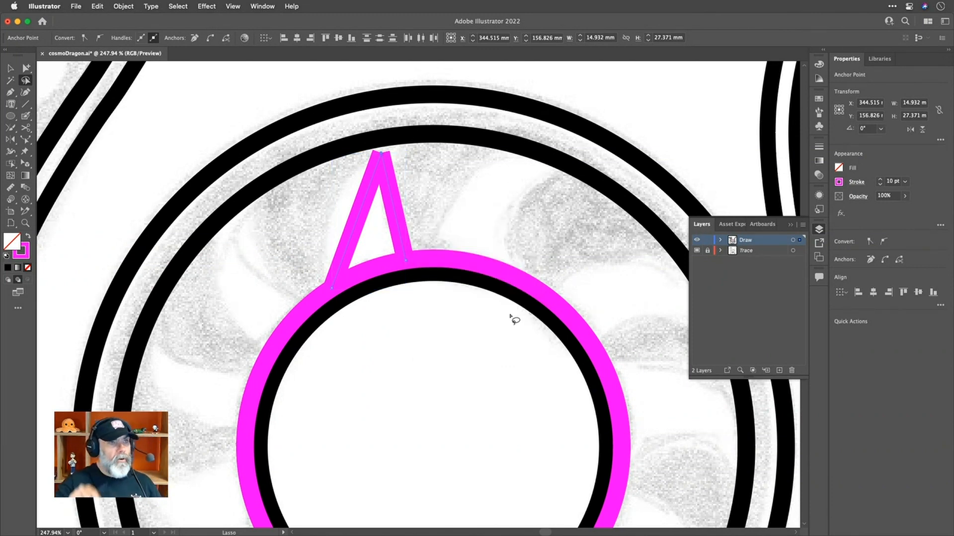
Join the averaged anchor points at the magenta ray's tip into a single point
key("v")
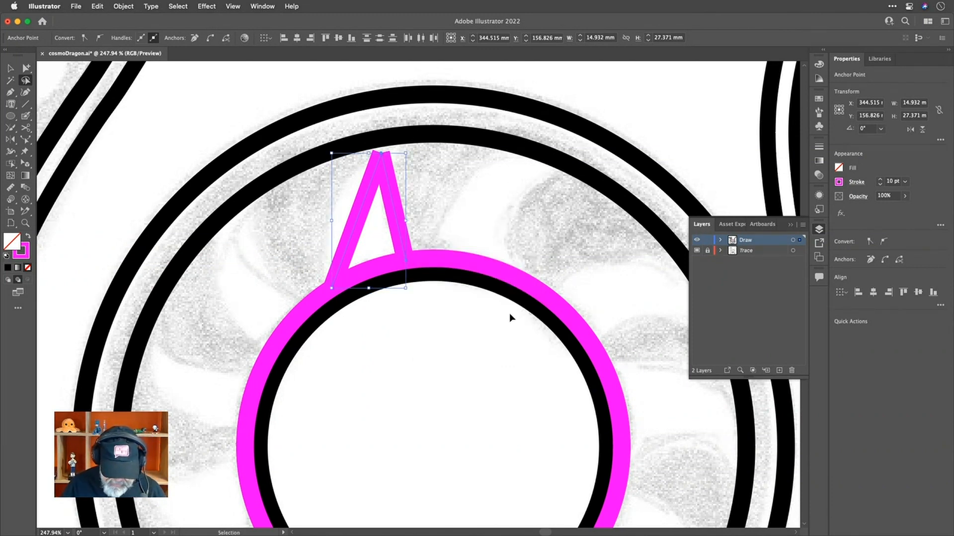
key("ctrl+j")
key("q")
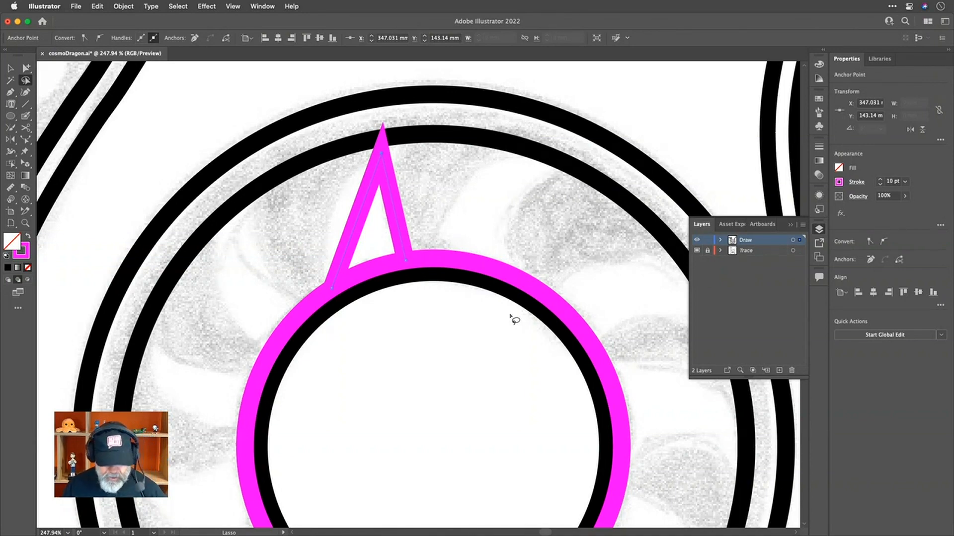
Bend both straight sides of the magenta ray into curves leaning to the right and round its tip with a corner radius of about 0.83 mm
key("super+minus")
key("super+minus")
key("super+minus")
key("super+minus")
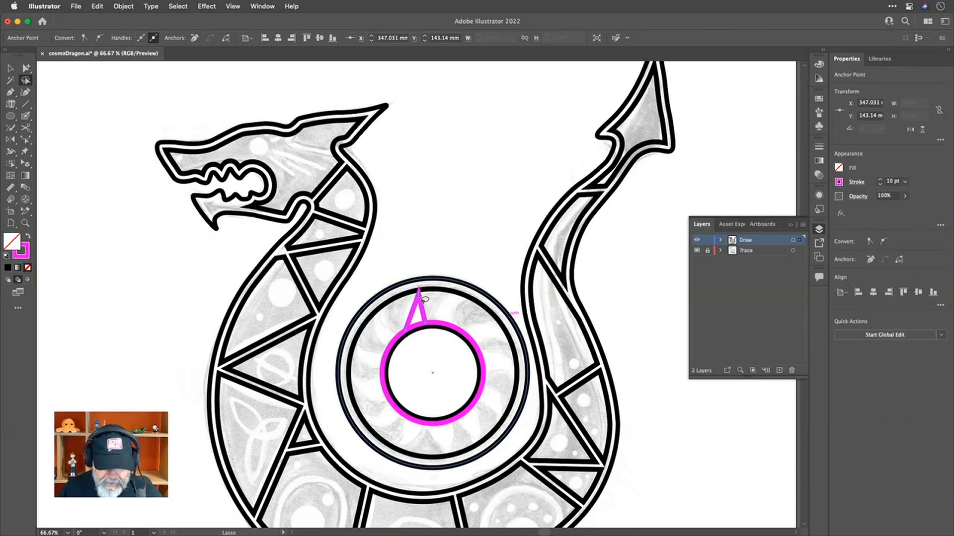
scroll(421, 304, "up", 5)
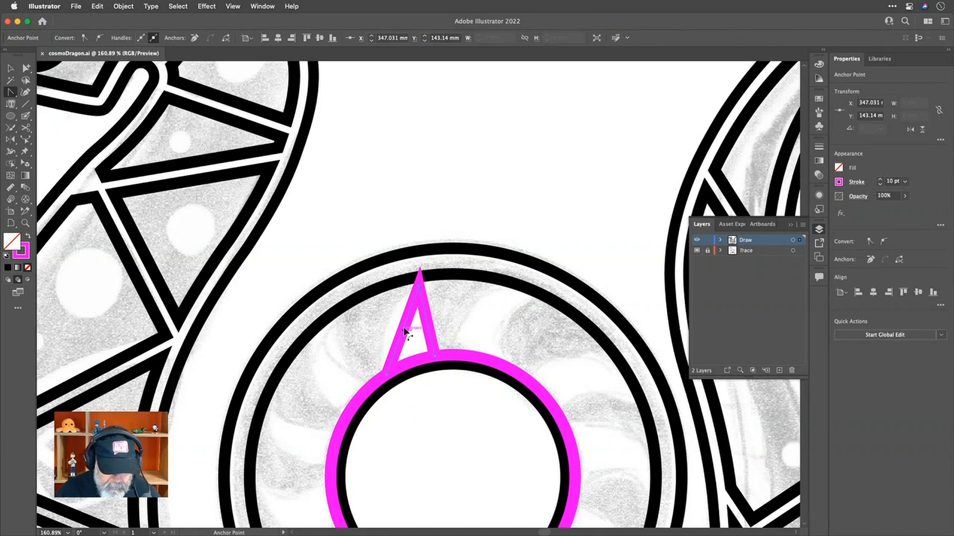
left_click_drag(403, 332, 425, 335)
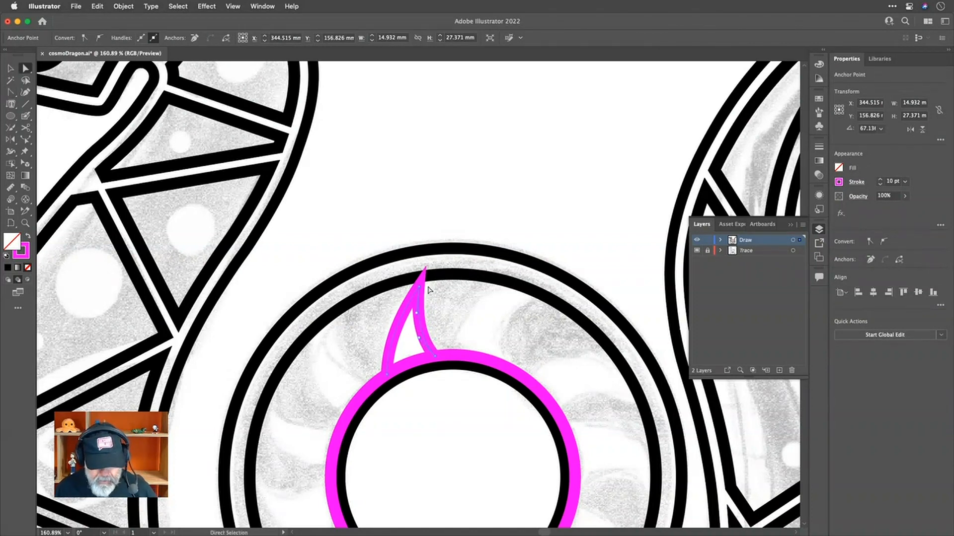
left_click(417, 298)
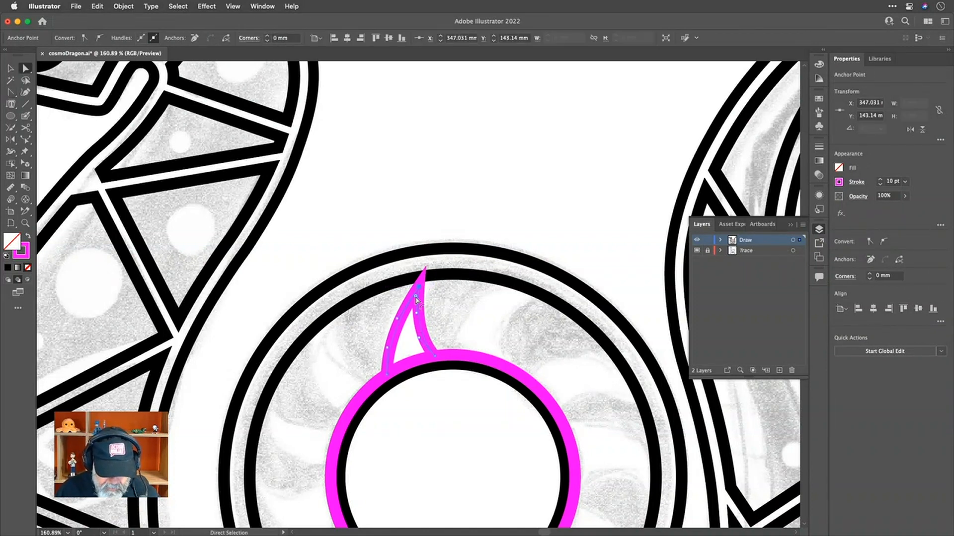
left_click_drag(417, 299, 416, 296)
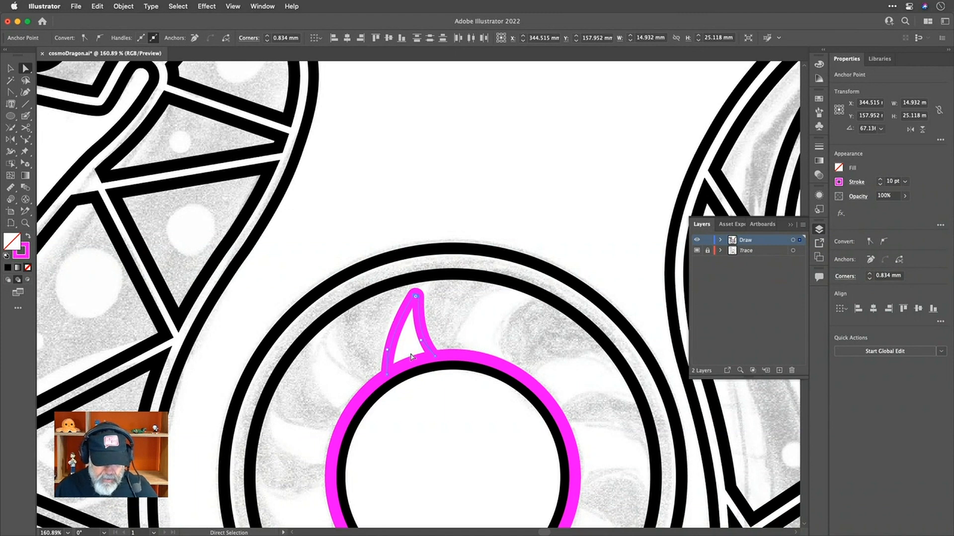
Cut the magenta circle at both base ends of the ray and delete the circle outside it, keeping only the arc between
left_click(413, 364)
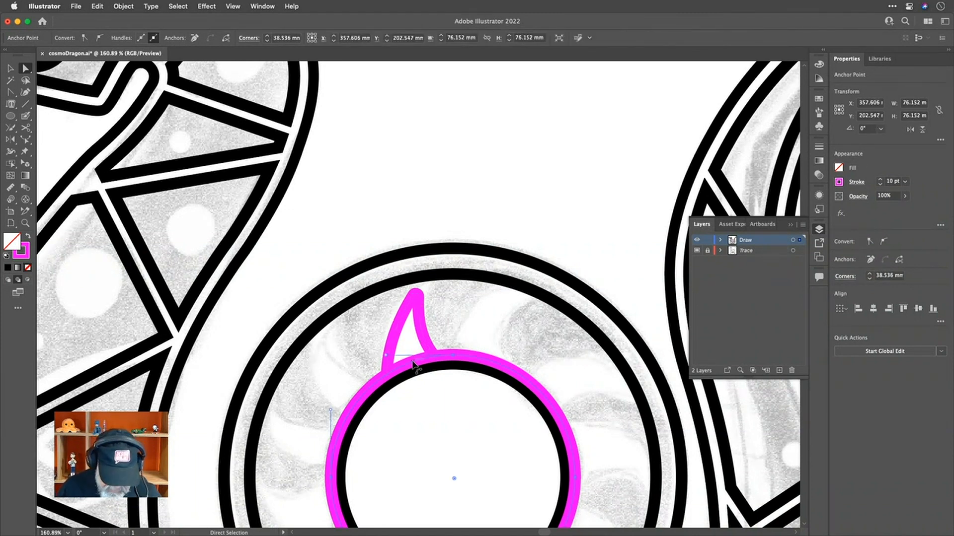
key("c")
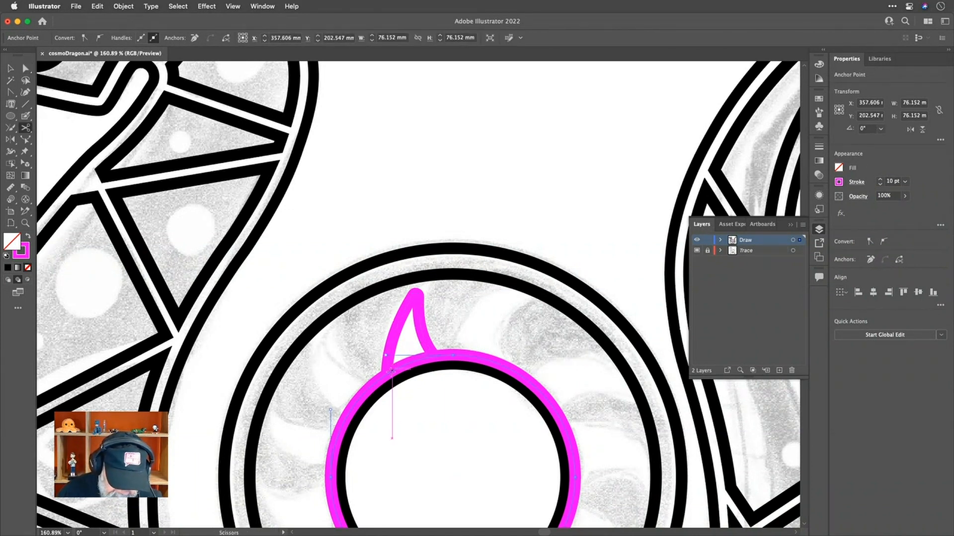
left_click(435, 355)
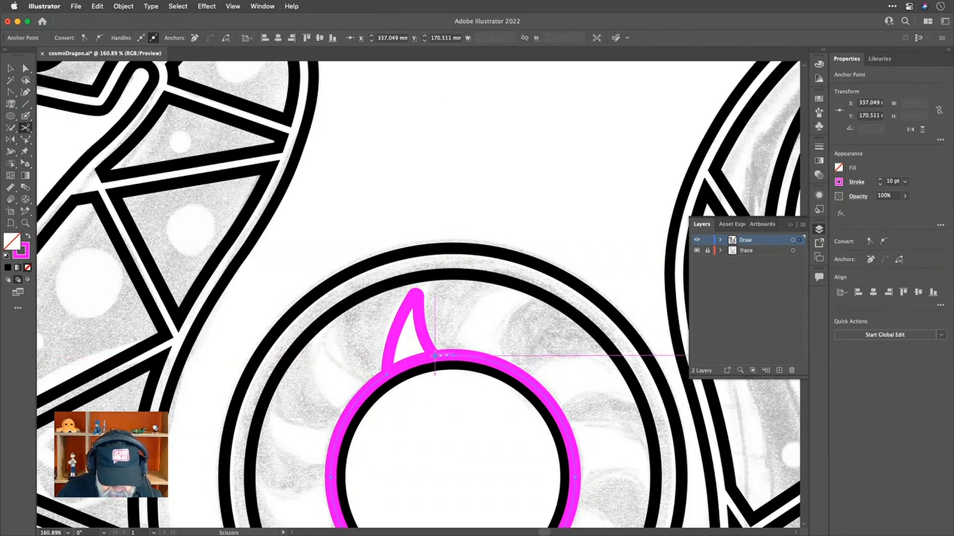
key("Delete")
key("Delete")
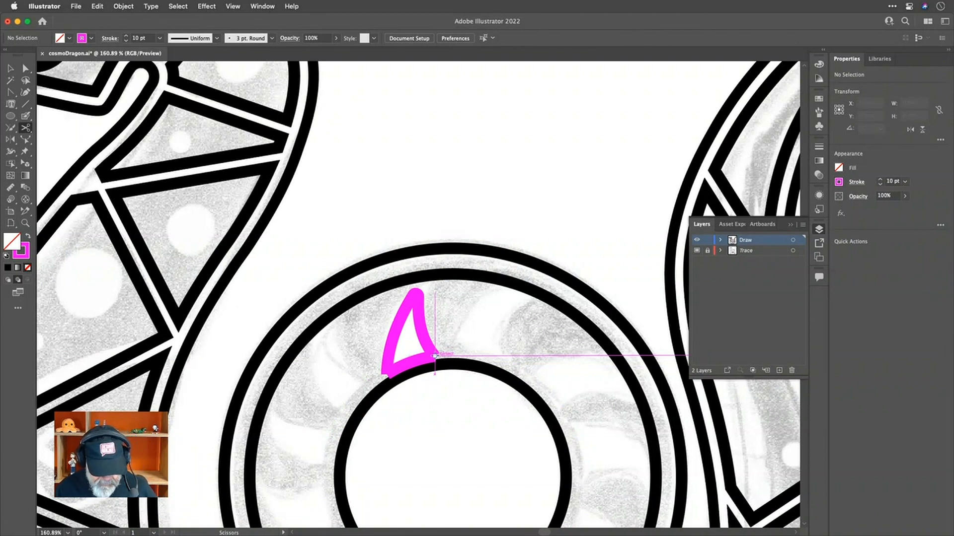
Try to join the base arc and the curved ray into one closed path
key("v")
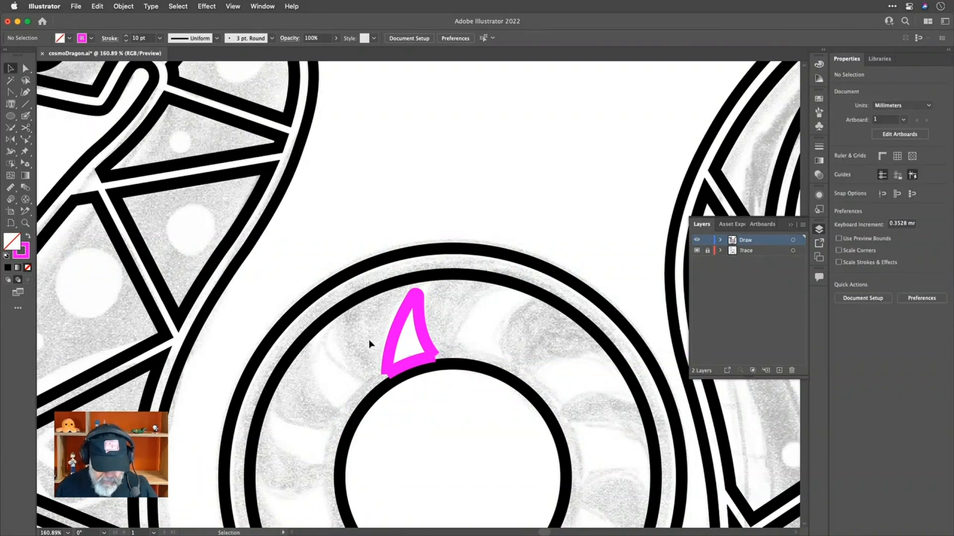
left_click(397, 371)
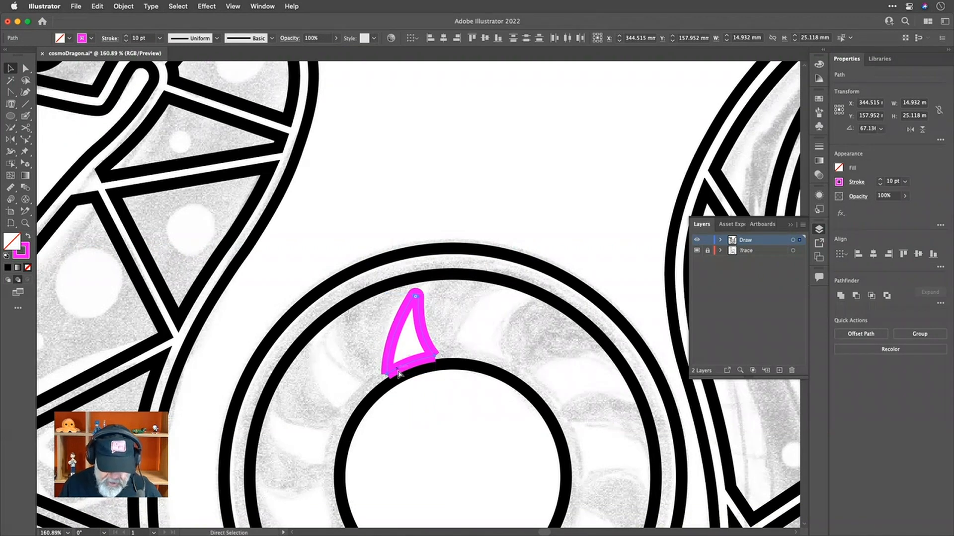
key("a")
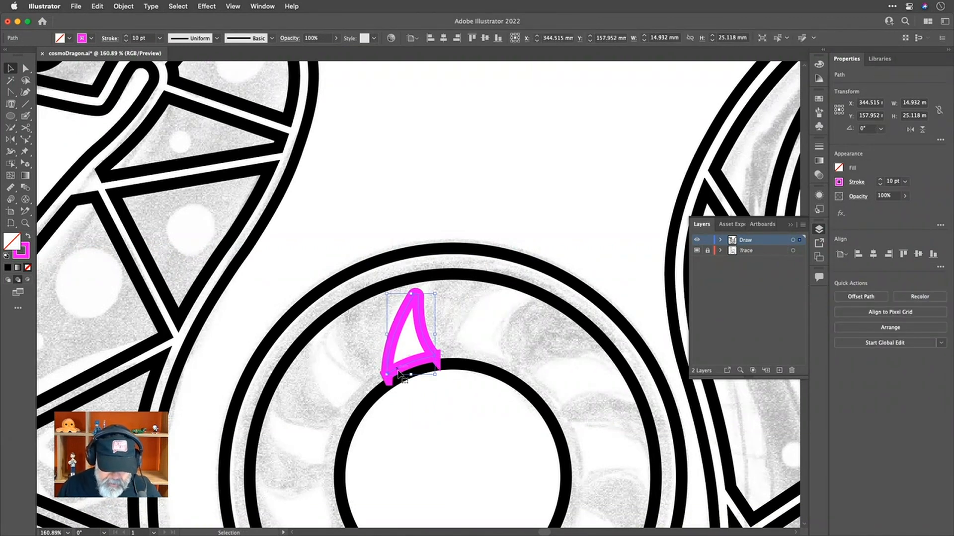
key("v")
key("a")
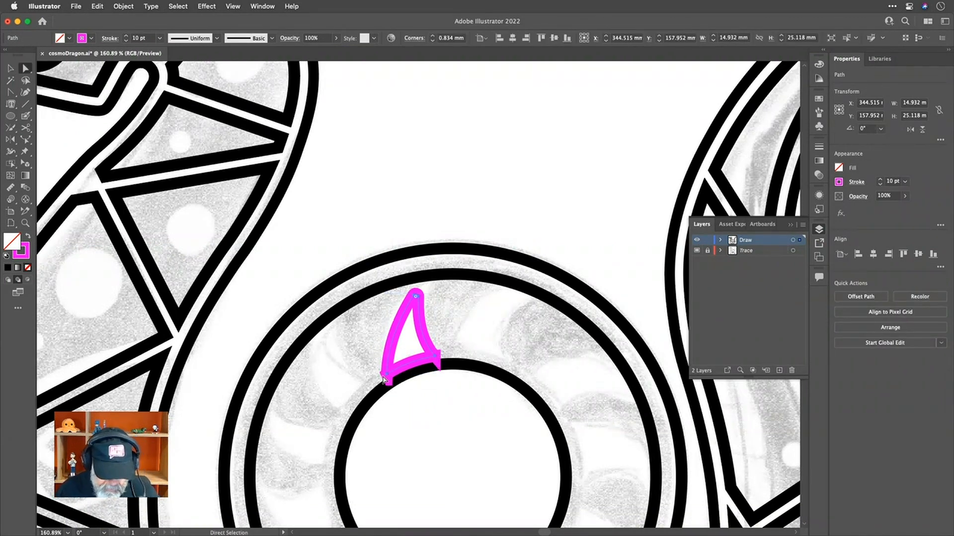
left_click(388, 373)
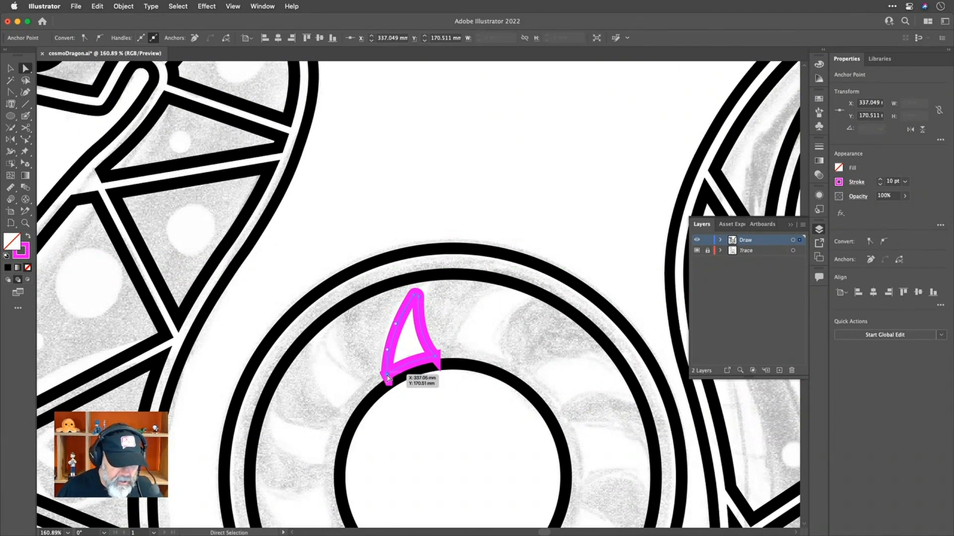
scroll(388, 378, "up", 4)
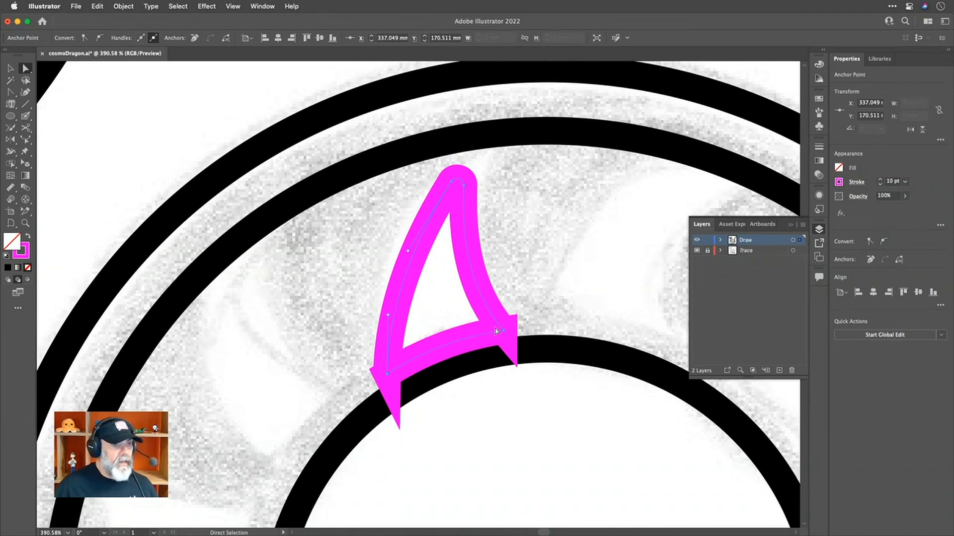
key("v")
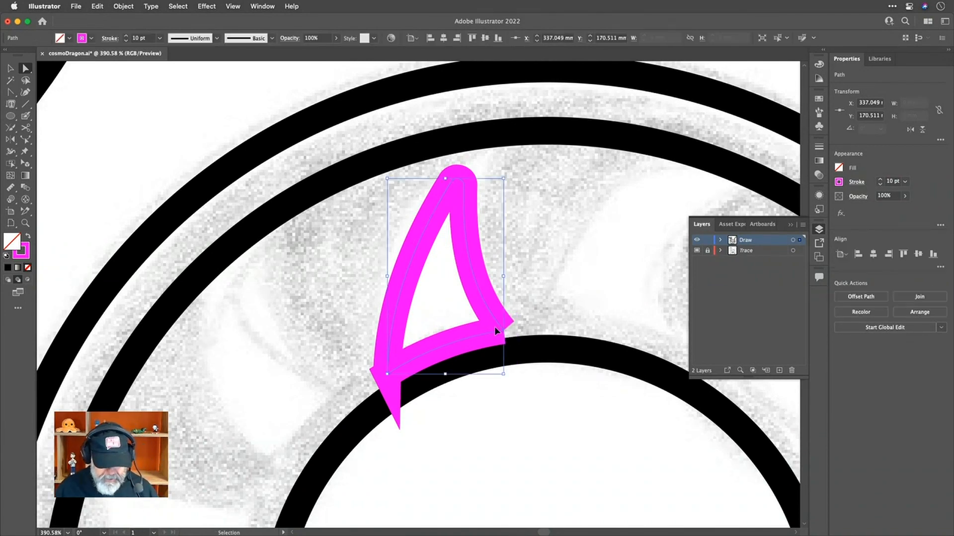
key("super+z")
key("super+z")
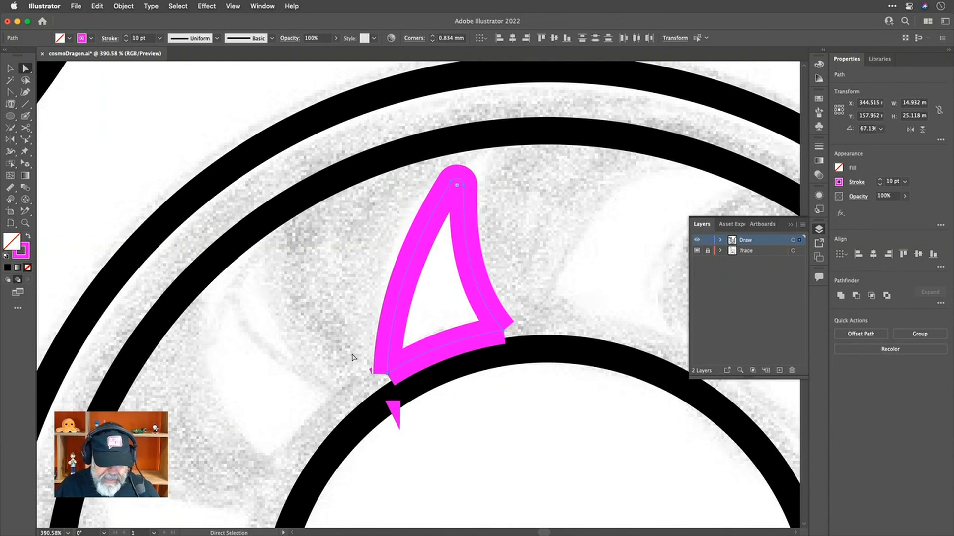
Average the overlapping anchor points at the ray's left base corner and join them
left_click(395, 378)
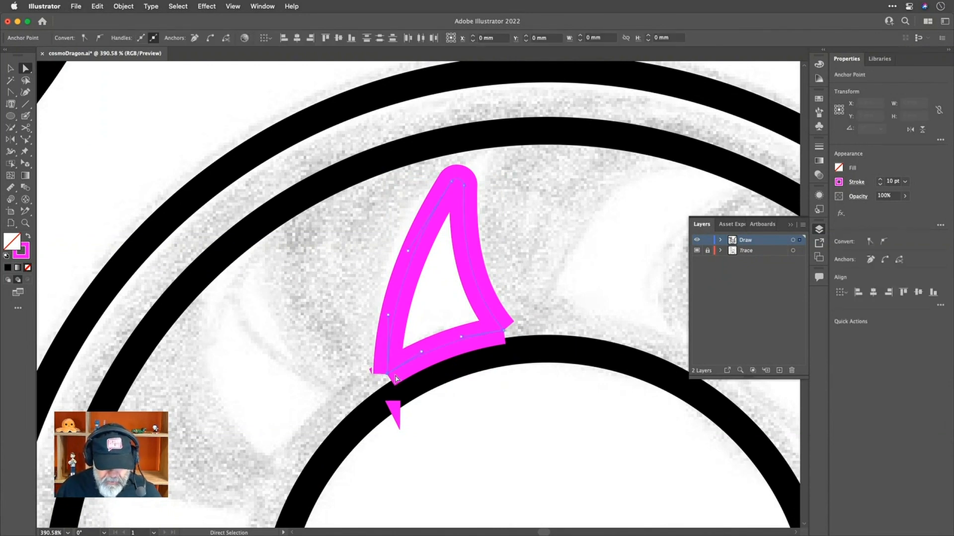
key("super+alt+j")
key("Return")
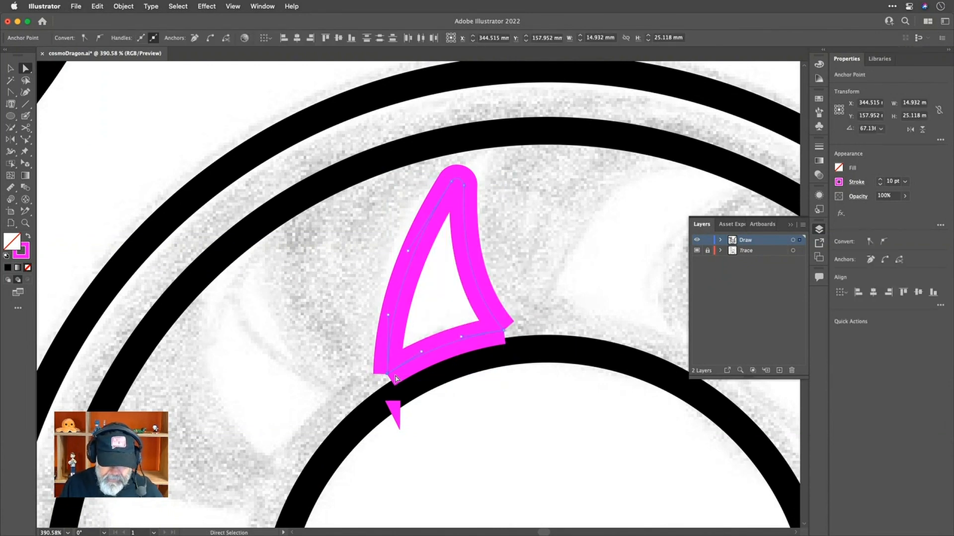
key("super")
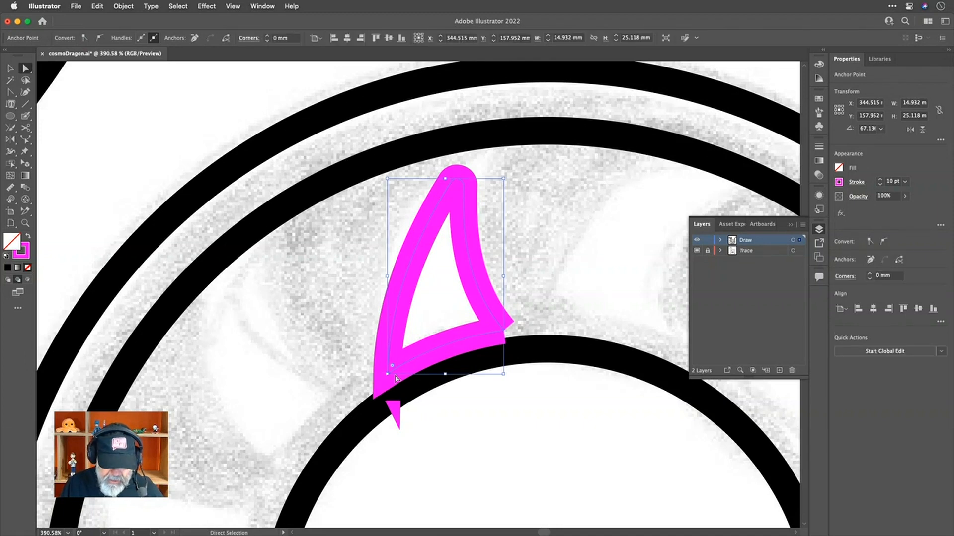
Average the anchor points at the ray's right base corner on both axes and join them to close the shape
left_click(504, 328)
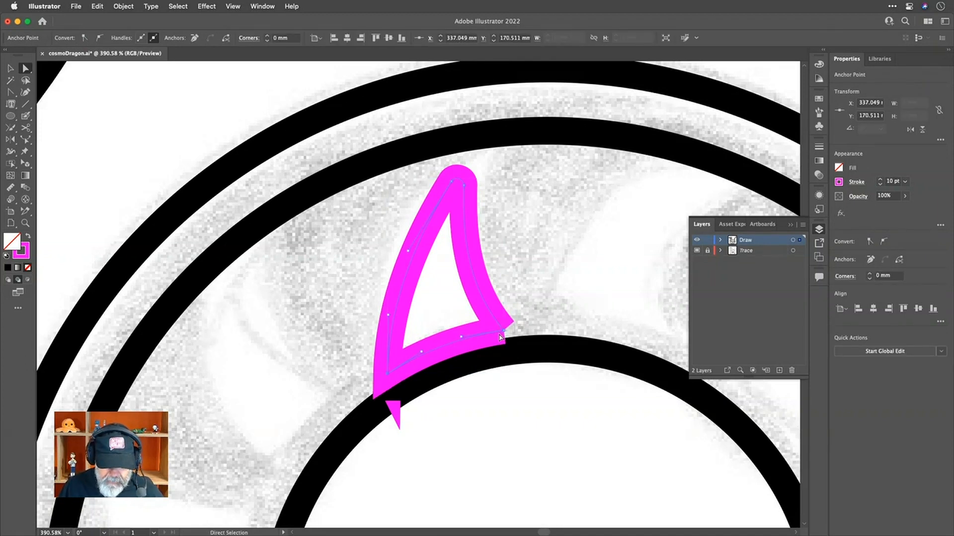
left_click_drag(499, 335, 498, 334)
key("super")
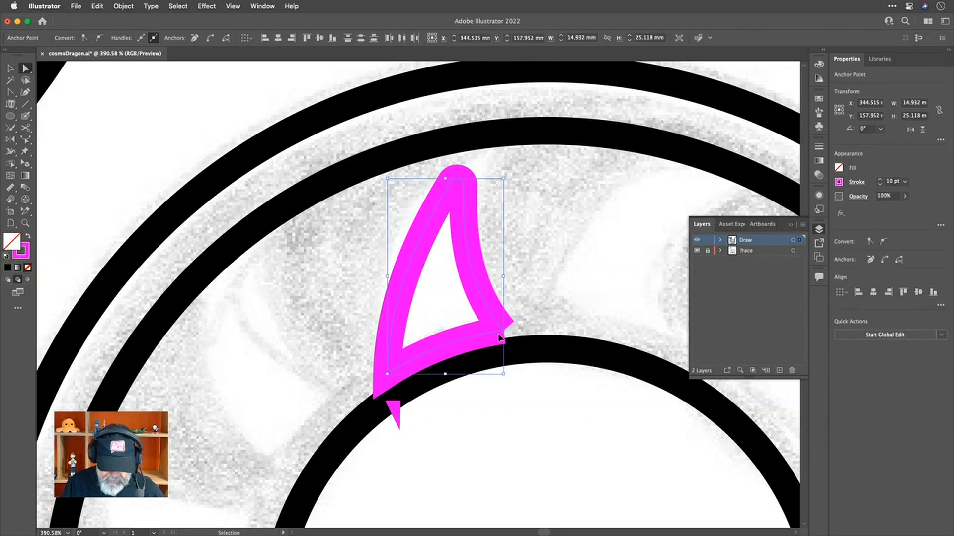
key("alt+super+j")
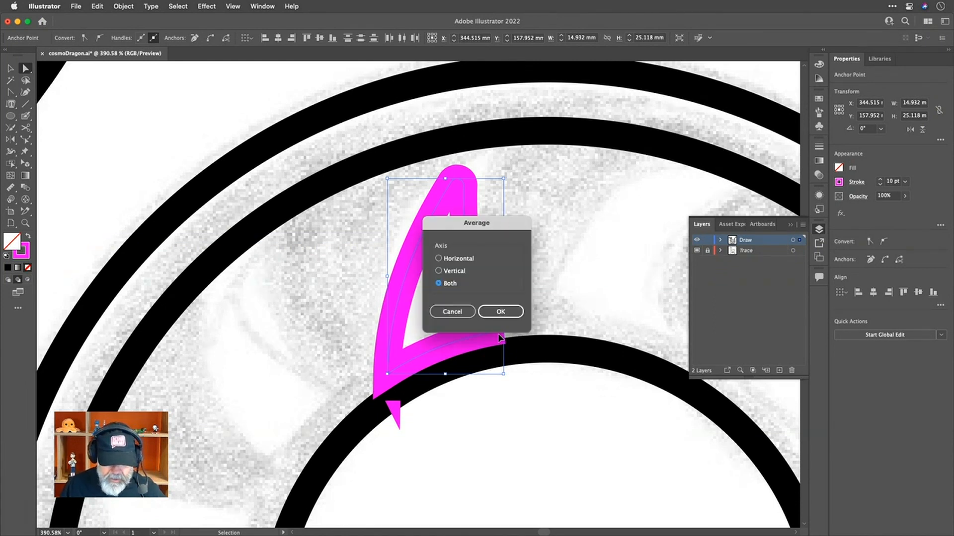
key("Return")
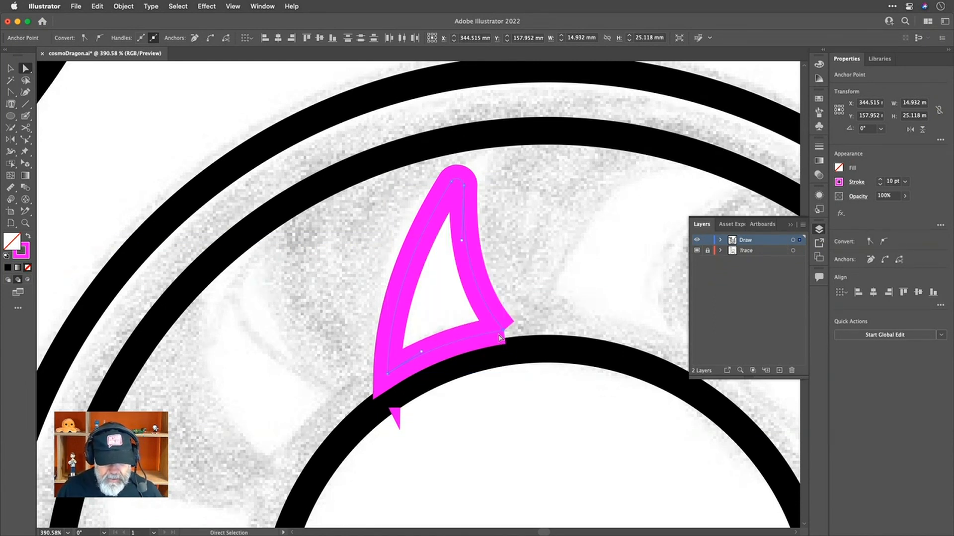
key("super+j")
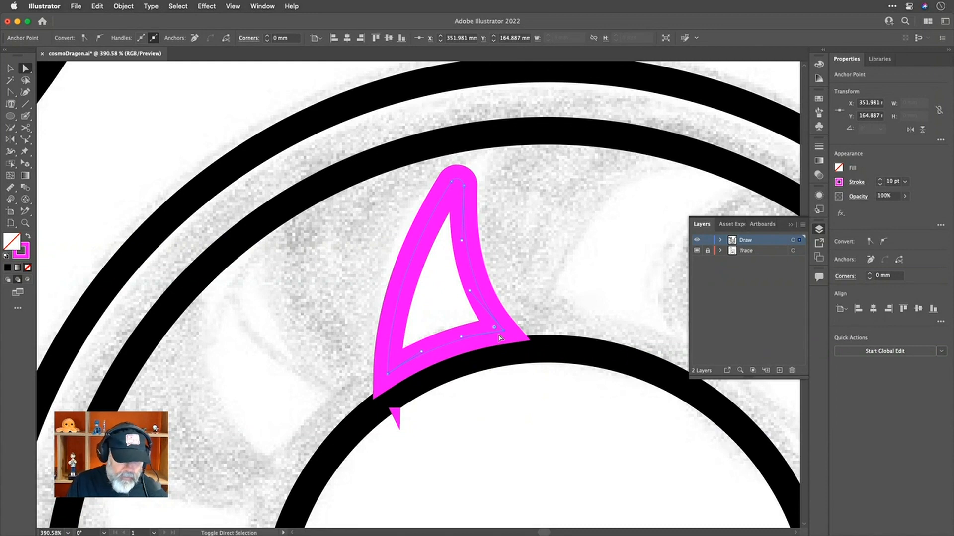
Swap the ray's fill and stroke to give it a solid magenta fill and no stroke
key("shift+x")
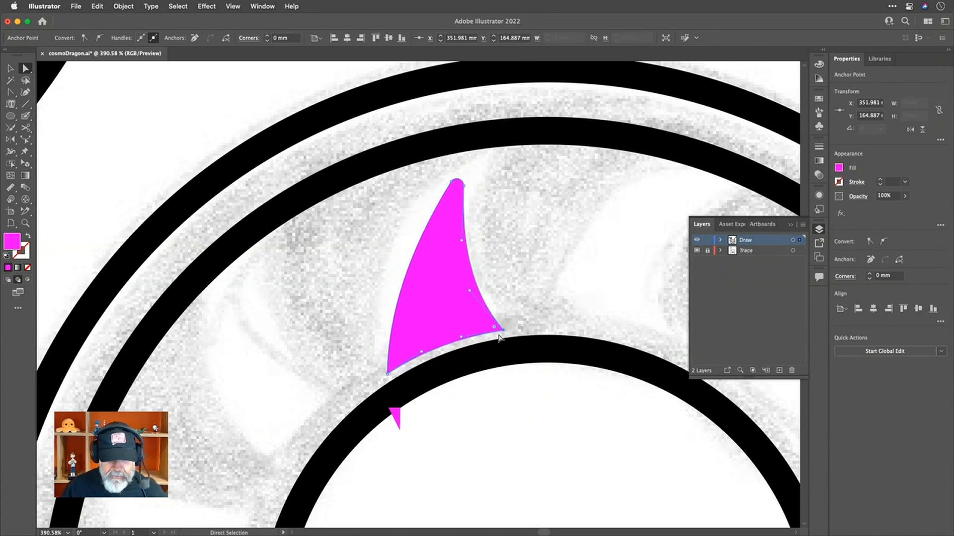
scroll(403, 260, "down", 10)
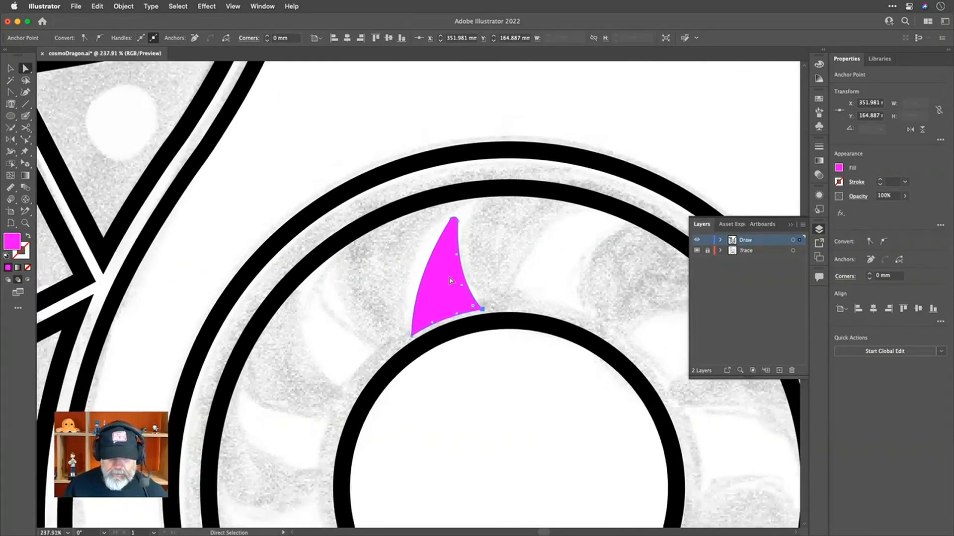
scroll(451, 281, "down", 2)
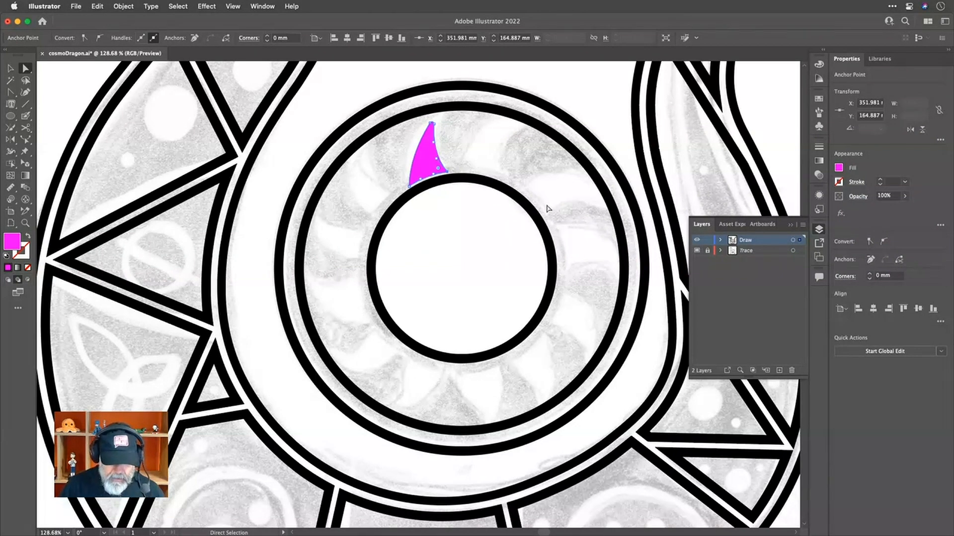
key("v")
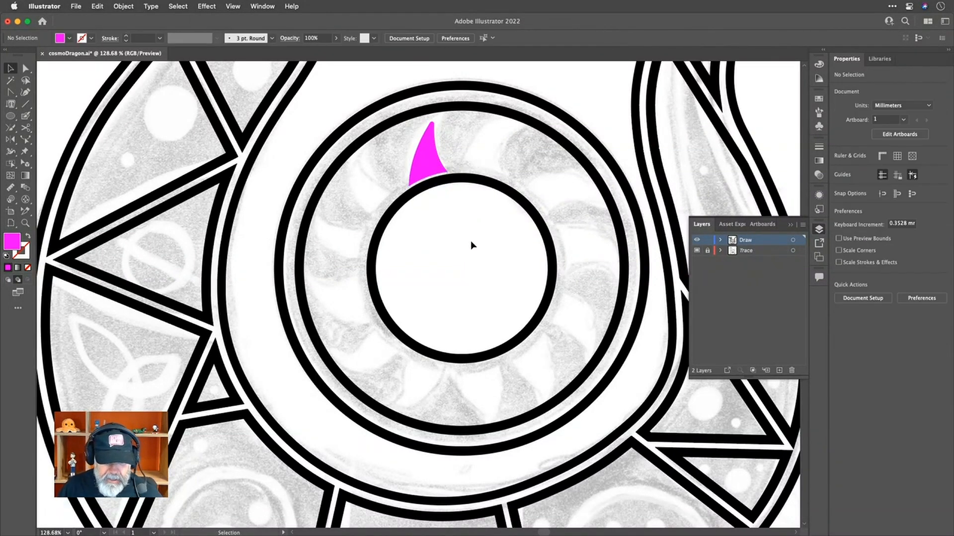
left_click(431, 167)
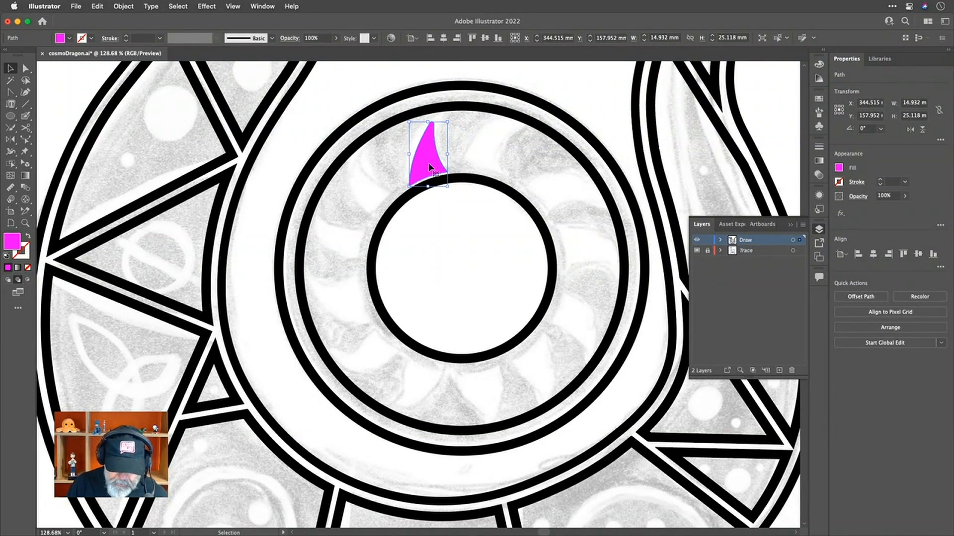
left_click(466, 182)
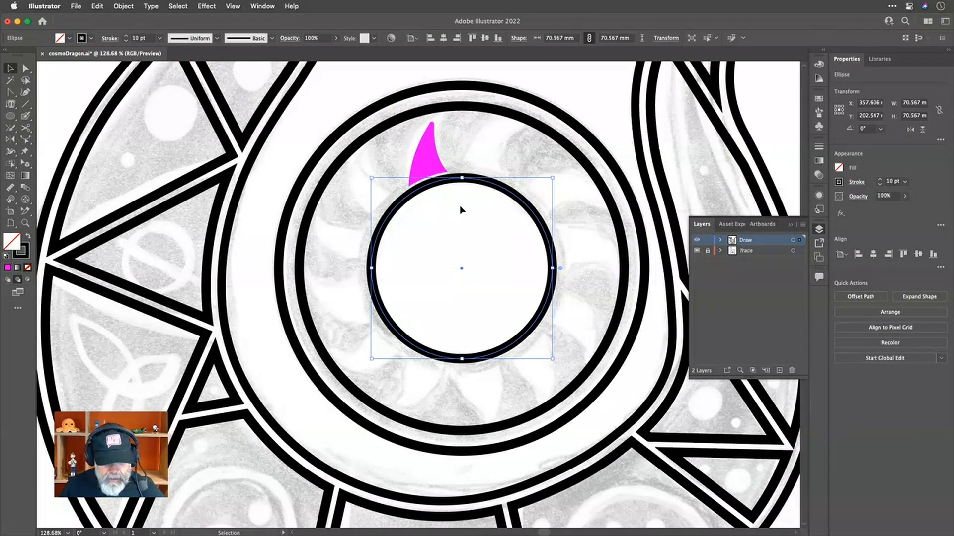
left_click(421, 165)
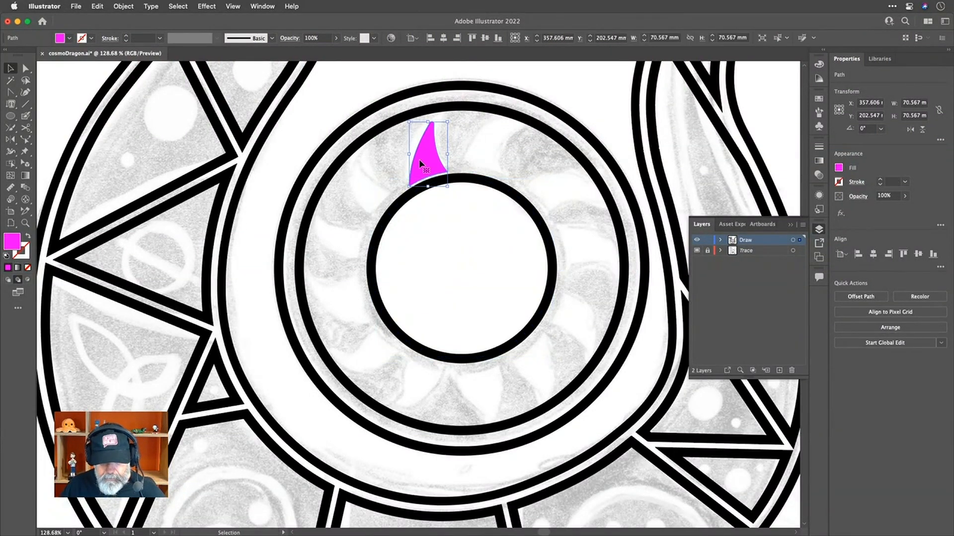
key("r")
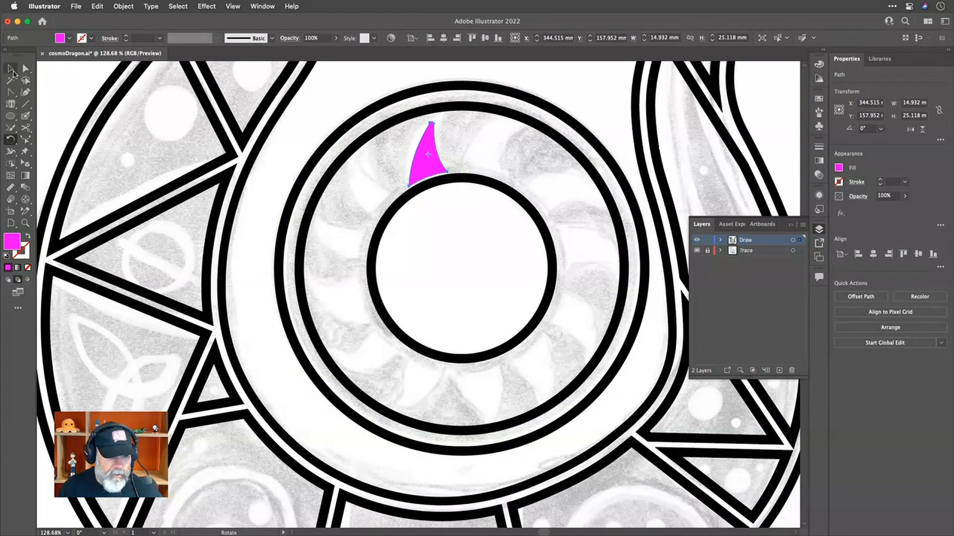
left_click(10, 70)
left_click(496, 161)
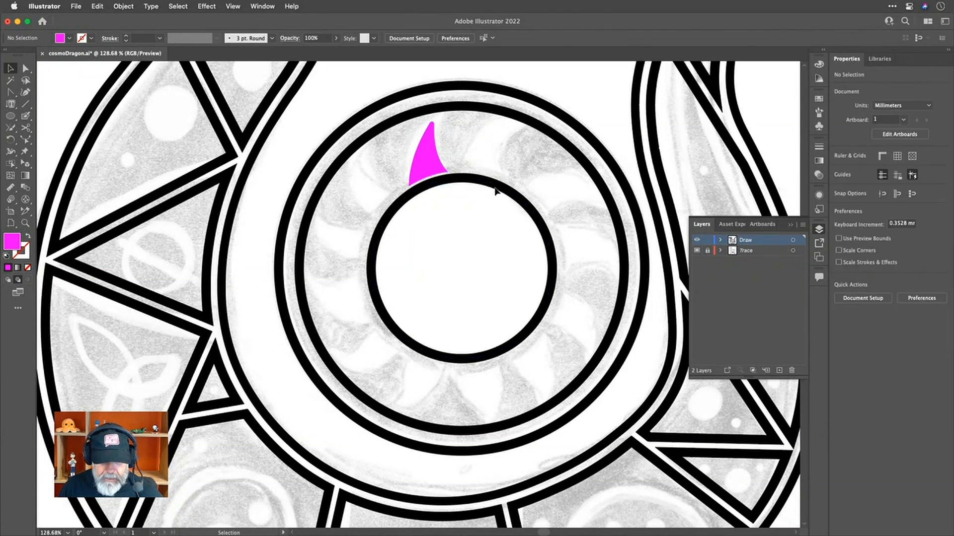
Check the inner circle's Attributes settings, including the expanded options for showing its centre point
left_click(498, 188)
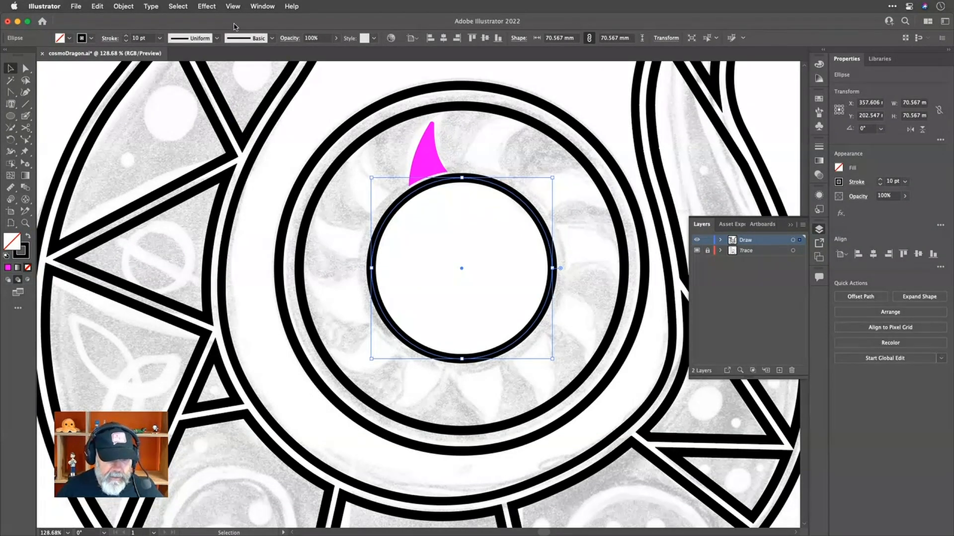
left_click(262, 6)
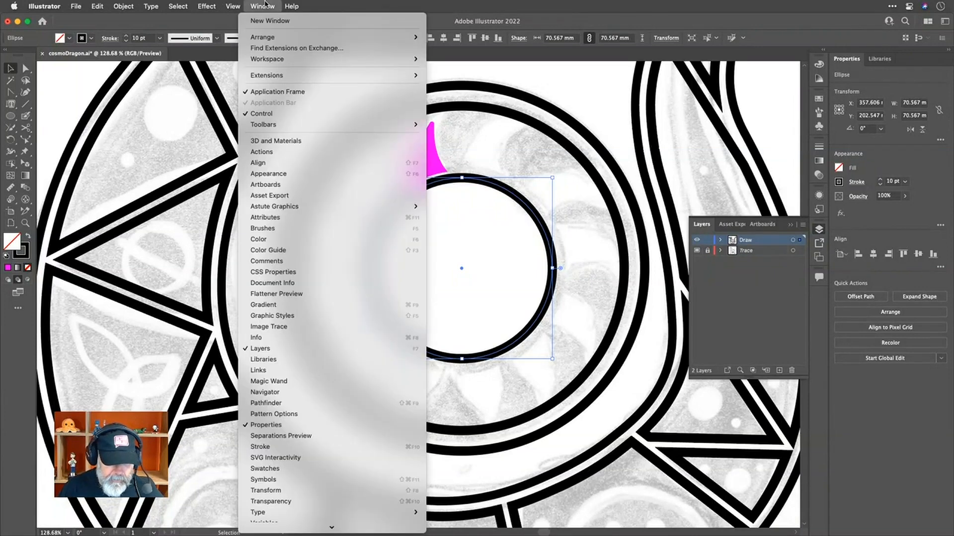
left_click(303, 216)
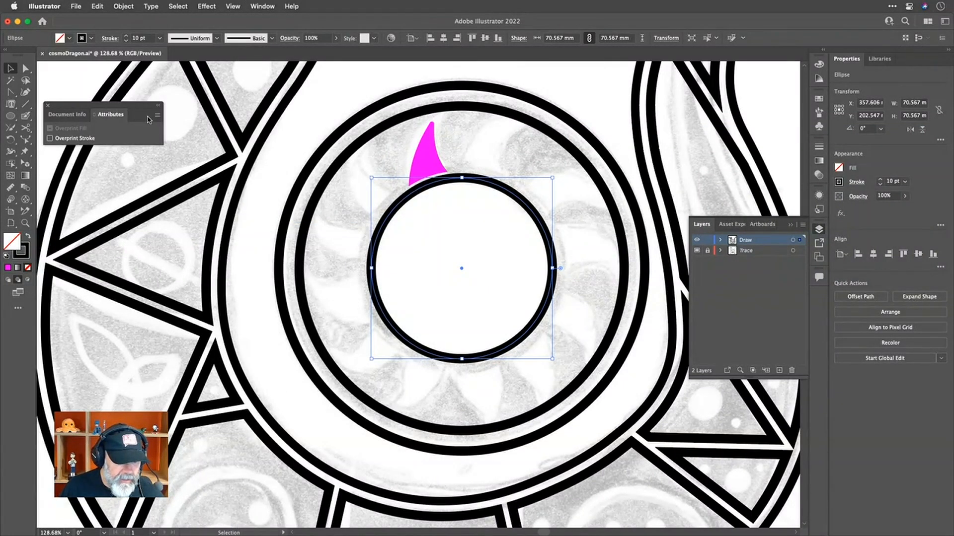
left_click(157, 115)
left_click(171, 118)
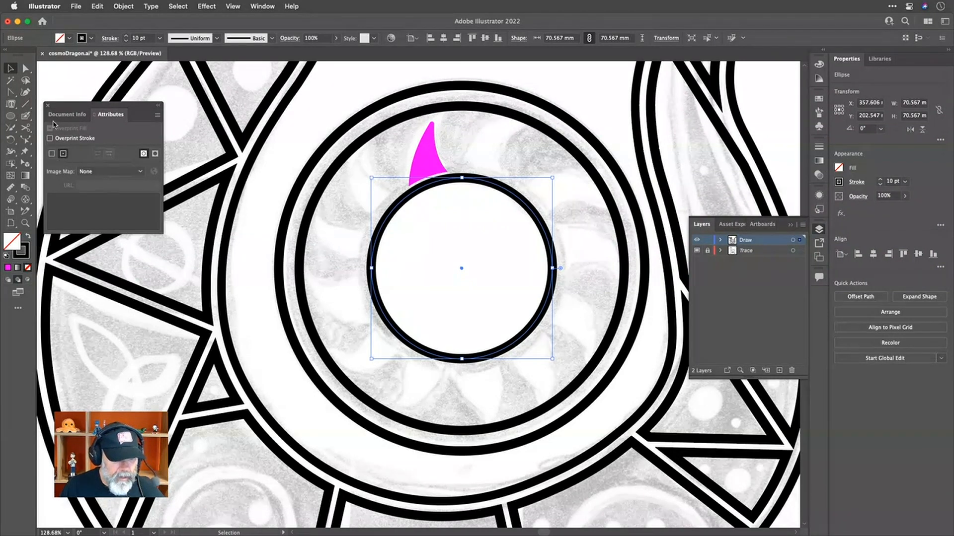
left_click(48, 105)
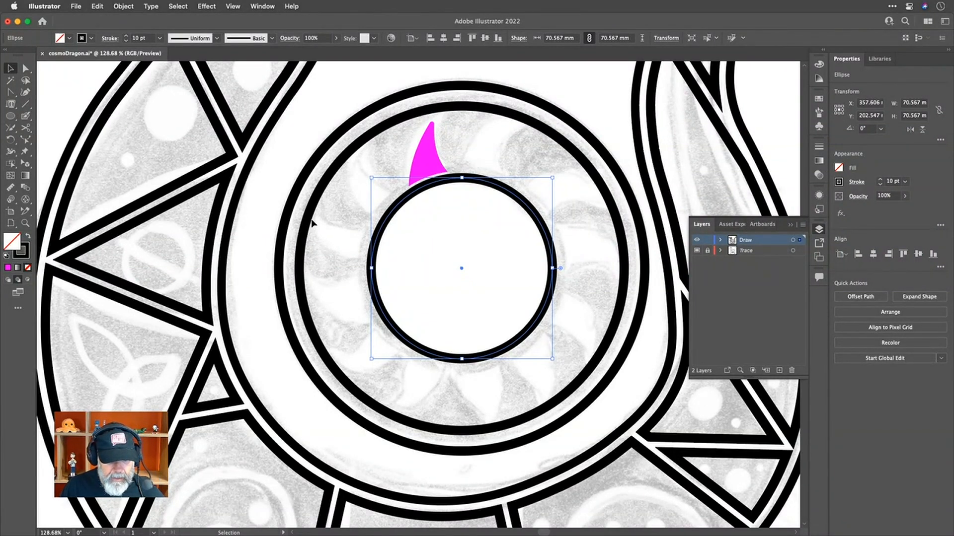
left_click(338, 235)
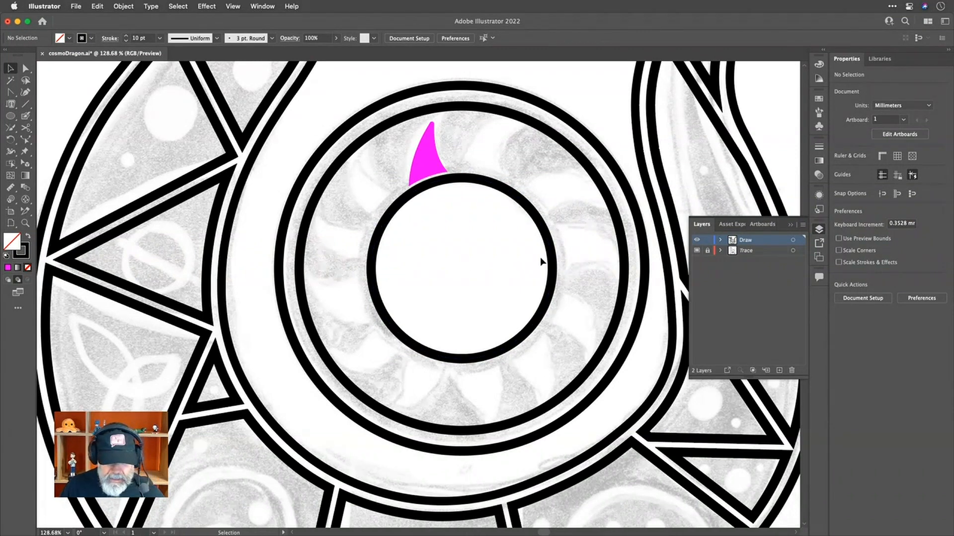
left_click(552, 254)
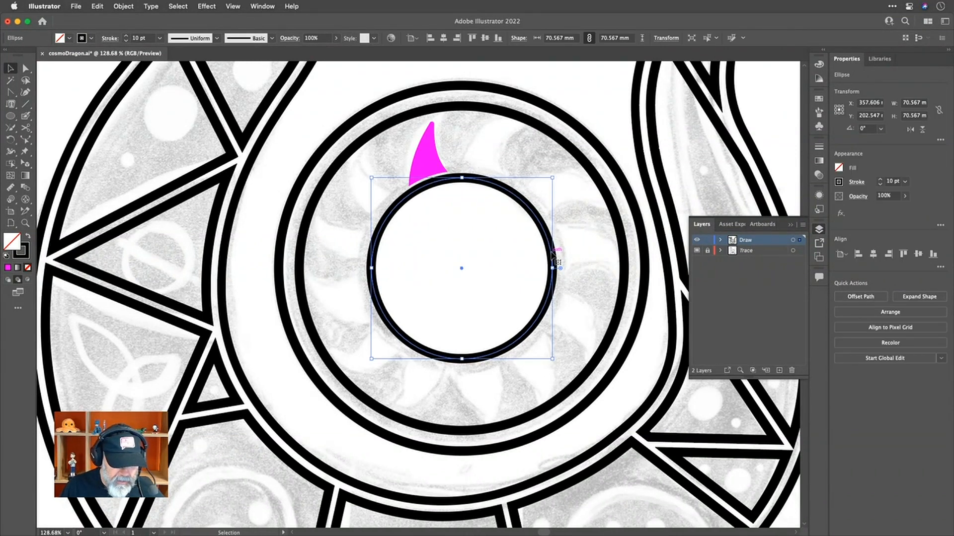
left_click(573, 234)
Create a copy of the magenta ray rotated around the inner circle's centre by 360/12 degrees
left_click(434, 162)
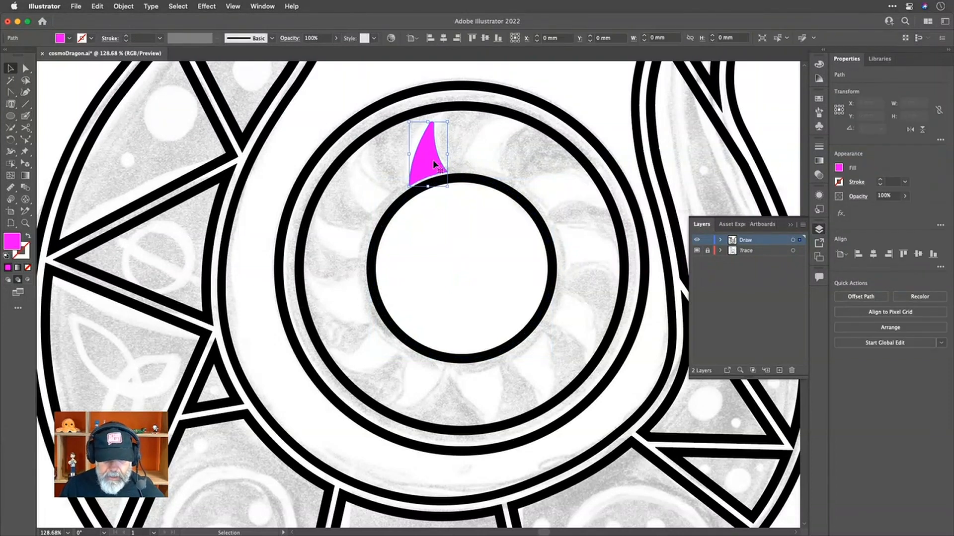
key("r")
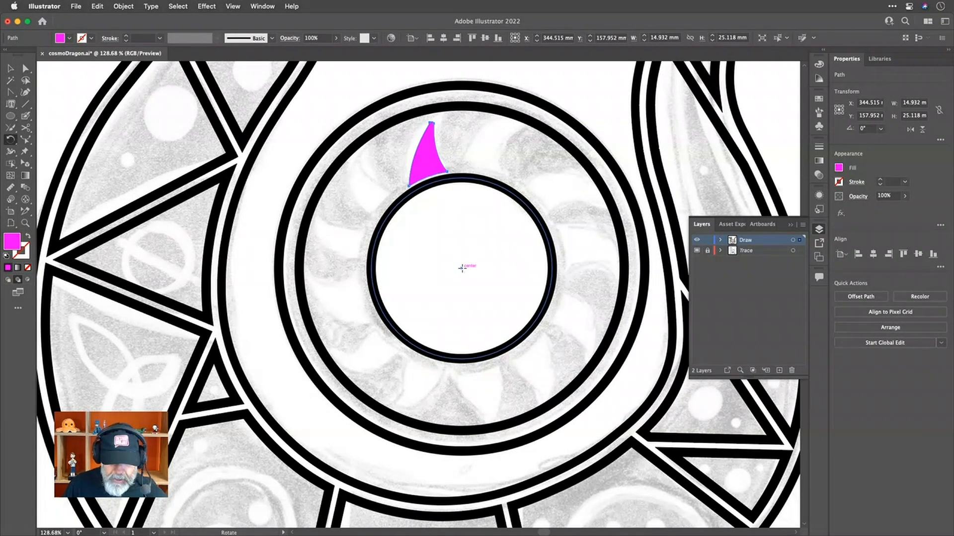
left_click(462, 268, "alt")
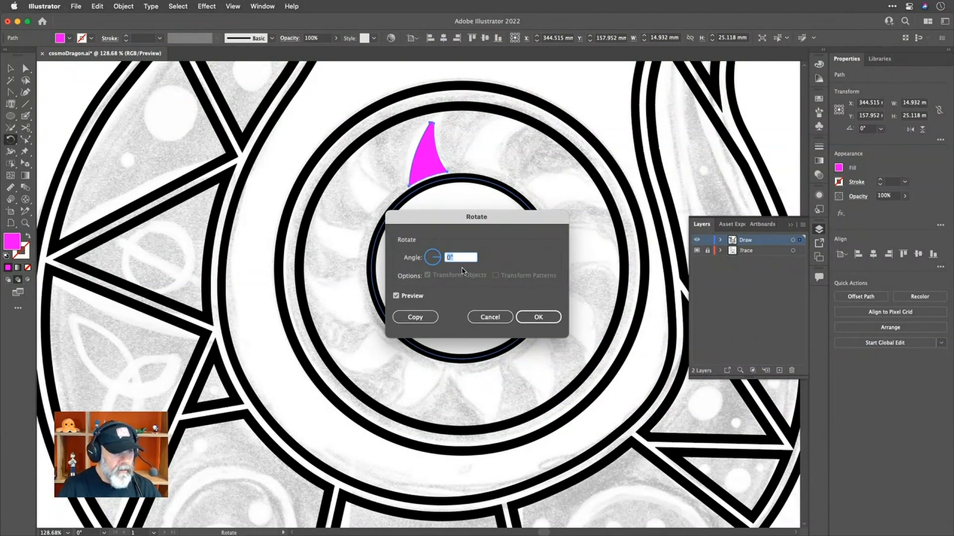
type("3")
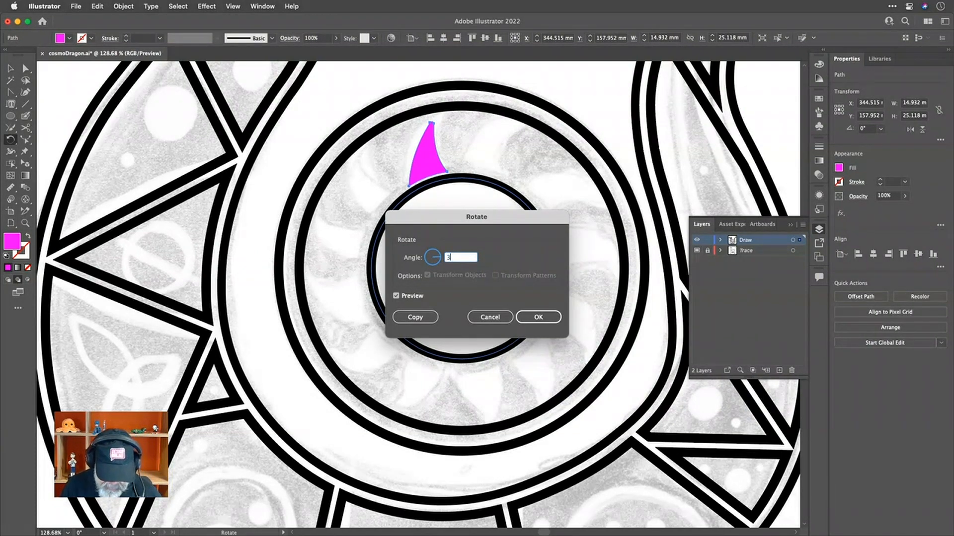
type("60")
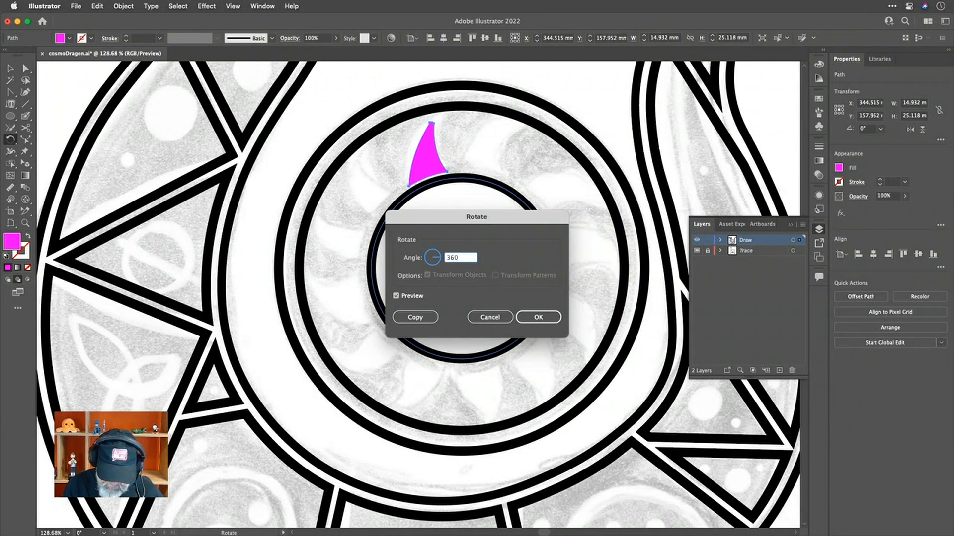
type("/12")
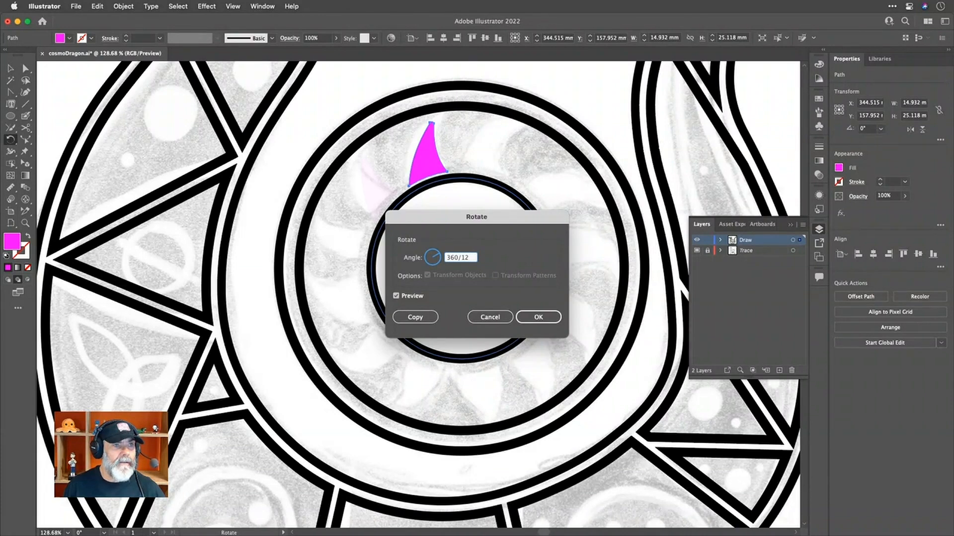
key("Tab")
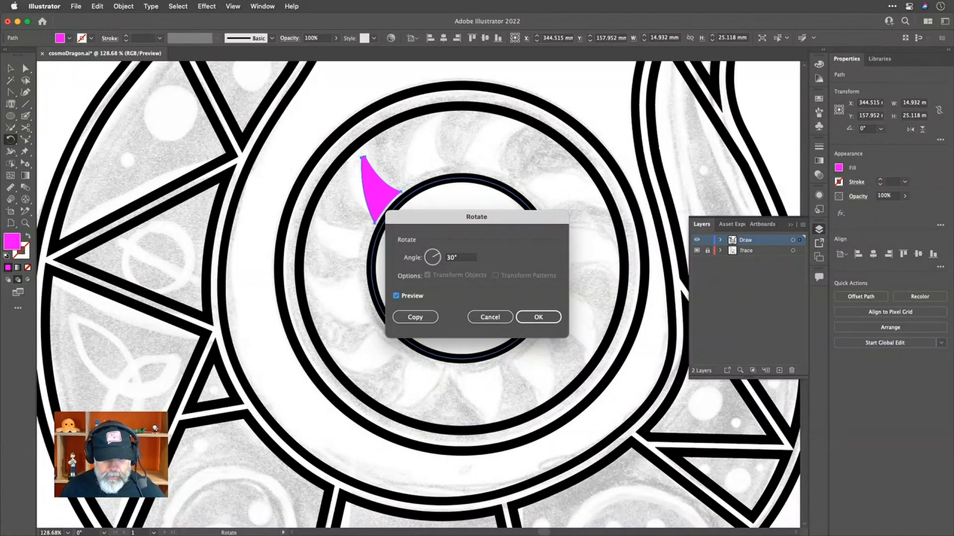
left_click(415, 317)
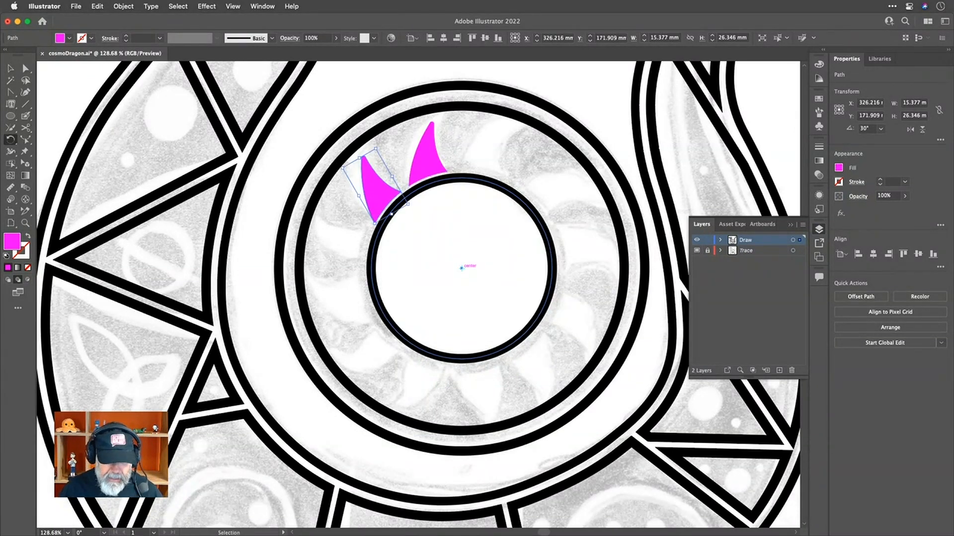
Repeat the rotated copy ten more times to complete a ring of twelve rays around the inner circle
key("super+d")
key("super+d")
key("super+d")
key("super+d")
key("super+d")
key("super+d")
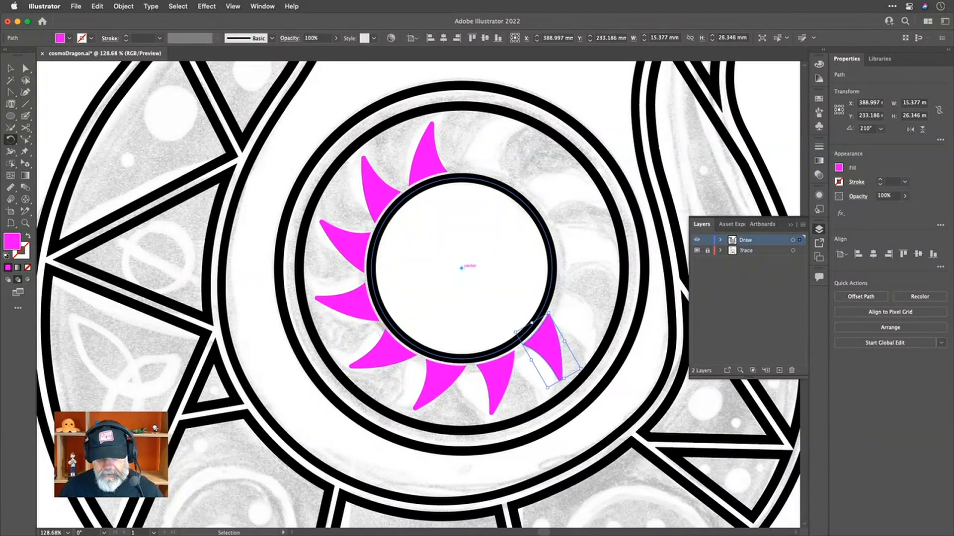
key("super+d")
key("super+d")
key("super+d")
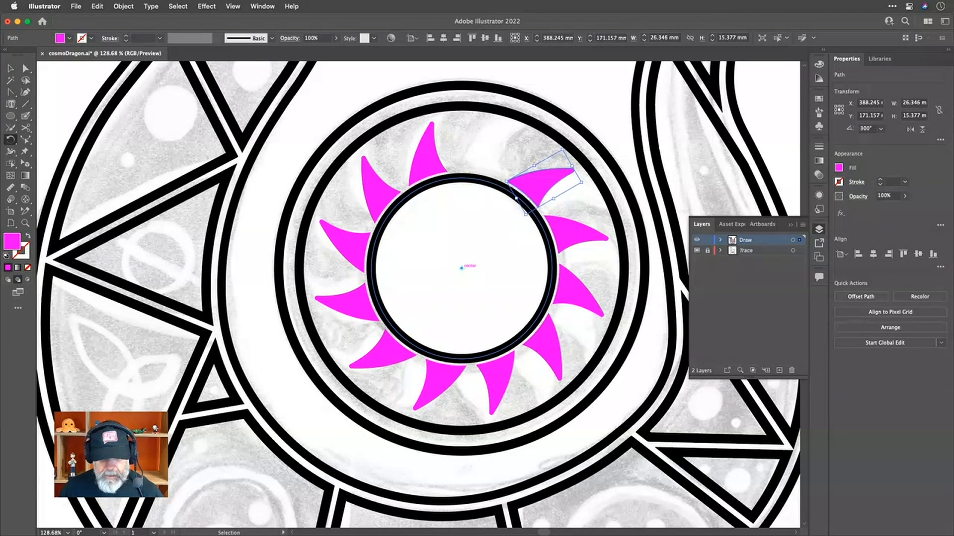
key("super+d")
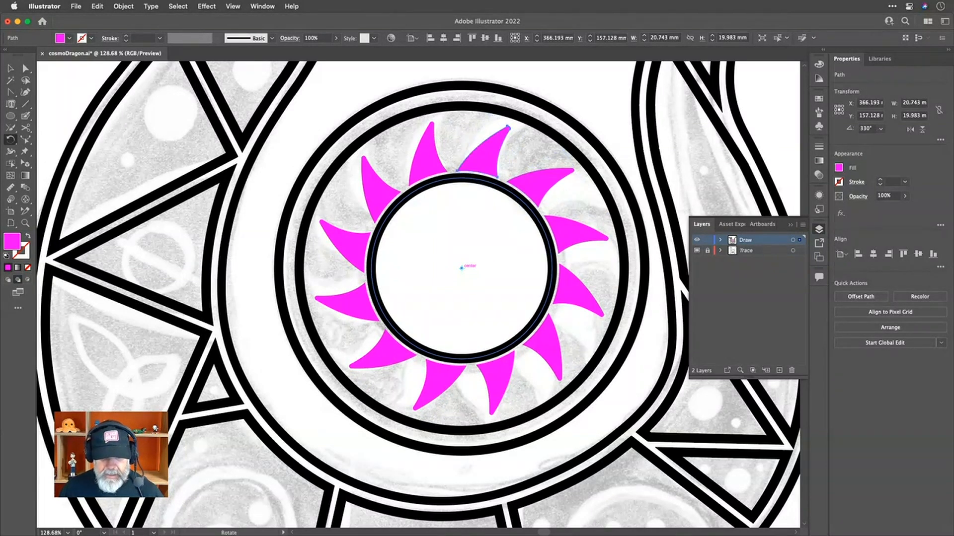
Scale the inner circle down from its centre to about 67.5 mm in diameter, leaving a gap to the rays
key("v")
left_click(413, 192)
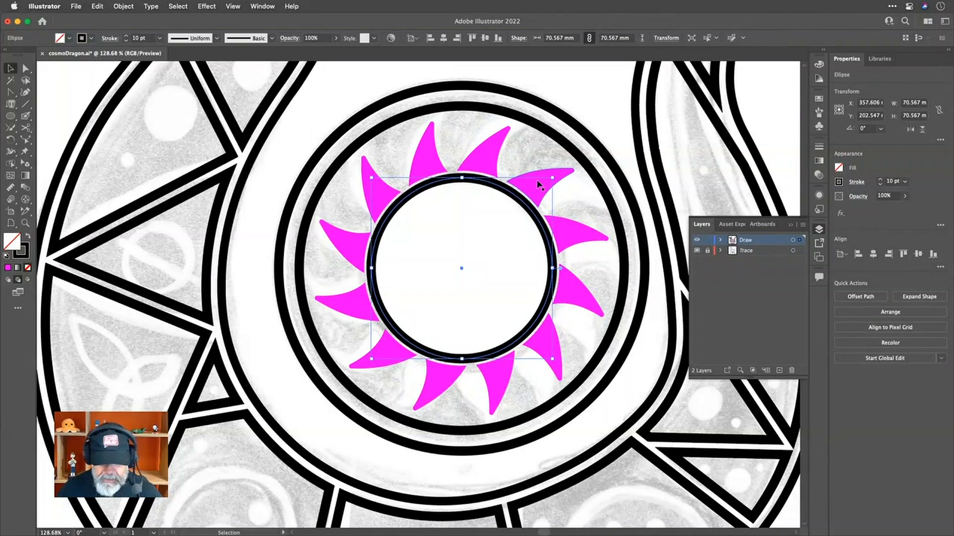
left_click_drag(552, 177, 549, 182)
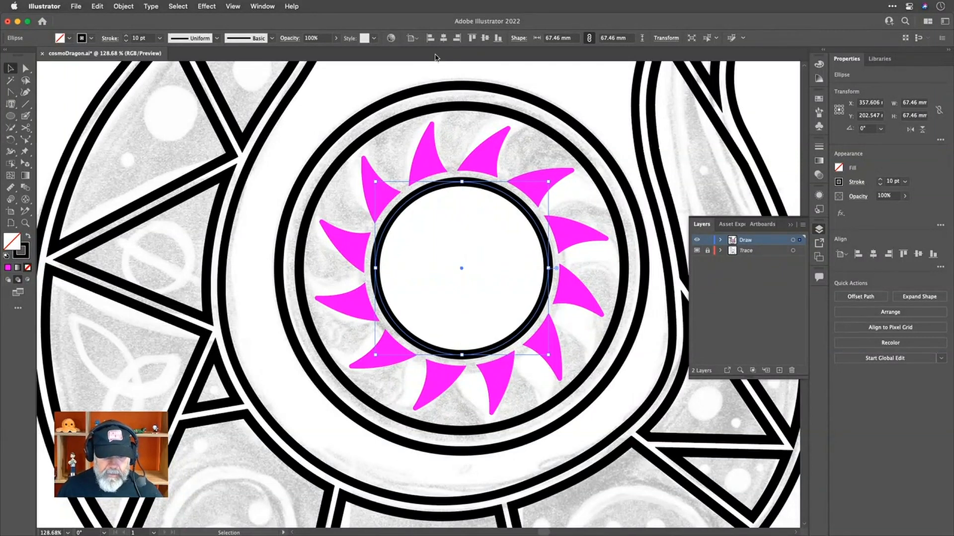
left_click(425, 65)
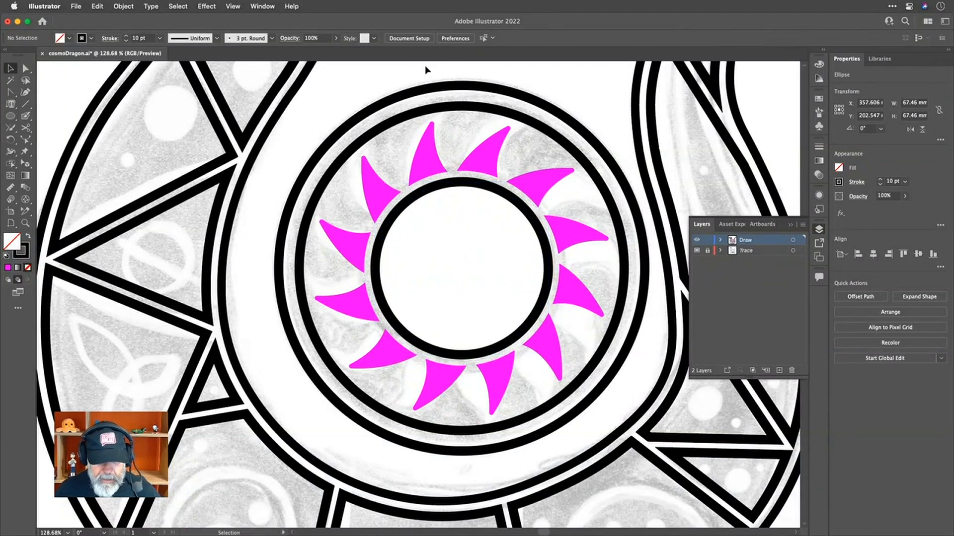
Combine the inner circle and the circle around the rays into a compound path with black fill and no stroke
left_click(412, 119)
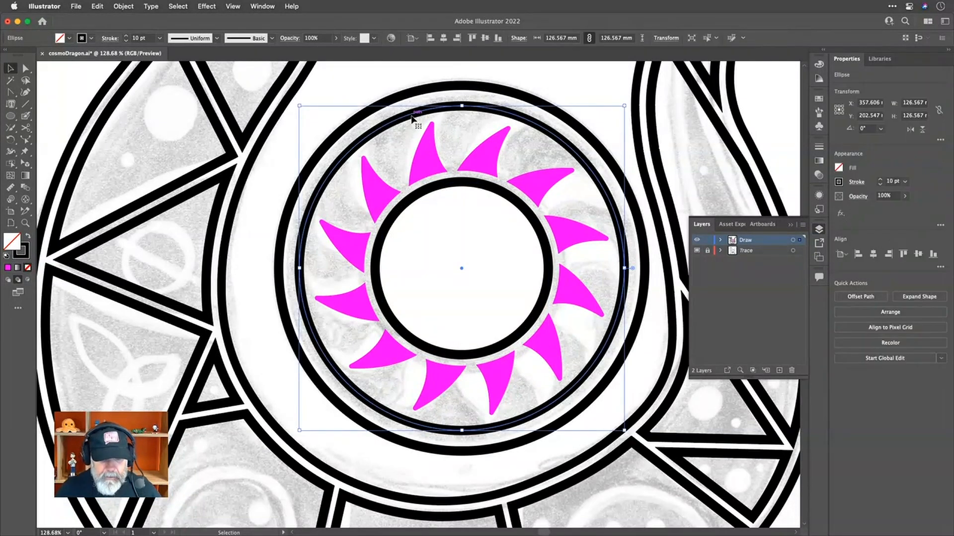
left_click(432, 190, "shift")
key("a")
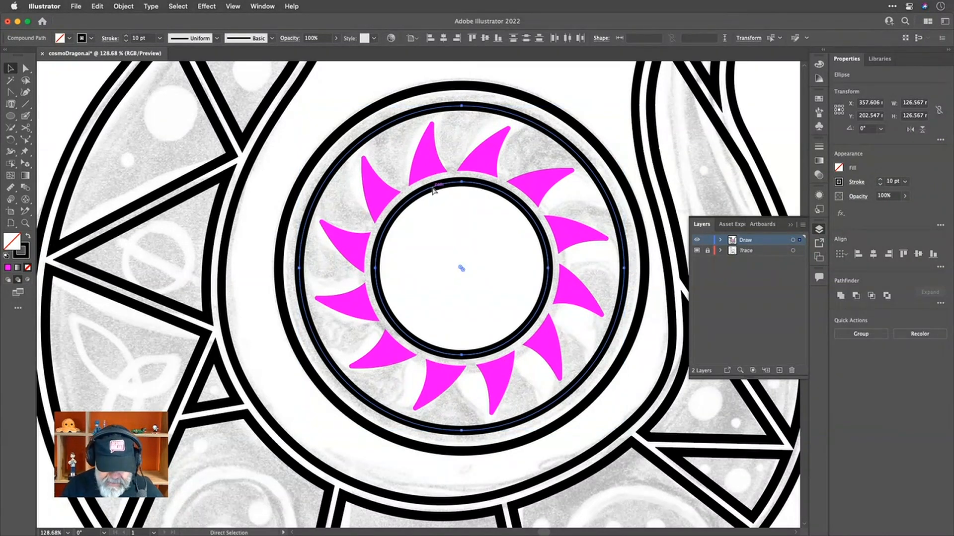
key("v")
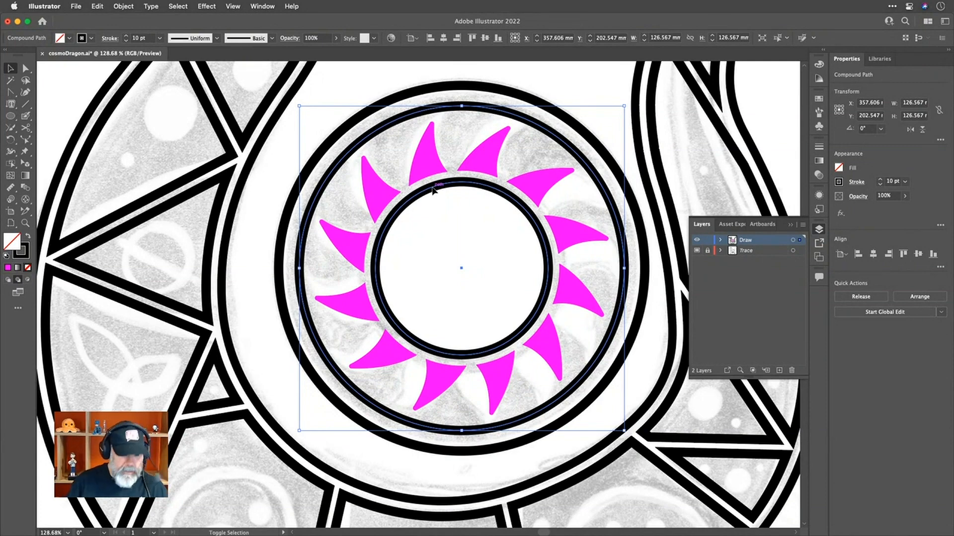
key("shift+x")
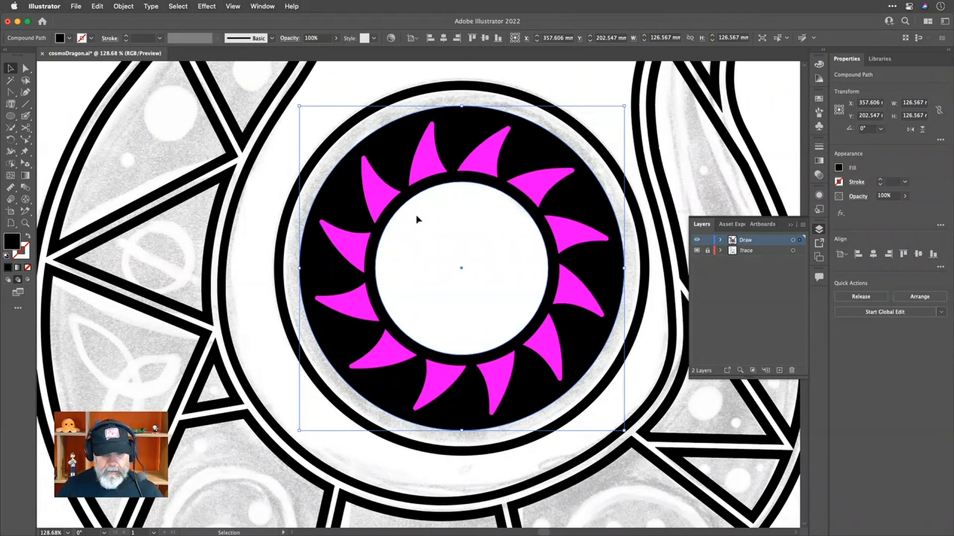
Subtract all twelve magenta rays from the black ring with the Shape Builder, selecting the rays by their shared fill colour
left_click(382, 204)
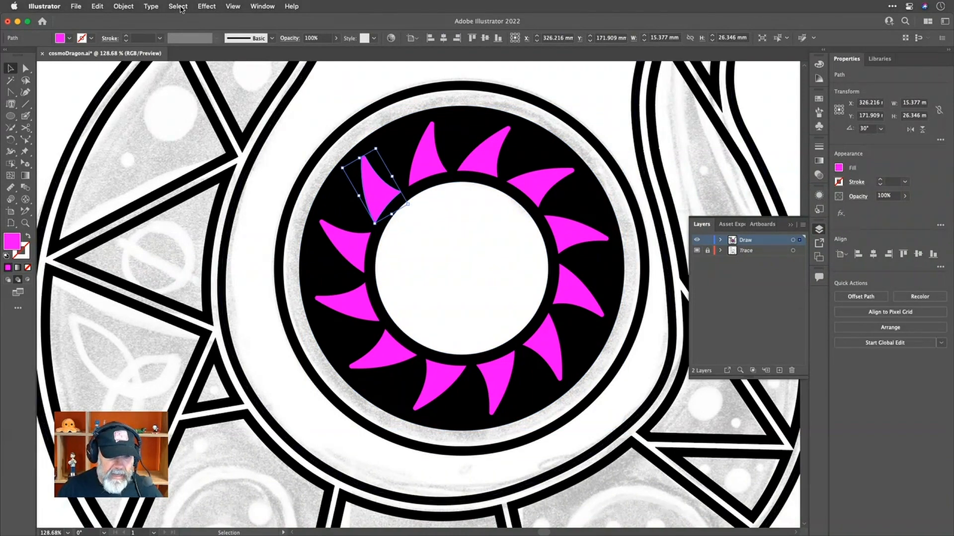
left_click(180, 7)
mouse_move(214, 109)
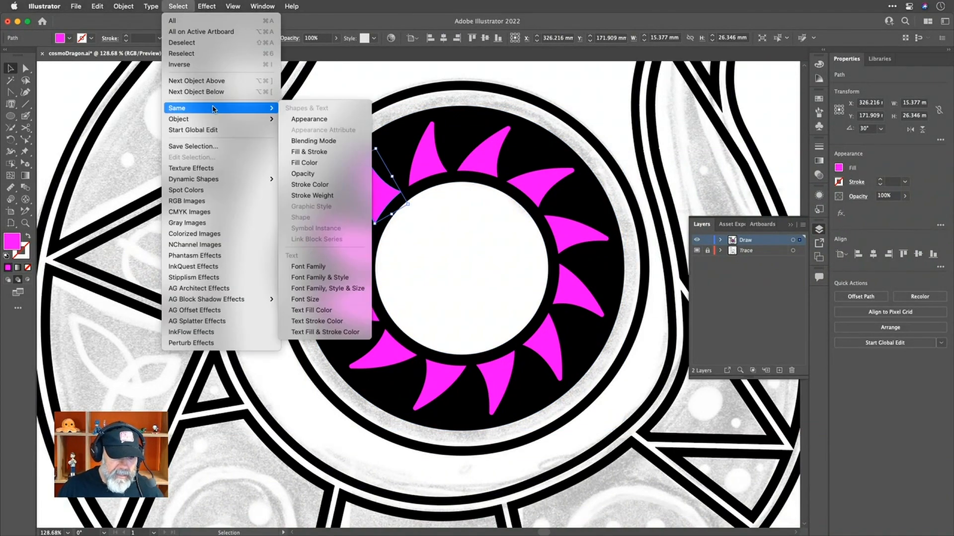
left_click(335, 167)
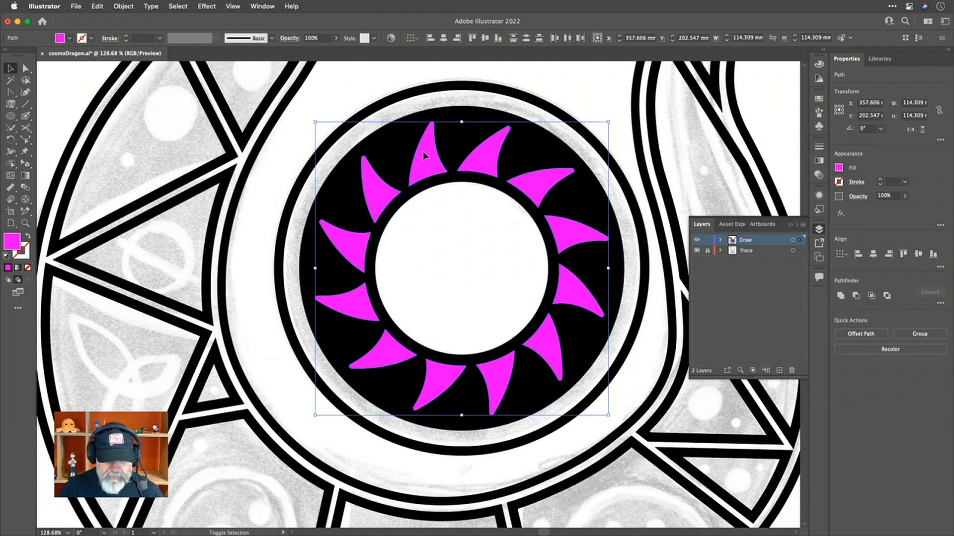
left_click(391, 144, "shift")
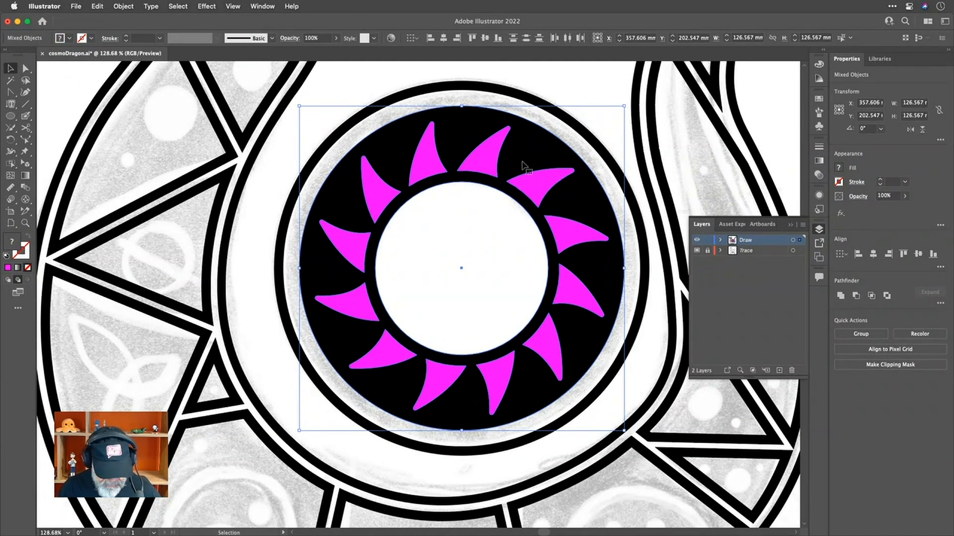
key("shift+m")
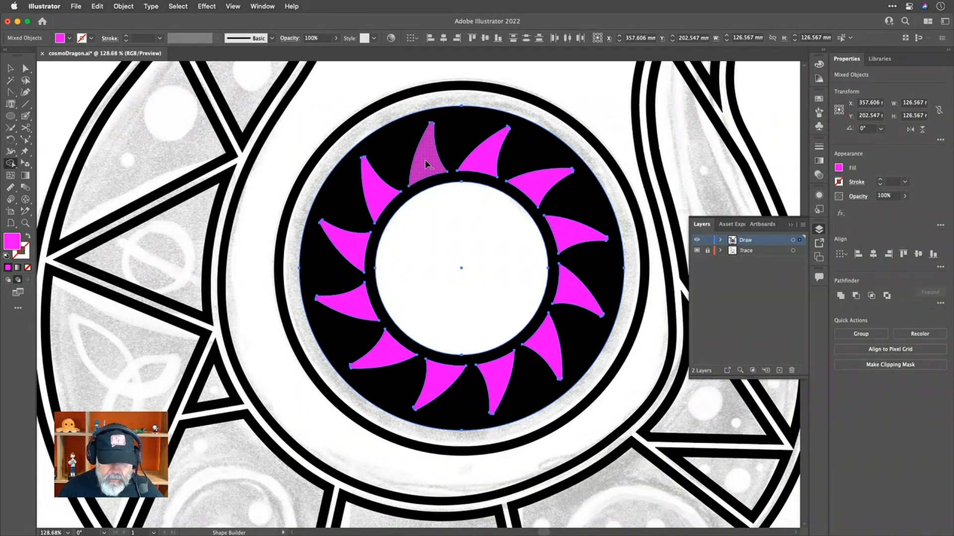
left_click(424, 160, "alt")
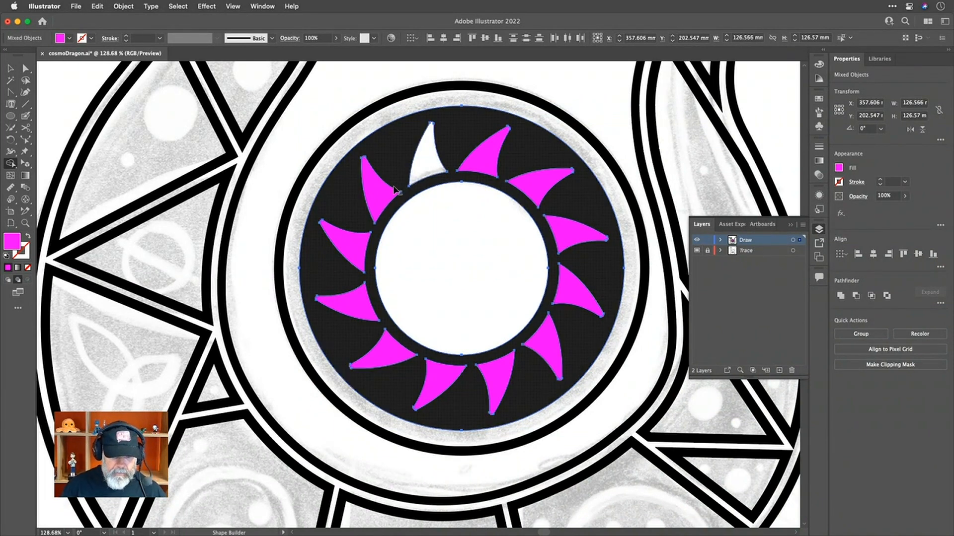
left_click(388, 196, "alt")
left_click(356, 246, "alt")
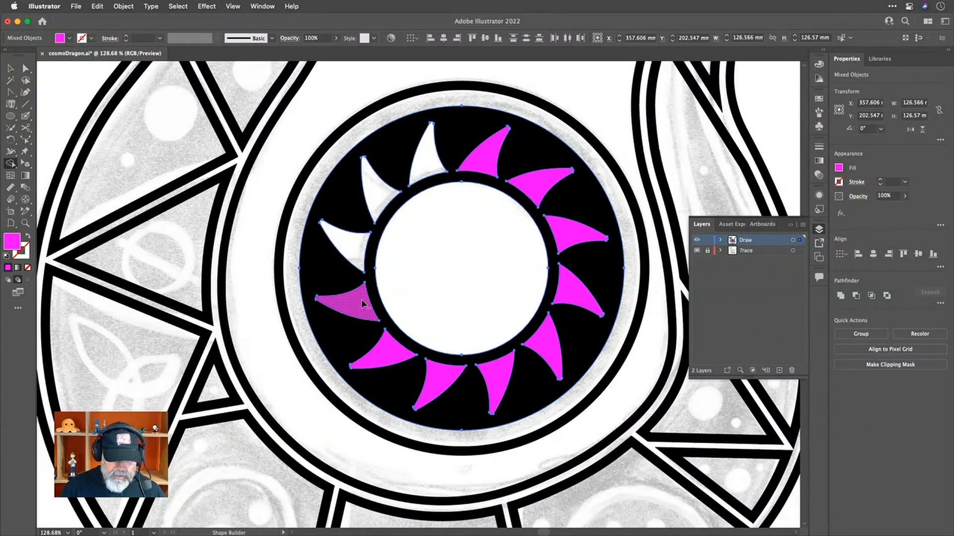
left_click(362, 299, "alt")
left_click(392, 349, "alt")
left_click(435, 375, "alt")
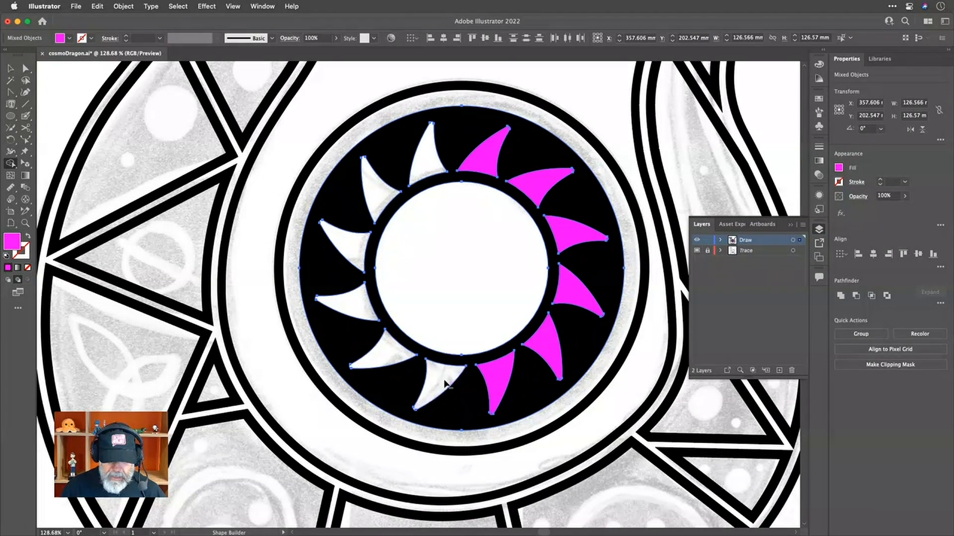
left_click(498, 369, "alt")
left_click(540, 341, "alt")
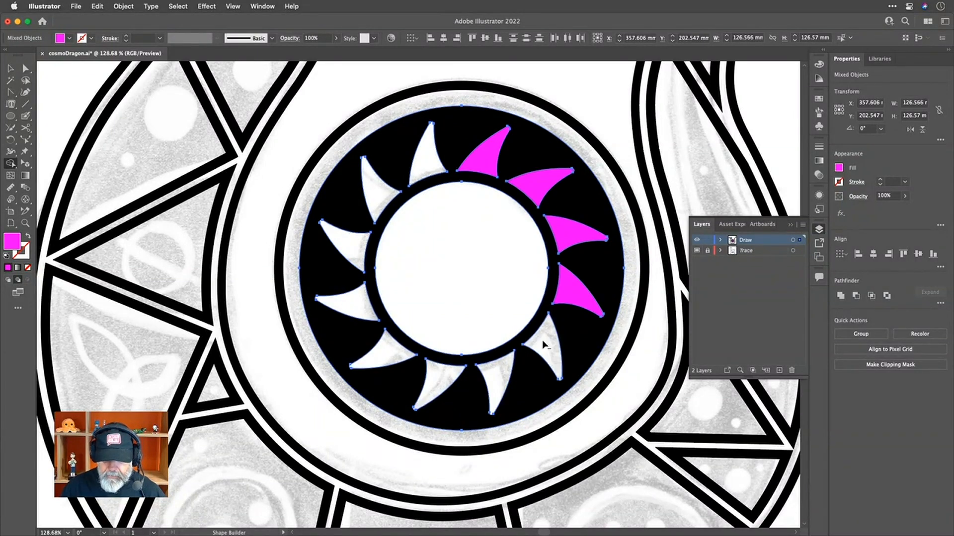
left_click(575, 292, "alt")
left_click(566, 234, "alt")
left_click(523, 180, "alt")
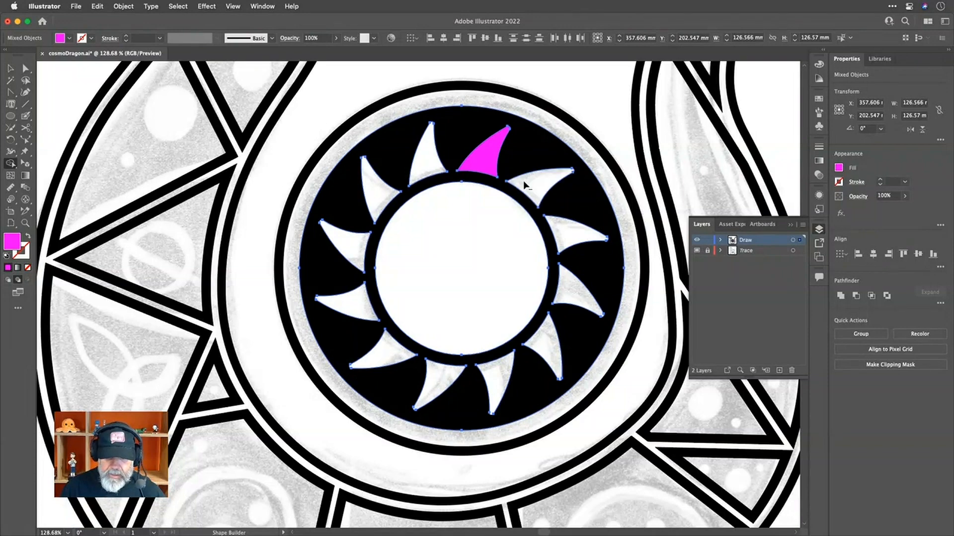
left_click(480, 157, "alt")
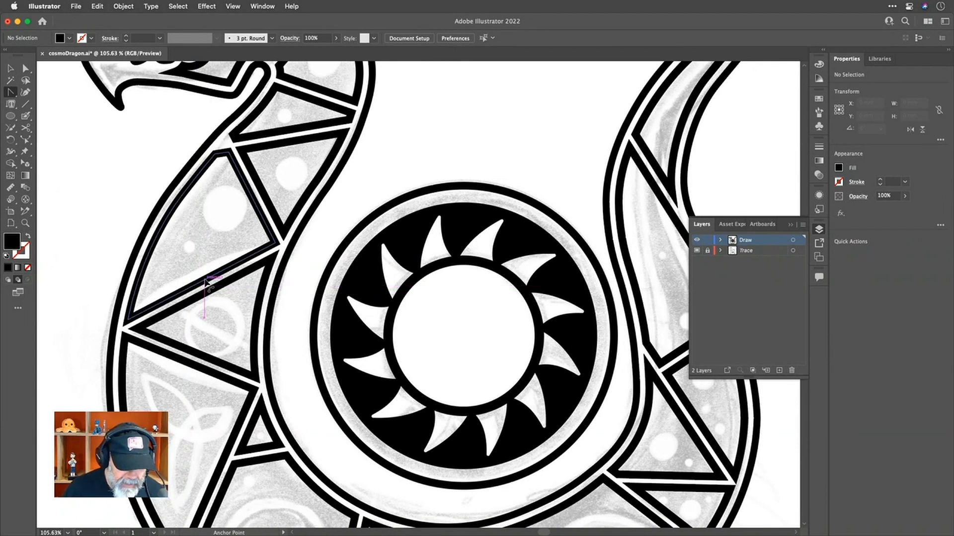
Bend the straight edges of the triangular neck panel and the dividing edges of the lower body panels into slight curves
mouse_move(205, 283)
left_mouse_down()
mouse_move(197, 280)
mouse_move(205, 294)
left_mouse_up()
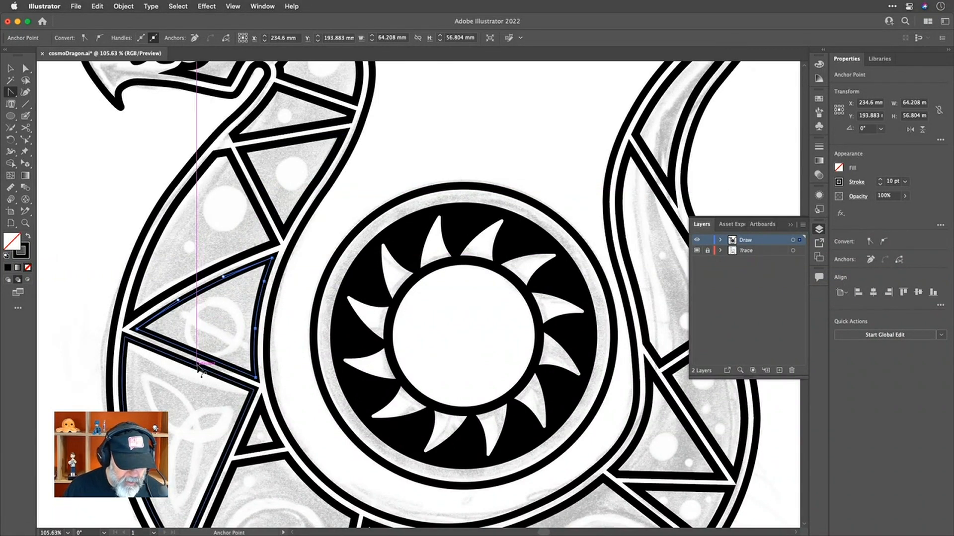
mouse_move(198, 368)
left_mouse_down()
mouse_move(191, 381)
mouse_move(196, 356)
mouse_move(194, 365)
left_mouse_up()
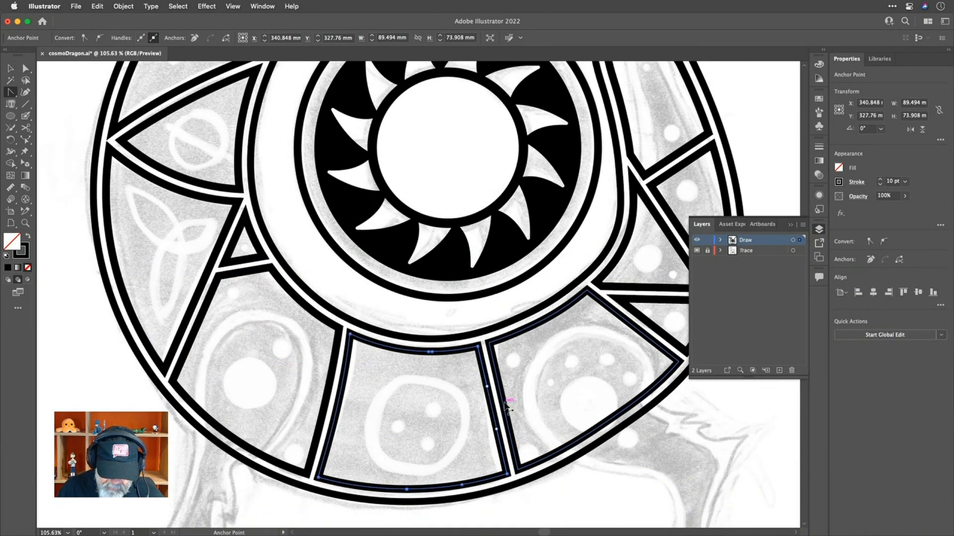
left_click(498, 403)
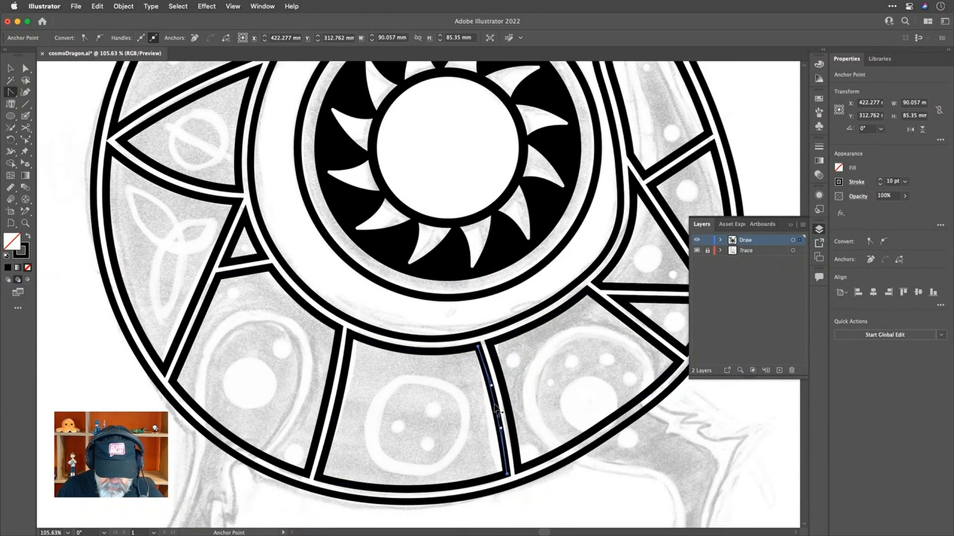
left_click(497, 408)
left_click_drag(496, 408, 496, 408)
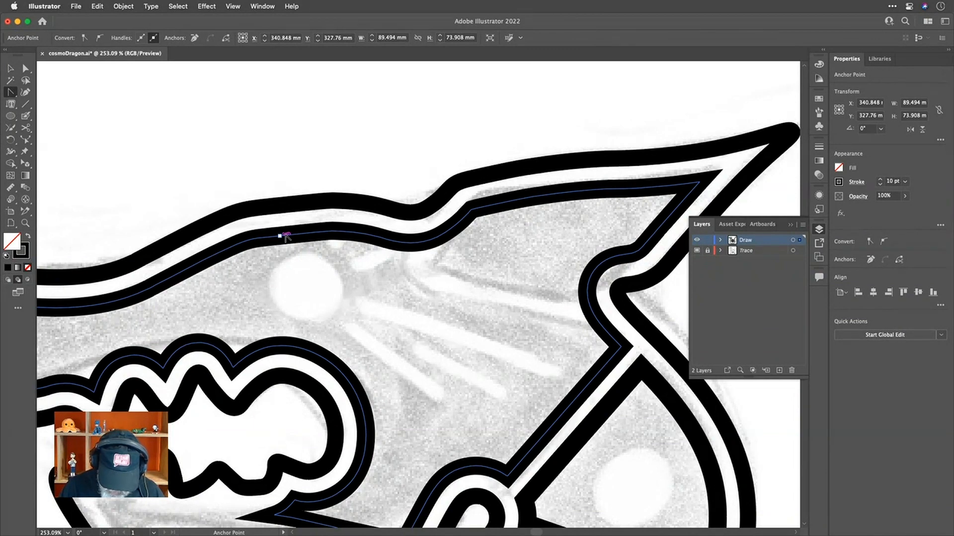
Draw the eye as a circle about 10.5 mm in diameter and four straight lines behind it along the sketch, all with 10 pt strokes
key("l")
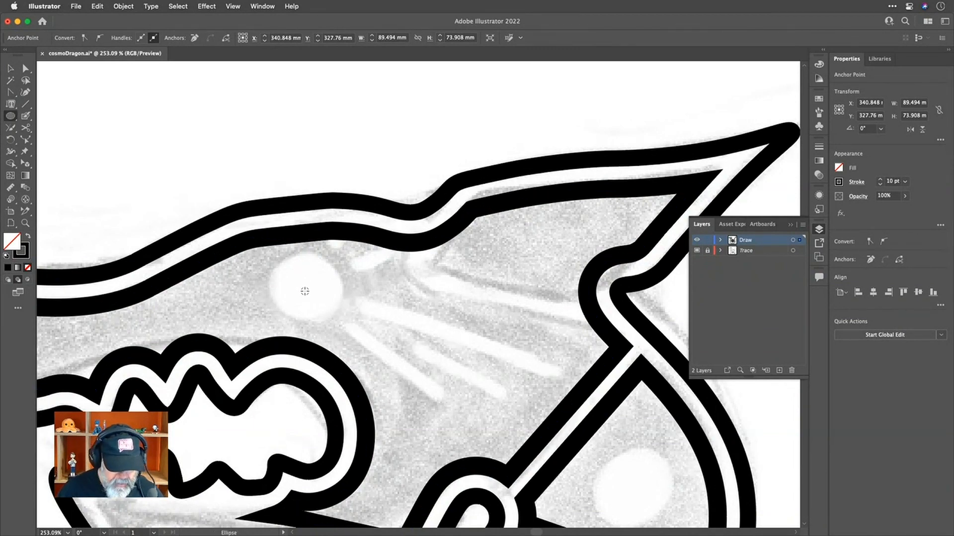
left_click_drag(306, 290, 333, 315)
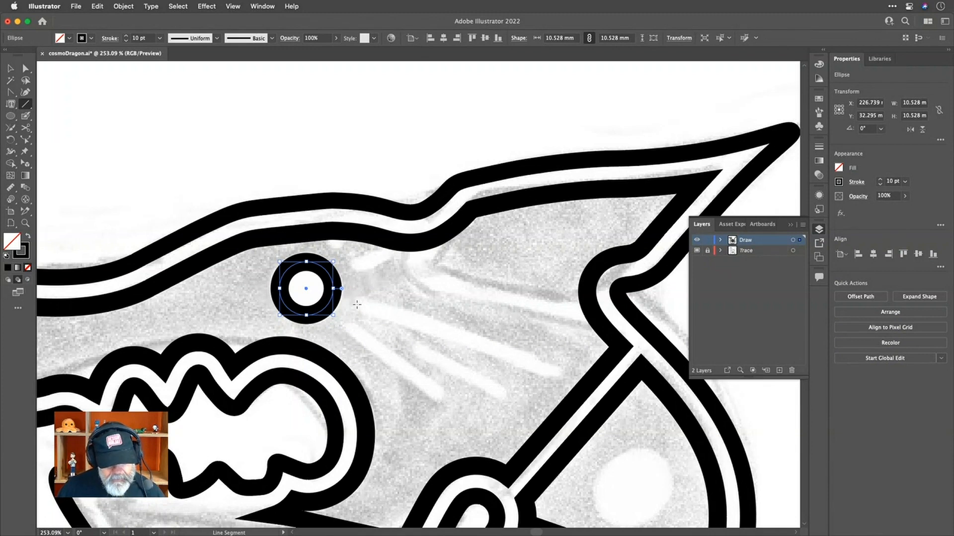
left_click_drag(357, 304, 554, 370)
left_click_drag(411, 347, 510, 397)
left_click_drag(348, 327, 441, 398)
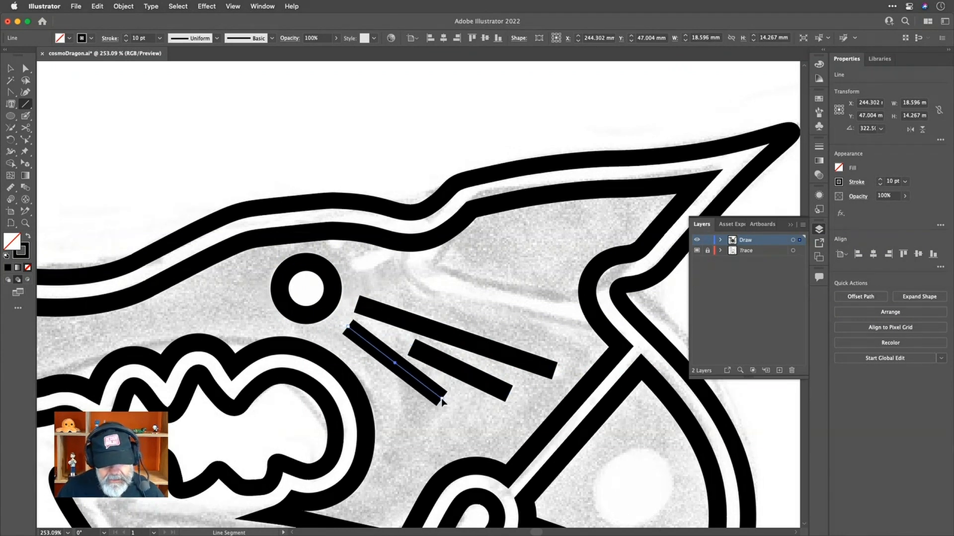
left_click_drag(355, 266, 376, 263)
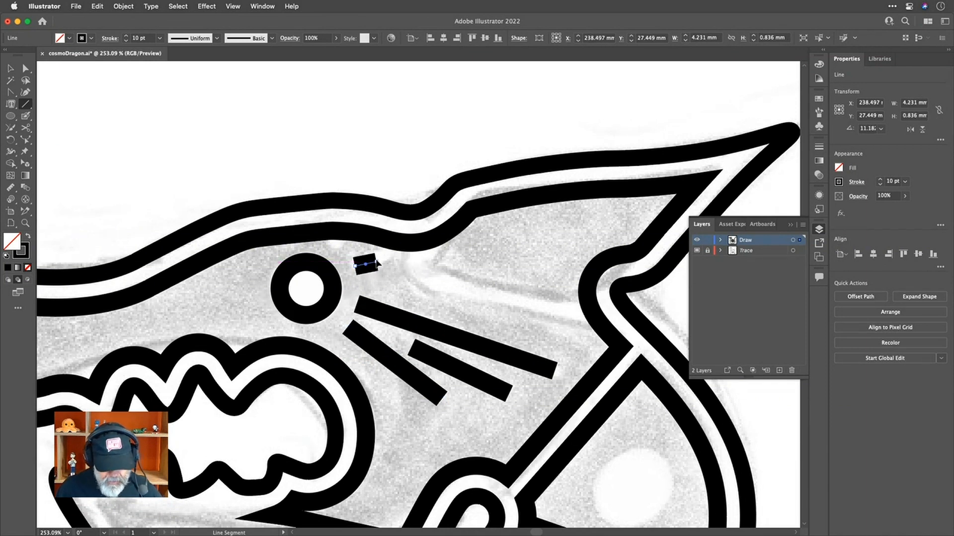
Give the four lines behind the eye round caps and convert their strokes to outlines
key("v")
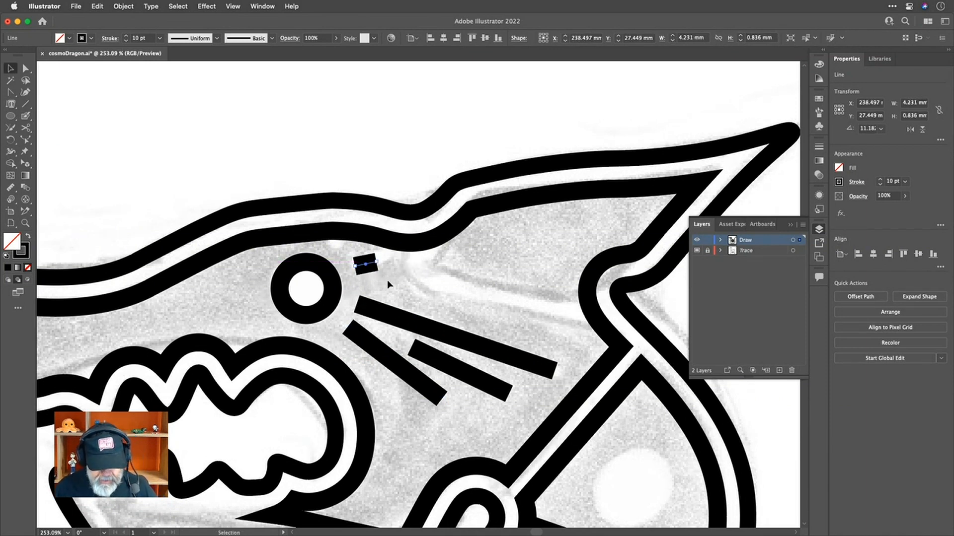
left_click(399, 323, "shift")
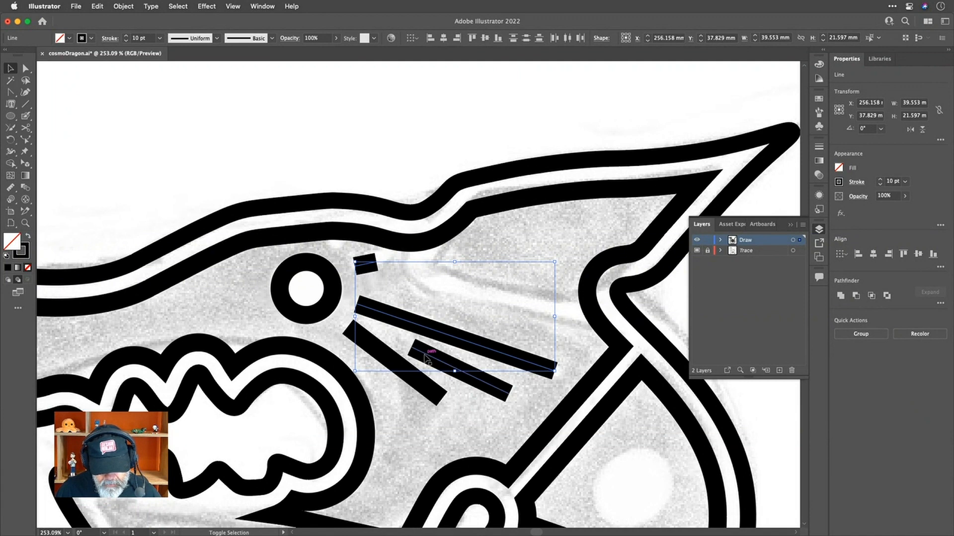
left_click(426, 357, "shift")
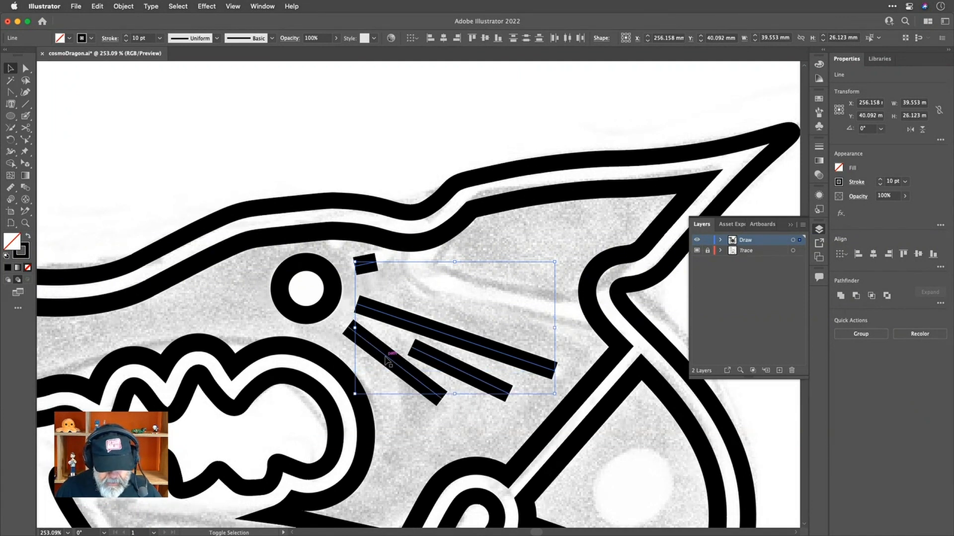
left_click(389, 358, "shift")
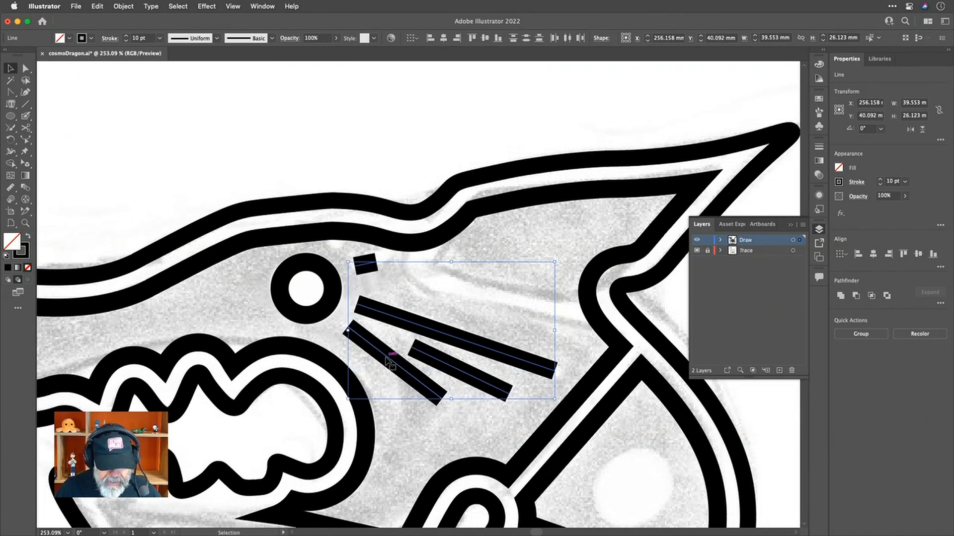
left_click(111, 39)
left_click(52, 63)
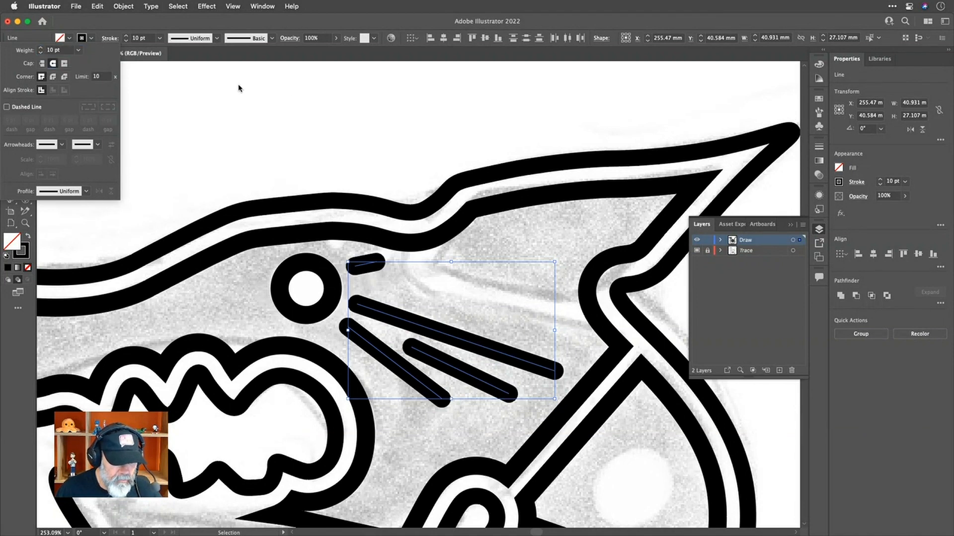
key("Escape")
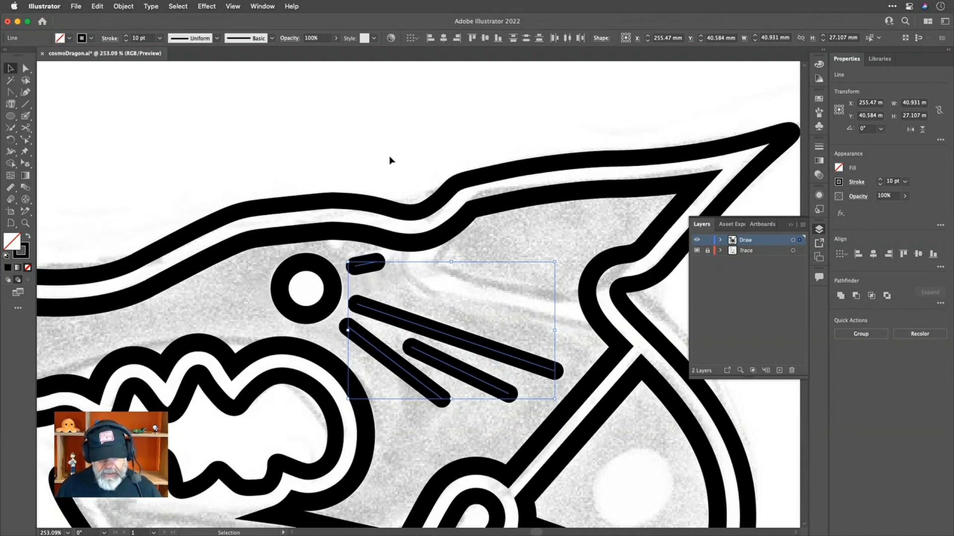
key("a")
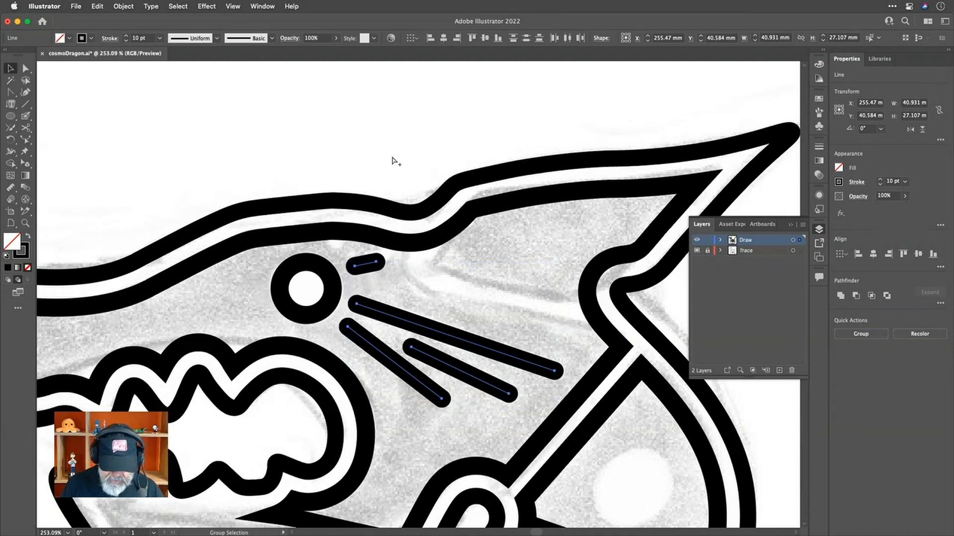
key("alt+super+o")
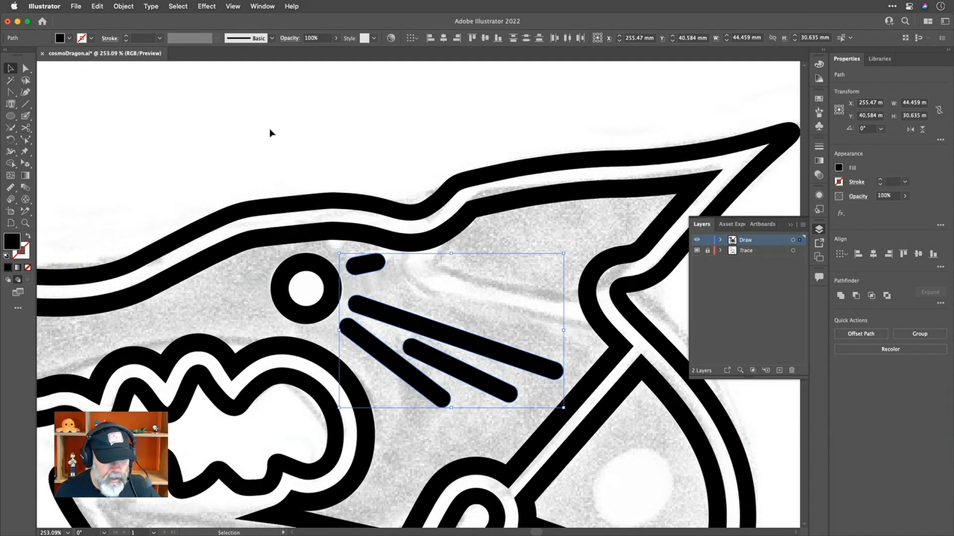
Draw a curve about 35 mm wide along the ear's lower sketch edge with the Curvature tool, using no fill and a 1 pt black stroke
scroll(466, 257, "up", 3)
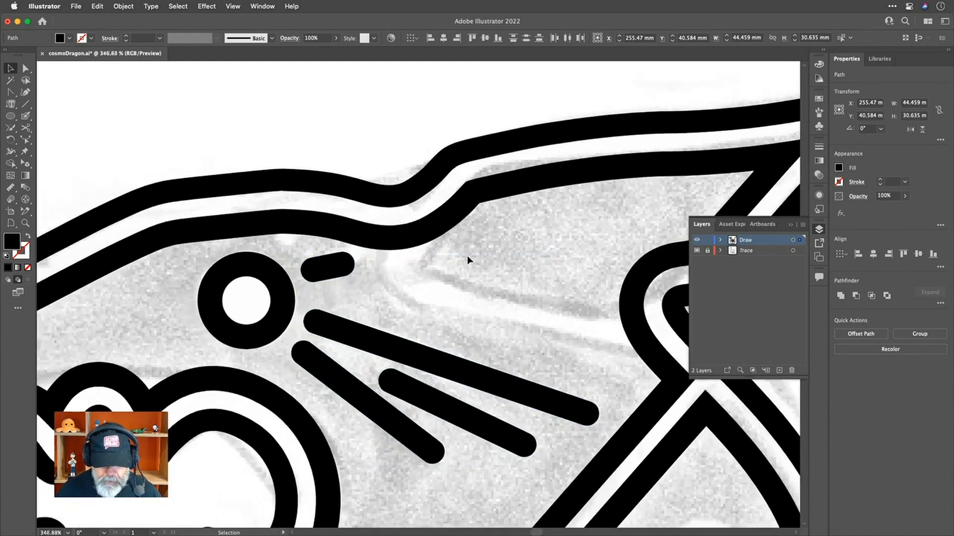
scroll(467, 256, "right", 5)
left_click(475, 201)
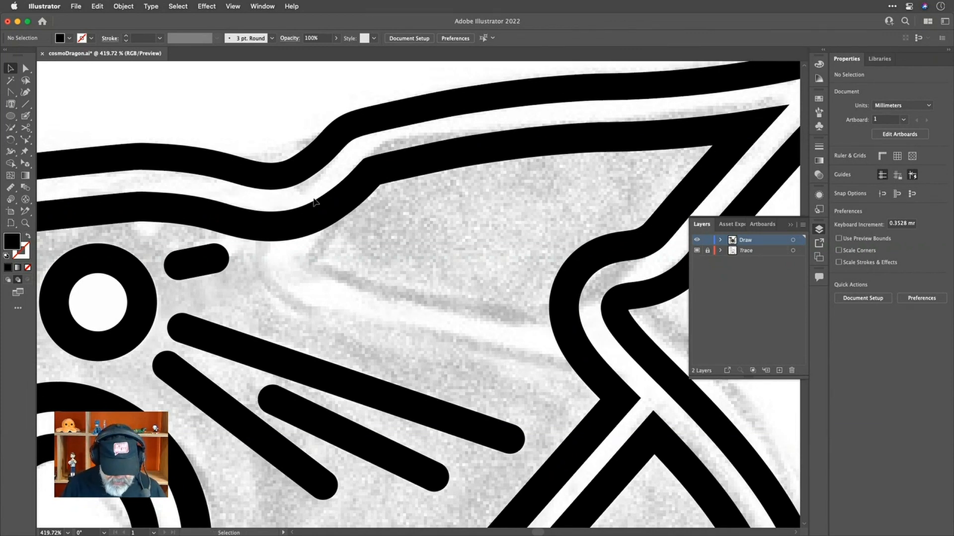
key("shift+grave")
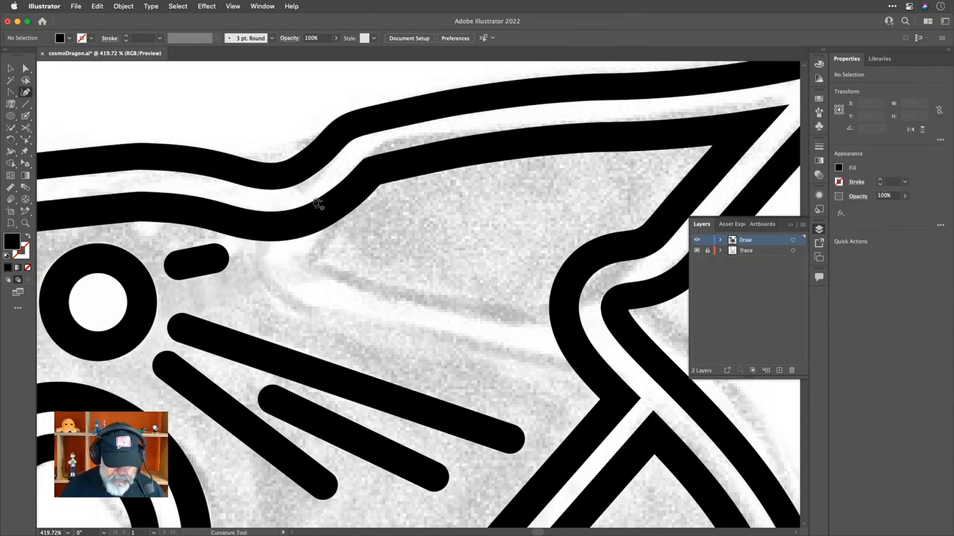
left_click(293, 110)
left_click_drag(293, 110, 298, 223)
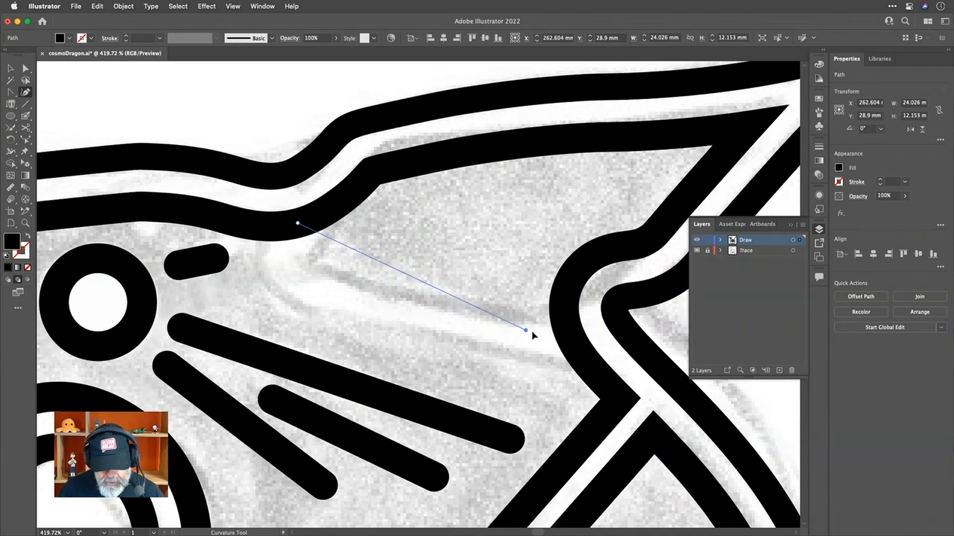
left_click(575, 346)
left_click_drag(576, 347, 572, 341)
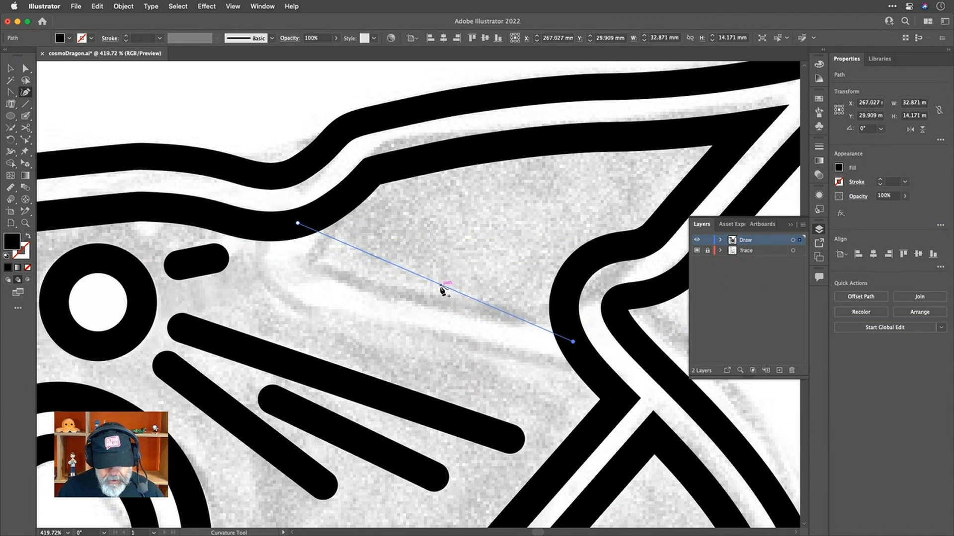
left_click_drag(441, 287, 388, 301)
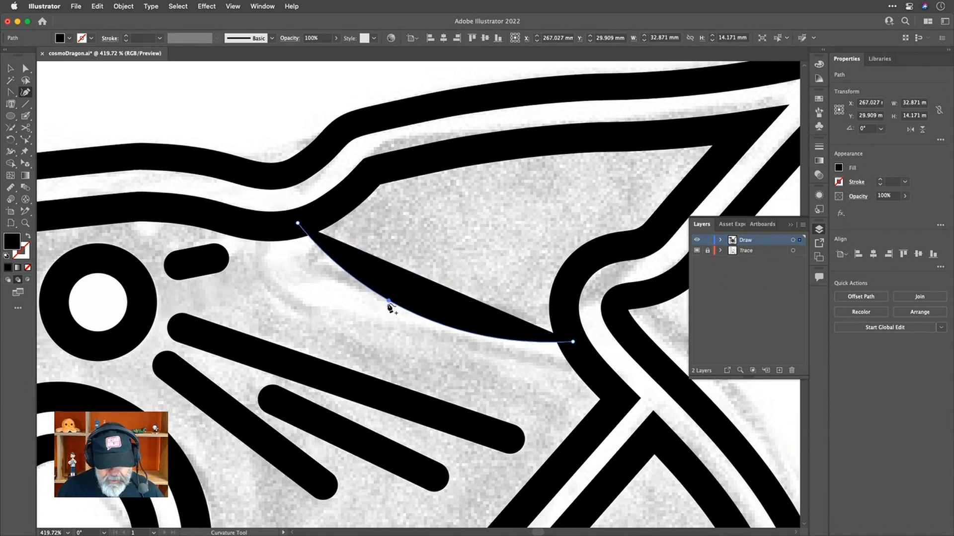
key("shift+x")
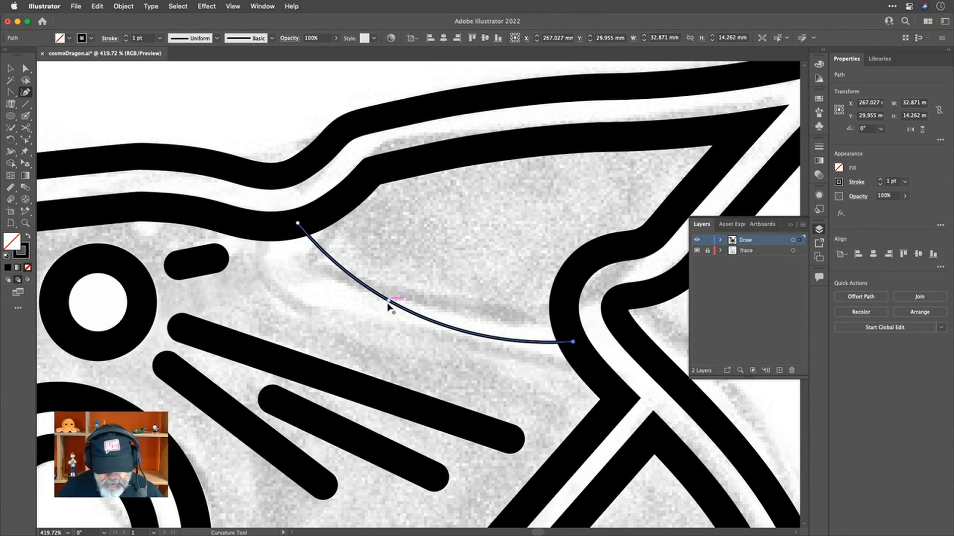
left_click_drag(388, 305, 281, 255)
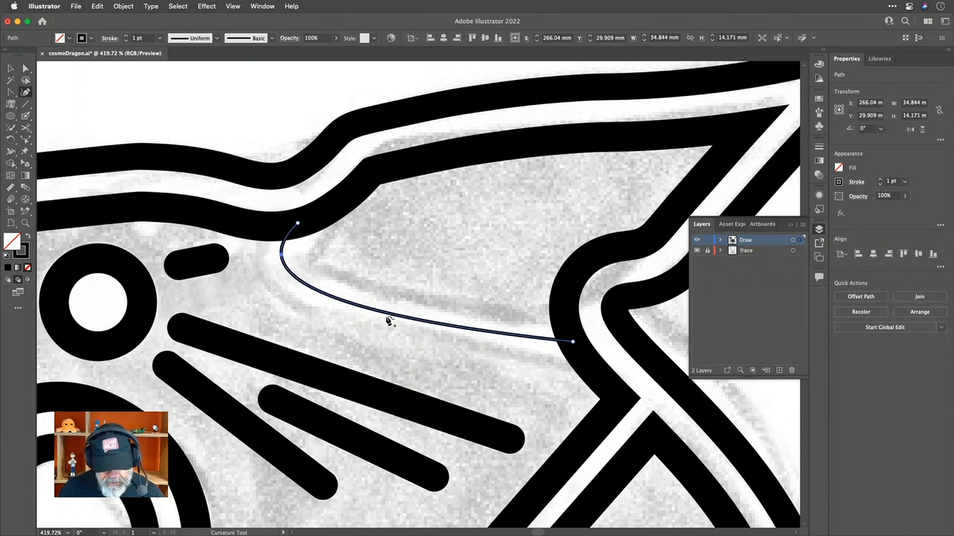
Add an anchor point midway along the ear curve and disable pixel snapping while drawing, moving and scaling
left_click(404, 315)
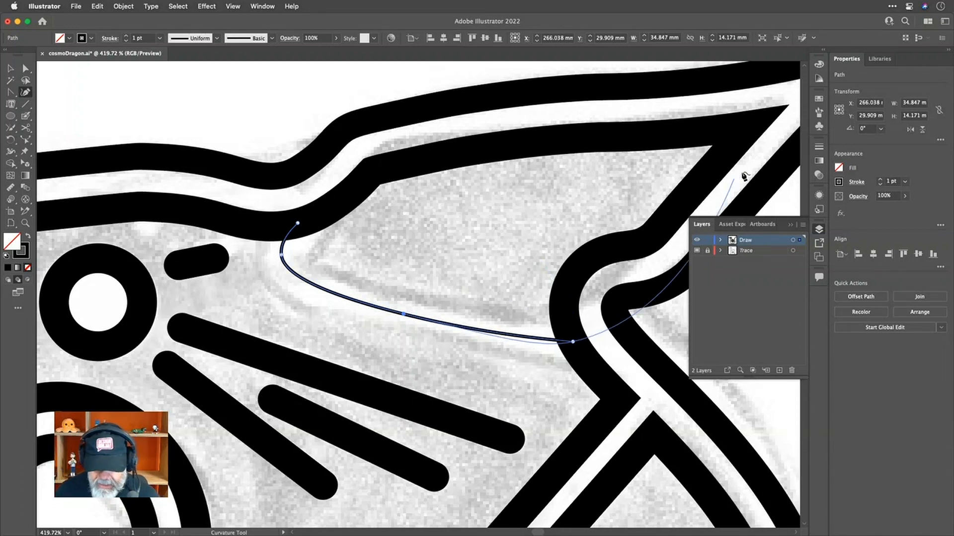
left_click(919, 39)
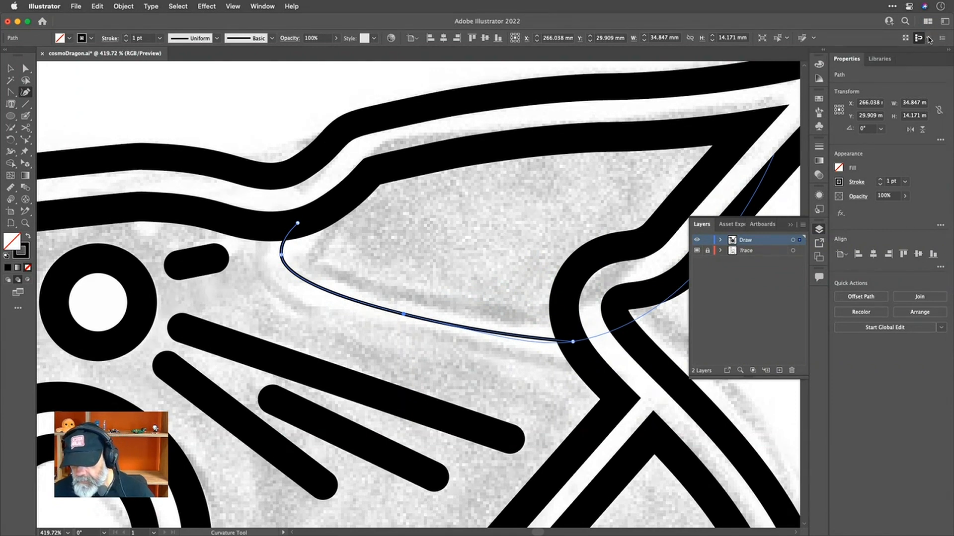
left_click(928, 39)
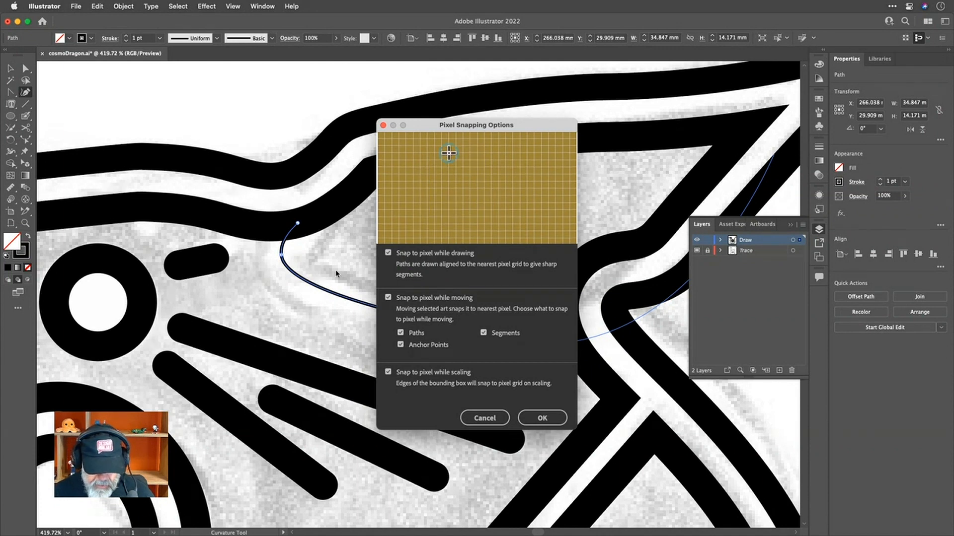
left_click(388, 253)
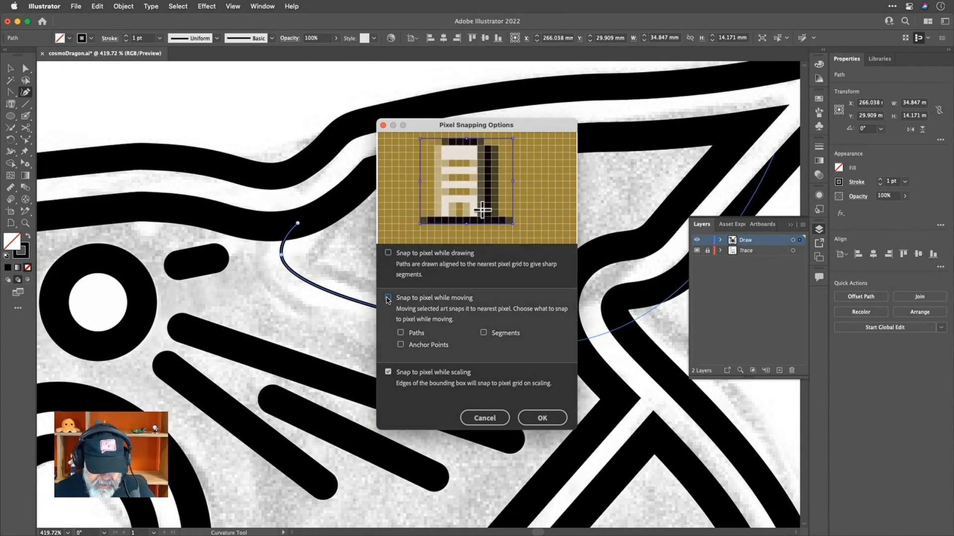
left_click(388, 372)
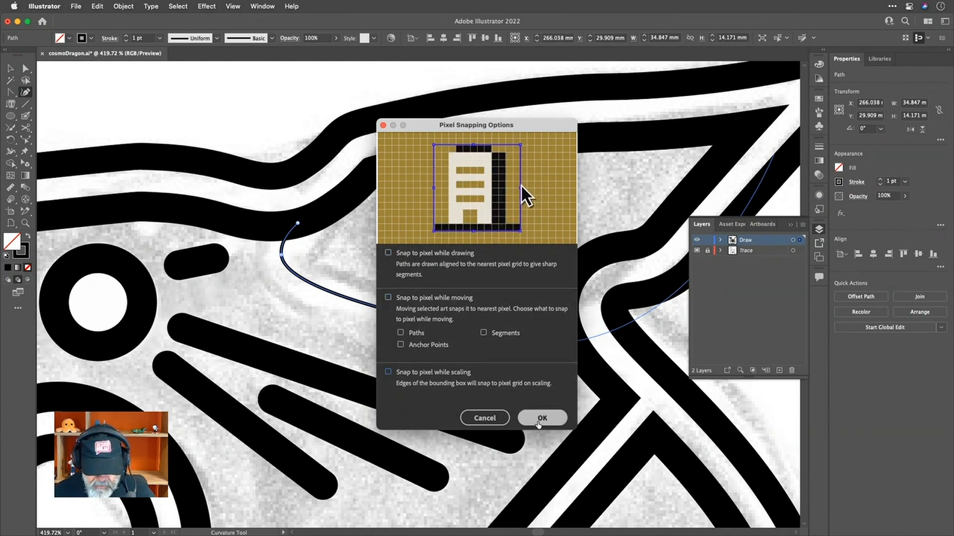
left_click(537, 420)
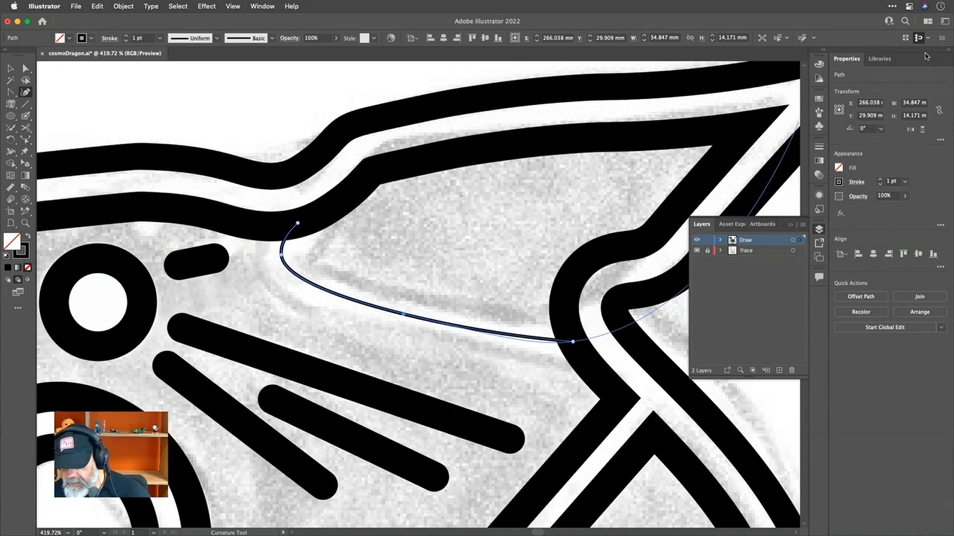
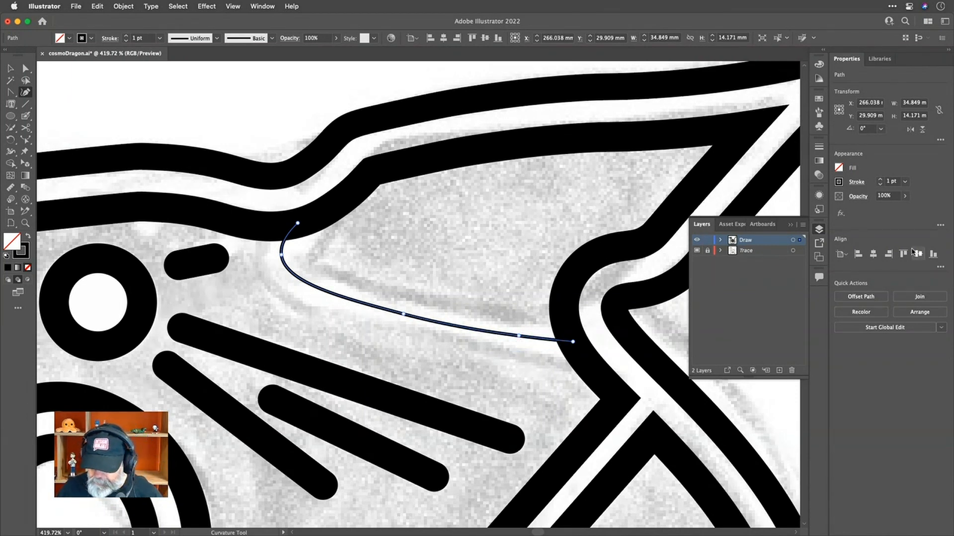
Set the ear curve's stroke weight to 12 pt
key("Up")
key("Up")
key("Up")
key("Up")
key("Up")
key("Up")
key("Up")
key("Up")
key("Up")
key("Up")
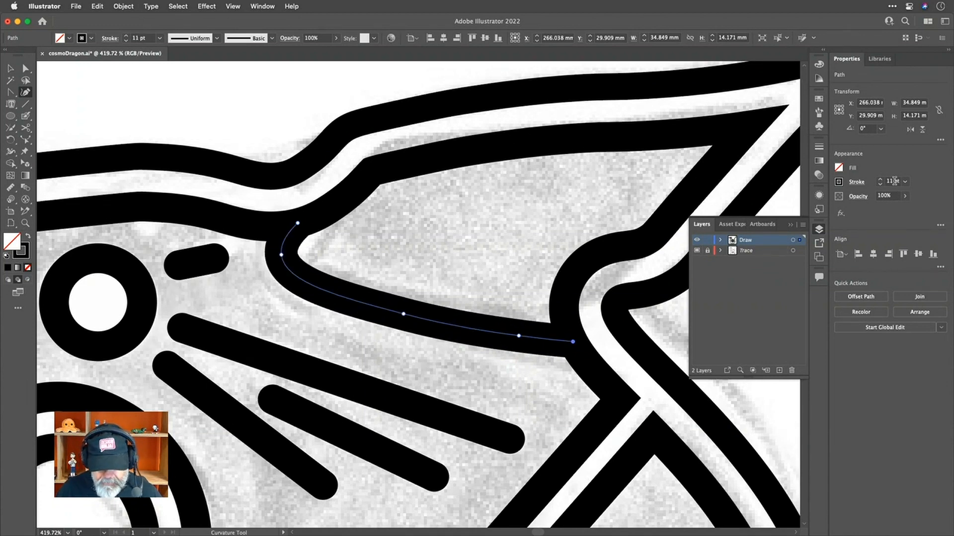
key("Up")
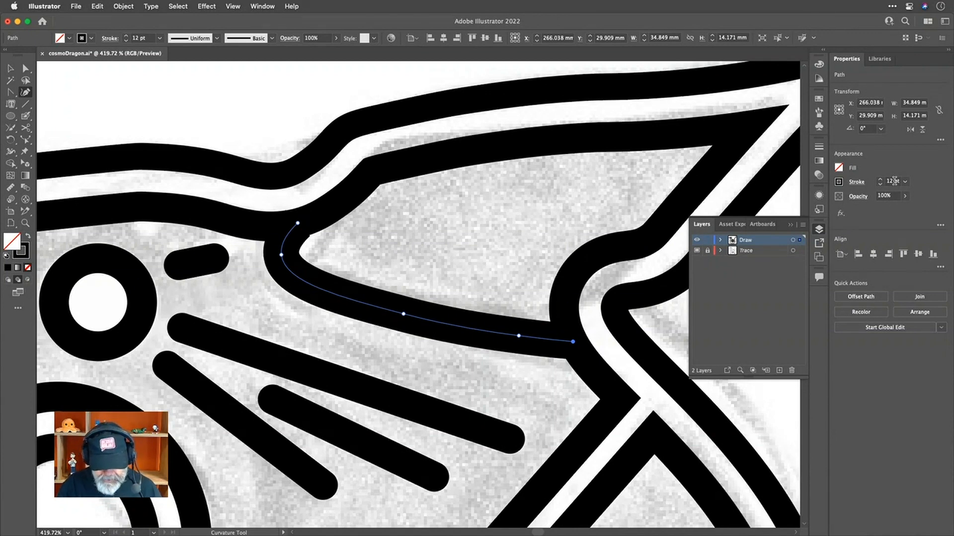
Try converting the ear curve's stroke to outlines, undo it, and inspect where the curve's end meets the head outline
key("alt+super+o")
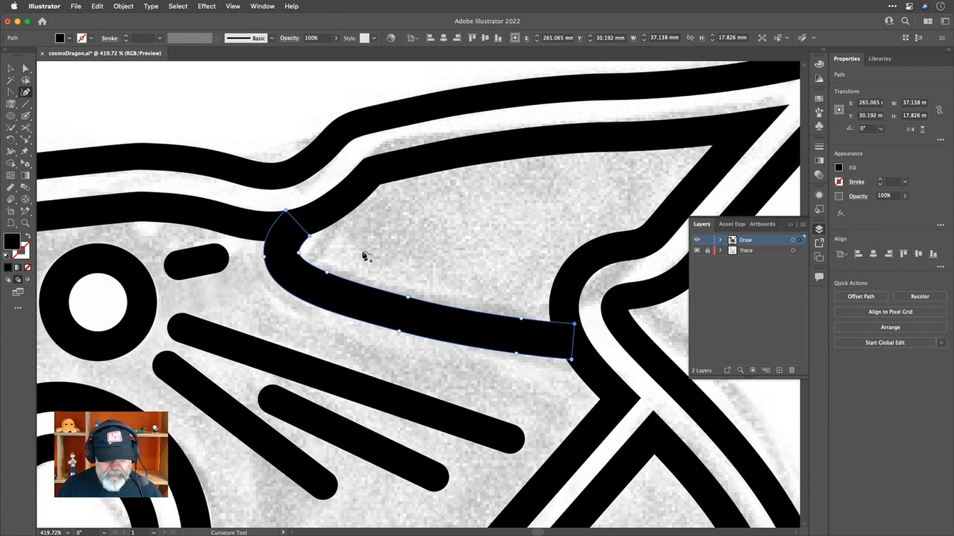
key("super+z")
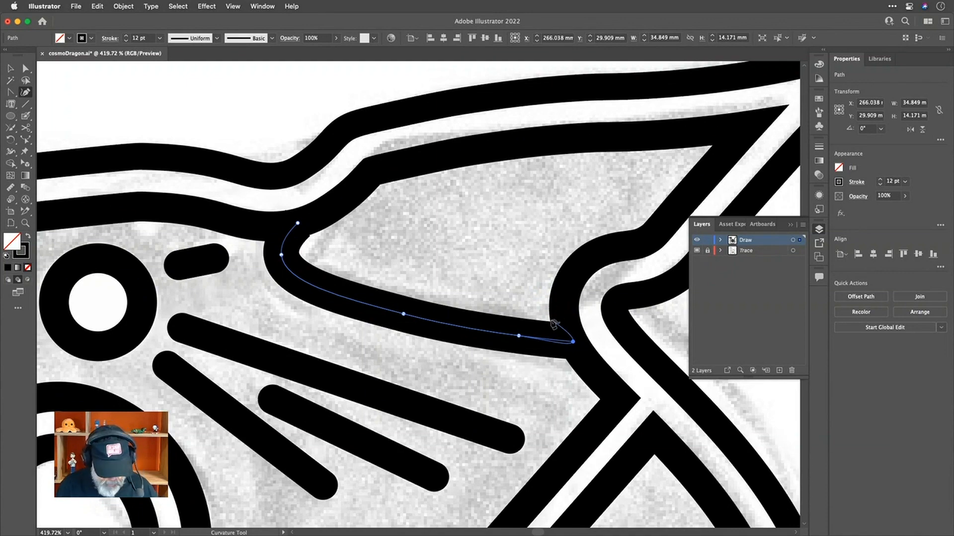
key("super")
key("super+shift+z")
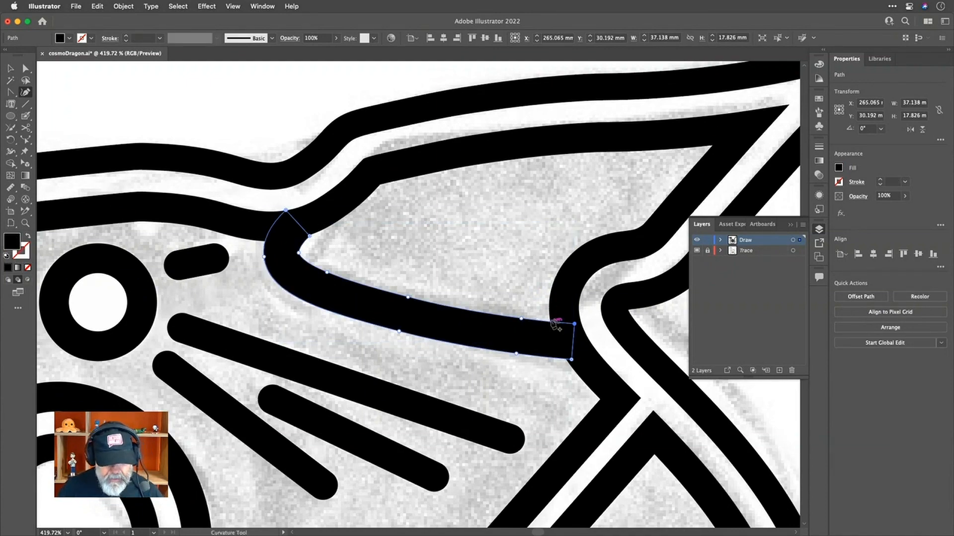
scroll(283, 226, "up", 6)
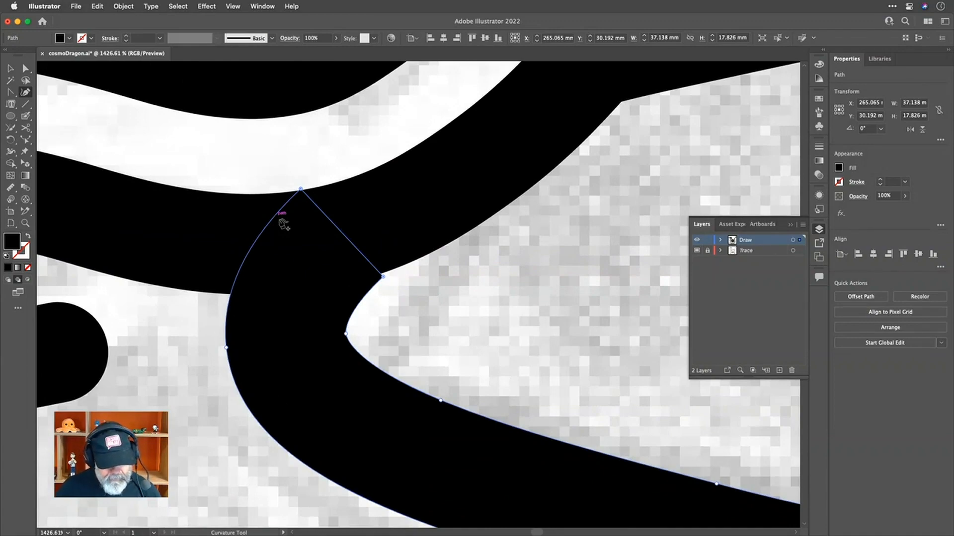
scroll(283, 226, "down", 6)
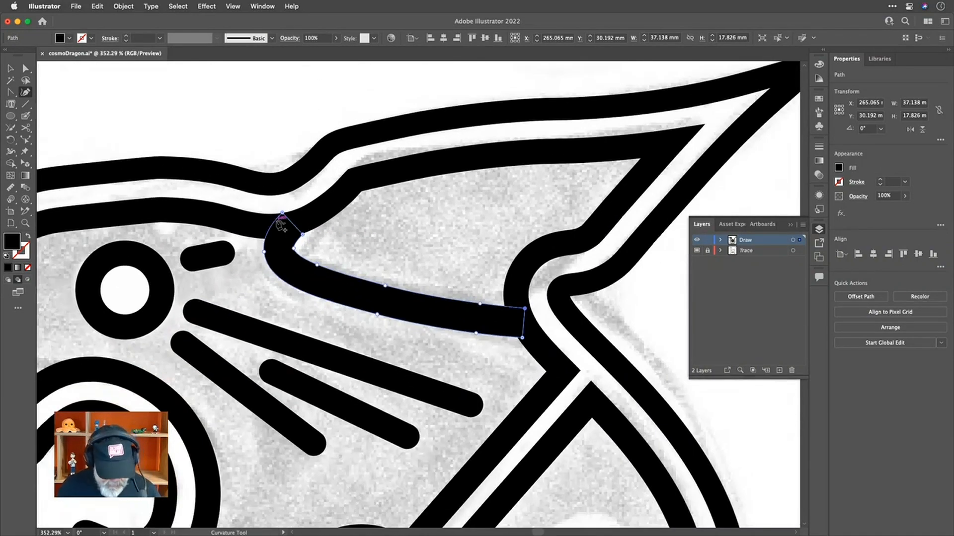
key("super")
key("super+z")
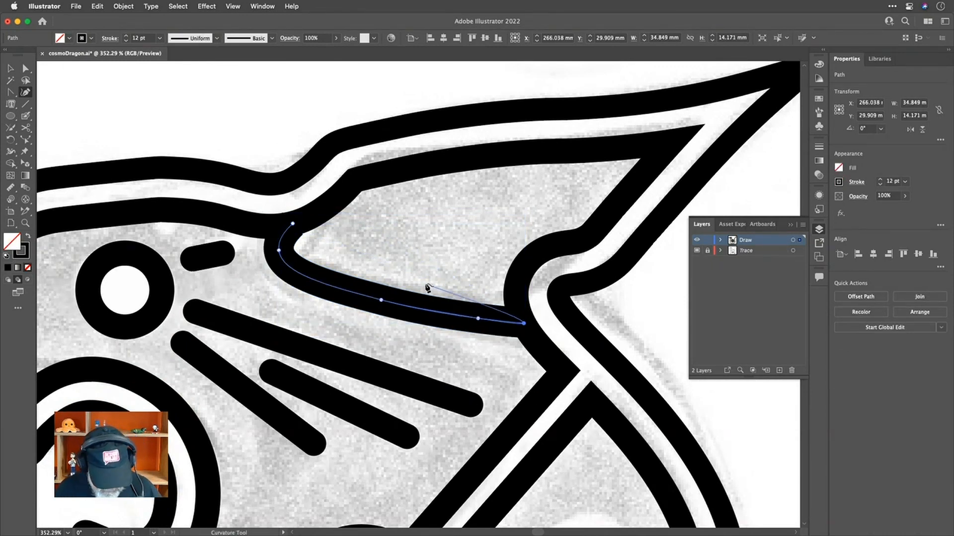
left_click(450, 261, "super")
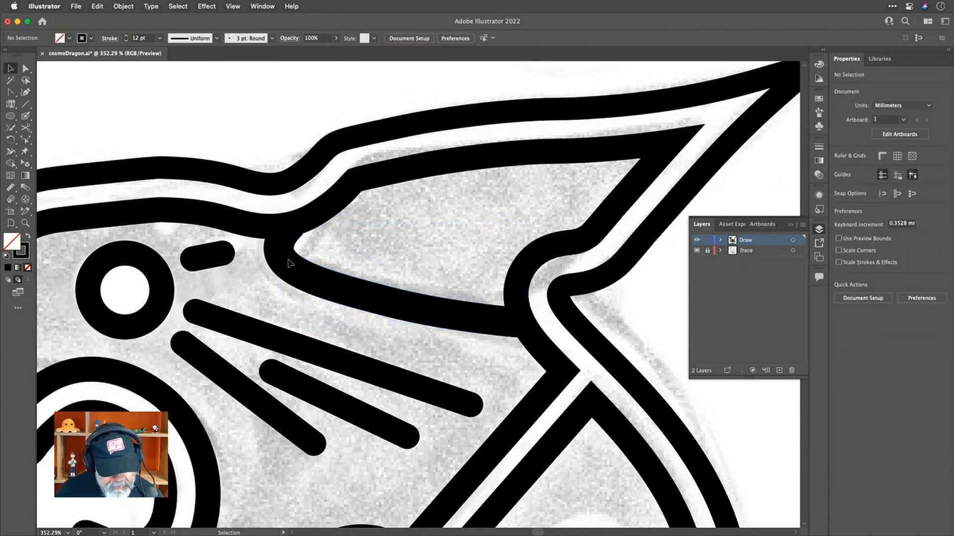
scroll(298, 220, "up", 5)
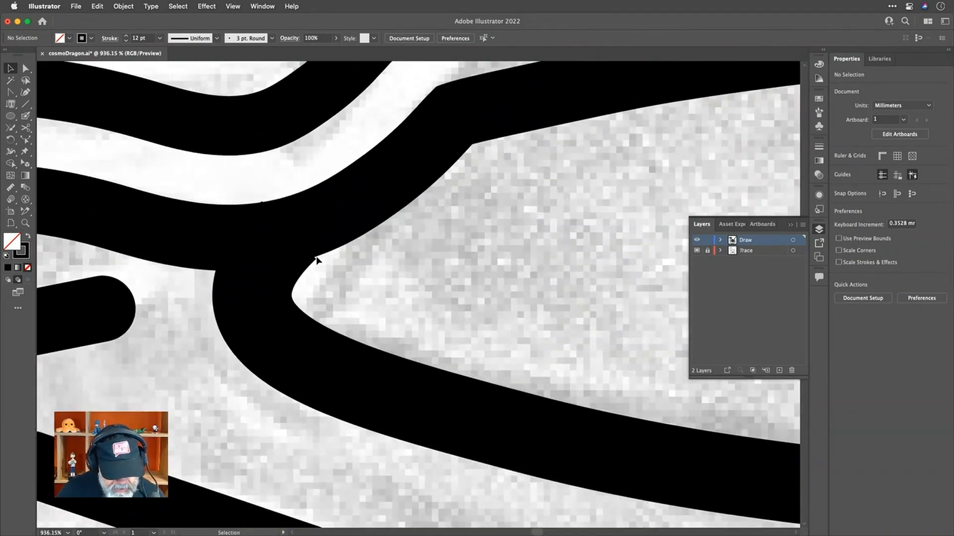
scroll(316, 262, "up", 5)
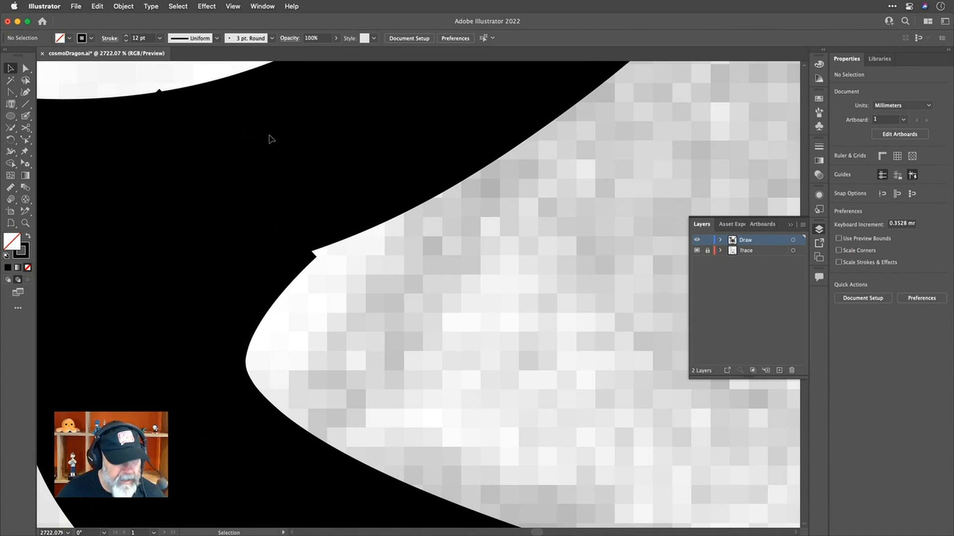
Set the Pencil tool's fidelity to one notch below the smoothest setting
scroll(270, 139, "down", 3)
scroll(269, 139, "down", 7)
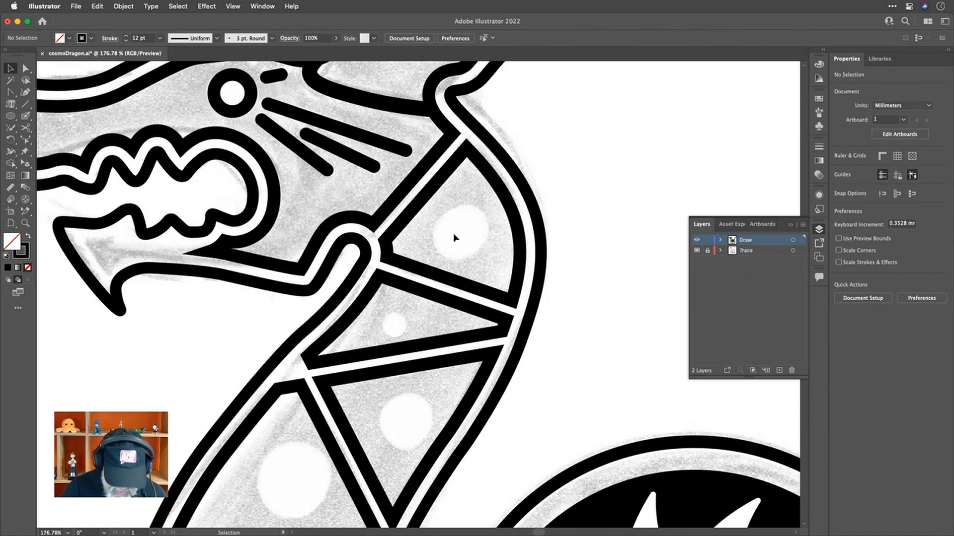
key("n")
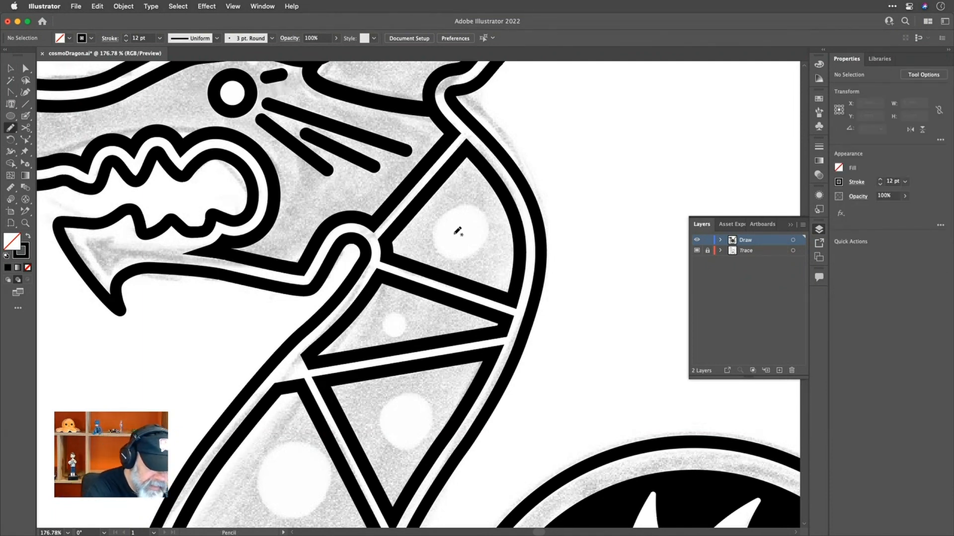
double_click(10, 128)
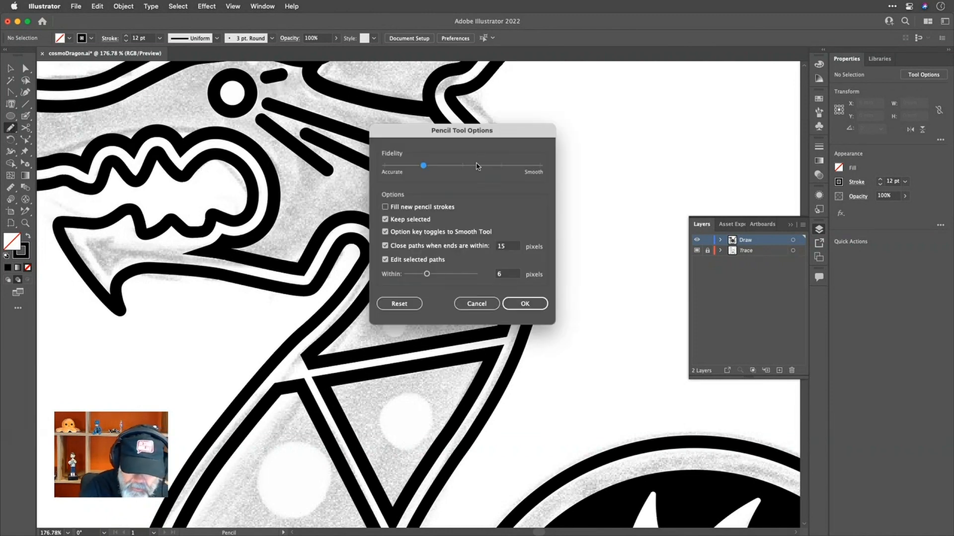
left_click_drag(425, 166, 501, 167)
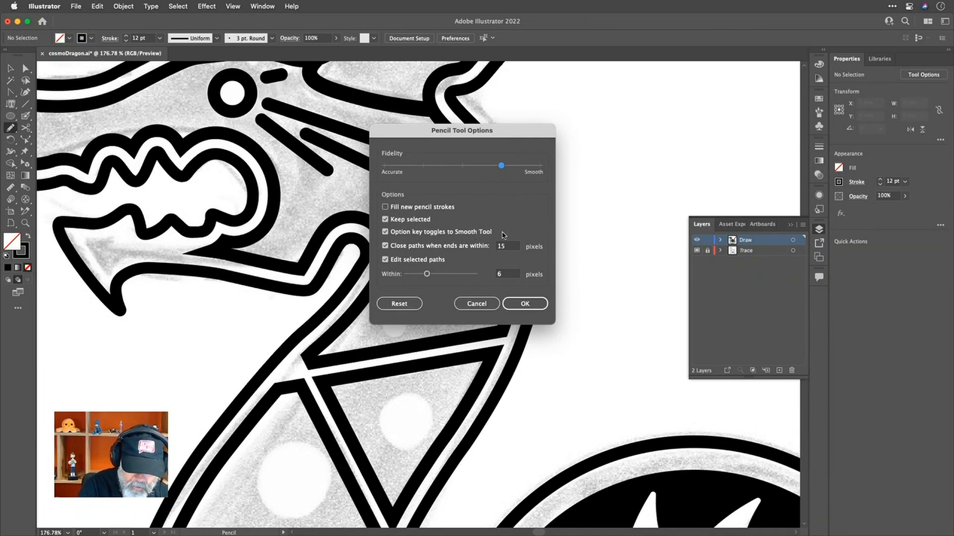
left_click(526, 305)
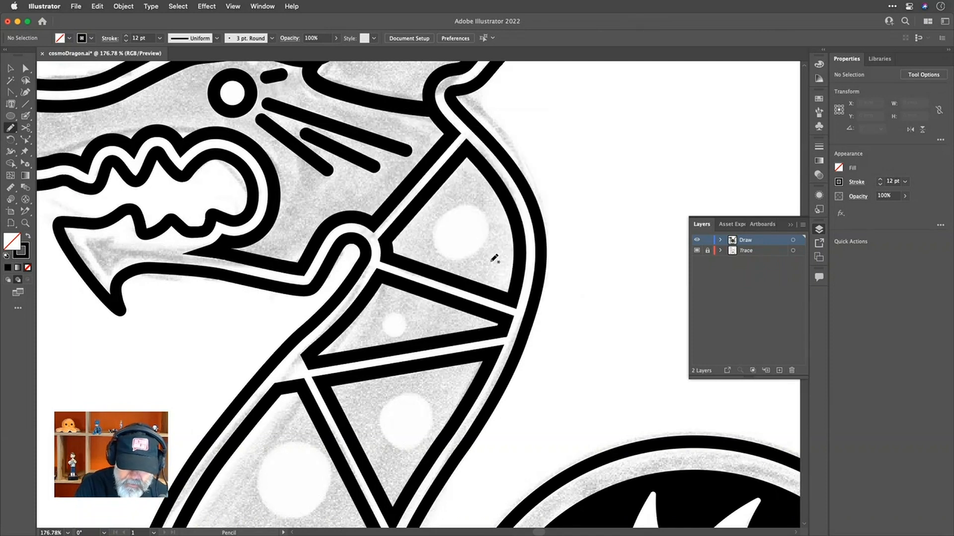
Trace the sketch dots in the three upper neck panels as freehand Pencil circles about 17, 7 and 16 mm across with 12 pt strokes
mouse_move(460, 205)
left_mouse_down()
mouse_move(441, 216)
mouse_move(434, 241)
mouse_move(460, 261)
mouse_move(491, 244)
mouse_move(493, 221)
mouse_move(462, 204)
left_mouse_up()
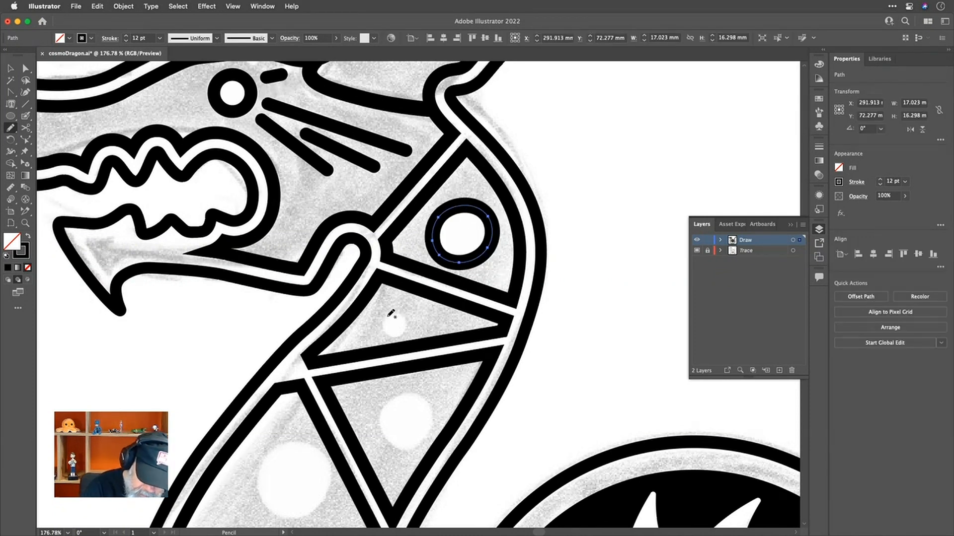
mouse_move(391, 313)
left_mouse_down()
mouse_move(391, 333)
mouse_move(409, 328)
mouse_move(407, 312)
mouse_move(396, 313)
left_mouse_up()
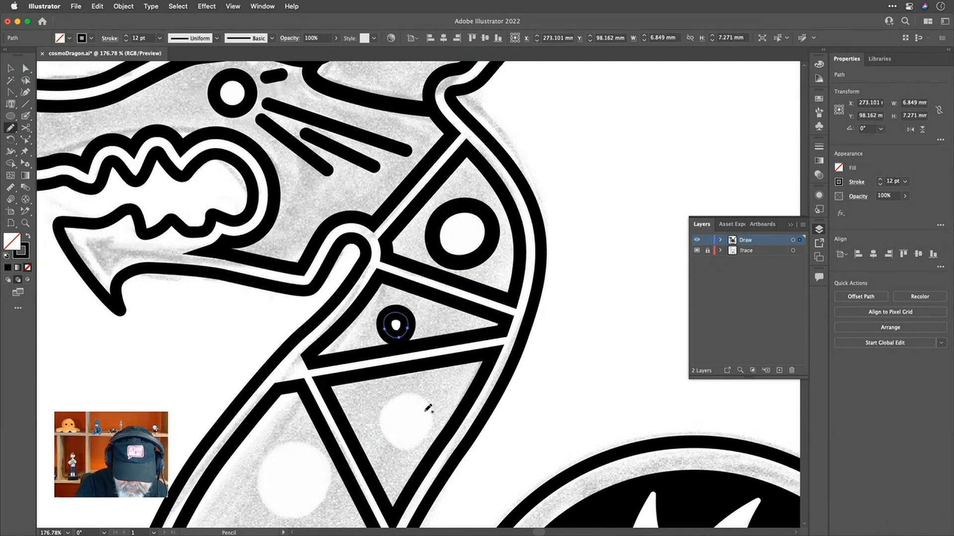
mouse_move(403, 393)
left_mouse_down()
mouse_move(385, 433)
mouse_move(404, 451)
mouse_move(434, 431)
mouse_move(409, 392)
left_mouse_up()
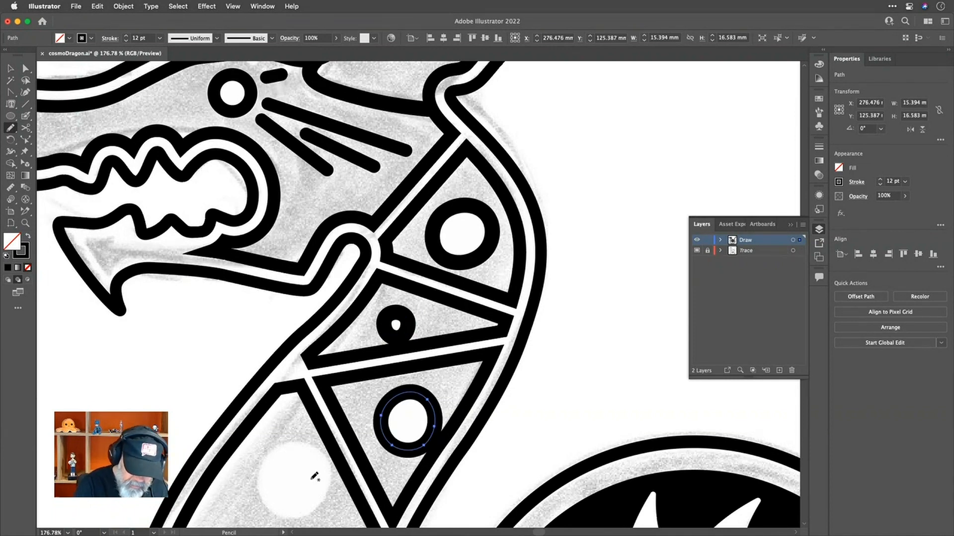
Redraw parts of the small circle in the triangular neck panel with the Pencil tool to make it rounder, about 7 mm across
key("v")
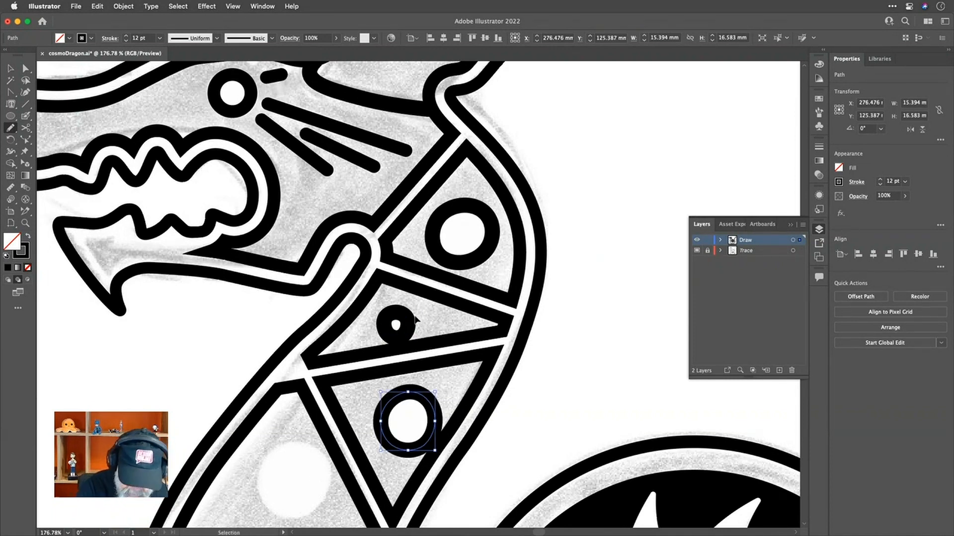
left_click(409, 324)
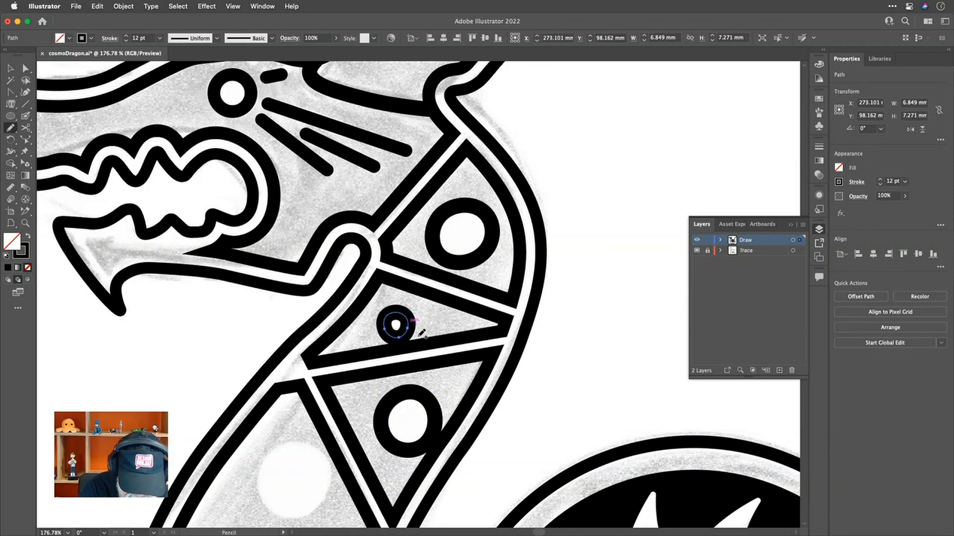
key("n")
scroll(416, 329, "up", 5)
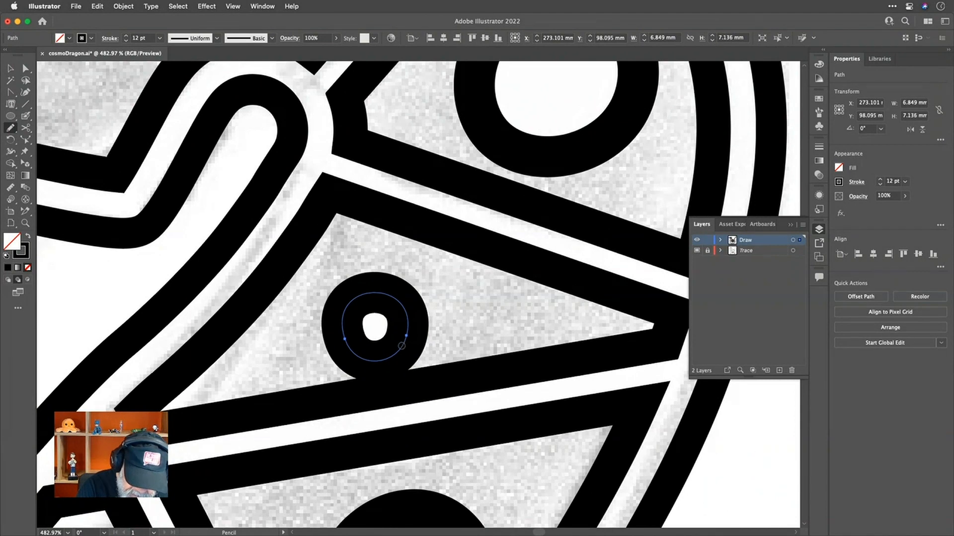
mouse_move(401, 305)
left_mouse_down()
mouse_move(382, 360)
mouse_move(399, 303)
left_mouse_up()
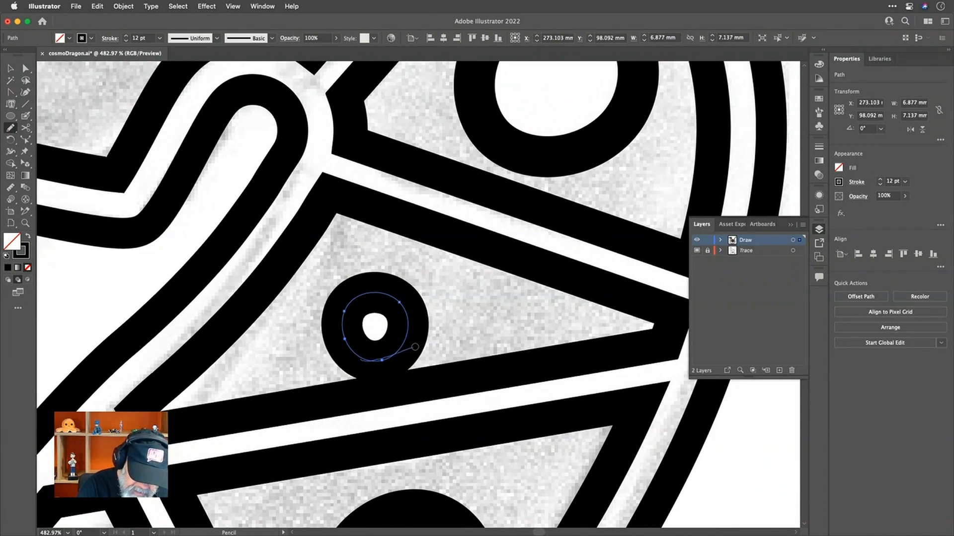
mouse_move(368, 359)
left_mouse_down()
mouse_move(427, 334)
mouse_move(417, 335)
left_mouse_up()
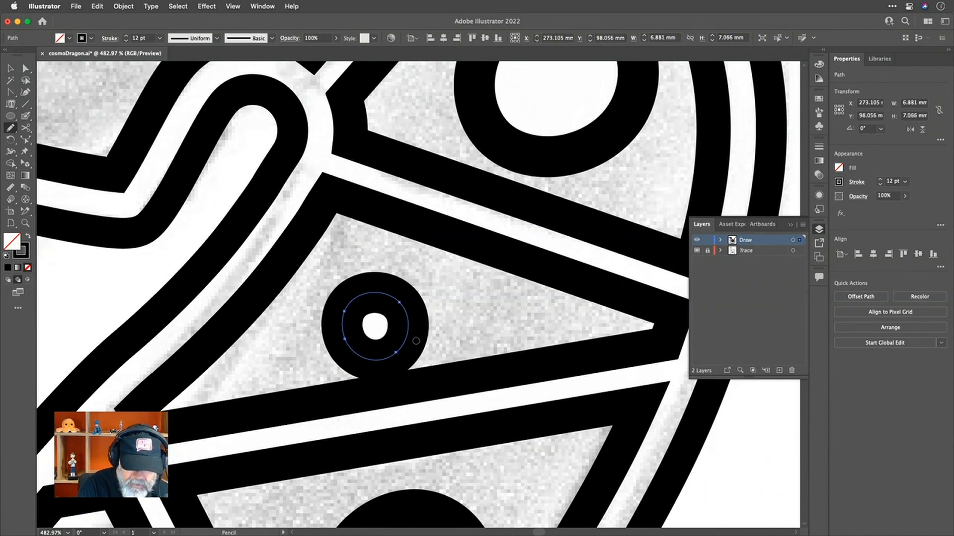
mouse_move(346, 342)
left_mouse_down()
mouse_move(348, 298)
mouse_move(397, 303)
left_mouse_up()
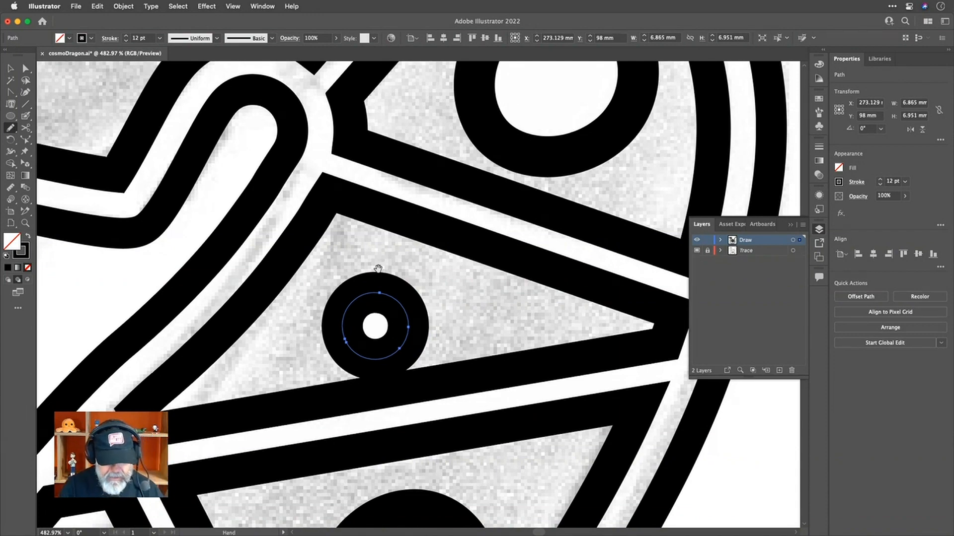
left_click_drag(487, 426, 635, 133)
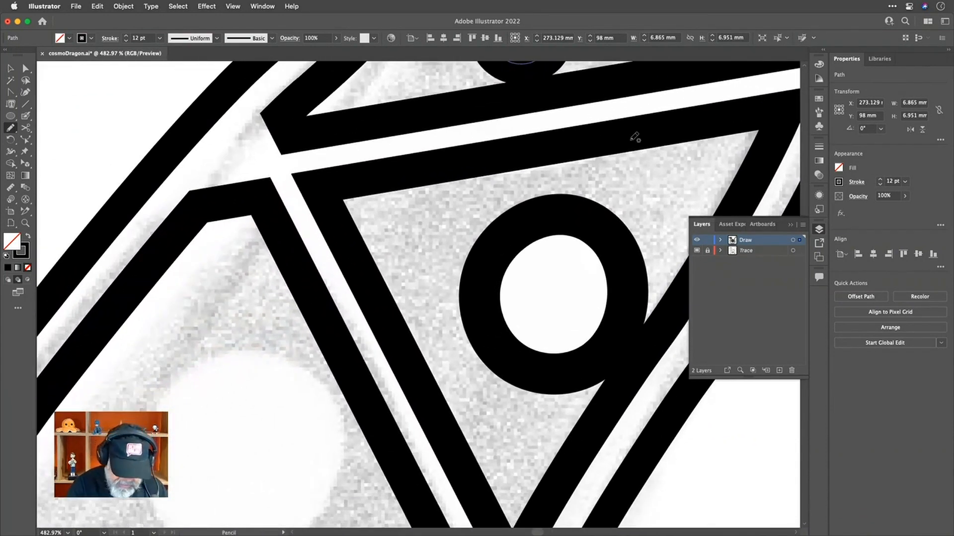
mouse_move(437, 447)
left_mouse_down()
mouse_move(570, 302)
mouse_move(562, 316)
left_mouse_up()
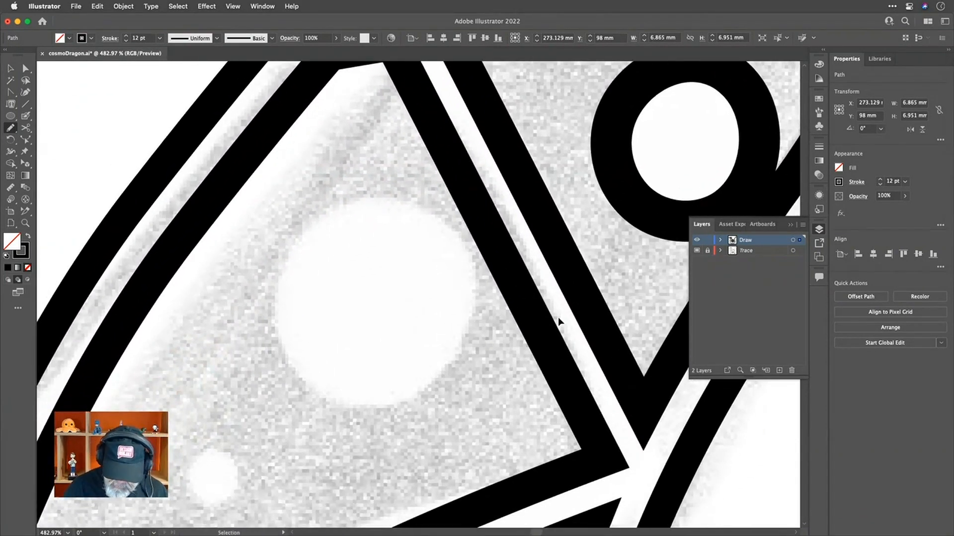
key("super+minus")
key("super+minus")
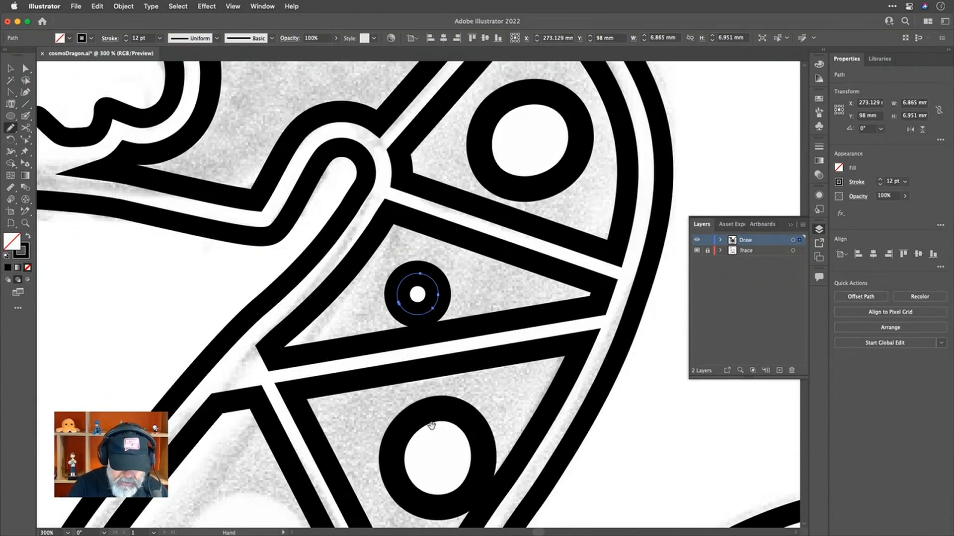
Trace the large and small sketch dots in the next neck panel down as freehand Pencil circles about 21 and 8 mm across
left_click_drag(434, 423, 557, 193)
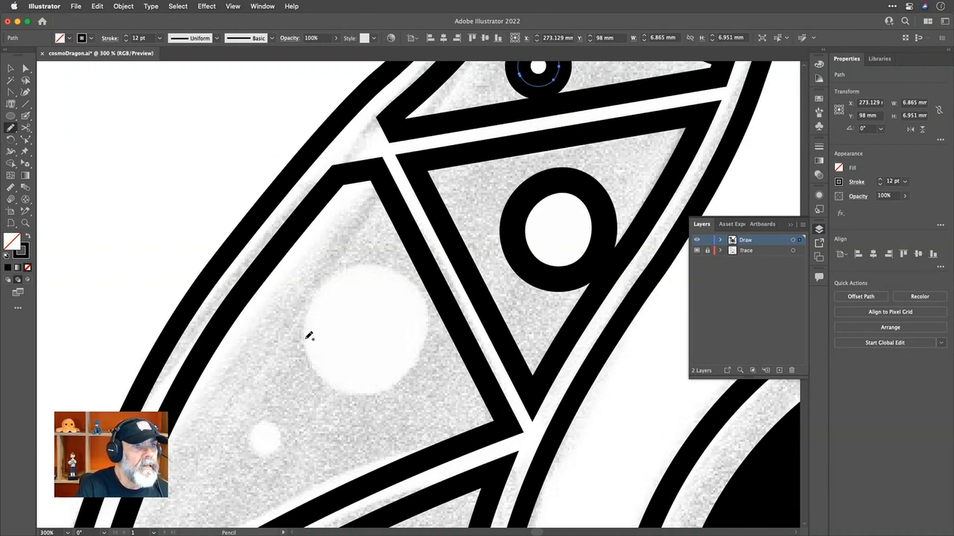
mouse_move(300, 305)
left_mouse_down()
mouse_move(292, 366)
mouse_move(317, 404)
mouse_move(358, 416)
mouse_move(399, 405)
mouse_move(427, 382)
mouse_move(433, 329)
mouse_move(396, 290)
mouse_move(338, 287)
left_mouse_up()
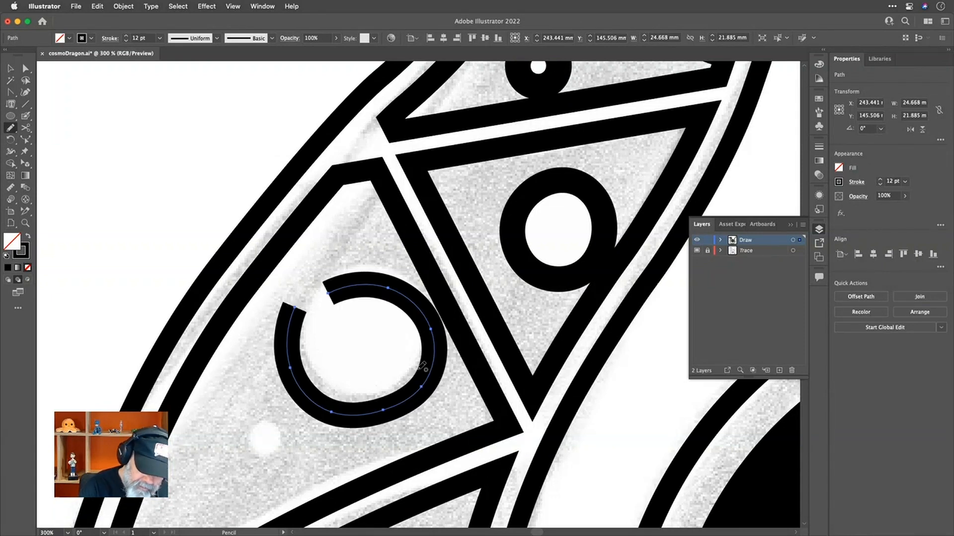
key("super+z")
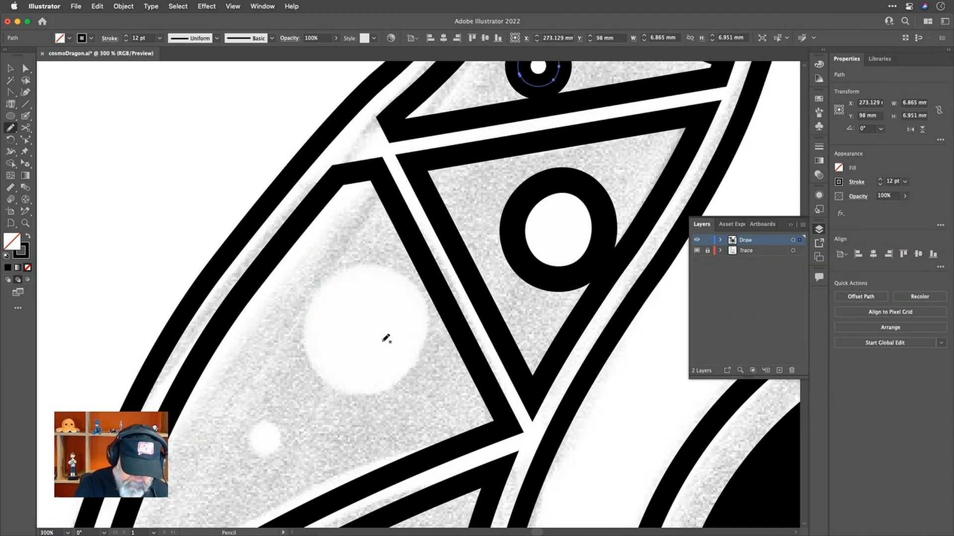
mouse_move(308, 298)
left_mouse_down()
mouse_move(301, 345)
mouse_move(334, 388)
mouse_move(373, 395)
mouse_move(423, 345)
mouse_move(422, 308)
mouse_move(399, 276)
mouse_move(358, 269)
mouse_move(308, 298)
mouse_move(348, 275)
mouse_move(379, 273)
left_mouse_up()
left_click_drag(300, 315, 348, 275)
mouse_move(378, 396)
left_mouse_down()
mouse_move(415, 365)
mouse_move(414, 302)
mouse_move(389, 277)
mouse_move(365, 273)
mouse_move(298, 326)
mouse_move(306, 367)
left_mouse_up()
left_click_drag(364, 402, 408, 380)
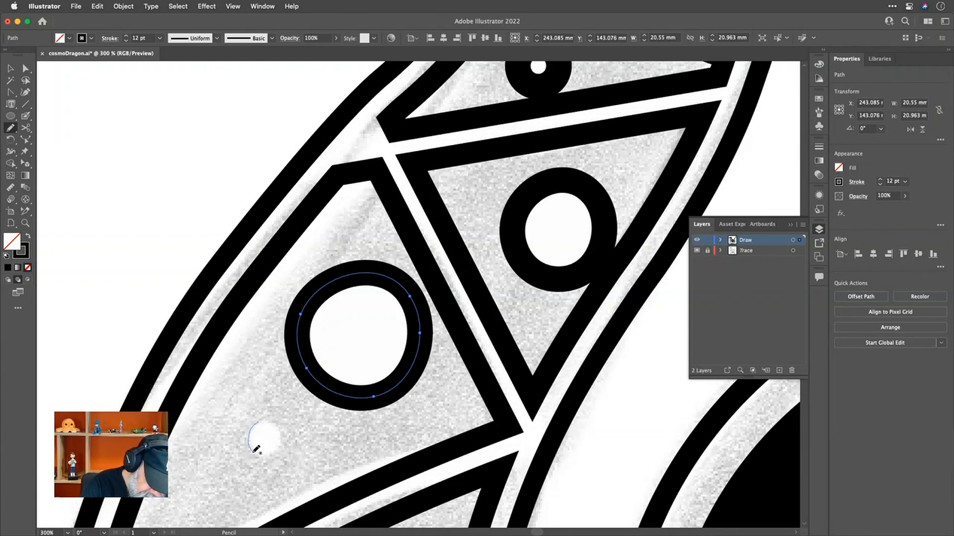
mouse_move(280, 457)
left_mouse_down()
mouse_move(298, 437)
mouse_move(294, 418)
mouse_move(264, 420)
left_mouse_up()
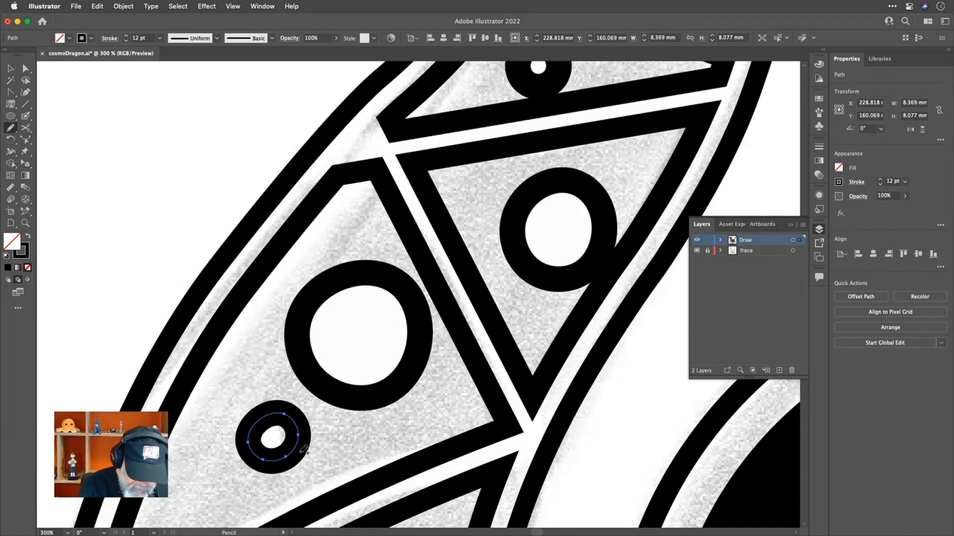
mouse_move(256, 452)
left_mouse_down()
mouse_move(292, 483)
mouse_move(293, 465)
left_mouse_up()
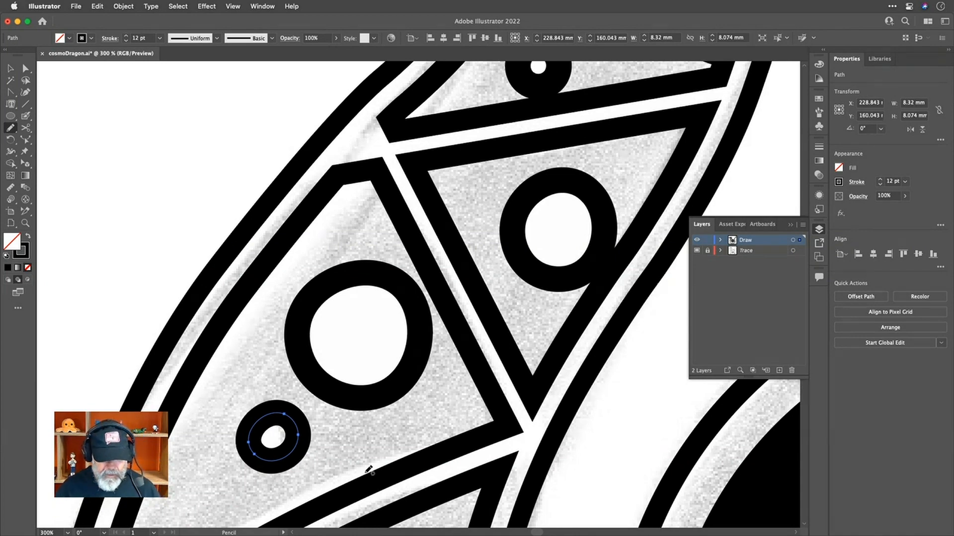
Trace the crossed-out ring in the pointed panel below with the Pencil tool, about 25 mm wide and 26 mm high, and redraw its top
mouse_move(319, 466)
left_mouse_down()
mouse_move(396, 323)
mouse_move(420, 194)
left_mouse_up()
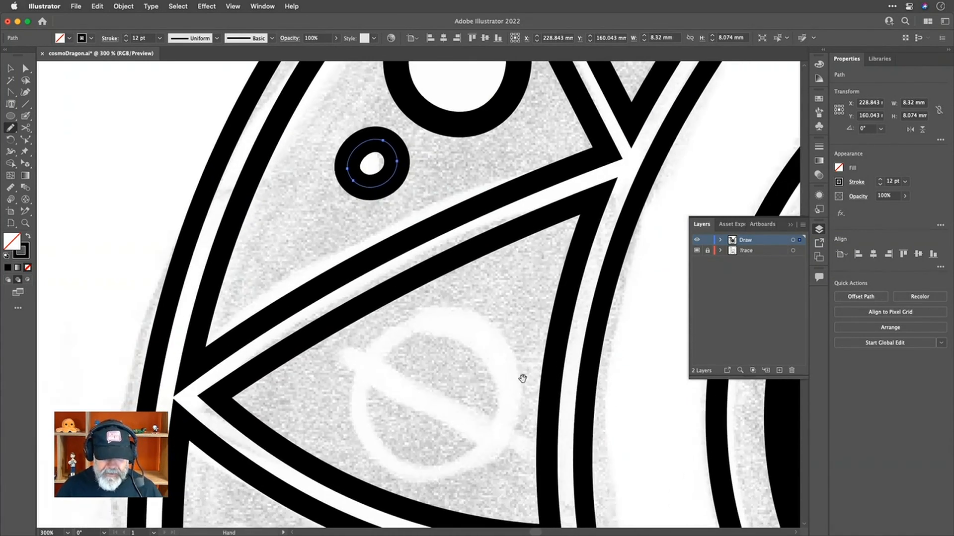
left_click_drag(519, 439, 437, 241)
scroll(437, 241, "down", 2)
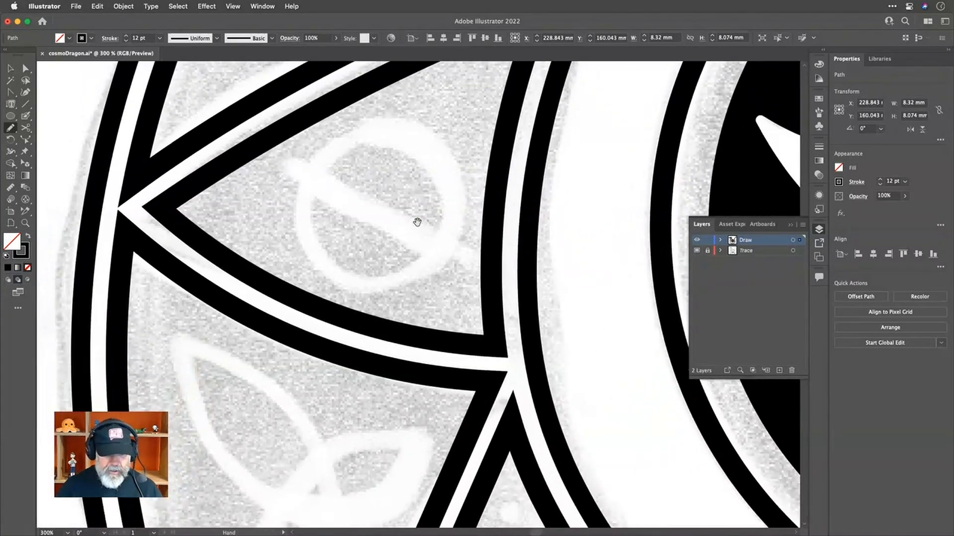
scroll(417, 219, "down", 4)
scroll(411, 223, "up", 3)
left_click_drag(423, 199, 412, 227)
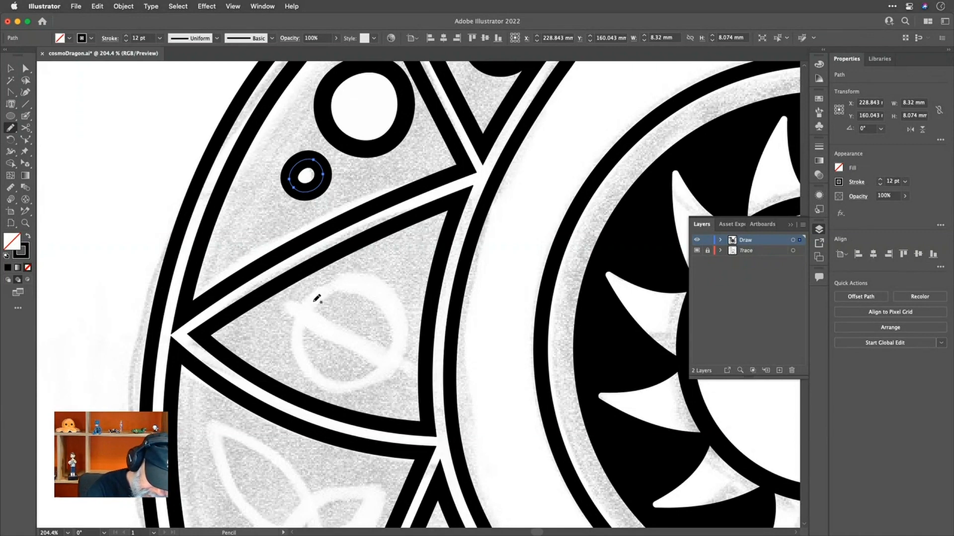
left_click_drag(309, 363, 360, 391)
key("super+z")
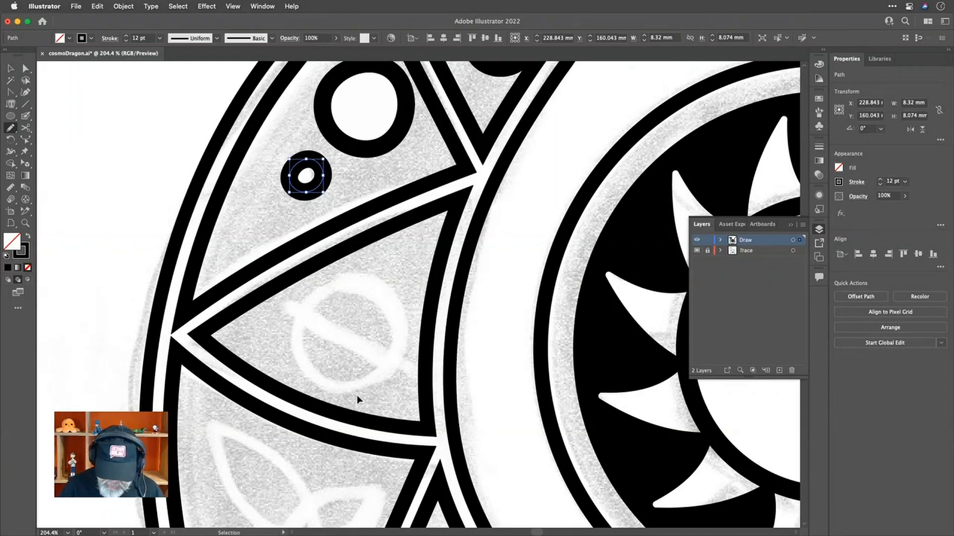
key("super+minus")
left_click_drag(357, 395, 275, 263)
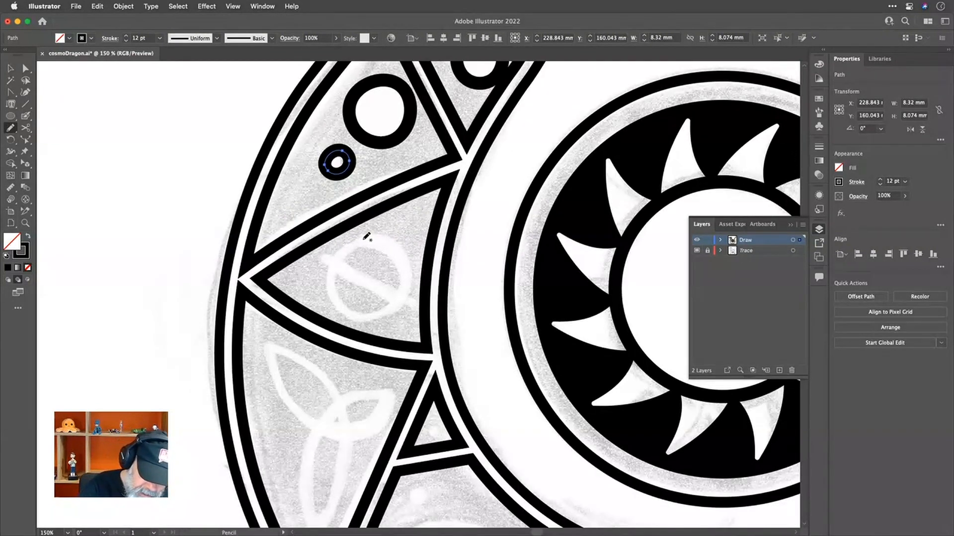
mouse_move(363, 240)
left_mouse_down()
mouse_move(332, 285)
mouse_move(344, 311)
mouse_move(367, 317)
mouse_move(390, 309)
mouse_move(407, 280)
mouse_move(391, 243)
mouse_move(358, 243)
mouse_move(392, 244)
left_mouse_up()
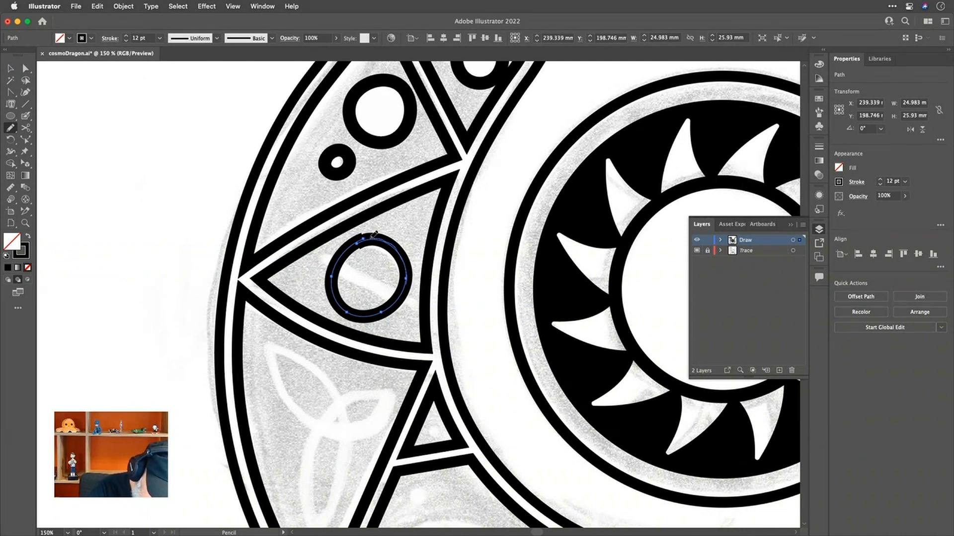
left_click_drag(366, 236, 376, 247)
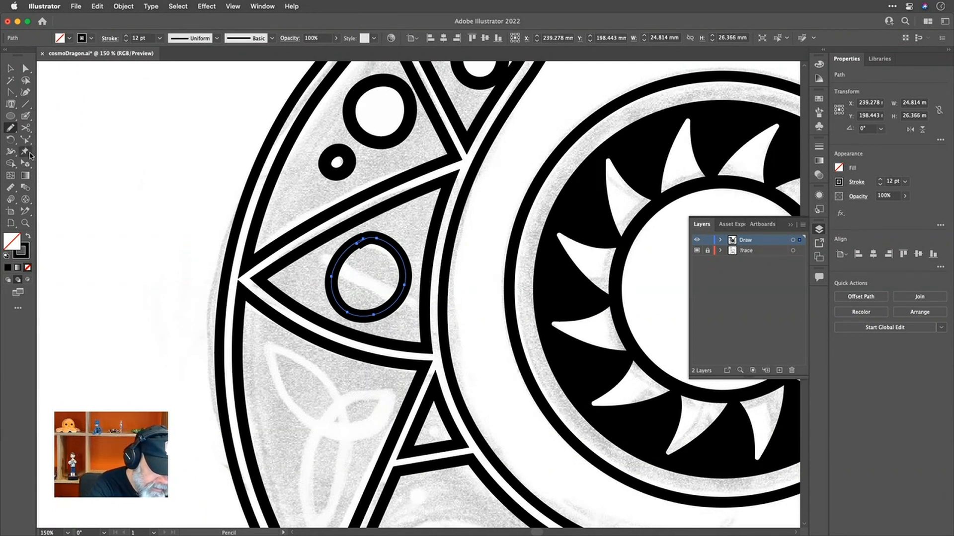
Cut gaps on both sides of the ring's uneven top section with the Path Eraser tool
left_click(14, 131)
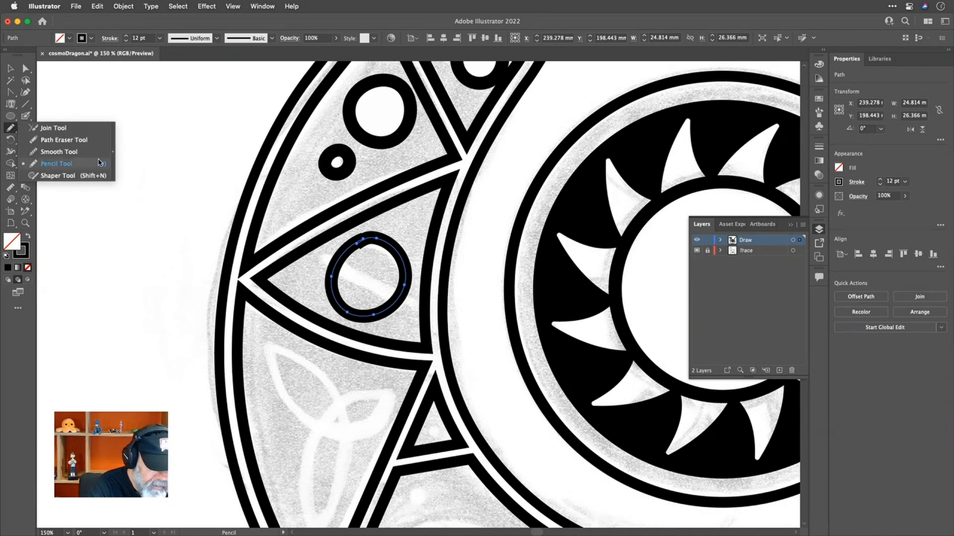
left_click(92, 143)
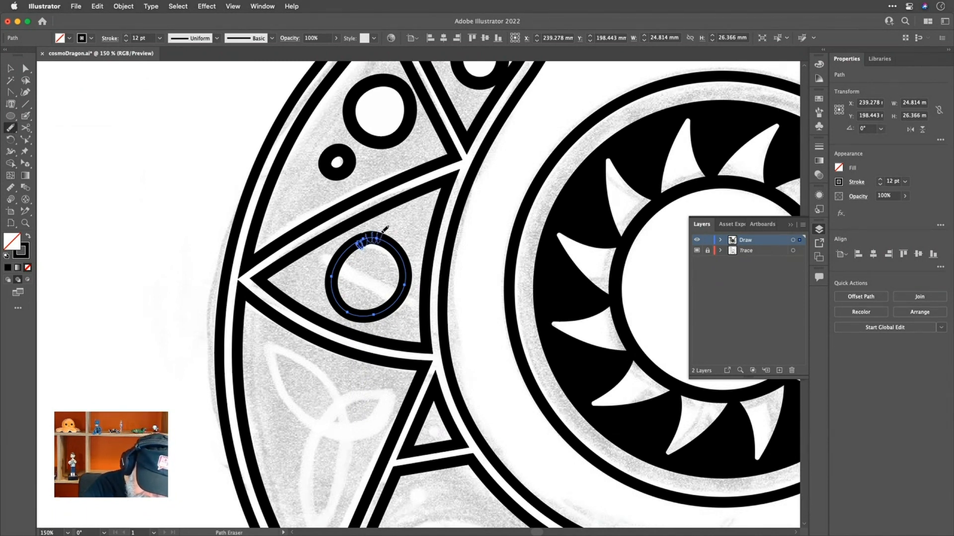
left_click_drag(383, 231, 386, 228)
key("super+z")
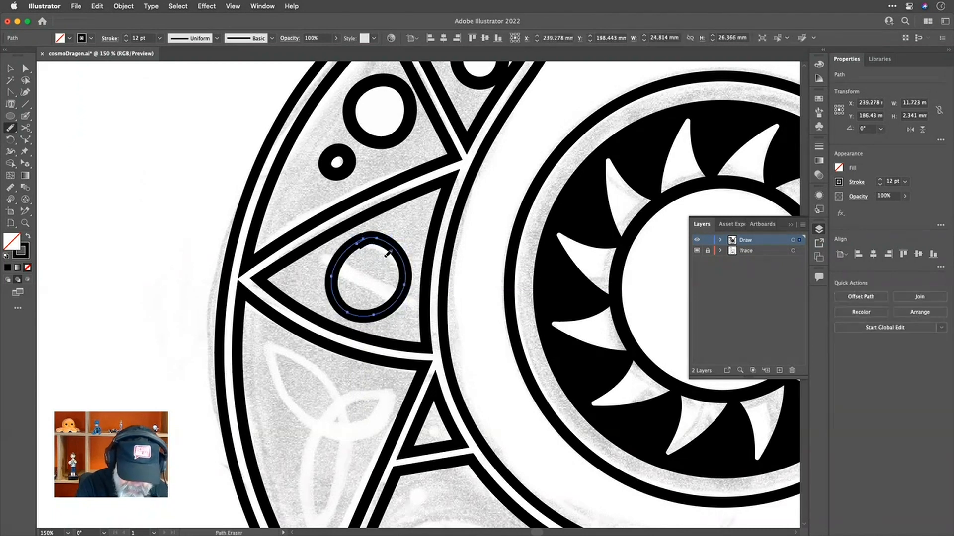
left_click_drag(347, 243, 352, 249)
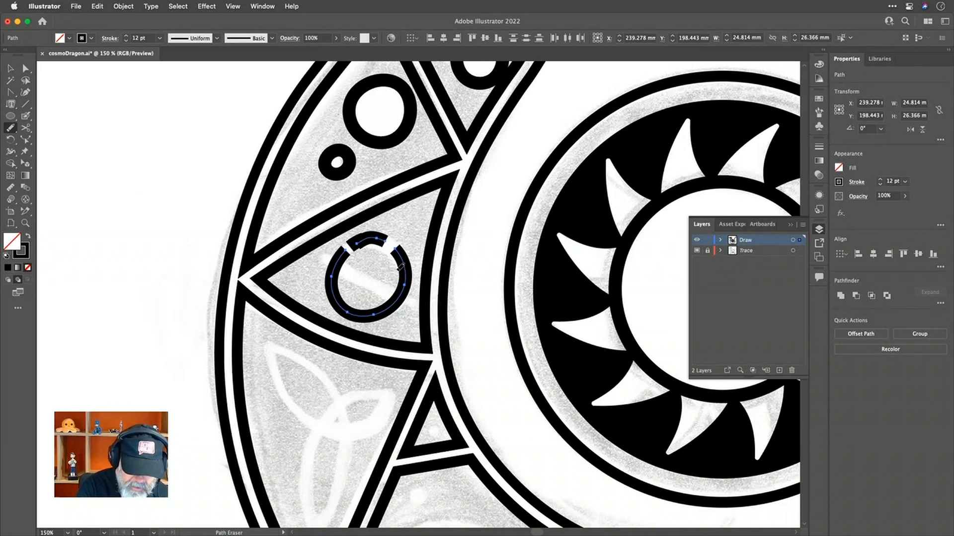
Delete the cut-off pieces at the ring's top, keeping no fill as the current setting
key("v")
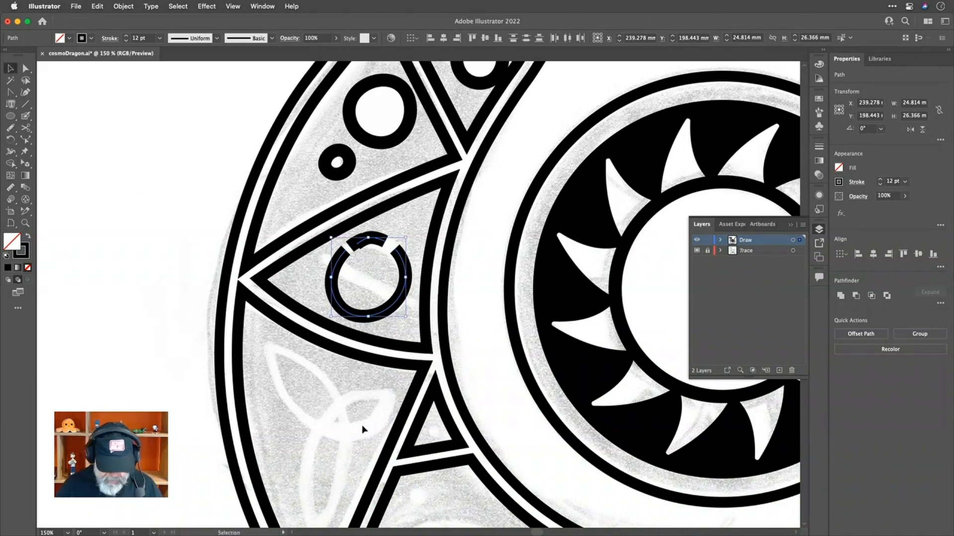
left_click(405, 224)
left_click(380, 242)
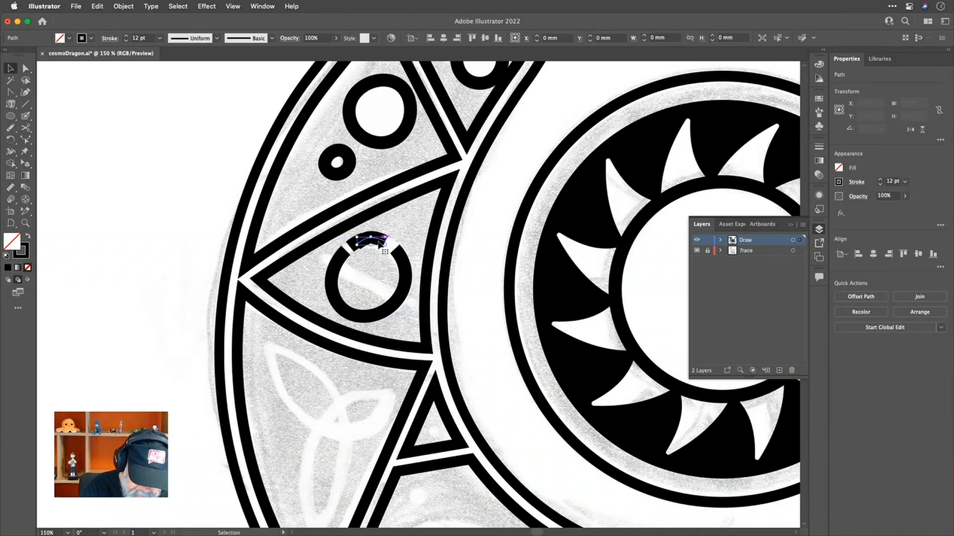
key("Return")
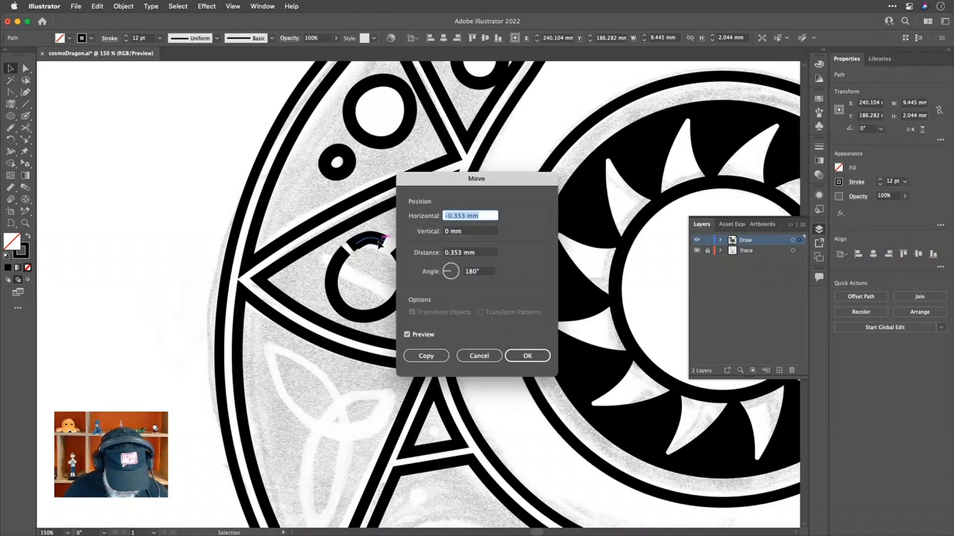
key("Escape")
key("Delete")
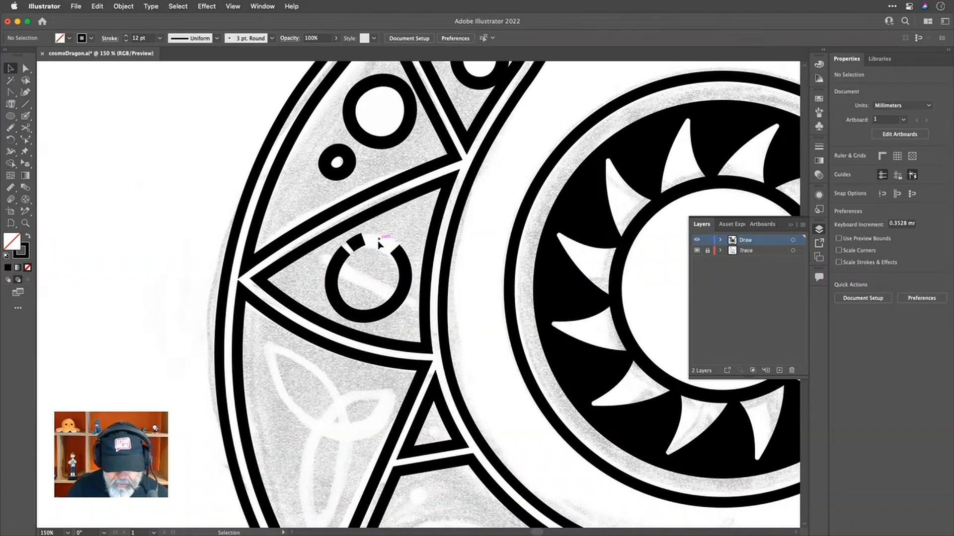
key("comma")
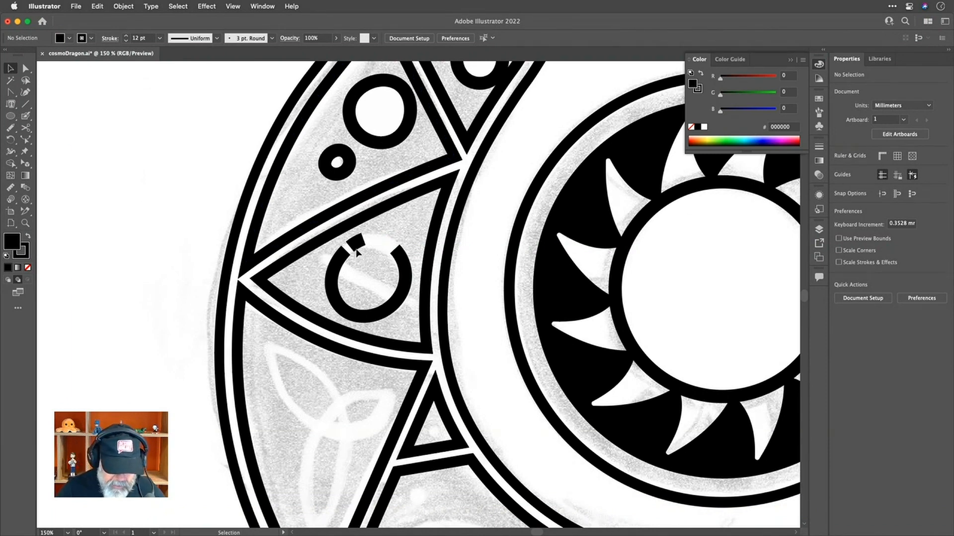
right_click(356, 246)
key("Escape")
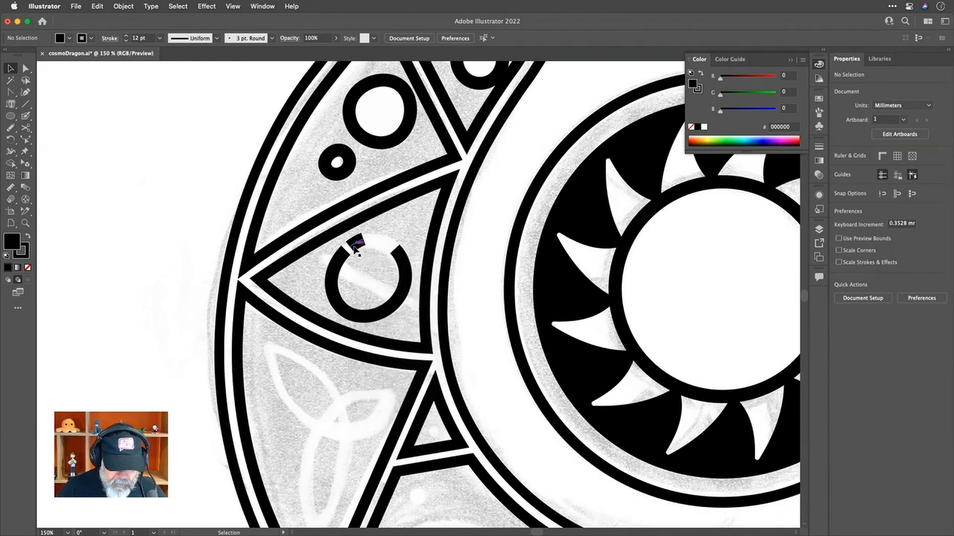
key("slash")
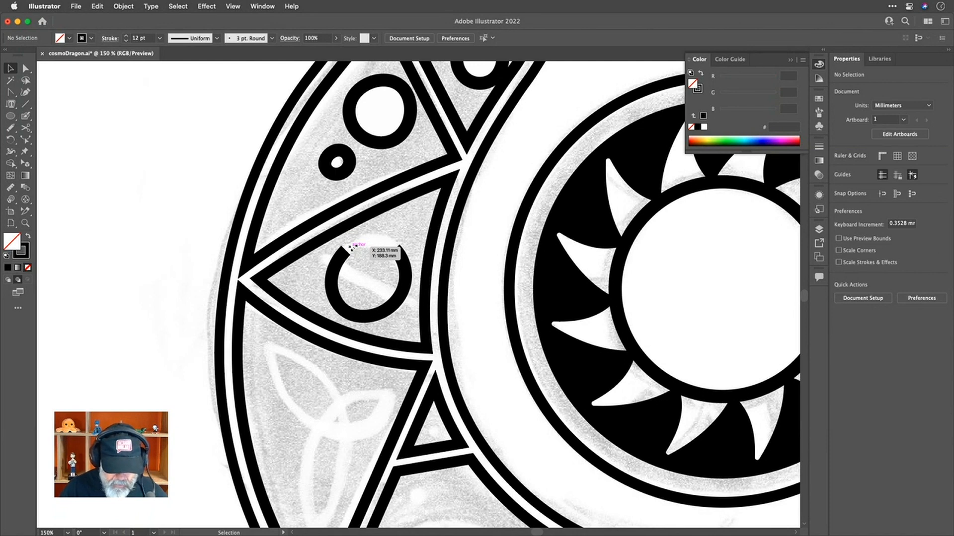
Close the open top of the ring with a smooth curve between its end points, using the Curvature tool
key("a")
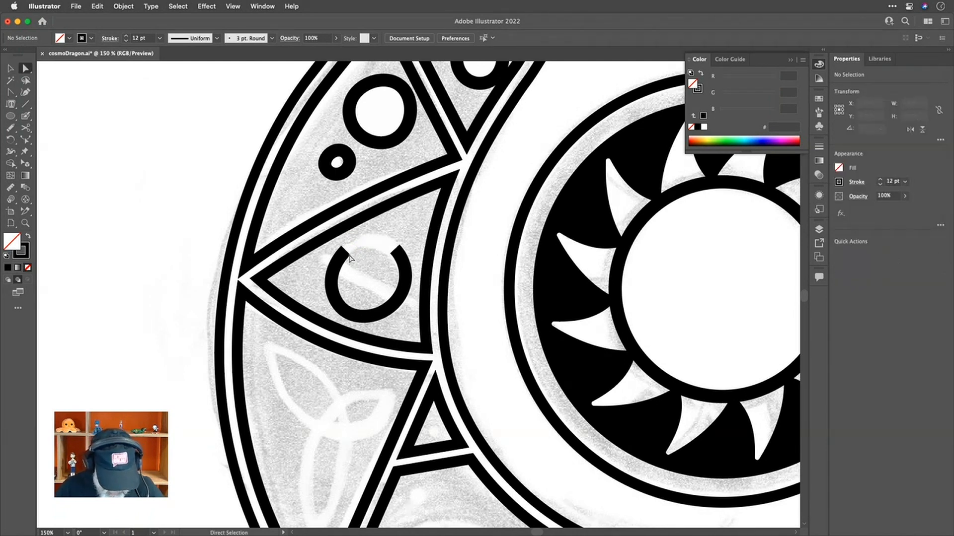
key("shift+grave")
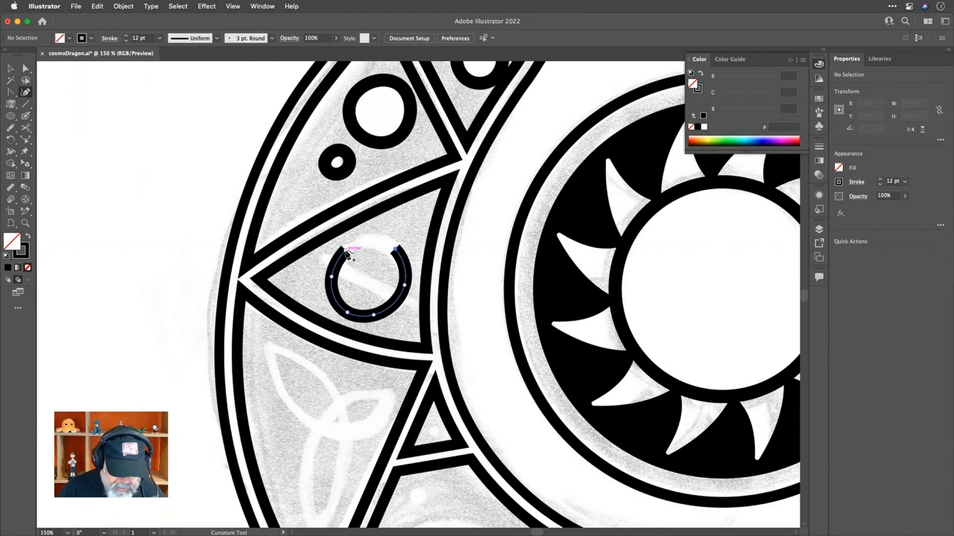
left_click(346, 251)
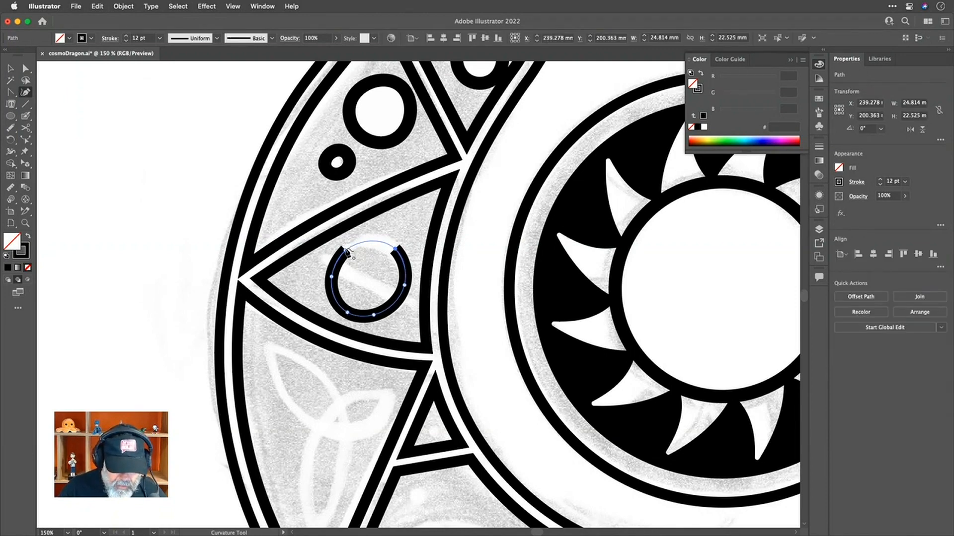
left_click(347, 250)
scroll(346, 251, "down", 3)
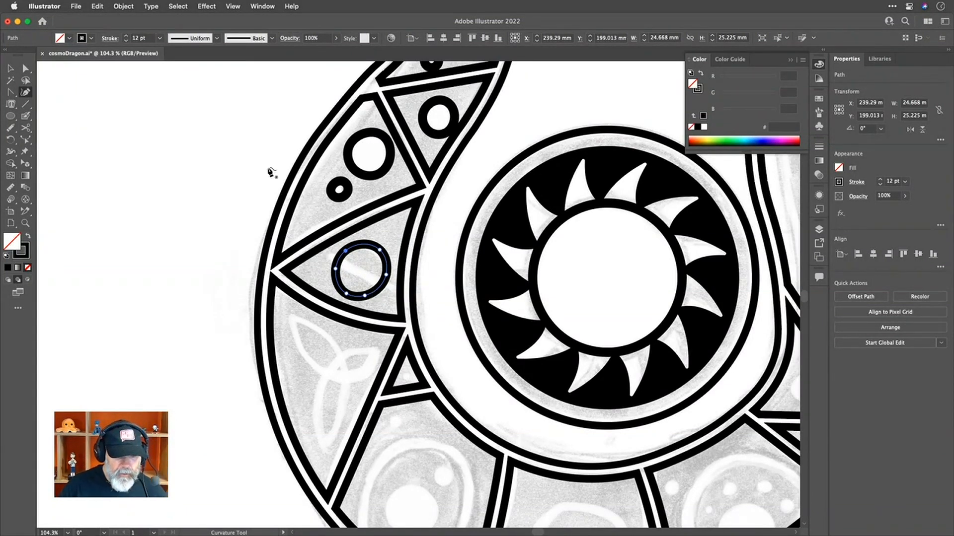
left_click(217, 40)
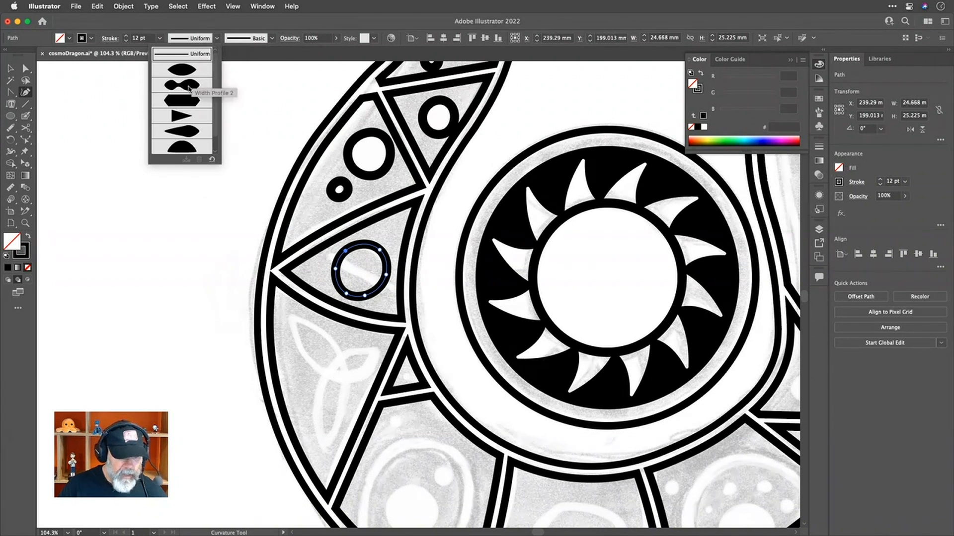
scroll(186, 105, "up", 1)
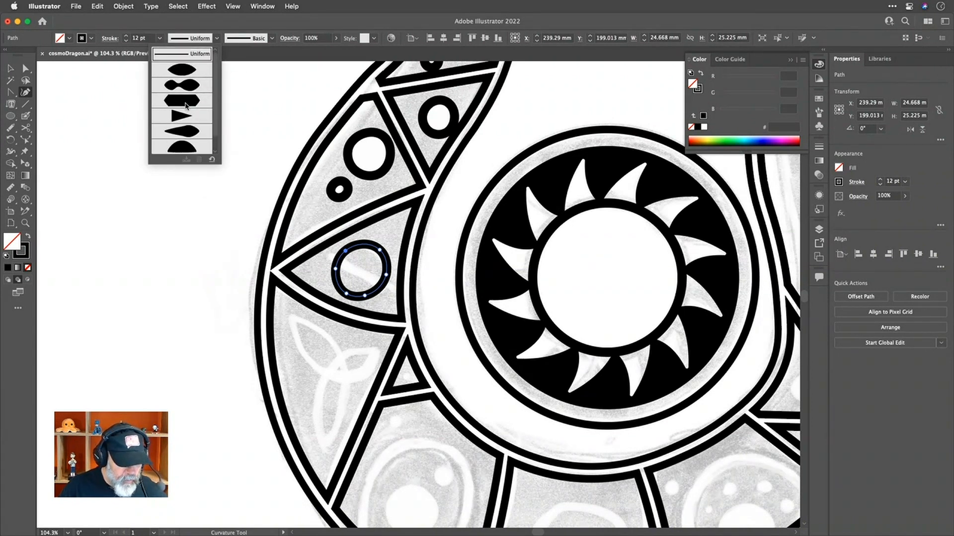
scroll(187, 105, "down", 1)
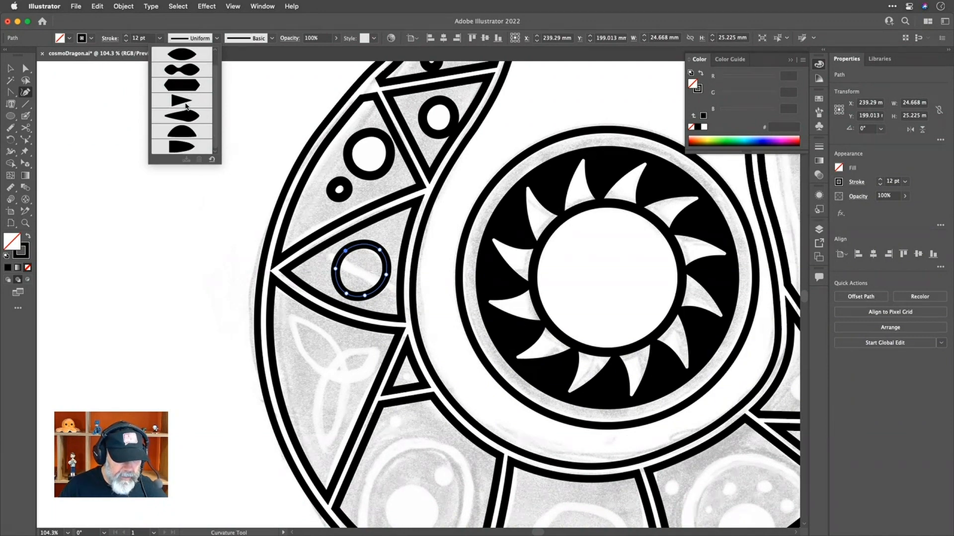
left_click(228, 17)
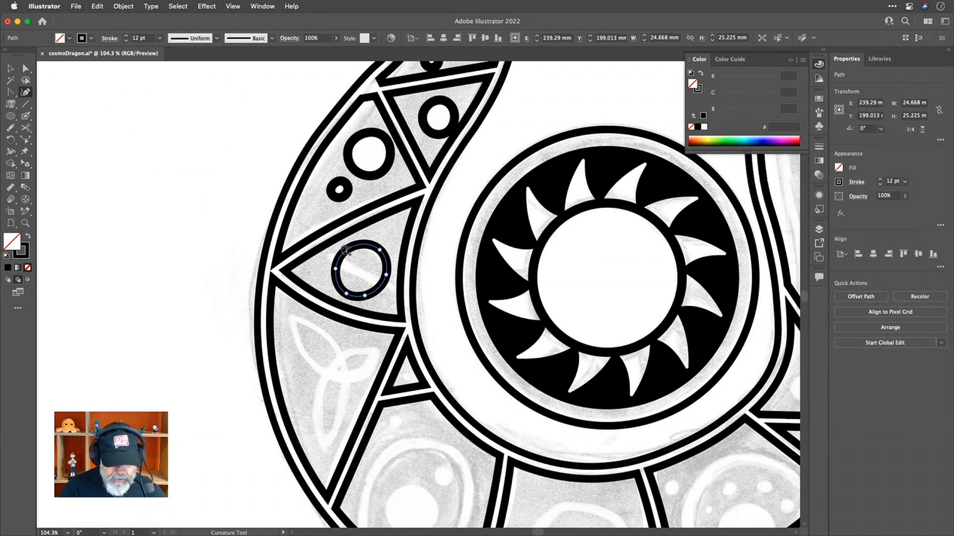
Draw a straight 12 pt line diagonally across the ring along the sketched bar, spanning about 30 mm horizontally and 15 mm vertically
scroll(361, 269, "up", 3)
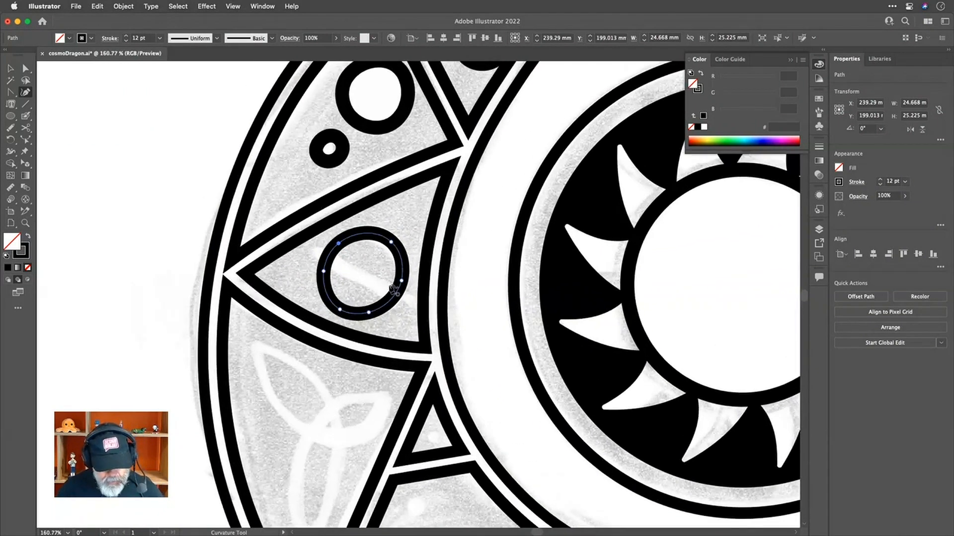
key("backslash")
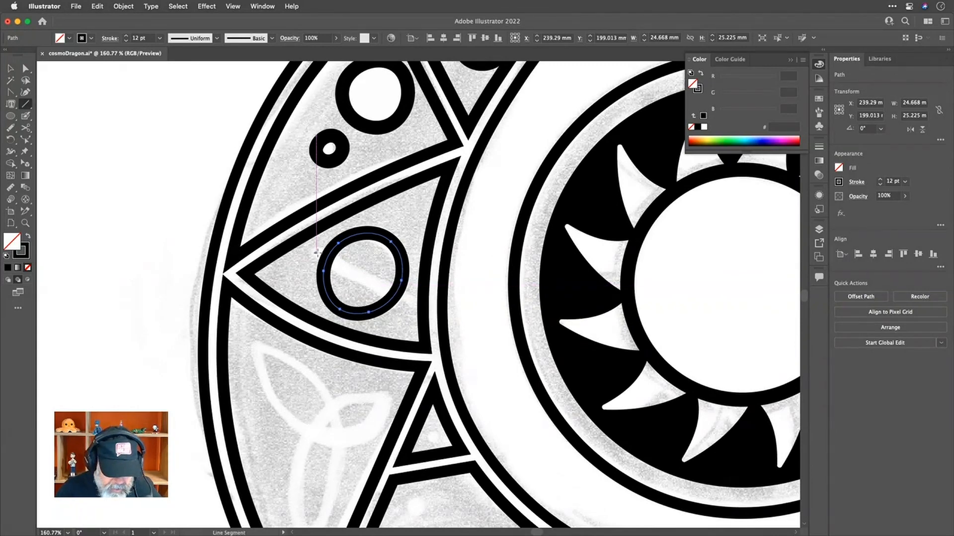
left_click_drag(317, 253, 410, 299)
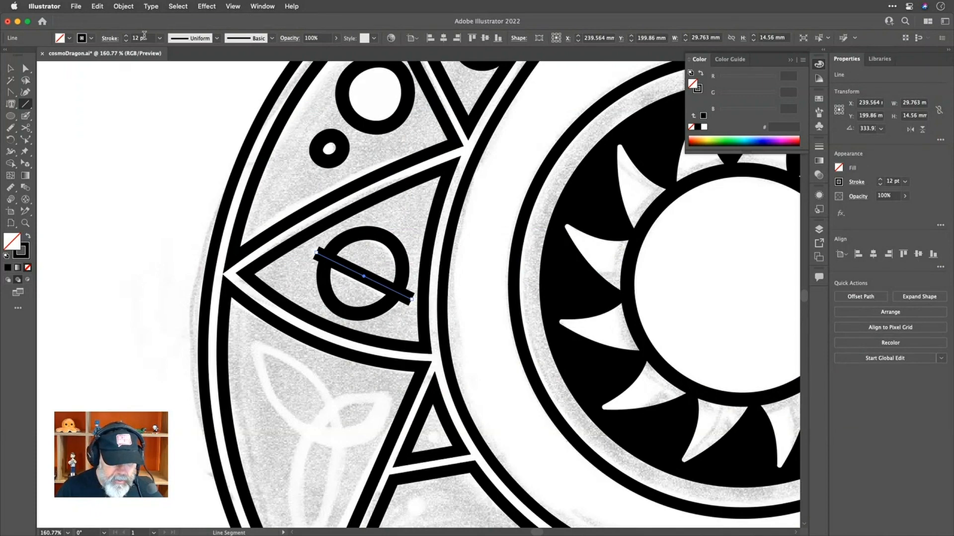
Give the diagonal line round caps and shift it slightly up and left to align it with the ring
left_click(110, 38)
left_click(52, 63)
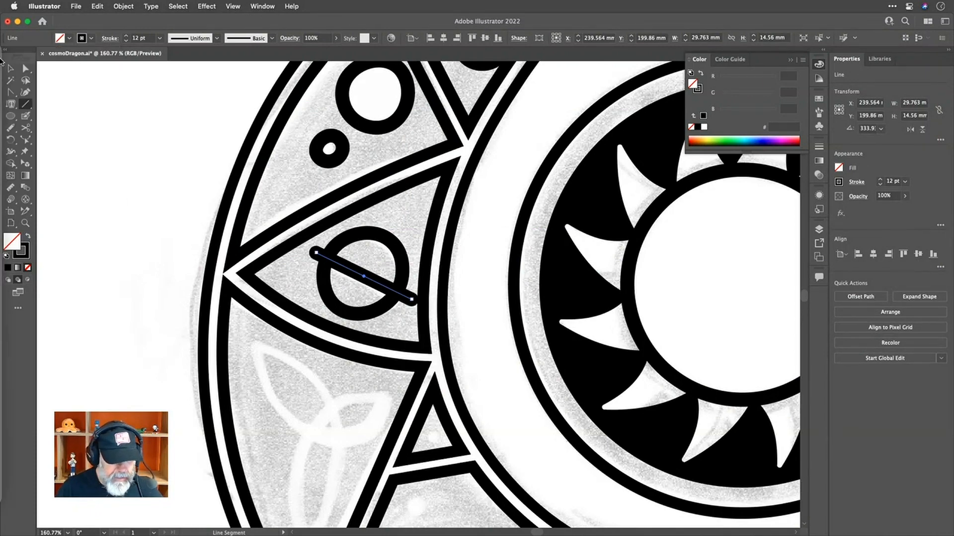
left_click(13, 68)
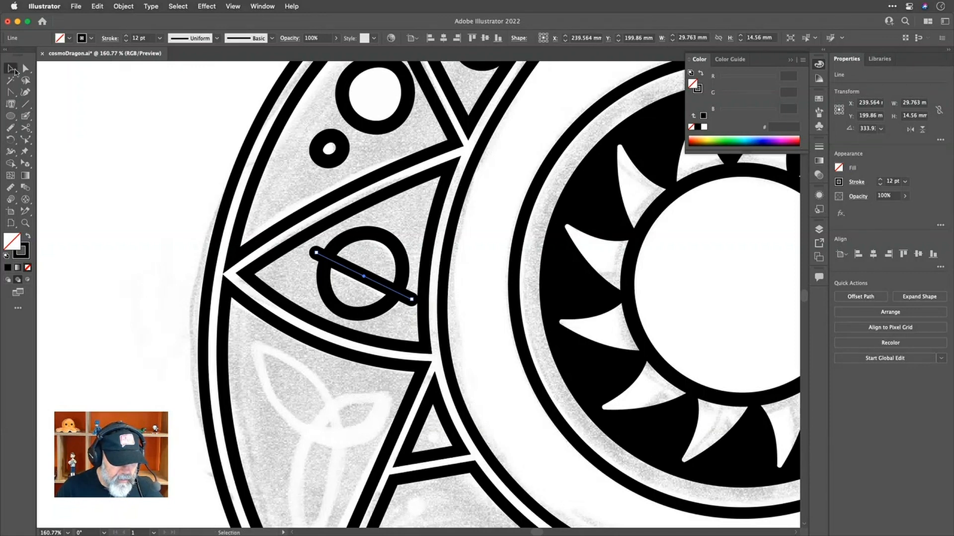
left_click_drag(369, 281, 368, 283)
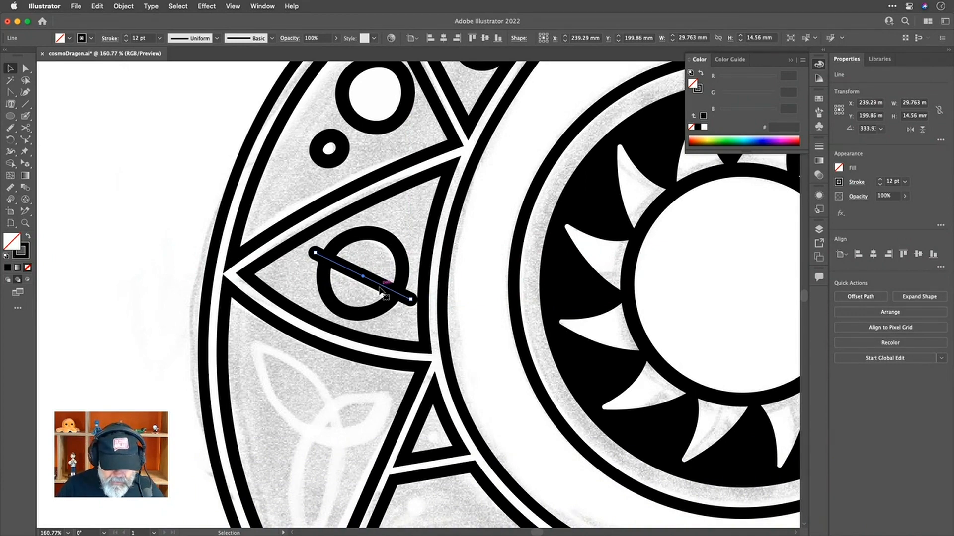
scroll(383, 293, "up", 2)
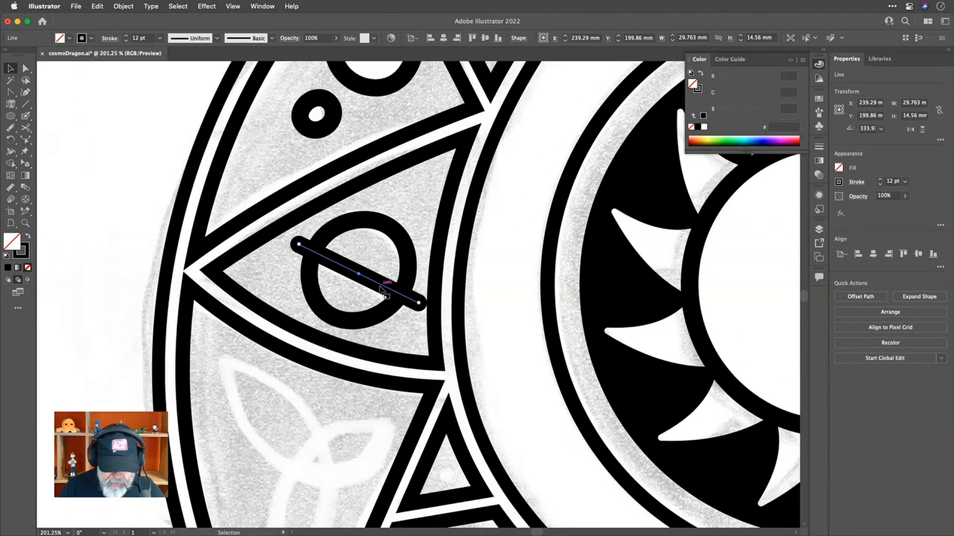
key("Left")
key("Up")
key("Up")
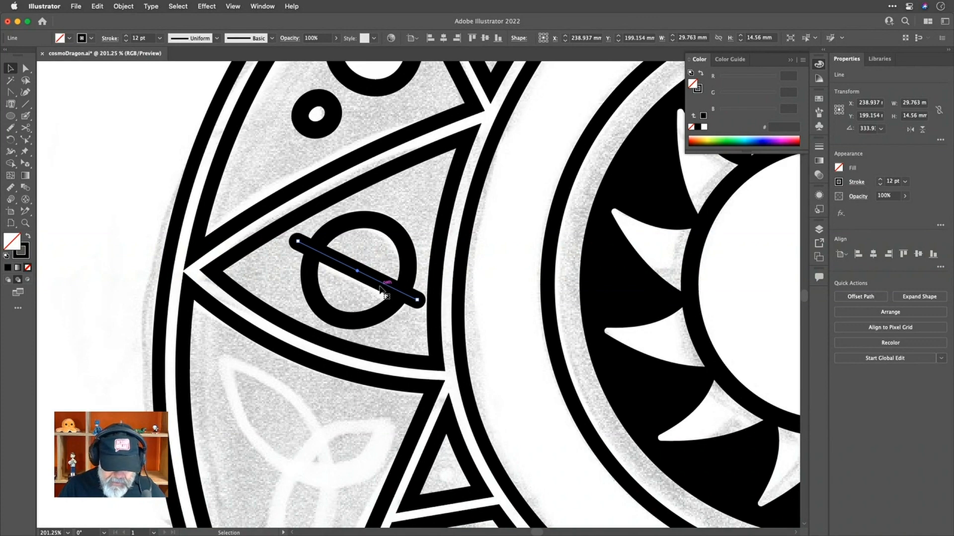
key("Left")
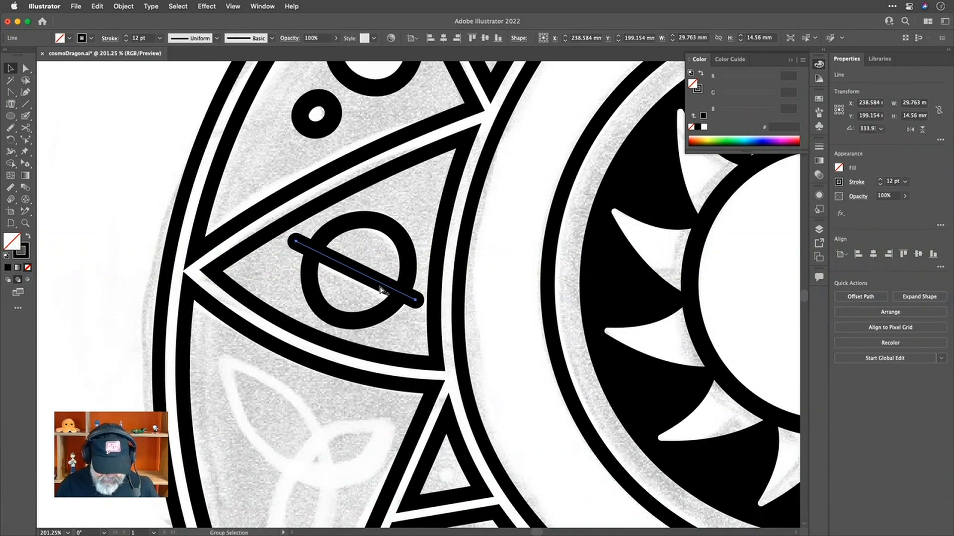
Draw a 12 pt circle about 45 mm wide over the sketched circle in the bottom central panel, using the Pencil tool
scroll(380, 288, "down", 3)
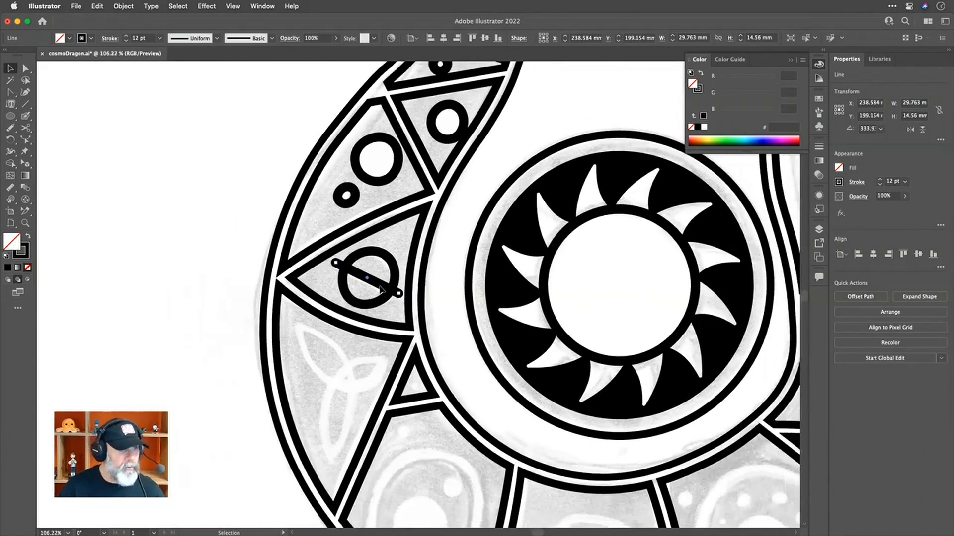
scroll(380, 287, "down", 5)
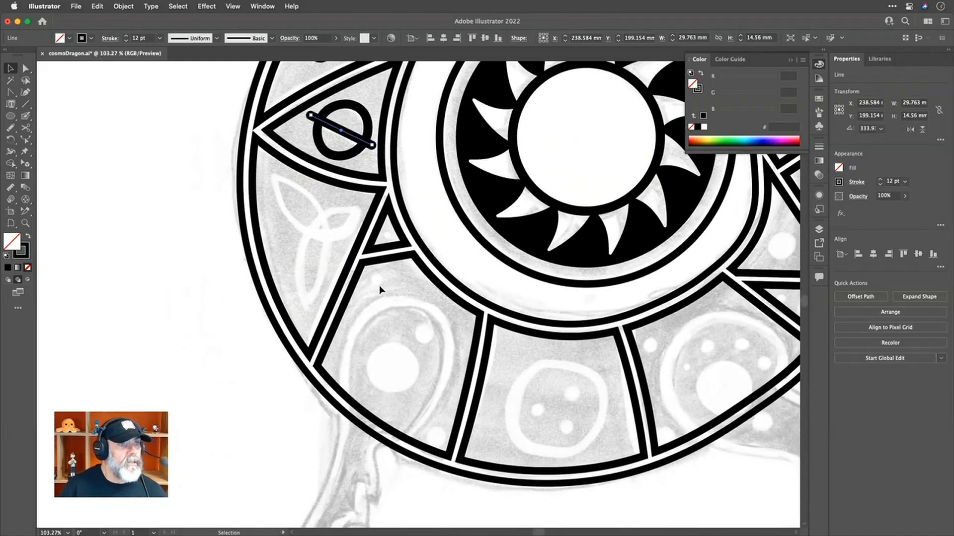
scroll(380, 287, "down", 2)
scroll(379, 287, "up", 3)
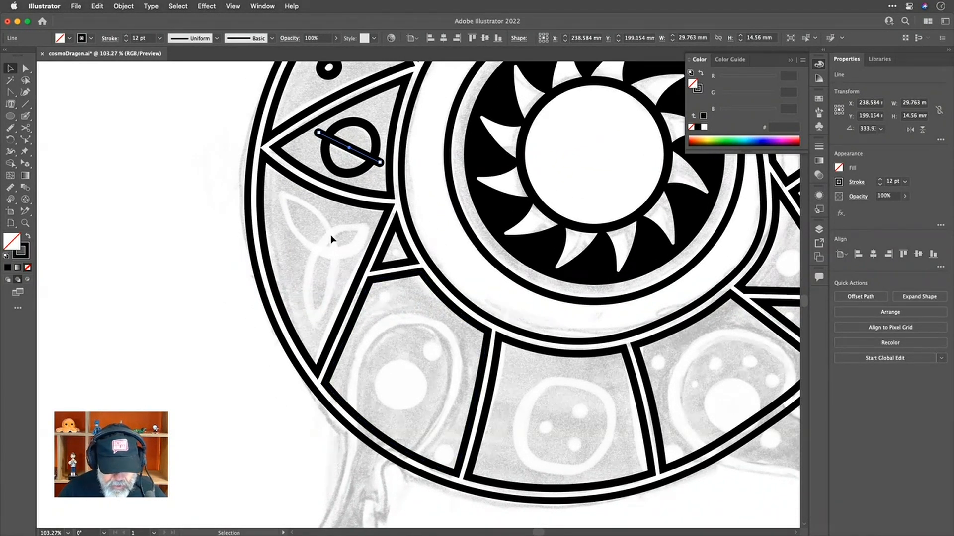
scroll(480, 400, "down", 2)
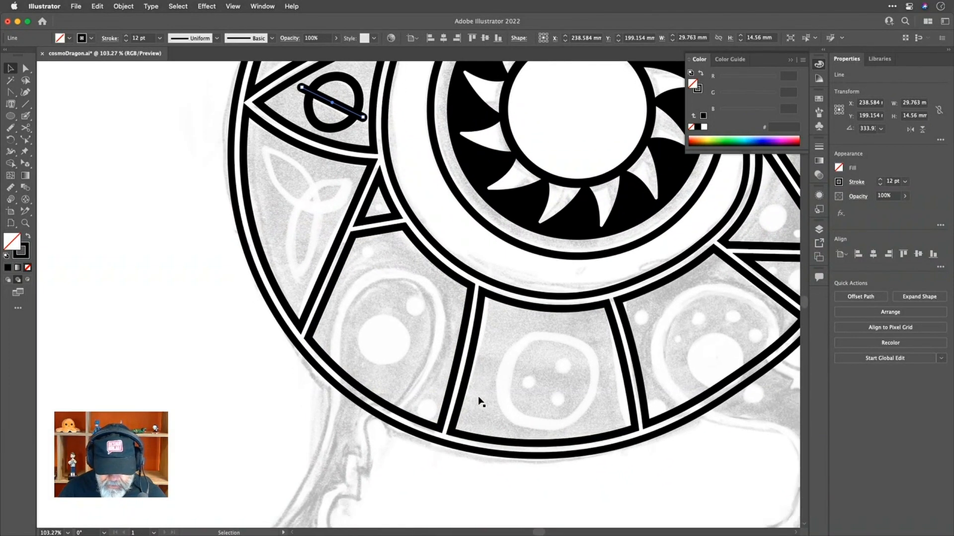
scroll(480, 402, "right", 5)
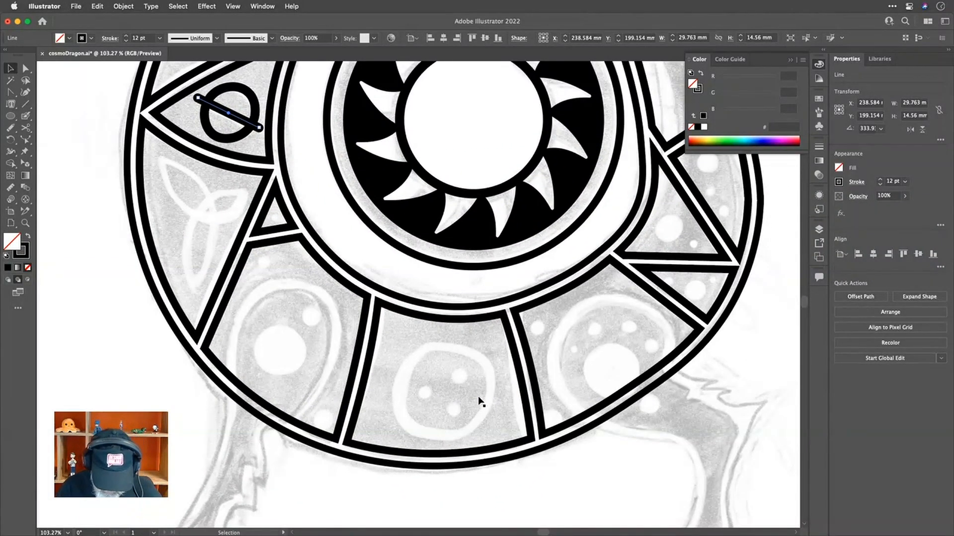
key("n")
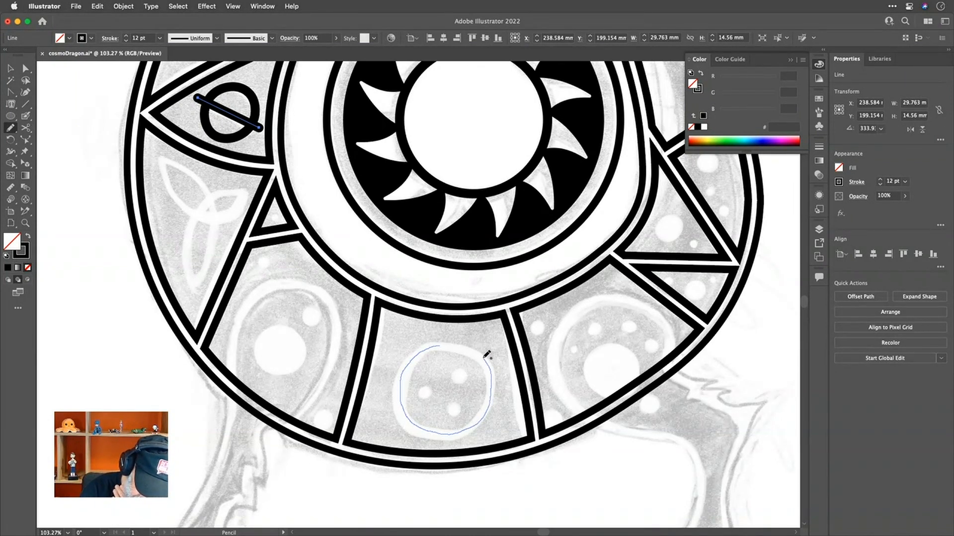
left_click_drag(462, 343, 439, 346)
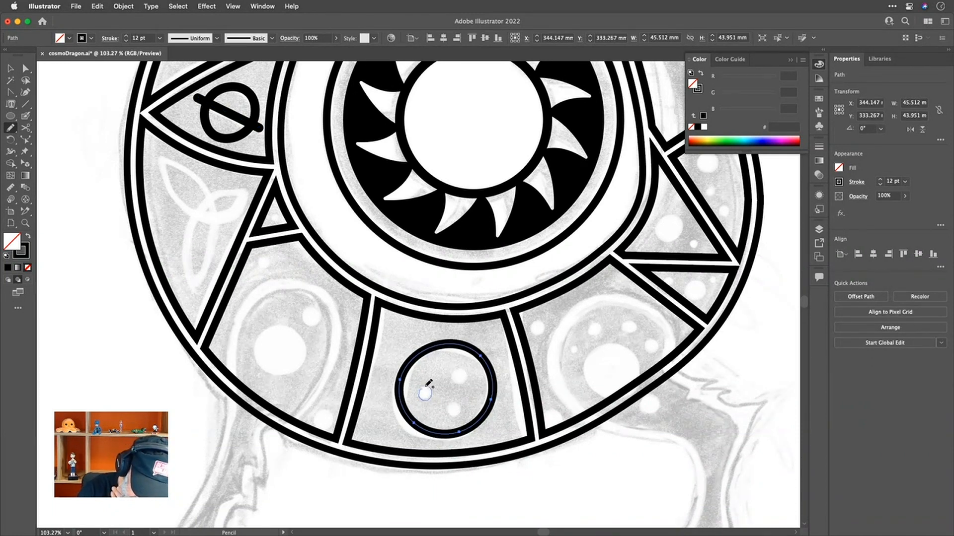
left_click_drag(425, 387, 426, 389)
key("super+z")
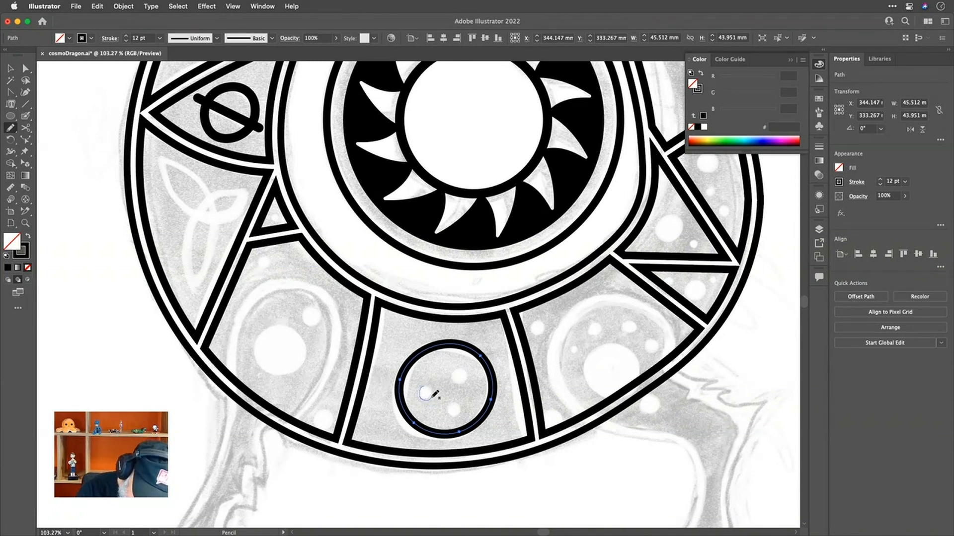
left_click_drag(428, 387, 426, 389)
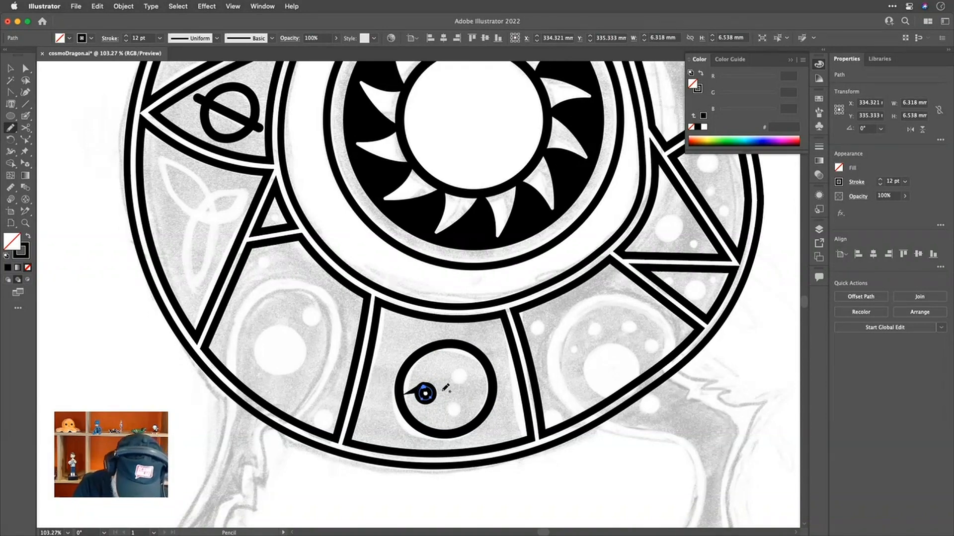
key("super+z")
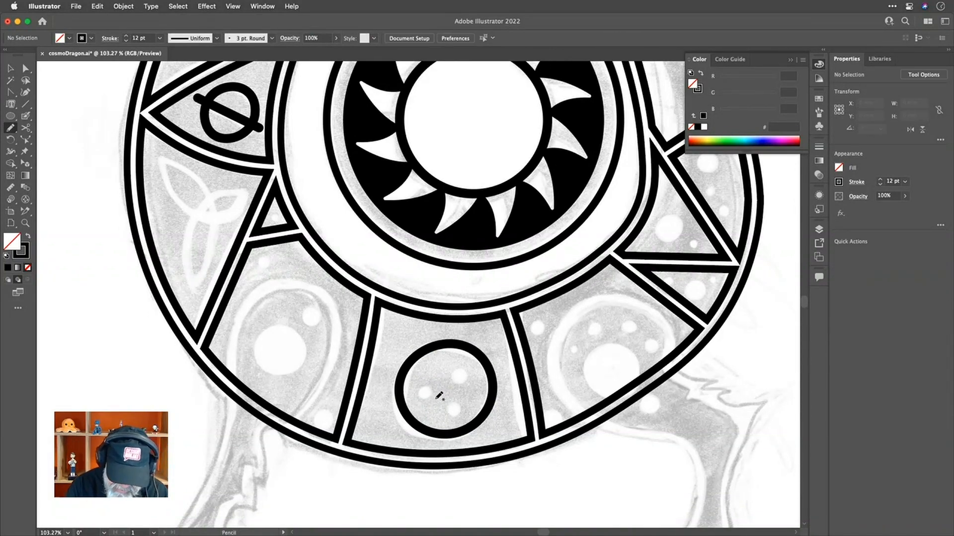
Draw three small rings, about 7 mm, 9 mm and 7 mm across, over the sketched dots inside the bottom panel's circle with the Pencil tool
scroll(443, 395, "up", 5)
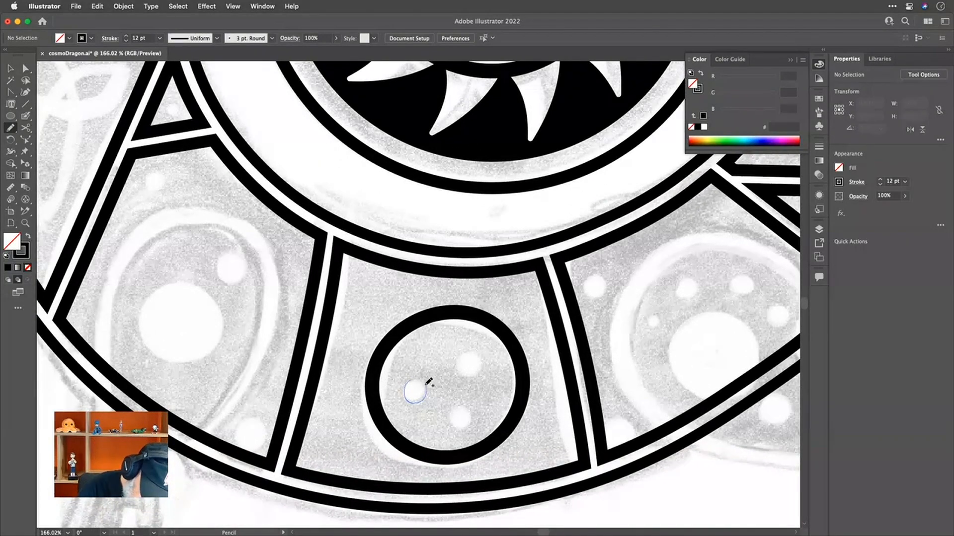
left_click_drag(414, 382, 415, 383)
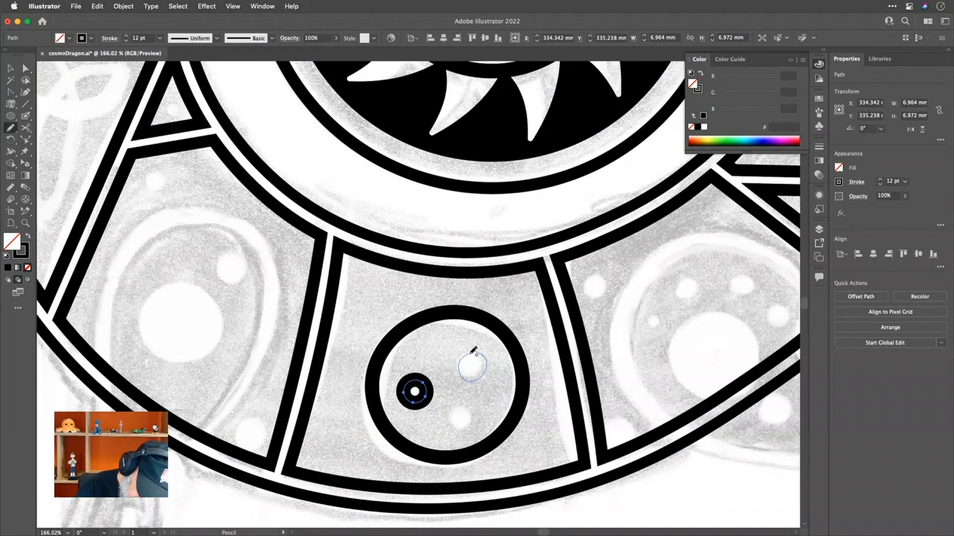
left_click_drag(474, 351, 474, 353)
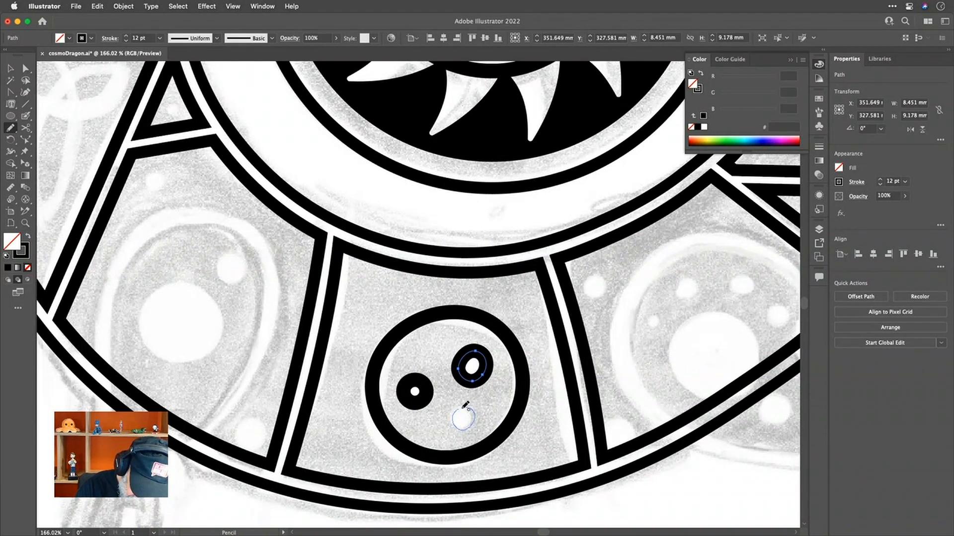
left_click_drag(463, 408, 463, 409)
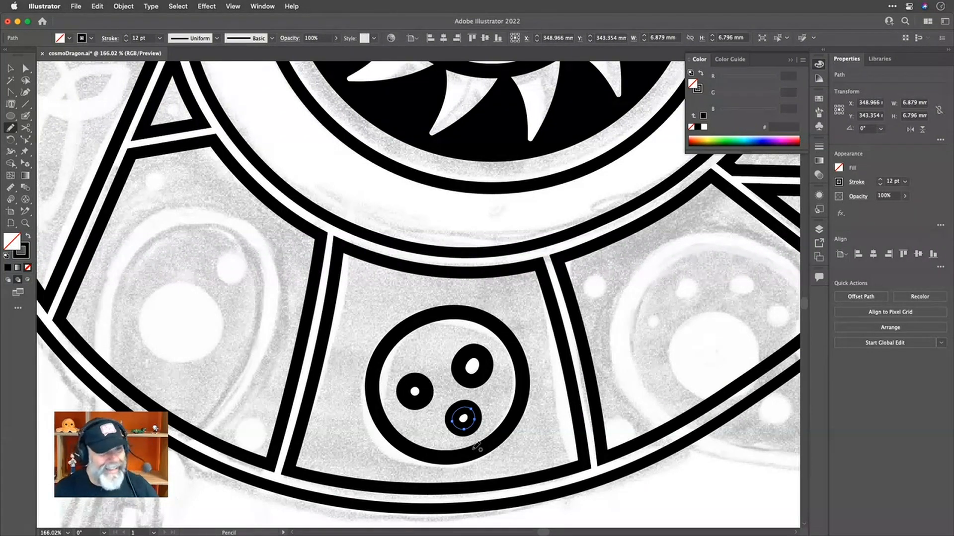
Draw a small ring over the upper-left dot in the panel right of the central one, and delete the ring at its lower corner
mouse_move(647, 355)
left_mouse_down()
mouse_move(448, 403)
mouse_move(412, 394)
left_mouse_up()
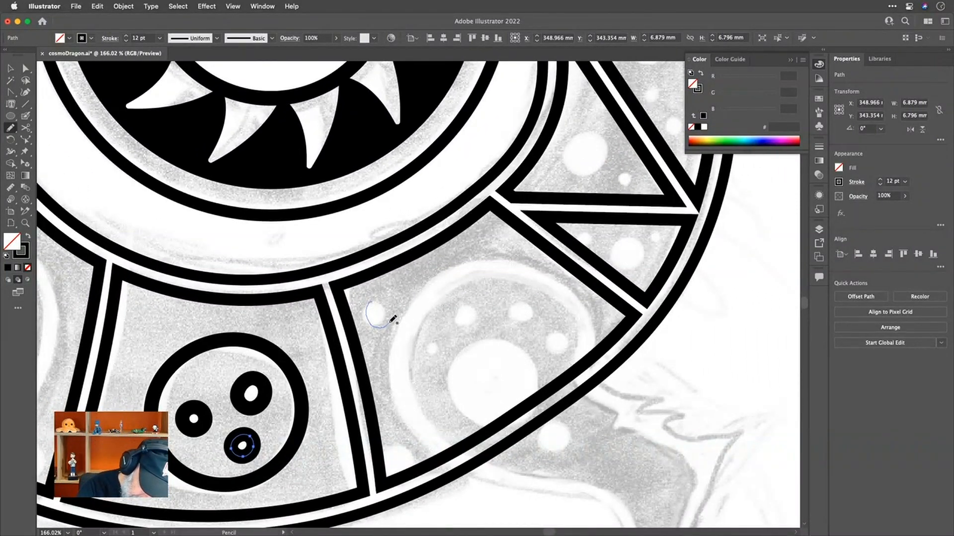
mouse_move(391, 321)
left_mouse_down()
mouse_move(392, 302)
mouse_move(383, 299)
left_mouse_up()
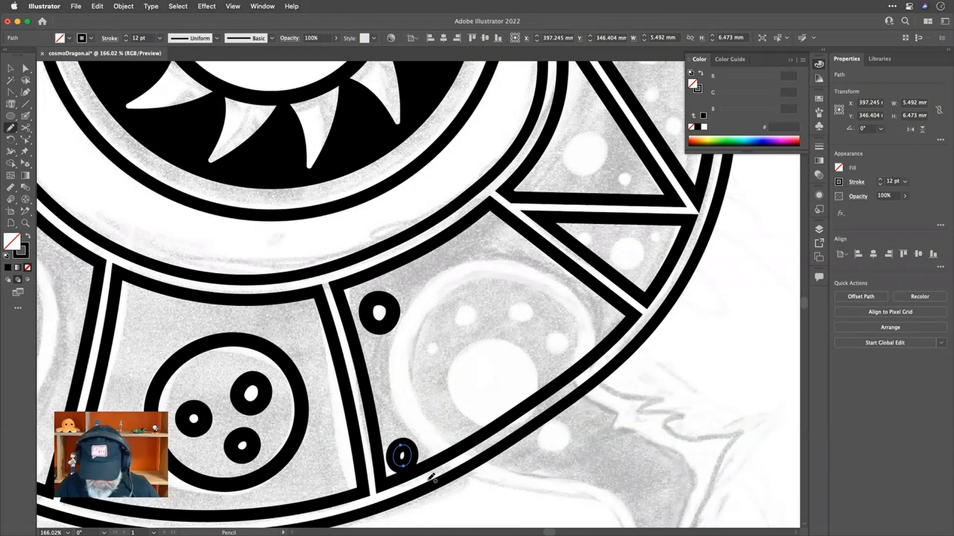
key("Delete")
Draw a ring around the largest sketched dot in the small triangular panel at the lower right with the Pencil tool
scroll(517, 370, "up", 5)
scroll(517, 370, "right", 5)
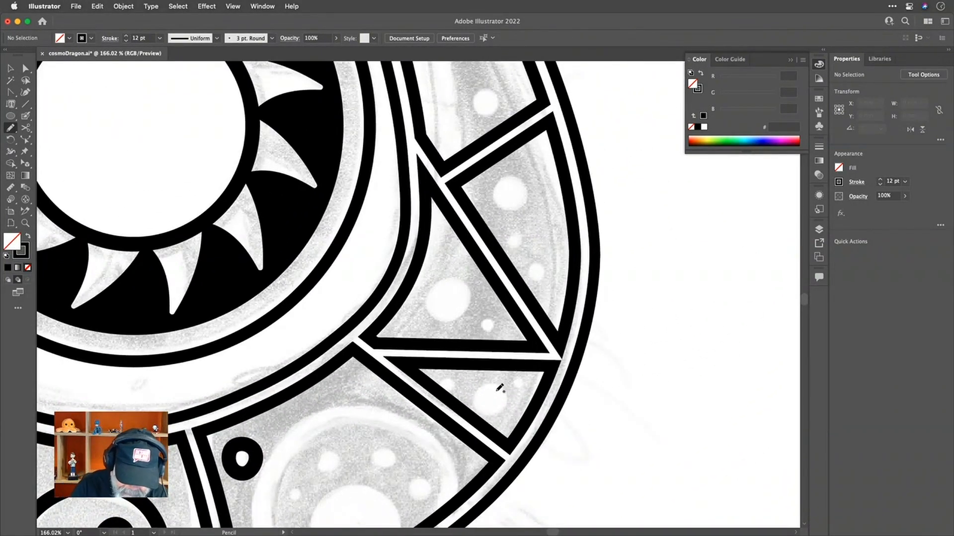
left_click_drag(496, 383, 494, 414)
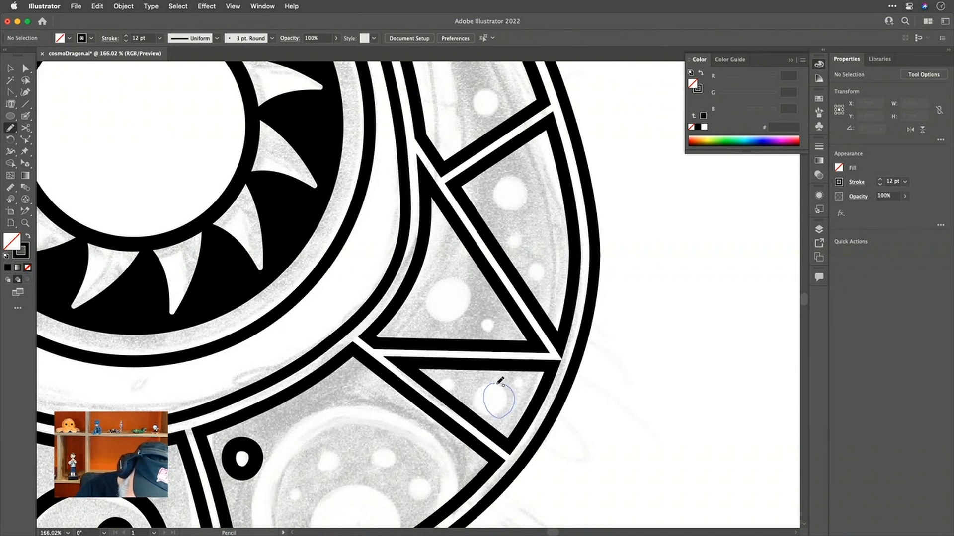
Pencil rings around the large white sketch spots in the two lower triangles, the segment above, and the bottom of the long tail segment
left_click_drag(500, 380, 499, 382)
mouse_move(438, 275)
left_mouse_down()
mouse_move(423, 304)
mouse_move(444, 325)
left_mouse_up()
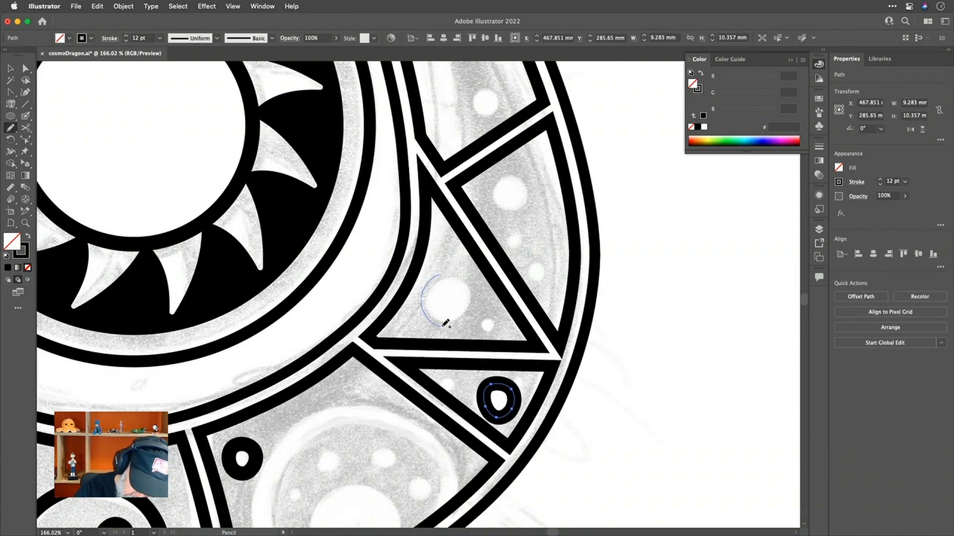
left_click_drag(449, 272, 450, 275)
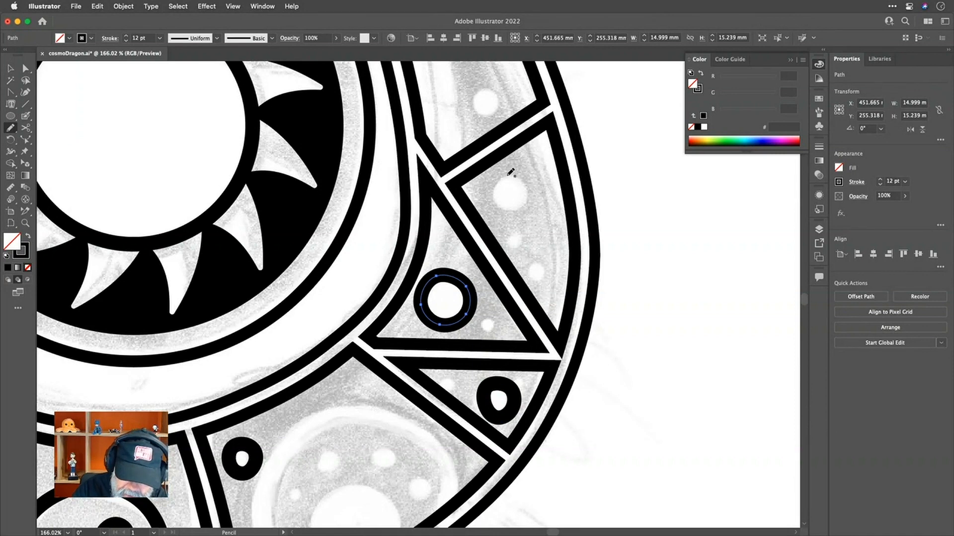
mouse_move(502, 177)
left_mouse_down()
mouse_move(510, 214)
mouse_move(532, 198)
mouse_move(504, 176)
left_mouse_up()
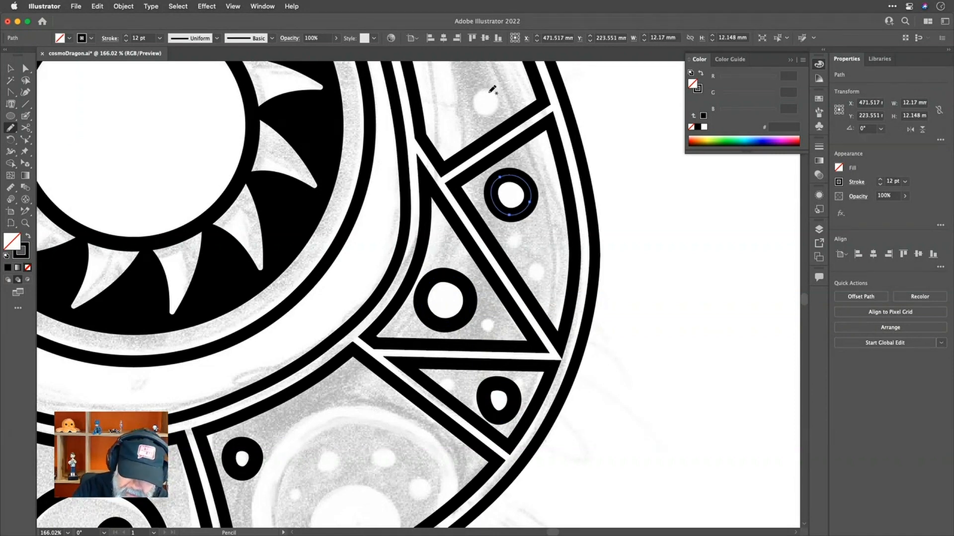
mouse_move(484, 91)
left_mouse_down()
mouse_move(489, 119)
mouse_move(504, 101)
mouse_move(490, 88)
left_mouse_up()
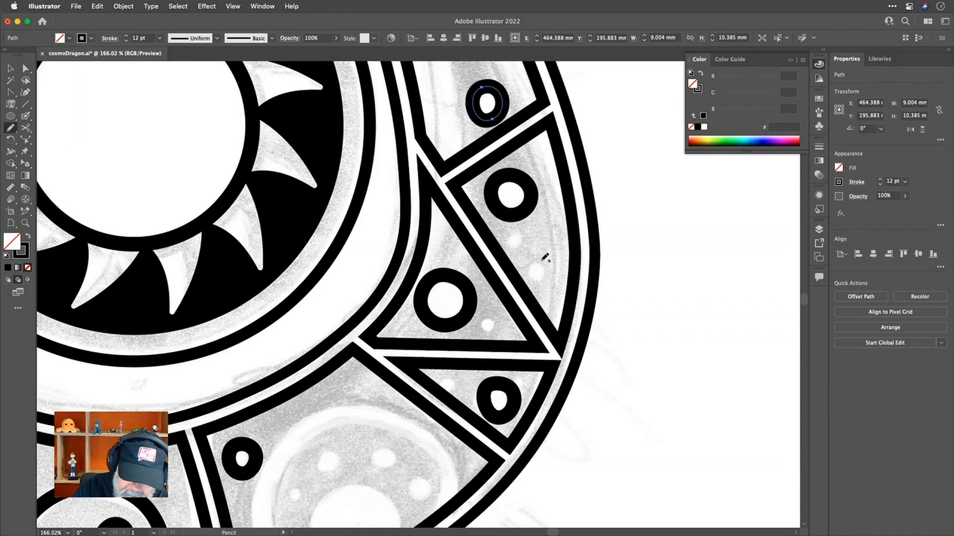
Draw a small ring about 7 × 8 mm around the lower spot in the segment below the long tail segment, replacing a first attempt
mouse_move(533, 267)
left_mouse_down()
mouse_move(549, 263)
mouse_move(531, 257)
left_mouse_up()
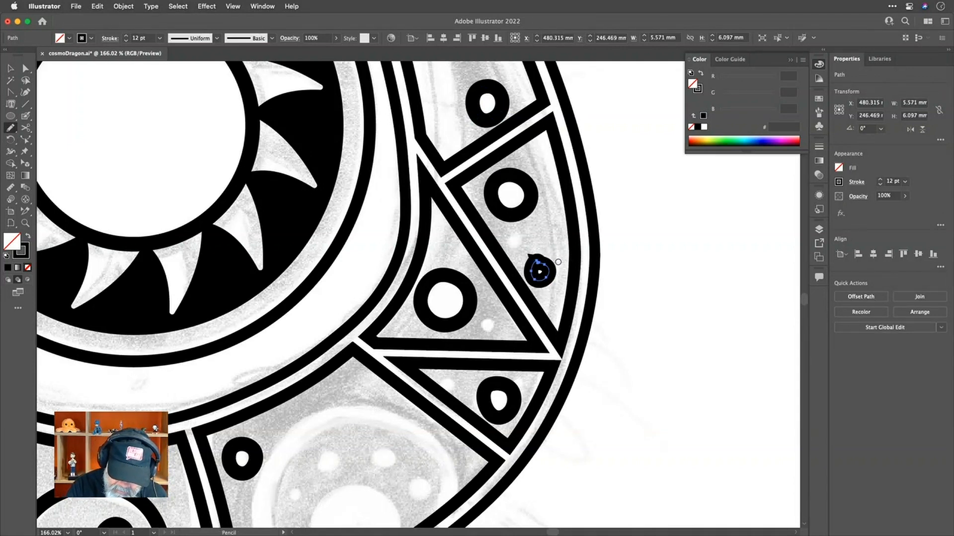
key("Delete")
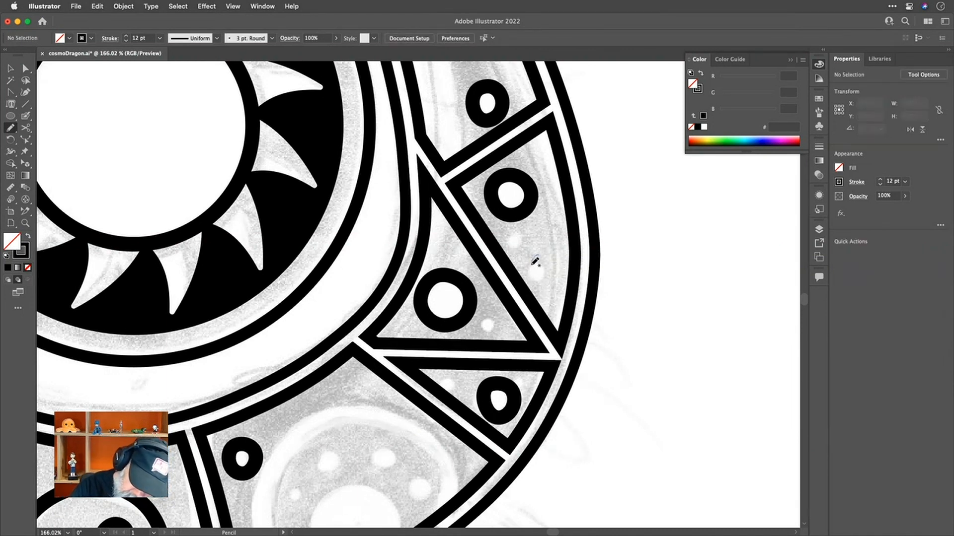
mouse_move(535, 256)
left_mouse_down()
mouse_move(549, 273)
mouse_move(556, 258)
mouse_move(546, 255)
left_mouse_up()
Draw a ring about 9 × 10 mm around the upper spot in the long tail segment and save the document
left_click_drag(619, 336, 650, 476)
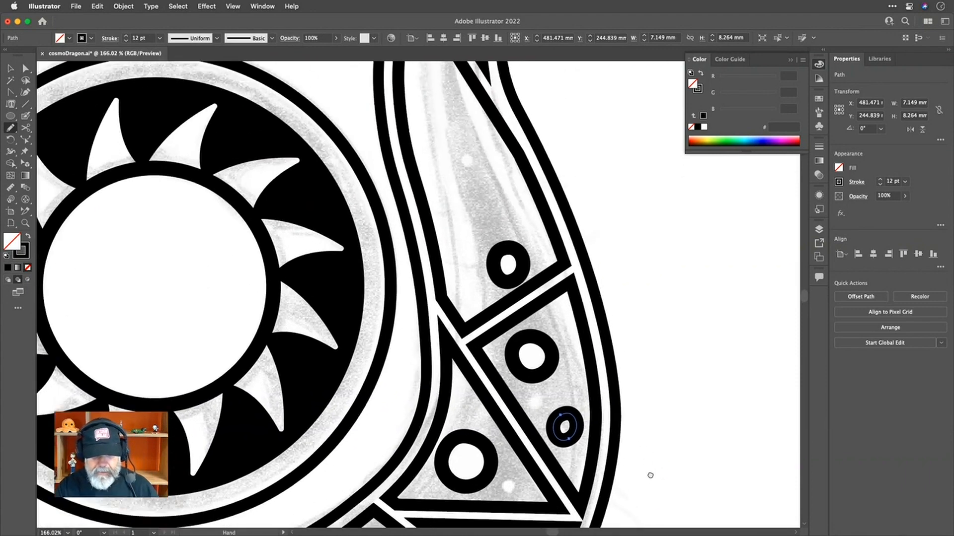
mouse_move(651, 288)
left_mouse_down()
mouse_move(652, 315)
mouse_move(606, 400)
left_mouse_up()
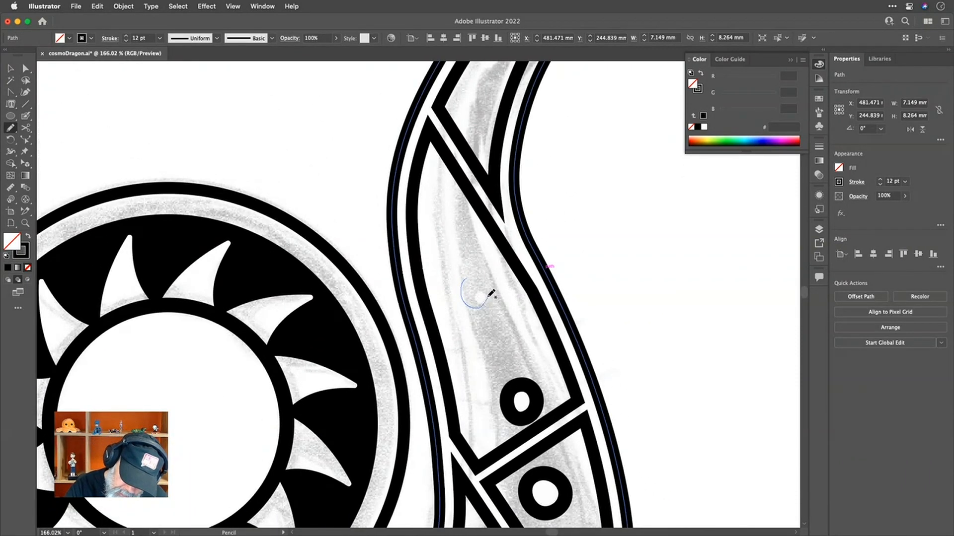
mouse_move(475, 275)
left_mouse_down()
mouse_move(564, 364)
mouse_move(537, 445)
mouse_move(652, 247)
mouse_move(641, 255)
left_mouse_up()
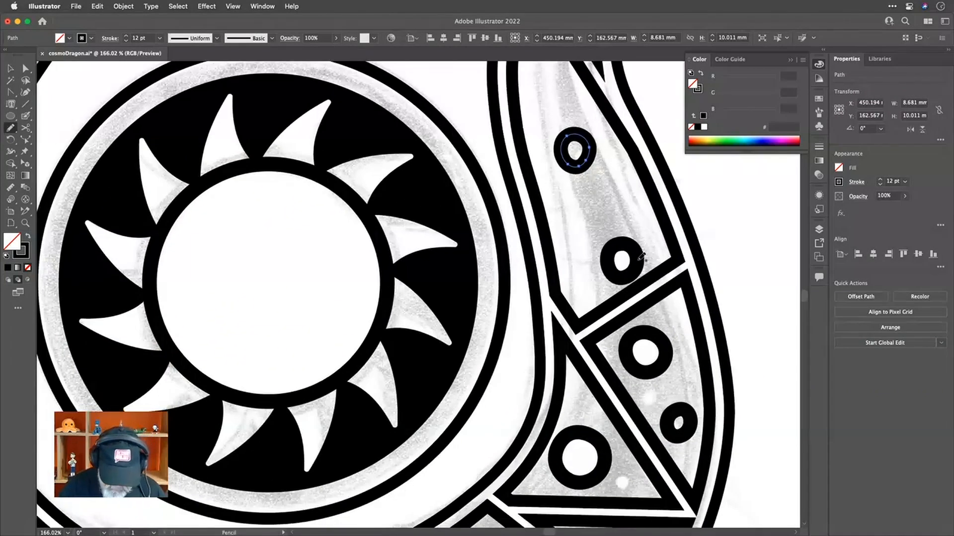
key("super+0")
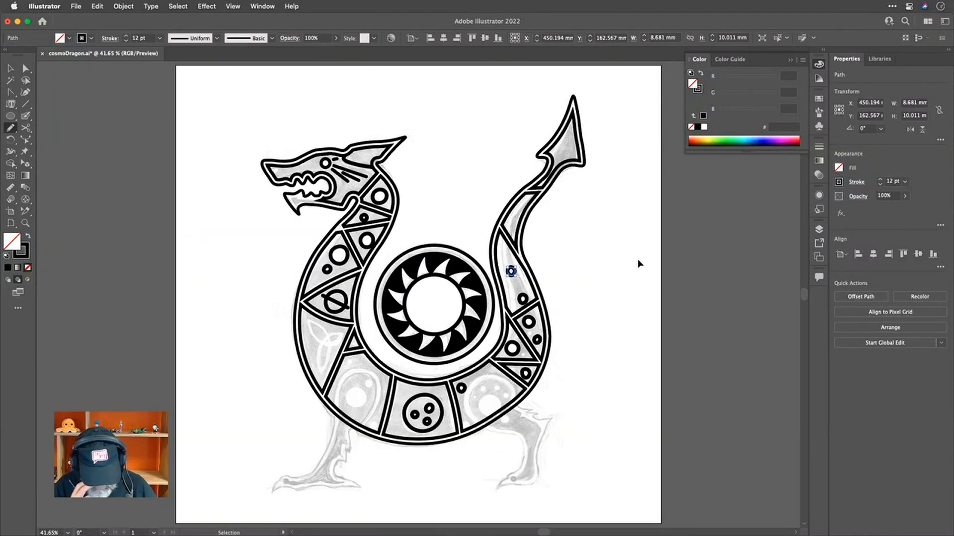
key("super+s")
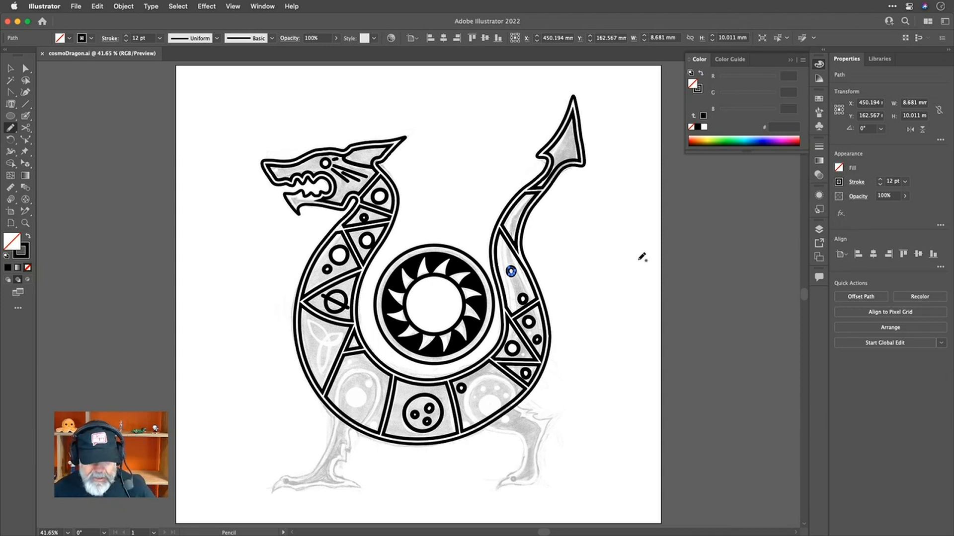
Give the dragon's body panel group a magenta fill with no stroke and send it behind the rings
key("v")
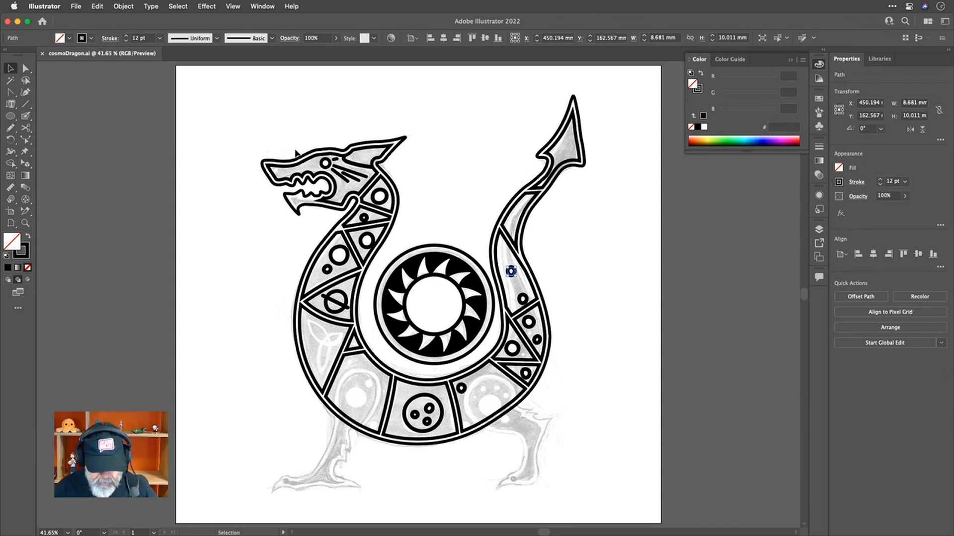
left_click(298, 165)
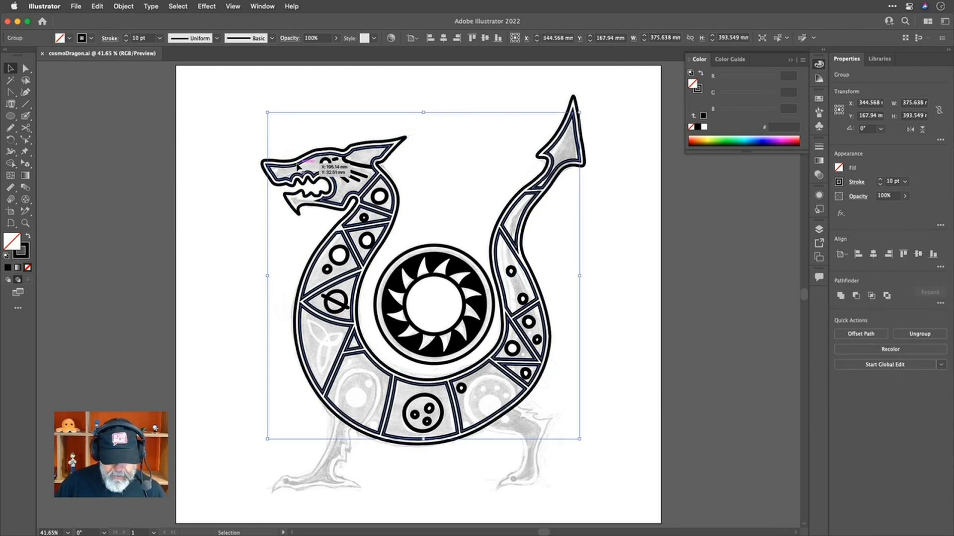
left_click(93, 39)
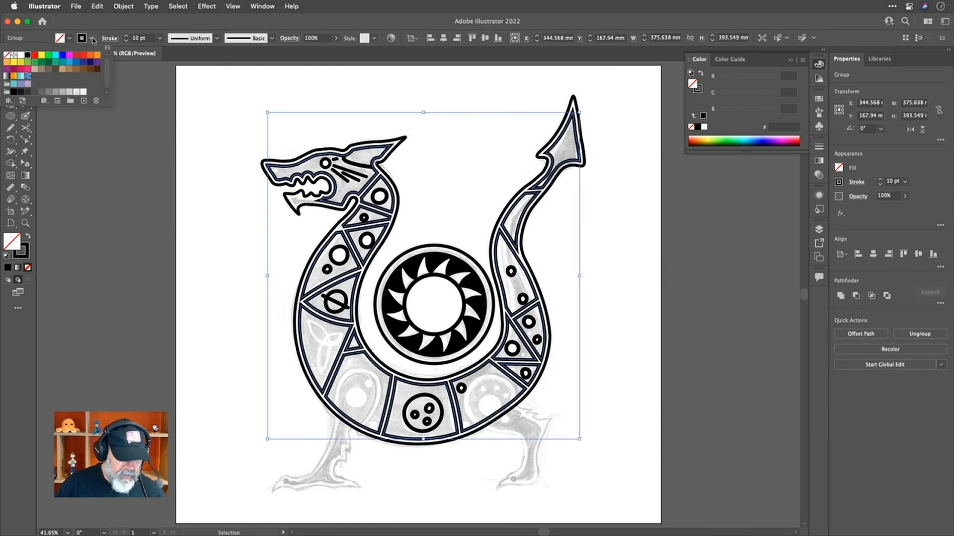
left_click(70, 56)
left_click(109, 24)
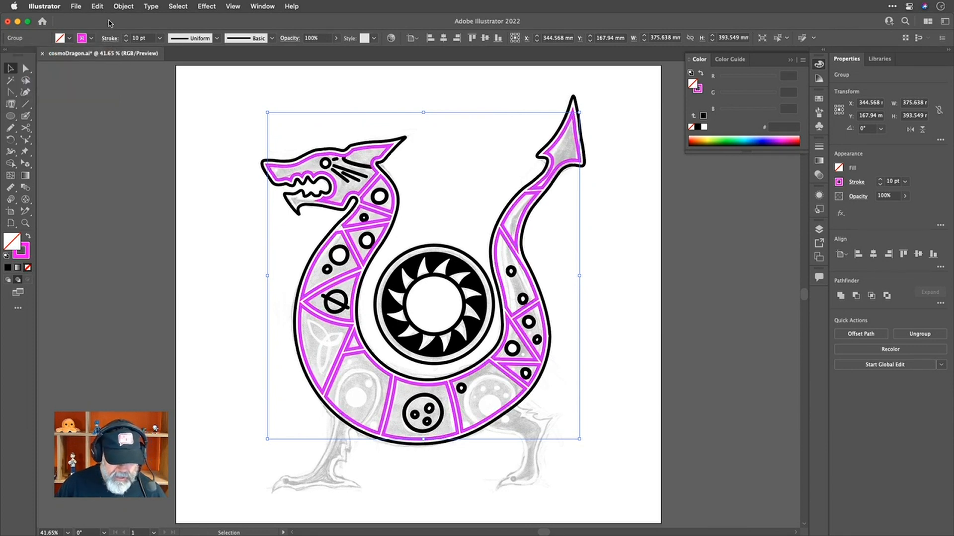
key("shift+x")
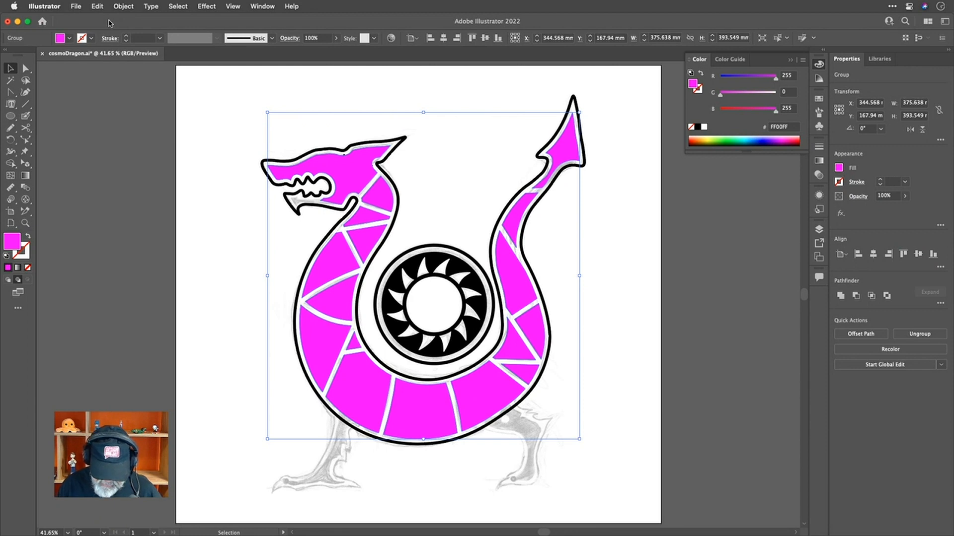
key("shift+super+bracketleft")
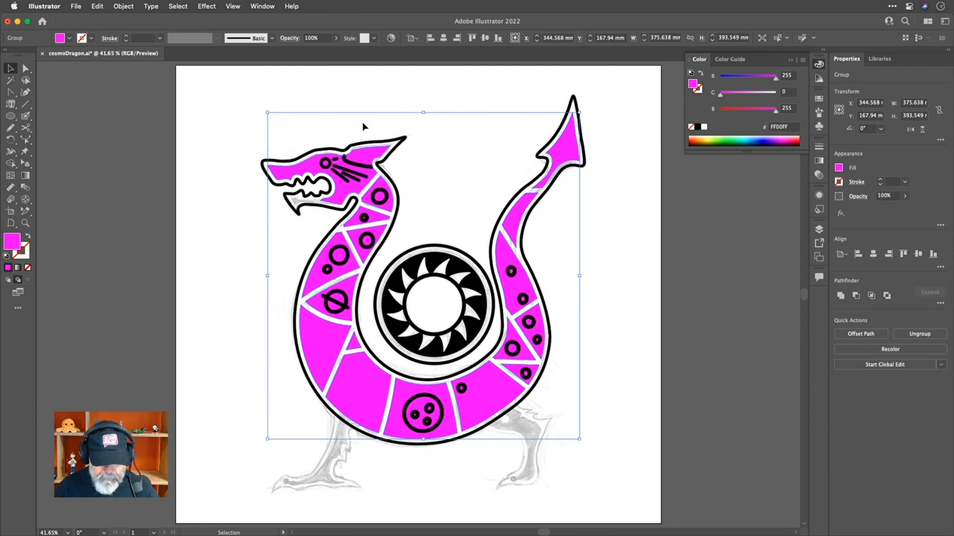
Set the stroke of the dragon's outer outline to blue
scroll(357, 123, "up", 4)
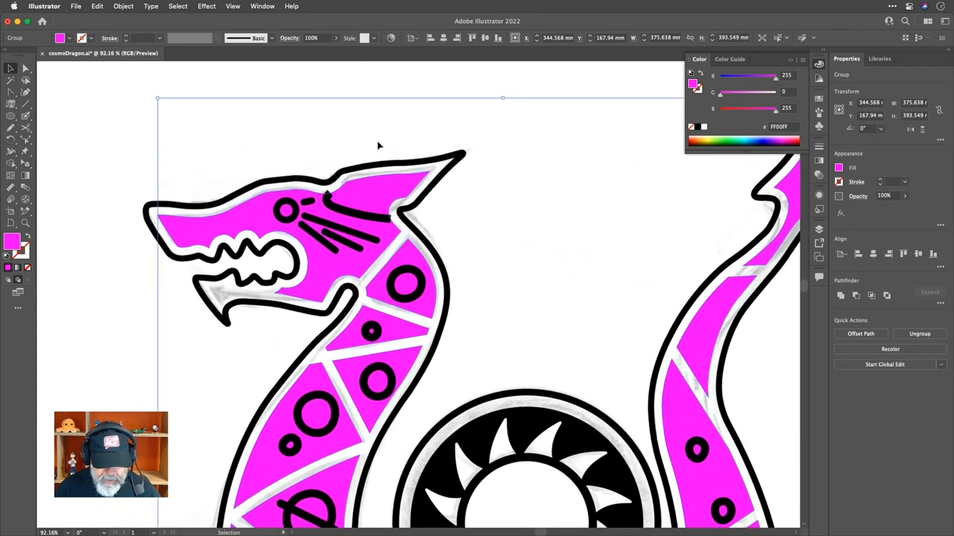
left_click(431, 188)
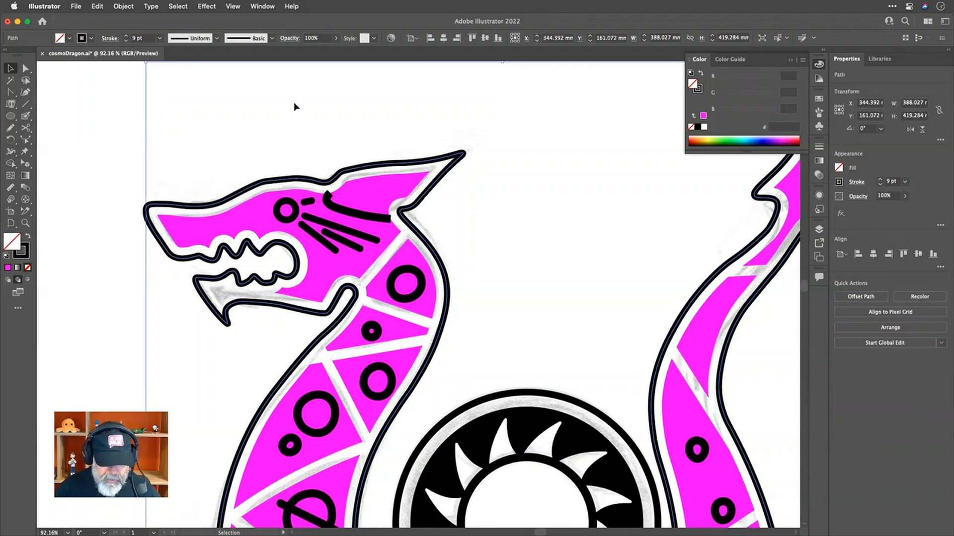
left_click(90, 38)
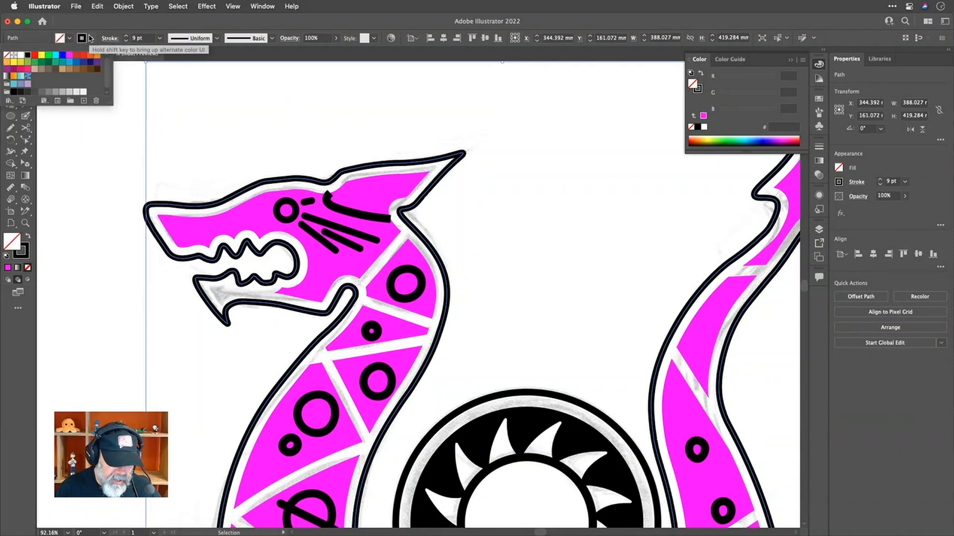
left_click(47, 55)
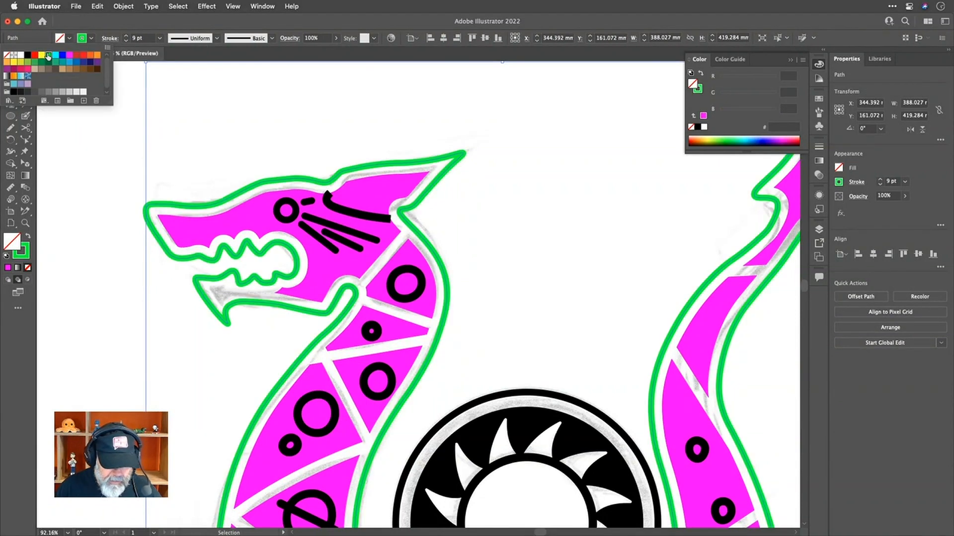
left_click(75, 67)
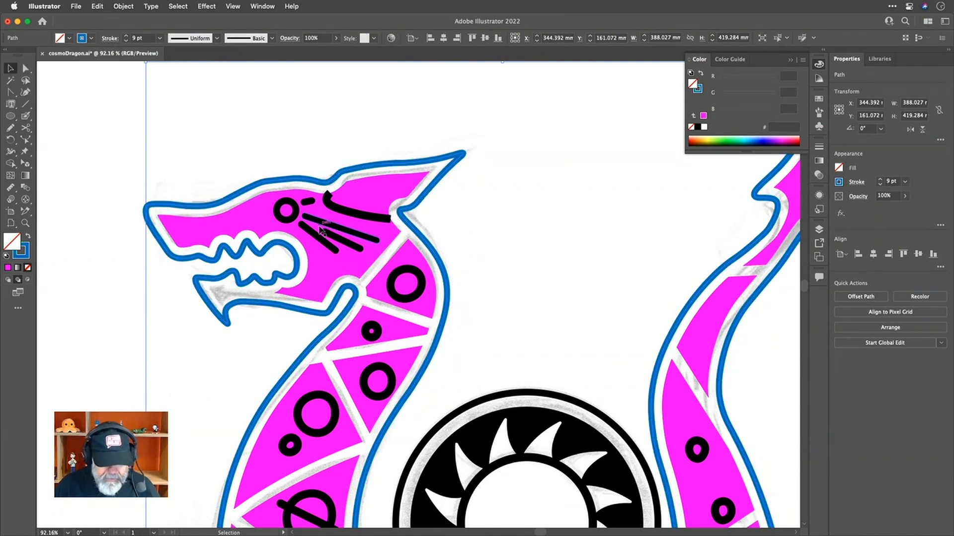
Select all the 12 pt ring paths across the neck, body and tail, excluding the curved line on the dragon's head
left_click(405, 272)
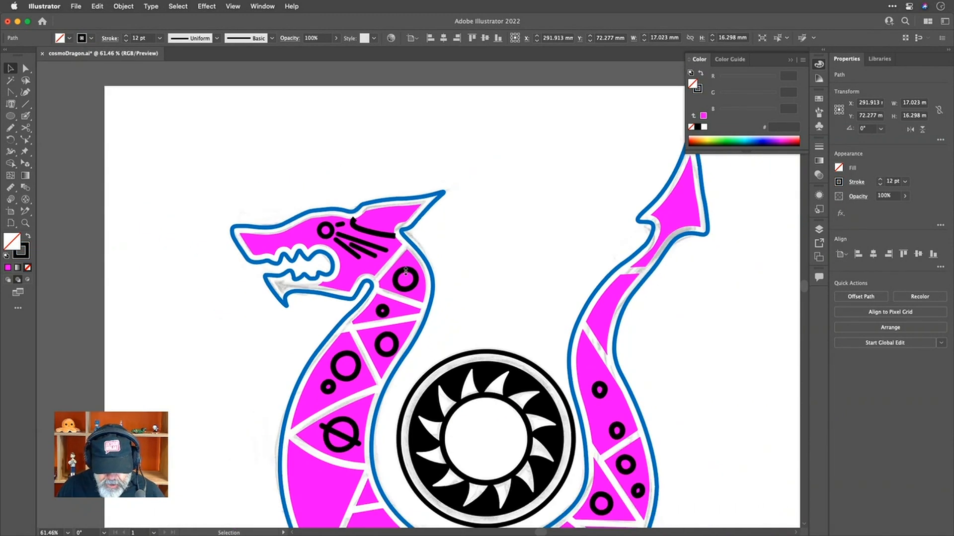
scroll(405, 273, "down", 3)
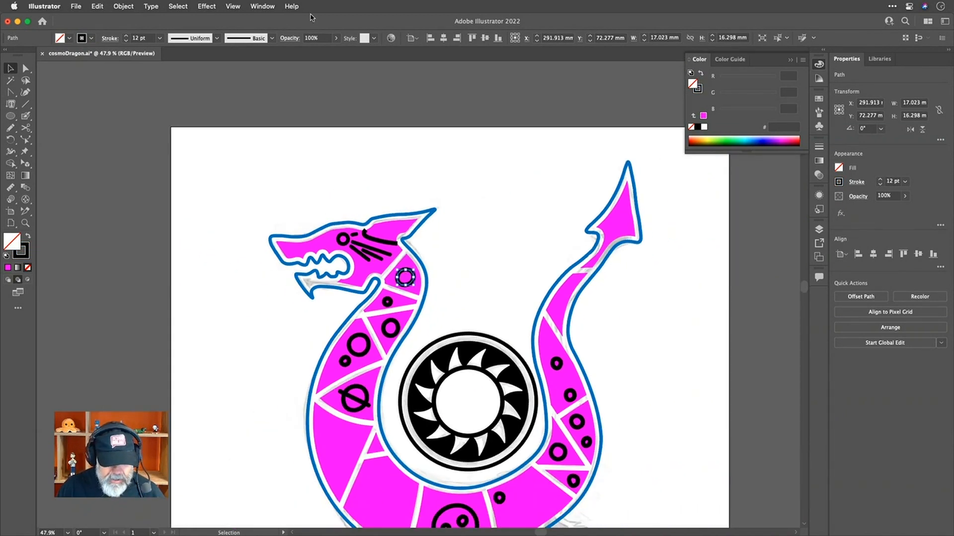
left_click(780, 40)
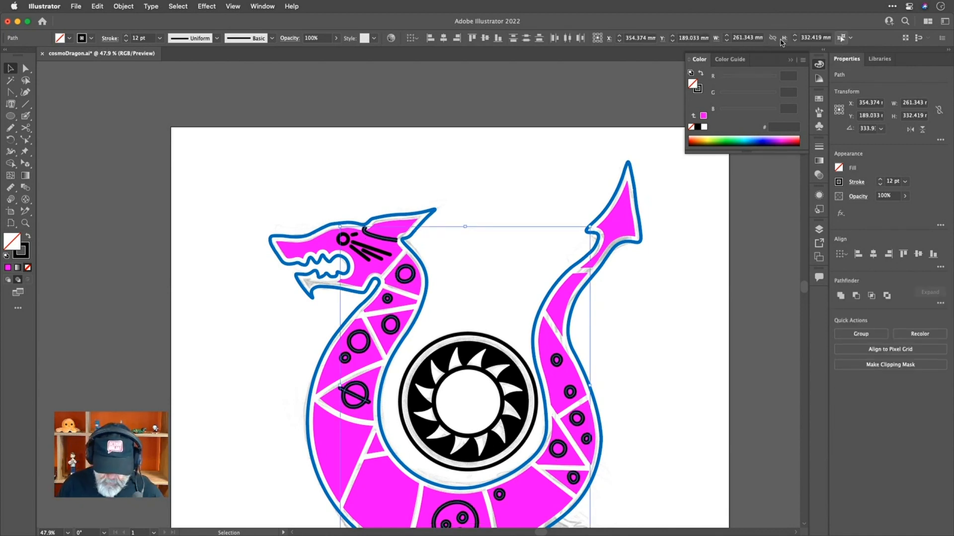
key("shift+Up")
key("shift+Up")
key("shift+Down")
key("shift+Down")
key("shift+Down")
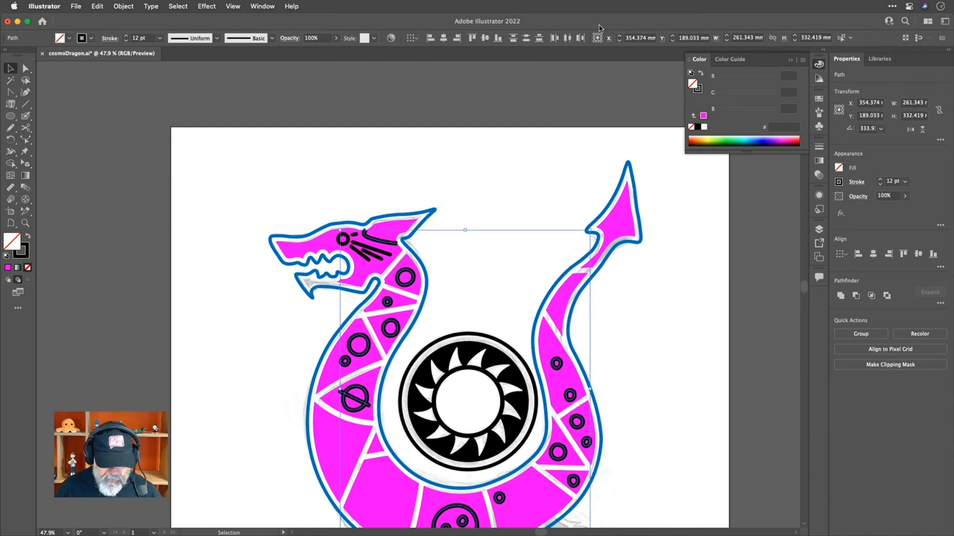
left_click(385, 244, "shift")
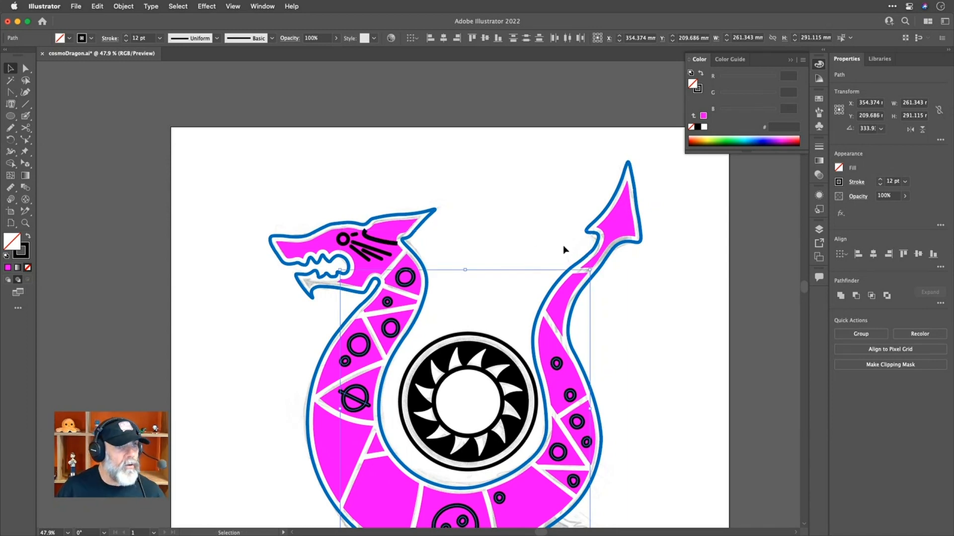
Convert the selected ring strokes to outlined shapes and unite them
left_click(113, 6)
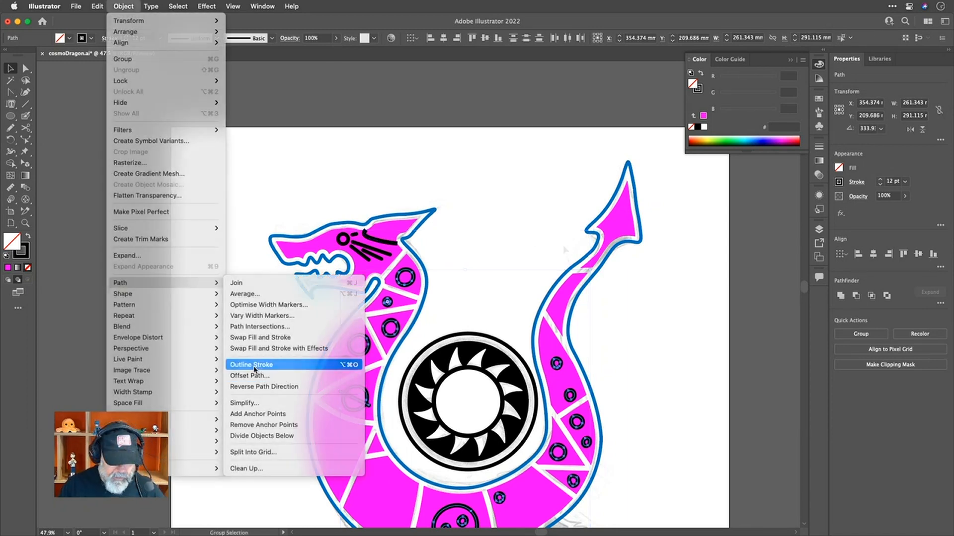
left_click(253, 363)
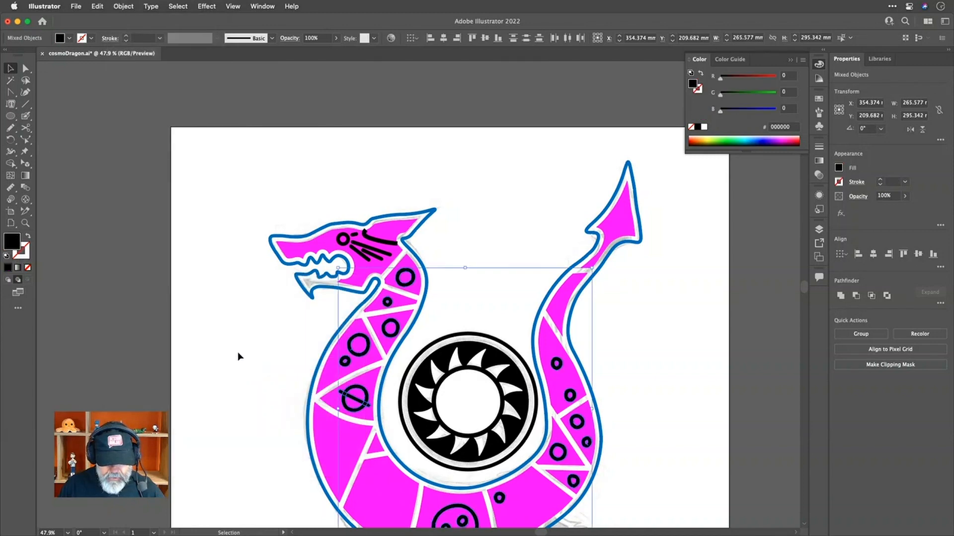
scroll(225, 356, "down", 1, "alt")
scroll(221, 365, "down", 3, "alt")
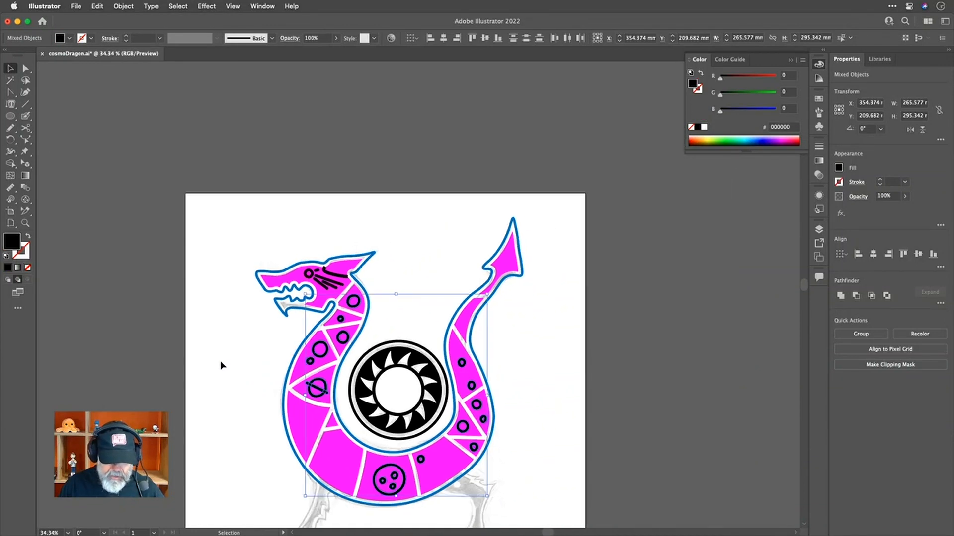
left_click(840, 296)
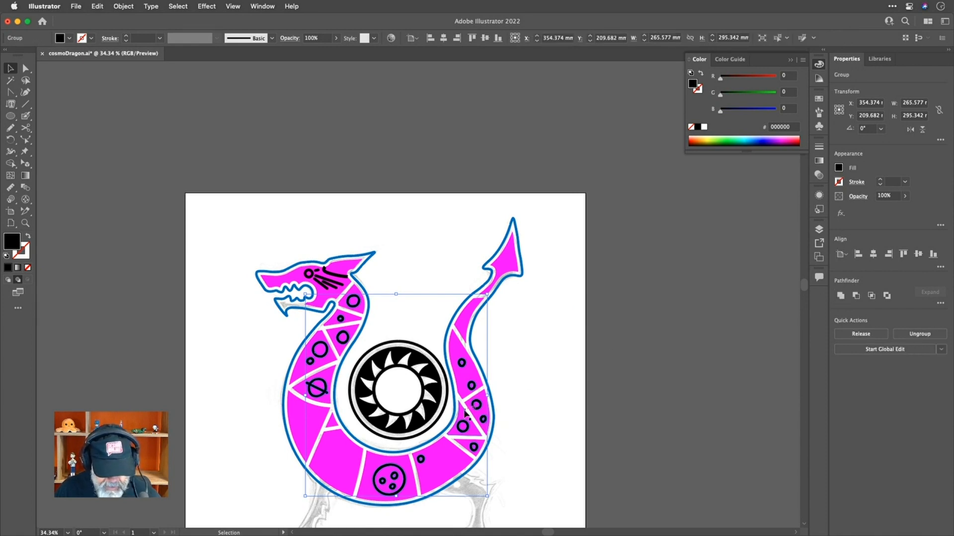
Try to subtract the rings from the magenta body panel group with Minus Front, and undo it
left_click(306, 430, "shift")
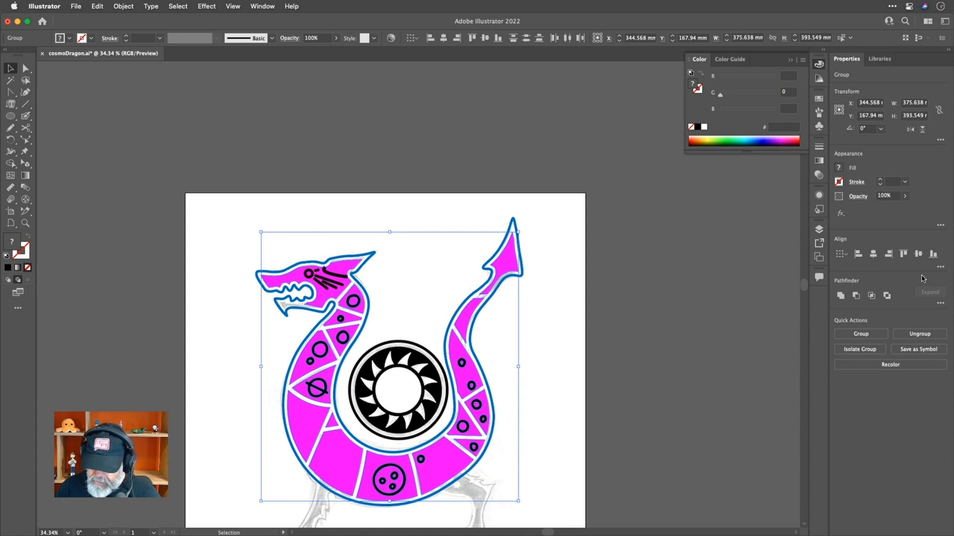
left_click(856, 297)
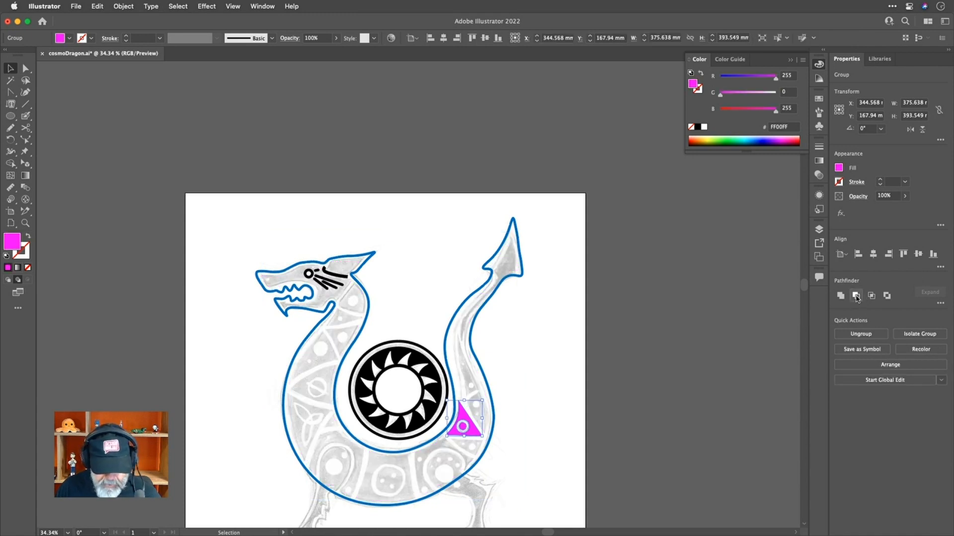
key("super+z")
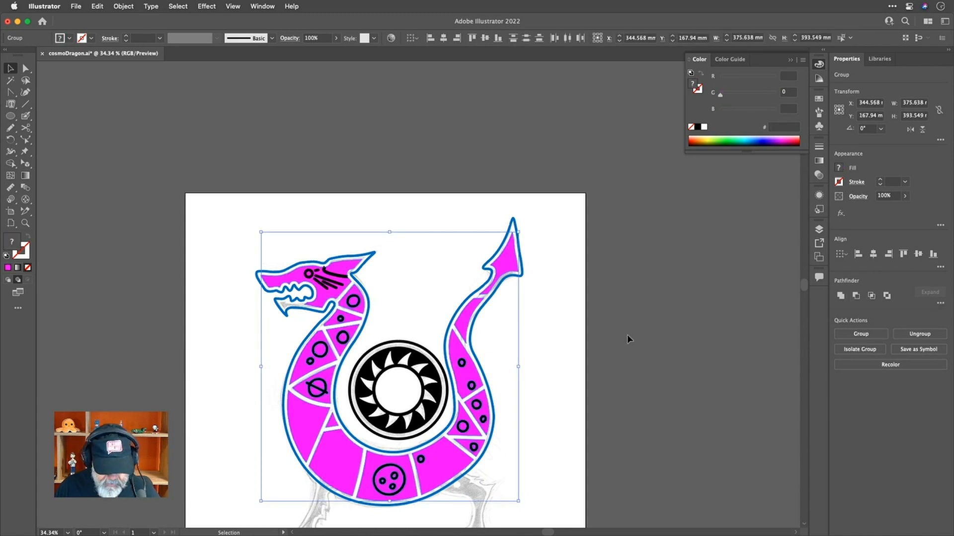
scroll(366, 433, "down", 1)
scroll(366, 432, "down", 5)
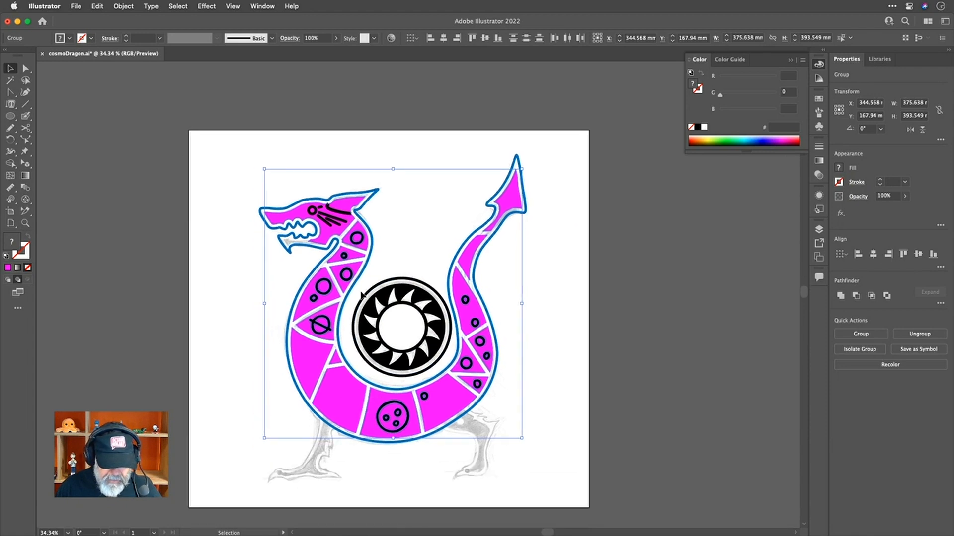
Try to convert the curved line on the dragon's head to an outlined shape, and undo it
scroll(336, 208, "up", 5, "alt")
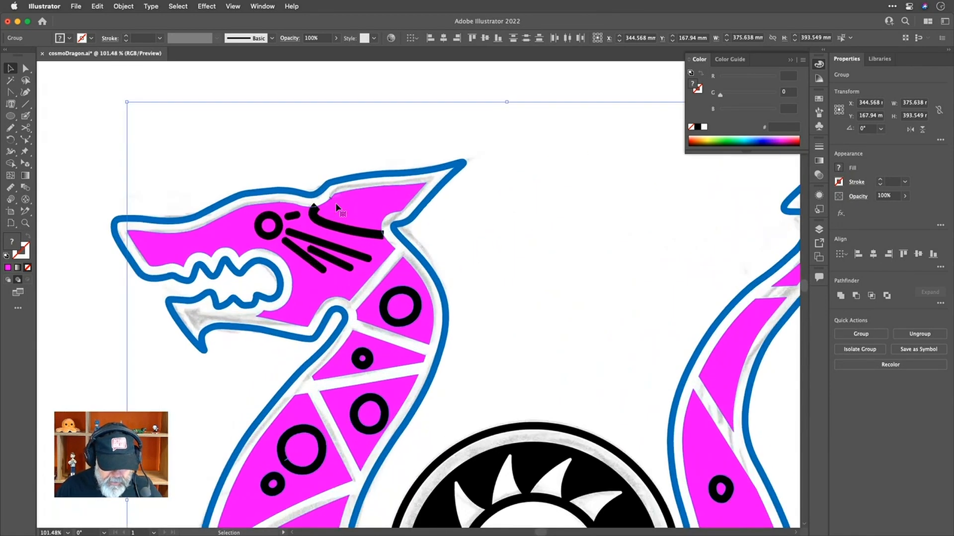
left_click(416, 229)
left_click(366, 233)
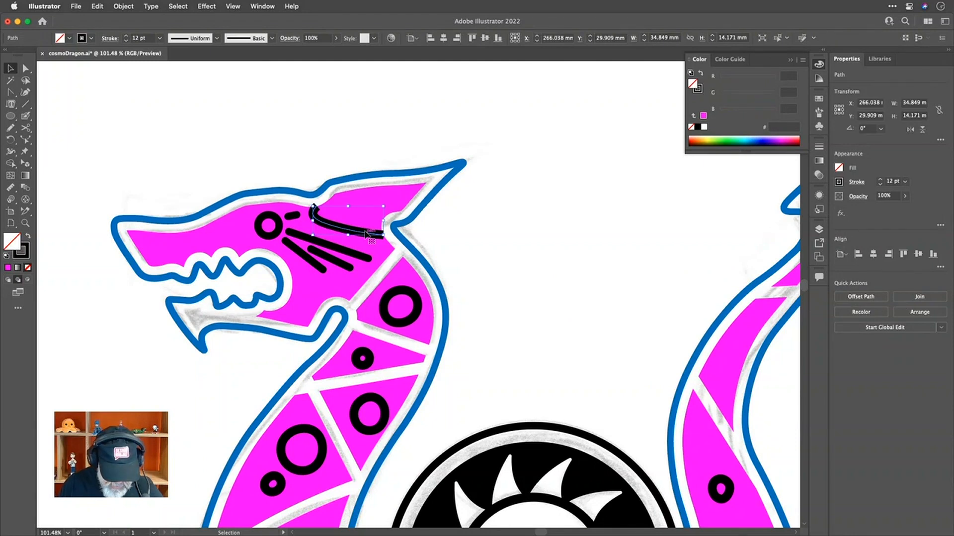
key("super+alt+o")
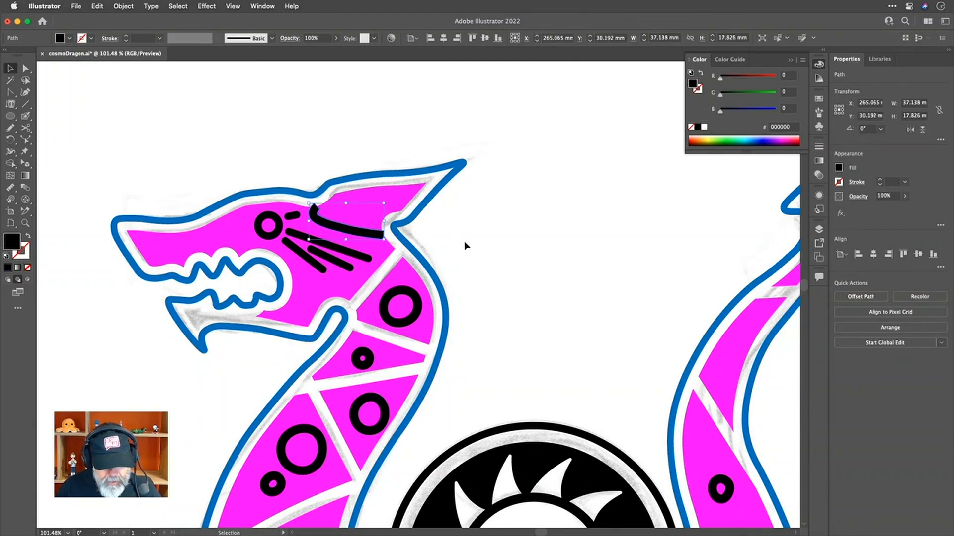
key("super+z")
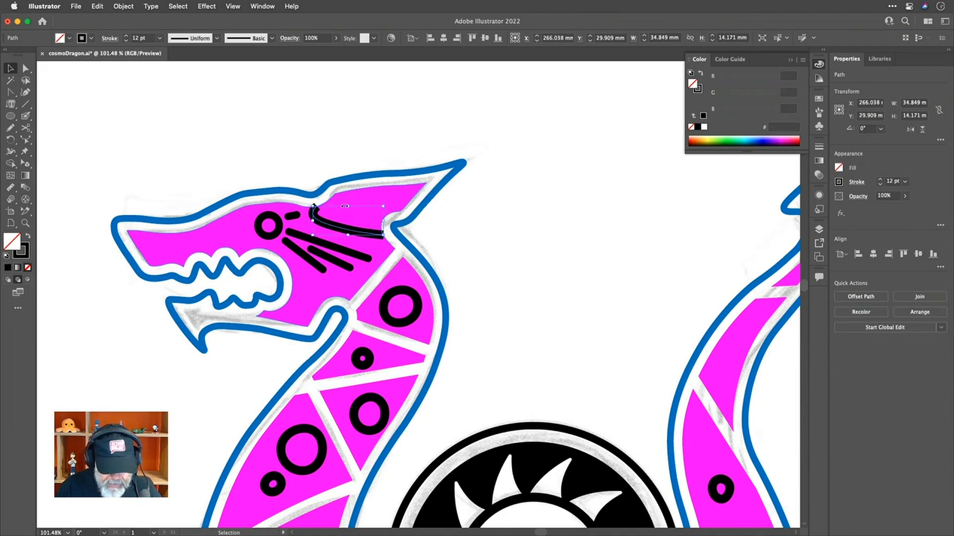
Extend both ends of the curved head line past the magenta panel's edges and convert its stroke to an outlined shape
scroll(350, 206, "up", 5)
scroll(350, 206, "up", 2)
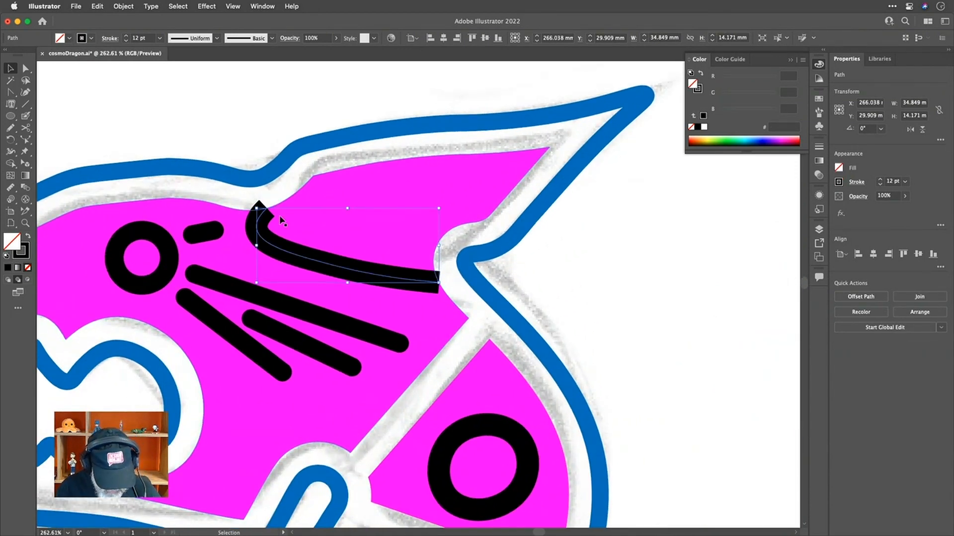
key("a")
mouse_move(268, 214)
left_mouse_down()
mouse_move(259, 204)
mouse_move(267, 213)
mouse_move(273, 204)
left_mouse_up()
key("super+shift+a")
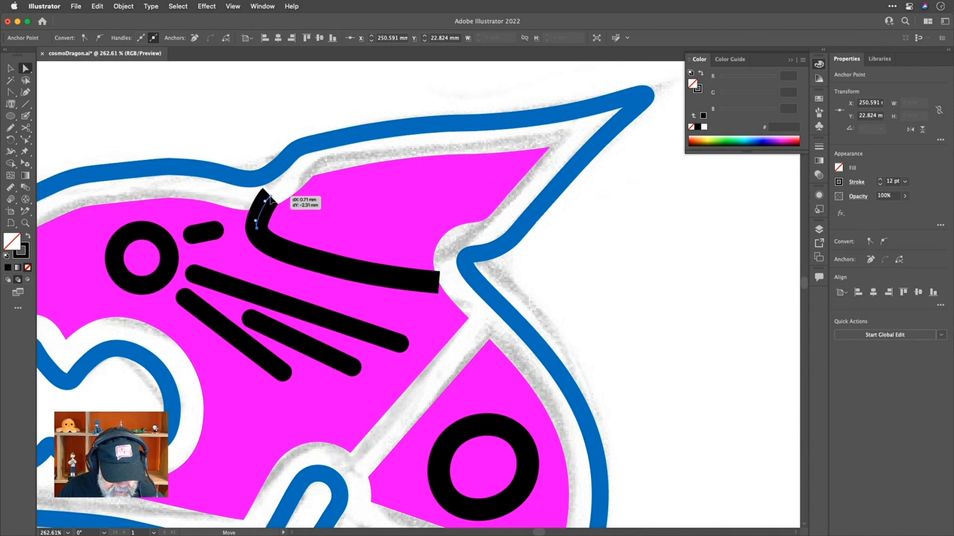
left_click_drag(273, 198, 273, 199)
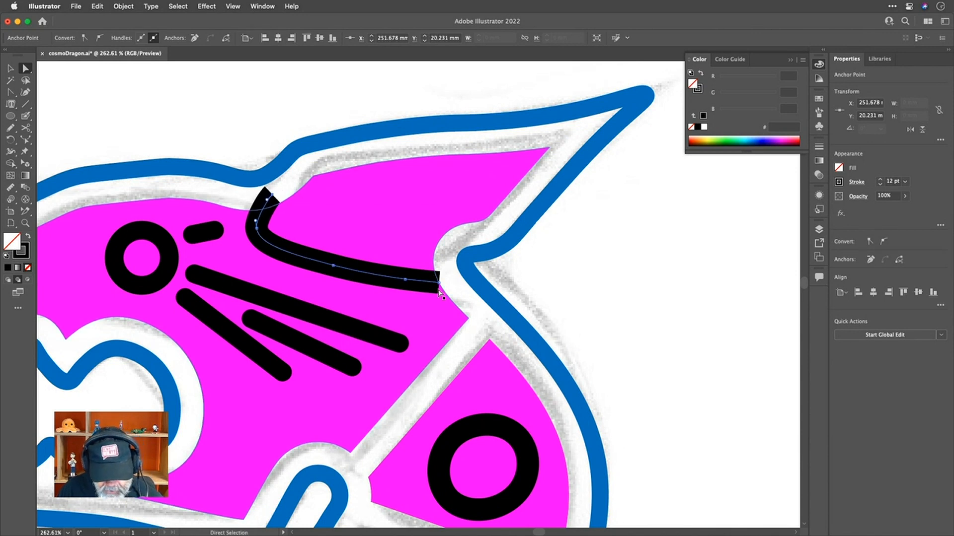
left_click_drag(439, 285, 455, 288)
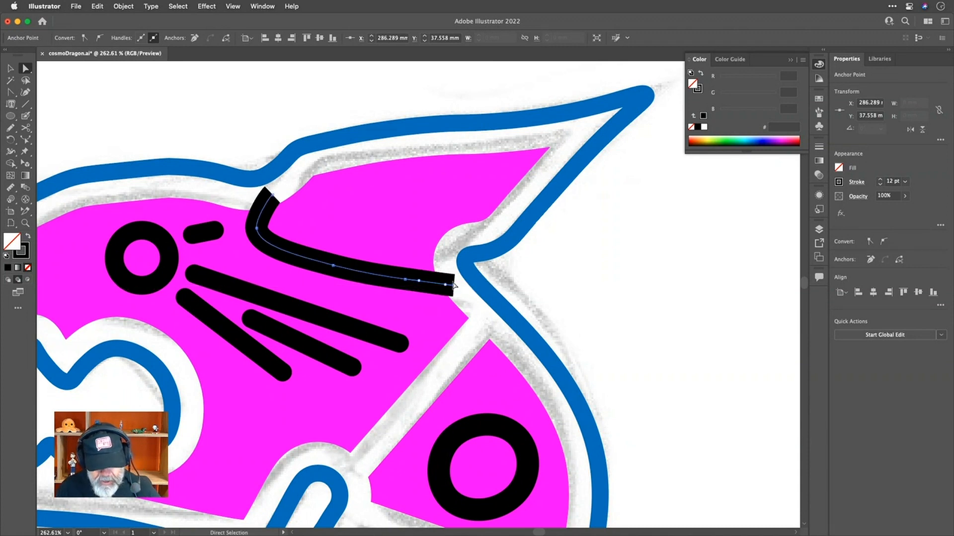
key("super+shift+o")
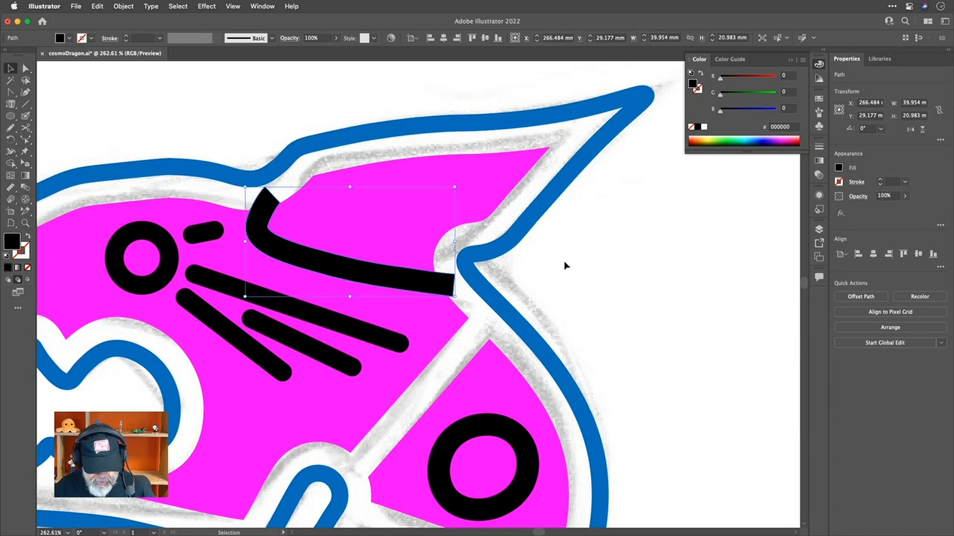
Cut the outlined curve out of the magenta head panel with Shape Builder, removing its overhanging ends as well
left_click(491, 204, "shift")
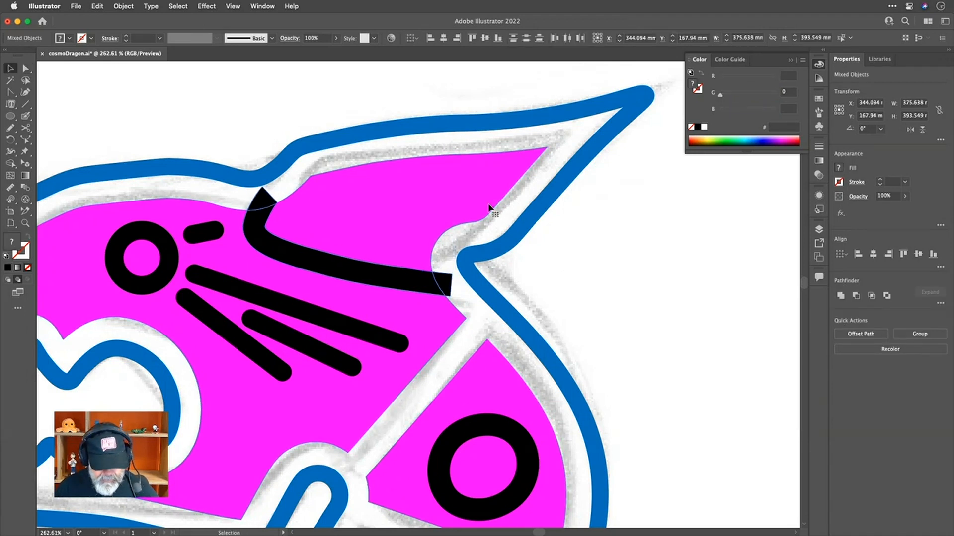
key("super+z")
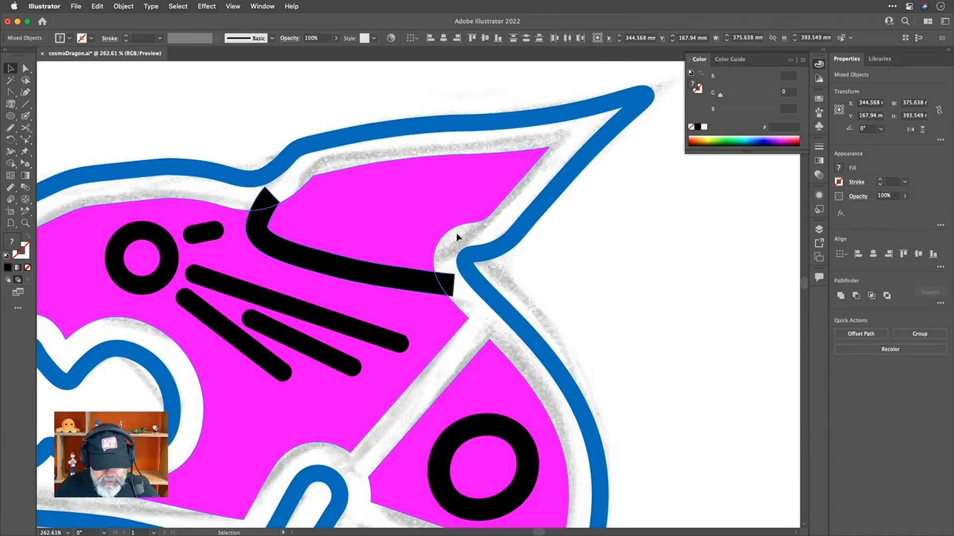
left_click(679, 266)
left_click(414, 292)
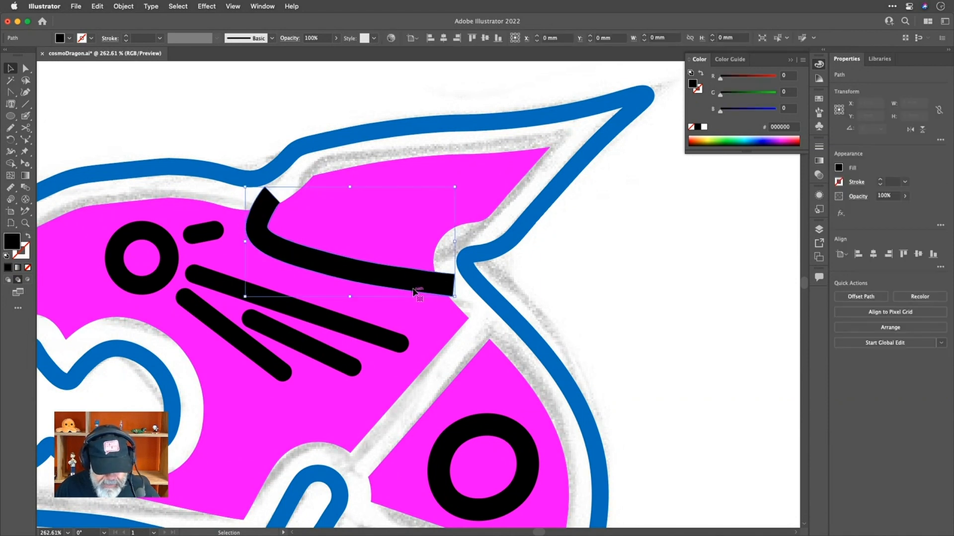
left_click(468, 217, "shift")
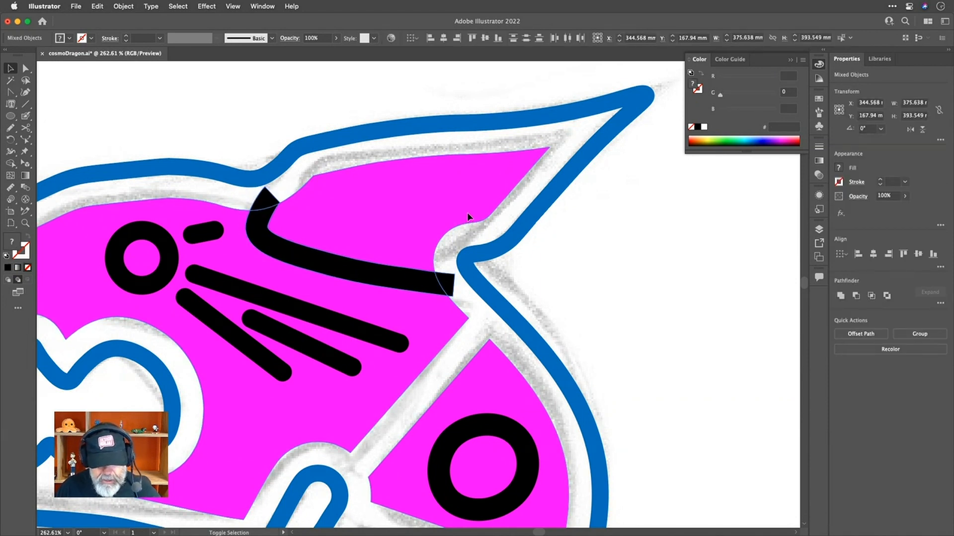
key("shift+m")
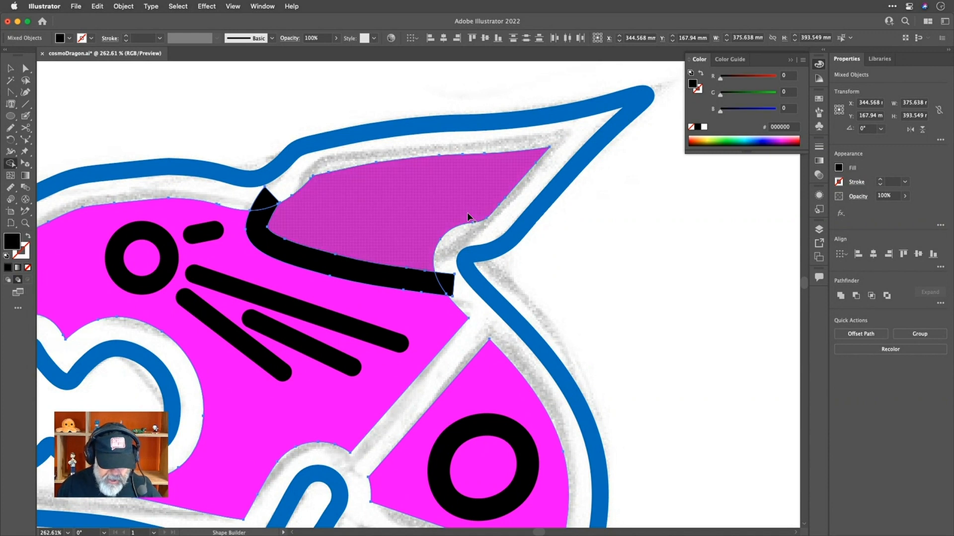
left_click(447, 283, "alt")
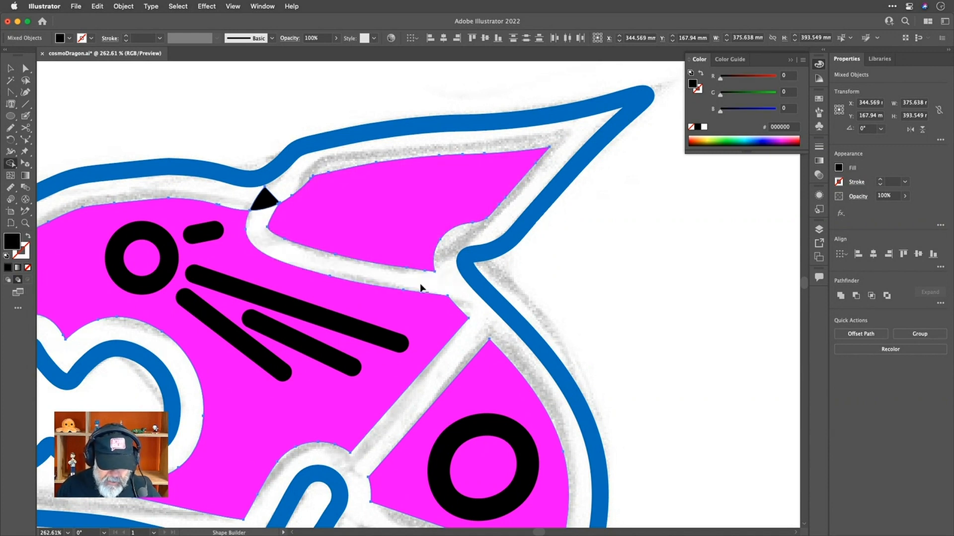
left_click(267, 201, "alt")
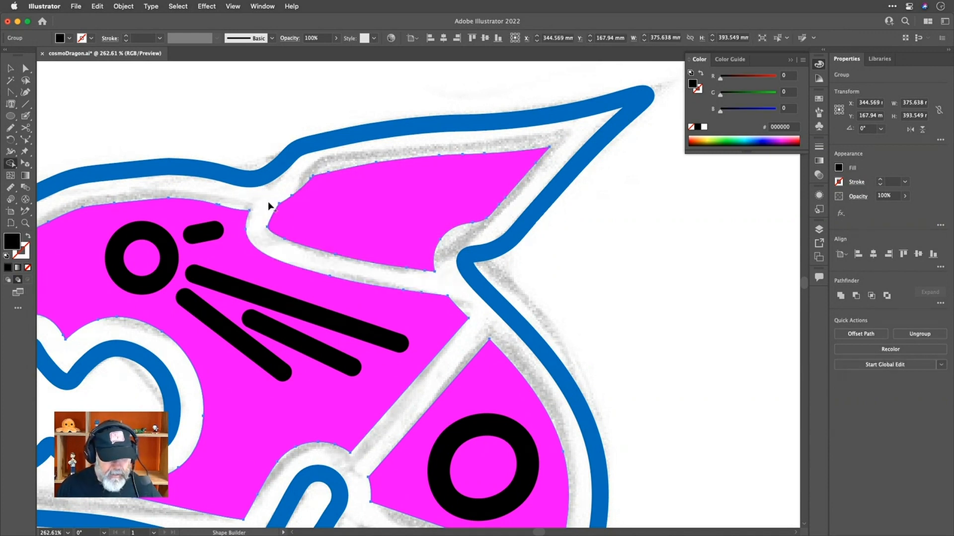
Try Shape Builder on the short dash beside the eye with all artwork selected, and undo it
scroll(267, 201, "down", 1)
key("super+a")
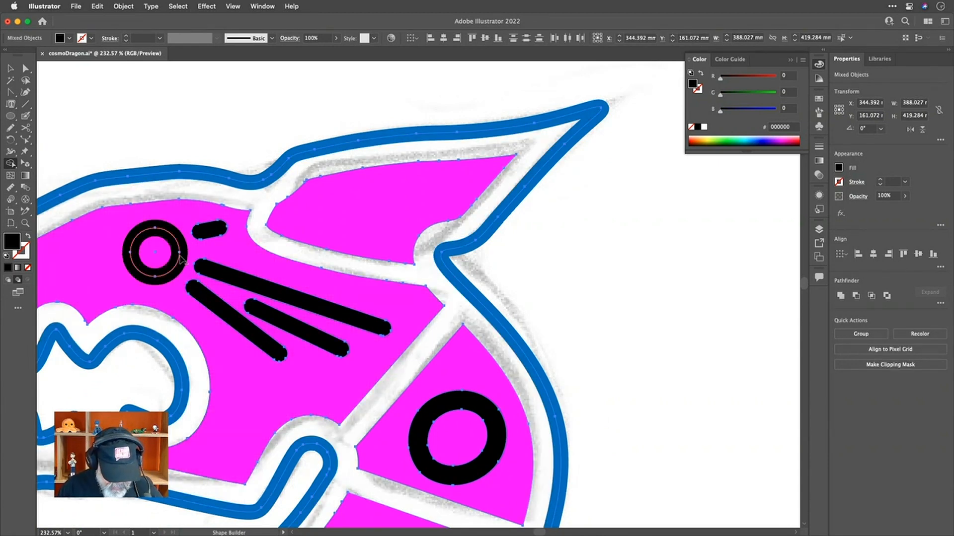
left_click(212, 231)
key("super+z")
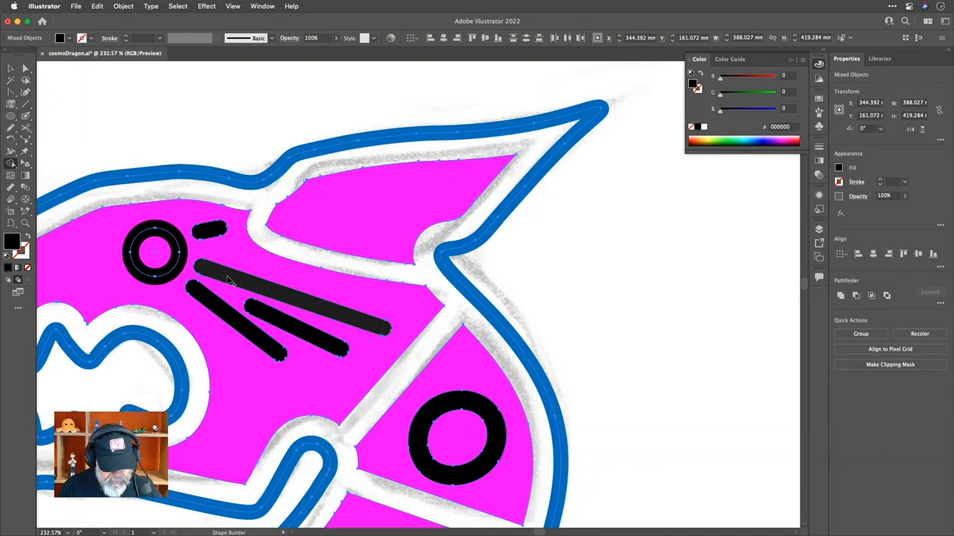
Convert the stroke of the dragon's eye ring to an outlined shape and check the short dash beside it
scroll(195, 247, "down", 3)
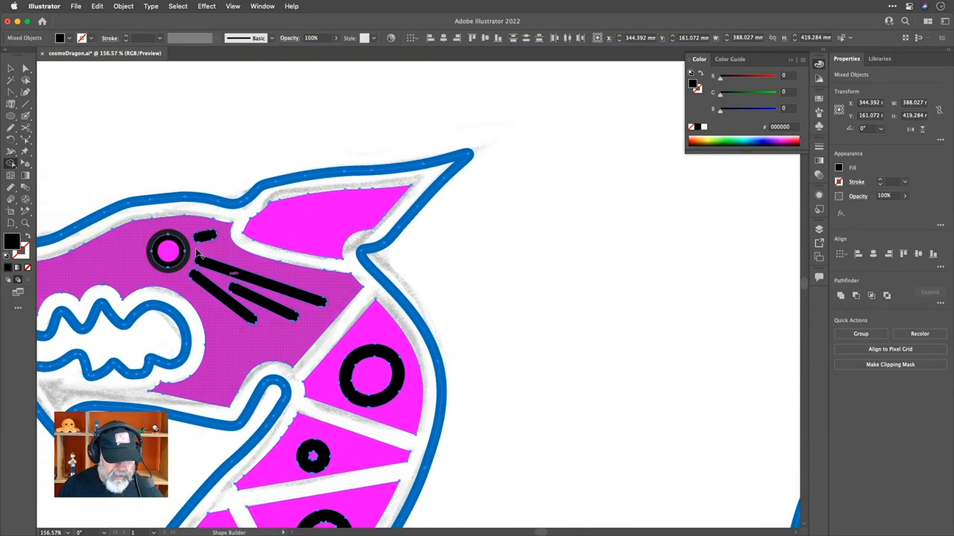
left_click(12, 72)
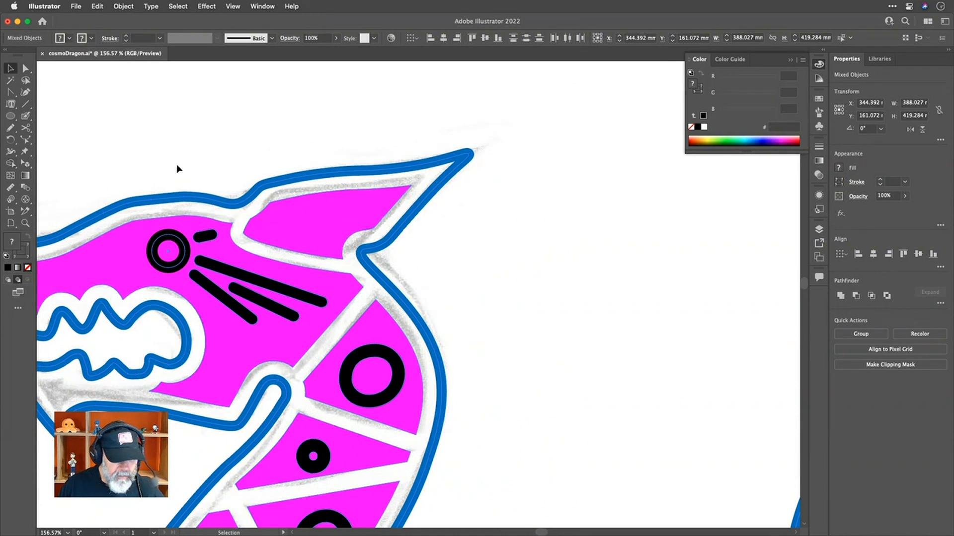
left_click(177, 164)
left_click(207, 239)
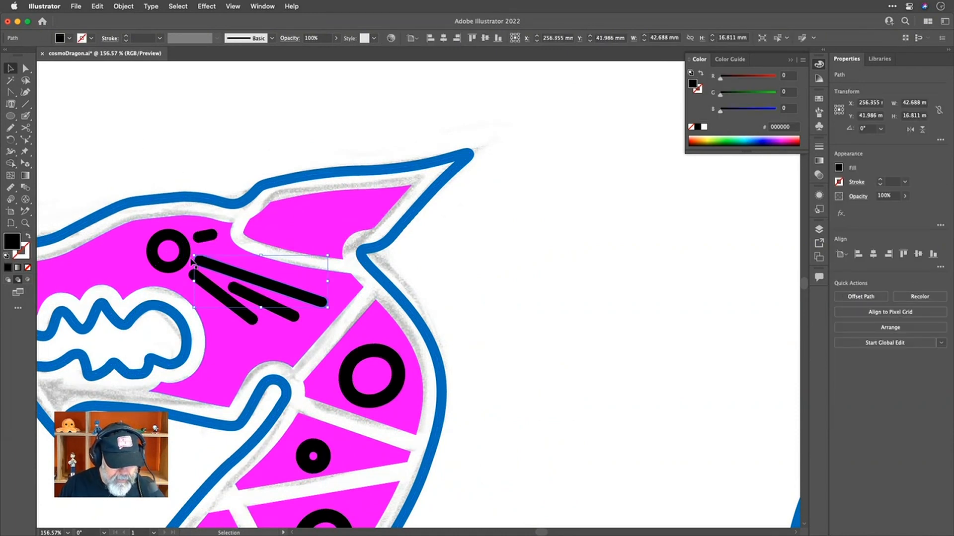
left_click(177, 269)
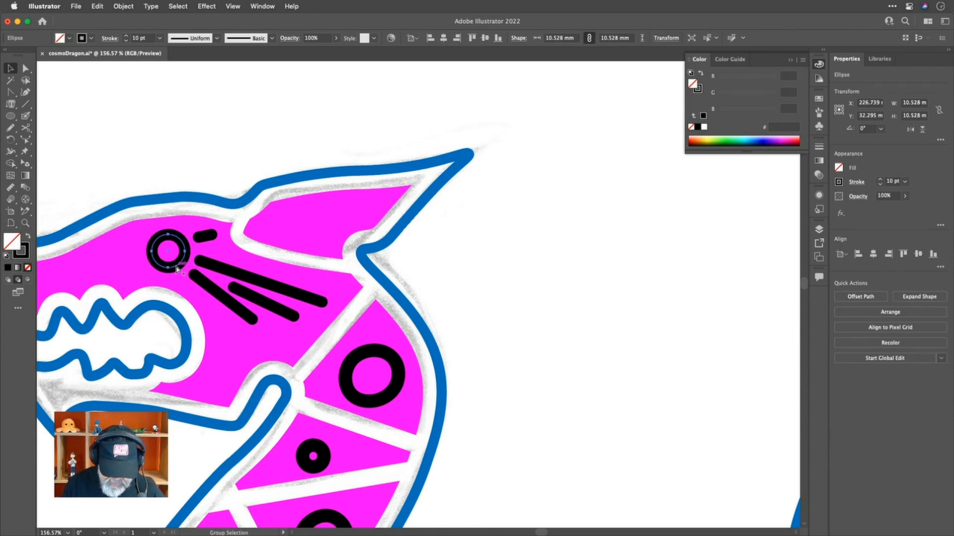
key("super+alt+o")
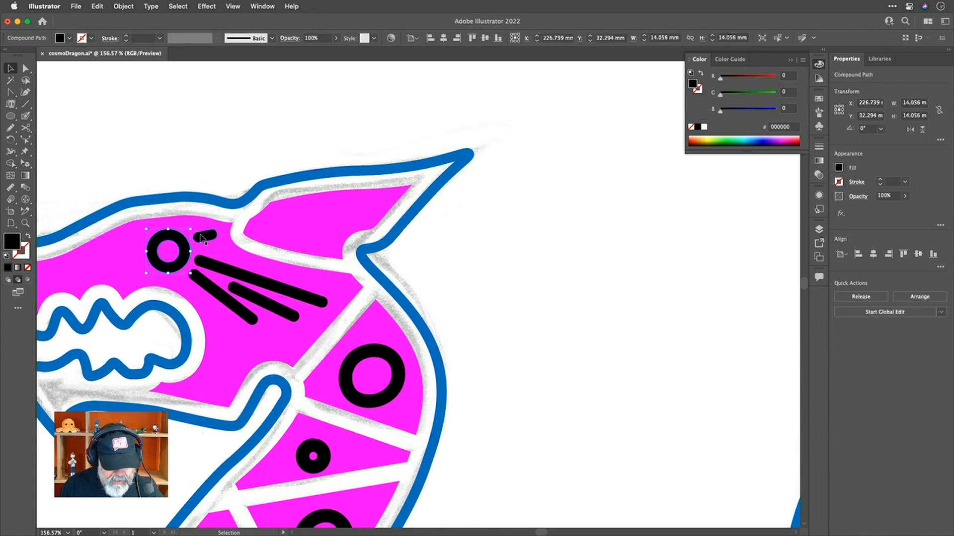
left_click(201, 238)
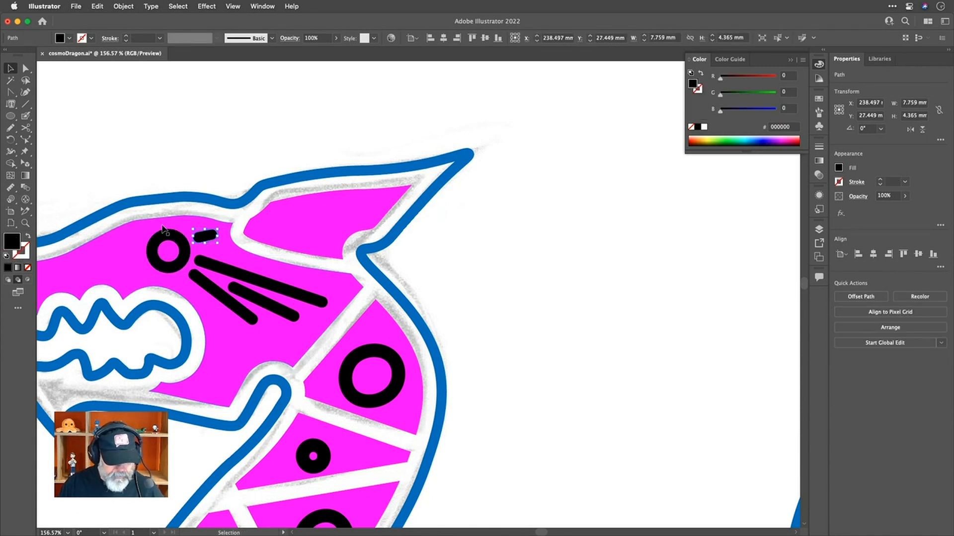
Try to cut the eye ring from the head panel with Shape Builder while all artwork is selected, and undo it
key("super+a")
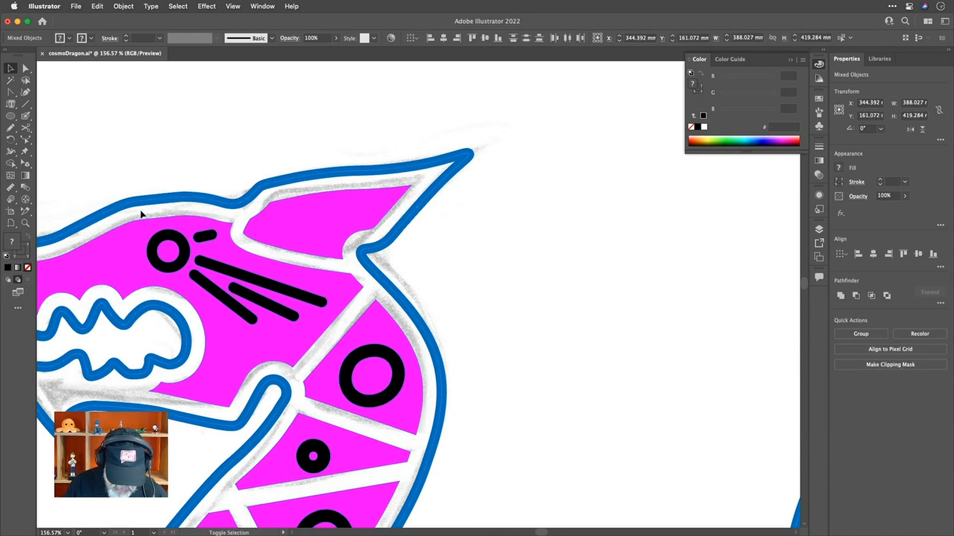
key("shift+m")
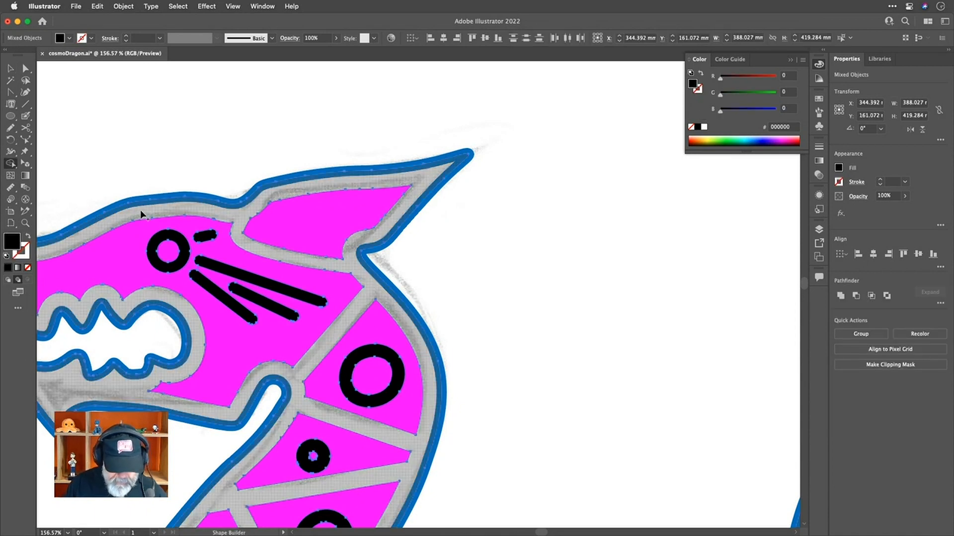
left_click(176, 236, "alt")
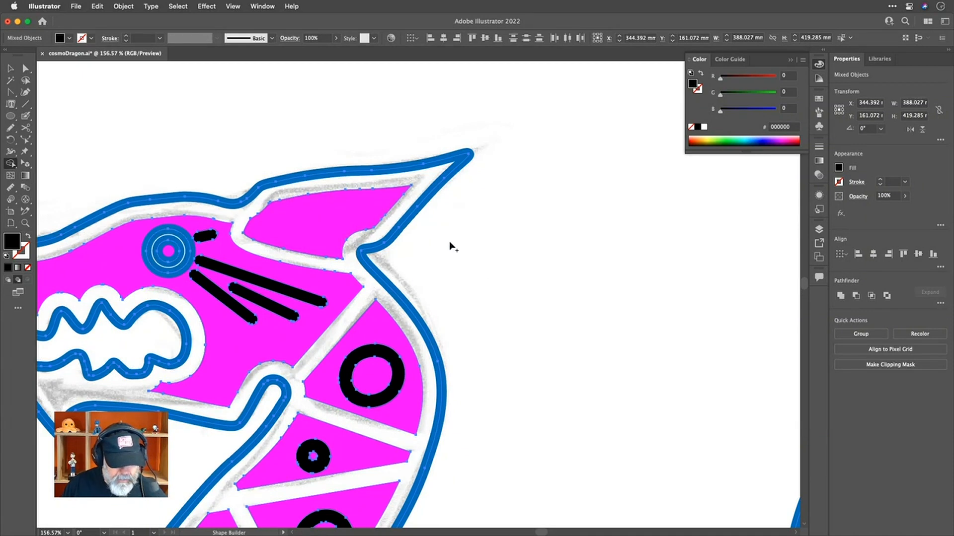
left_click(10, 68)
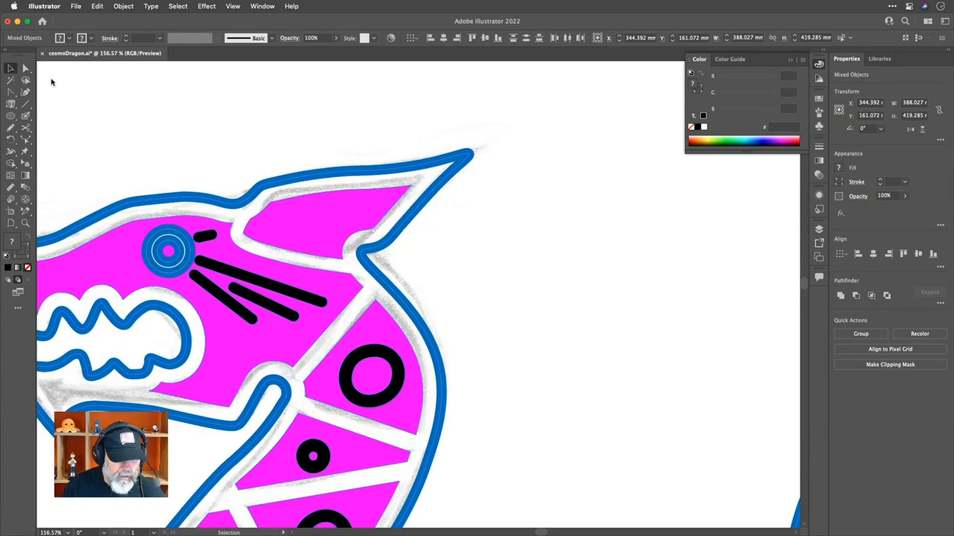
left_click(196, 149)
key("super+z")
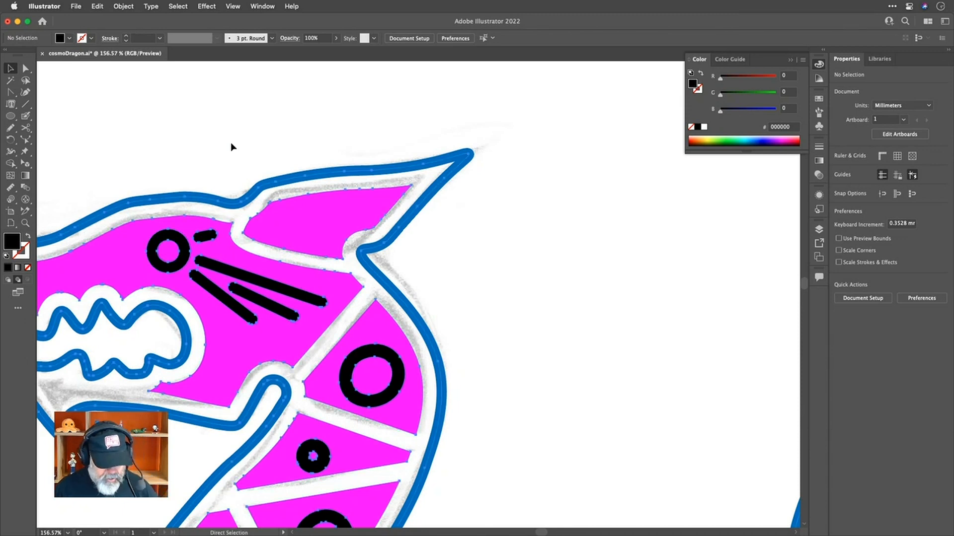
Lock the dragon's blue outer outline to exclude it from the selection of all artwork
key("super+a")
left_click(207, 142)
left_click(205, 199)
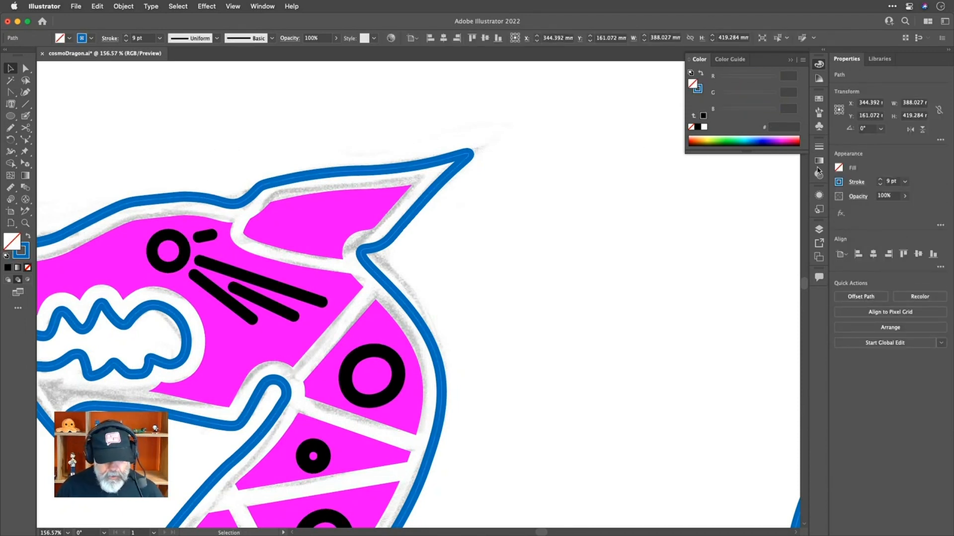
key("super+shift+a")
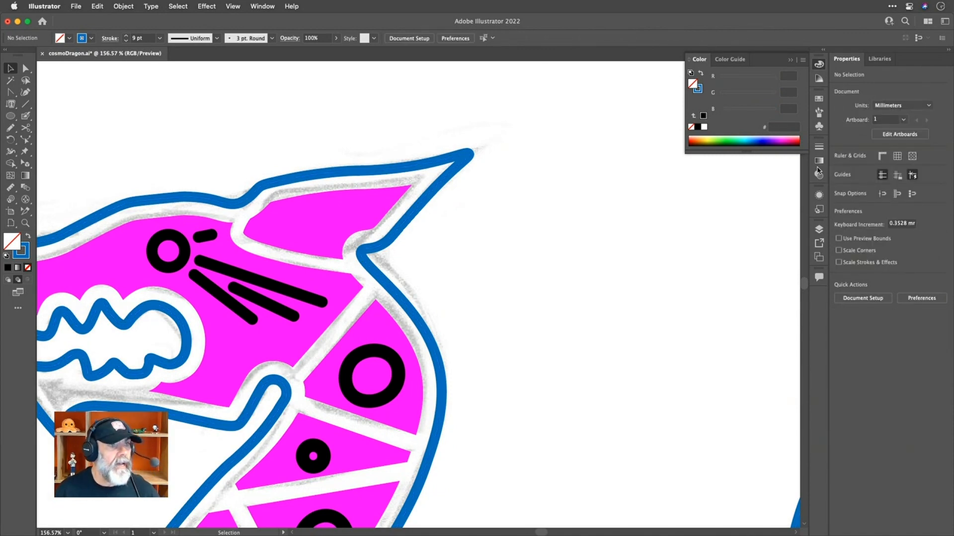
Select all unlocked artwork and cut the eye ring and the short dash beside it out of the head panel with Shape Builder
key("super+0")
left_click(185, 141)
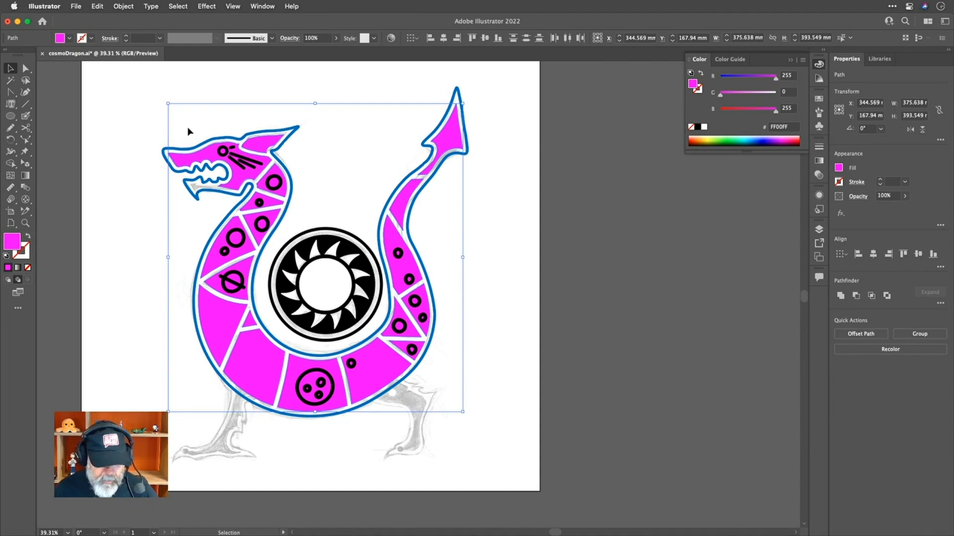
scroll(187, 132, "up", 5)
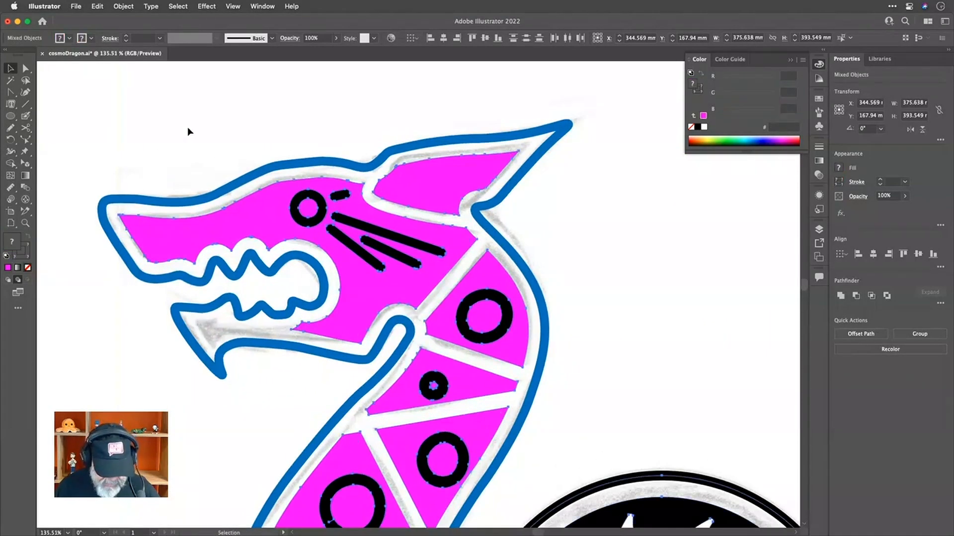
key("super+a")
key("shift+m")
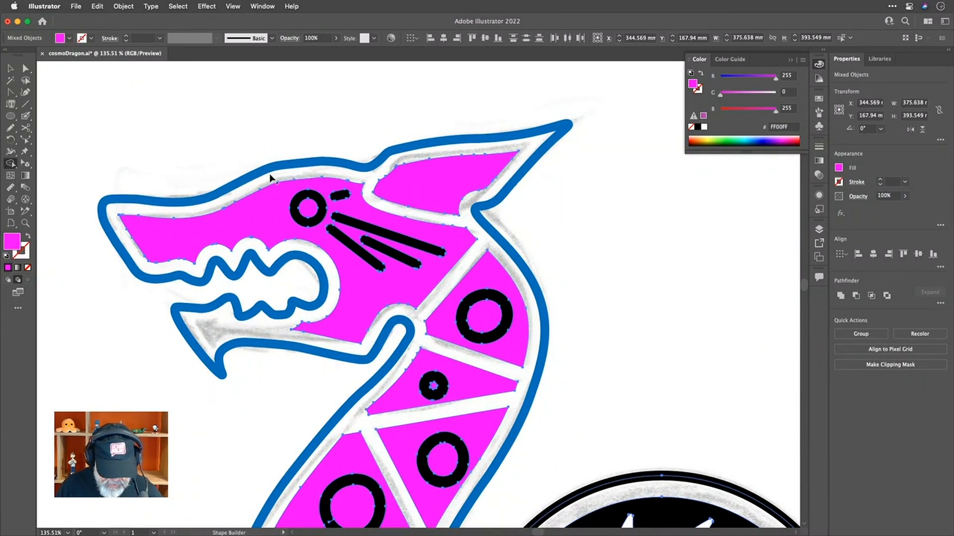
left_click(322, 200, "alt")
left_click(342, 195, "alt")
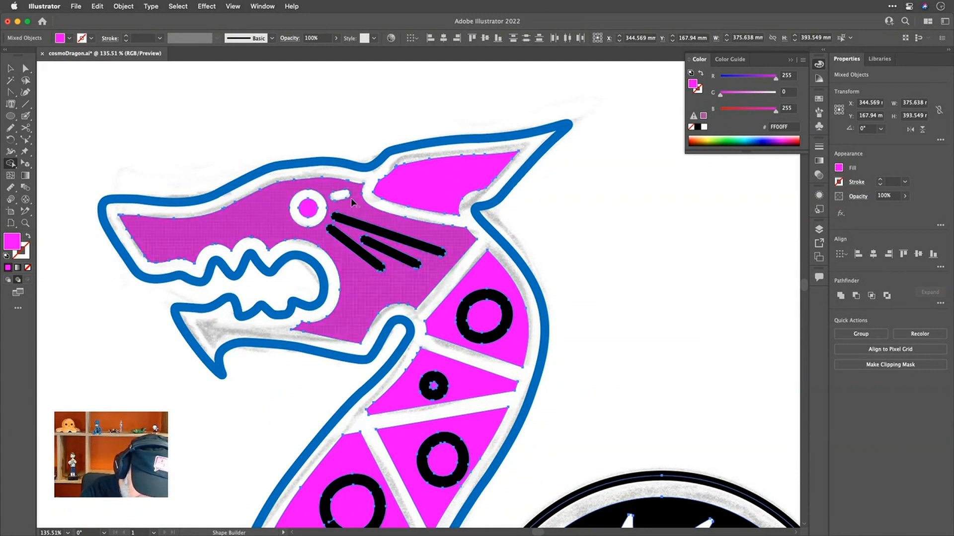
Cut the three diagonal cheek lines behind the eye out of the dragon's head panel with Shape Builder
left_click(367, 228, "alt")
left_click(366, 253, "alt")
left_click(376, 262, "alt")
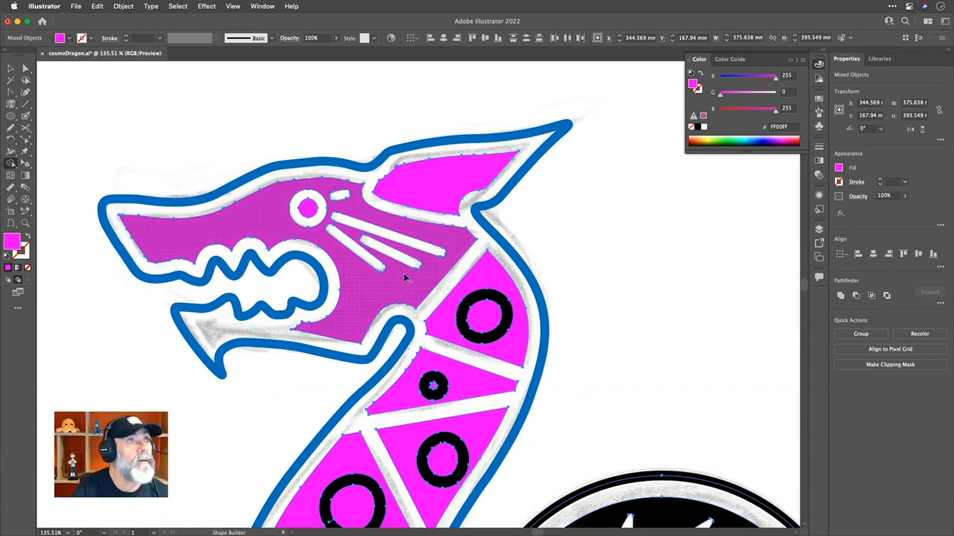
Cut the large and small decorative rings out of the dragon's neck panels with Shape Builder
left_click(499, 304, "alt")
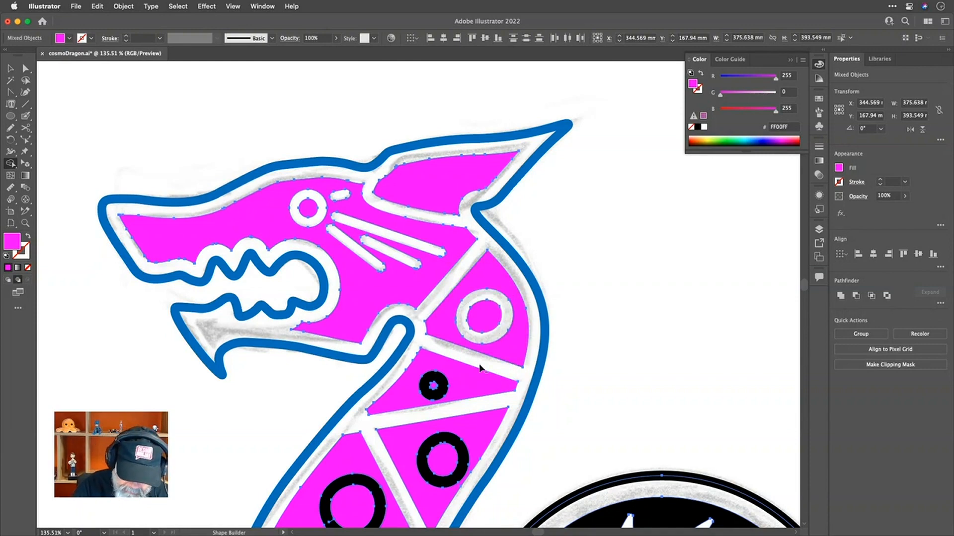
left_click(444, 388, "alt")
left_click(462, 453, "alt")
left_click(375, 496, "alt")
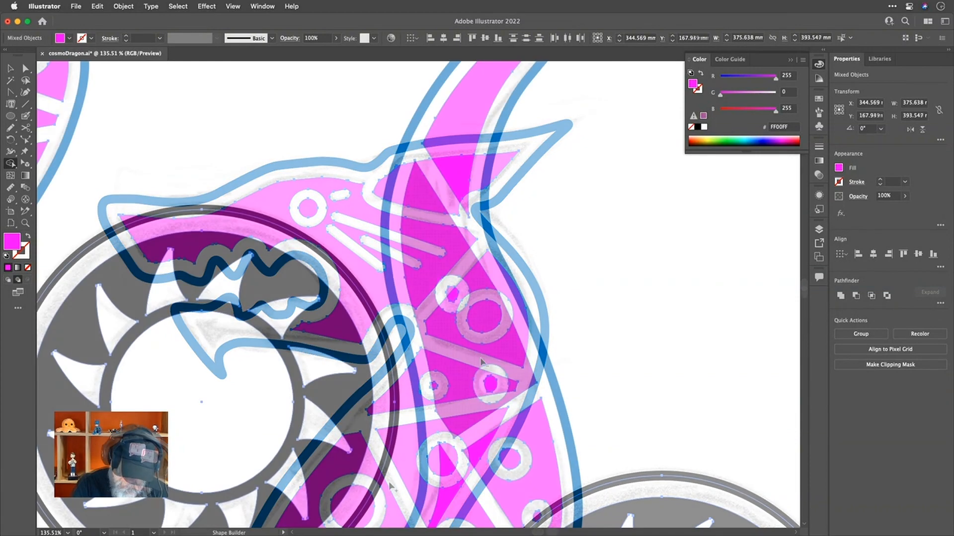
Remove the ring centres in the tail and rear body panels with Shape Builder, leaving open round holes
left_click(454, 297, "alt")
left_click(516, 462, "alt")
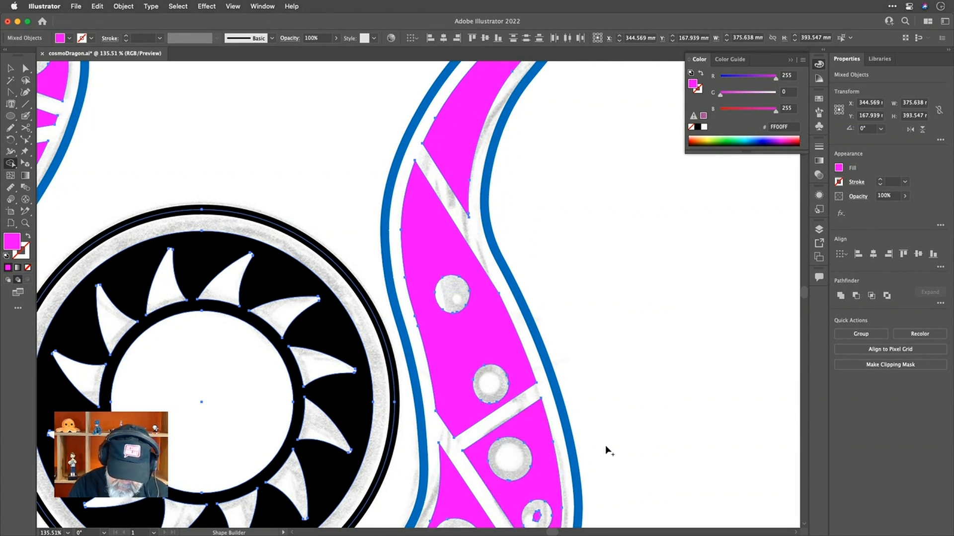
left_click_drag(607, 449, 574, 179)
left_click(504, 254, "alt")
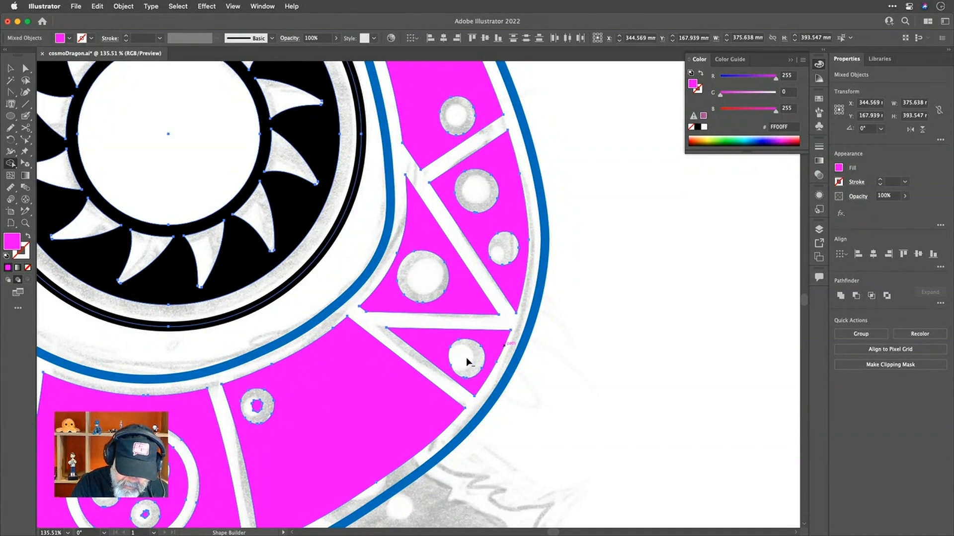
left_click(469, 362, "alt")
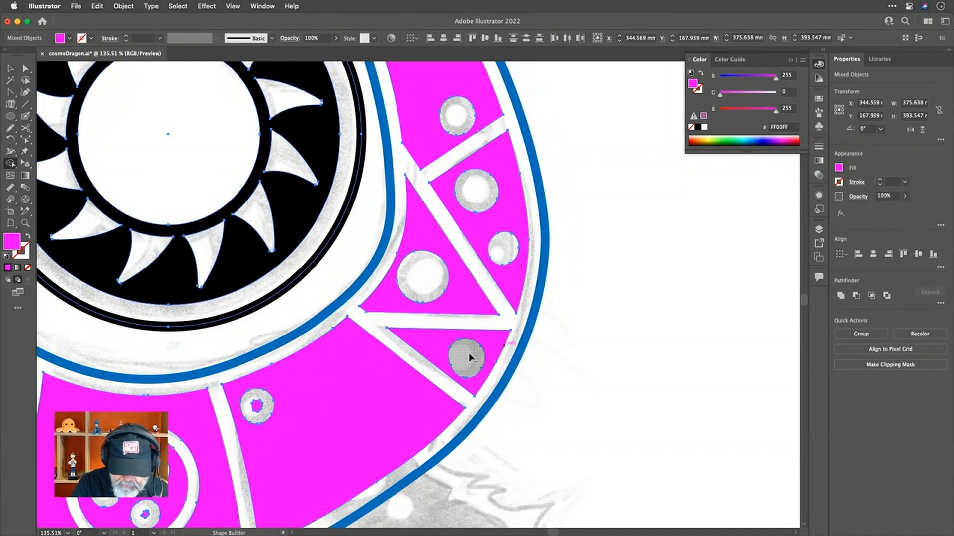
left_click(257, 406, "alt")
Remove the centres of the three small rings inside the large circle on the belly panel with Shape Builder
mouse_move(340, 428)
left_mouse_down()
mouse_move(445, 320)
mouse_move(539, 266)
left_mouse_up()
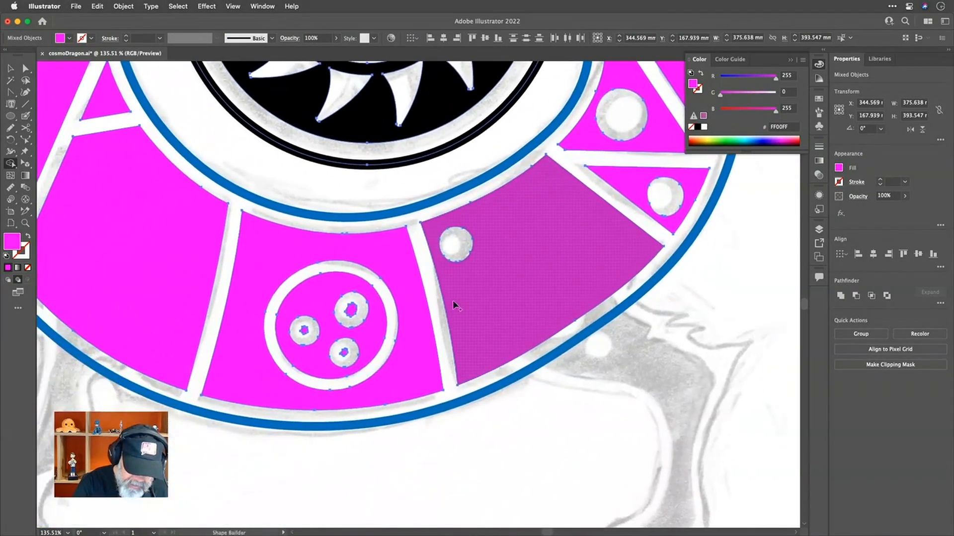
left_click(352, 312, "alt")
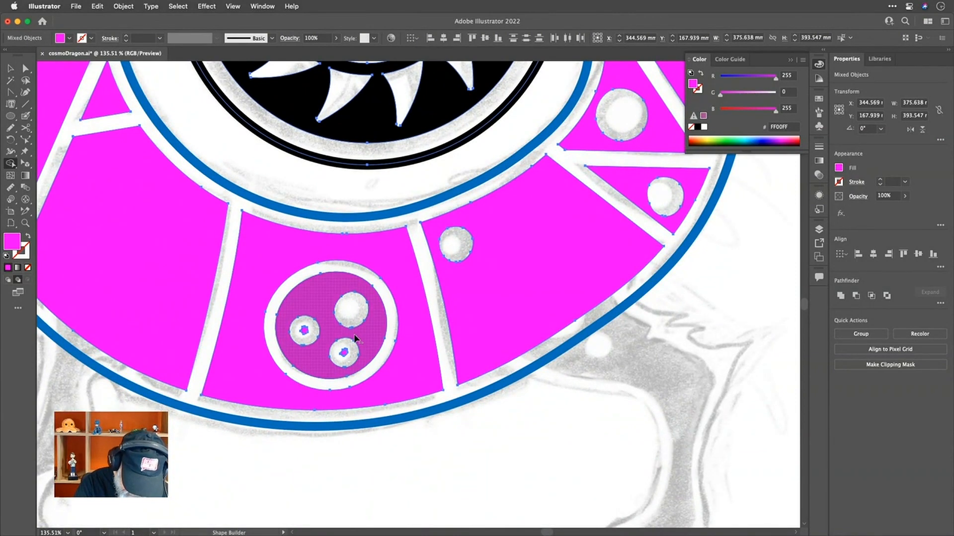
left_click(347, 351, "alt")
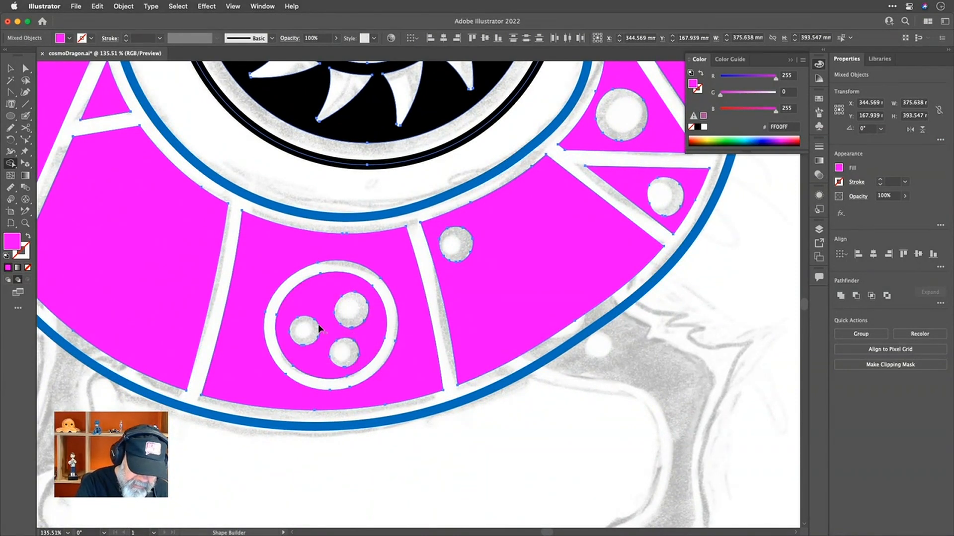
Cut the crossed ring out of the chest panel and remove the ring centres in the neck panels with Shape Builder
left_click_drag(323, 308, 657, 458)
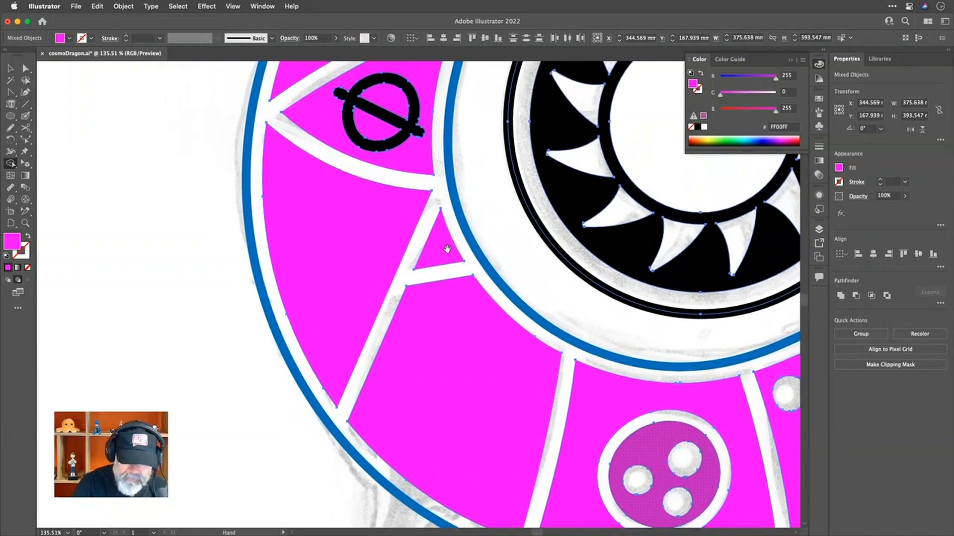
left_click_drag(446, 249, 449, 445)
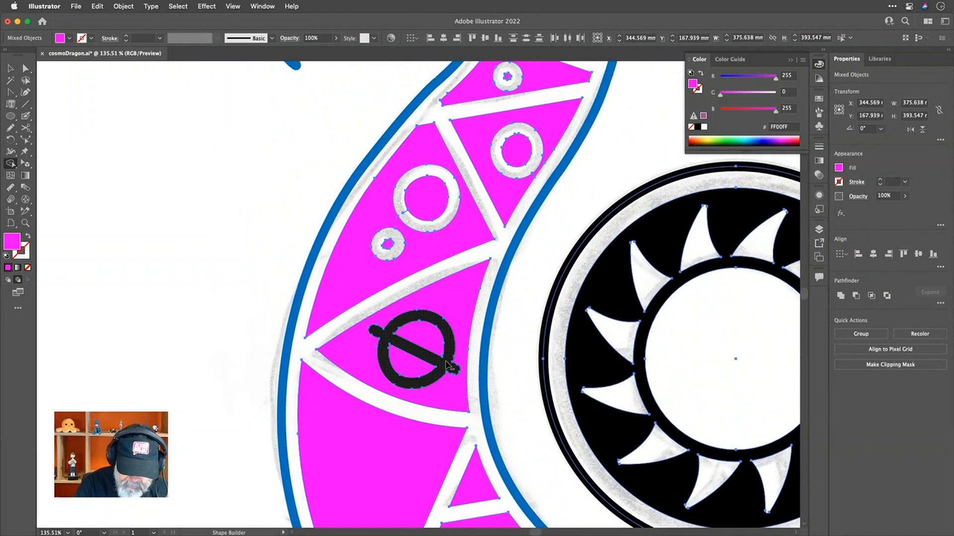
left_click(389, 244, "alt")
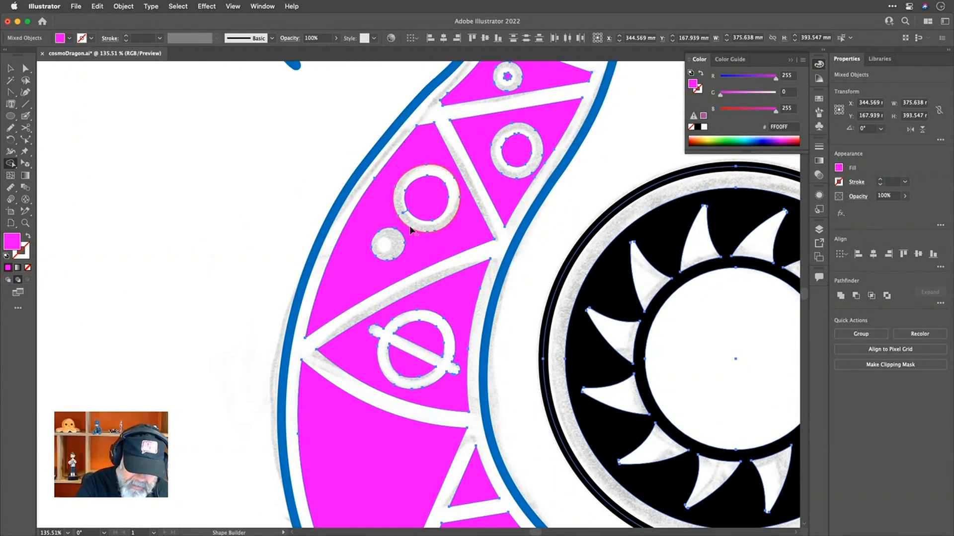
left_click(517, 150, "alt")
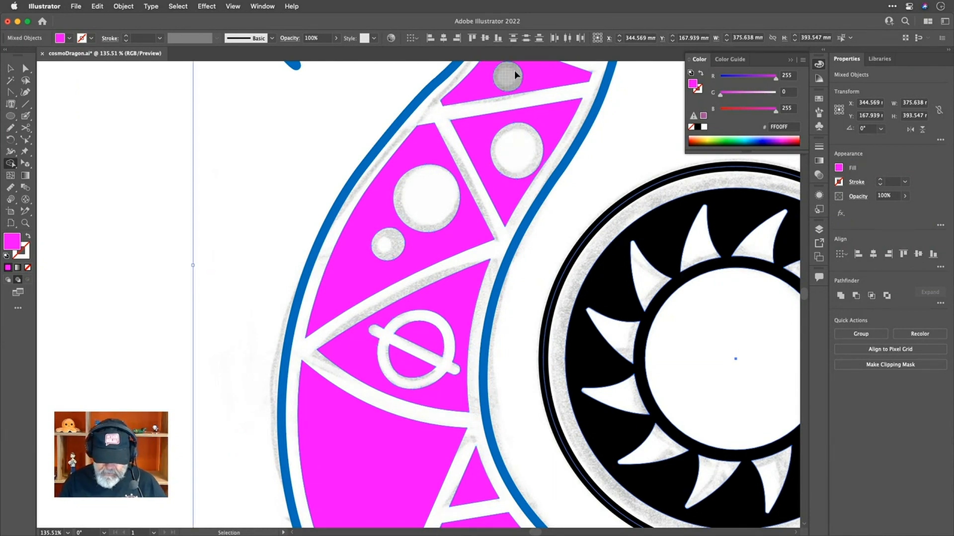
Select all objects similar to the magenta head panel, set their fill to black and save the document
key("super+0")
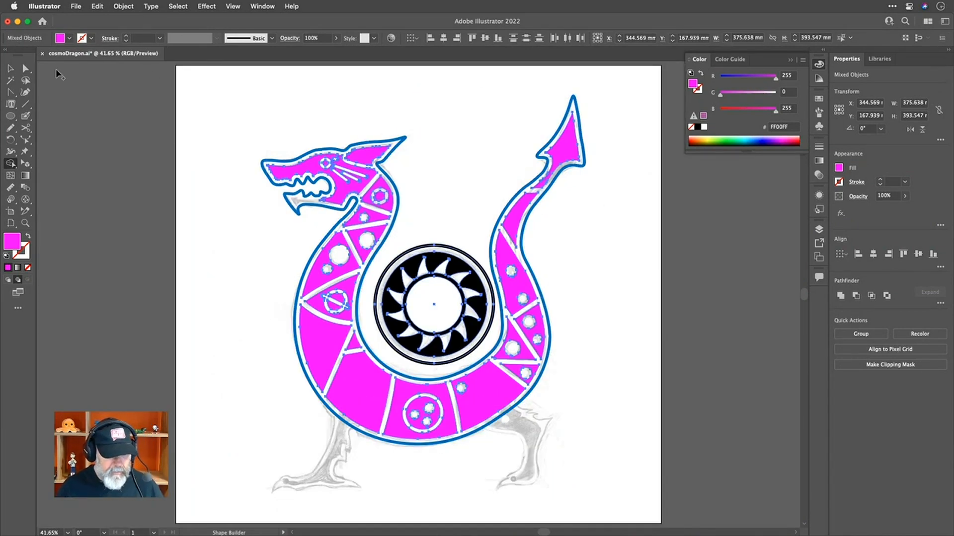
left_click(11, 69)
left_click(210, 116)
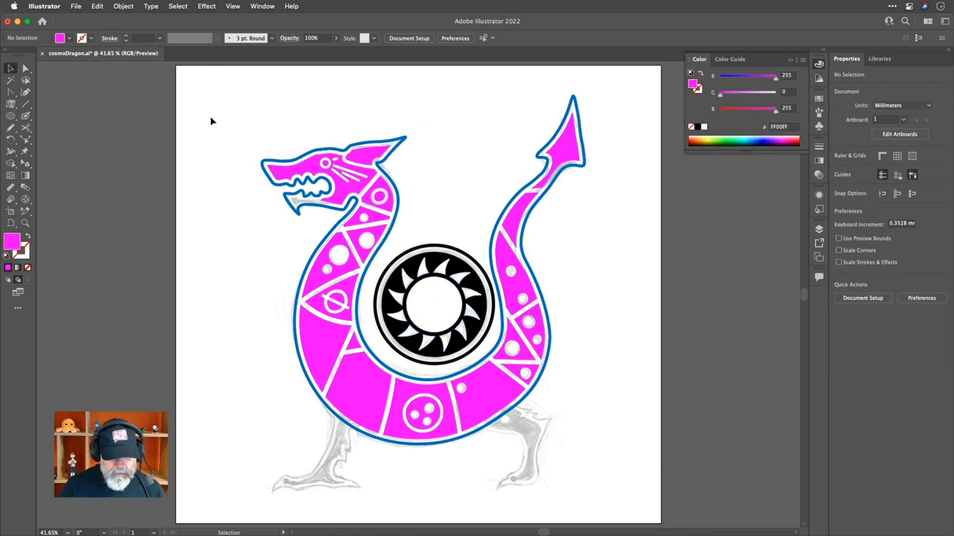
left_click(299, 174)
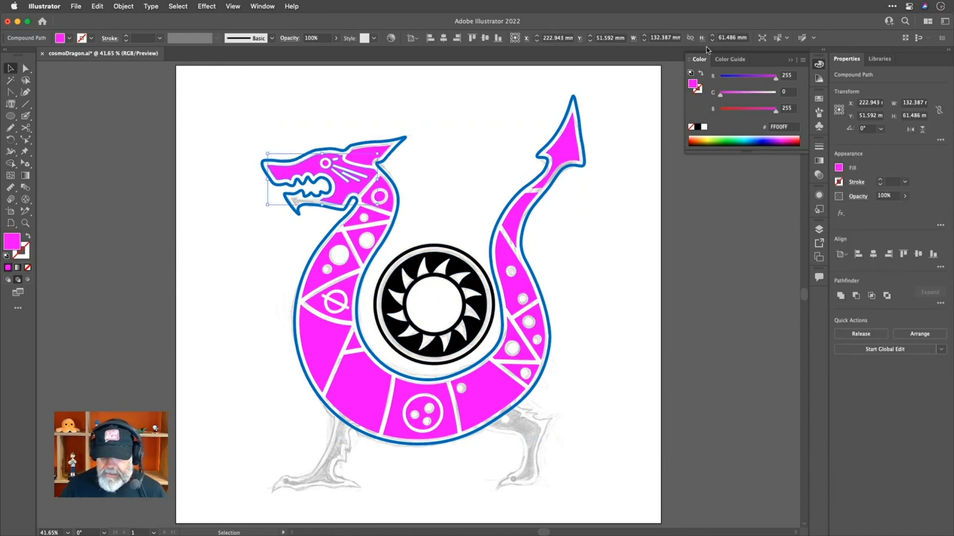
left_click(778, 38)
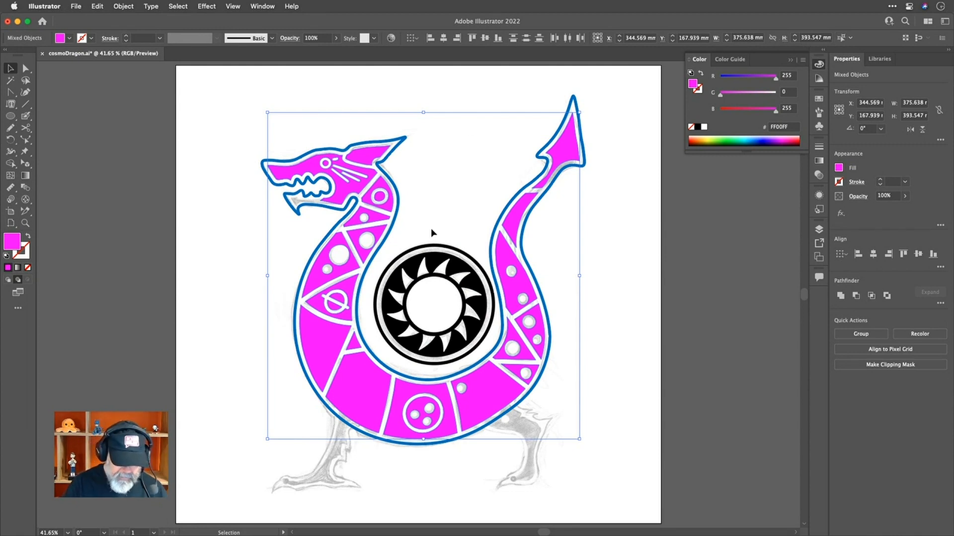
left_click(69, 38)
left_click(28, 56)
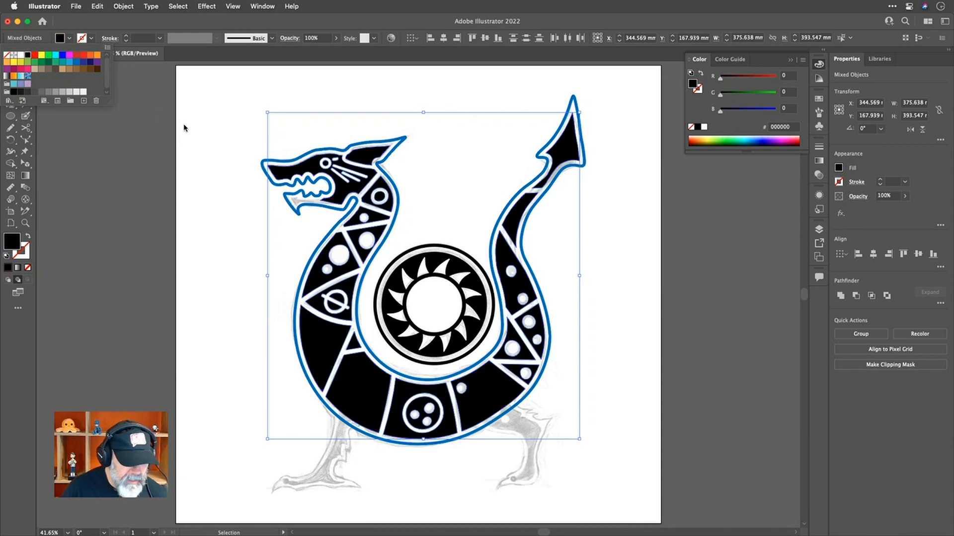
left_click(184, 128)
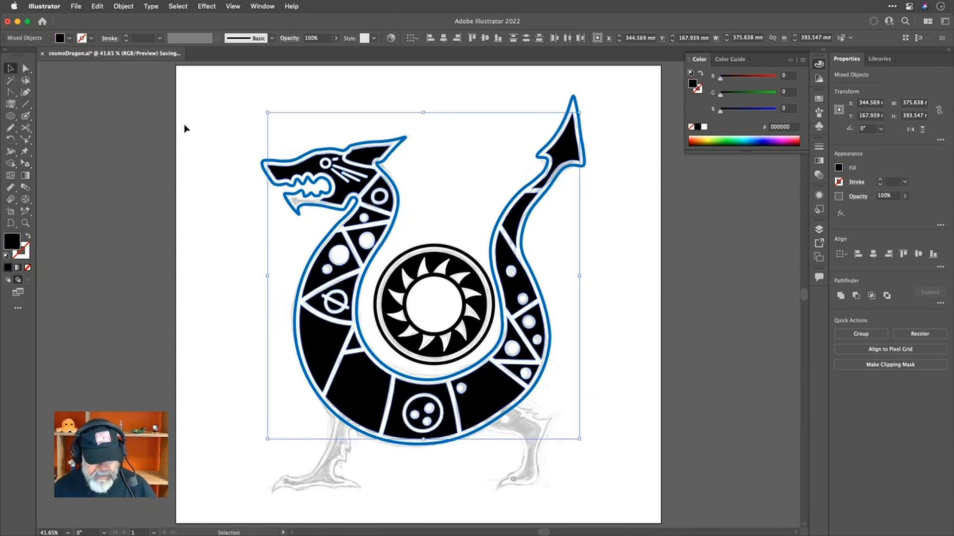
key("super+s")
left_click(208, 159)
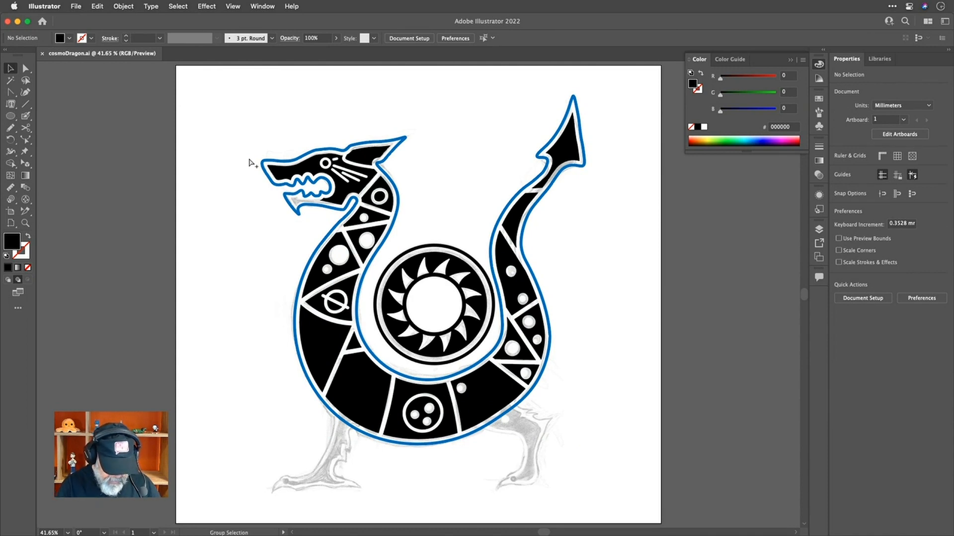
Unlock the dragon's outer outline, set its stroke colour to black and deselect it
key("alt+super+2")
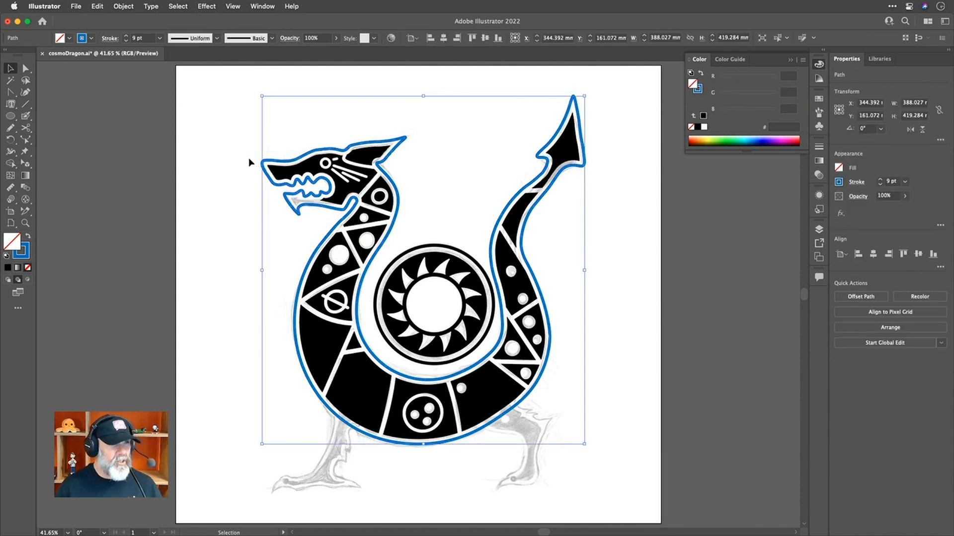
left_click(92, 38)
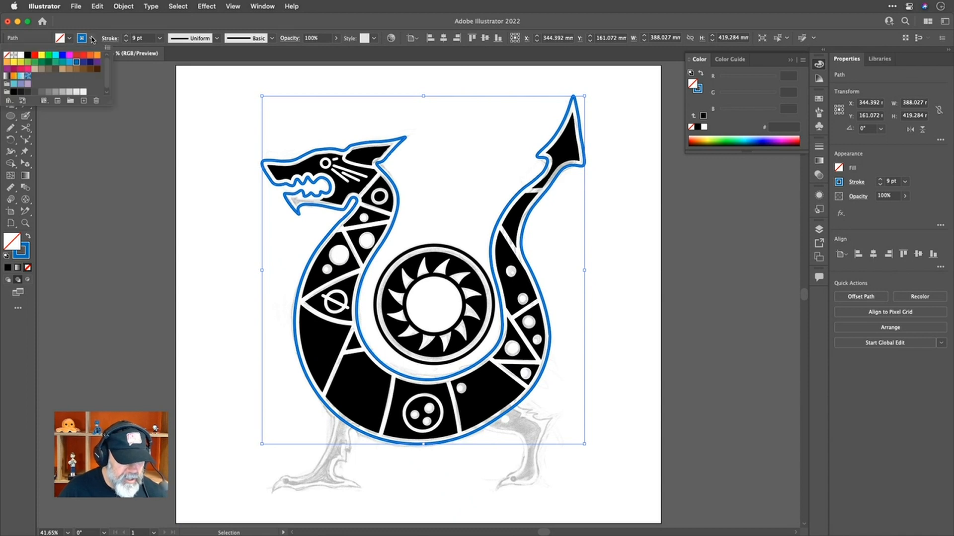
left_click(27, 55)
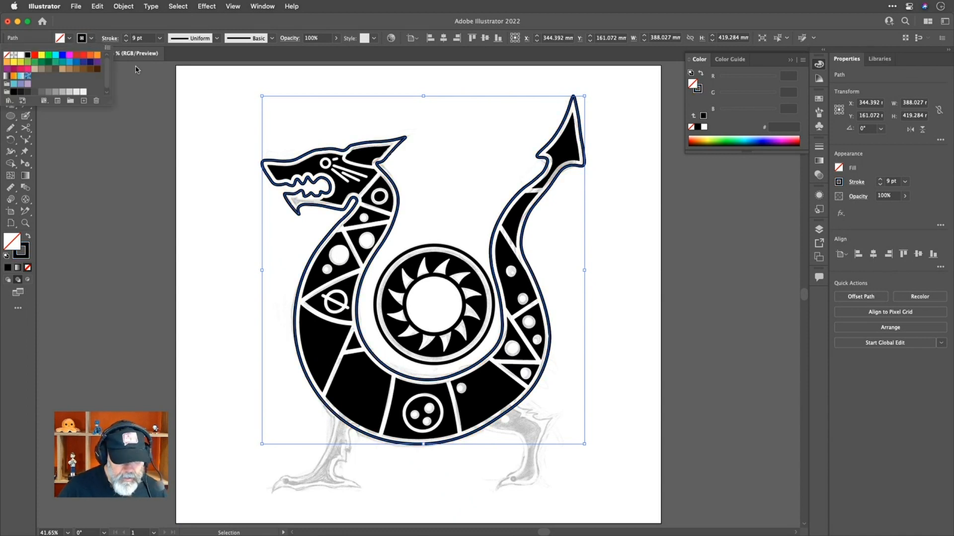
left_click(209, 91)
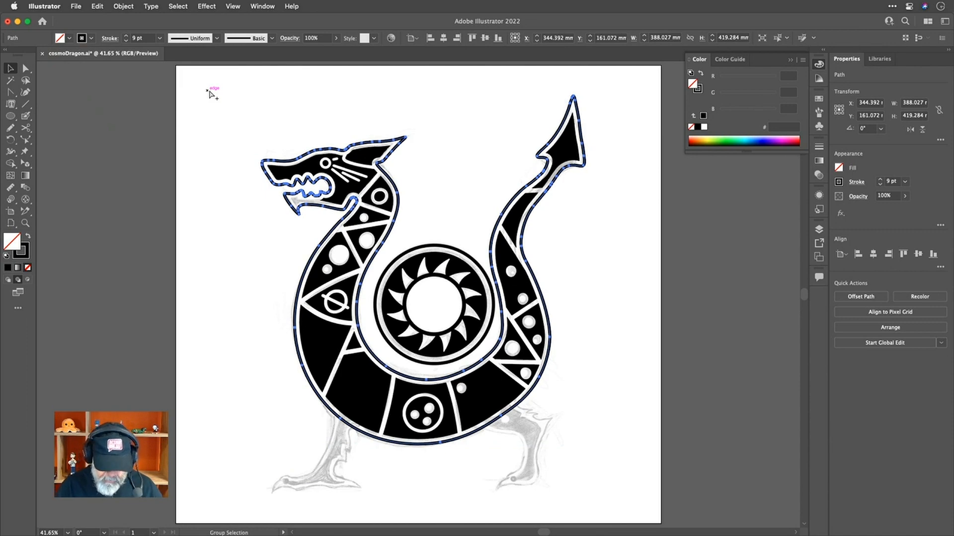
key("super+alt+o")
left_click(209, 131)
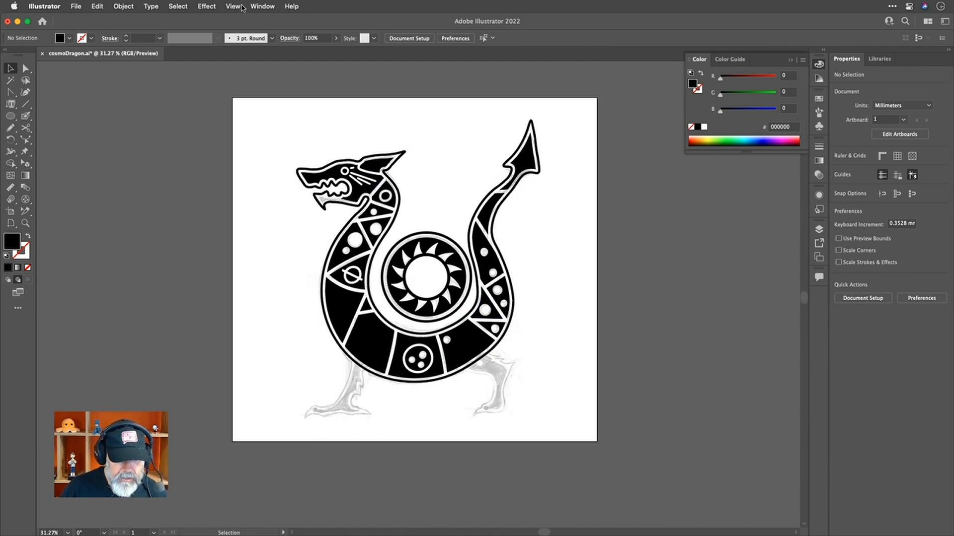
Create a new layer named Limbs and place it above the Draw layer
left_click(819, 230)
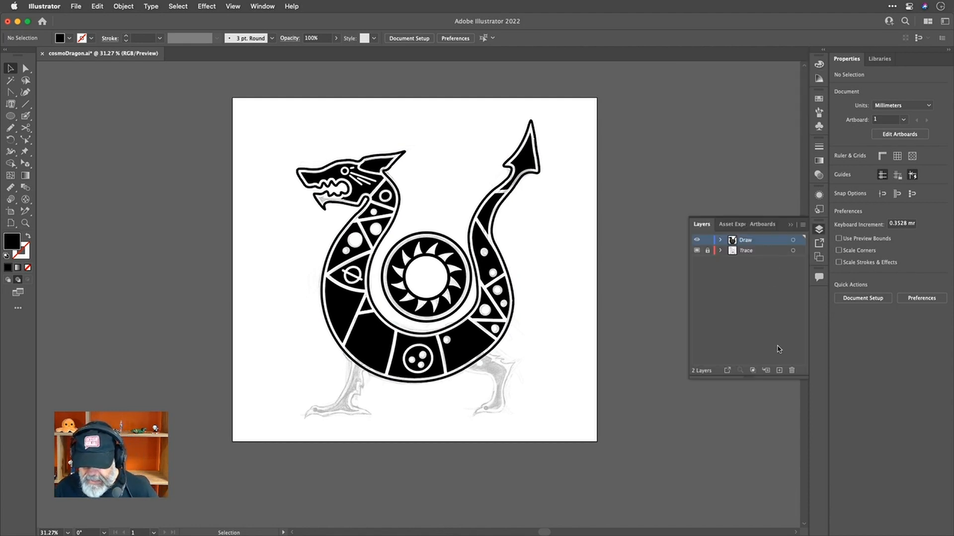
left_click(778, 371)
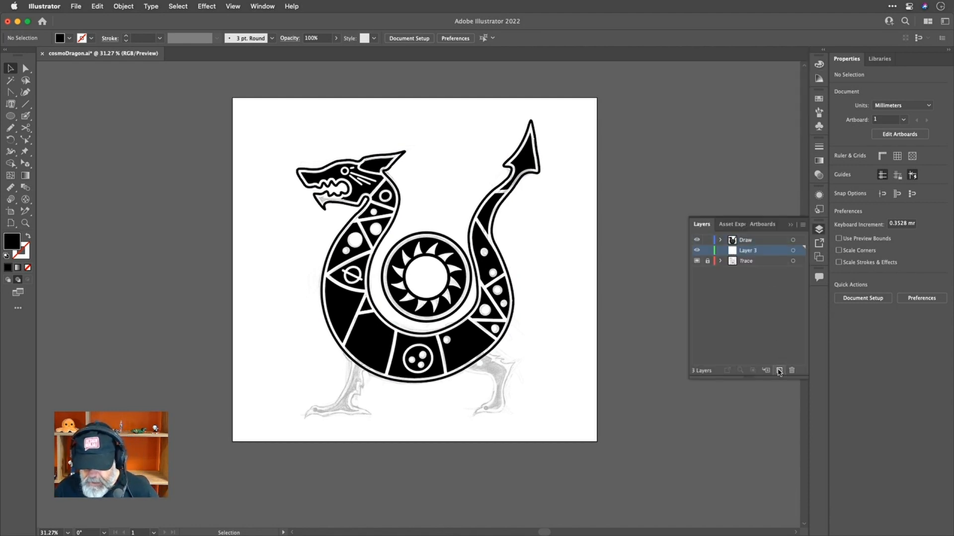
double_click(749, 251)
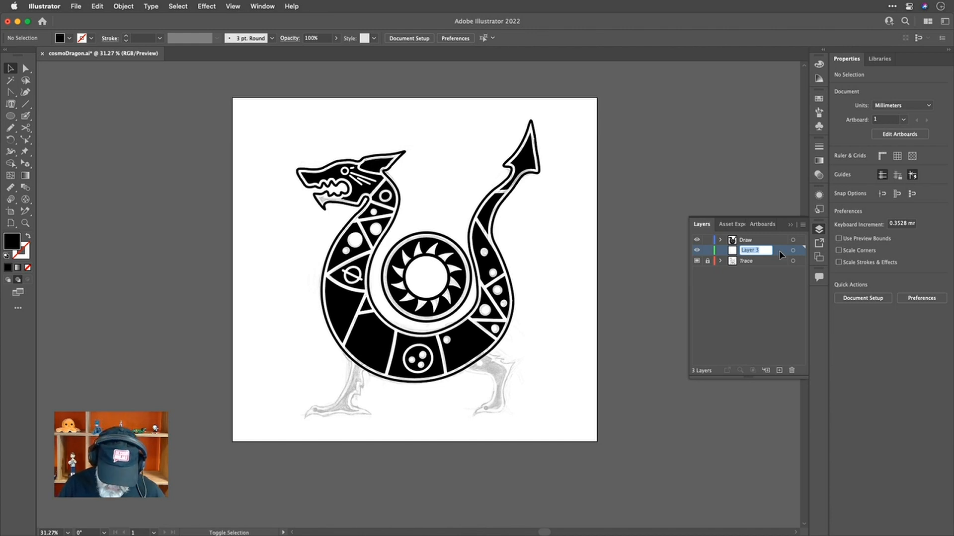
type("Limbs")
key("Return")
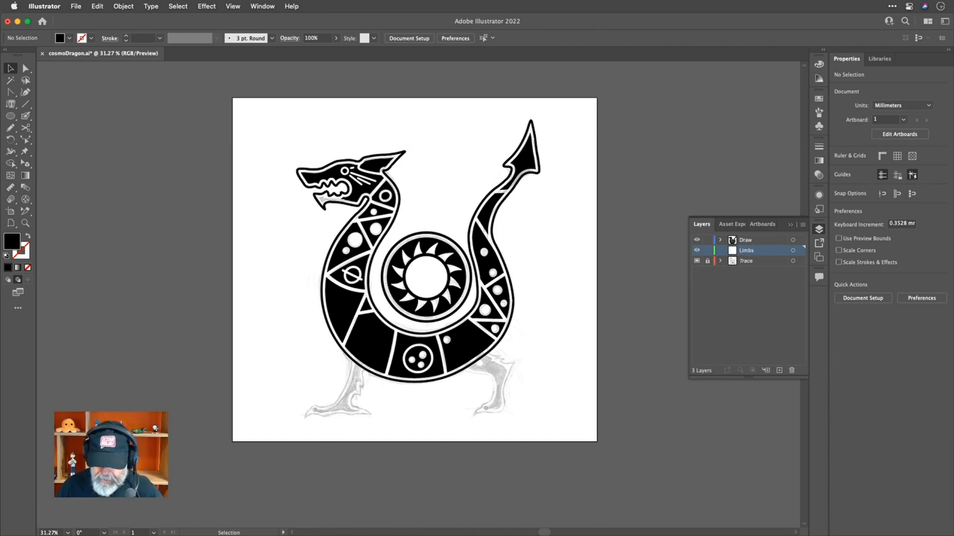
left_click_drag(794, 251, 769, 240)
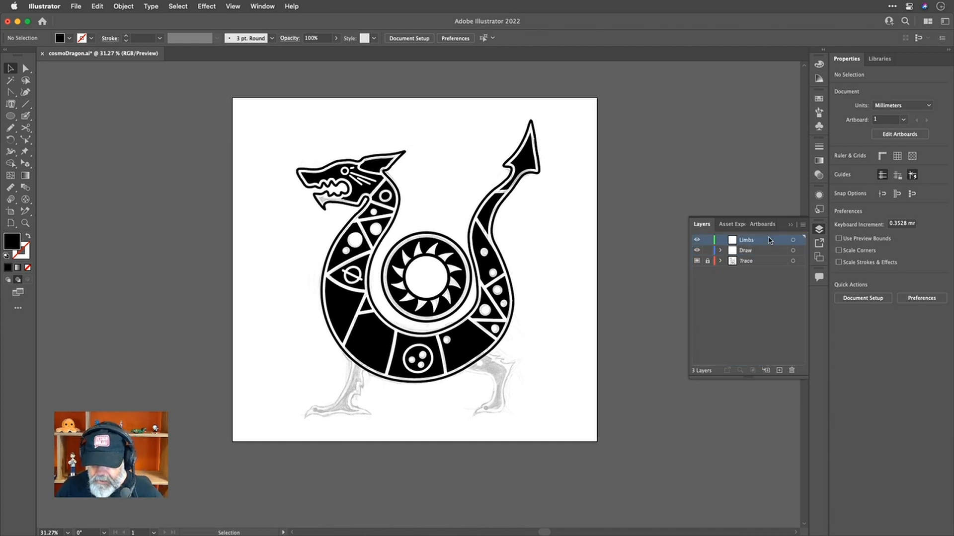
Target the whole Draw layer and set its opacity to 29%
left_click(793, 251)
left_click(793, 252)
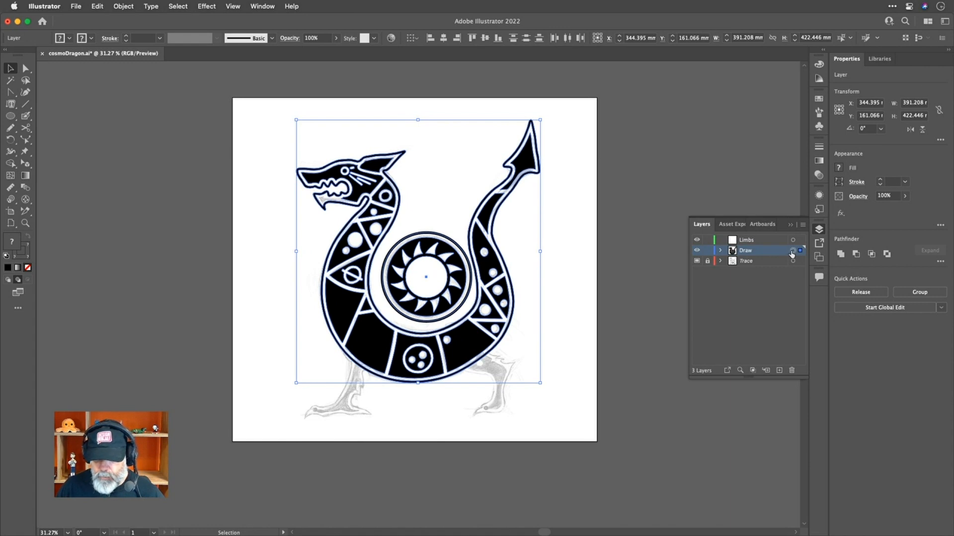
left_click(336, 40)
left_click_drag(316, 52, 308, 55)
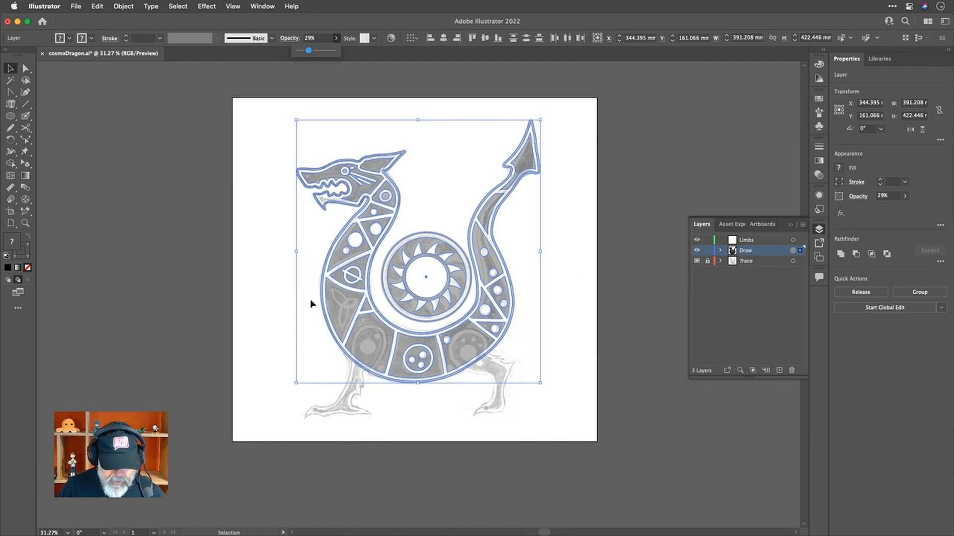
scroll(331, 311, "up", 2)
scroll(330, 310, "up", 3)
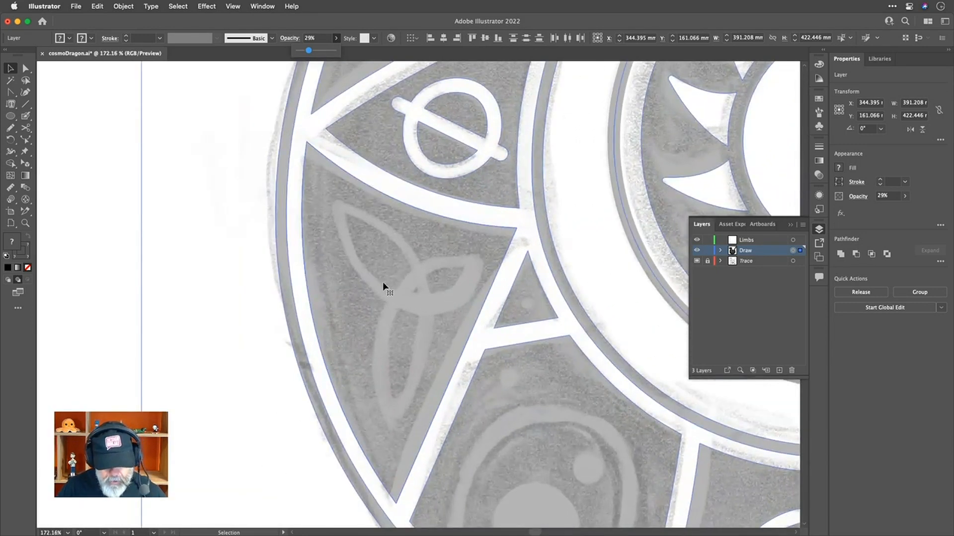
scroll(385, 302, "down", 3)
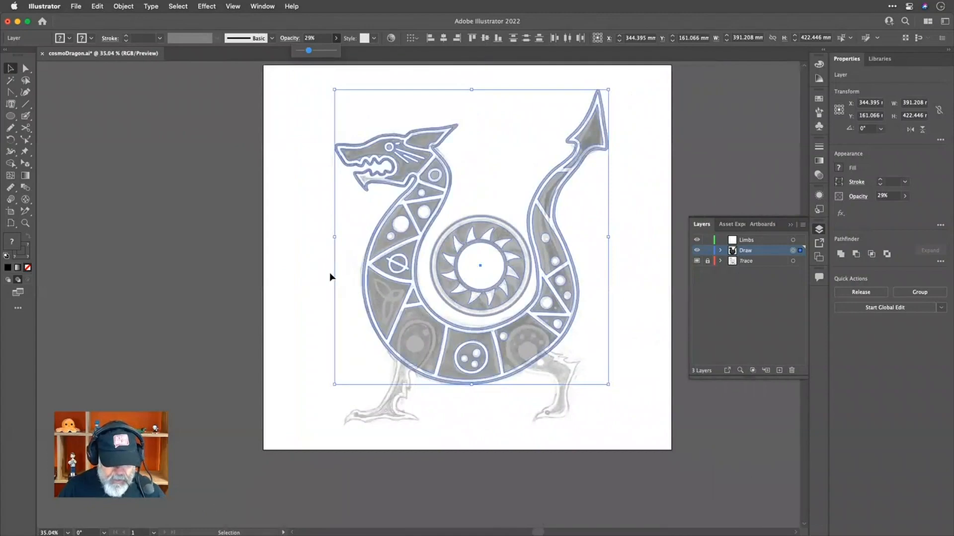
scroll(402, 315, "up", 5)
scroll(402, 314, "down", 4)
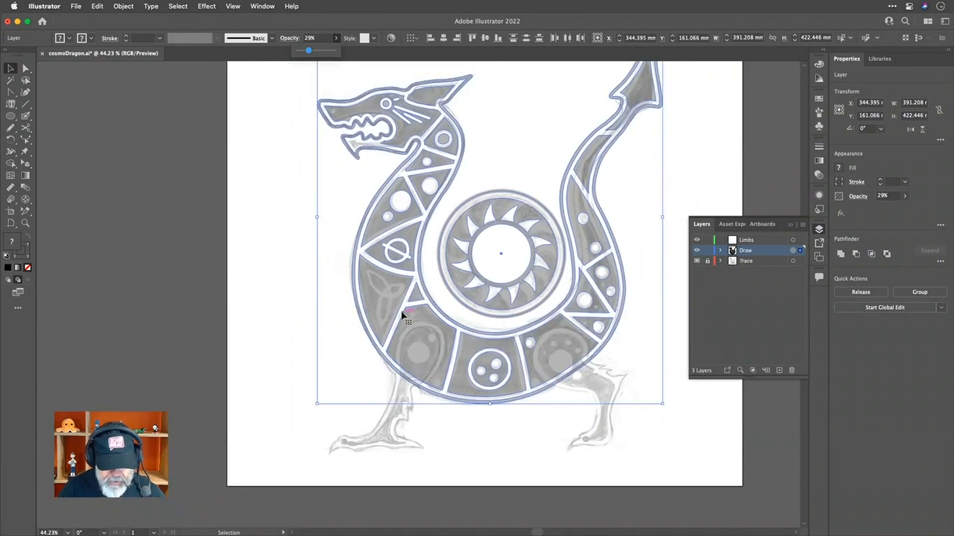
Deselect the artwork and trace the interlaced three-lobed knot on the body with the Pencil tool, about 40 by 62 mm
left_click(196, 248)
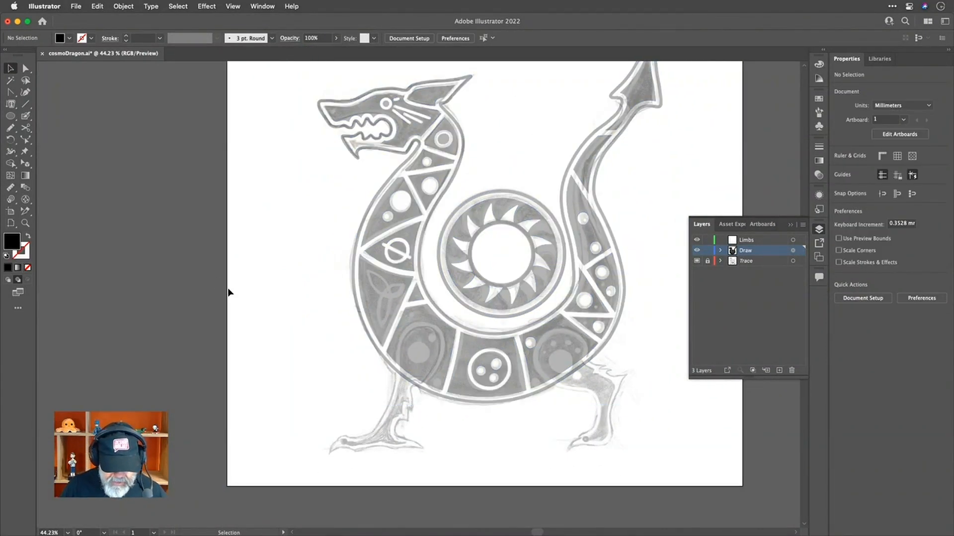
key("n")
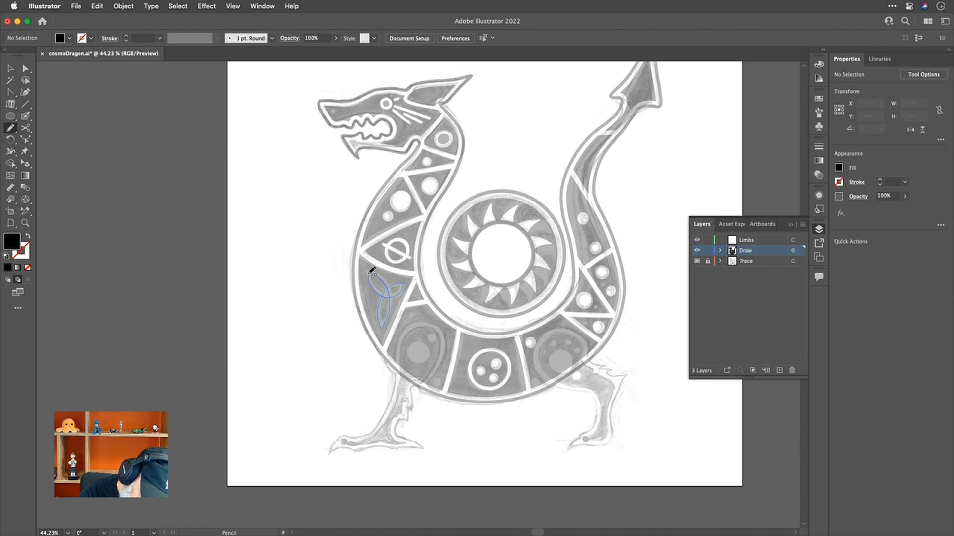
left_click_drag(372, 269, 373, 271)
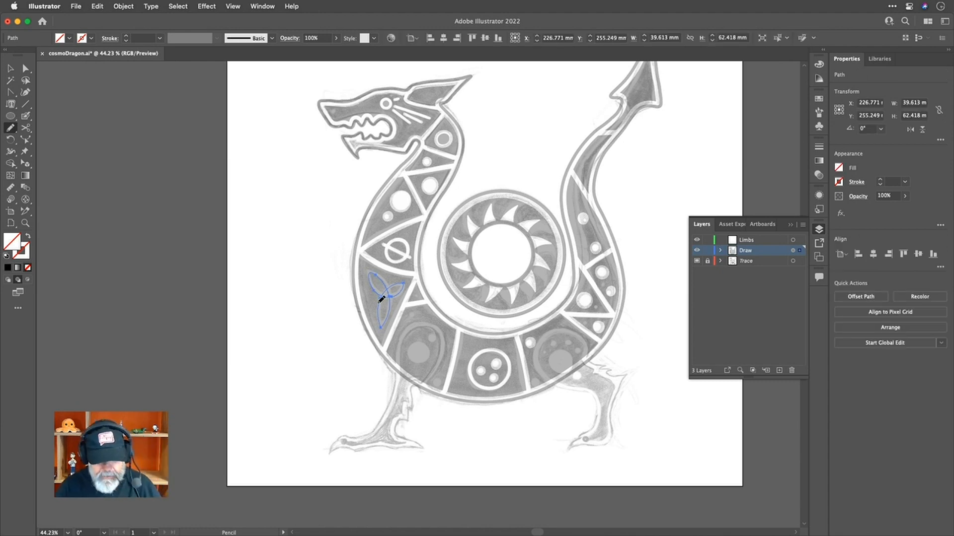
Give the traced knot a black 13 pt stroke and move it from the Draw layer to the Limbs layer
scroll(392, 274, "up", 5)
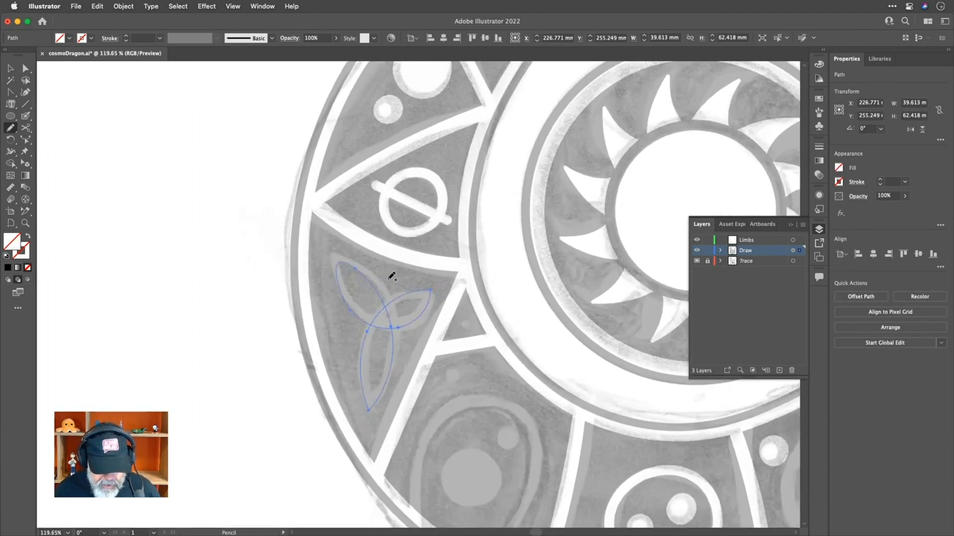
scroll(392, 274, "up", 2)
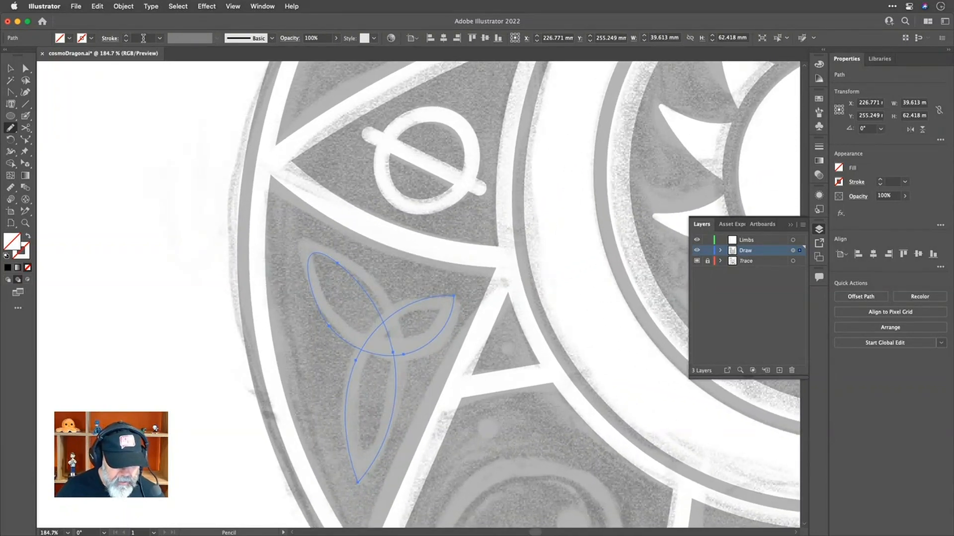
scroll(143, 39, "up", 4)
scroll(144, 38, "up", 6)
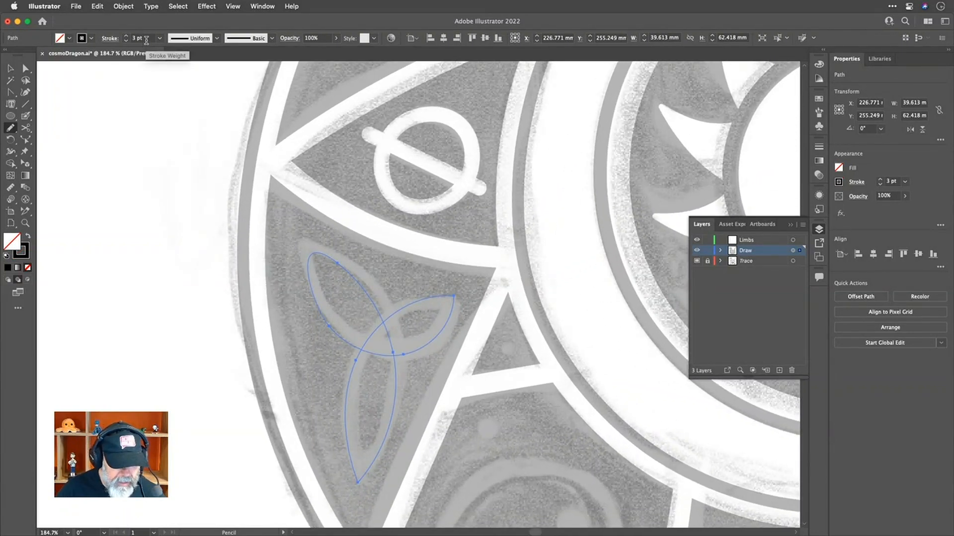
scroll(144, 38, "up", 4)
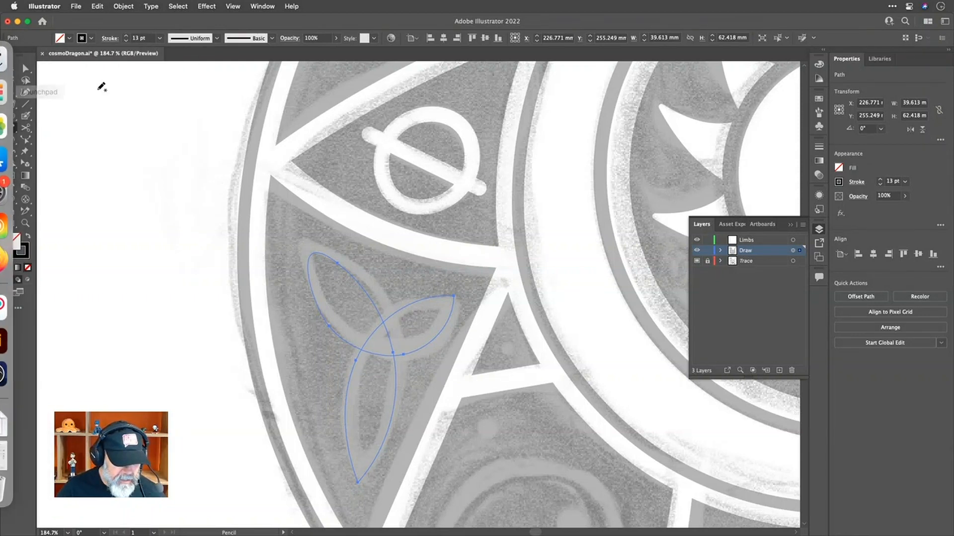
key("v")
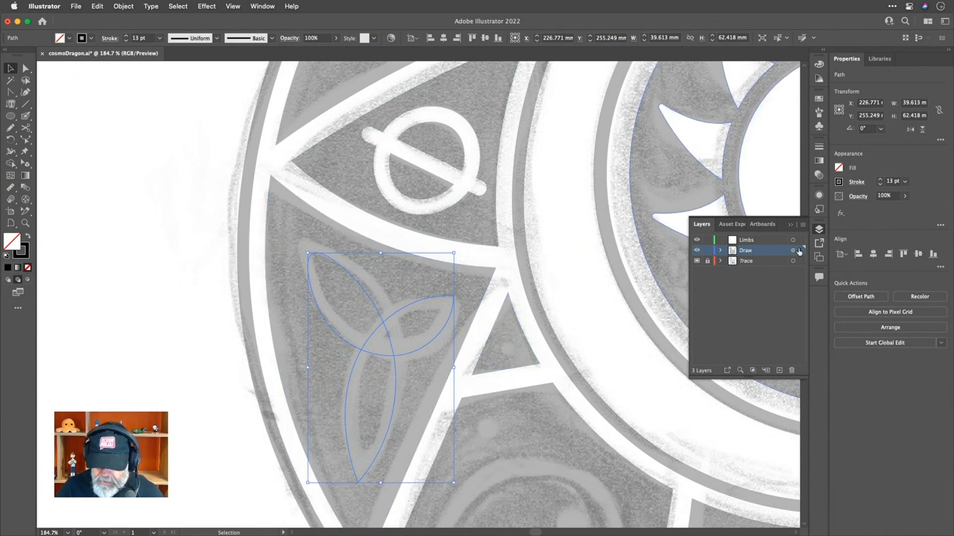
left_click_drag(802, 242, 801, 242)
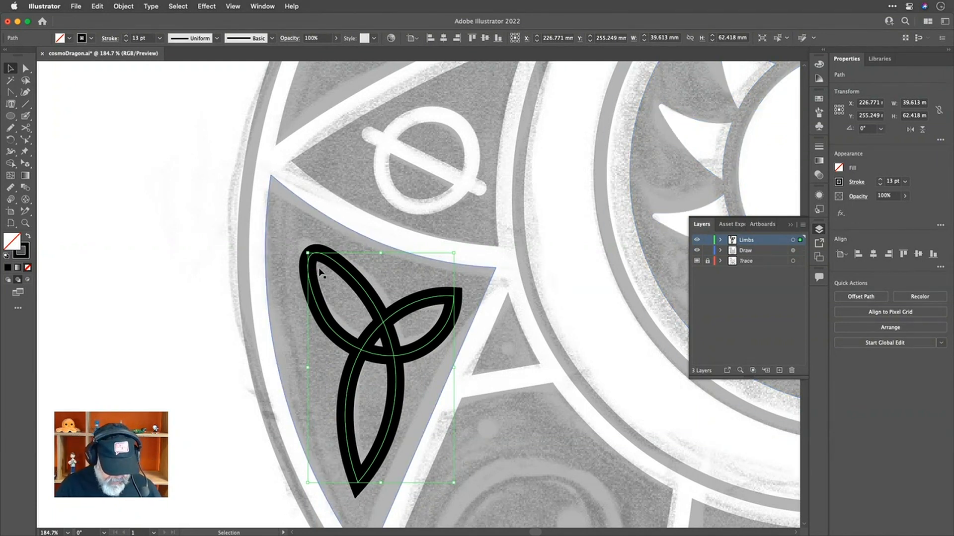
Shift the anchor point on the knot's upper-left lobe outward and add an anchor point at the lobe's tip
key("a")
left_click_drag(333, 264, 329, 260)
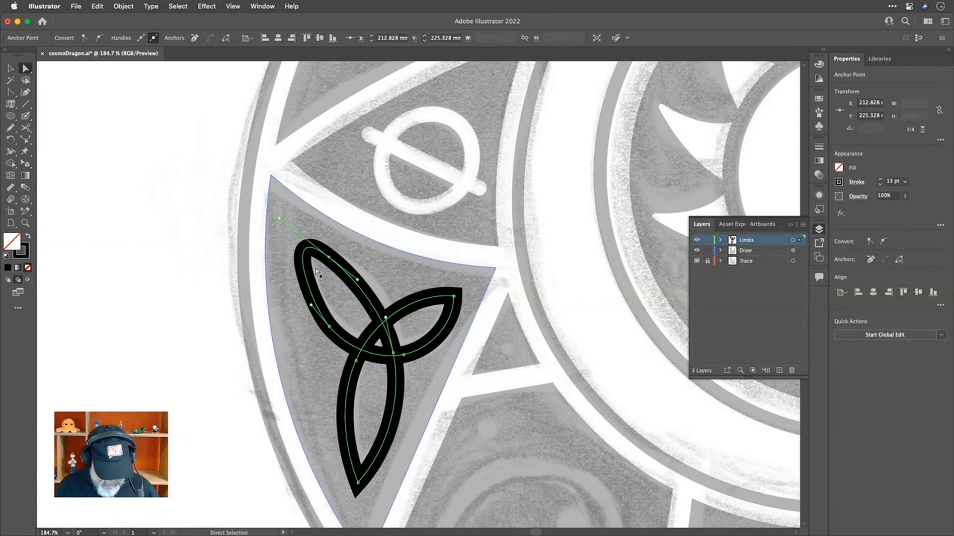
key("p")
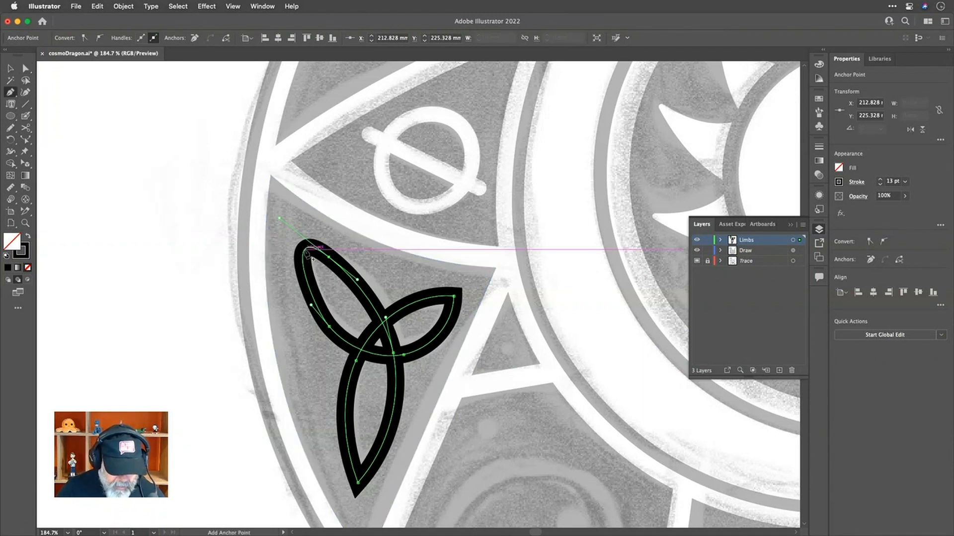
left_click(305, 249)
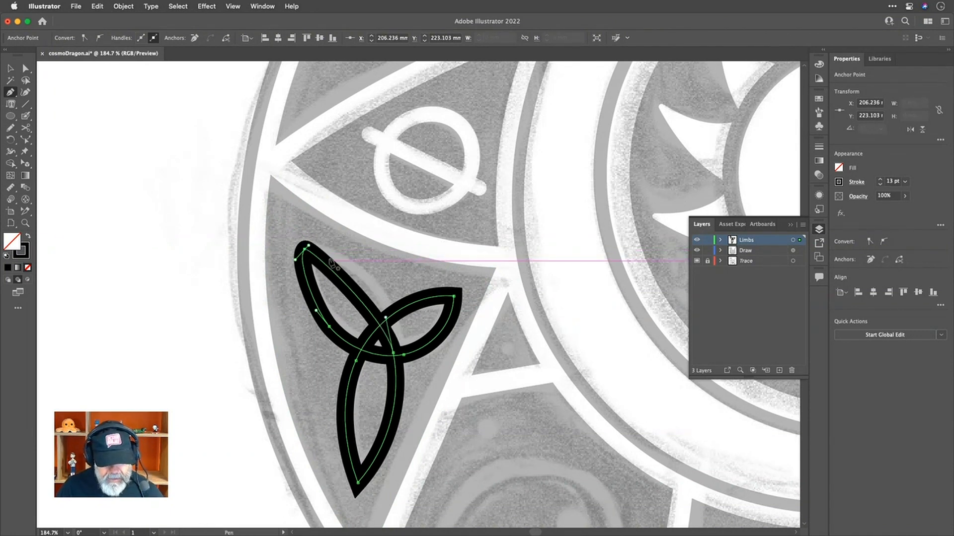
Curve the upper-left lobe's outer segment outward and round out the right side of the lower lobe with the Anchor Point tool
key("shift+c")
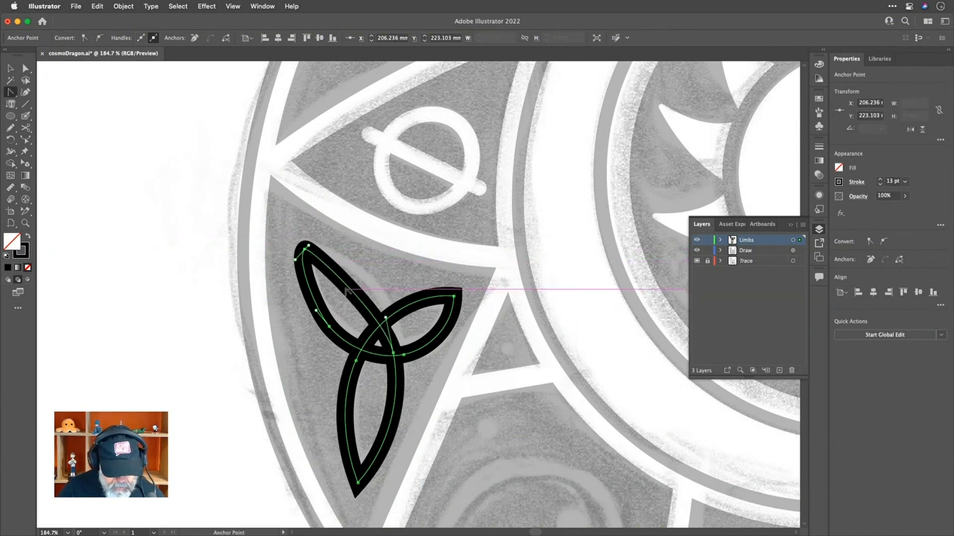
left_click_drag(354, 290, 365, 287)
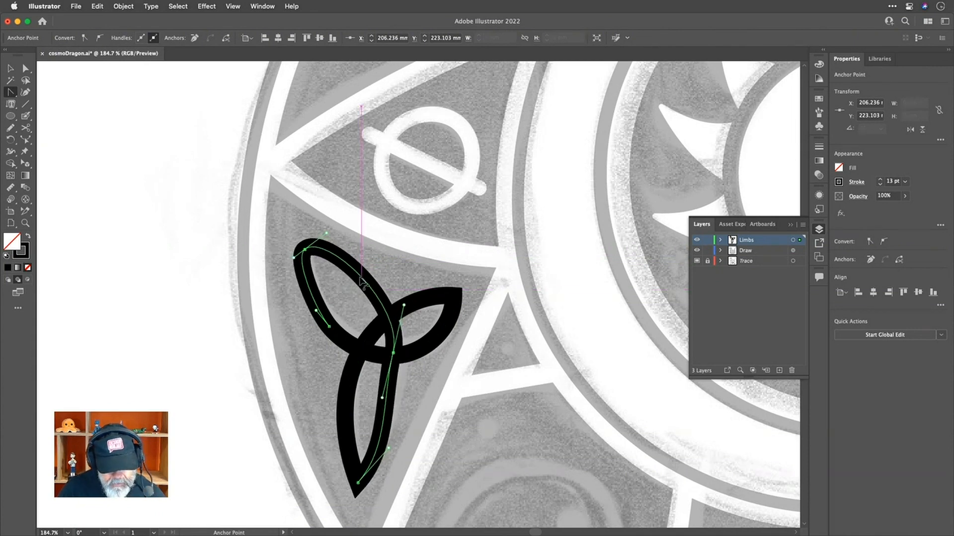
left_click_drag(388, 425, 393, 421)
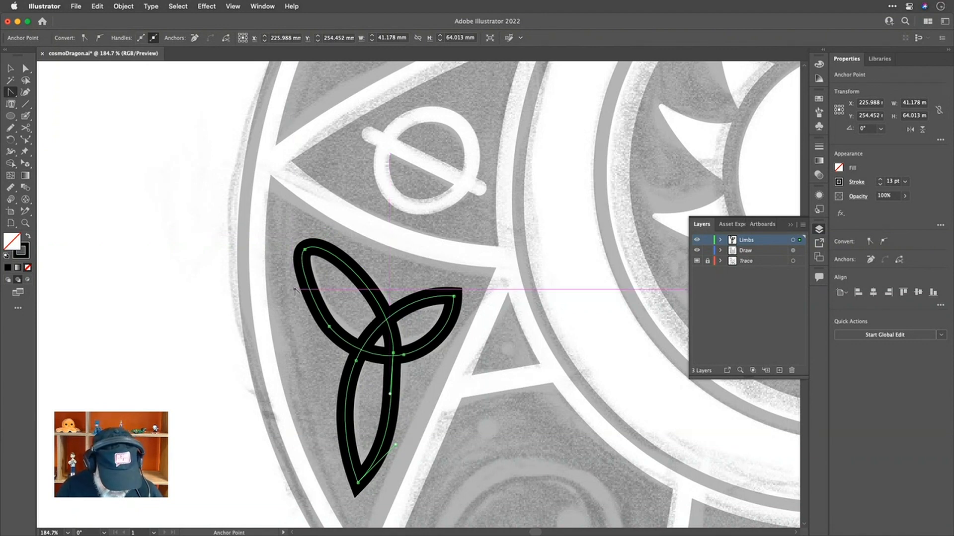
Adjust both direction handles at the upper-left lobe's tip to form a sharp point
key("a")
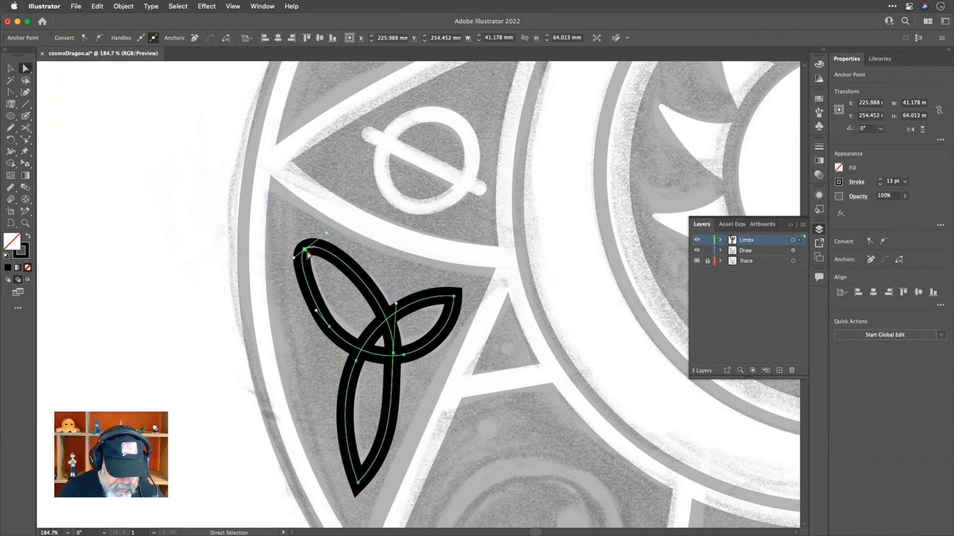
left_click(298, 254)
left_click_drag(296, 258, 302, 268)
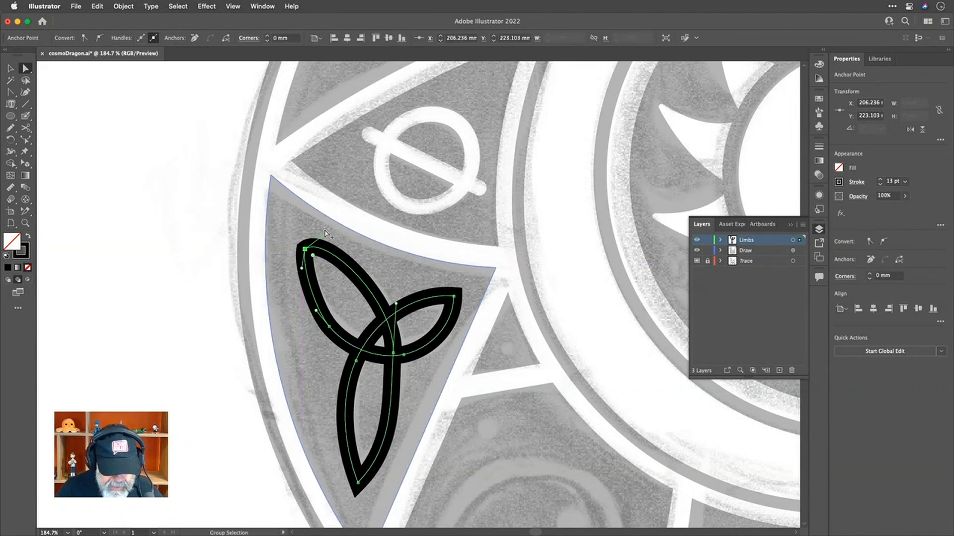
left_click(333, 249)
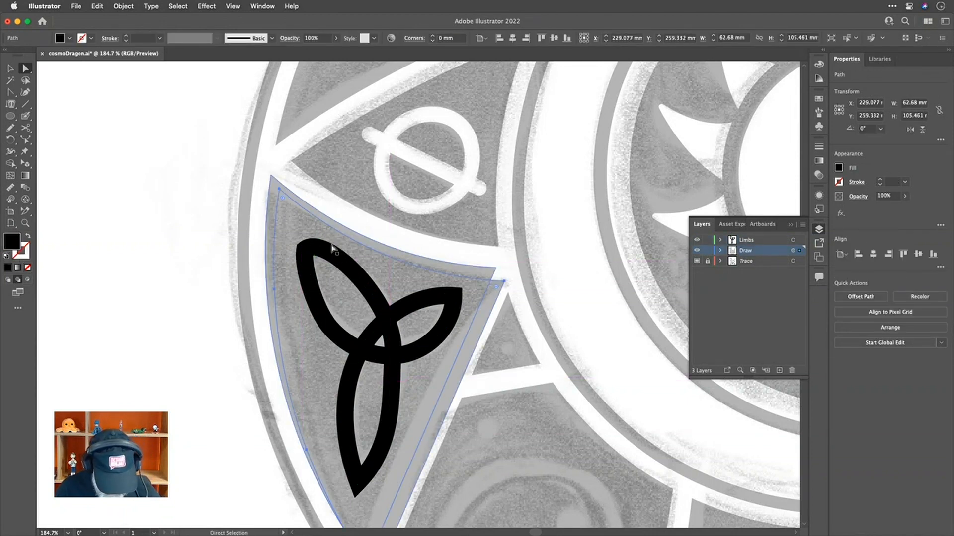
key("super+z")
left_click(305, 250)
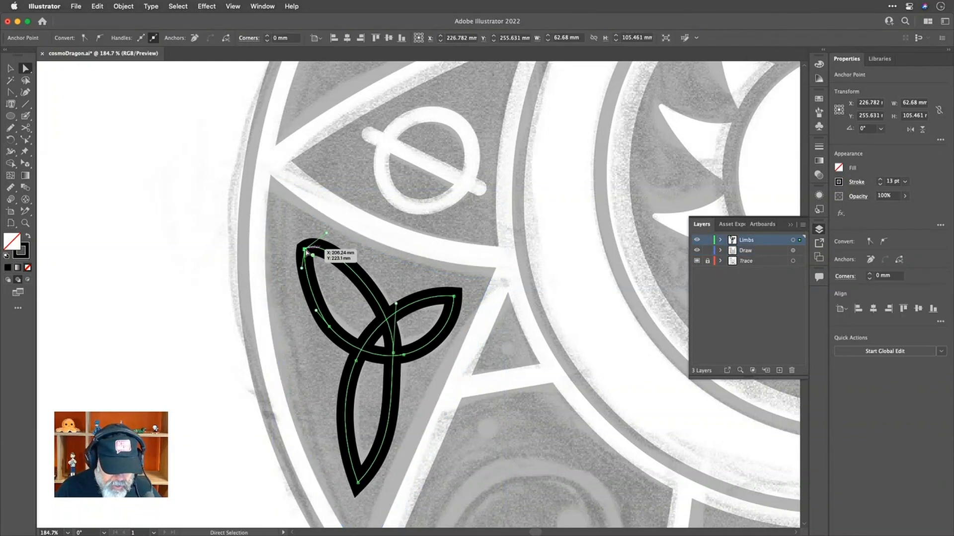
left_click_drag(327, 234, 332, 246)
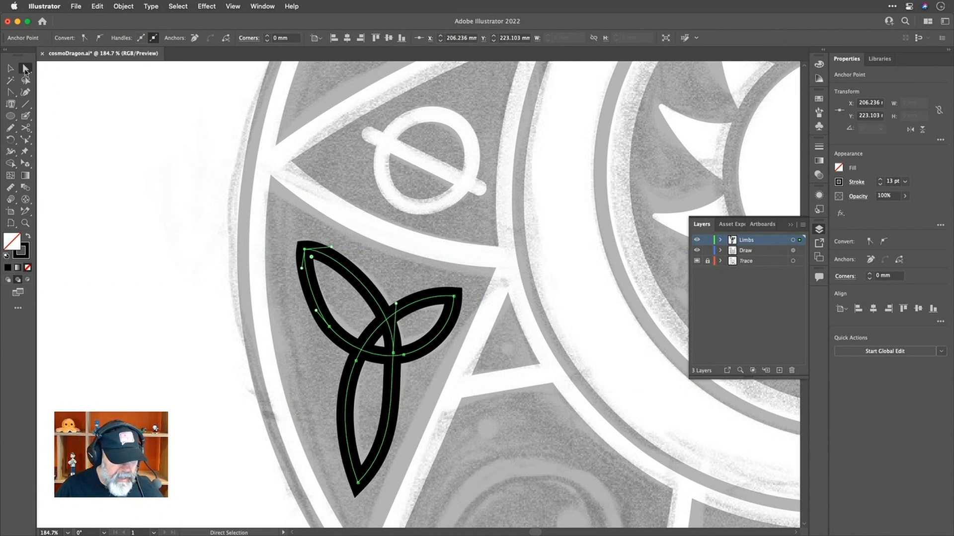
Select the whole knot and move it horizontally off the dragon's body onto the blank area beside it
key("v")
left_click(389, 339)
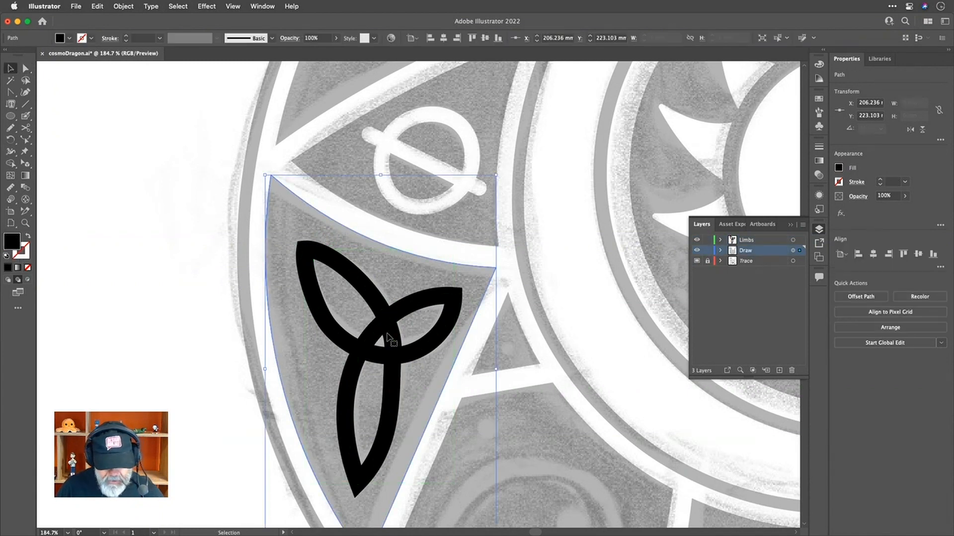
left_click(398, 342)
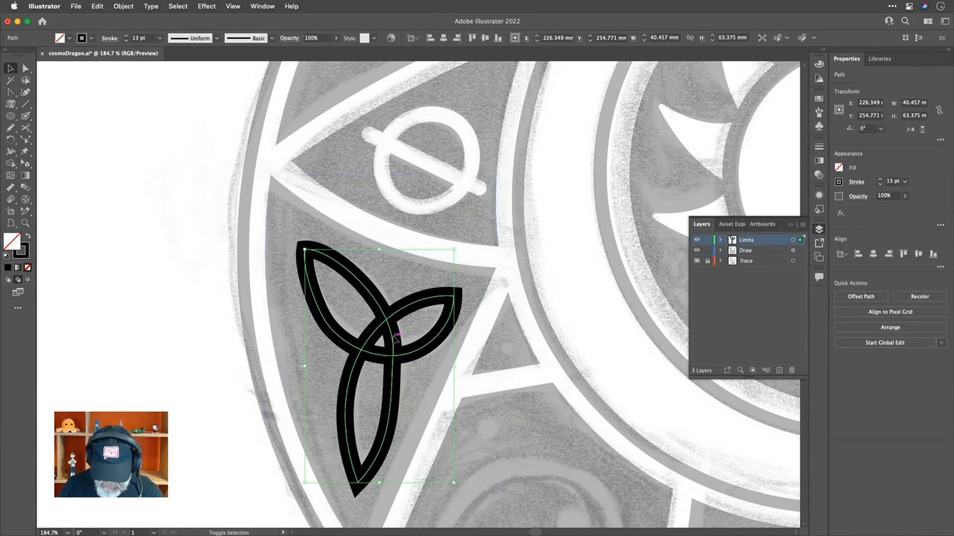
key("shift+Left")
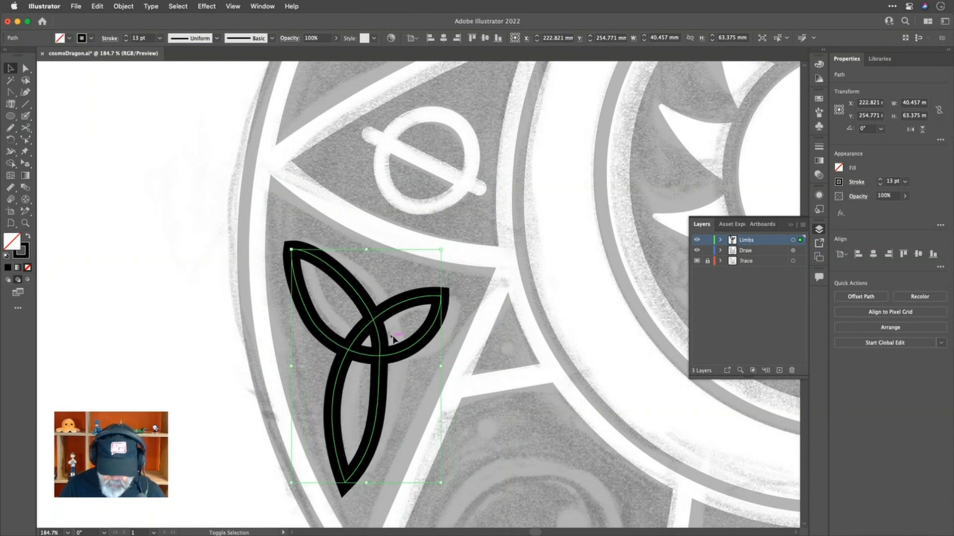
key("shift+Left")
key("shift+Left")
key("shift+Left")
key("shift+Left")
key("shift+Left")
key("shift+Left")
key("shift+Left")
key("shift+Left")
key("shift+Left")
key("shift+Left")
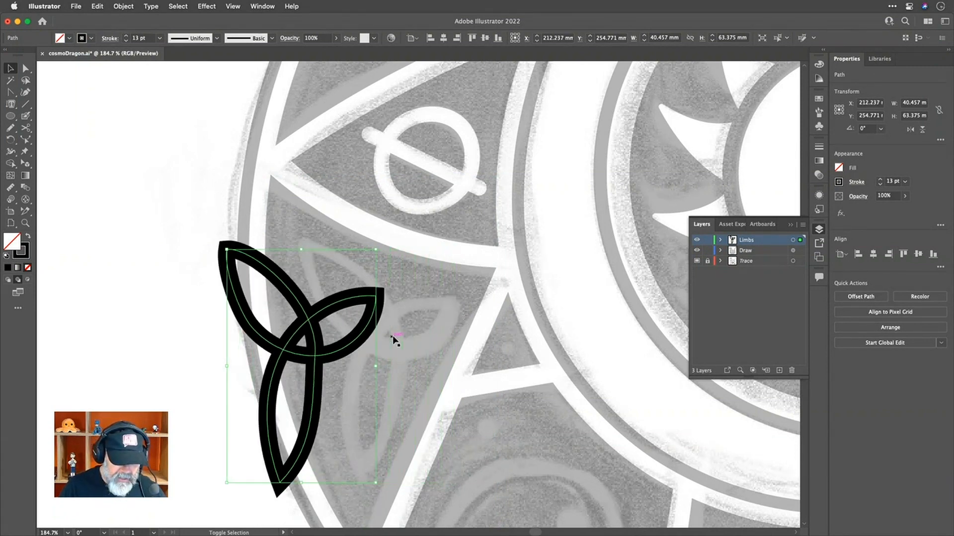
key("shift+Left")
key("shift+Left")
key("shift+Left")
key("shift+Left")
key("shift+Left")
key("shift+Left")
key("shift+Left")
key("shift+Left")
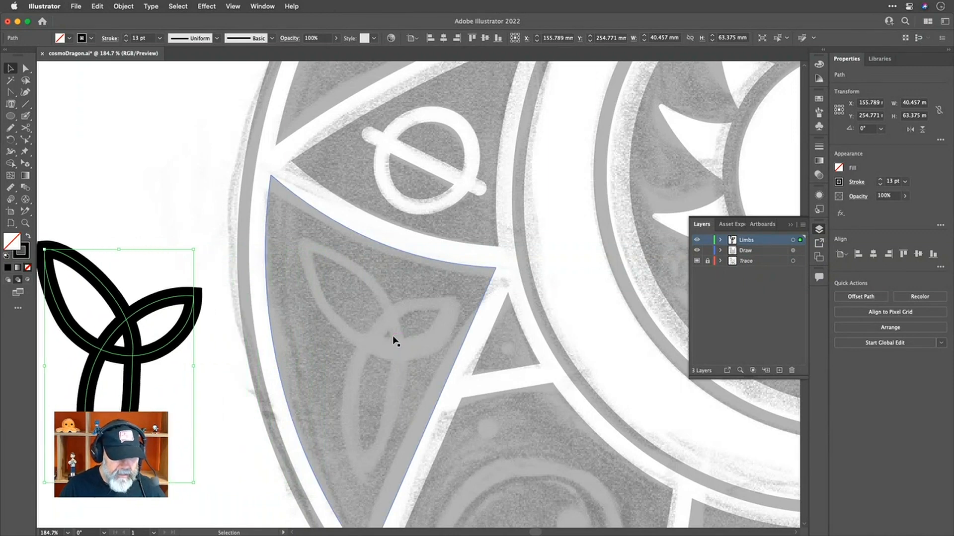
scroll(464, 336, "left", 4)
scroll(464, 336, "down", 2)
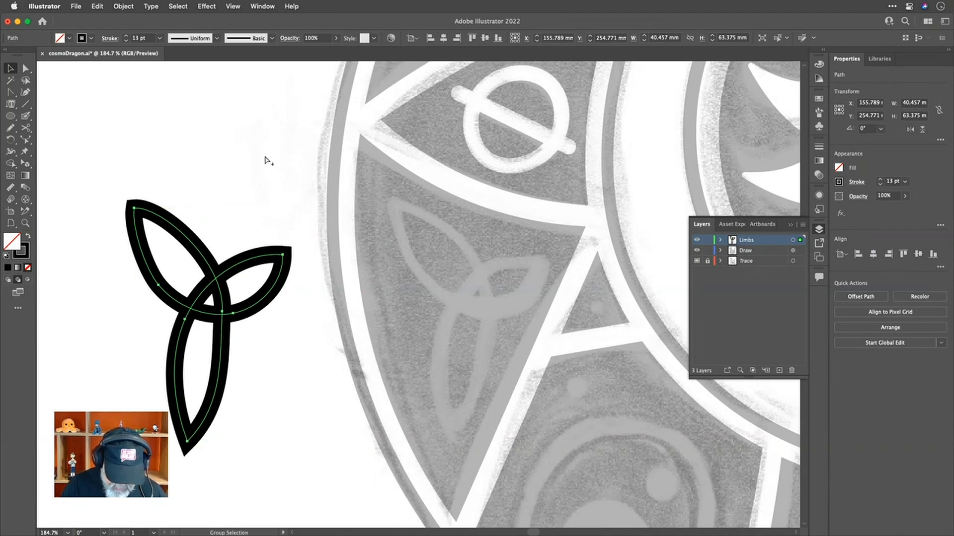
Convert the knot's stroke to an outlined shape and give it a white fill with no stroke
key("alt+super+o")
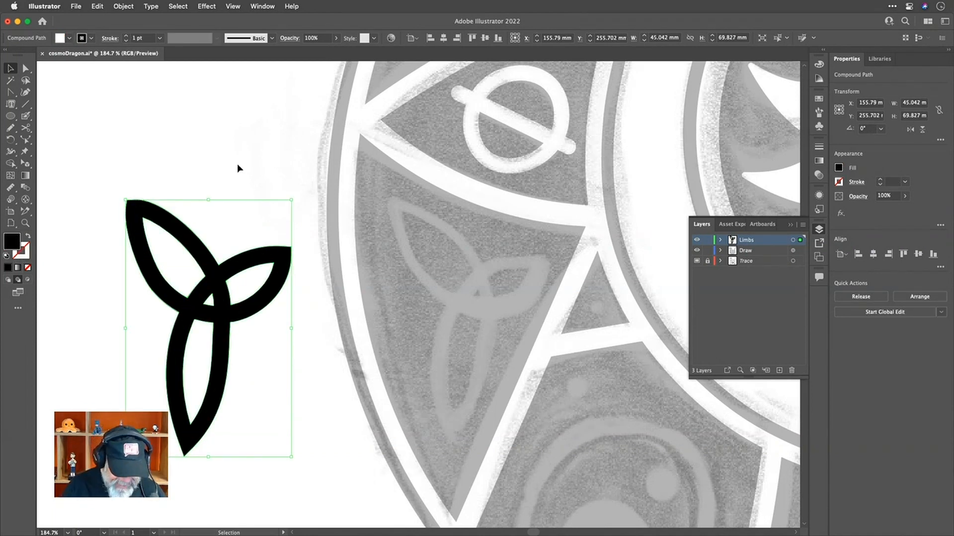
key("shift+x")
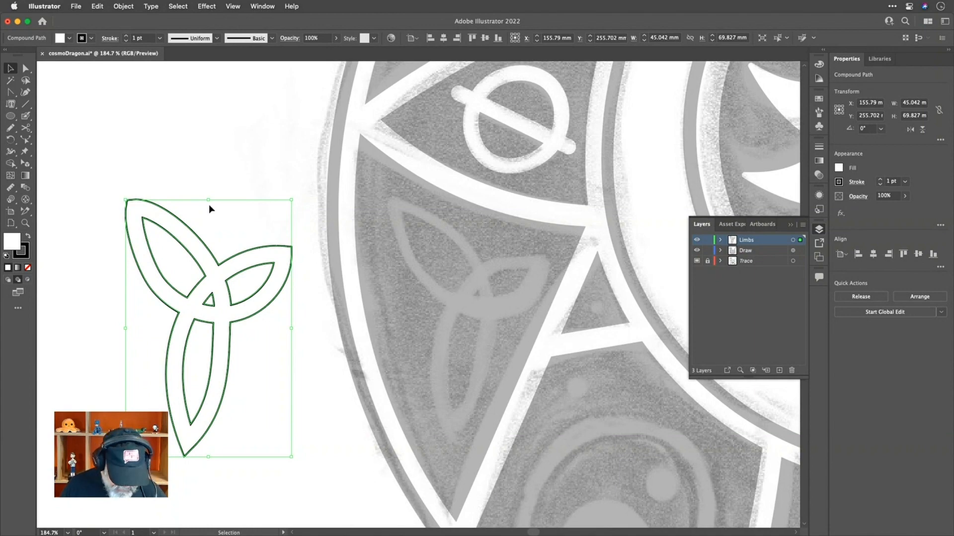
key("a")
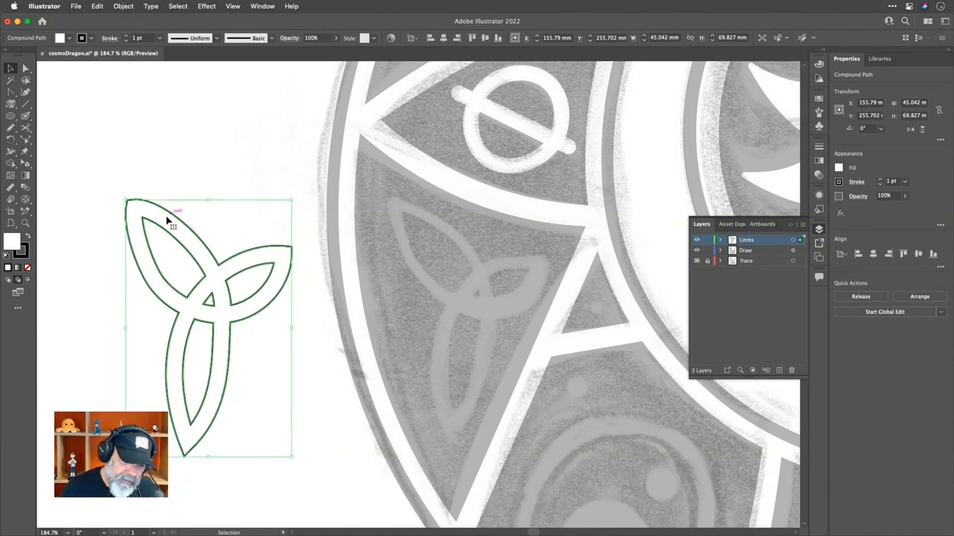
scroll(199, 290, "up", 3)
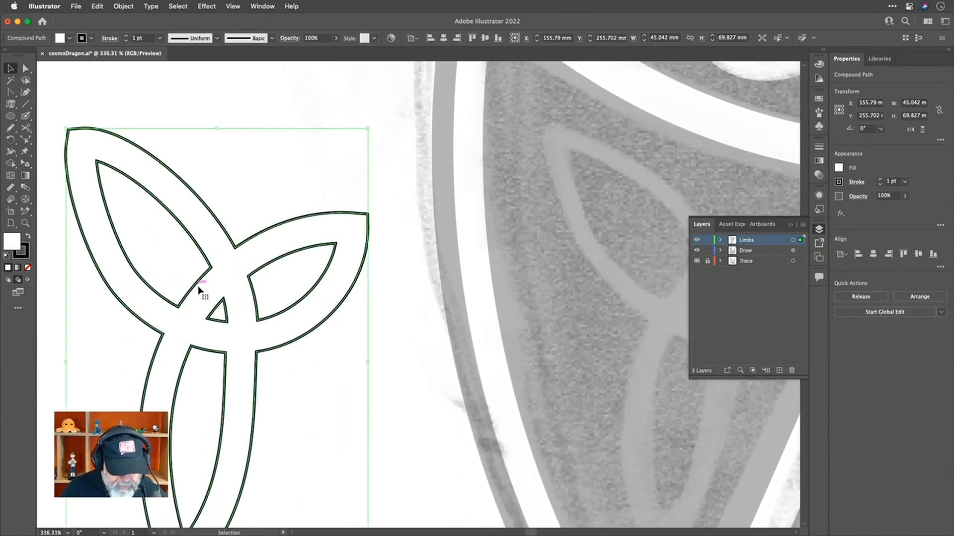
scroll(198, 290, "down", 3)
scroll(199, 290, "up", 2)
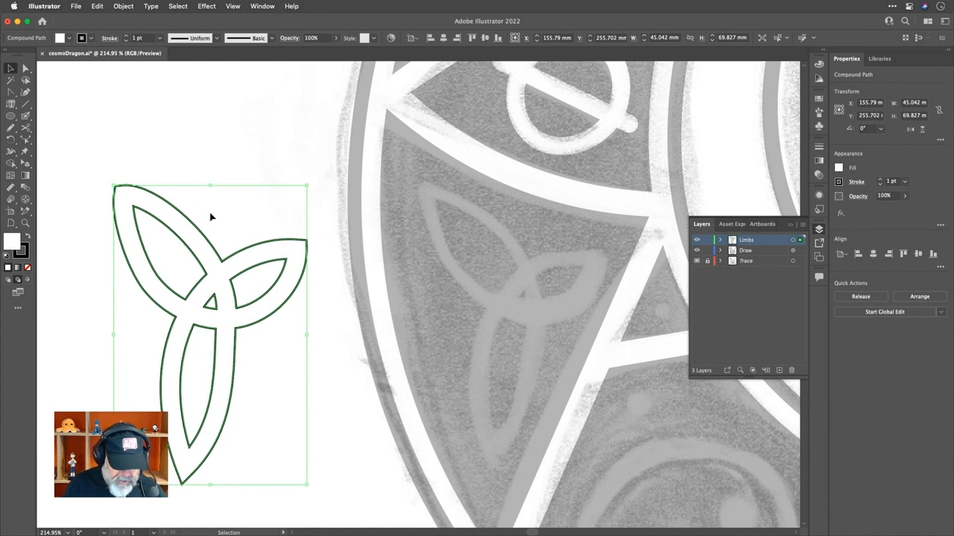
key("slash")
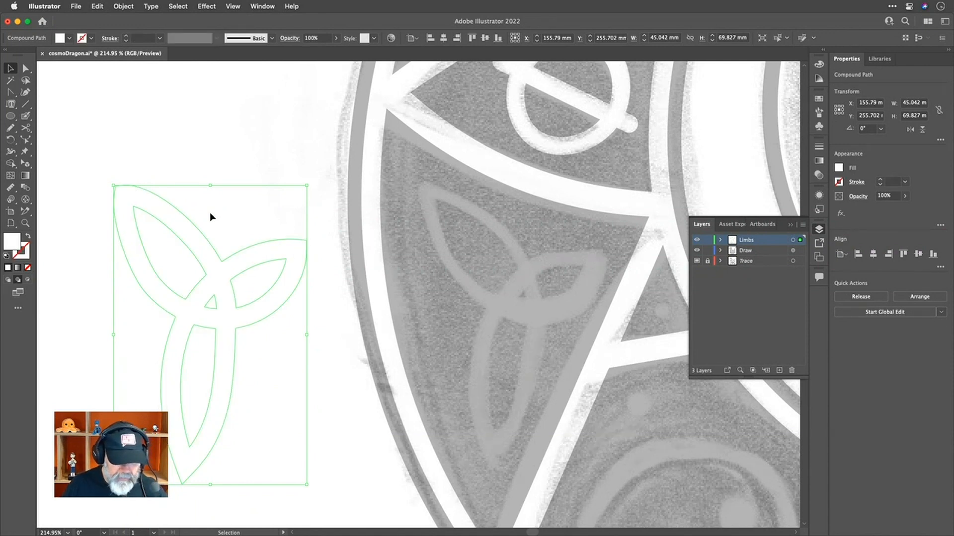
Move the white knot horizontally back onto the body panel, over the sketched knot
key("shift+Right")
key("shift+Right")
key("shift+Right")
key("shift+Right")
key("shift+Right")
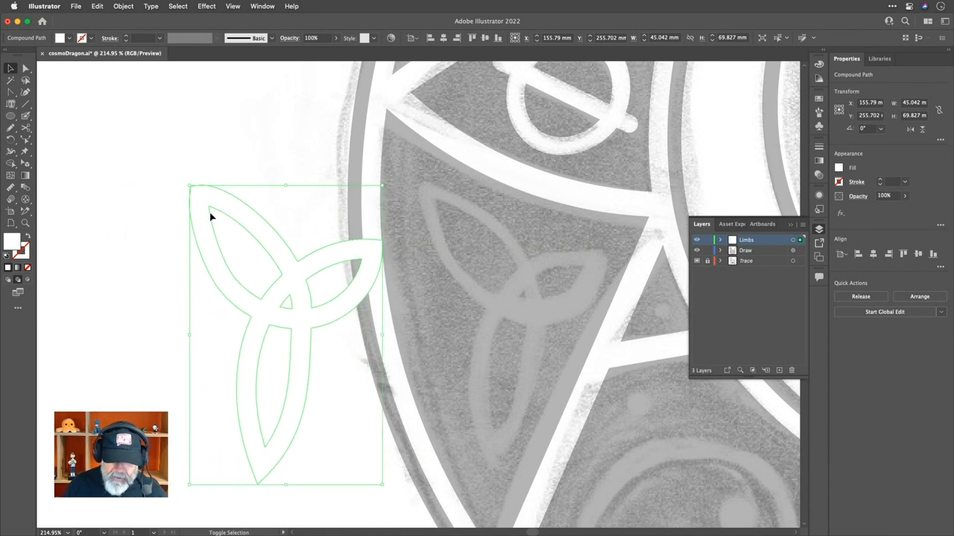
key("shift+Right")
key("shift+Right")
key("shift+Right")
key("shift+Right")
key("shift+Right")
key("shift+Right")
key("shift+Right")
key("shift+Right")
key("shift+Right")
key("shift+Right")
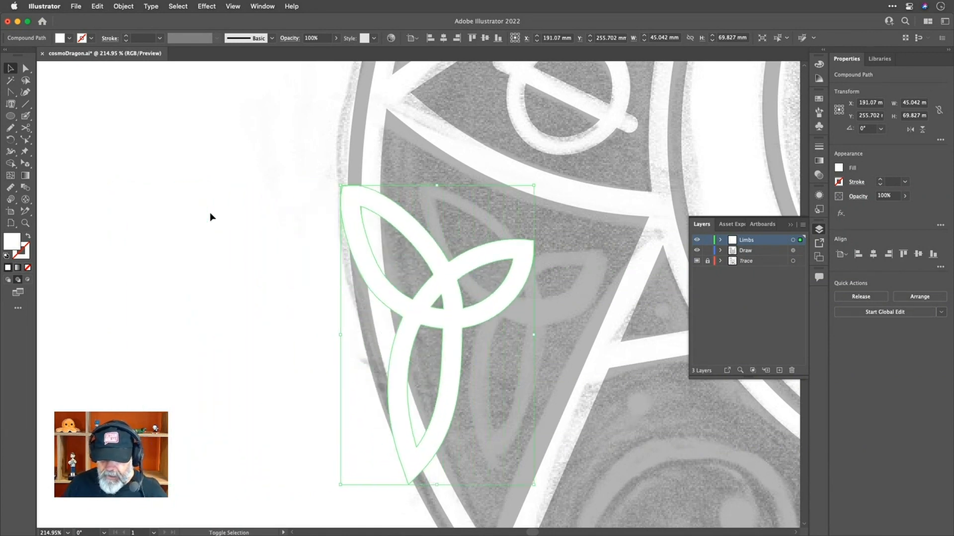
key("shift+Right")
key("shift+Right")
key("shift+Right")
key("shift+Right")
key("shift+Right")
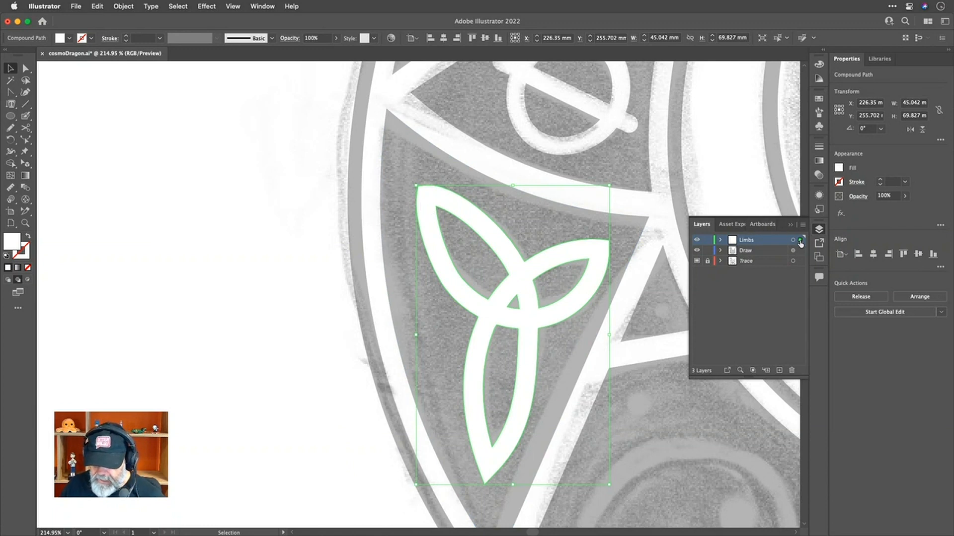
Transfer the white knot from the Limbs layer to the Draw layer, select it with the body panel and apply Shape Builder to the knot area
left_click_drag(802, 252, 800, 251)
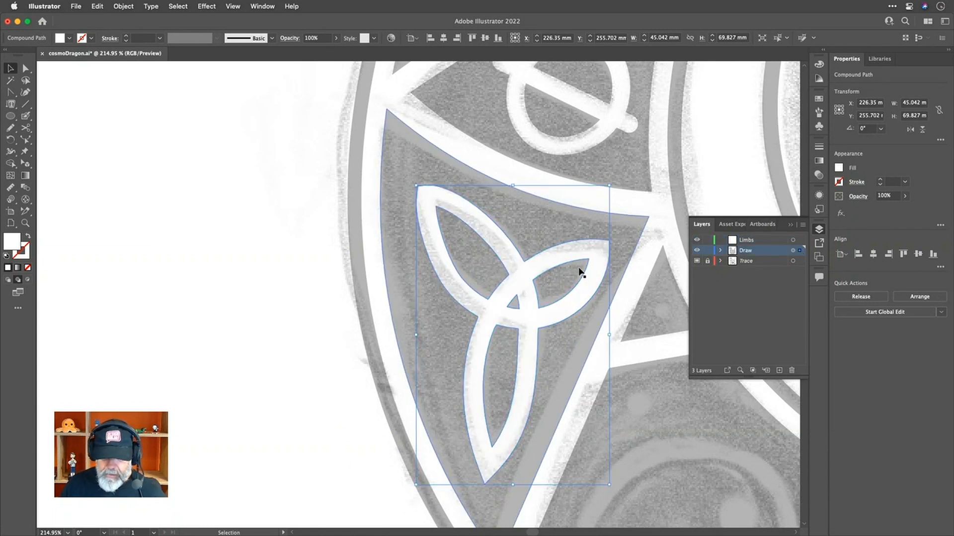
left_click(402, 162, "shift")
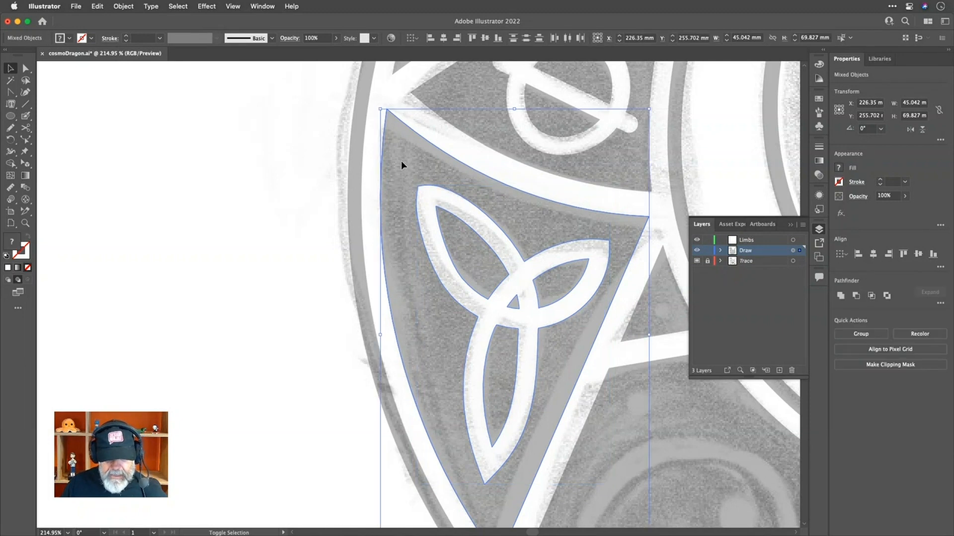
key("shift+m")
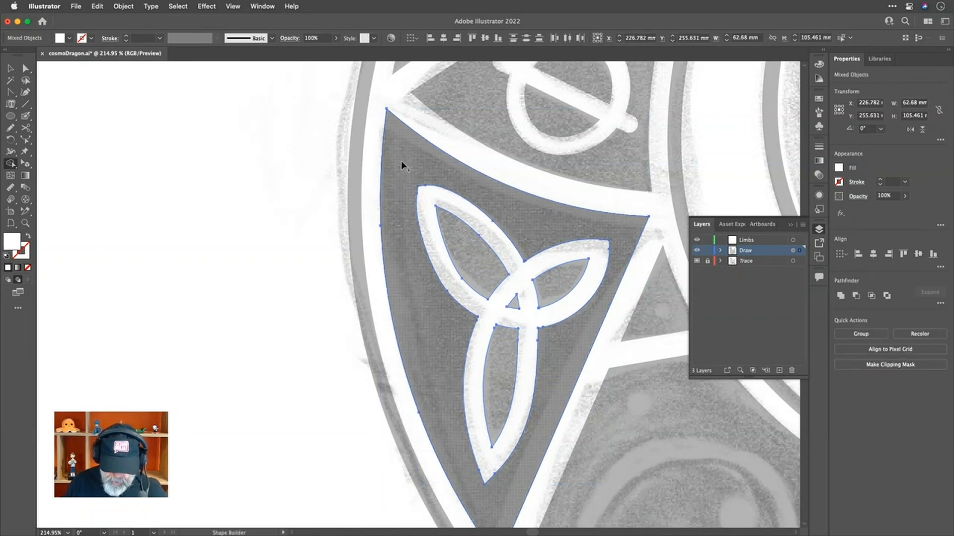
left_click(478, 218)
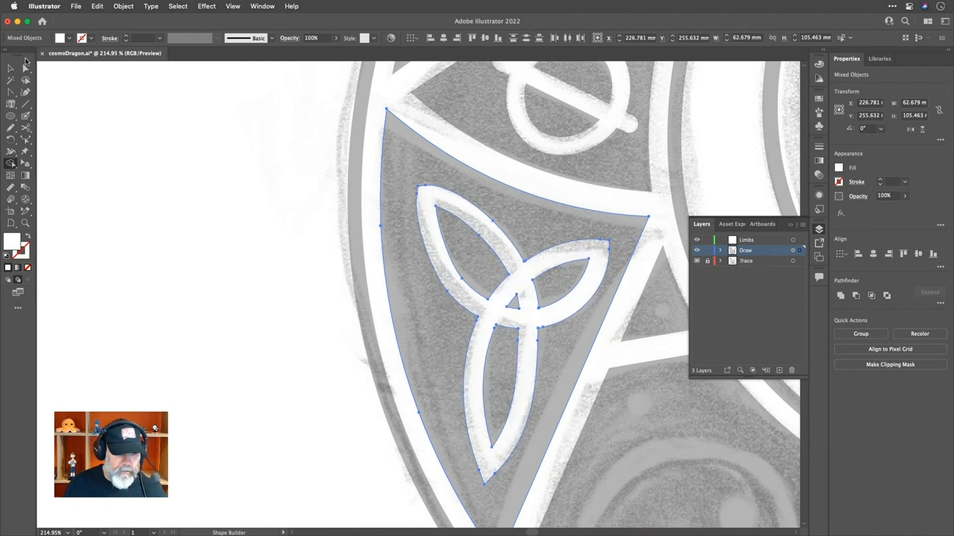
Deselect the artwork and lock the Draw layer
left_click(10, 68)
left_click(132, 139)
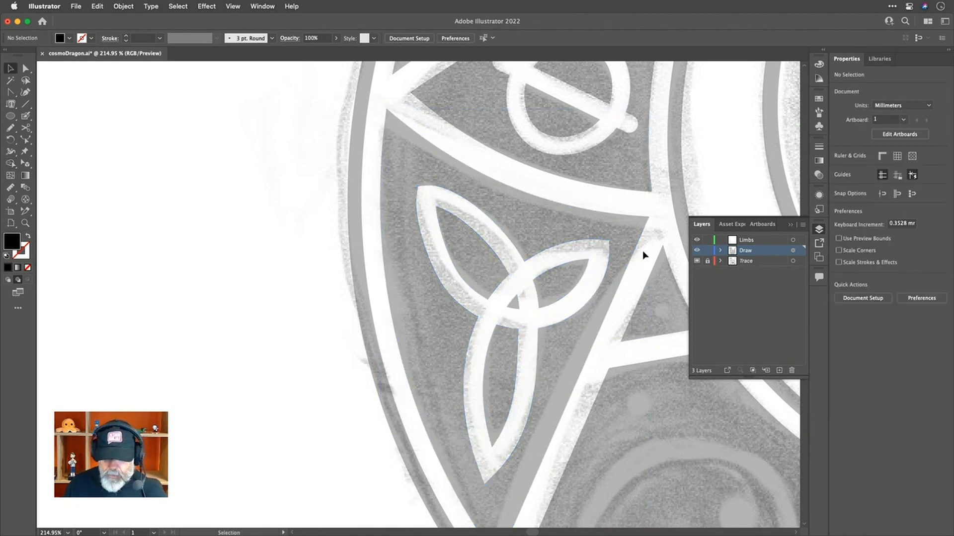
left_click(708, 251)
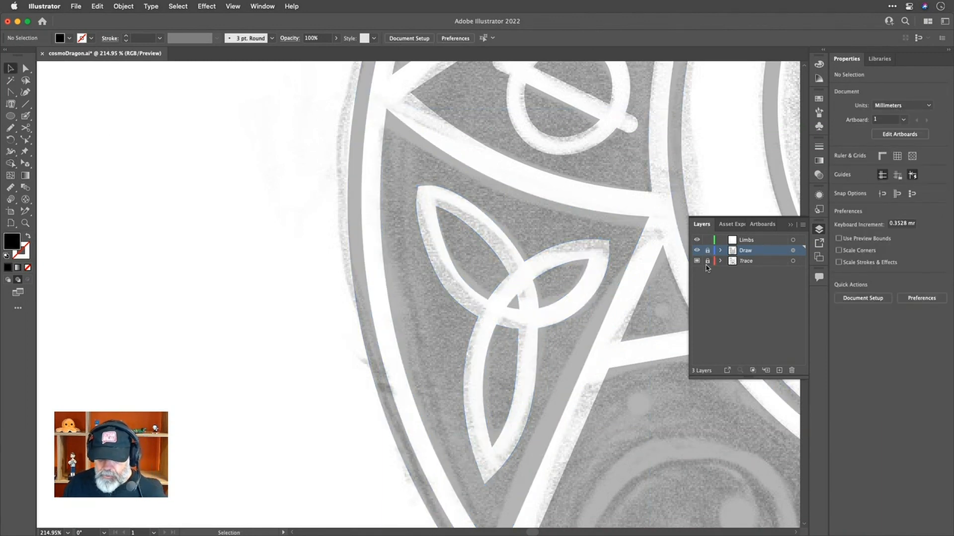
Try to trace the left leg's front edge from the toe up to the body with the Pencil tool on the locked Draw layer
scroll(544, 335, "down", 6)
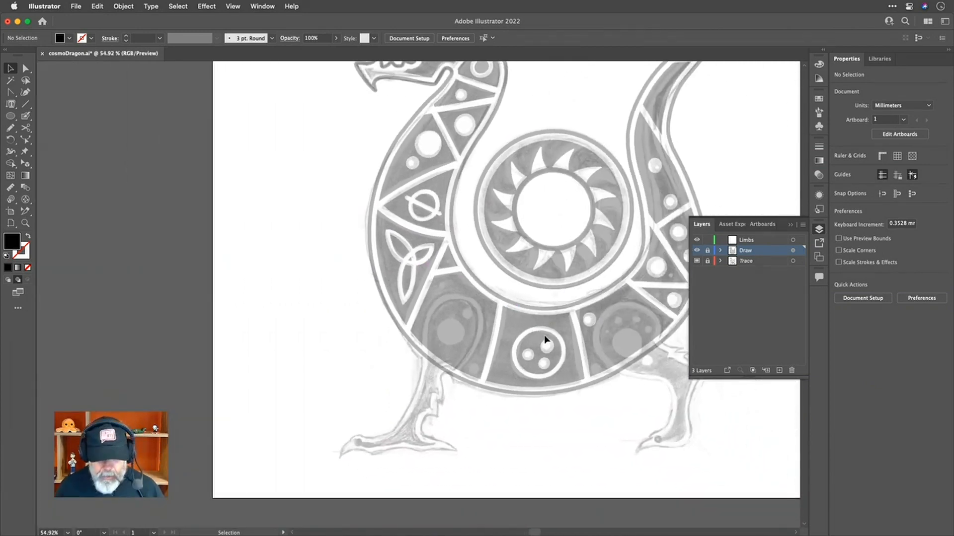
scroll(545, 340, "right", 3)
scroll(544, 339, "down", 1)
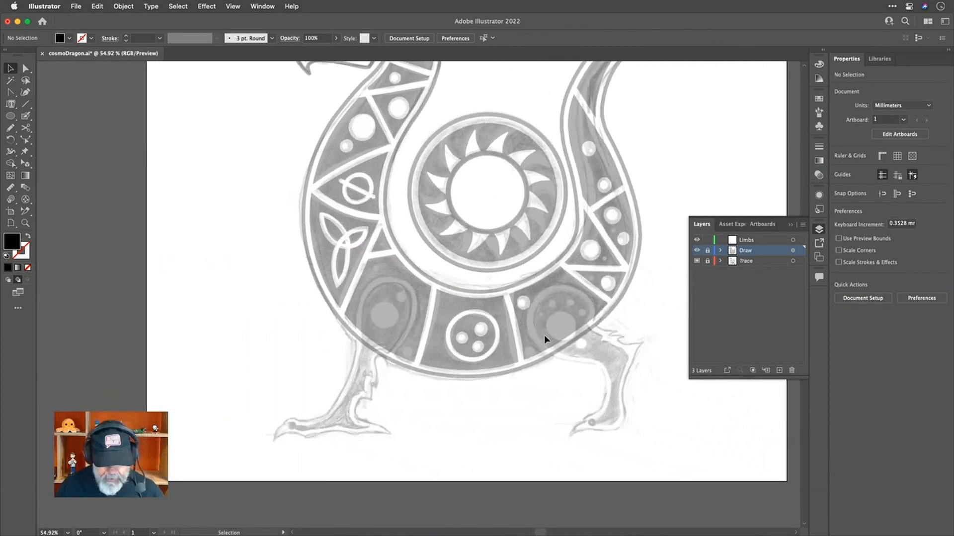
key("n")
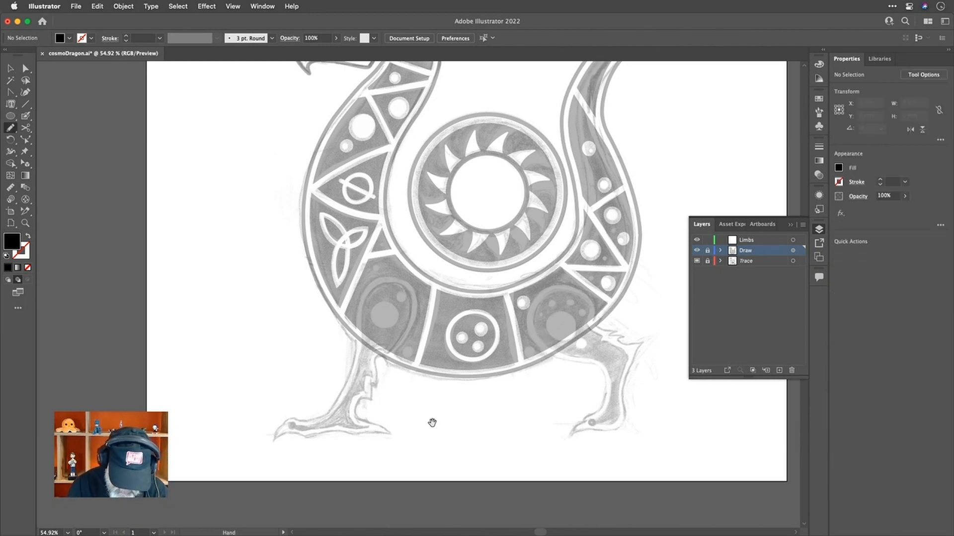
scroll(426, 415, "up", 3)
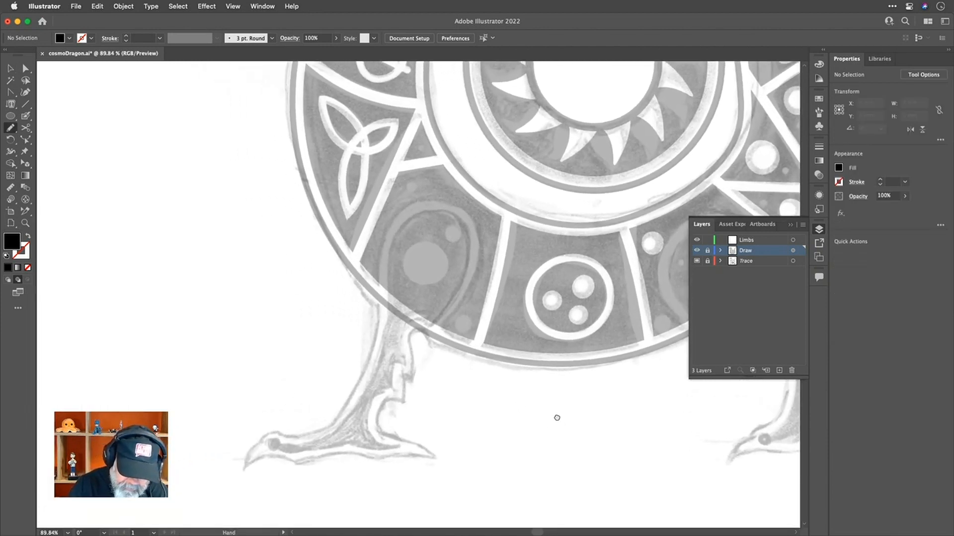
left_click_drag(557, 417, 552, 419)
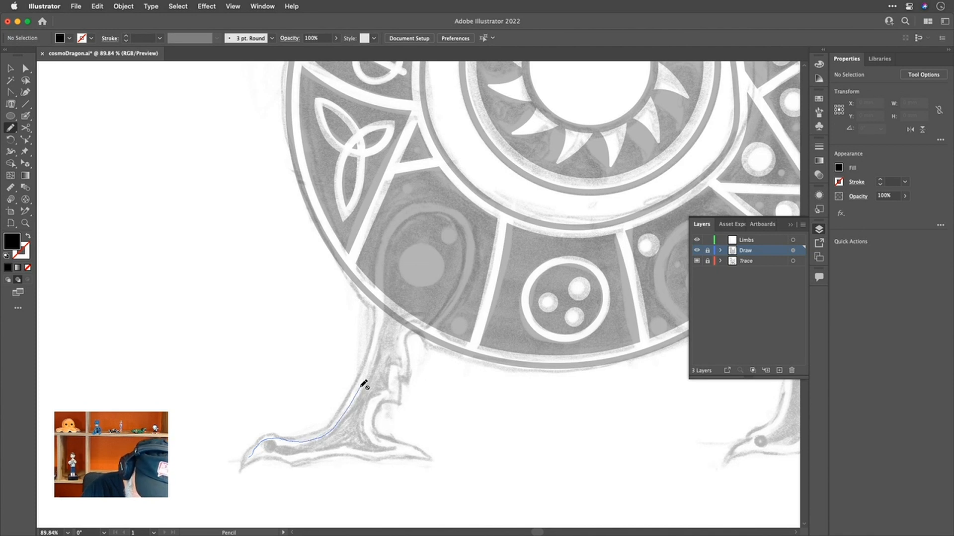
left_click_drag(385, 330, 378, 332)
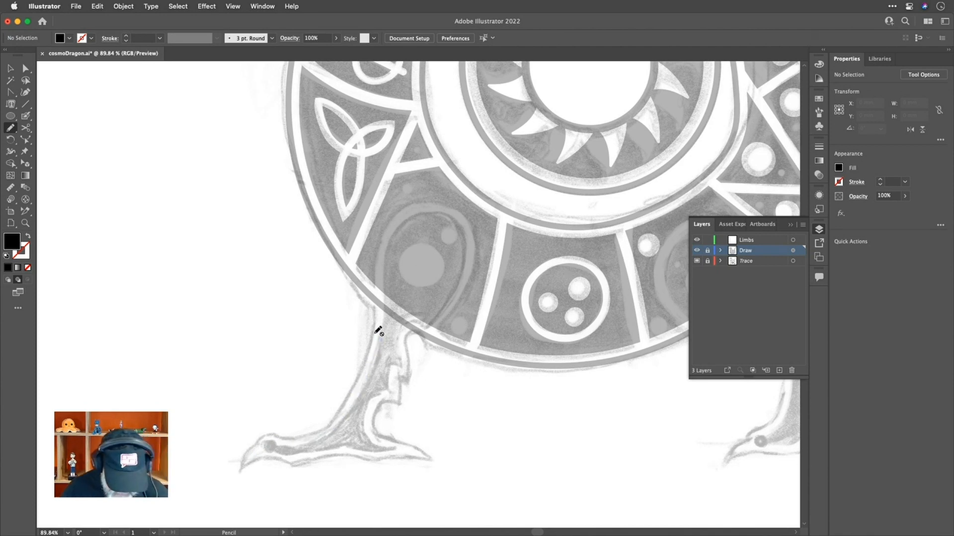
Activate the Limbs layer and trace the left foot's lower edge with the Pencil tool, from the toe joint around the rear claw
left_click(760, 242)
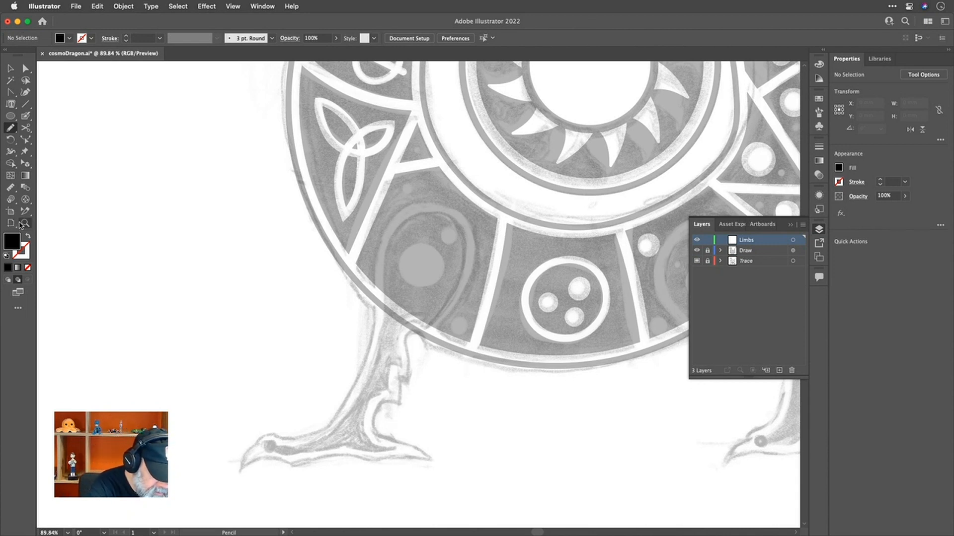
left_click_drag(10, 223, 44, 237)
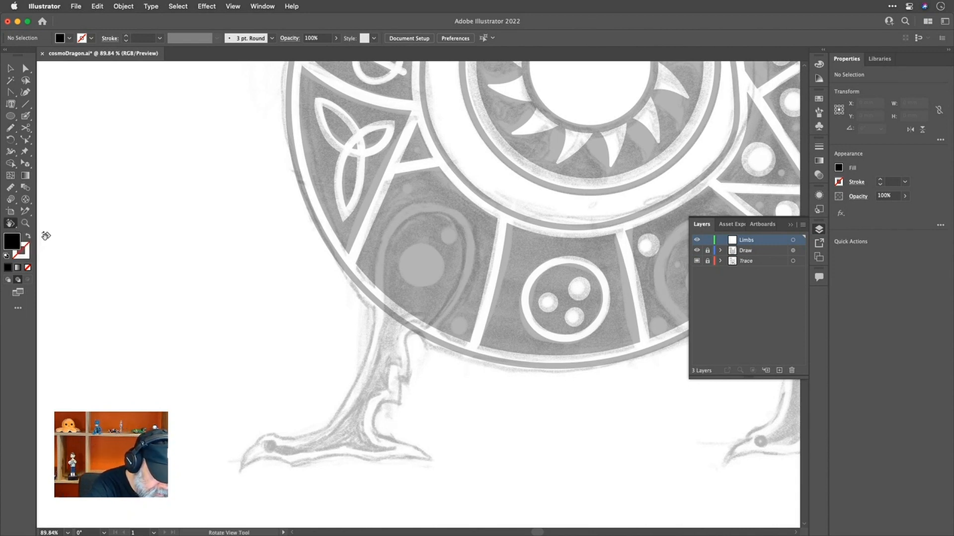
mouse_move(512, 358)
left_mouse_down()
mouse_move(489, 409)
mouse_move(430, 398)
mouse_move(436, 385)
mouse_move(533, 370)
mouse_move(521, 357)
left_mouse_up()
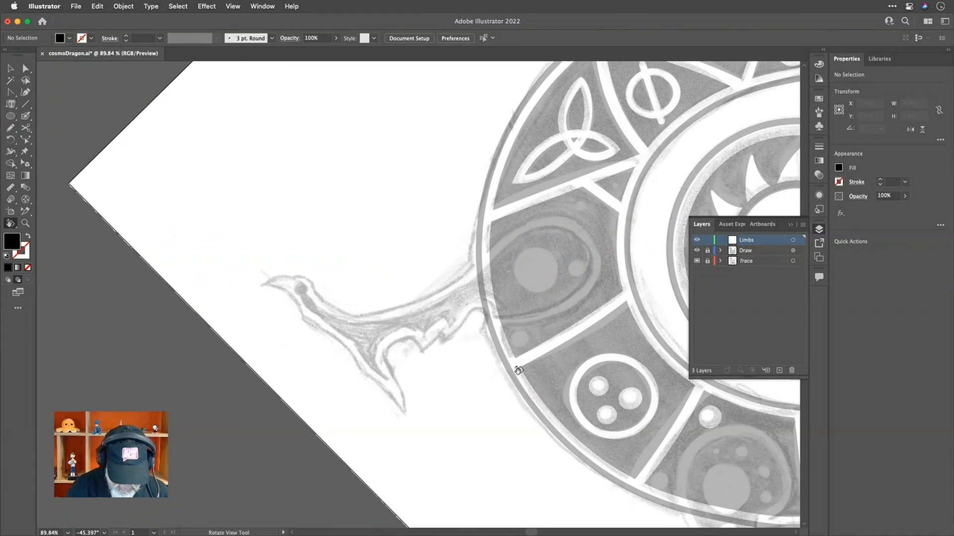
key("n")
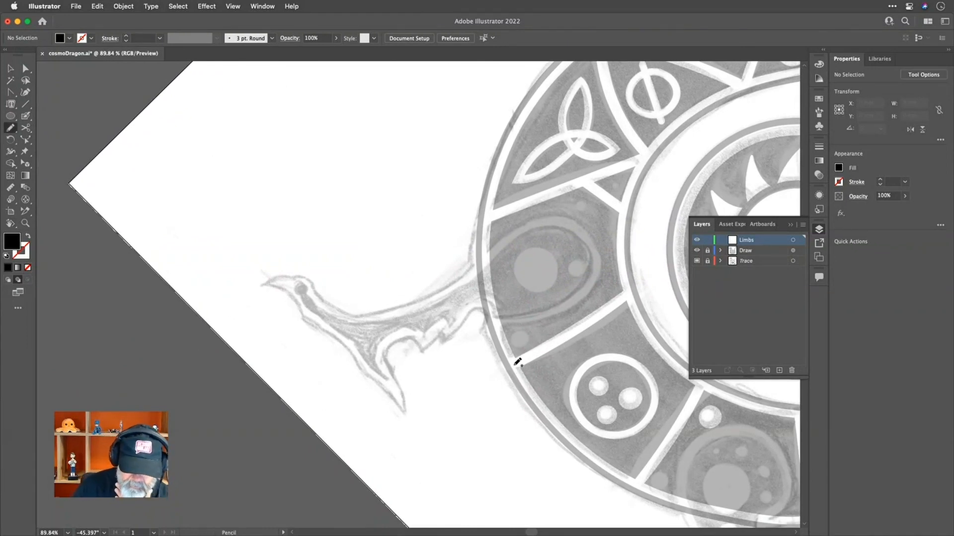
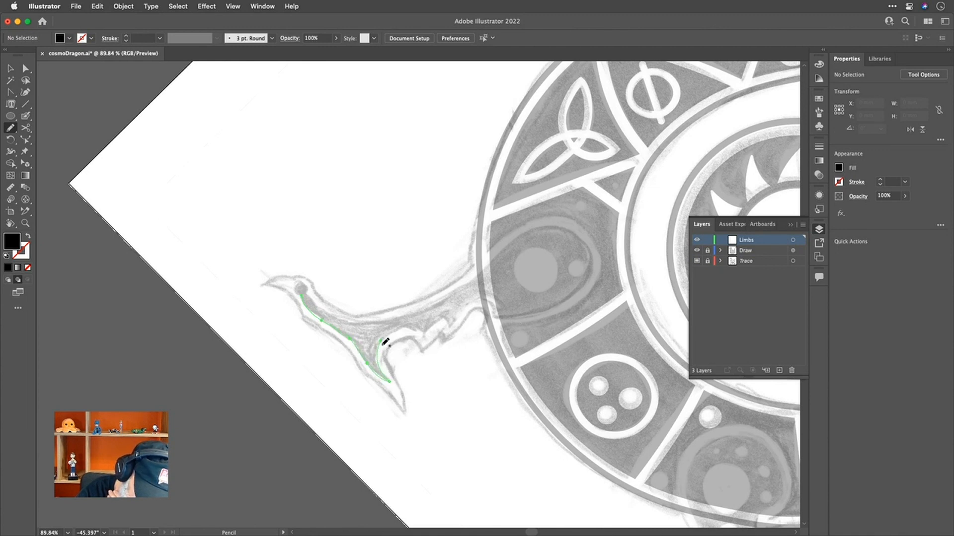
left_click_drag(385, 342, 386, 343)
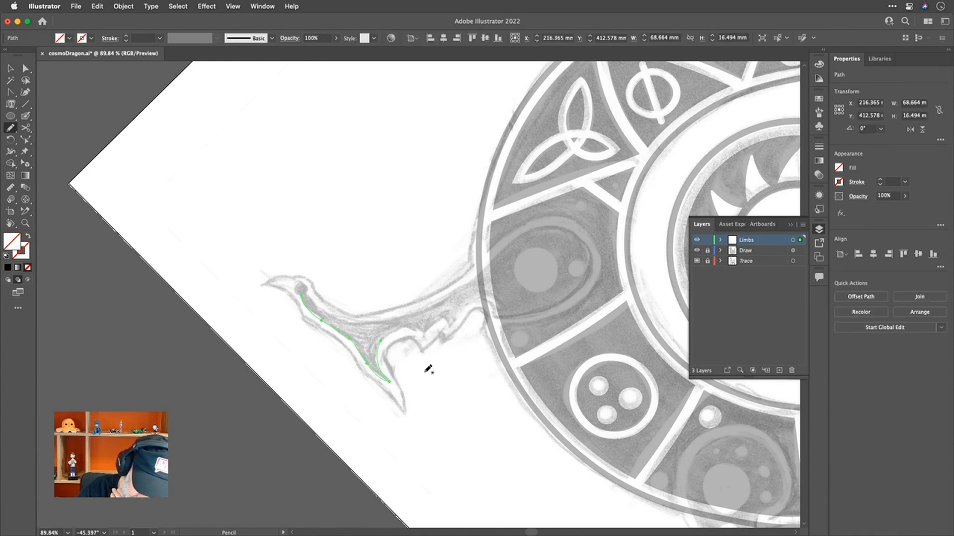
Give the foot line a black stroke of 4 pt with no fill
left_click(89, 40)
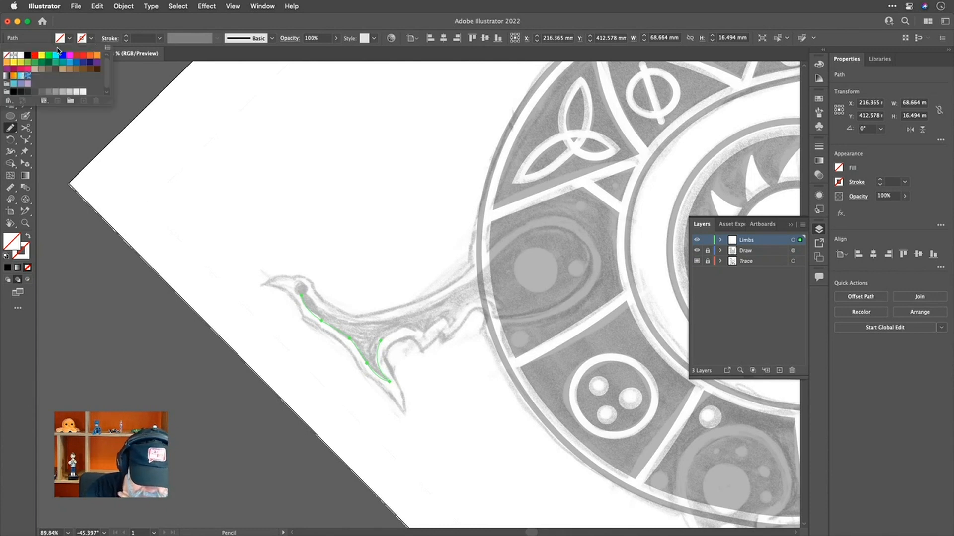
left_click(28, 55)
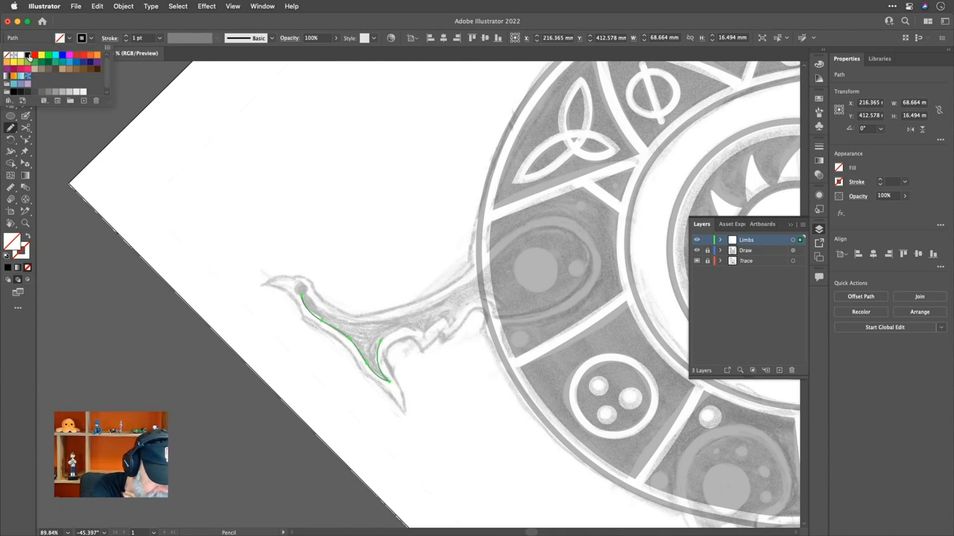
left_click(127, 36)
left_click(126, 36)
left_click(127, 36)
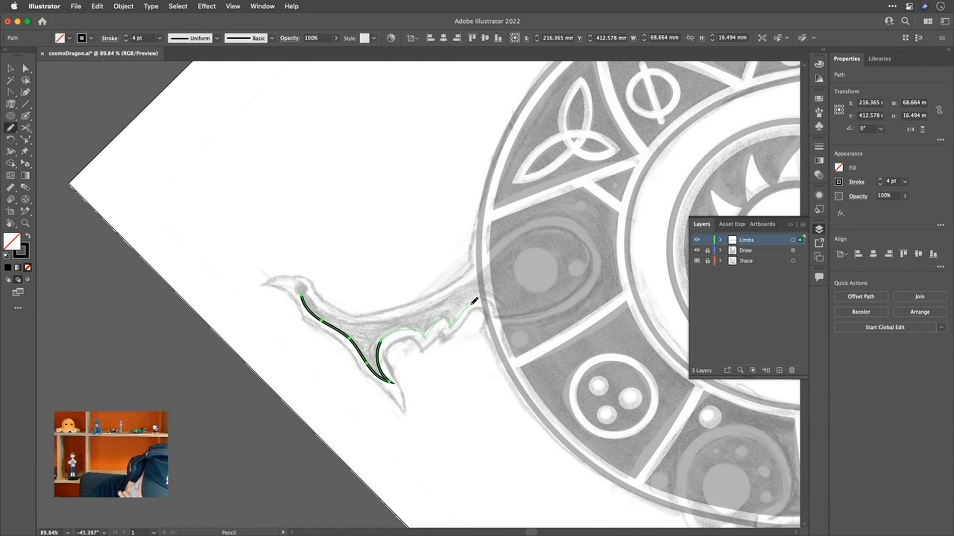
Trace the leg's jagged rear edge up to the body, the rounded thigh outline and a toe-joint circle about 9 mm across with the Pencil tool
left_click_drag(499, 314, 495, 324)
mouse_move(562, 328)
left_mouse_down()
mouse_move(540, 409)
mouse_move(548, 423)
left_mouse_up()
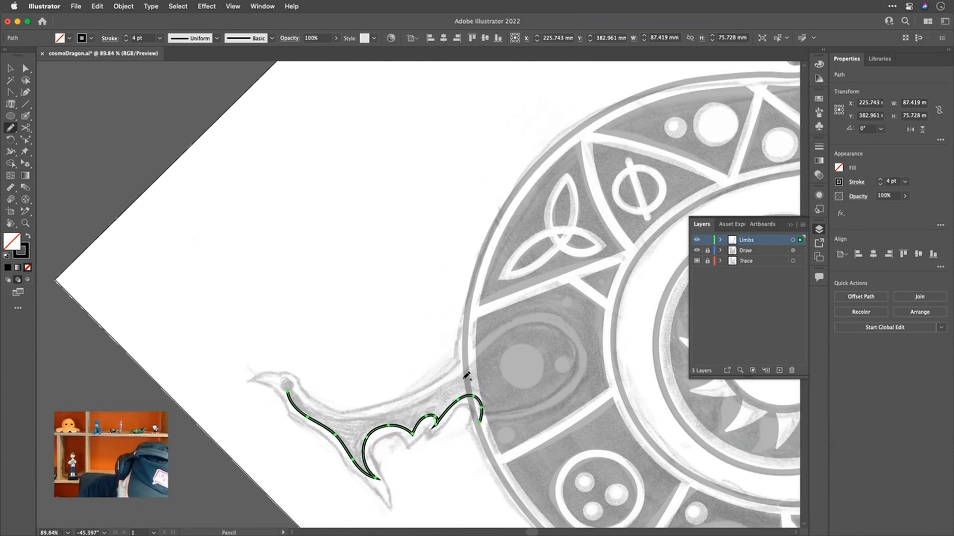
mouse_move(453, 383)
left_mouse_down()
mouse_move(534, 324)
mouse_move(562, 329)
mouse_move(575, 347)
mouse_move(576, 368)
mouse_move(548, 403)
mouse_move(472, 415)
left_mouse_up()
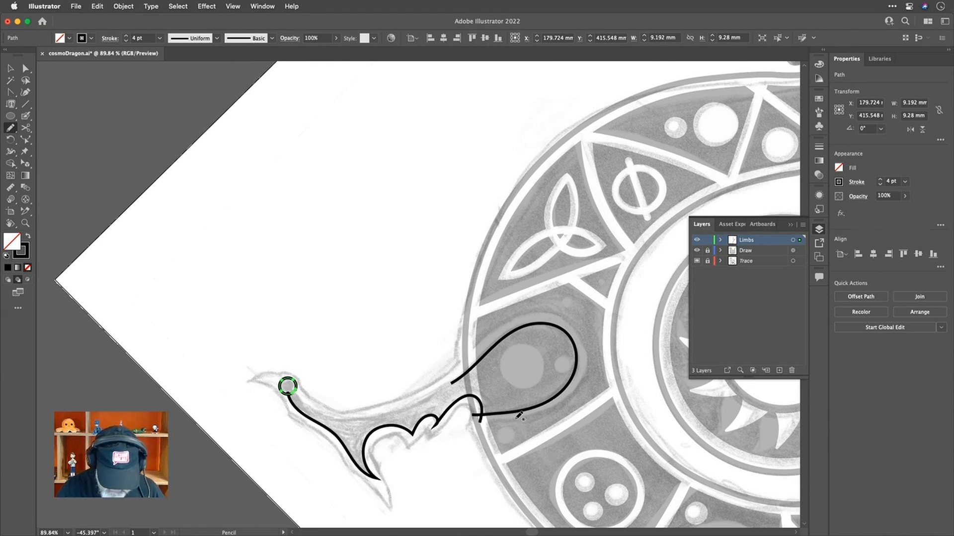
Trace the leg's smooth front edge with the Pencil tool from near the toe-joint circle up to the thigh, about 53 by 61 mm
left_click(11, 225)
left_click(12, 224)
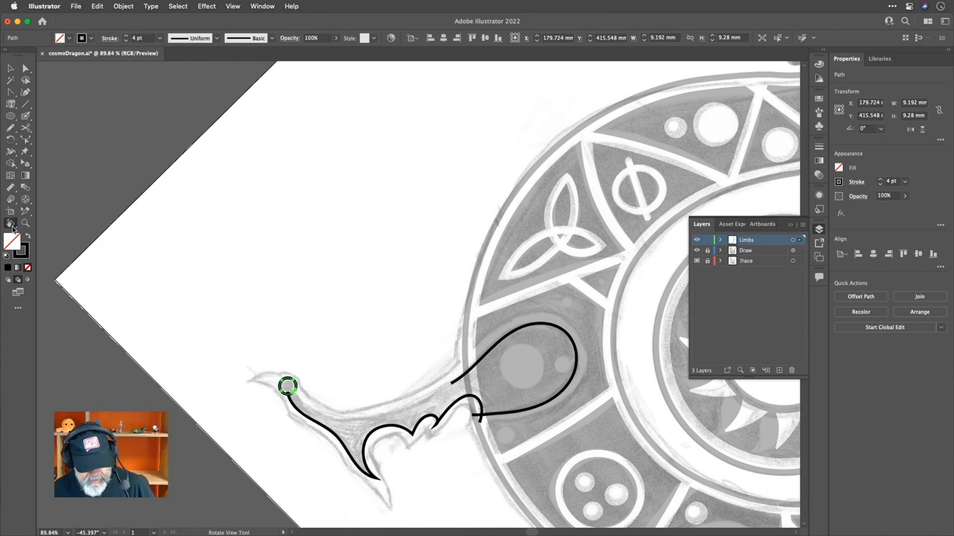
key("Escape")
key("space")
left_click_drag(568, 463, 534, 390)
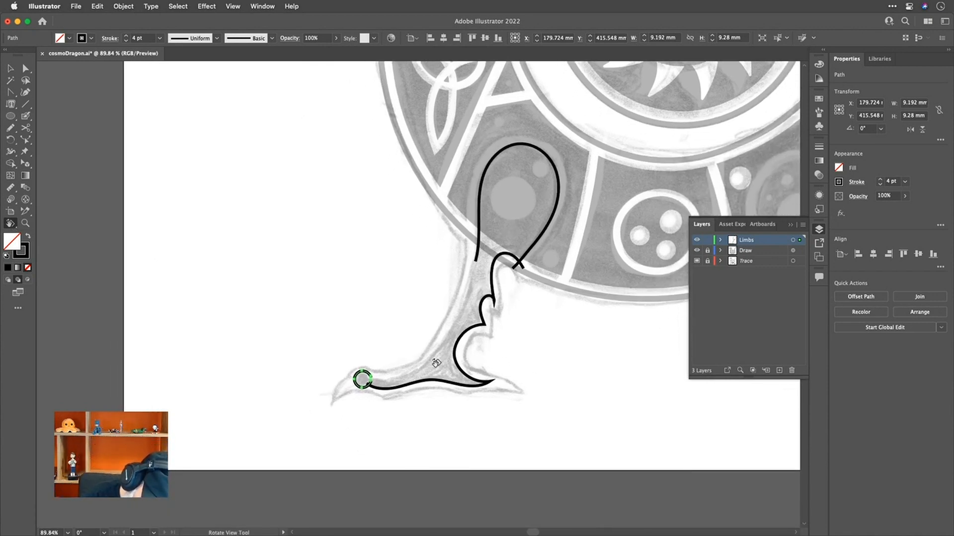
key("n")
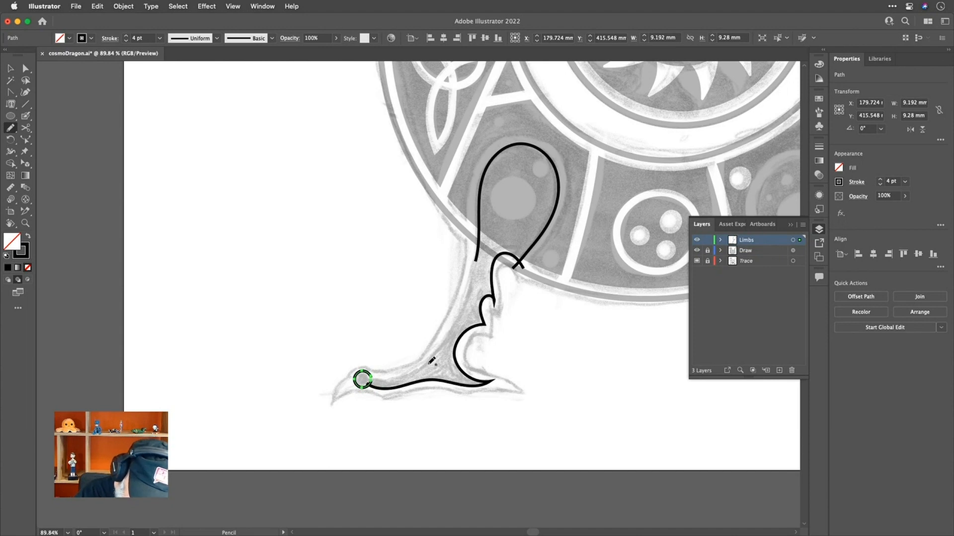
key("super+z")
key("super+z")
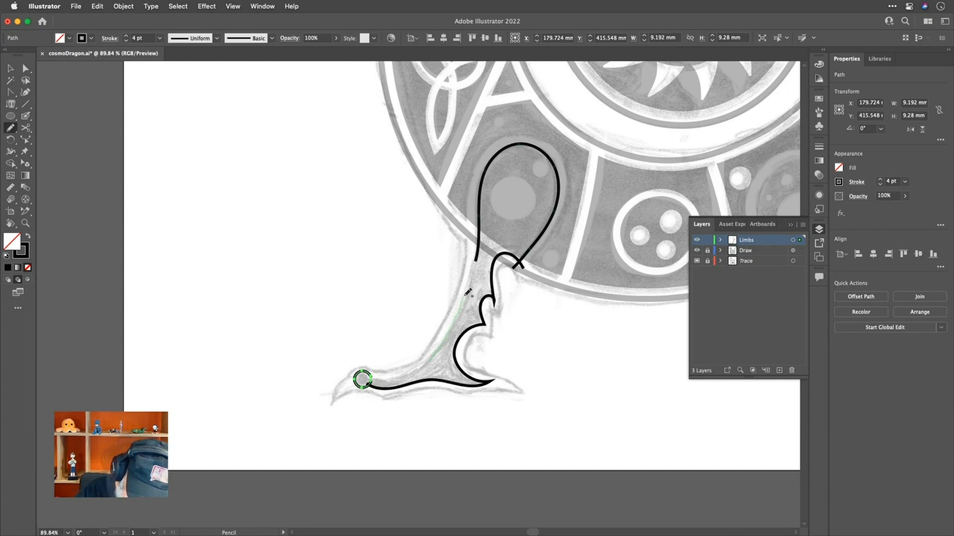
key("super+shift+z")
key("super+shift+z")
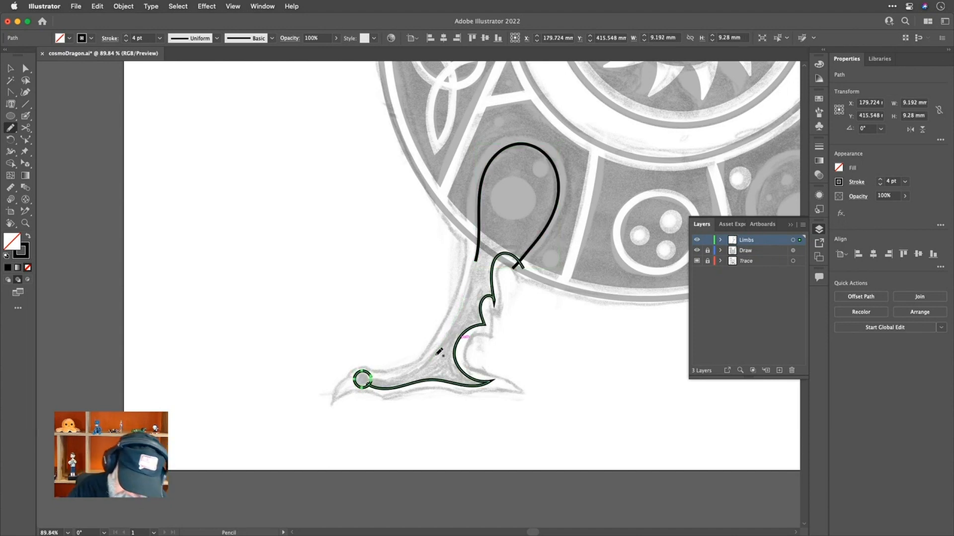
left_click_drag(380, 379, 379, 380)
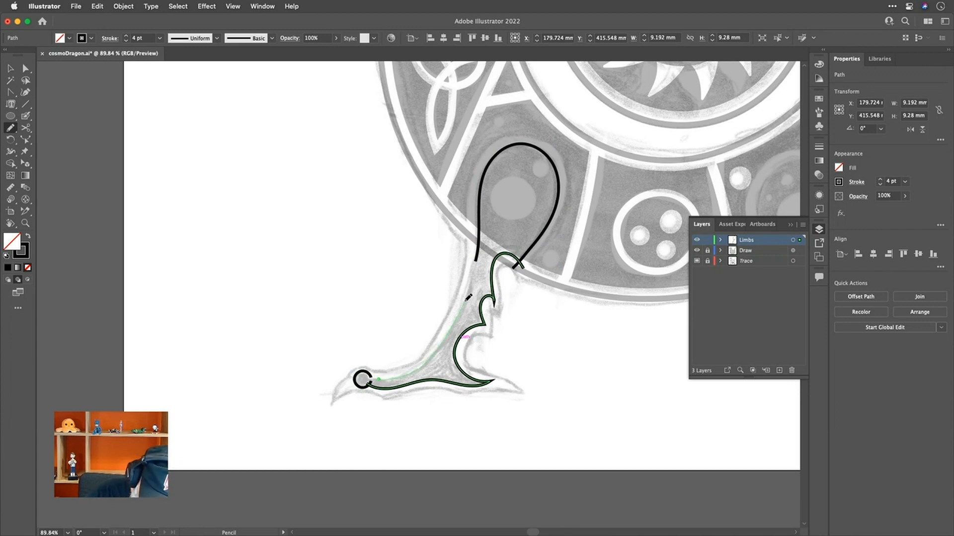
left_click_drag(476, 267, 475, 271)
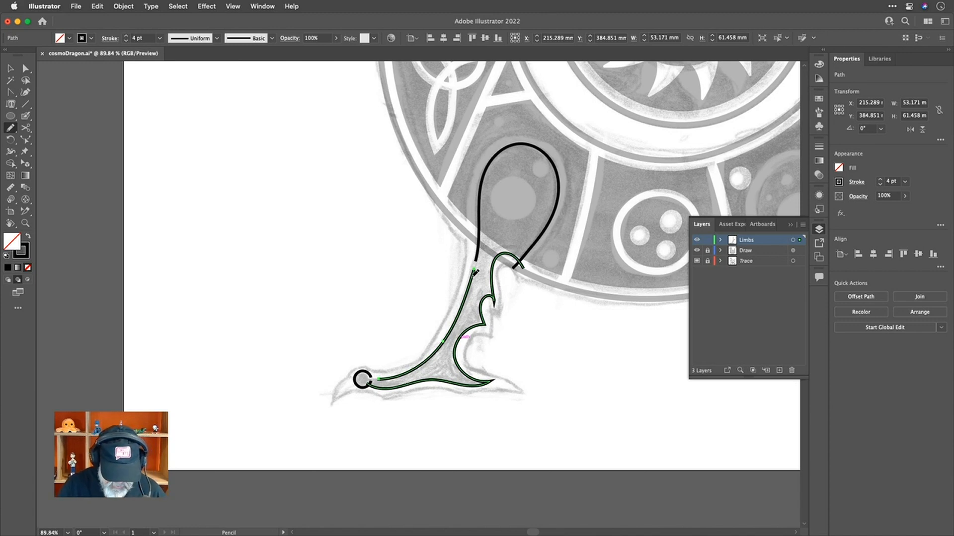
Extend the lower end of the leg's front edge line into the toe-joint circle, redrawing the first extension
left_click_drag(483, 354, 571, 383)
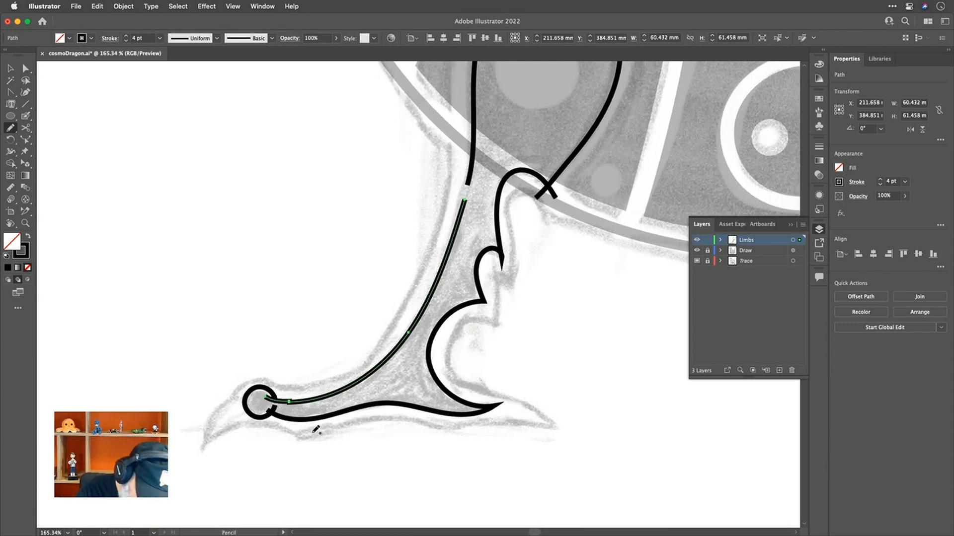
key("super+z")
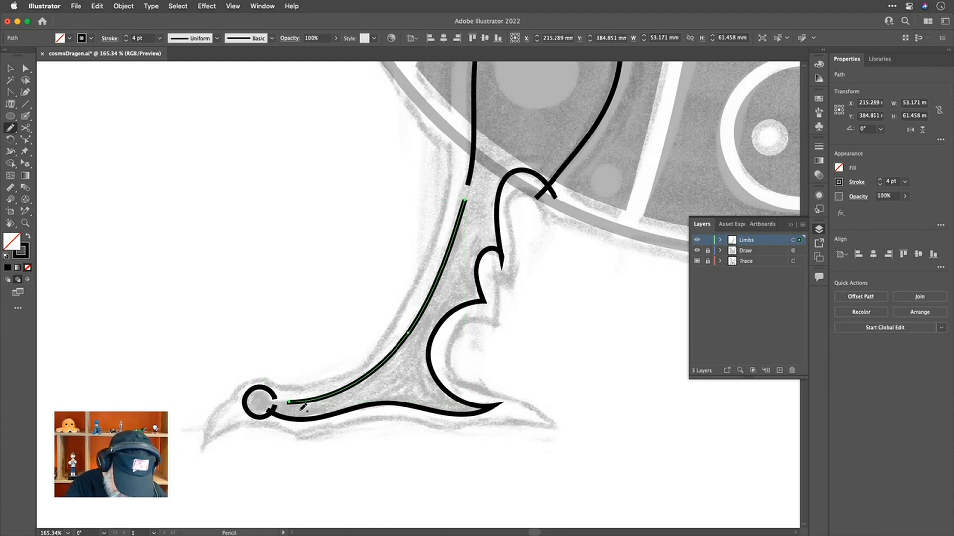
left_click_drag(286, 407, 353, 348)
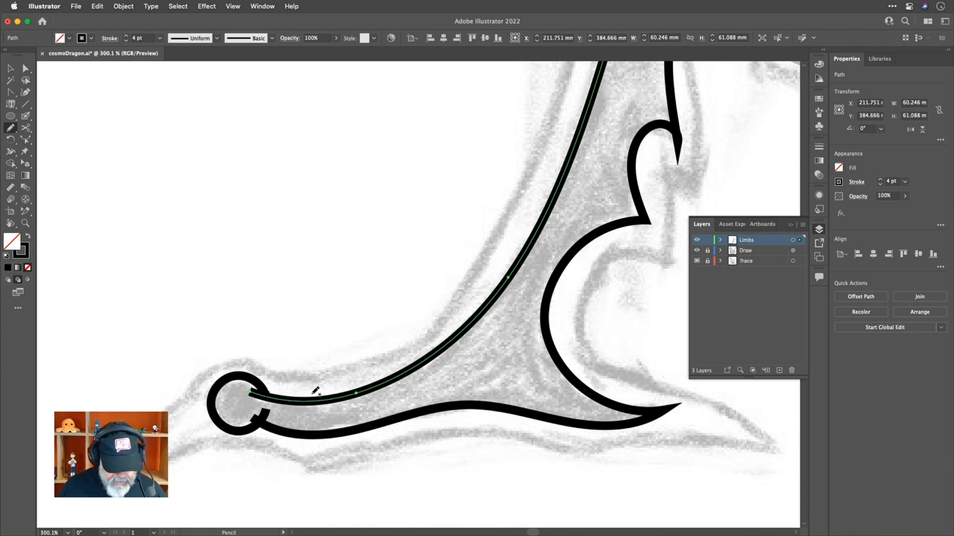
Remove the surplus end segment of the toe-joint circle and adjust the remaining end's position and curve where it meets the leg's front edge line
key("a")
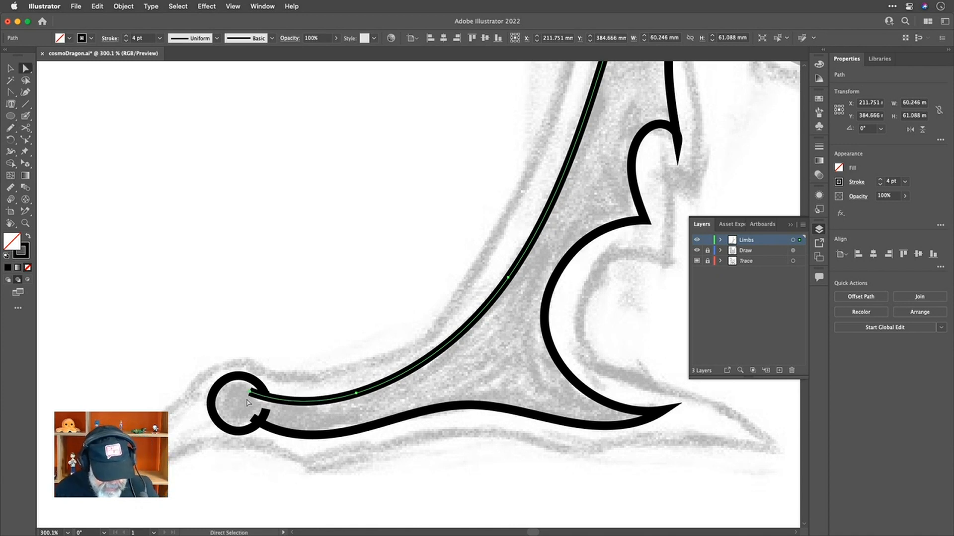
left_click(265, 397)
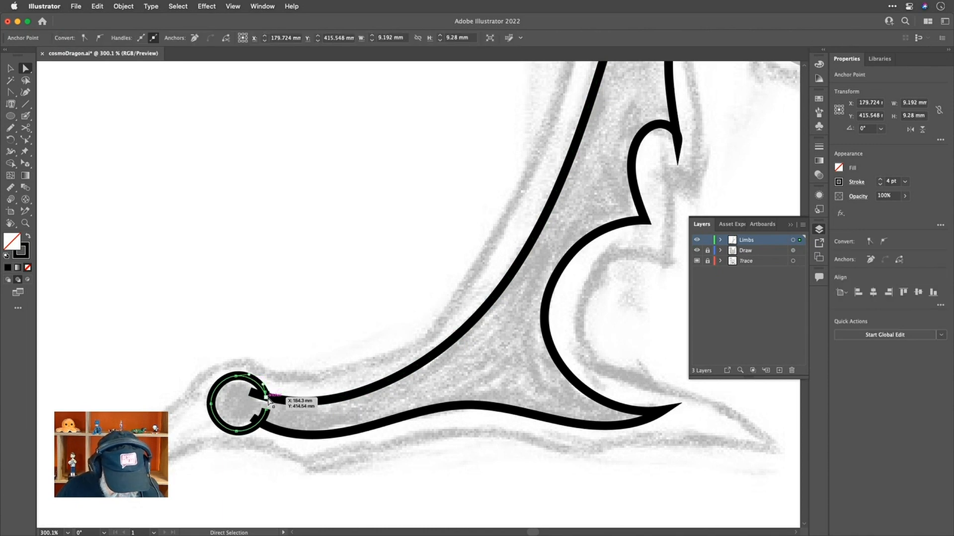
mouse_move(266, 400)
left_mouse_down()
mouse_move(280, 380)
mouse_move(270, 399)
left_mouse_up()
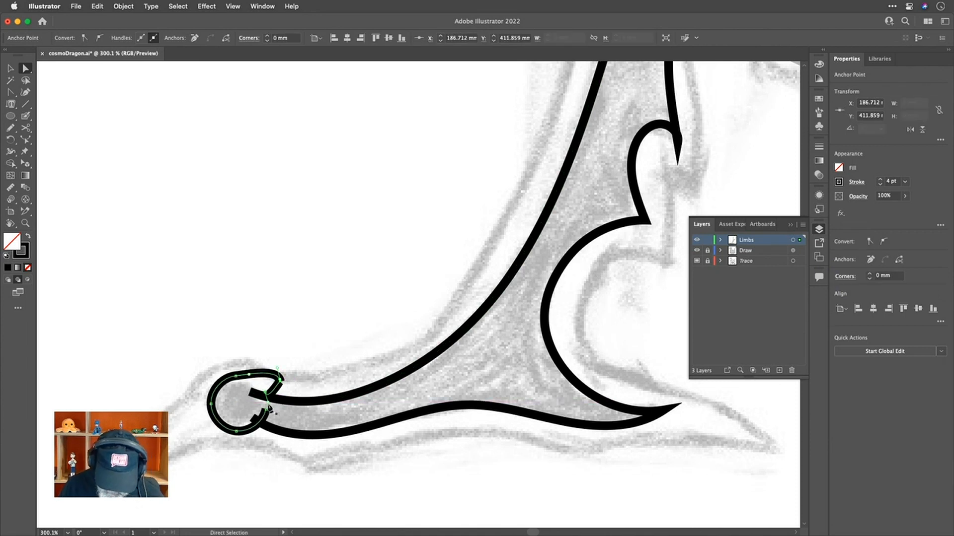
key("p")
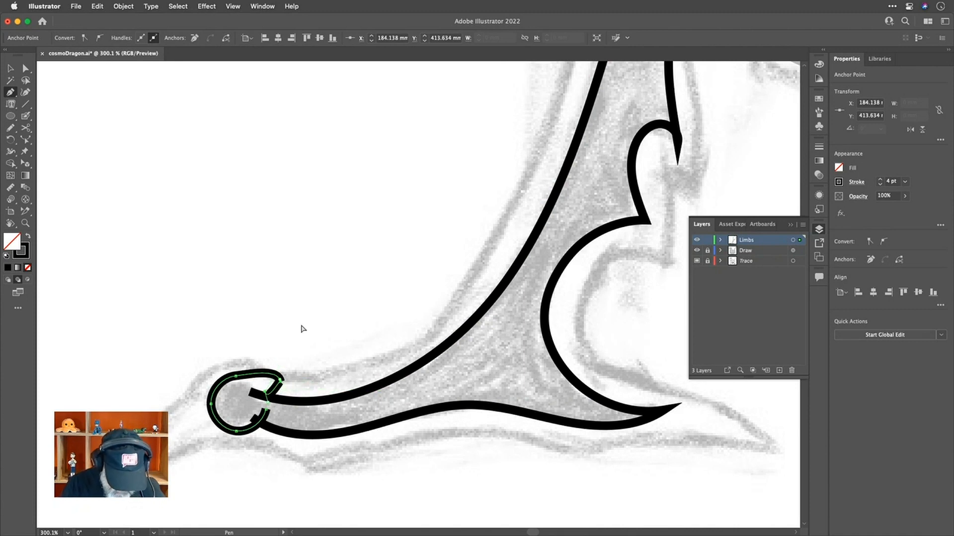
key("a")
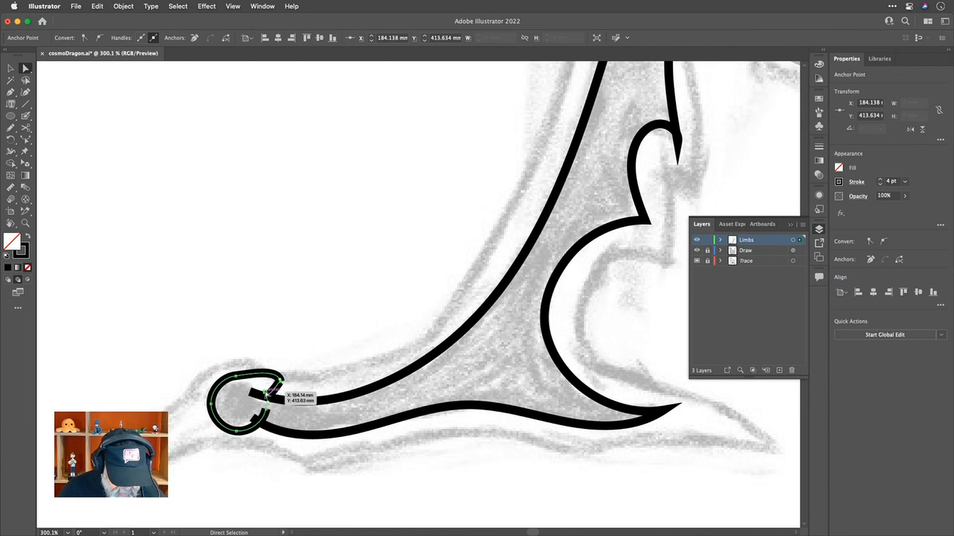
left_click(266, 393)
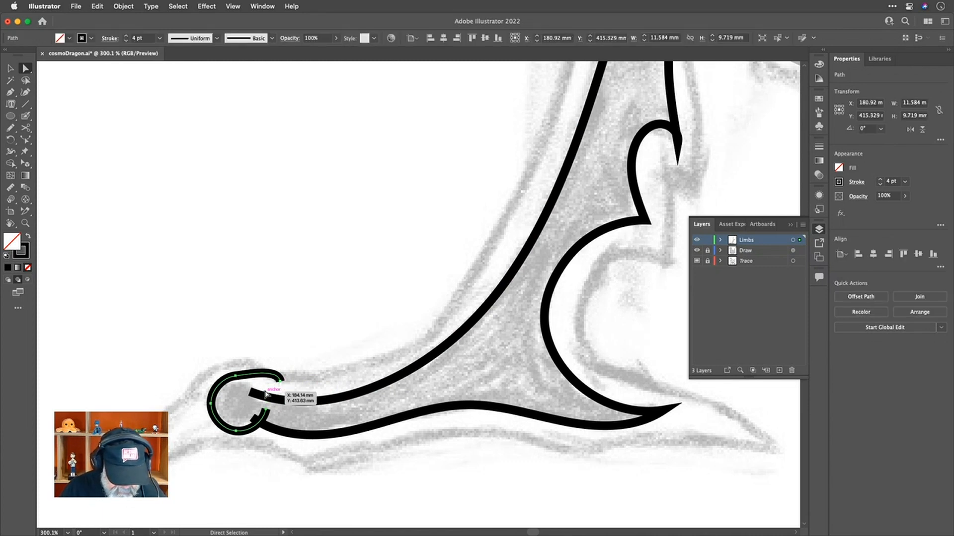
left_click_drag(281, 382, 269, 403)
key("super+z")
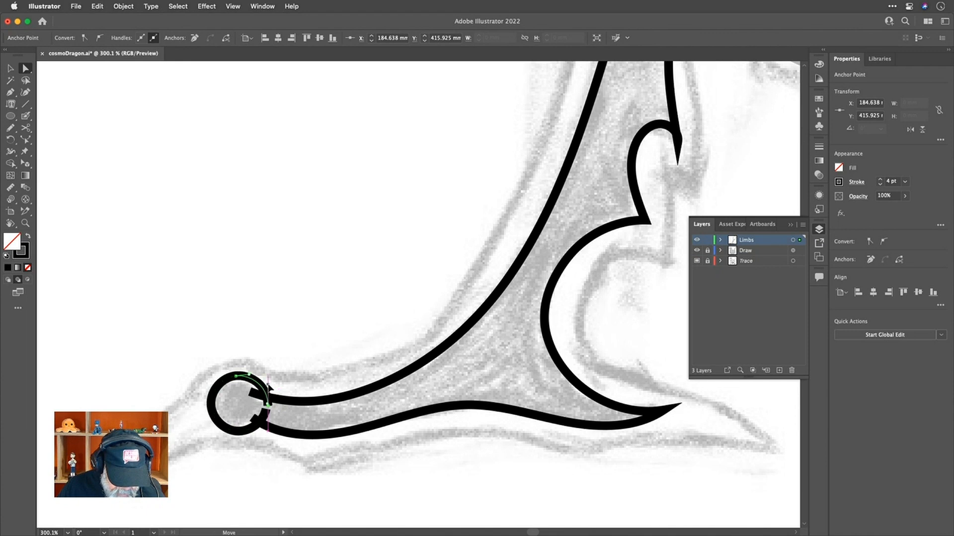
left_click_drag(269, 385, 272, 379)
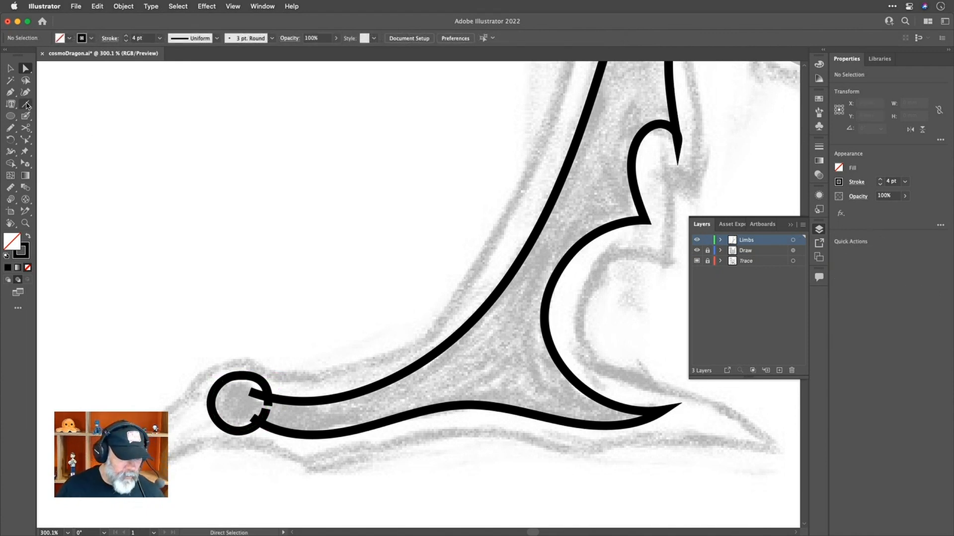
Join the toe-joint circle to the leg's front edge and foot line, and the thigh outline to the rear edge, using the Join tool
left_click(11, 92)
left_click(11, 93)
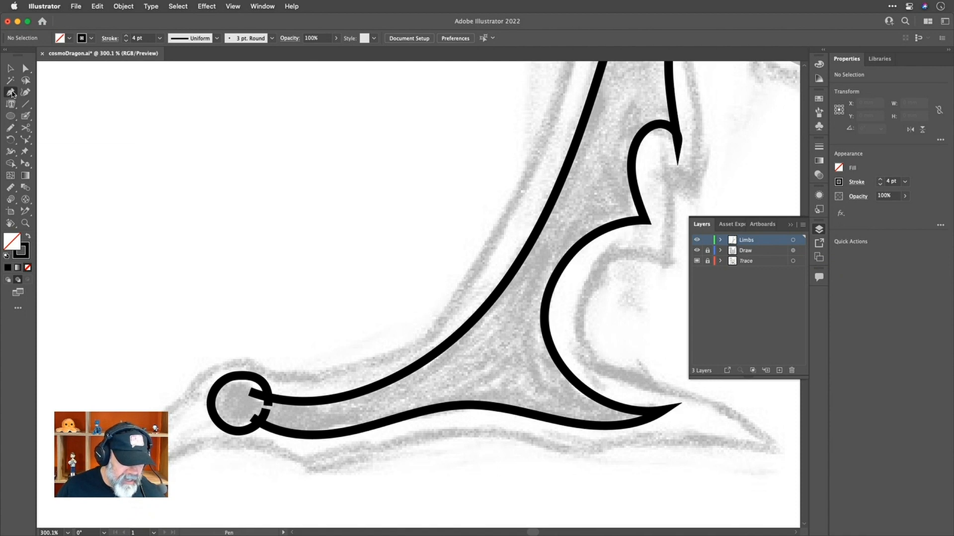
mouse_move(11, 127)
left_mouse_down()
mouse_move(63, 166)
mouse_move(58, 129)
left_mouse_up()
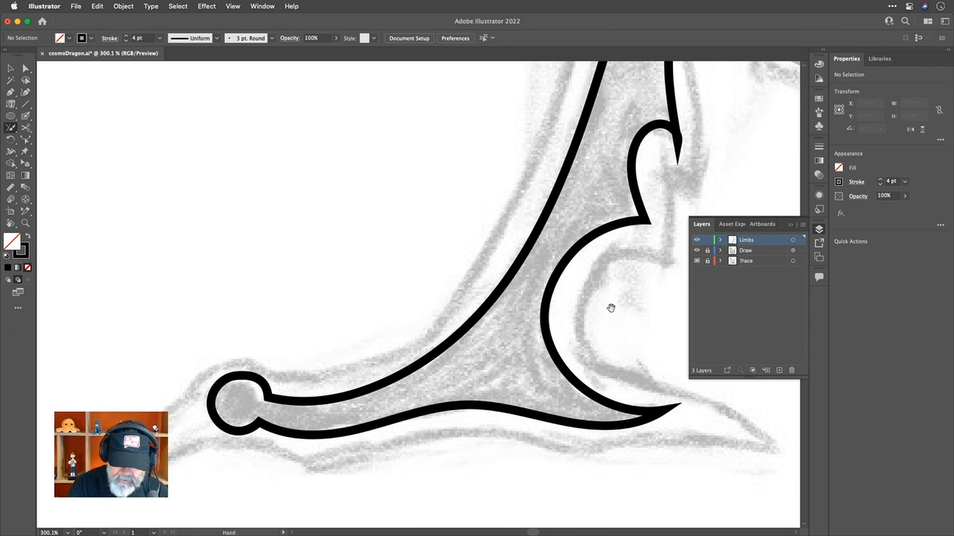
left_click_drag(611, 306, 424, 499)
left_click_drag(423, 228, 427, 210)
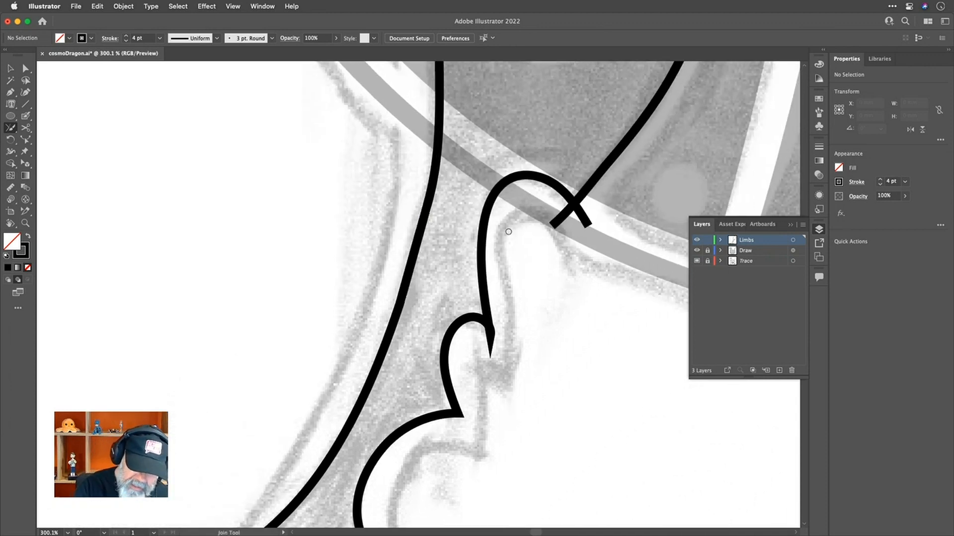
mouse_move(555, 209)
left_mouse_down()
mouse_move(563, 207)
mouse_move(549, 219)
left_mouse_up()
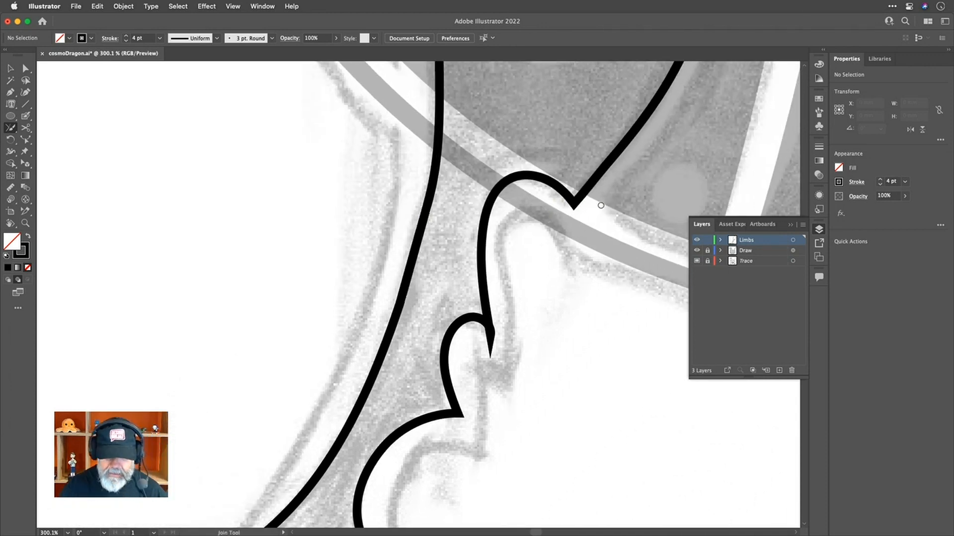
scroll(550, 219, "down", 10)
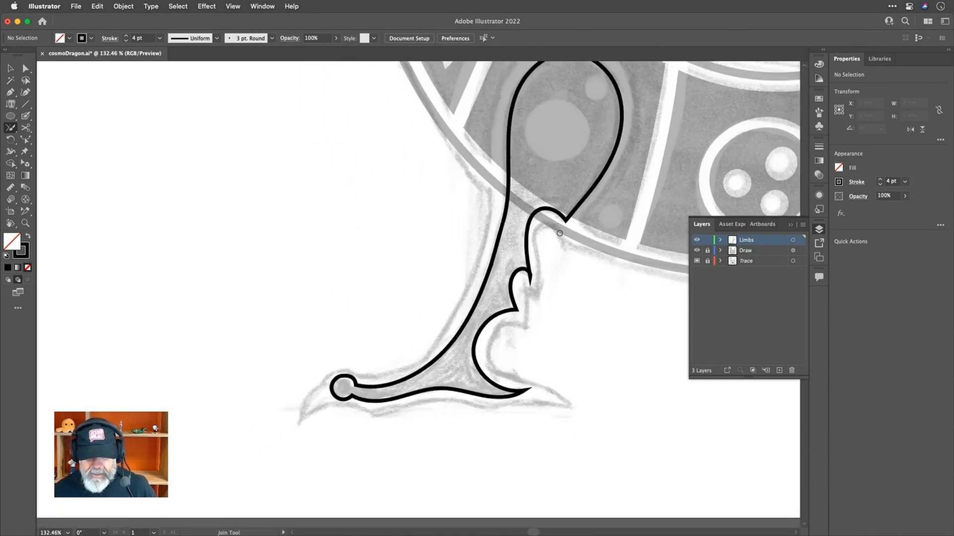
key("v")
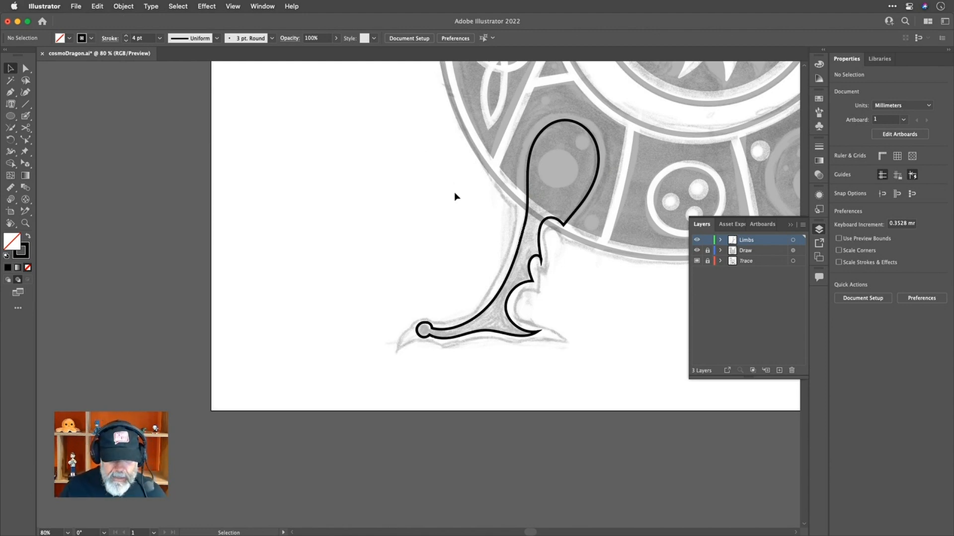
left_click(123, 6)
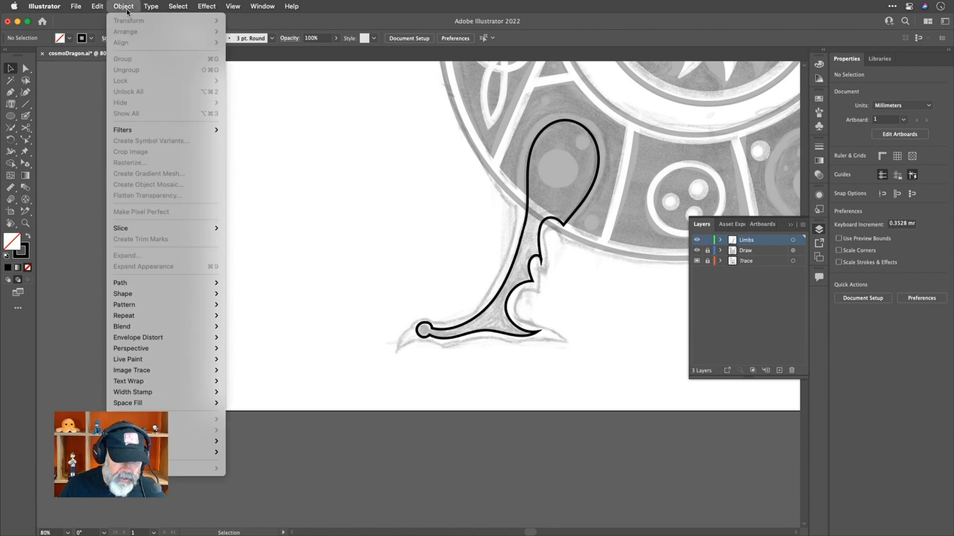
mouse_move(152, 283)
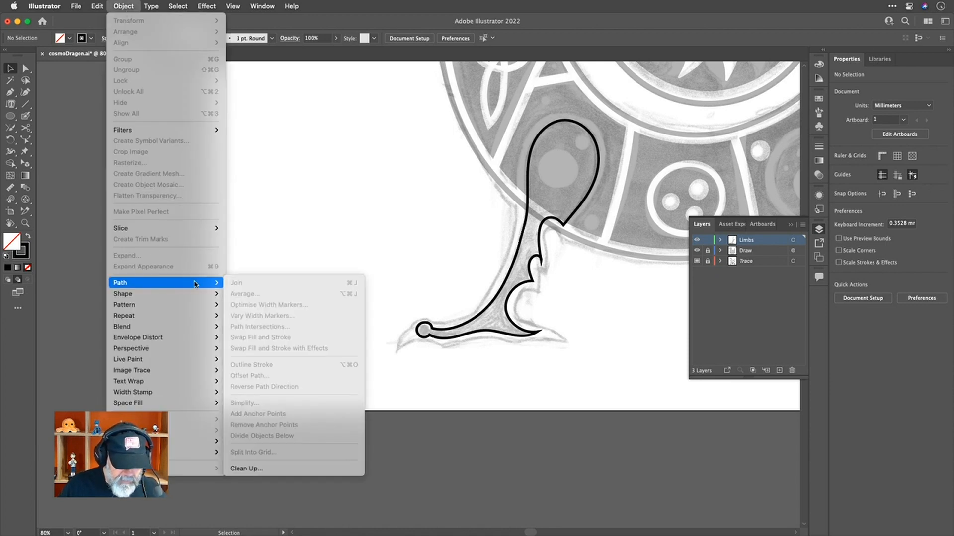
left_click(391, 251)
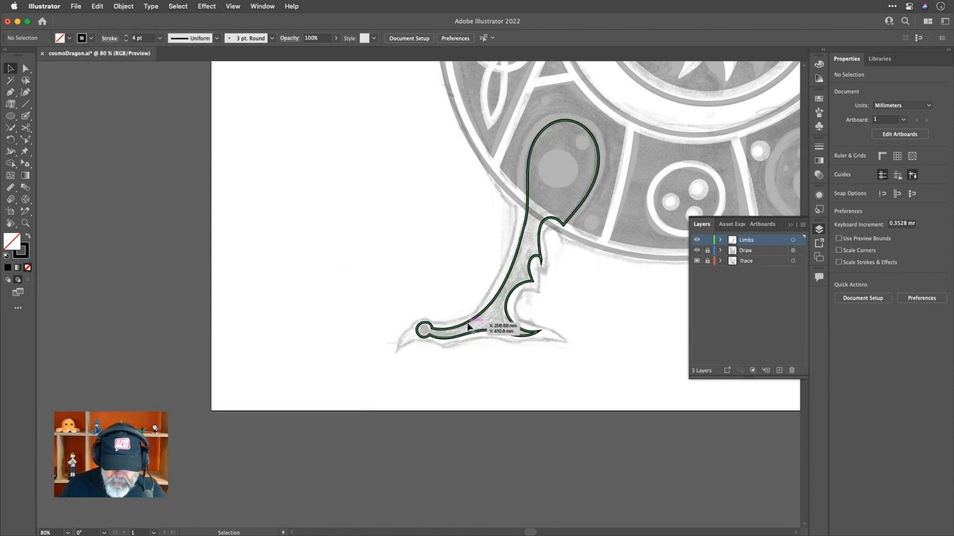
Offset the leg outline outward by 5 mm with Miter joins and a miter limit of 4
left_click(468, 328)
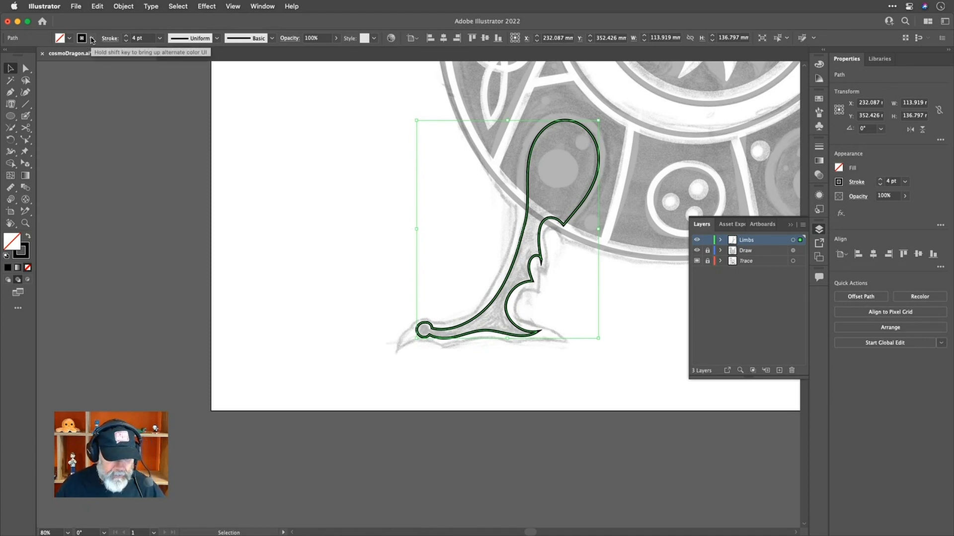
left_click(120, 7)
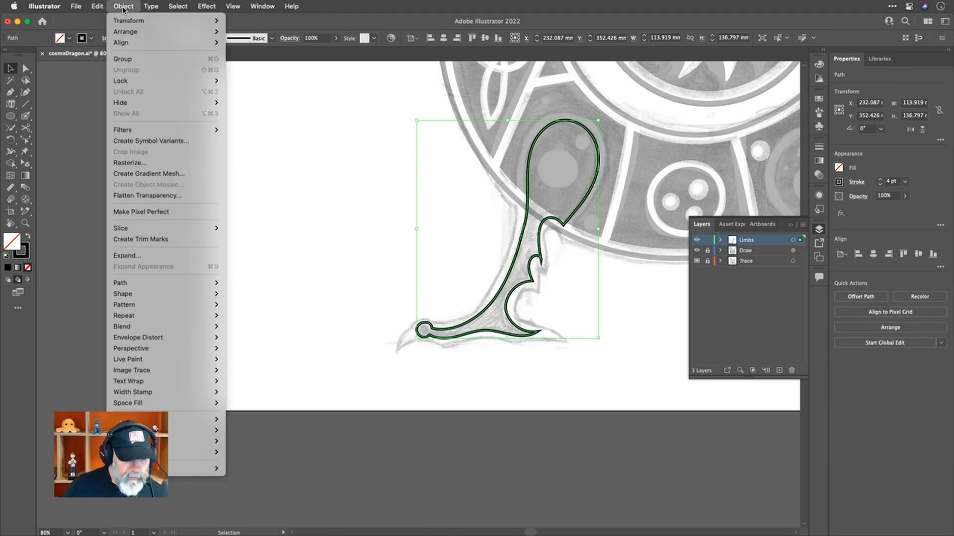
mouse_move(174, 283)
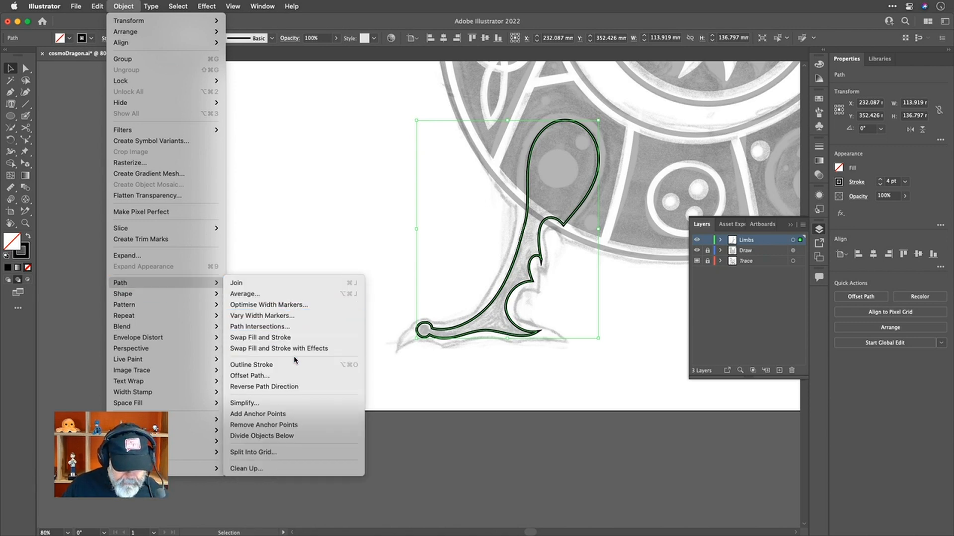
left_click(291, 376)
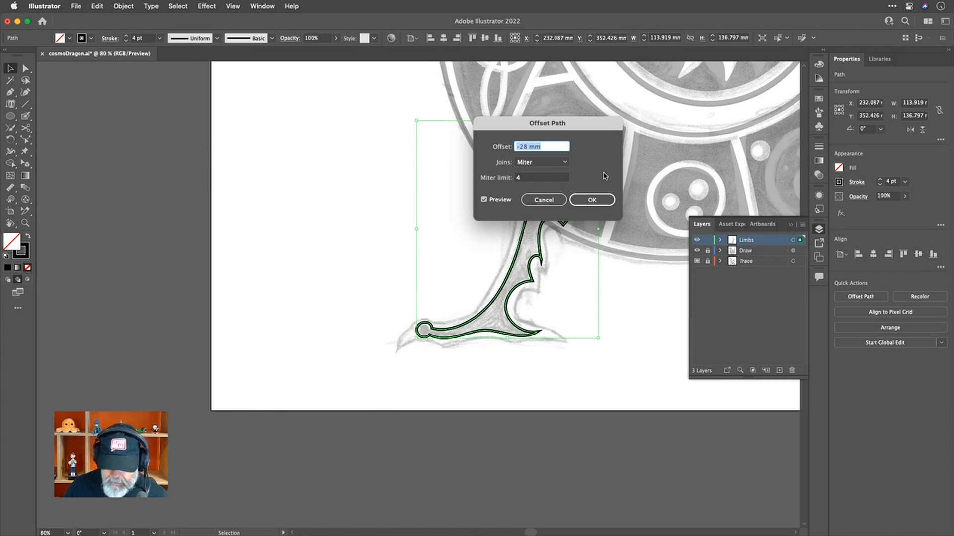
key("Up")
key("Up")
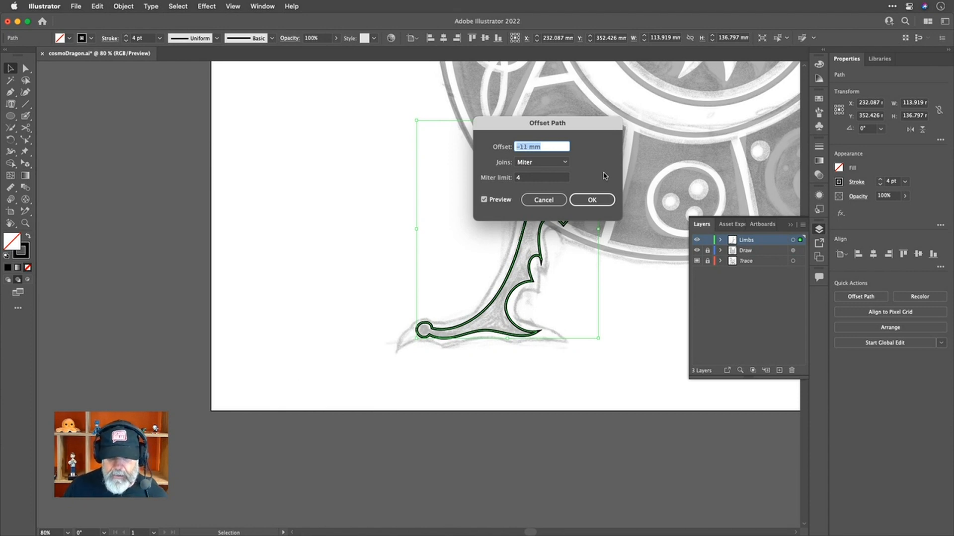
key("Up")
key("Up")
key("Up")
key("Up")
key("Up")
key("Up")
key("Up")
key("Up")
key("Up")
key("Up")
key("Up")
key("Up")
key("Up")
key("Up")
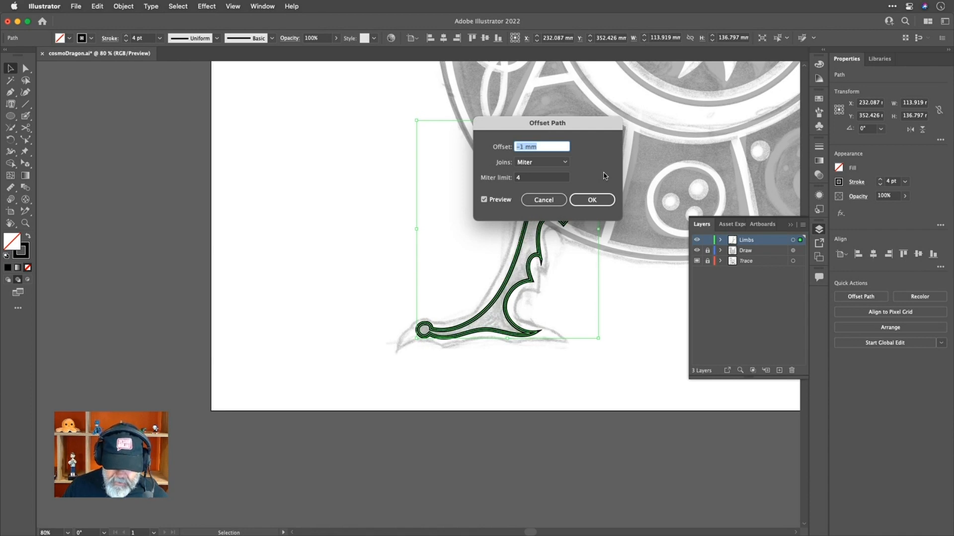
key("Up")
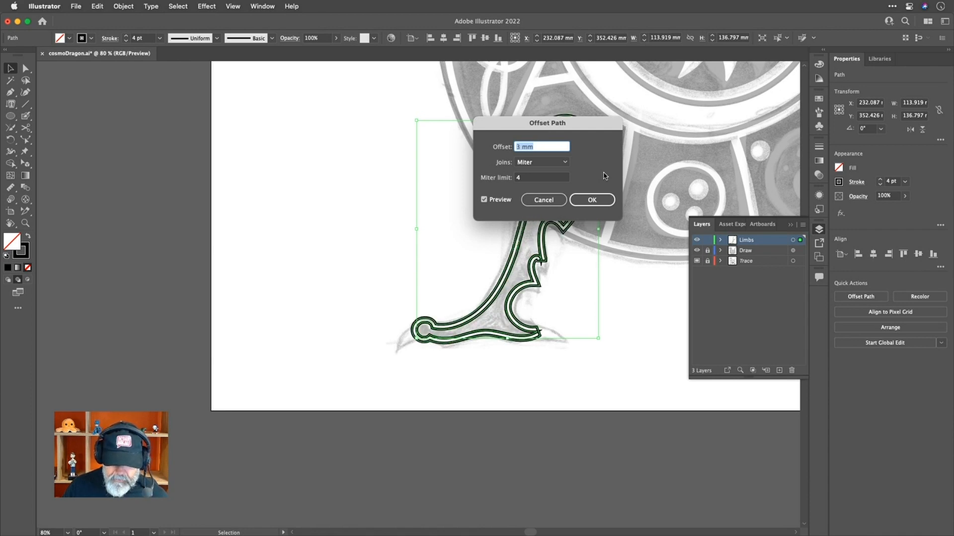
key("Up")
key("Up")
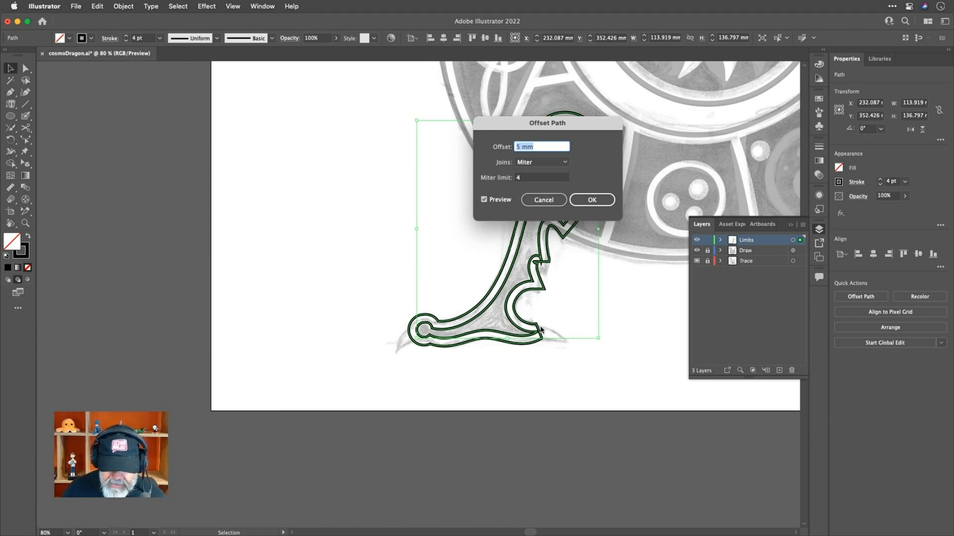
left_click(598, 199)
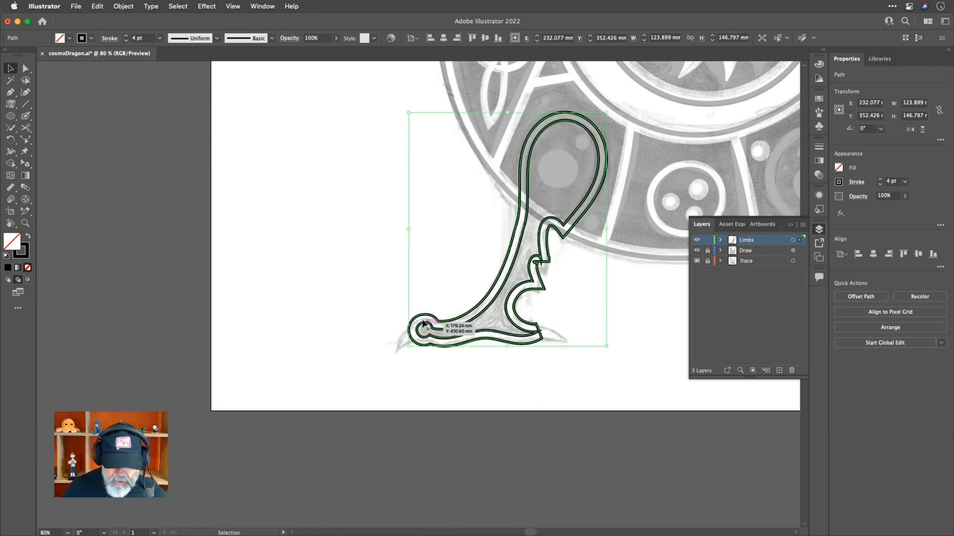
Cut the outer offset outline with the Scissors tool at both corners of its blunt end around the heel tip
scroll(425, 325, "up", 5)
scroll(425, 321, "right", 5)
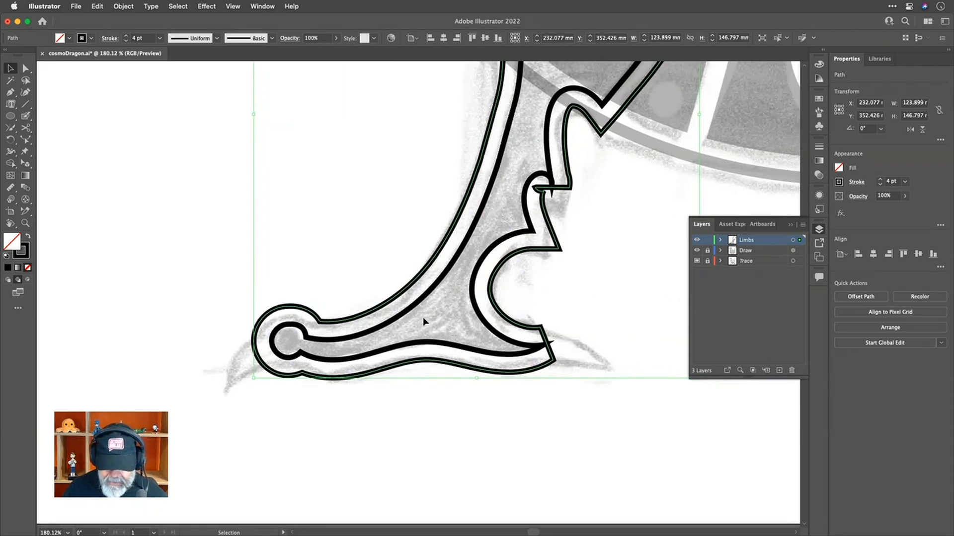
key("c")
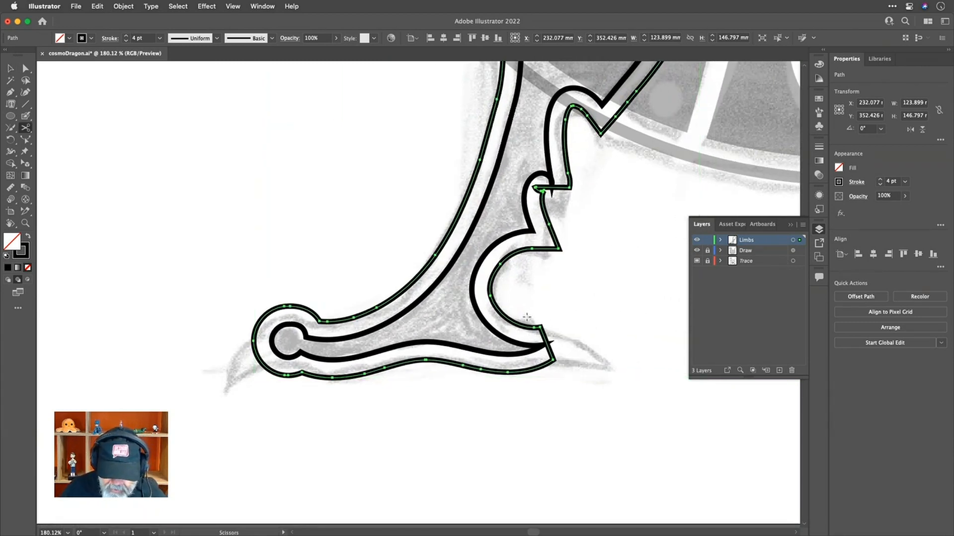
left_click(541, 328)
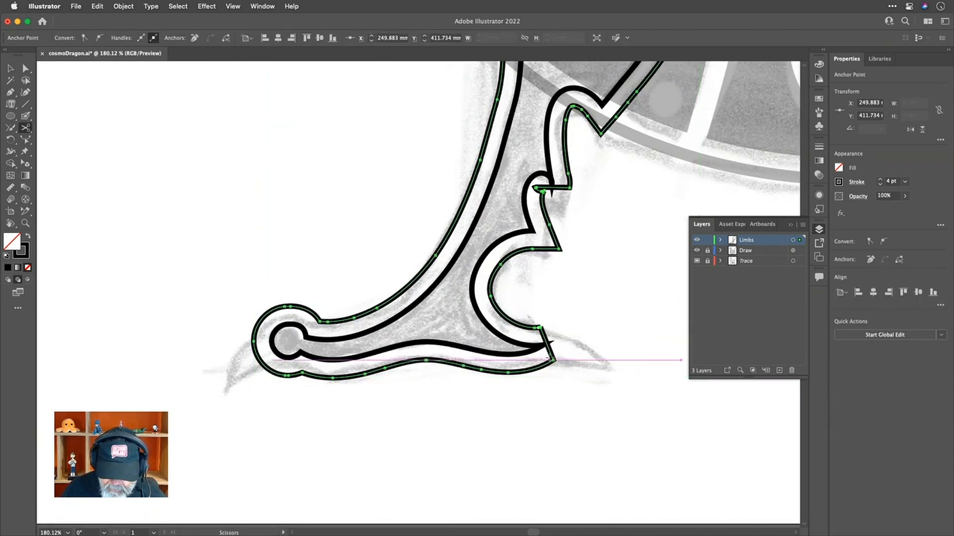
left_click(553, 358)
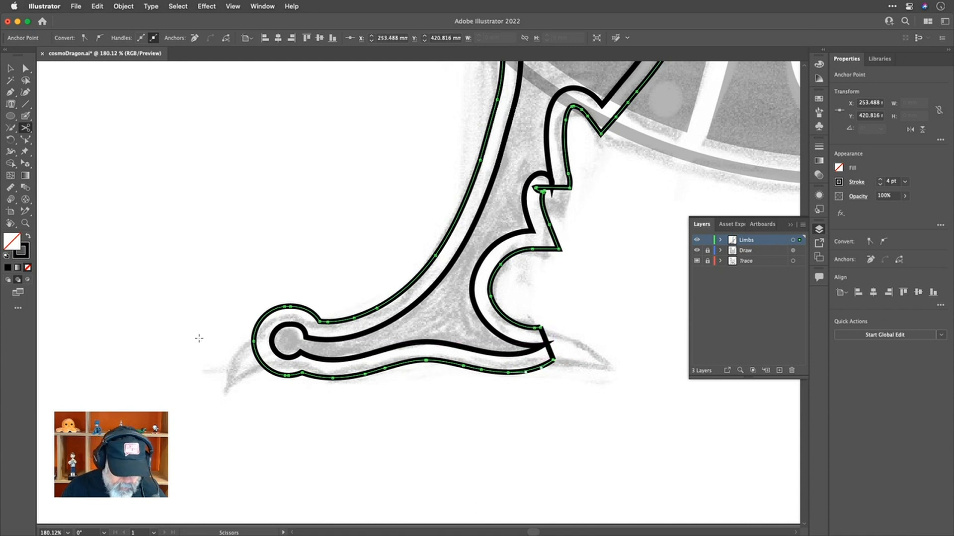
Cut the outer outline at two points around the front of the toe joint and delete the short arc between them
left_click(257, 334)
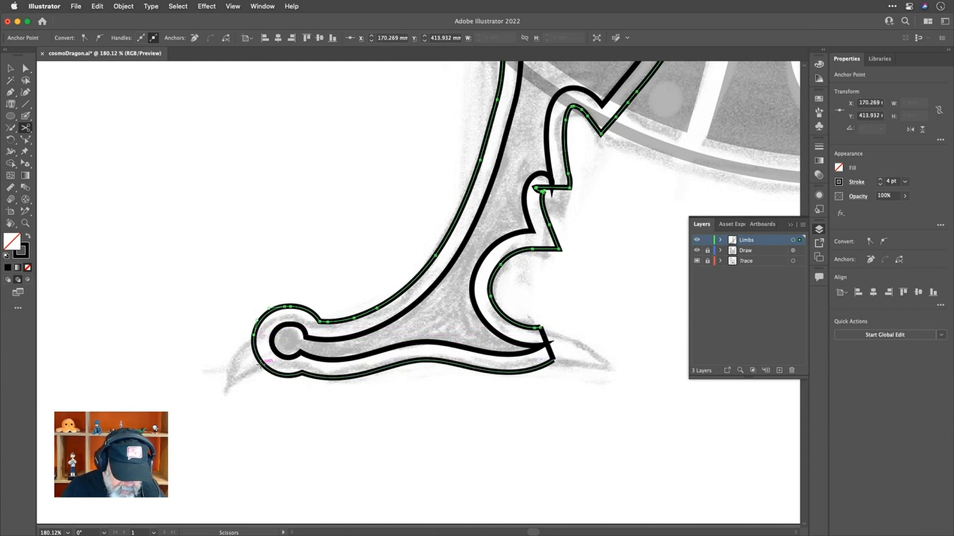
left_click(265, 364)
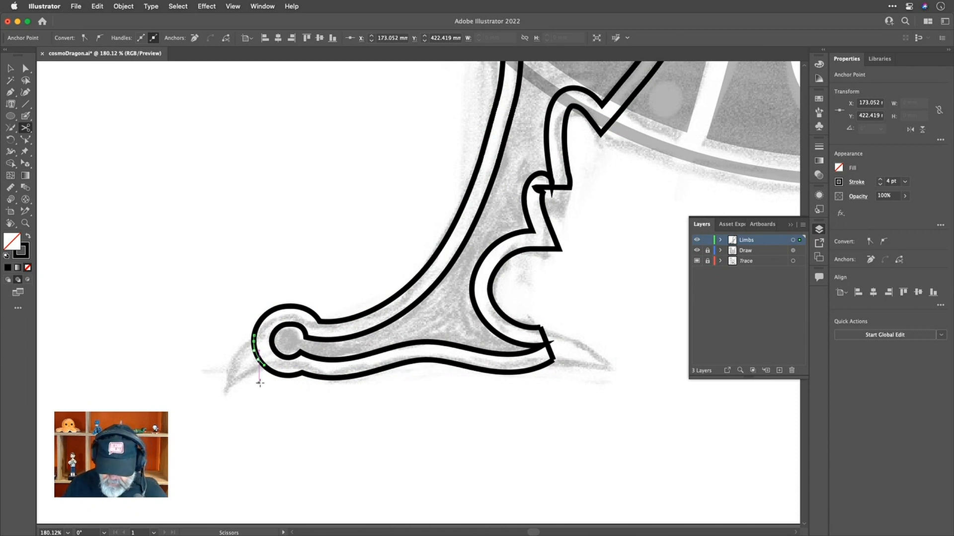
key("Delete")
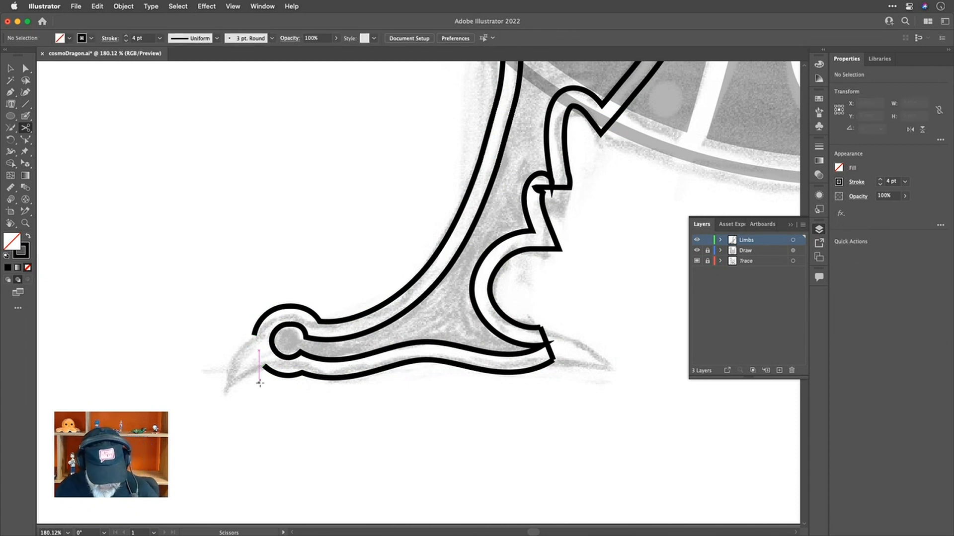
Delete the short straight segment of the outer outline that crosses the heel tip
key("v")
left_click(546, 343)
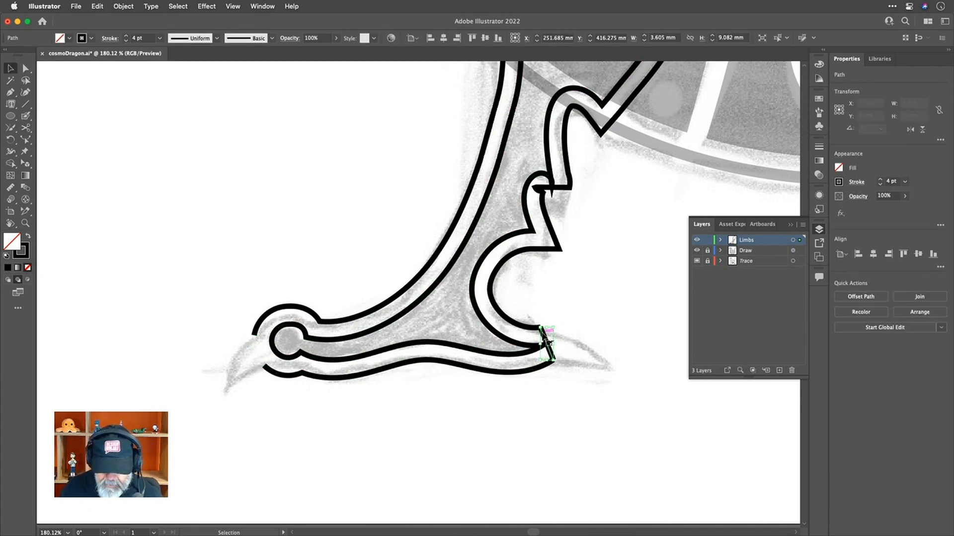
key("Delete")
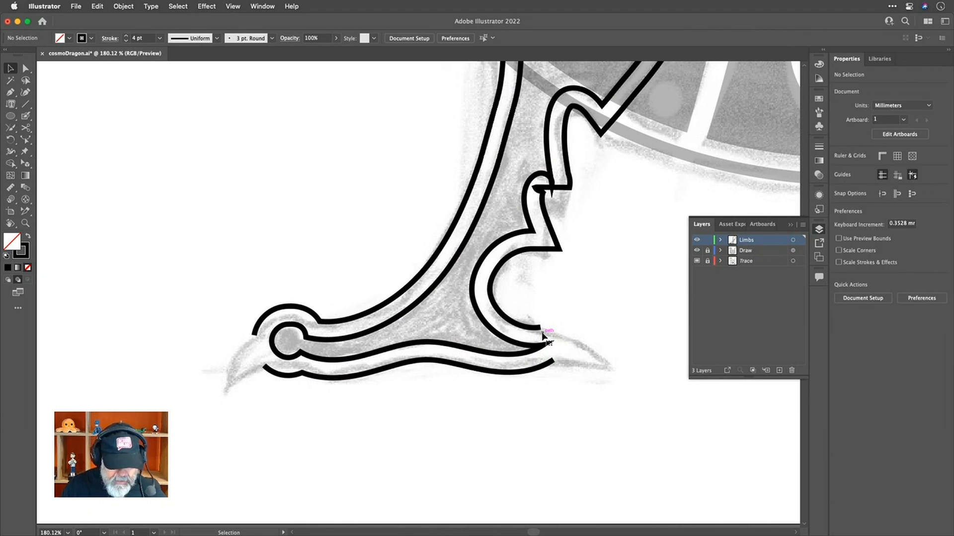
Draw the toe and heel claws with the Pencil tool as two crossing strokes each, overlapping the outer outline's open ends
key("n")
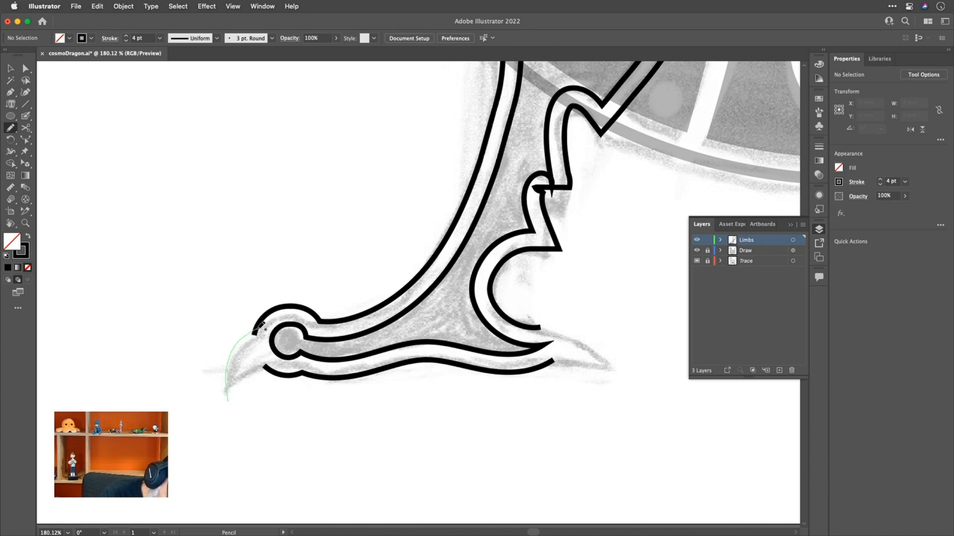
left_click_drag(255, 331, 256, 330)
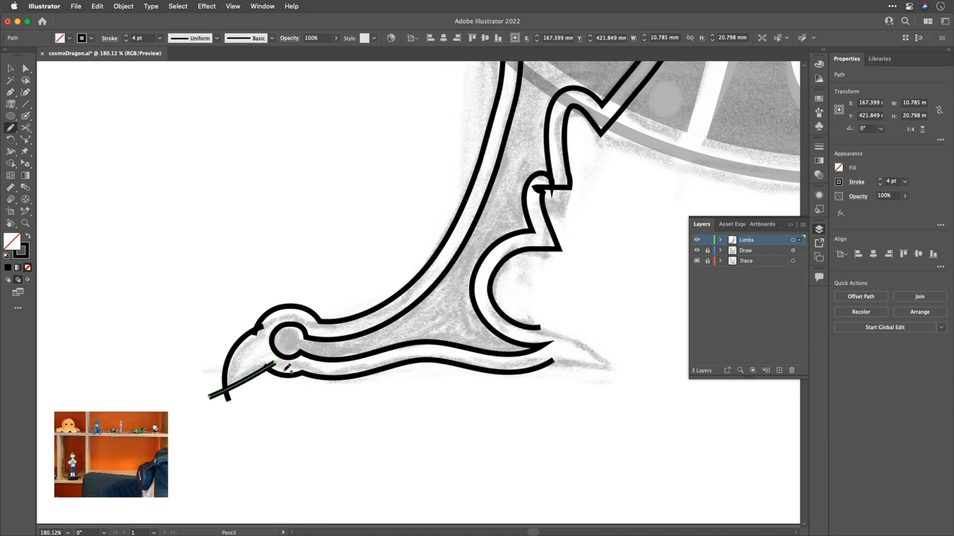
left_click_drag(286, 367, 286, 368)
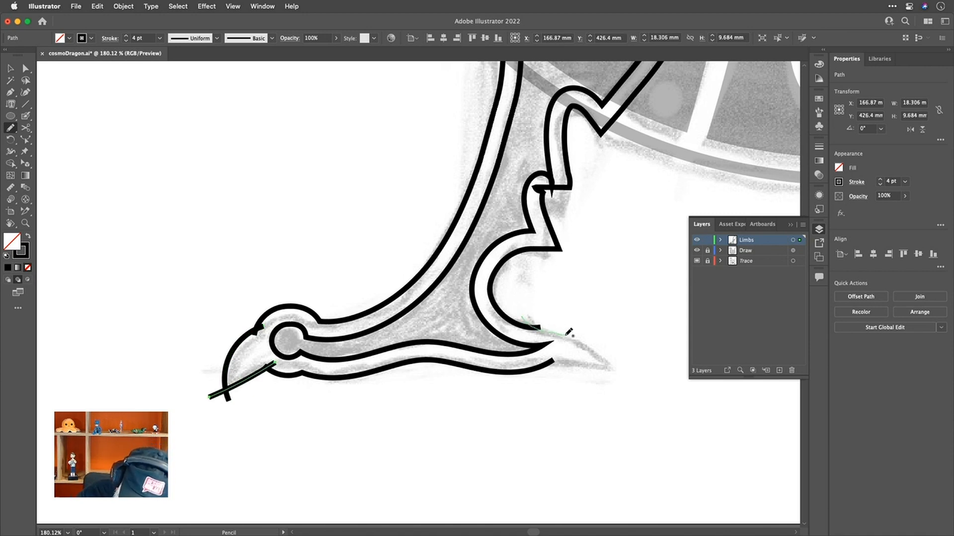
left_click_drag(626, 394, 625, 396)
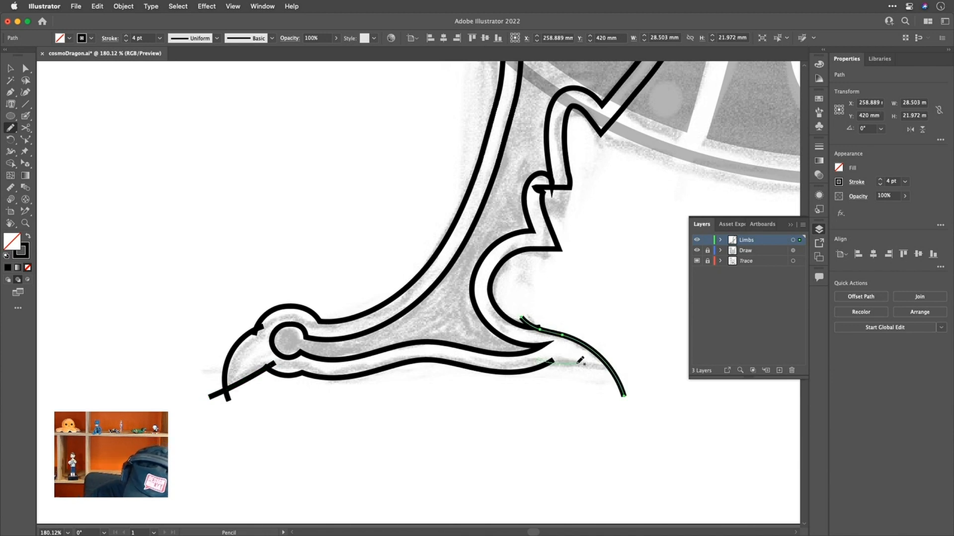
left_click_drag(624, 371, 638, 384)
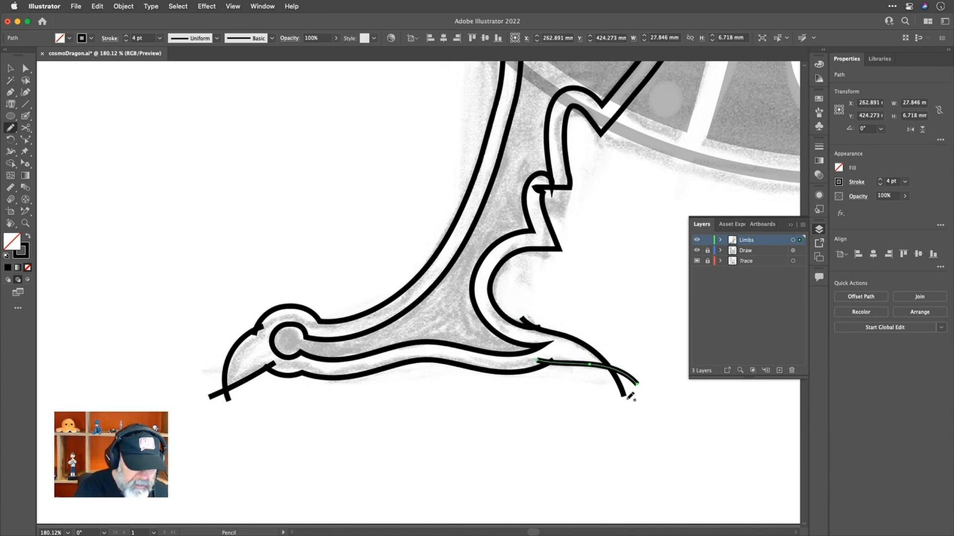
Trim and connect the overlapping claw strokes at their tips and bases with the Join tool, forming one continuous outer outline
left_click(12, 130)
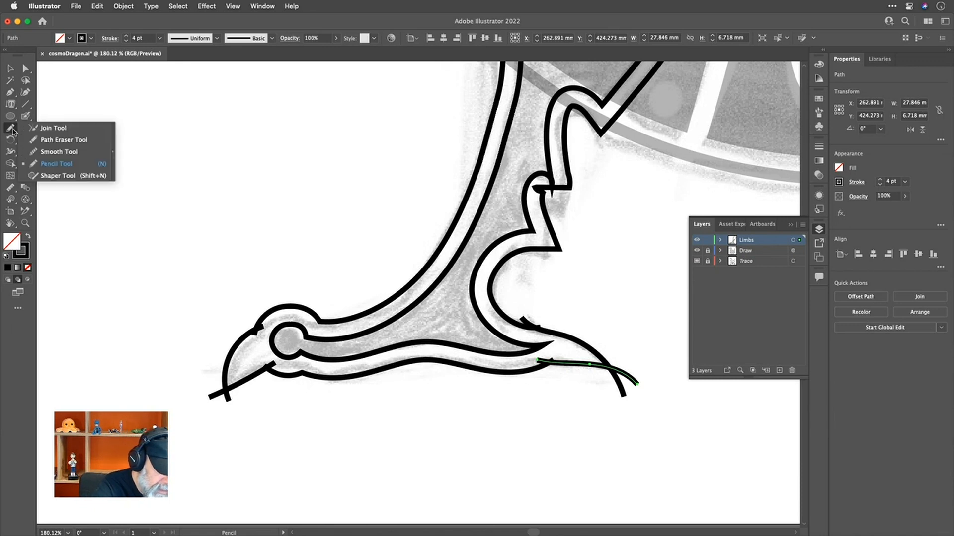
left_click(49, 128)
key("super+shift+a")
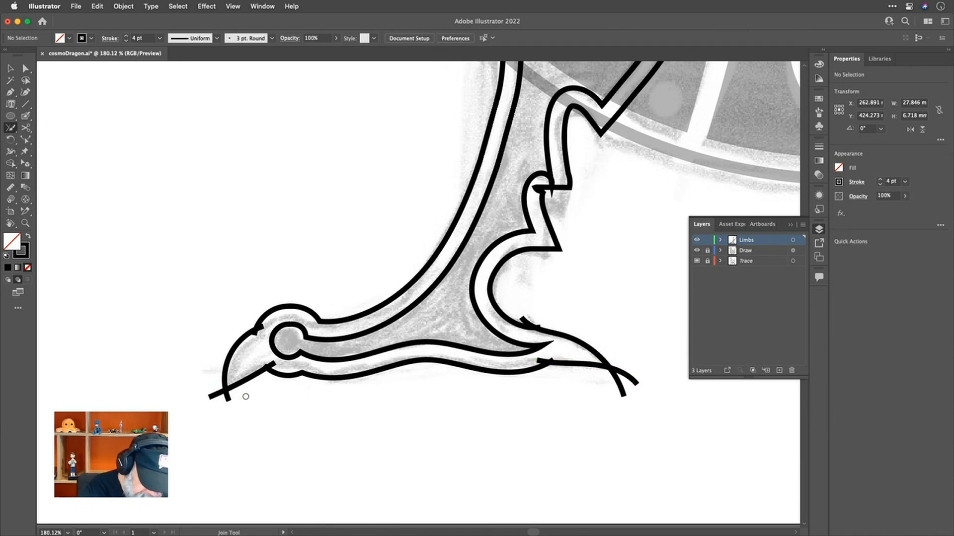
left_click_drag(602, 371, 624, 379)
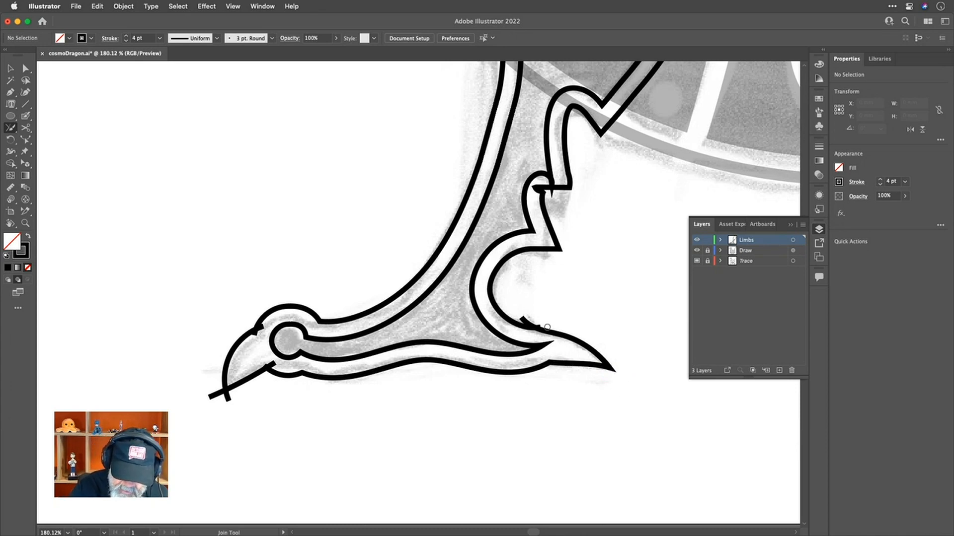
left_click_drag(522, 319, 551, 335)
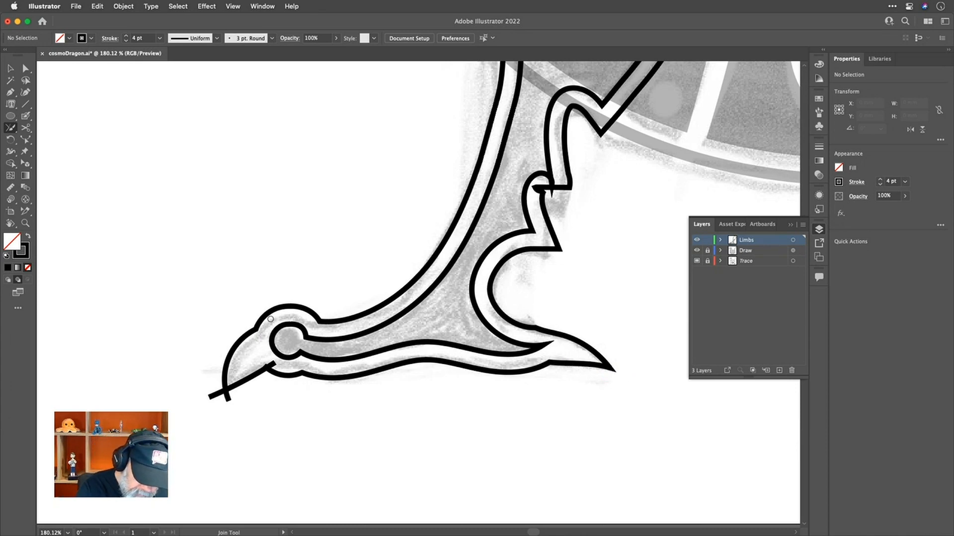
left_click_drag(271, 368, 277, 363)
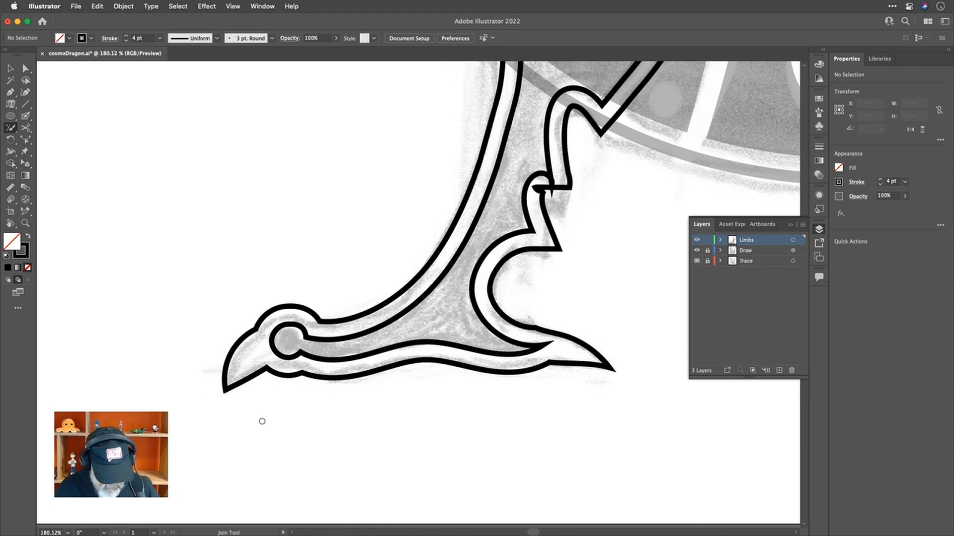
Select the outer outline and redraw the upper base of the heel claw with the Pencil tool to smooth the kink
key("a")
left_click(537, 328)
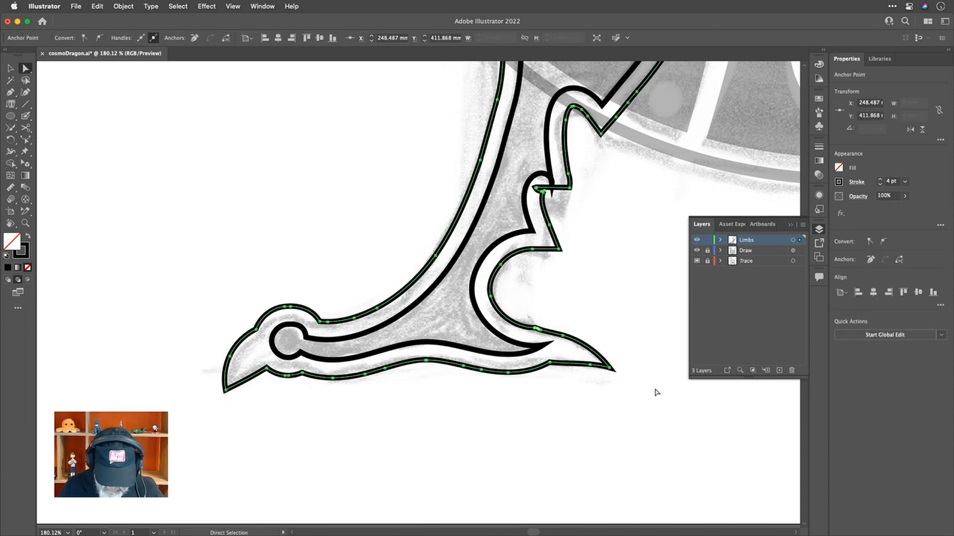
key("n")
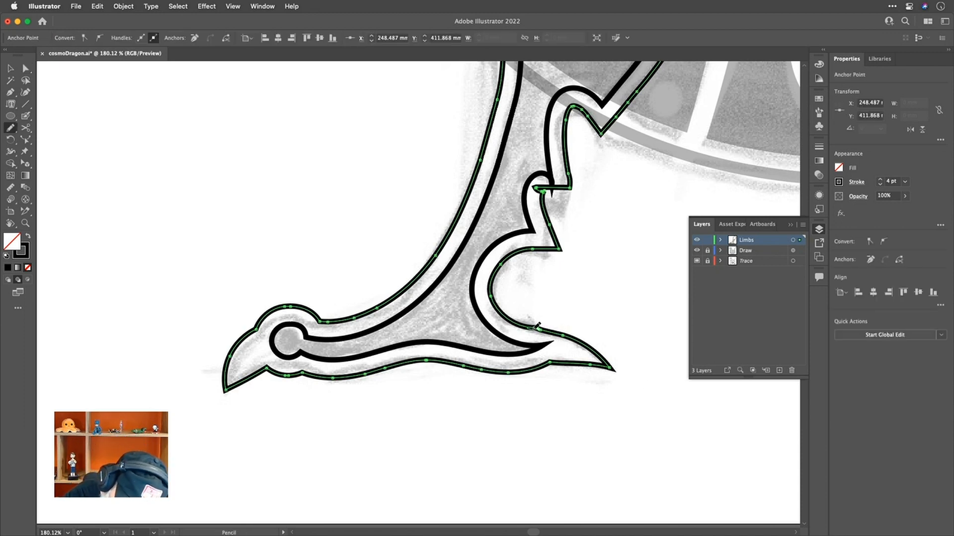
left_click_drag(549, 328, 541, 329)
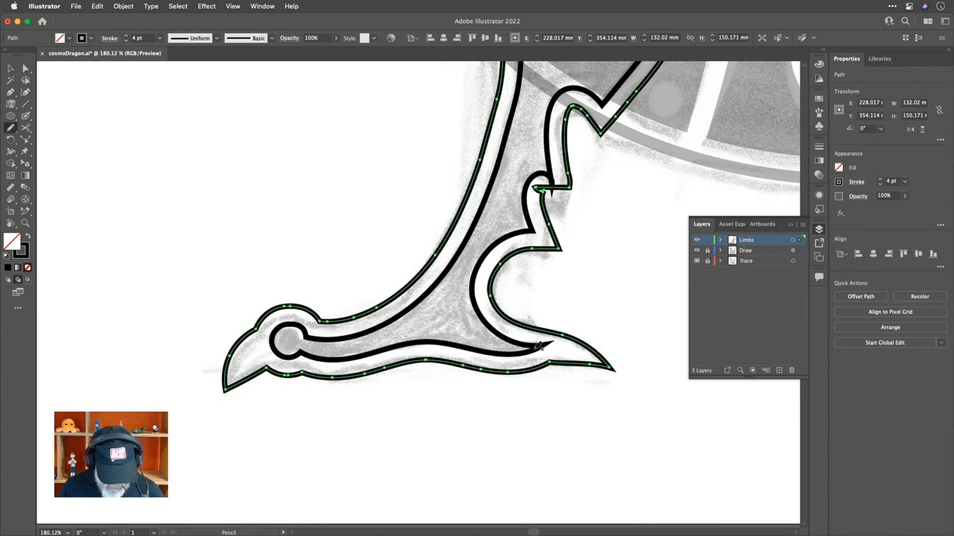
key("a")
key("a")
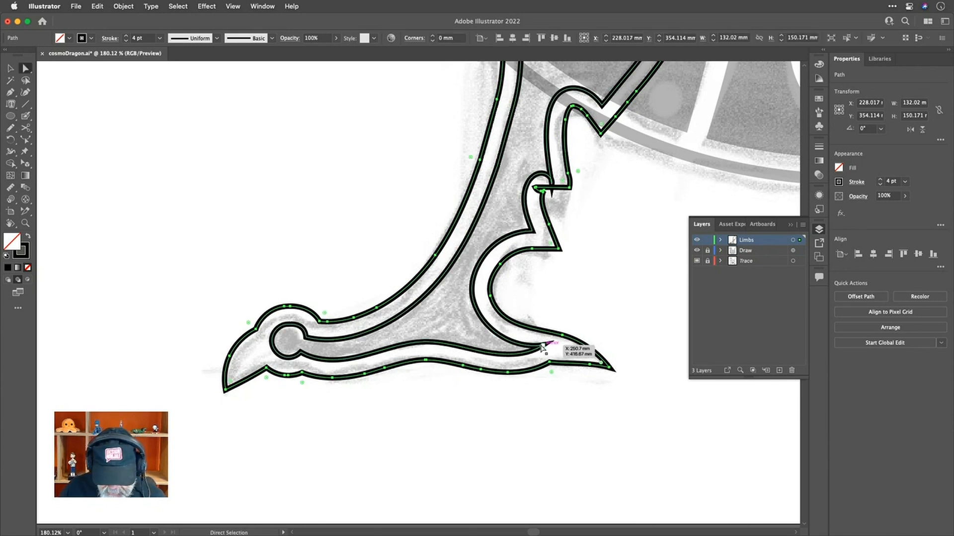
Select the inner leg outline and swap its fill and stroke so the shape is solid black without a stroke
scroll(543, 348, "down", 5)
scroll(546, 348, "up", 2)
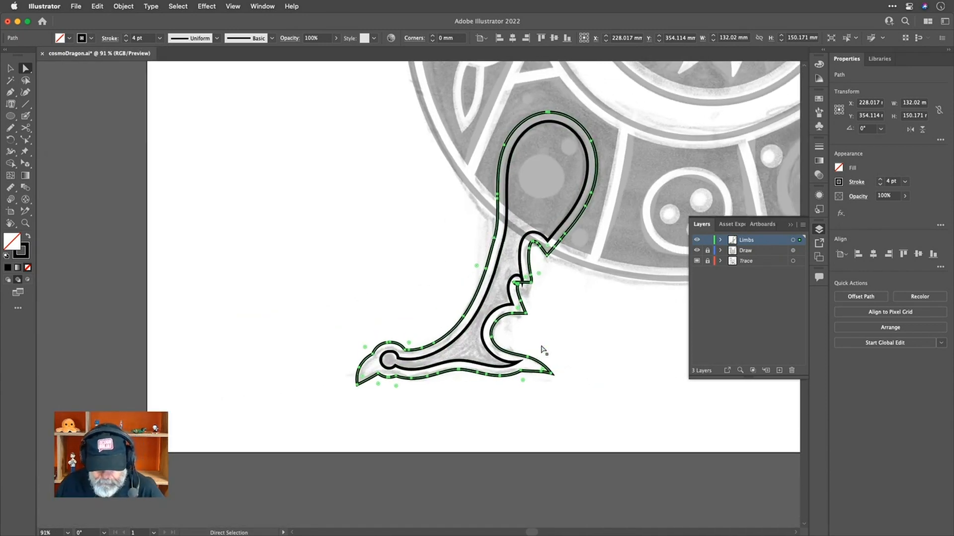
left_click(10, 68)
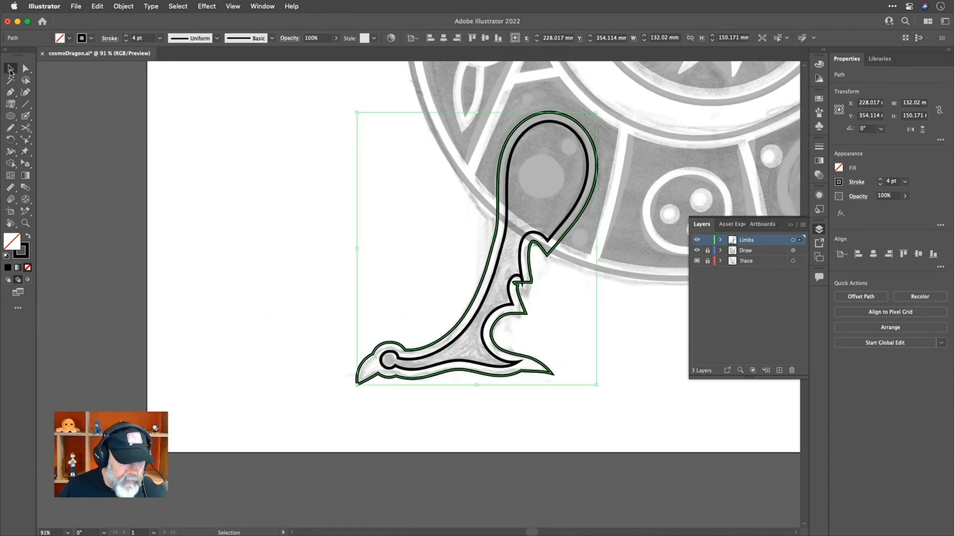
left_click(592, 358)
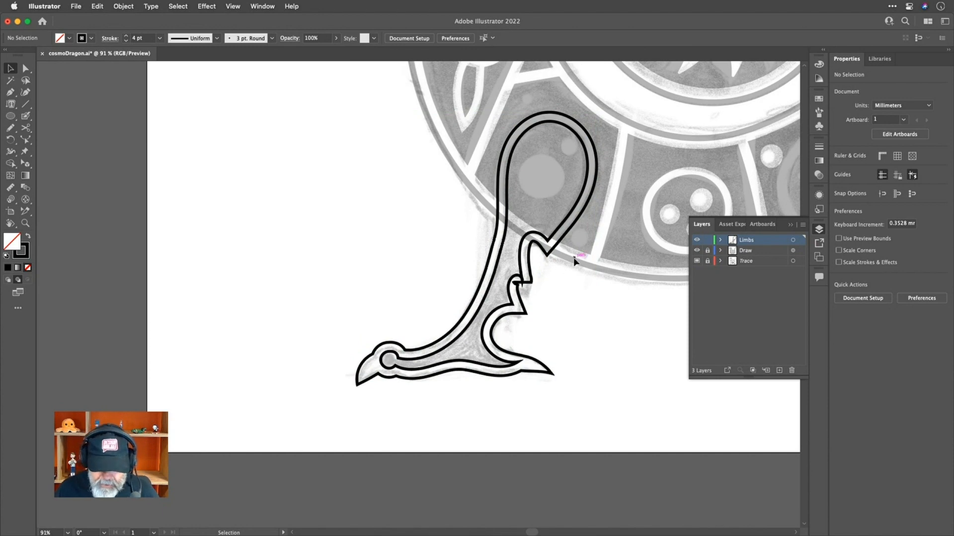
left_click(548, 257)
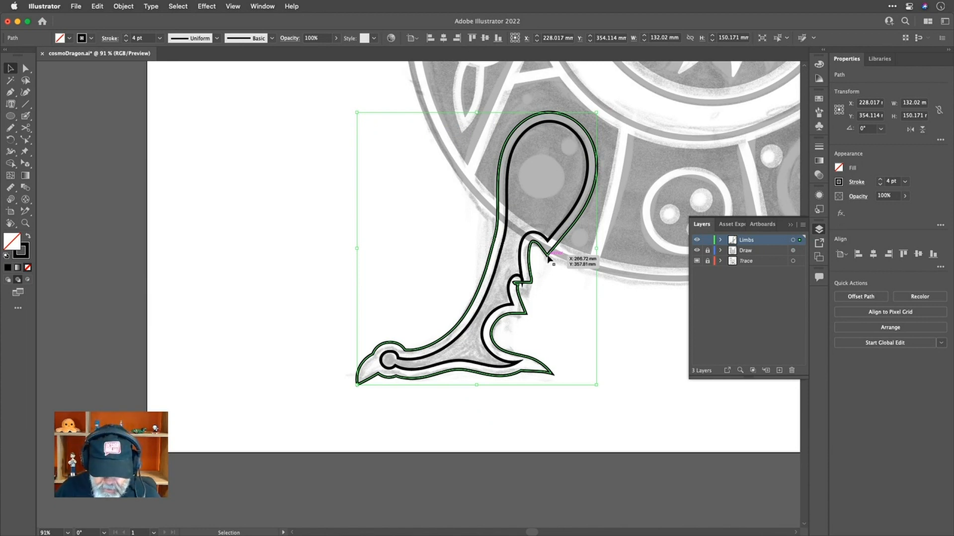
left_click(548, 248)
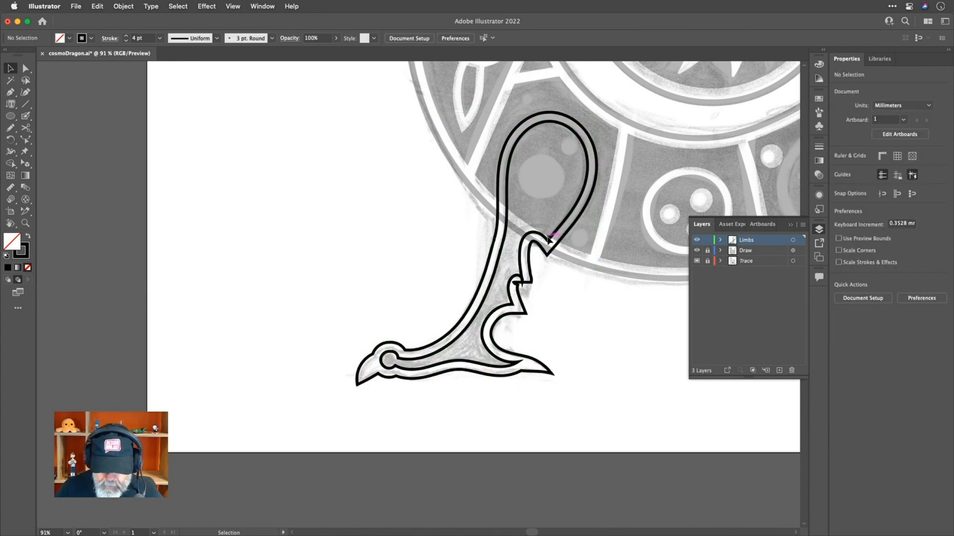
left_click(549, 242)
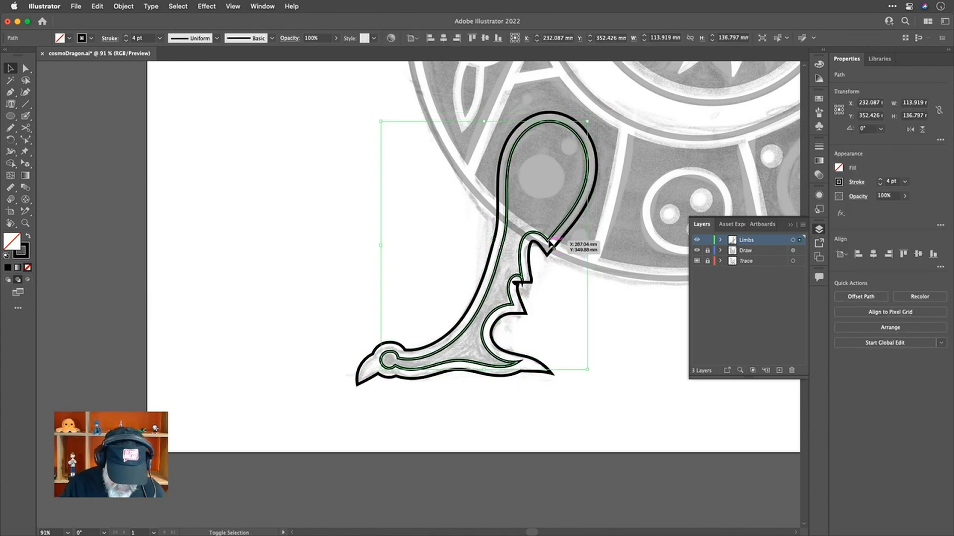
key("shift+x")
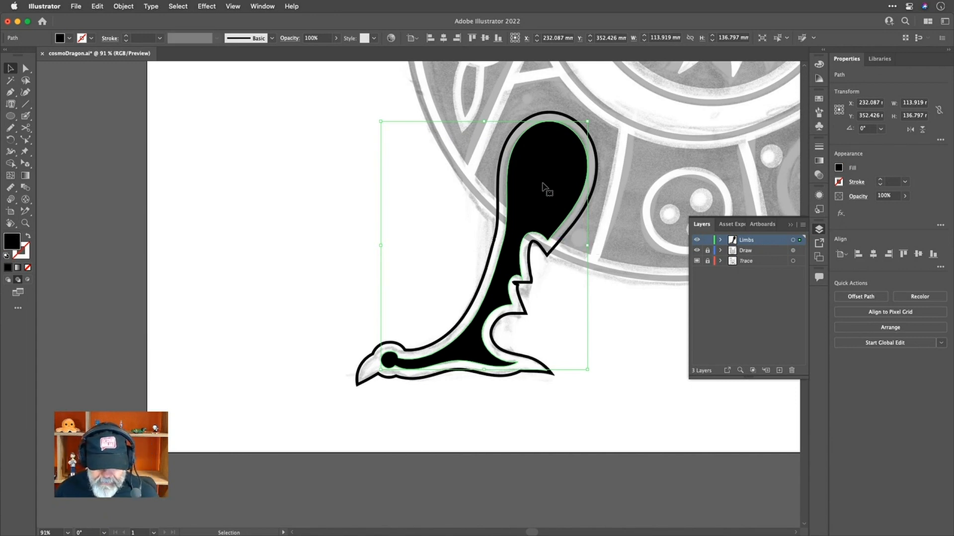
Erase a small round spot and a larger one below it from the black thigh area with the Eraser tool
scroll(542, 185, "up", 2)
scroll(542, 185, "right", 1)
scroll(544, 186, "up", 2)
key("e")
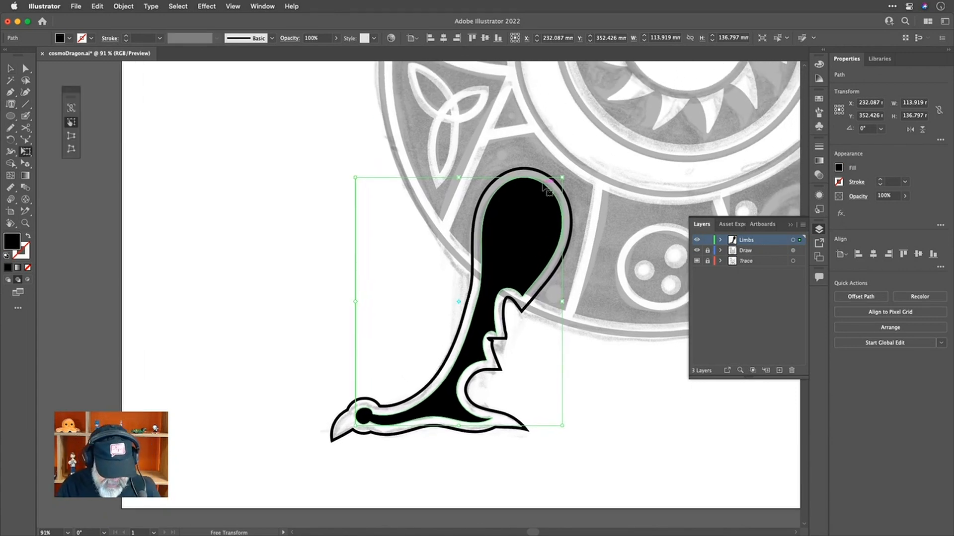
key("shift+e")
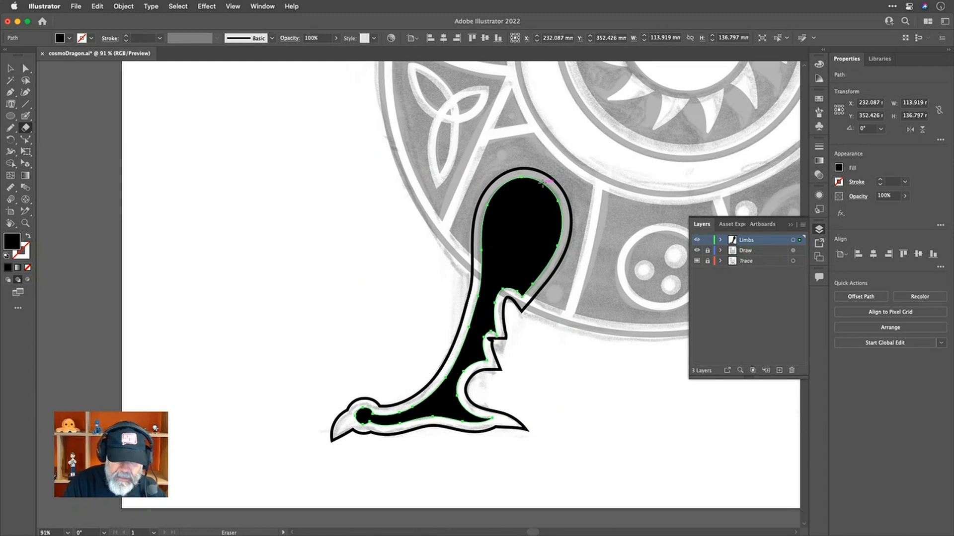
left_click(528, 212)
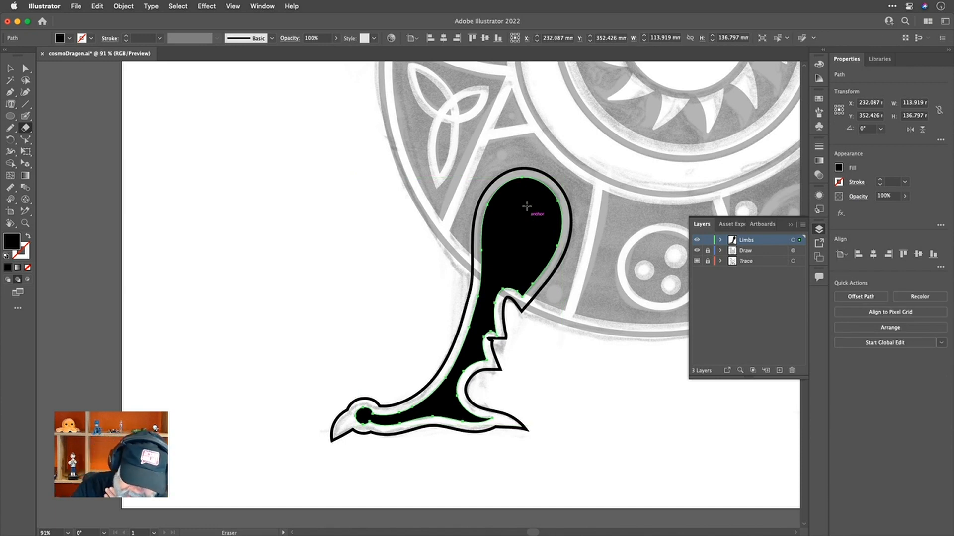
mouse_move(526, 215)
left_mouse_down()
mouse_move(529, 256)
mouse_move(508, 258)
mouse_move(522, 238)
mouse_move(529, 254)
mouse_move(509, 259)
mouse_move(523, 242)
left_mouse_up()
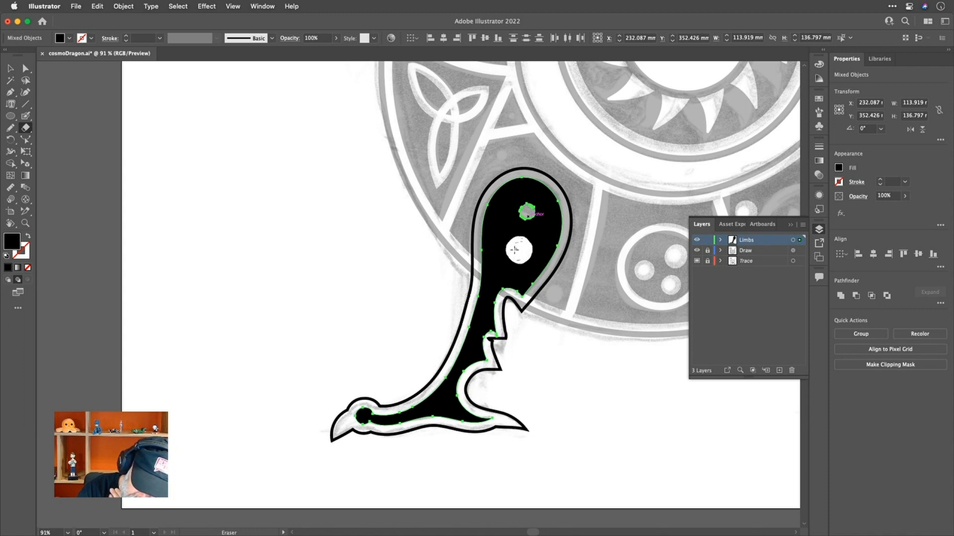
left_click_drag(522, 239, 527, 248)
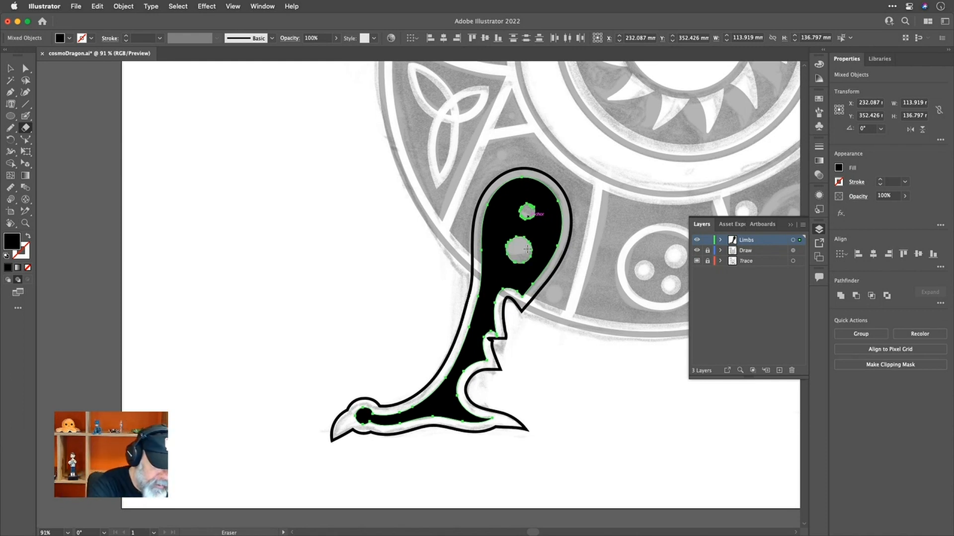
Set the Eraser size to 32 pt and erase over both thigh spots again to enlarge and round them
double_click(25, 128)
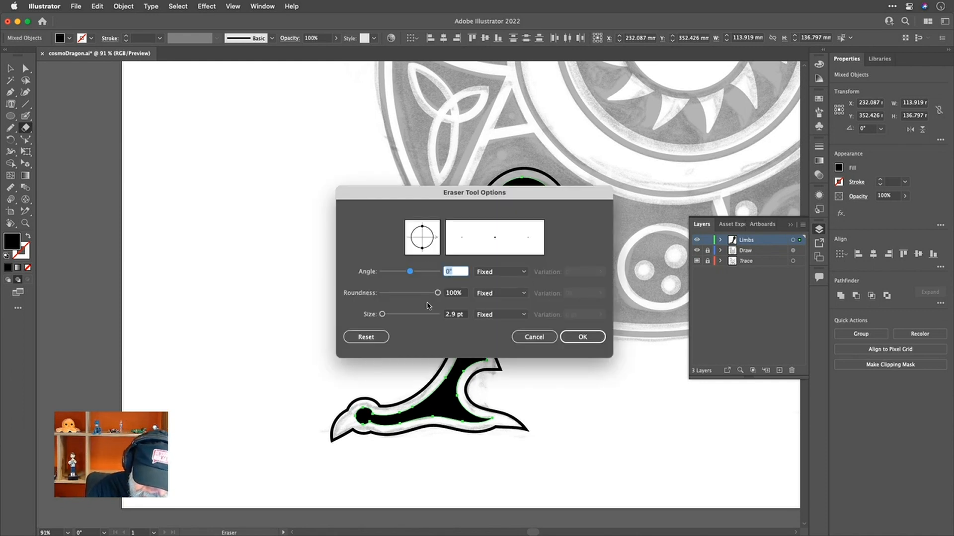
left_click_drag(387, 316, 391, 315)
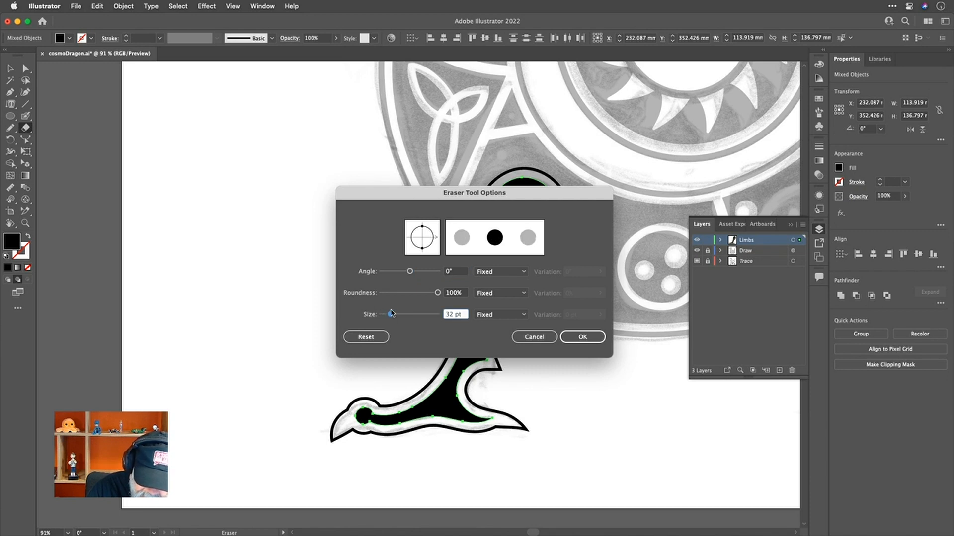
left_click(578, 337)
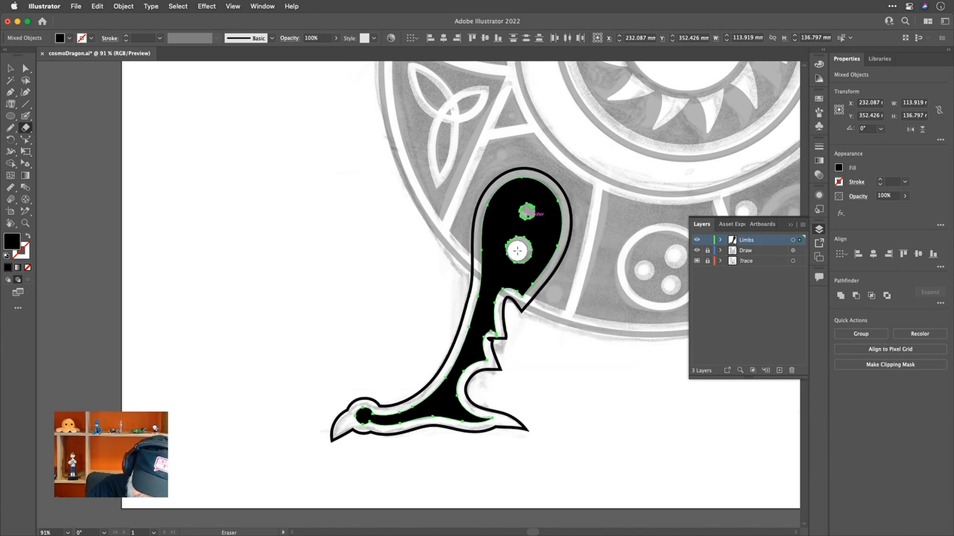
left_click_drag(517, 251, 517, 255)
left_click_drag(525, 208, 528, 214)
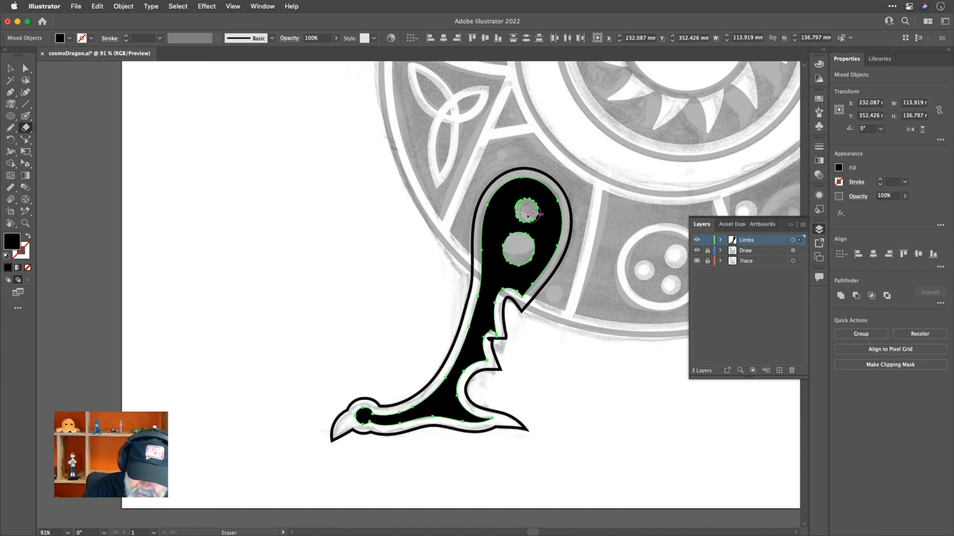
Move the leg's outer outline and black inner shape from the Limbs layer to the unlocked Draw layer, and target that whole layer
left_click(15, 69)
left_click(435, 256)
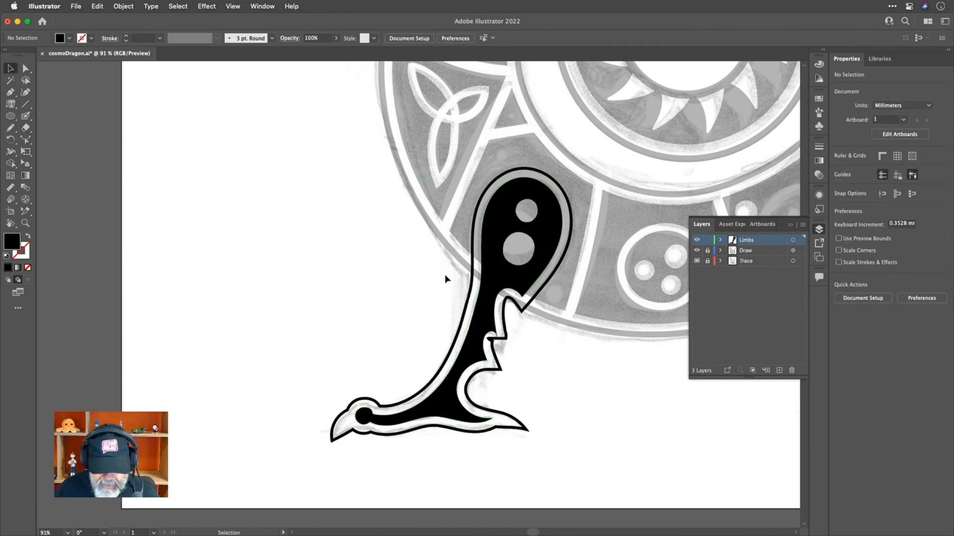
left_click(446, 340)
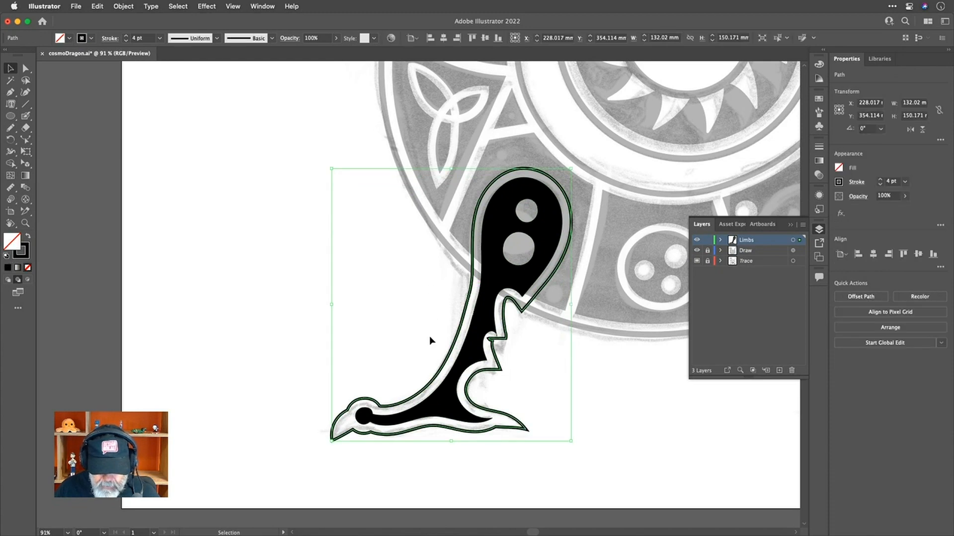
left_click(472, 350, "shift")
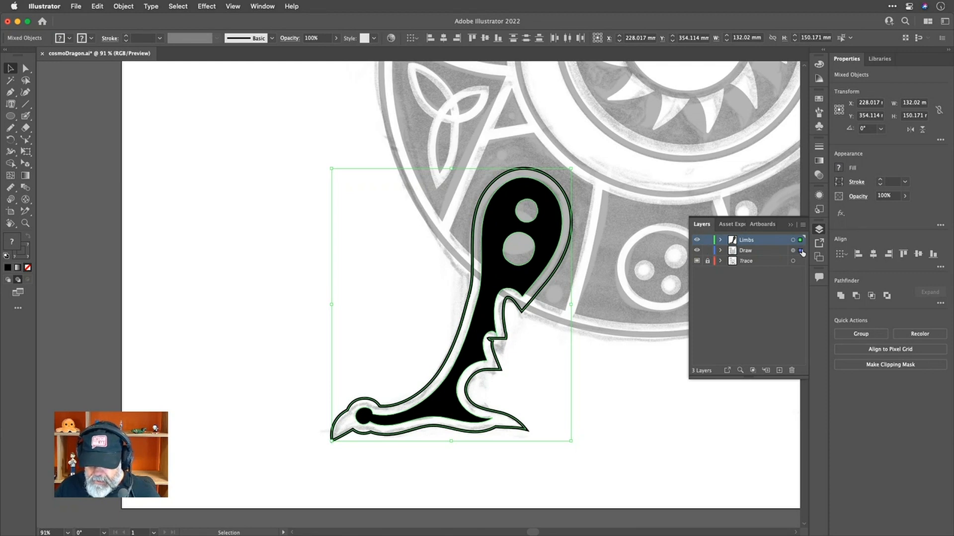
left_click_drag(801, 253, 803, 254)
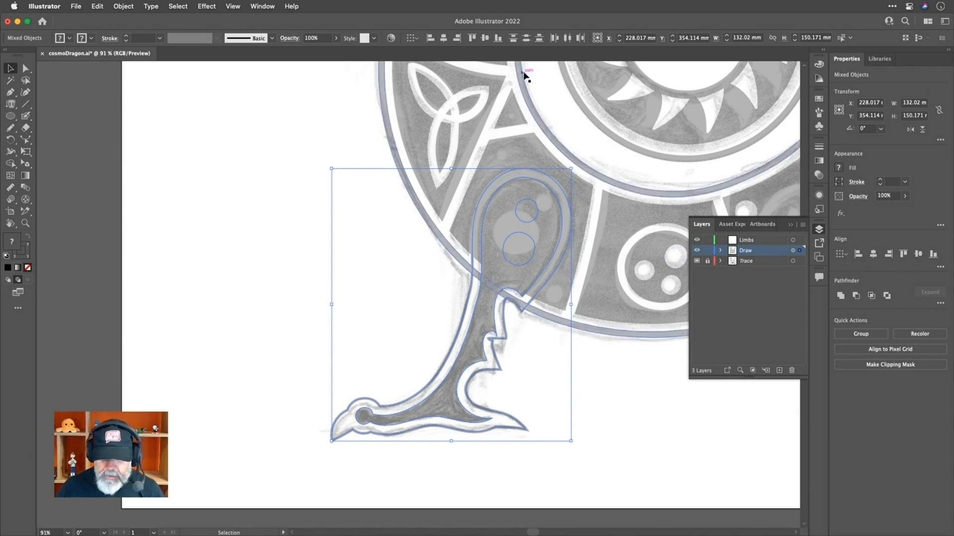
left_click(793, 251)
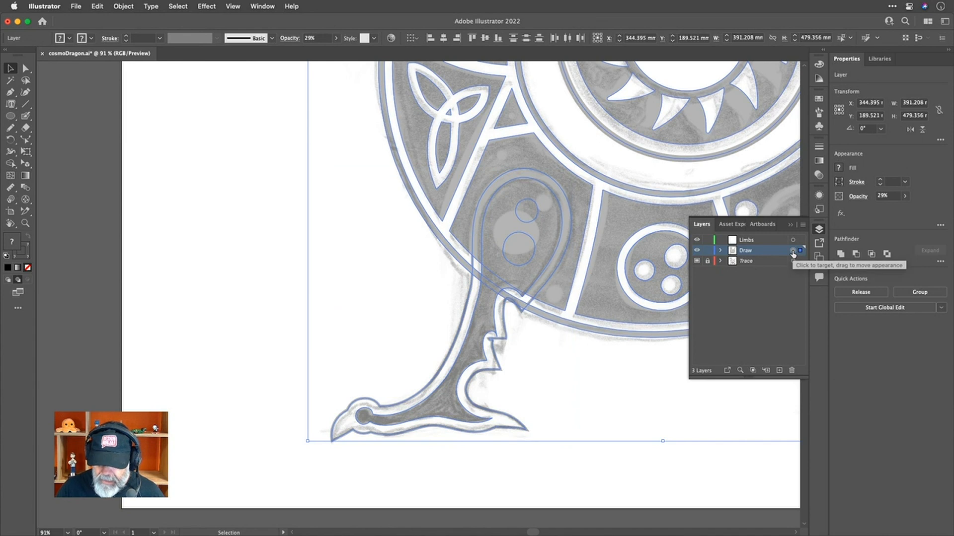
Set the Draw layer's opacity to 100% and clear the selection
left_click(336, 39)
left_click_drag(309, 51, 336, 51)
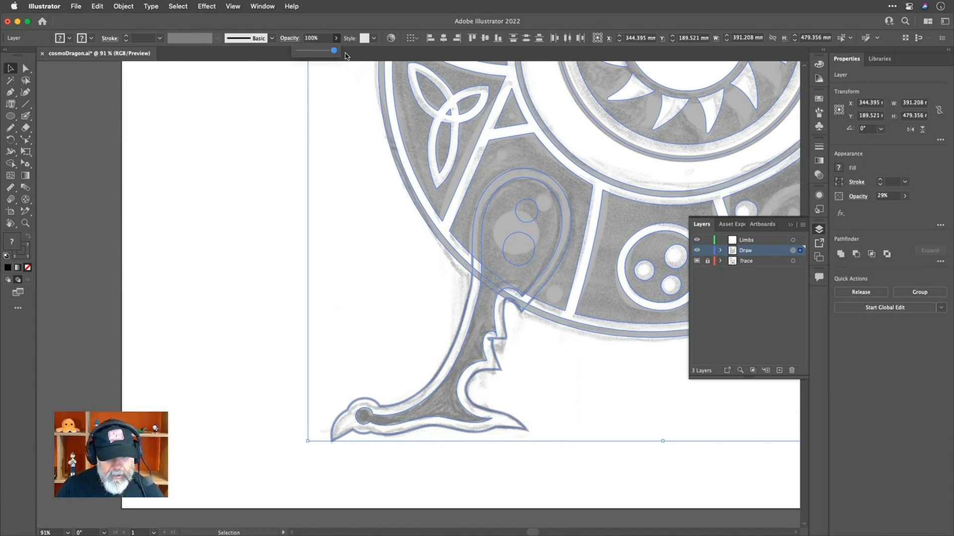
left_click(236, 173)
left_click(348, 233)
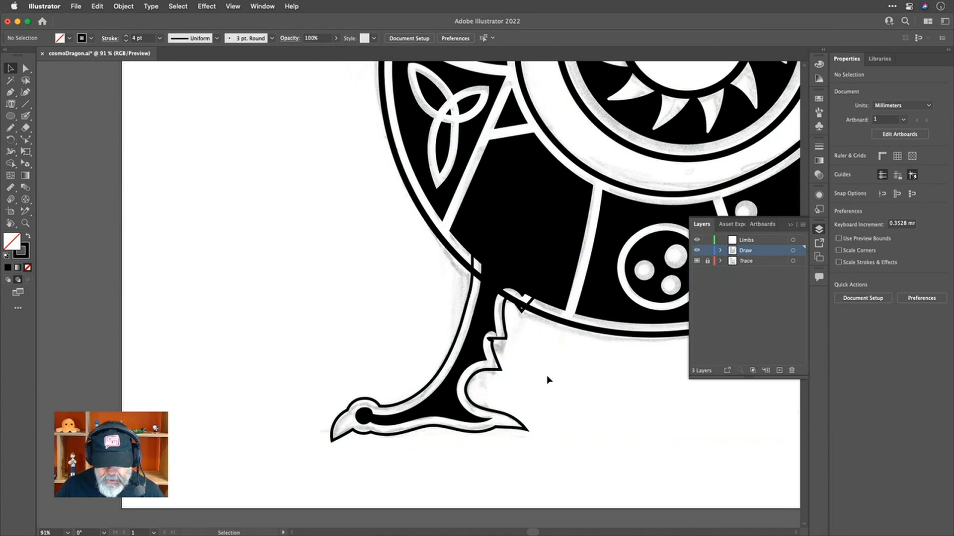
Select the leg's outer outline and set its stroke weight to 9 pt
scroll(543, 375, "up", 6)
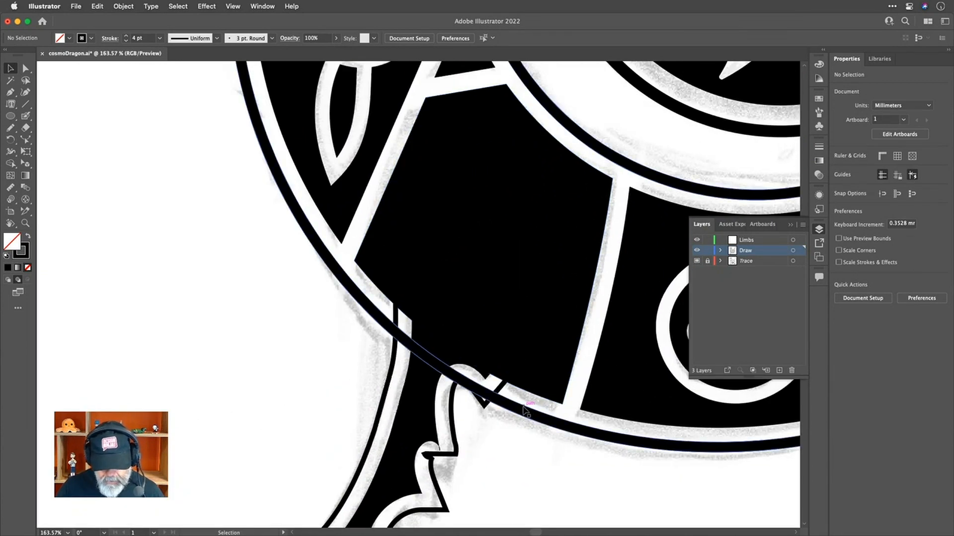
left_click(391, 382)
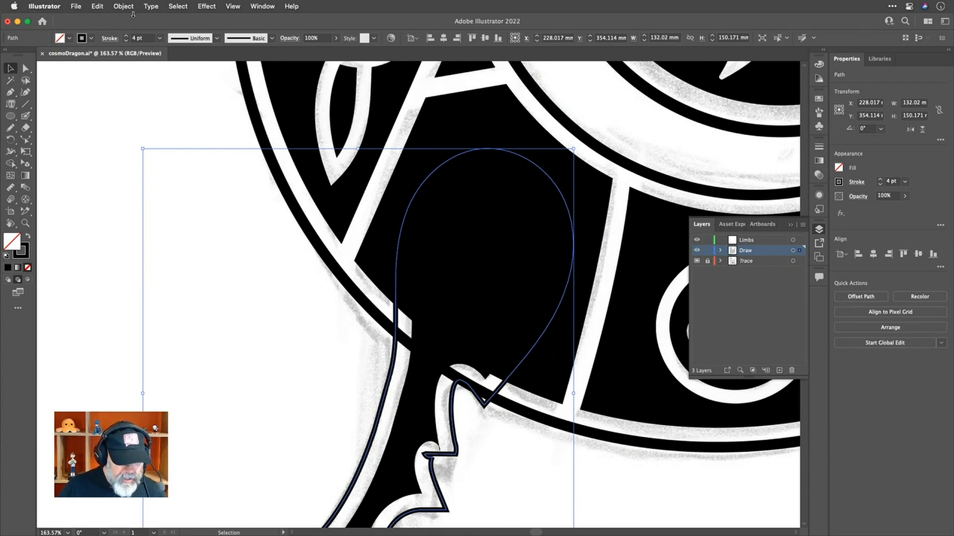
scroll(146, 38, "up", 5)
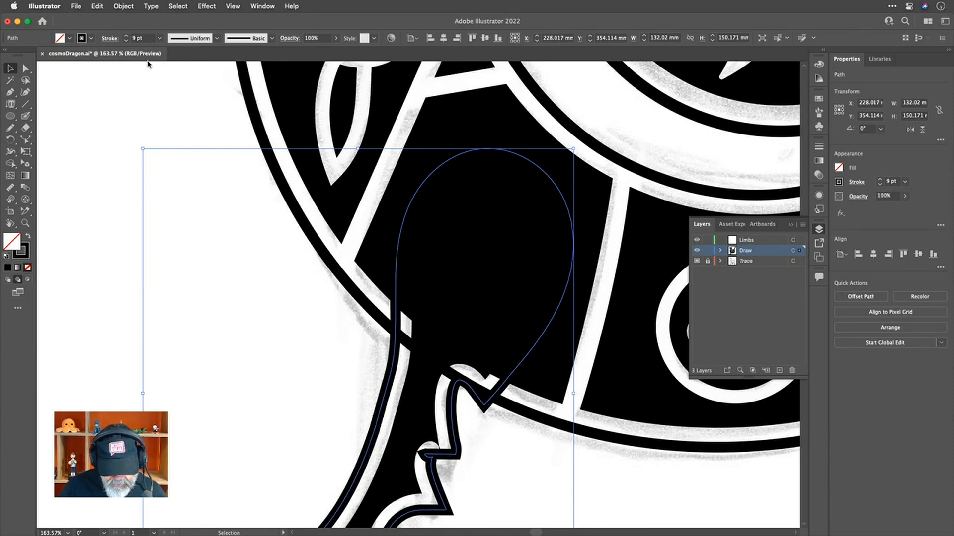
Cut the stray loop out of the leg outline at the upper spur, delete it, and close the gap with the Join tool
scroll(440, 472, "up", 5)
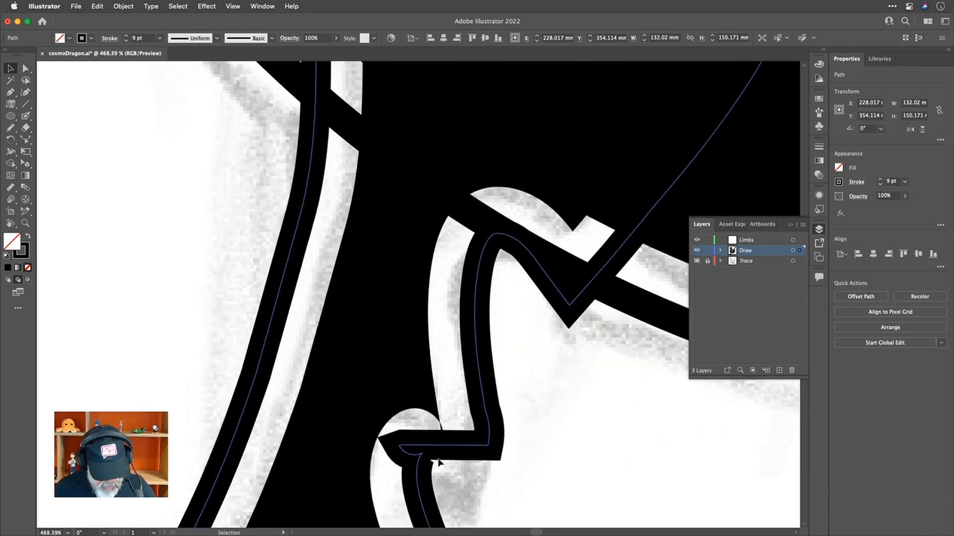
key("c")
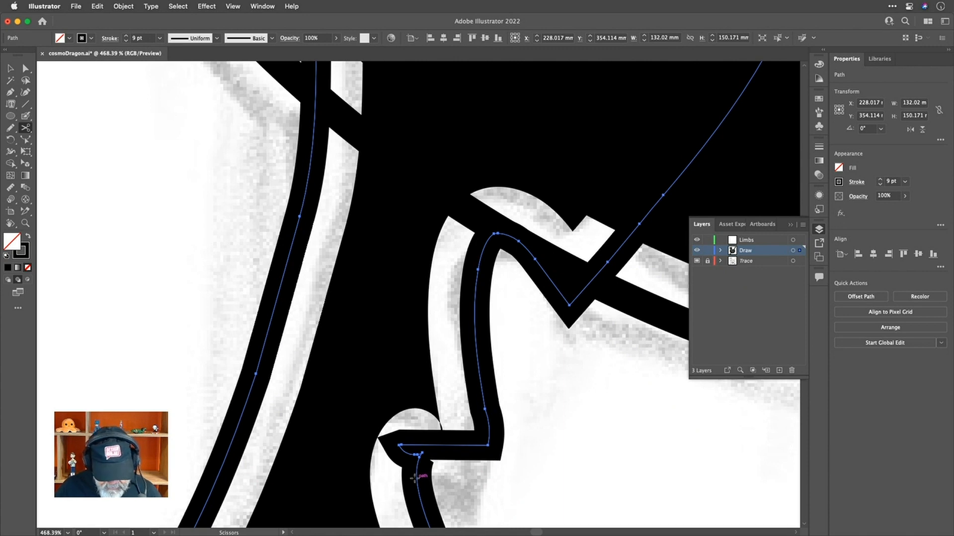
left_click(418, 460)
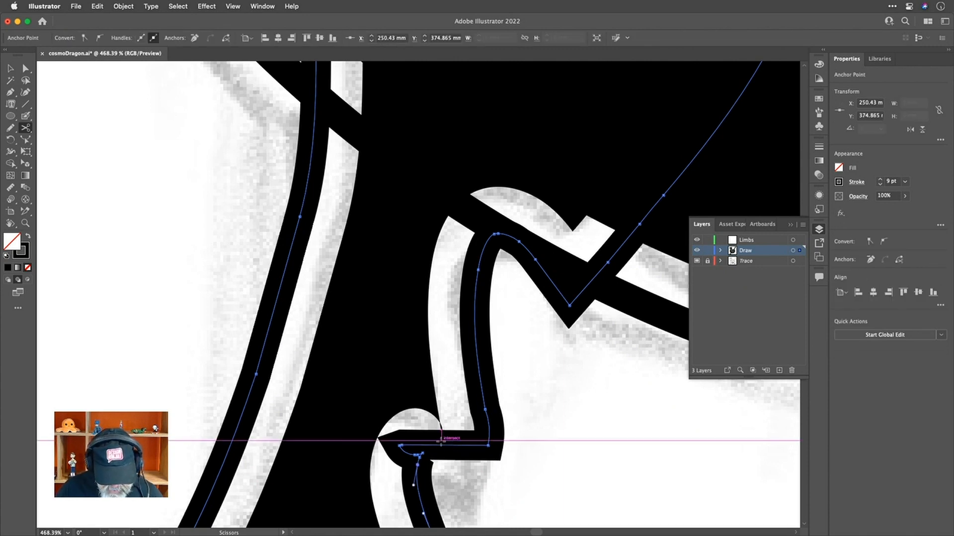
left_click(428, 444)
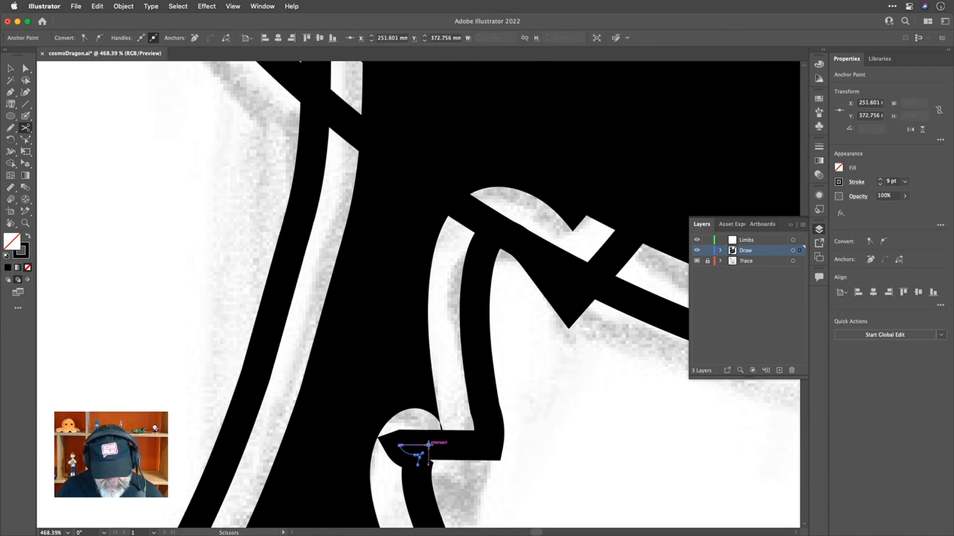
key("Delete")
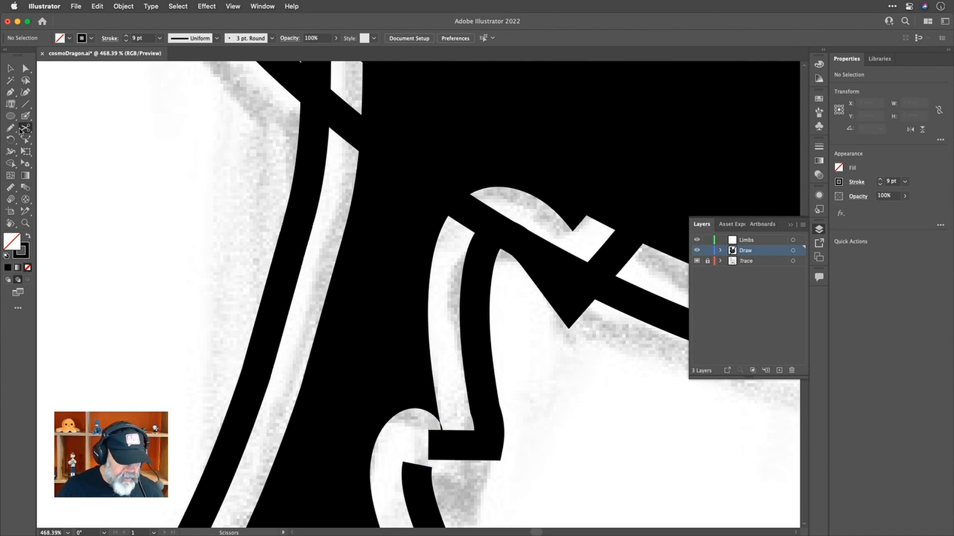
left_click_drag(10, 131, 42, 128)
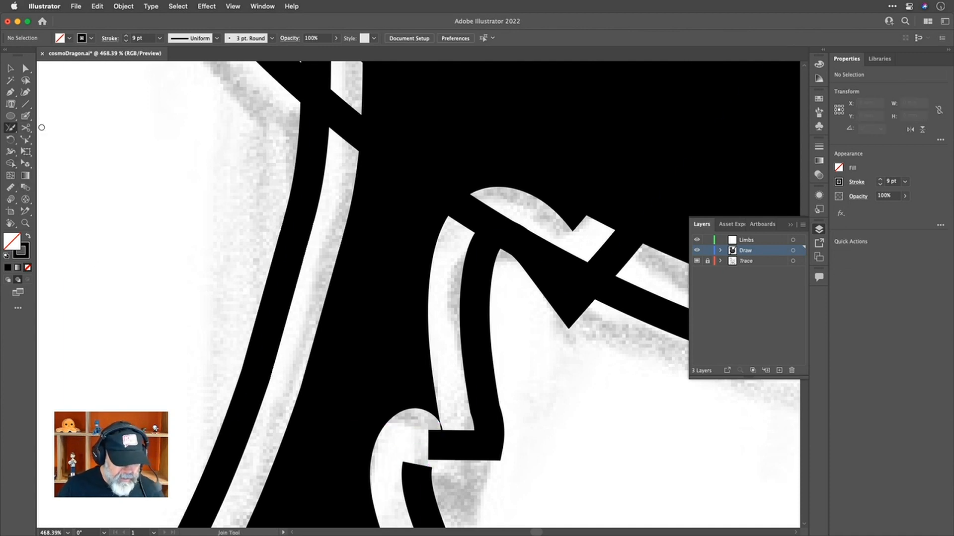
left_click_drag(411, 471, 433, 438)
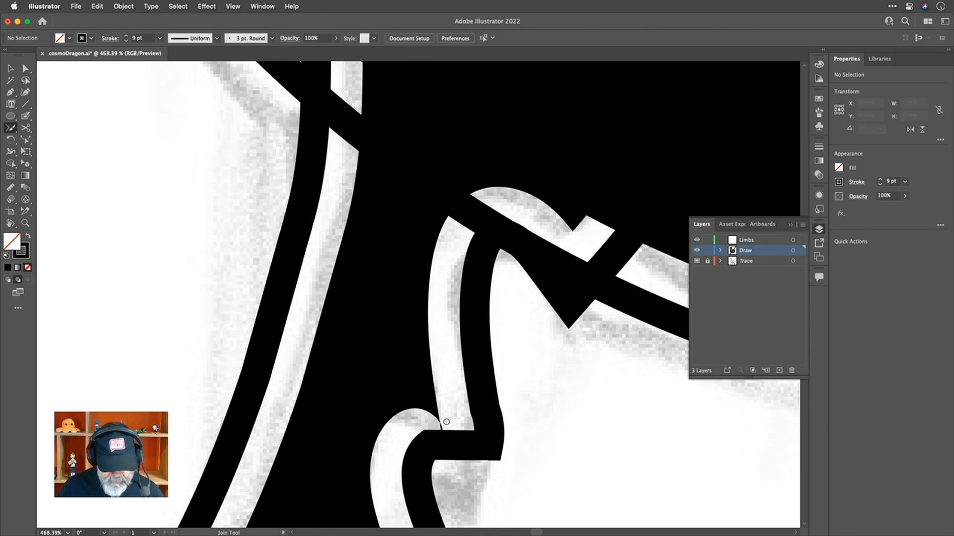
Delete the thin stray sliver protruding from the black inner leg shape beside the upper spur
scroll(450, 425, "up", 3)
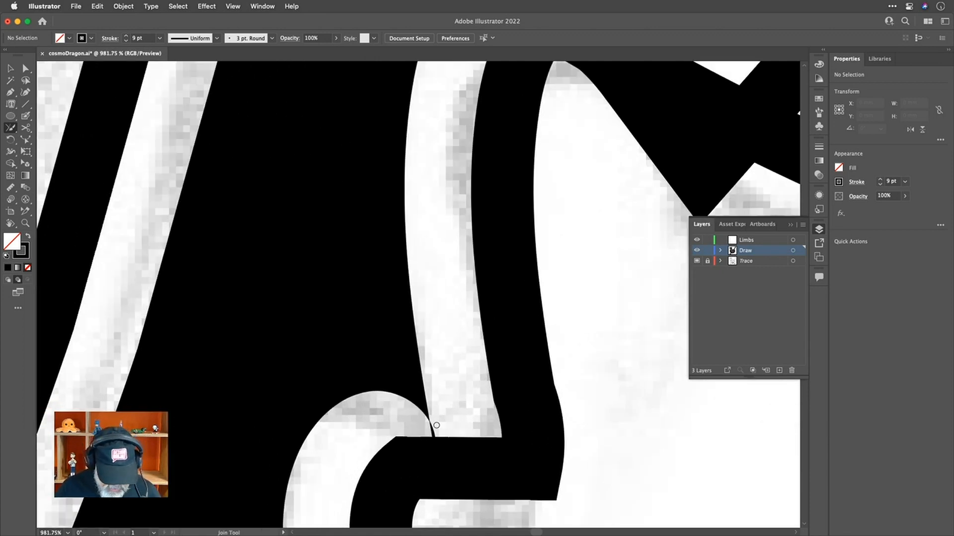
key("a")
left_click(430, 425)
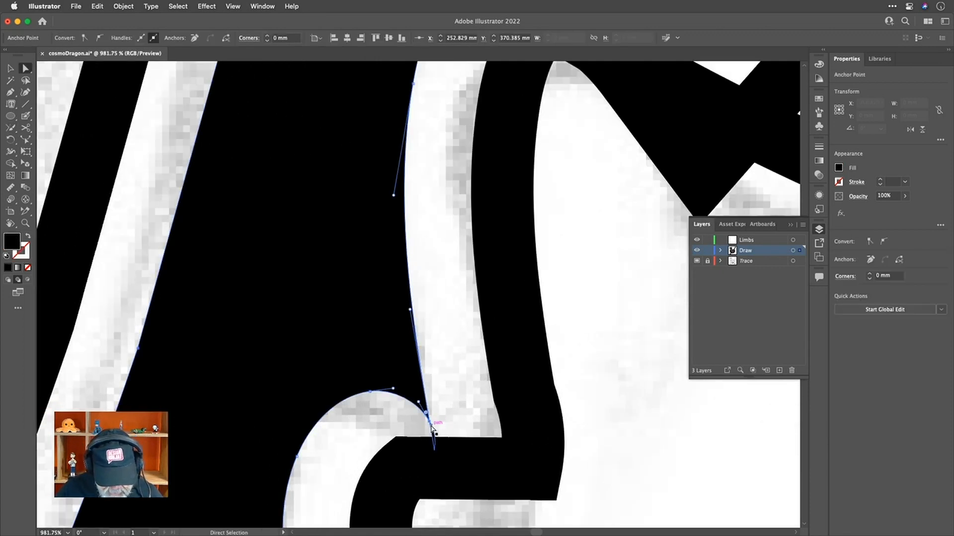
left_click(431, 427)
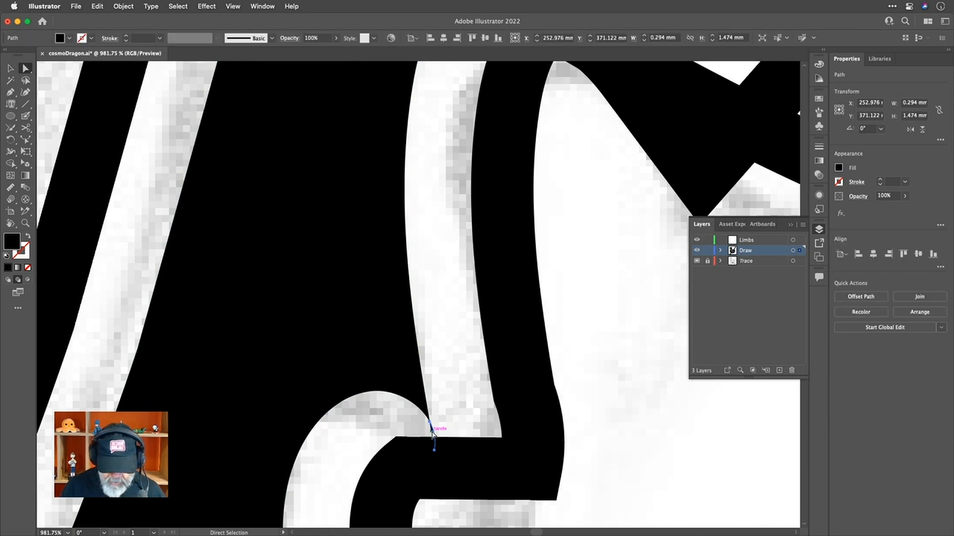
key("super+shift+a")
scroll(430, 434, "down", 2)
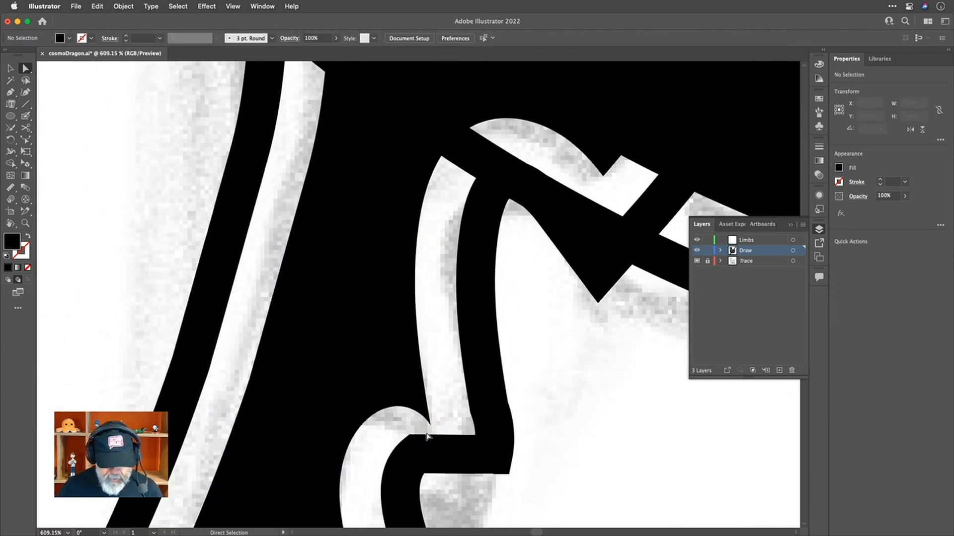
Bend the straight horizontal outline segment under the upper spur into a slight downward curve with the Anchor Point tool
left_click(431, 454)
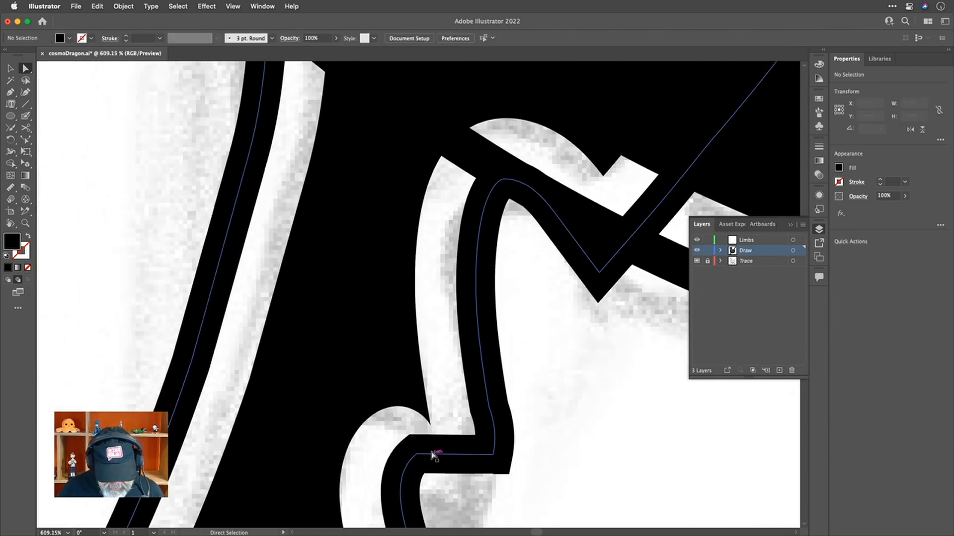
key("shift+c")
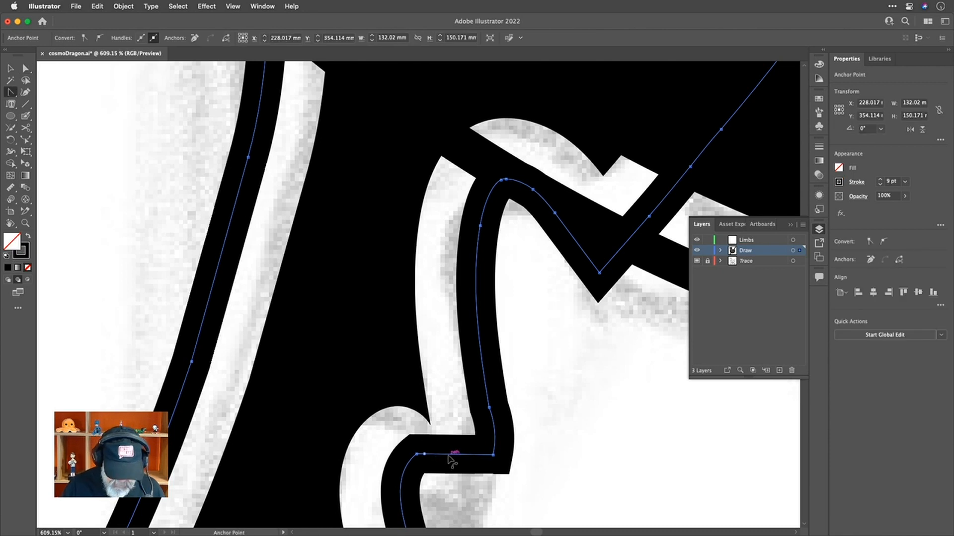
left_click_drag(449, 460, 452, 460)
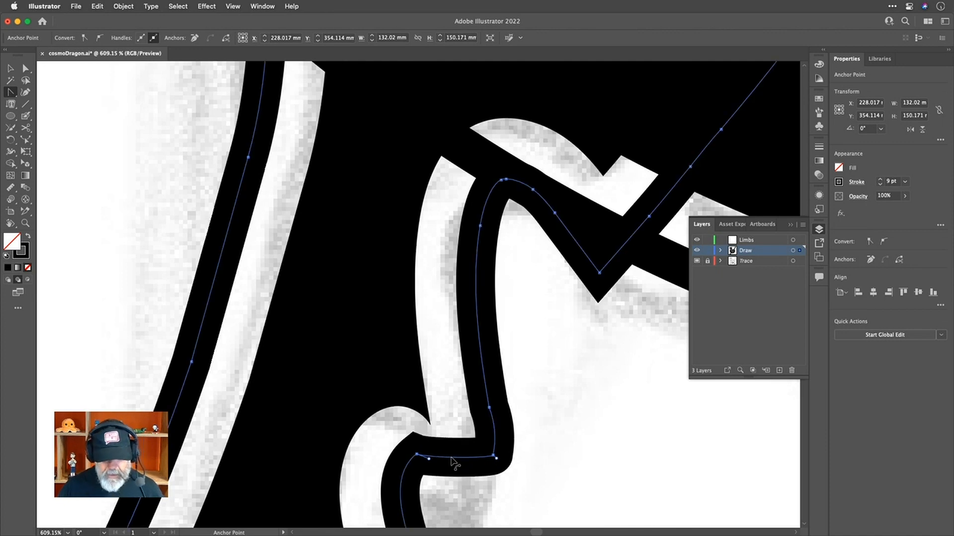
scroll(452, 463, "down", 6)
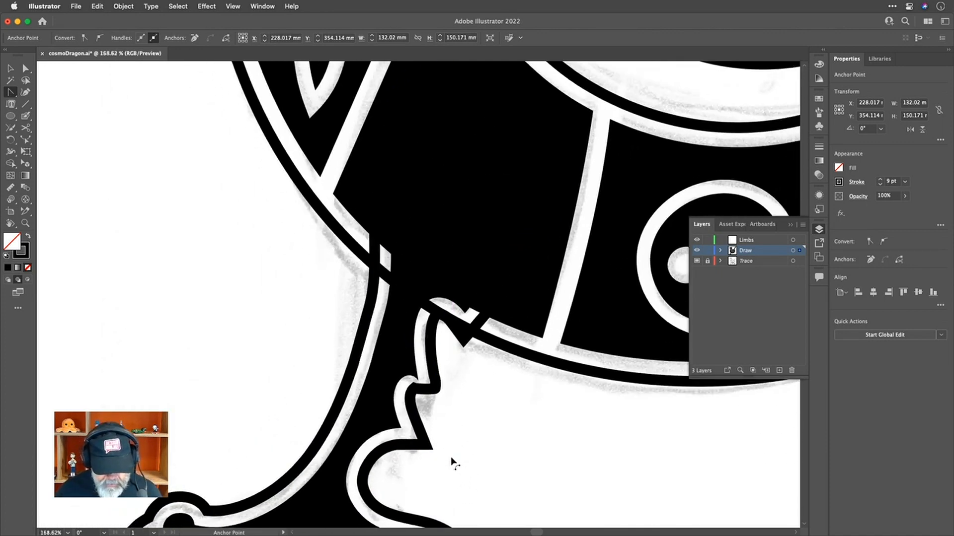
Convert the leg's outer outline stroke into a filled compound path with Outline Stroke
scroll(452, 463, "down", 1)
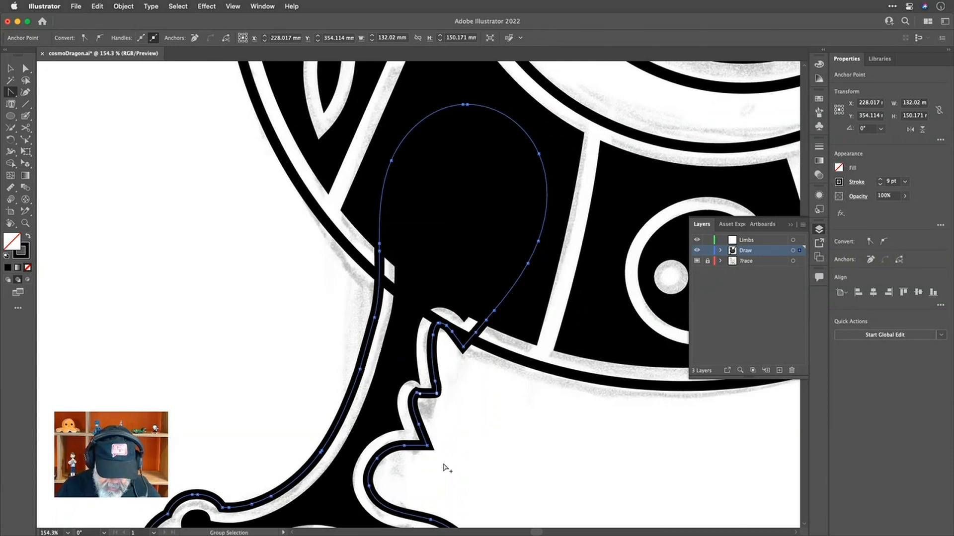
key("alt+super+o")
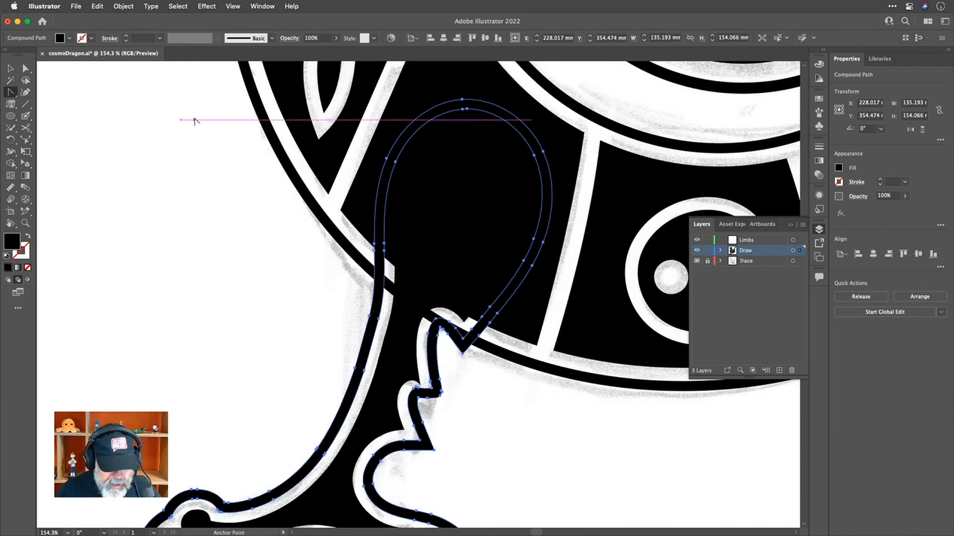
scroll(225, 197, "down", 5)
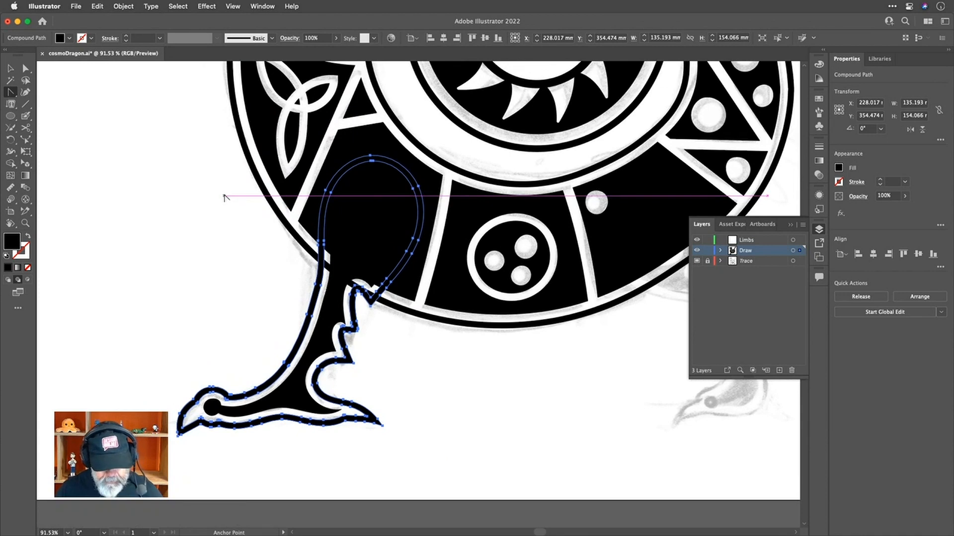
key("v")
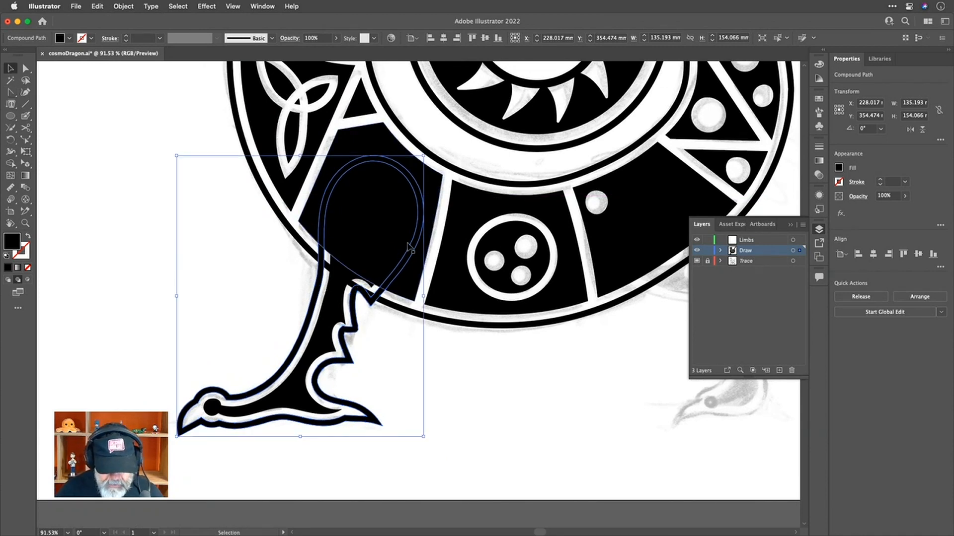
left_click(433, 191, "shift")
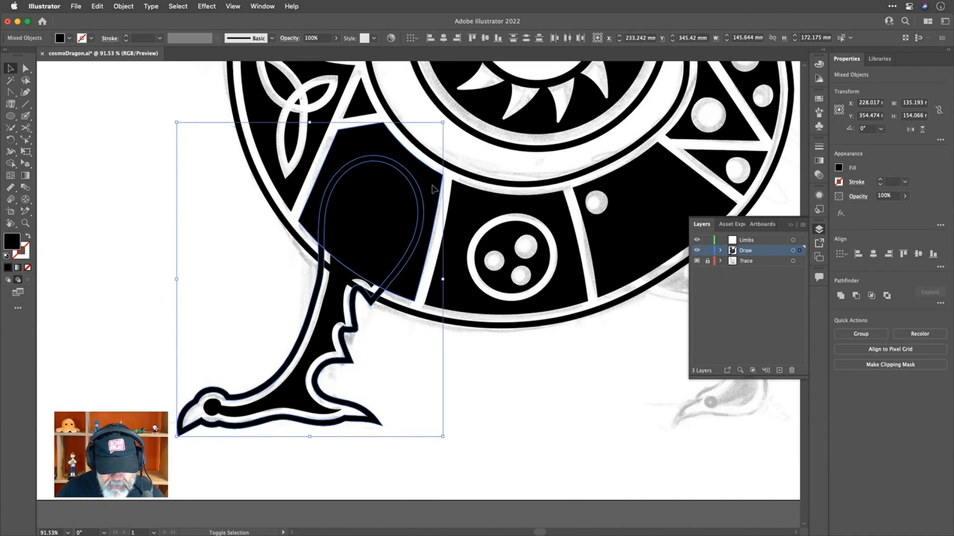
left_click(401, 309, "shift")
scroll(402, 305, "up", 5)
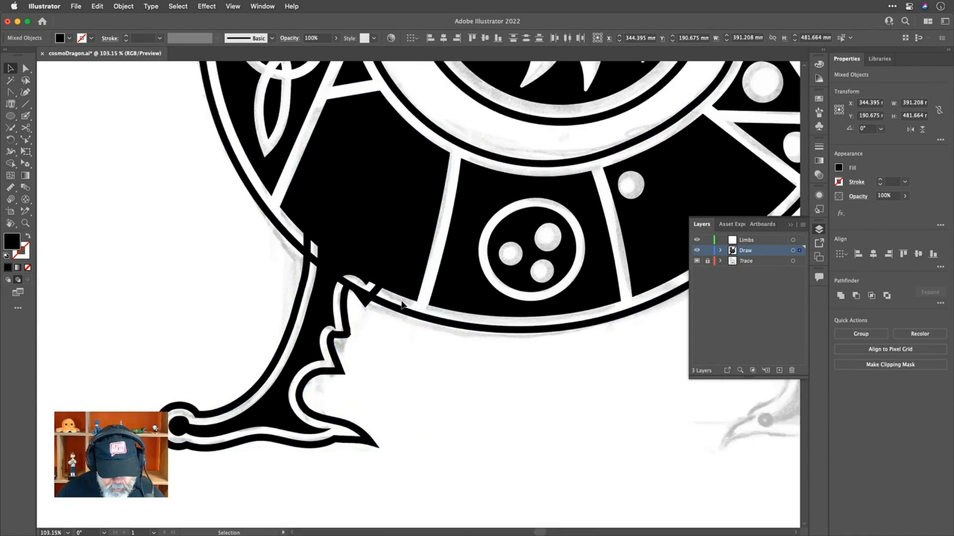
scroll(401, 305, "up", 5)
scroll(401, 305, "left", 3)
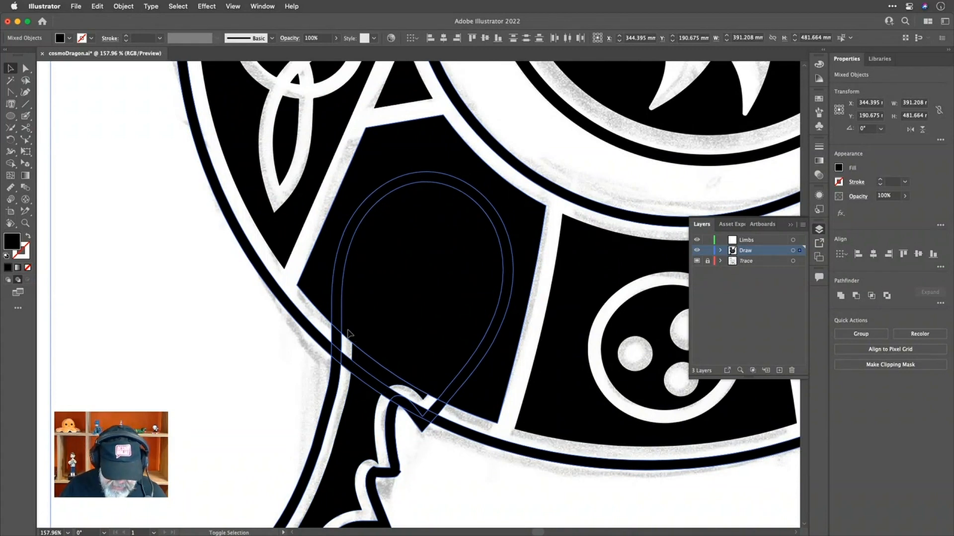
key("shift+n")
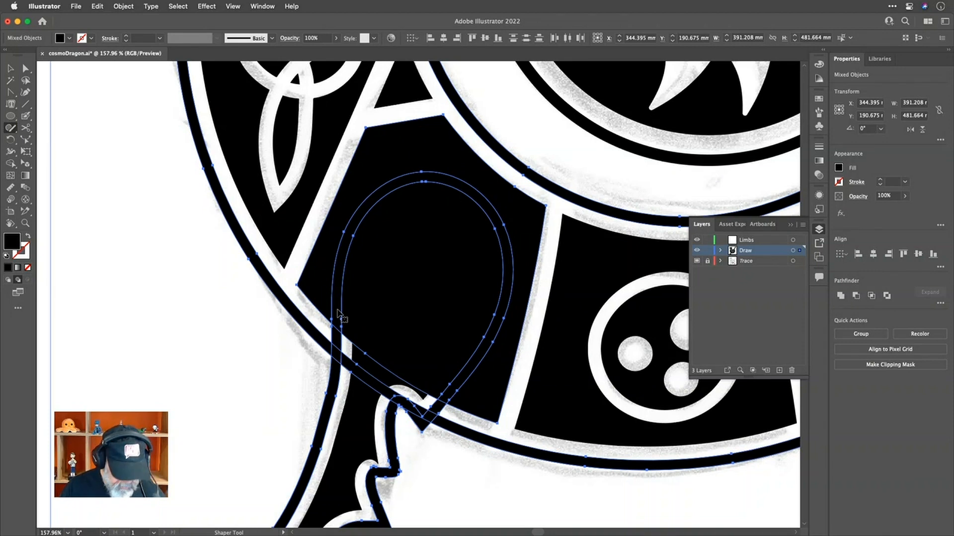
Select all the artwork and use Shape Builder to remove the black outline pieces crossing the white gaps between the leg and body
key("shift+m")
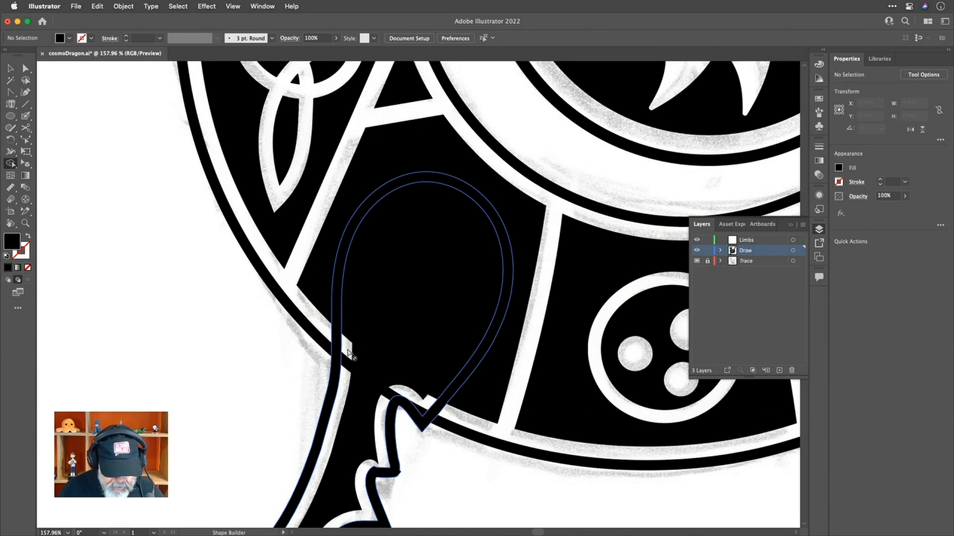
key("super+a")
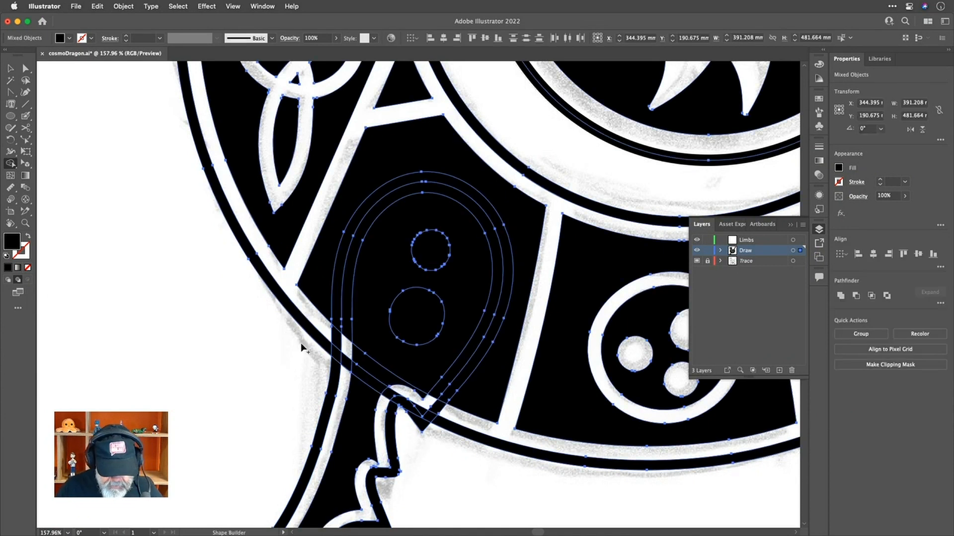
left_click(348, 364, "alt")
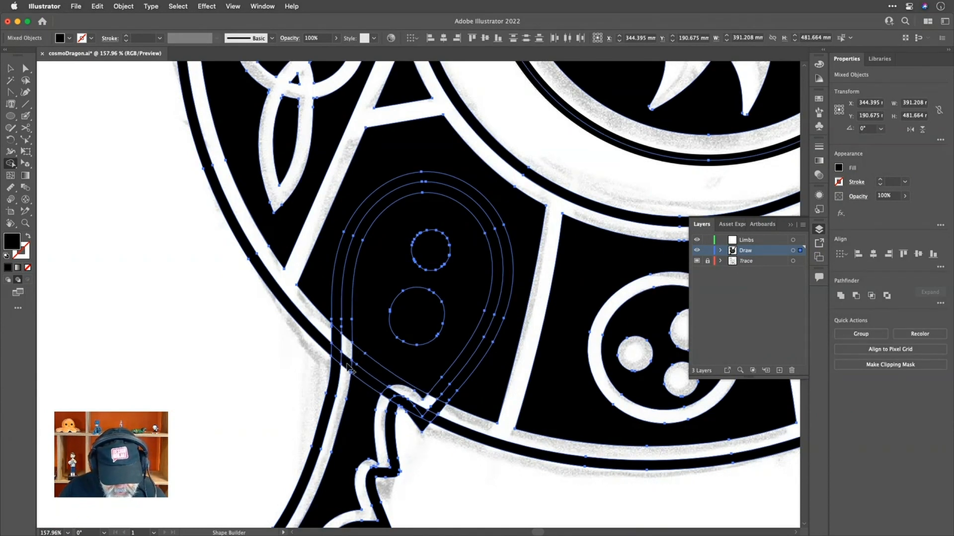
right_click(390, 397)
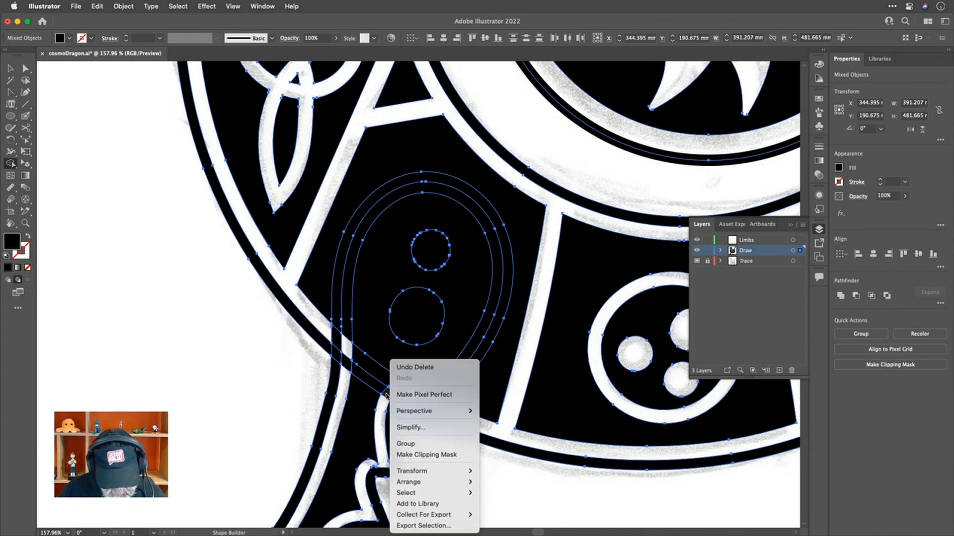
right_click(386, 395)
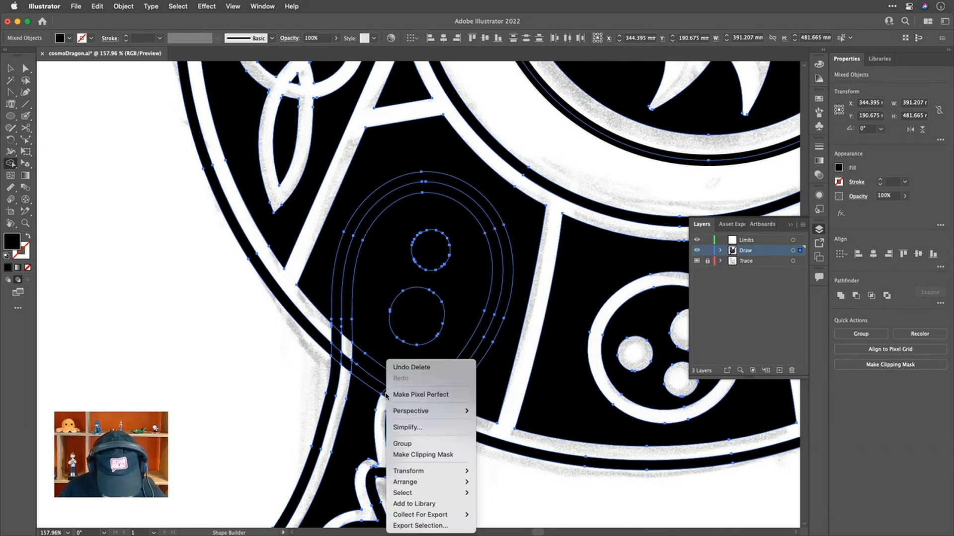
left_click(348, 370)
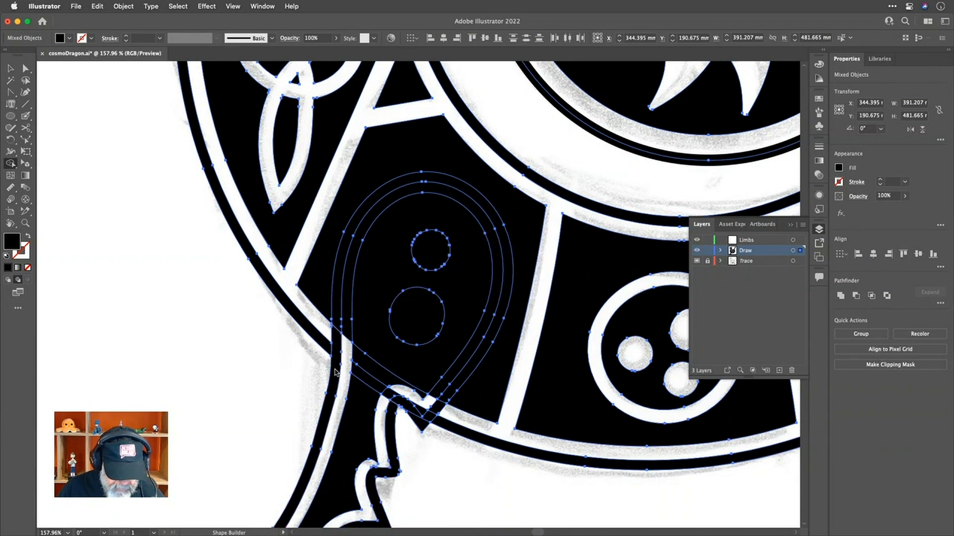
key("v")
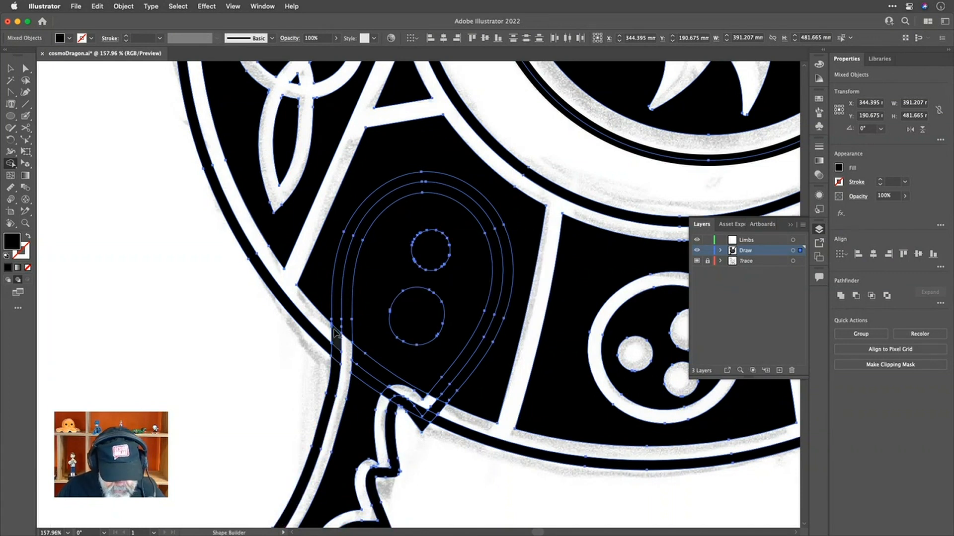
left_click(337, 338, "alt")
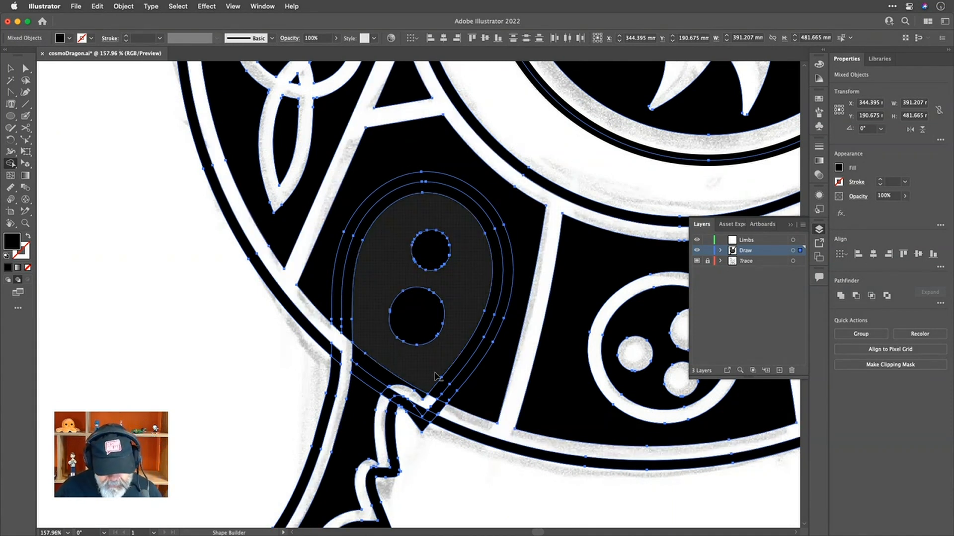
left_click(441, 409, "alt")
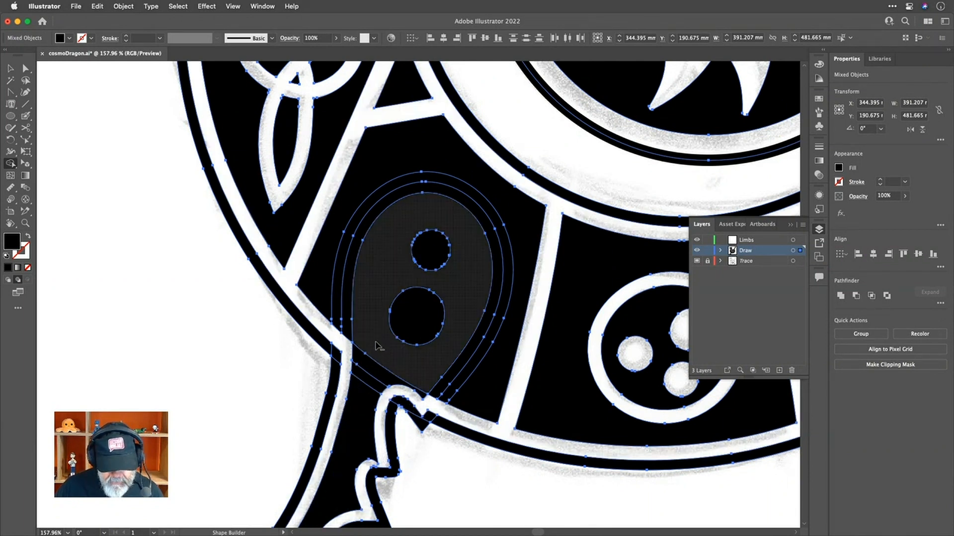
Cut the two round dots and the white border around the thigh out of the black fill with Shape Builder
left_click(419, 319, "alt")
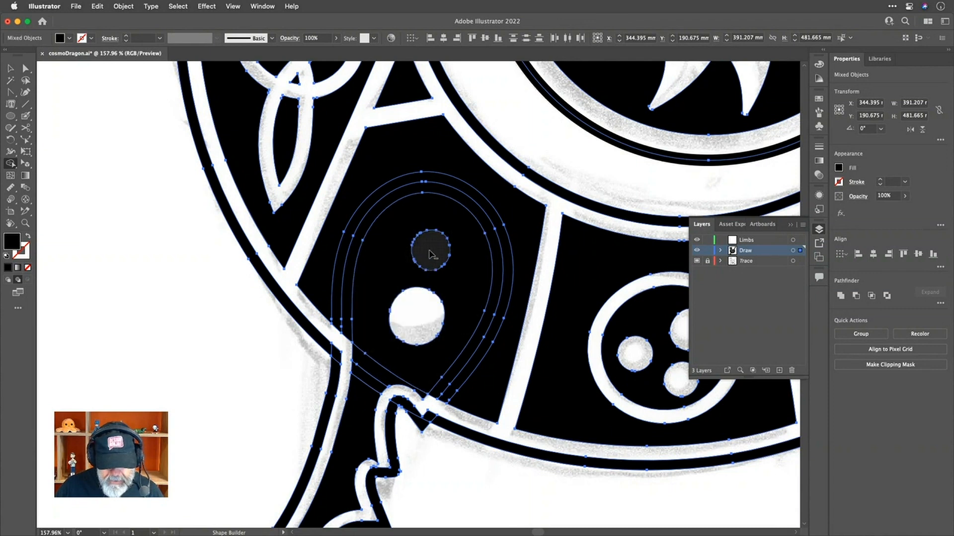
left_click(432, 252, "alt")
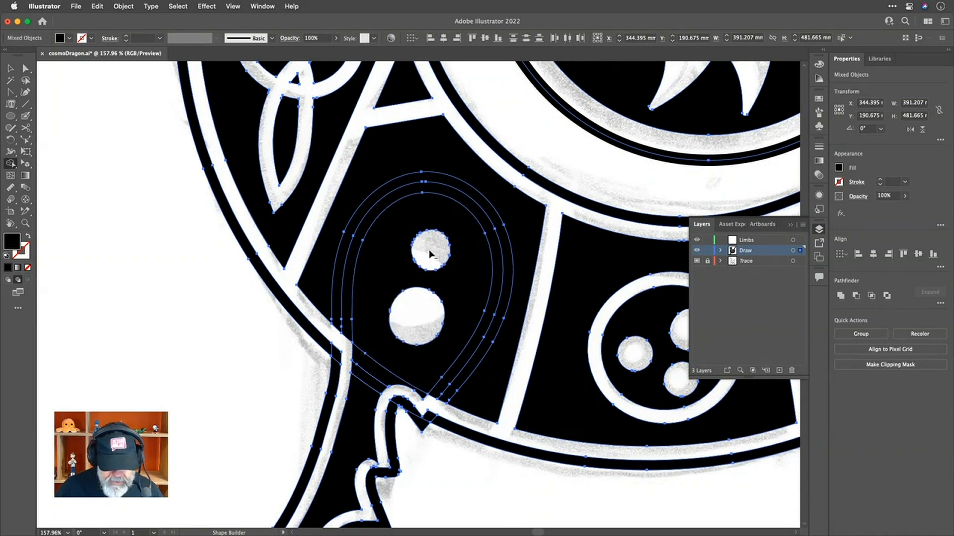
left_click(350, 297, "alt")
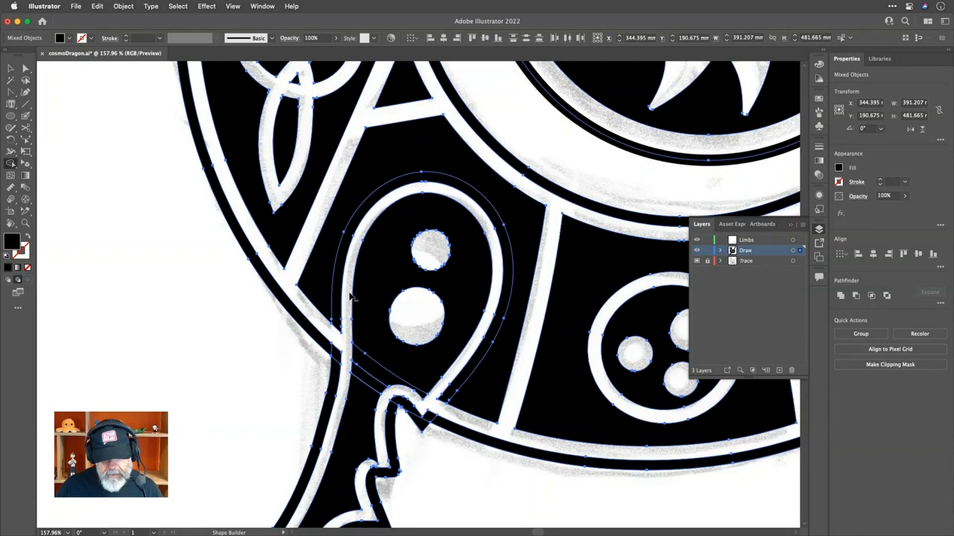
Merge the split pieces of the body panel around the thigh, the leg's inner shape and the leg outline with Shape Builder
left_click(476, 397)
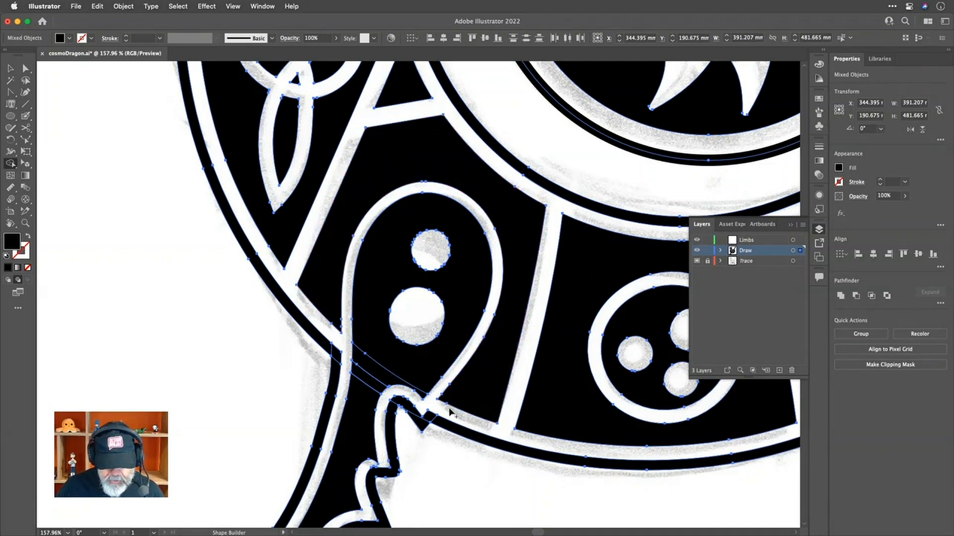
left_click(370, 388)
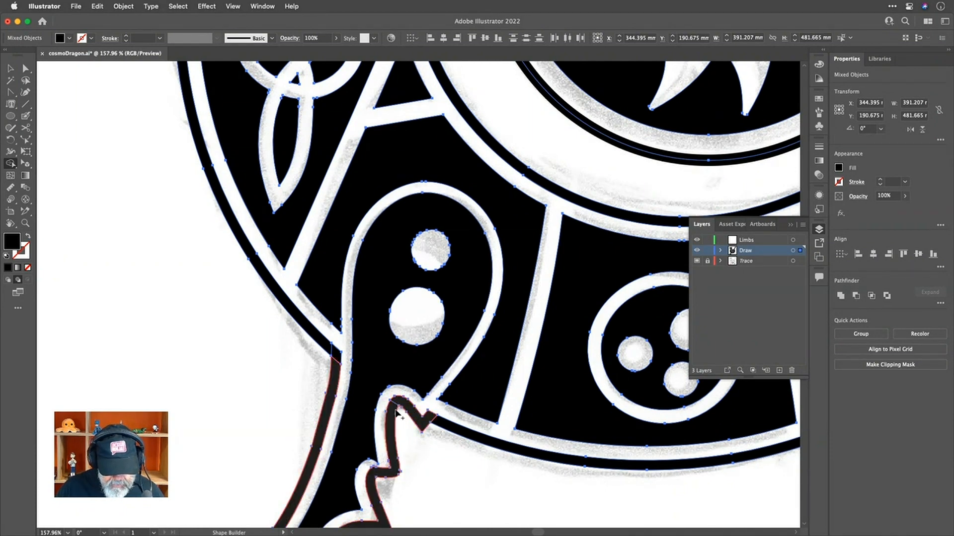
left_click(397, 413)
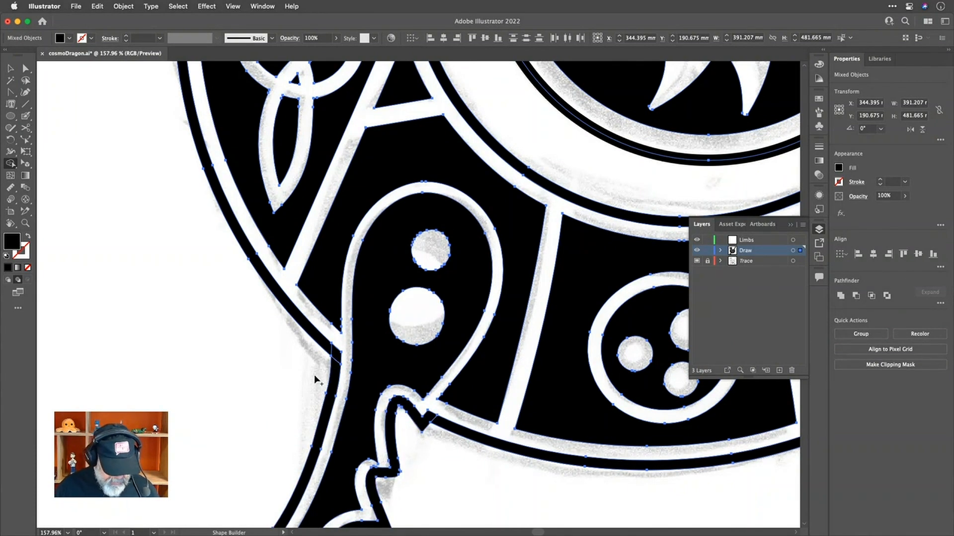
Merge the leg outline into the body's outer outline where they meet, keeping the white gaps separate
left_click_drag(312, 374, 339, 354)
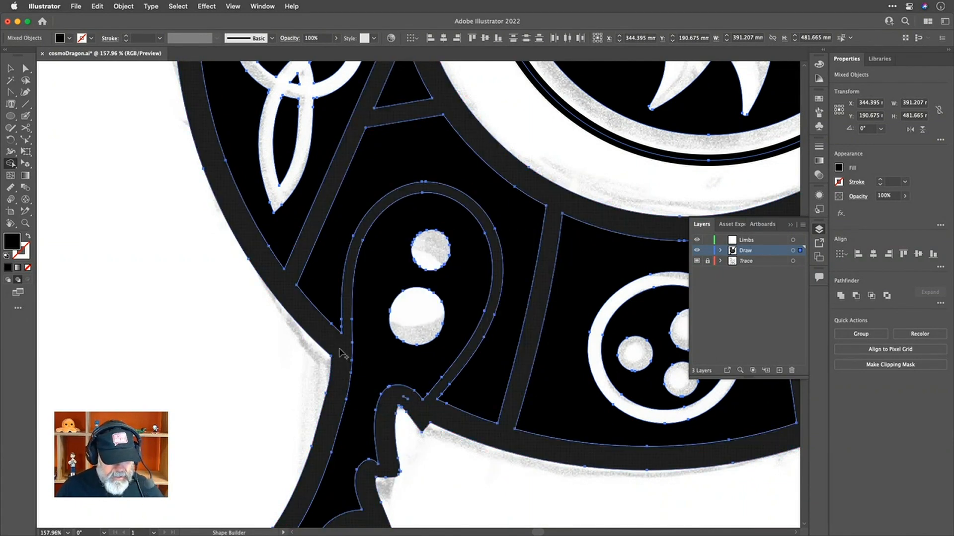
key("super+z")
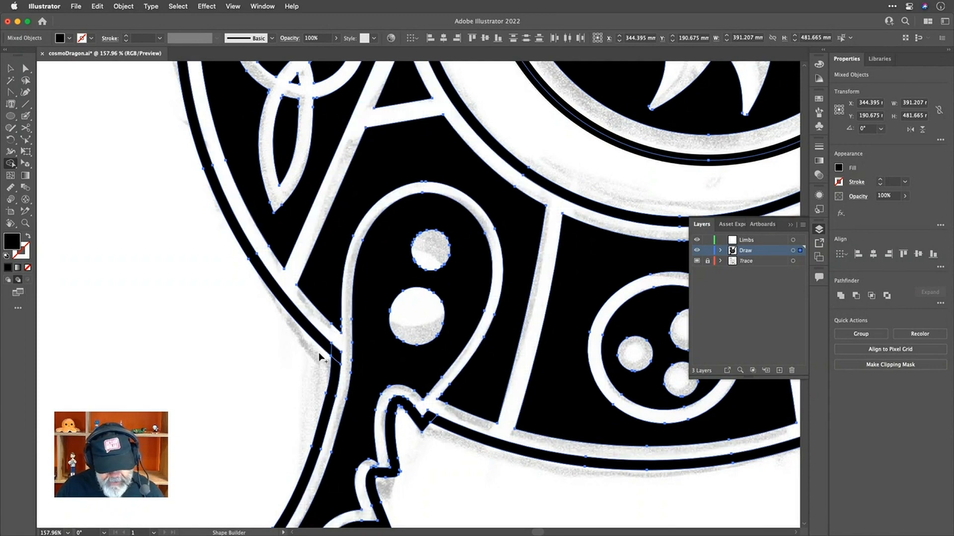
left_click_drag(320, 365, 332, 356)
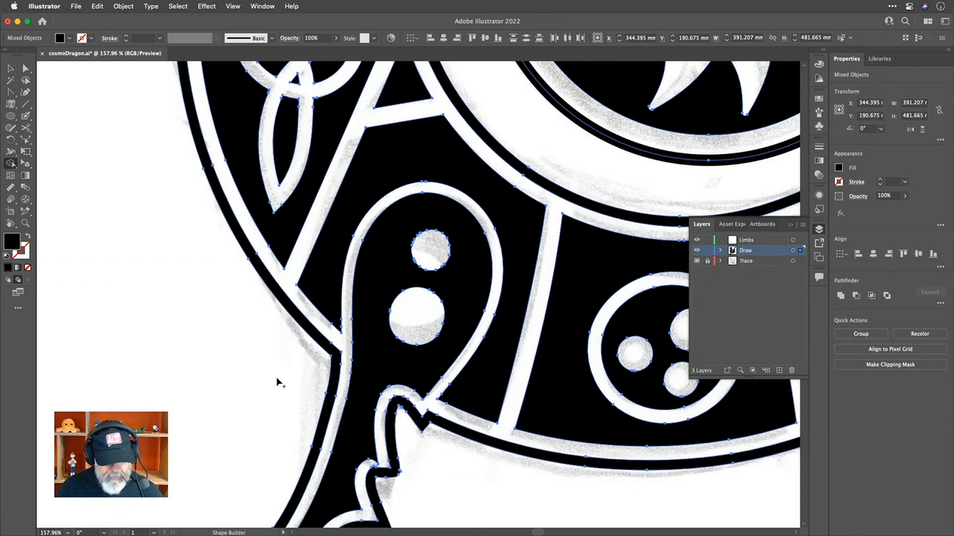
Switch to the Selection tool, deselect the artwork and check the whole dragon on the artboard
scroll(275, 379, "down", 4)
scroll(276, 380, "down", 2)
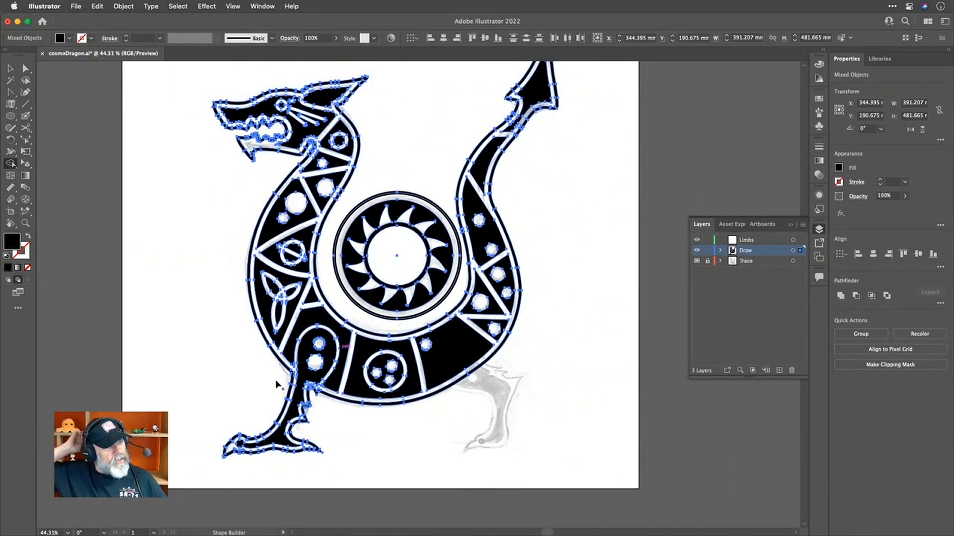
left_click(12, 67)
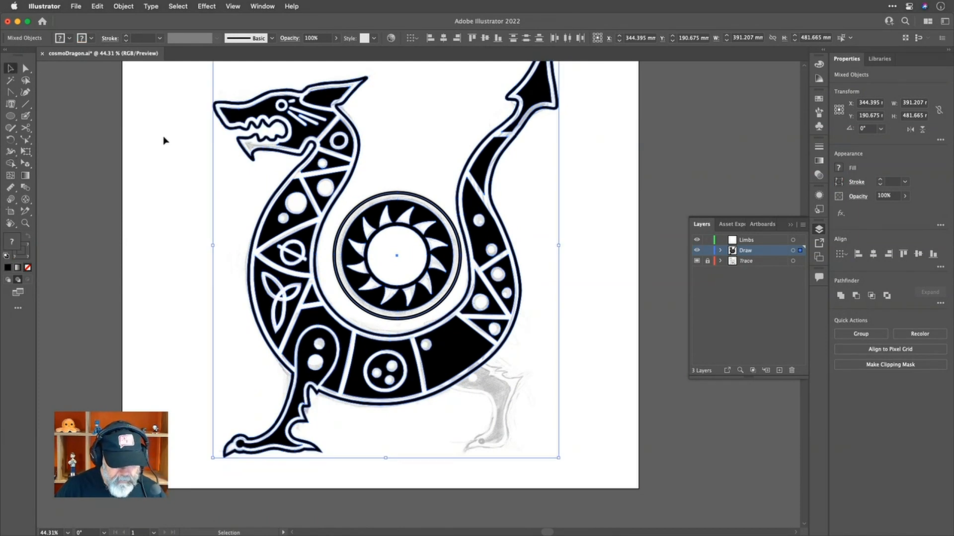
scroll(156, 154, "up", 3)
scroll(155, 155, "down", 1)
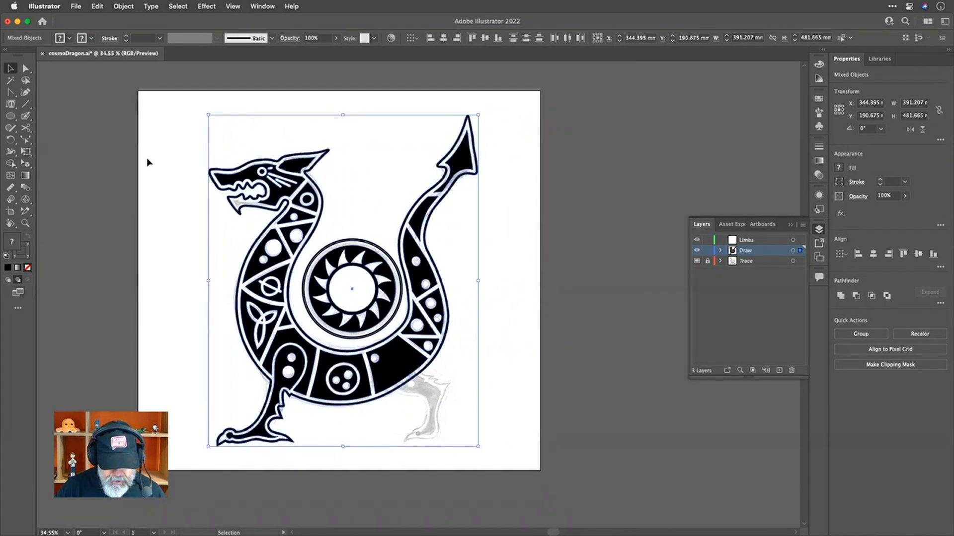
scroll(569, 446, "left", 2)
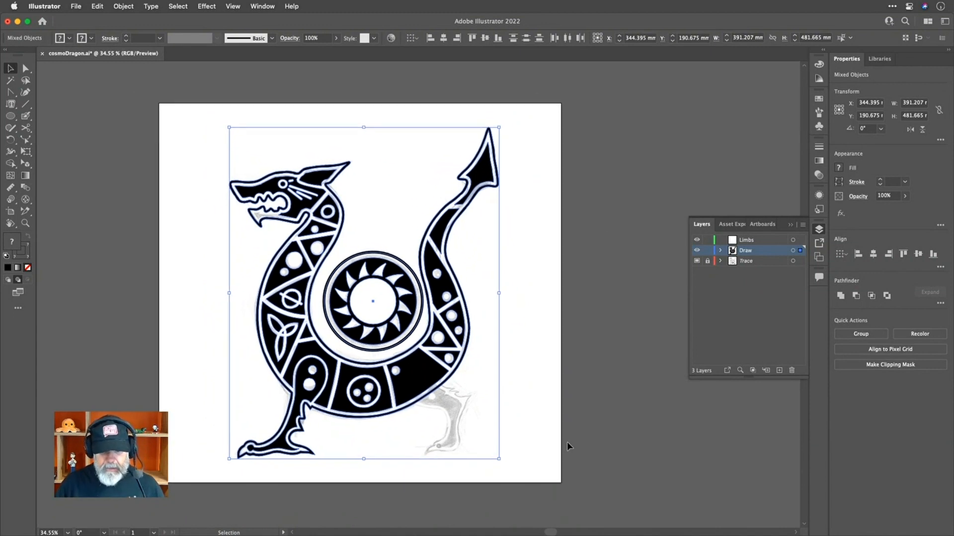
left_click(570, 446)
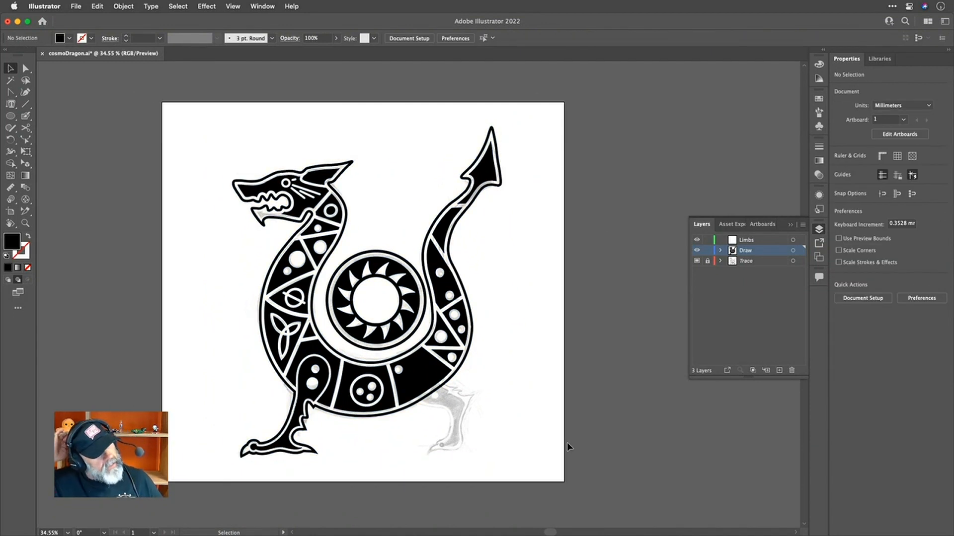